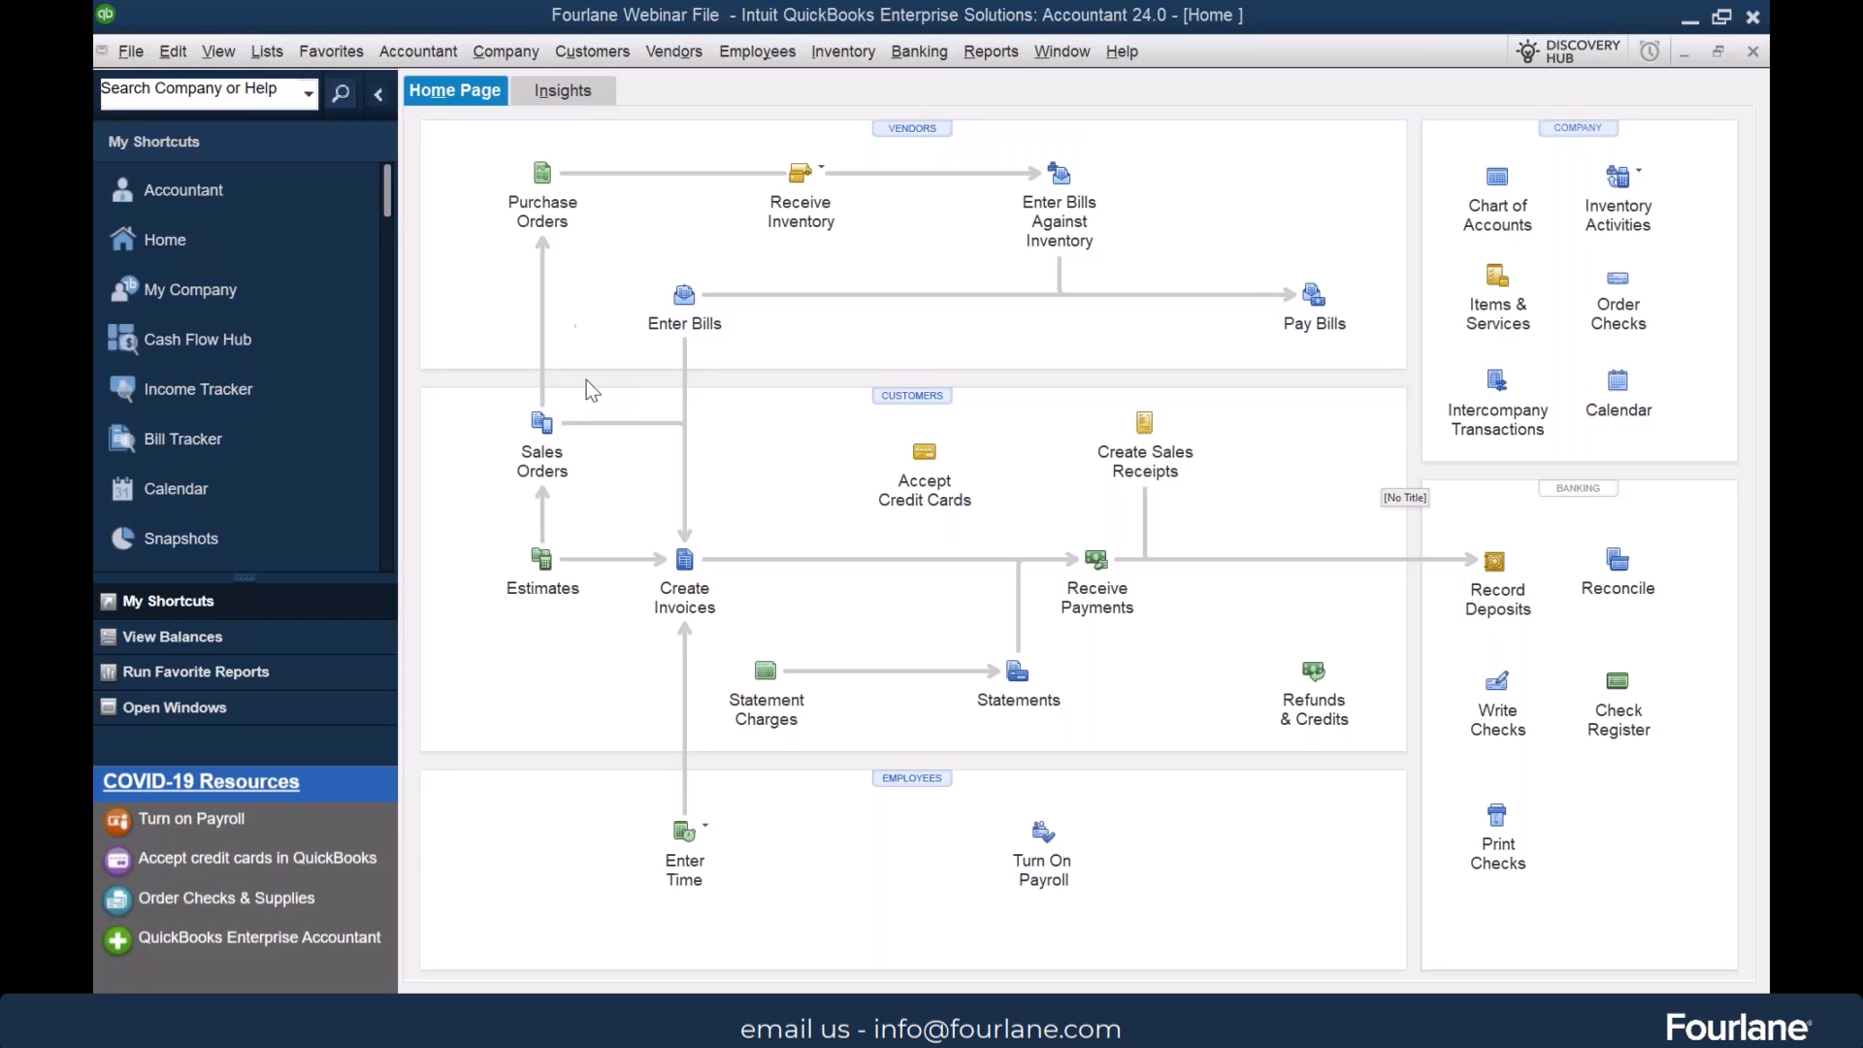
Open the Templates list to view the form templates by type, and return to the home page
{"action": "left_click", "coordinate": [265, 53]}
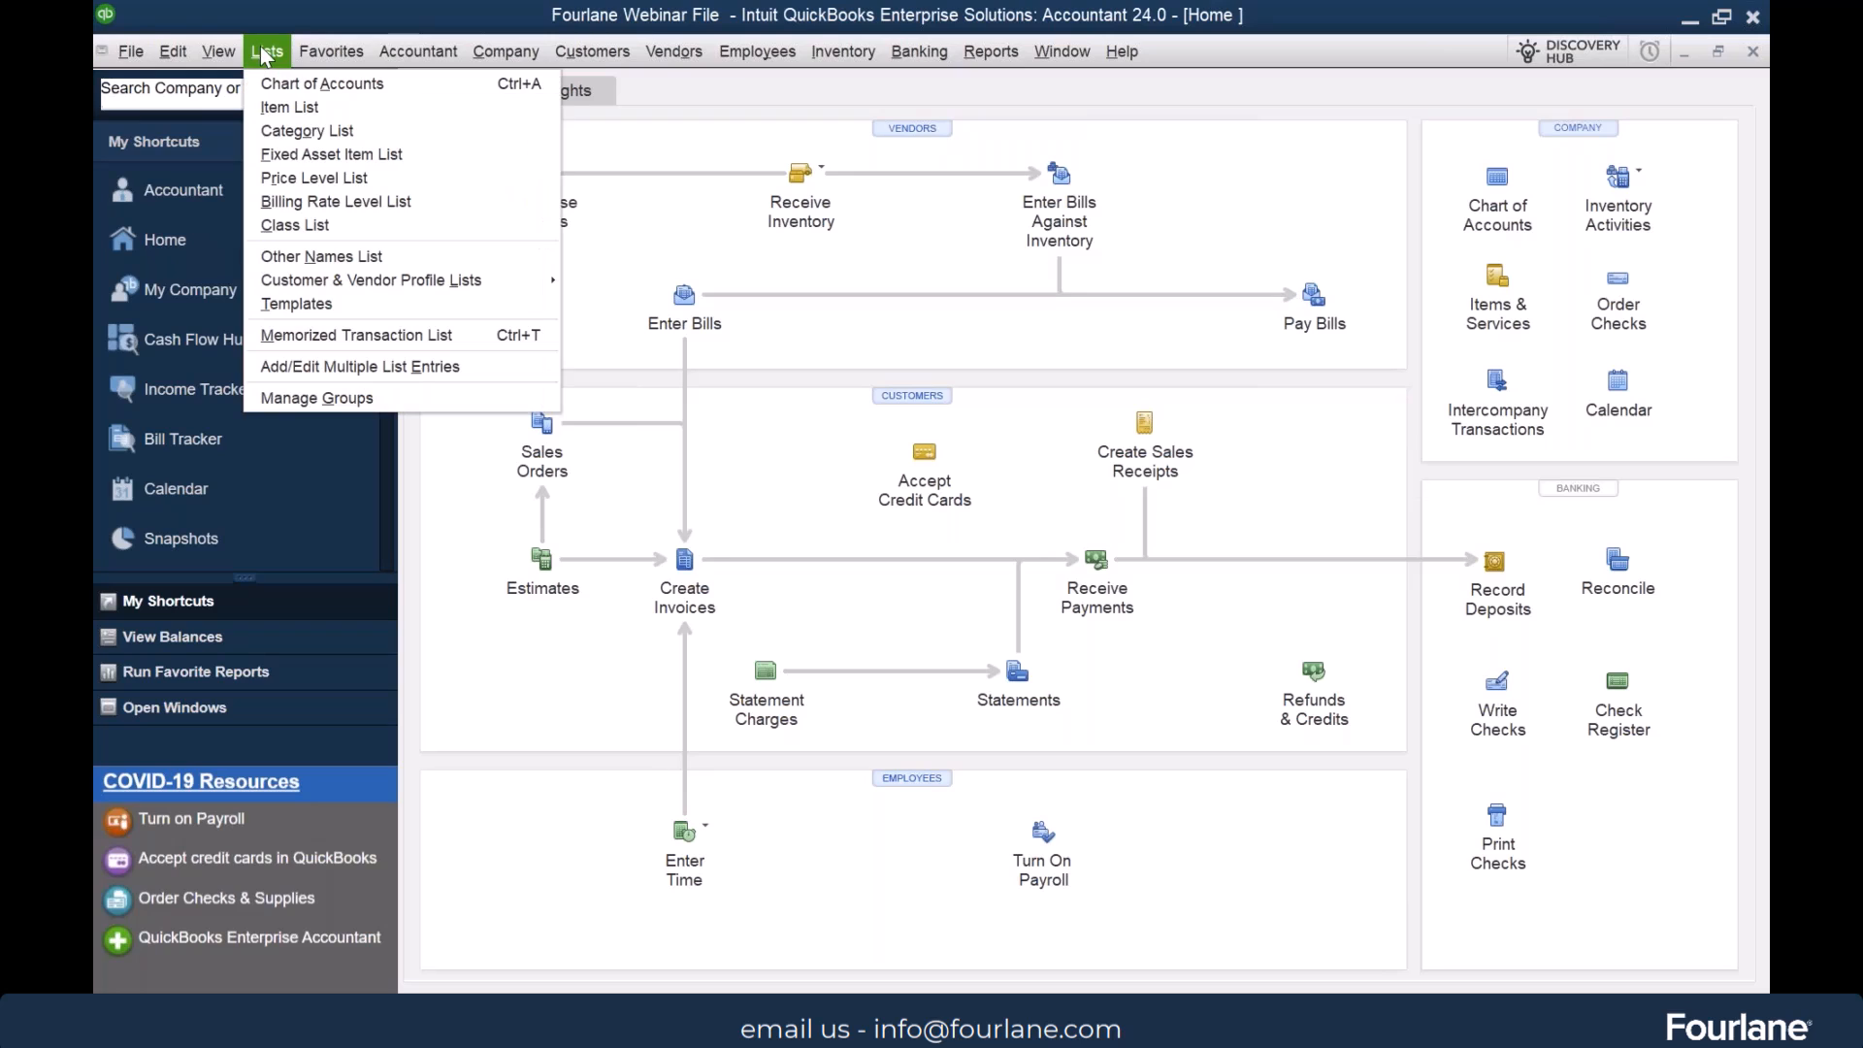
{"action": "left_click", "coordinate": [347, 303]}
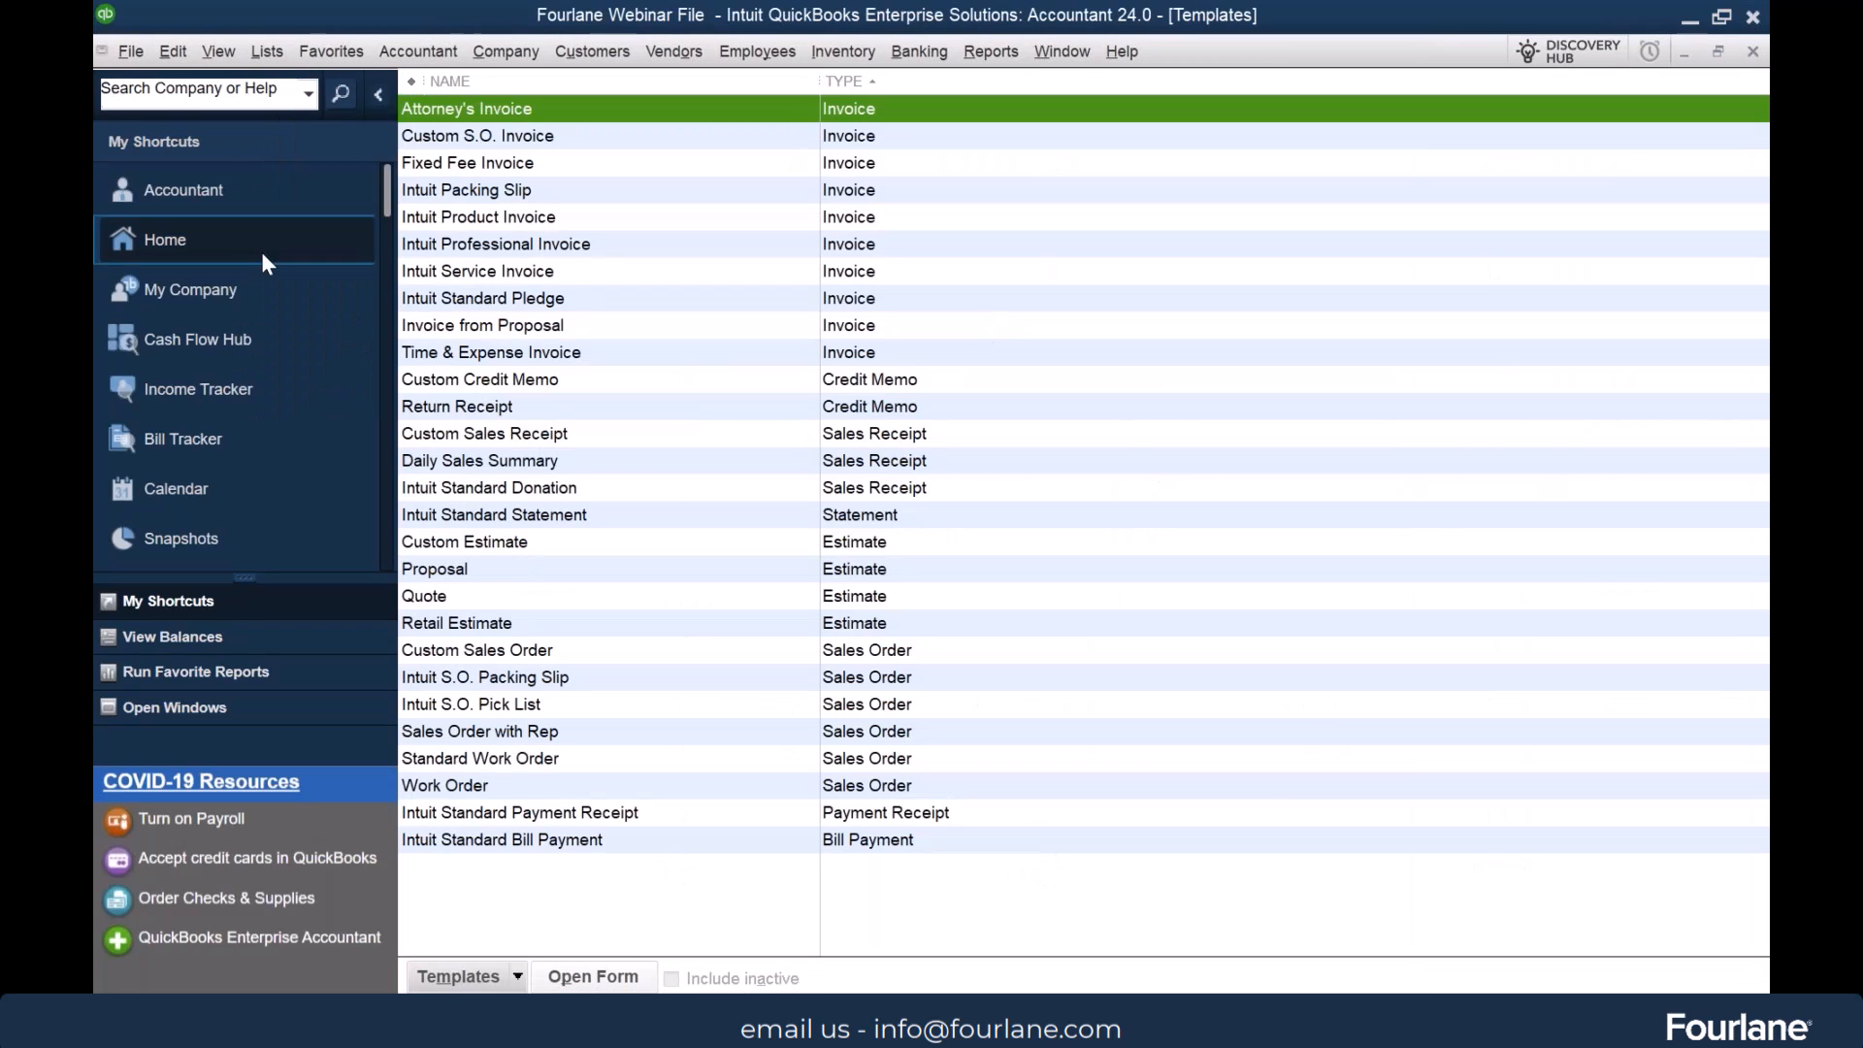
{"action": "left_click", "coordinate": [234, 246]}
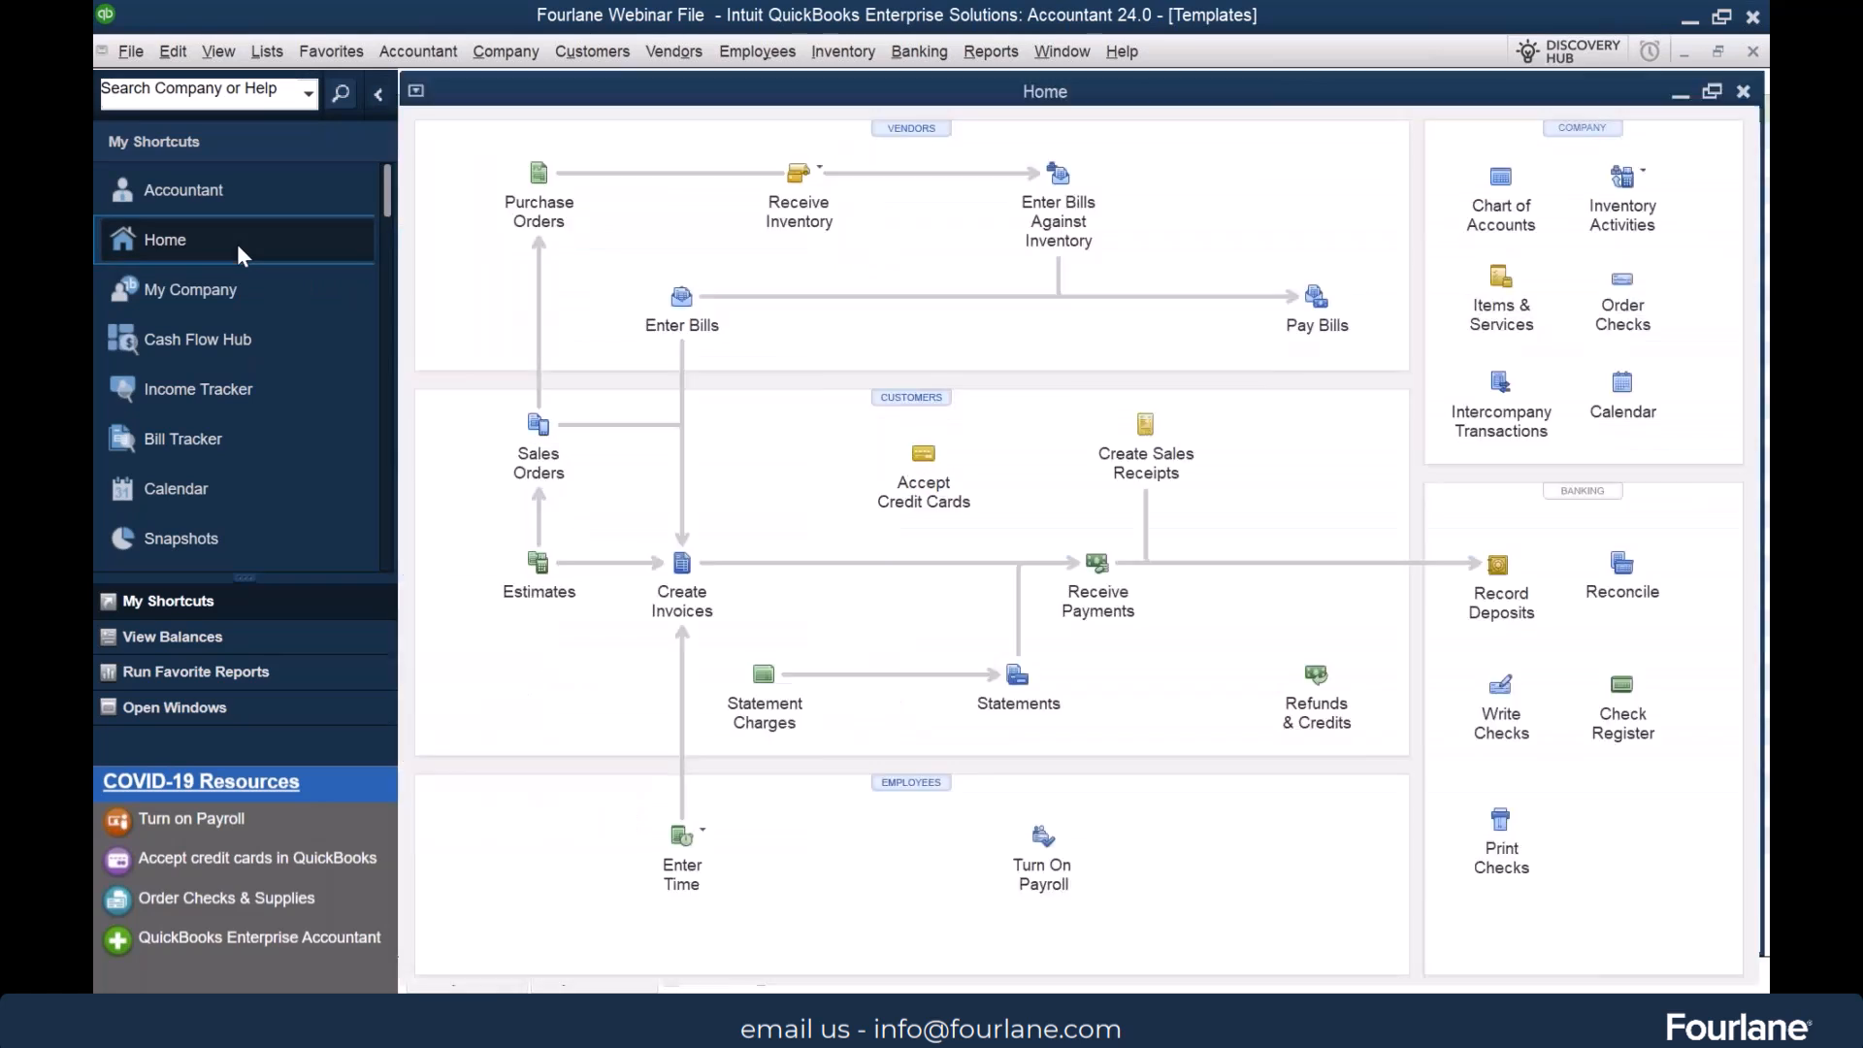
Open a new invoice, view the templates available for it, and close the form
{"action": "left_click", "coordinate": [684, 563]}
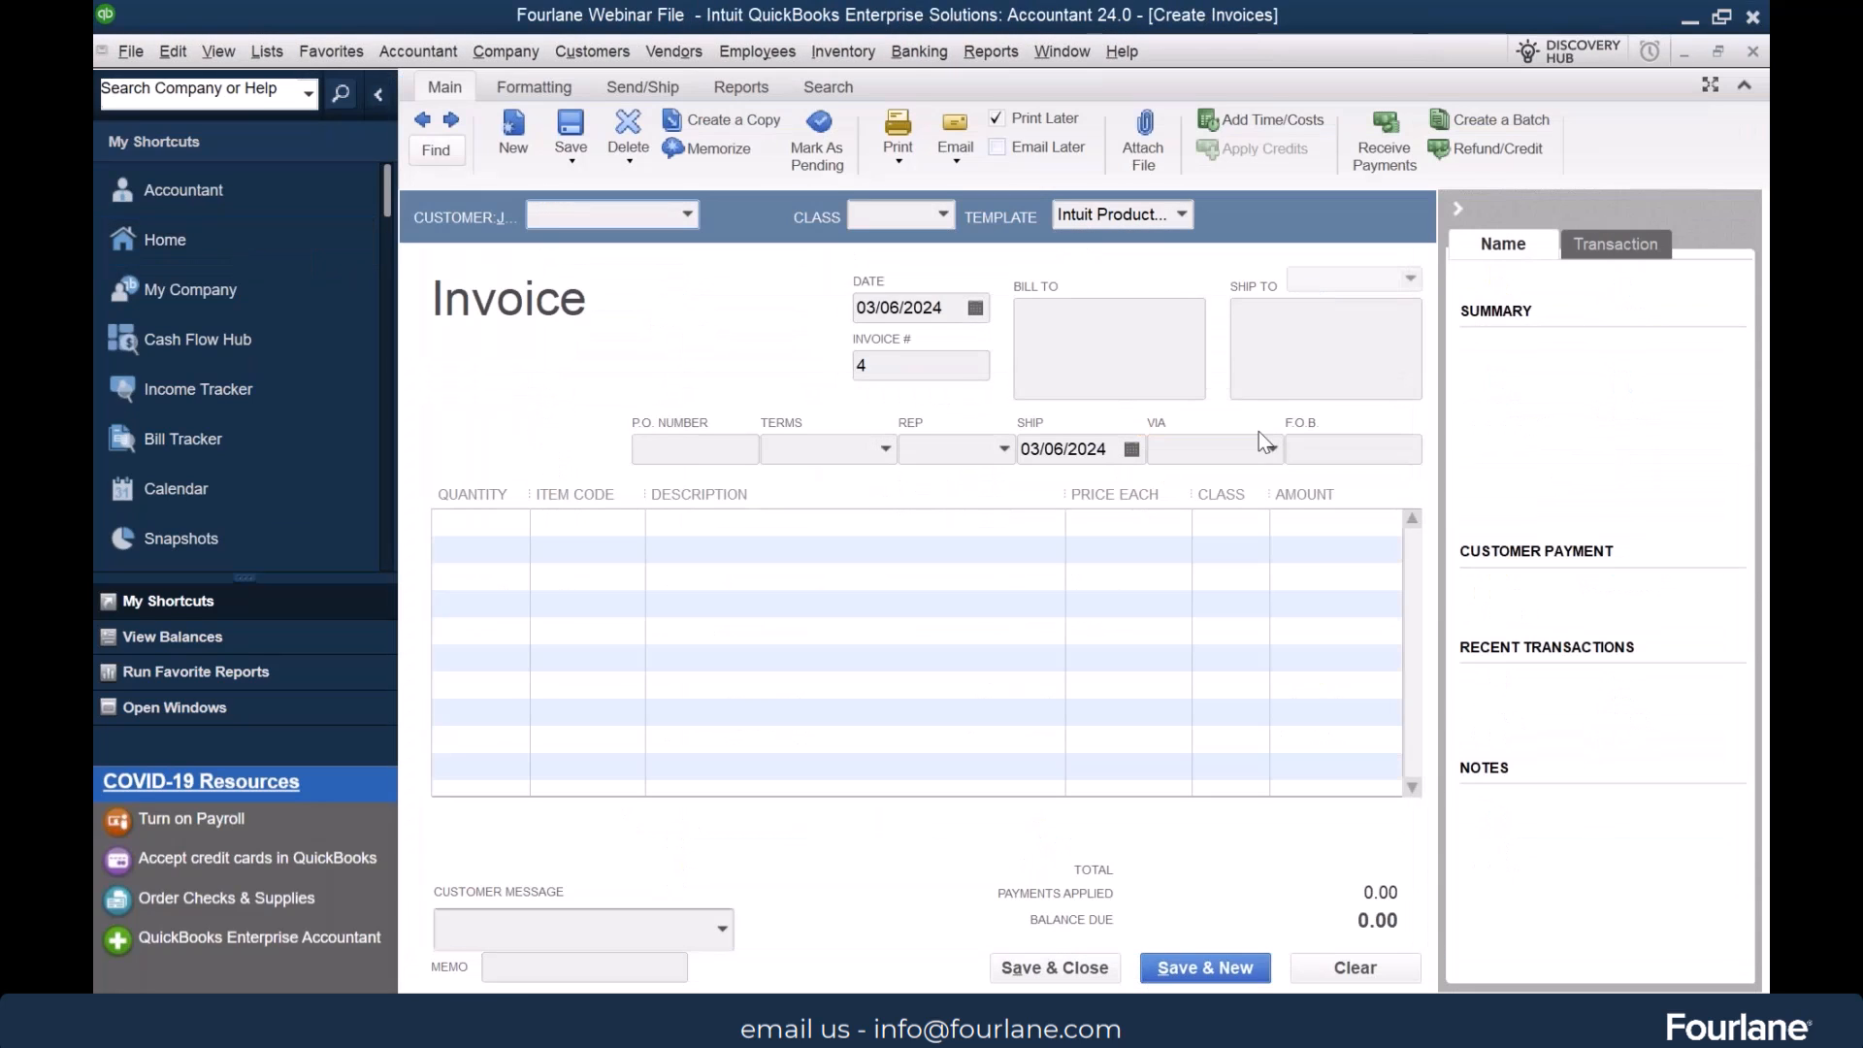
{"action": "left_click", "coordinate": [1185, 211]}
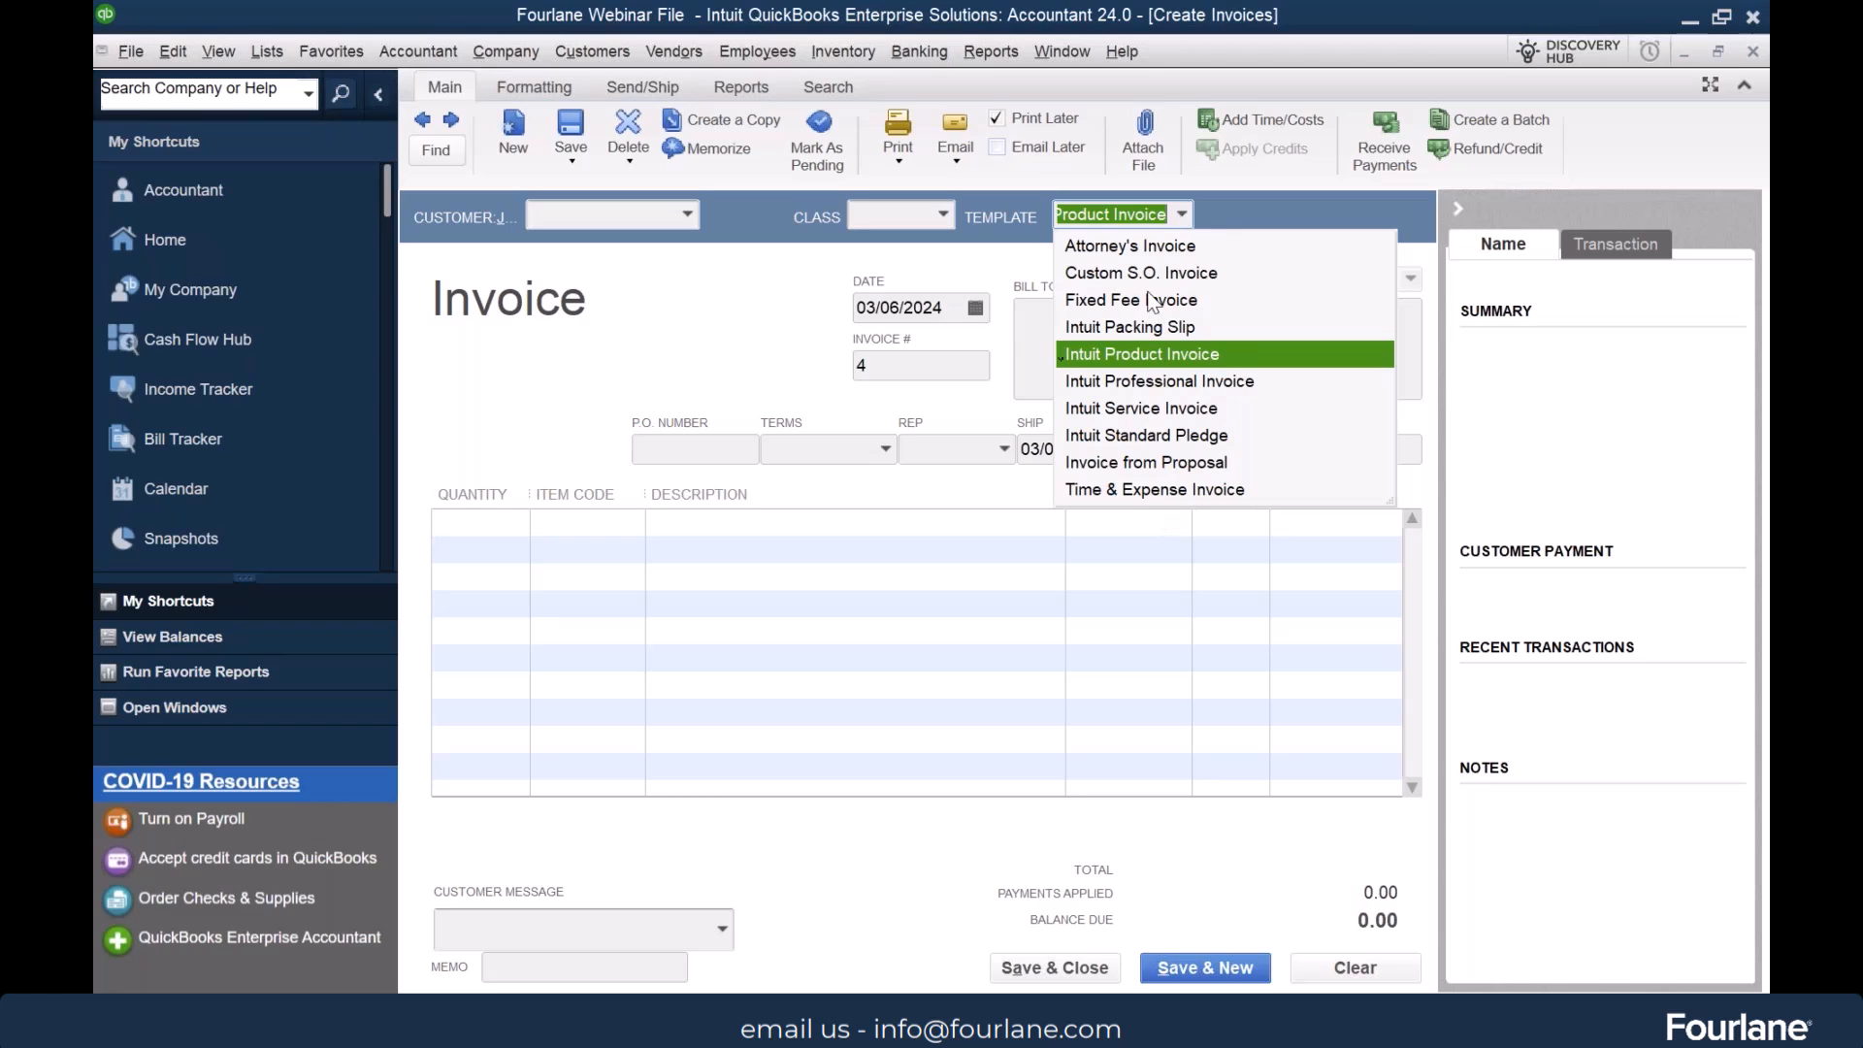
{"action": "left_click", "coordinate": [709, 333]}
{"action": "key", "text": "Escape"}
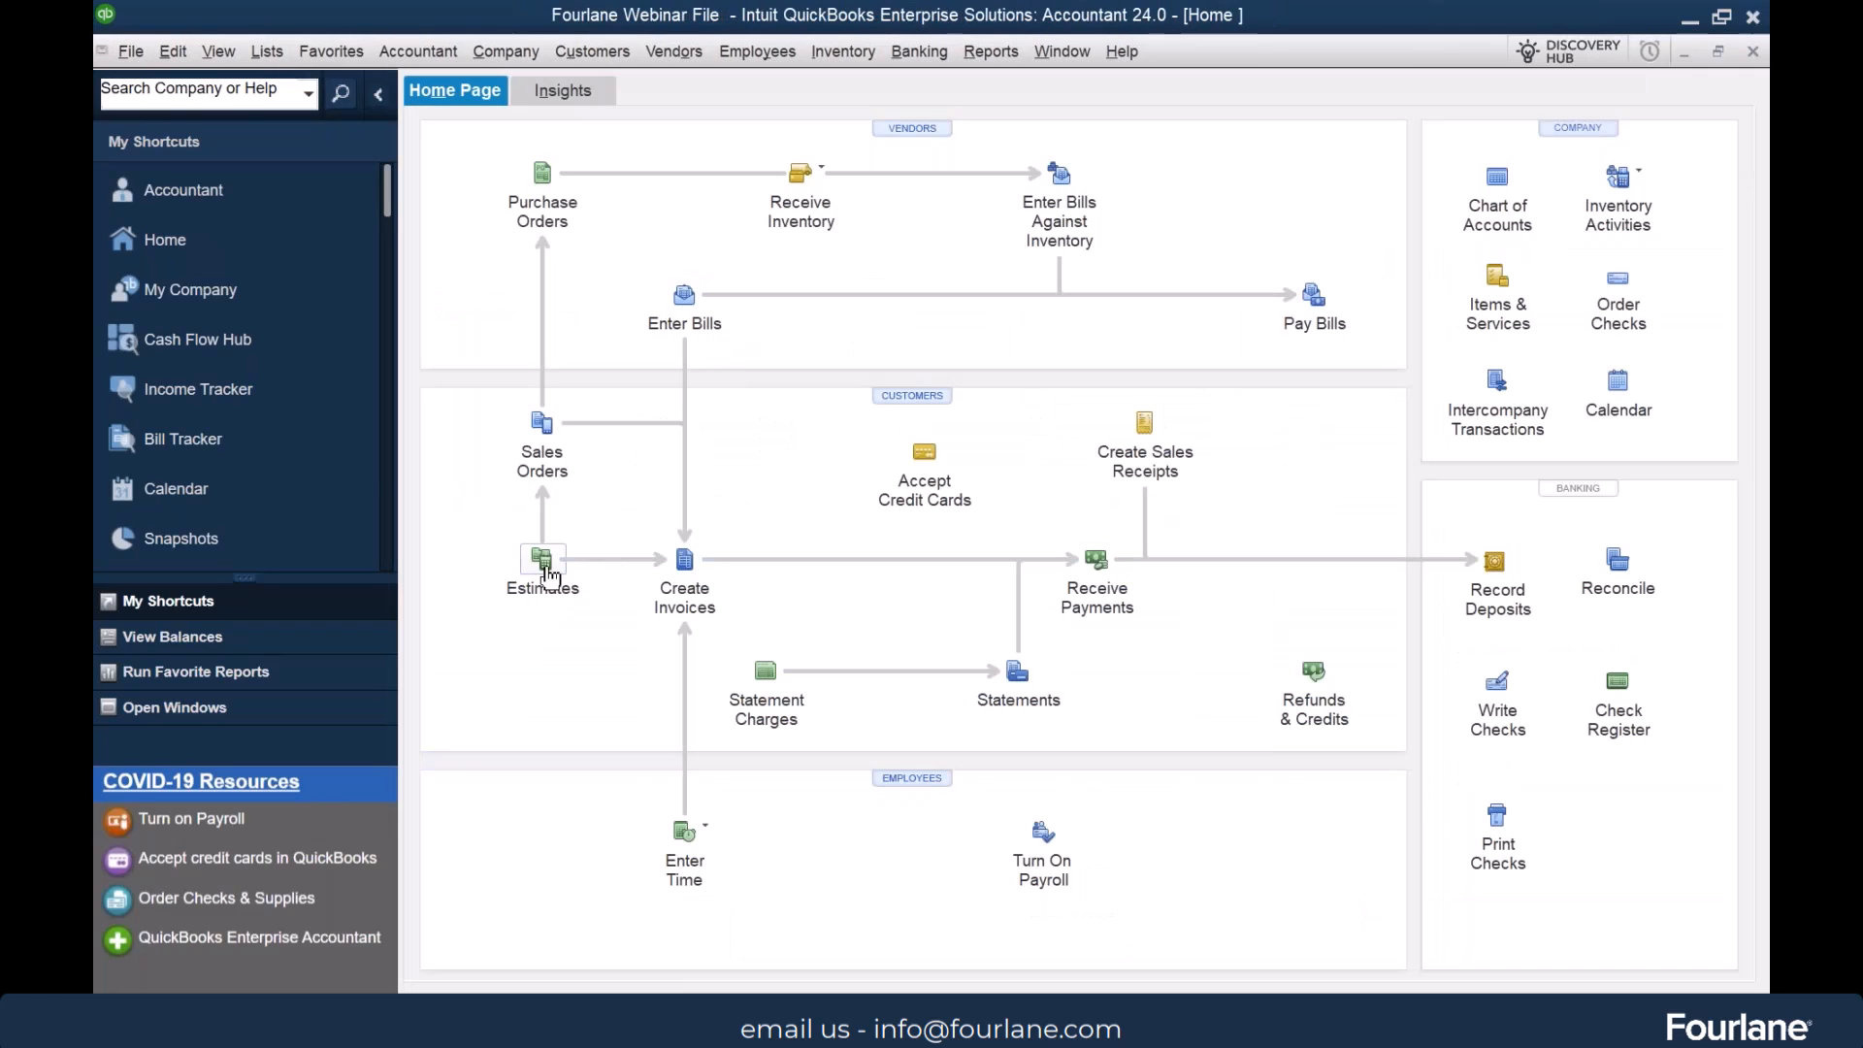
Open a new estimate, view the templates available for it, and close the form
{"action": "left_click", "coordinate": [541, 562]}
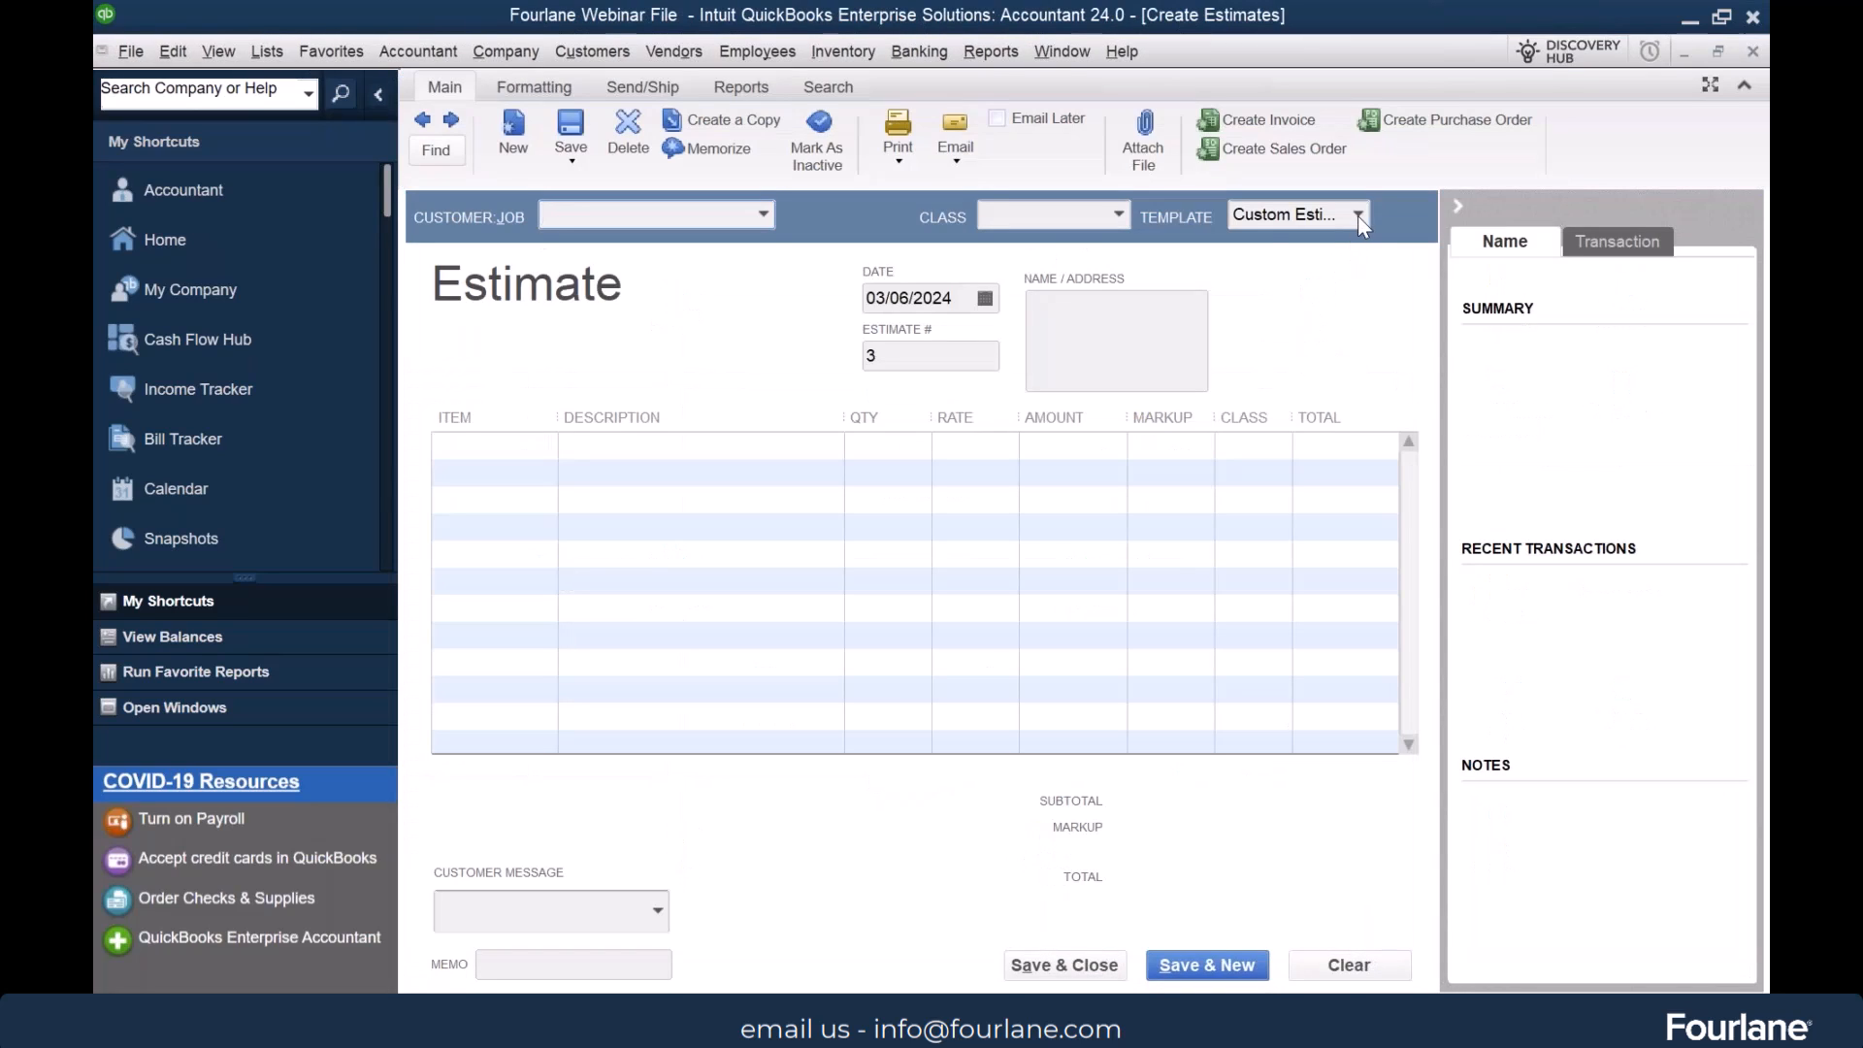
{"action": "left_click", "coordinate": [1358, 216]}
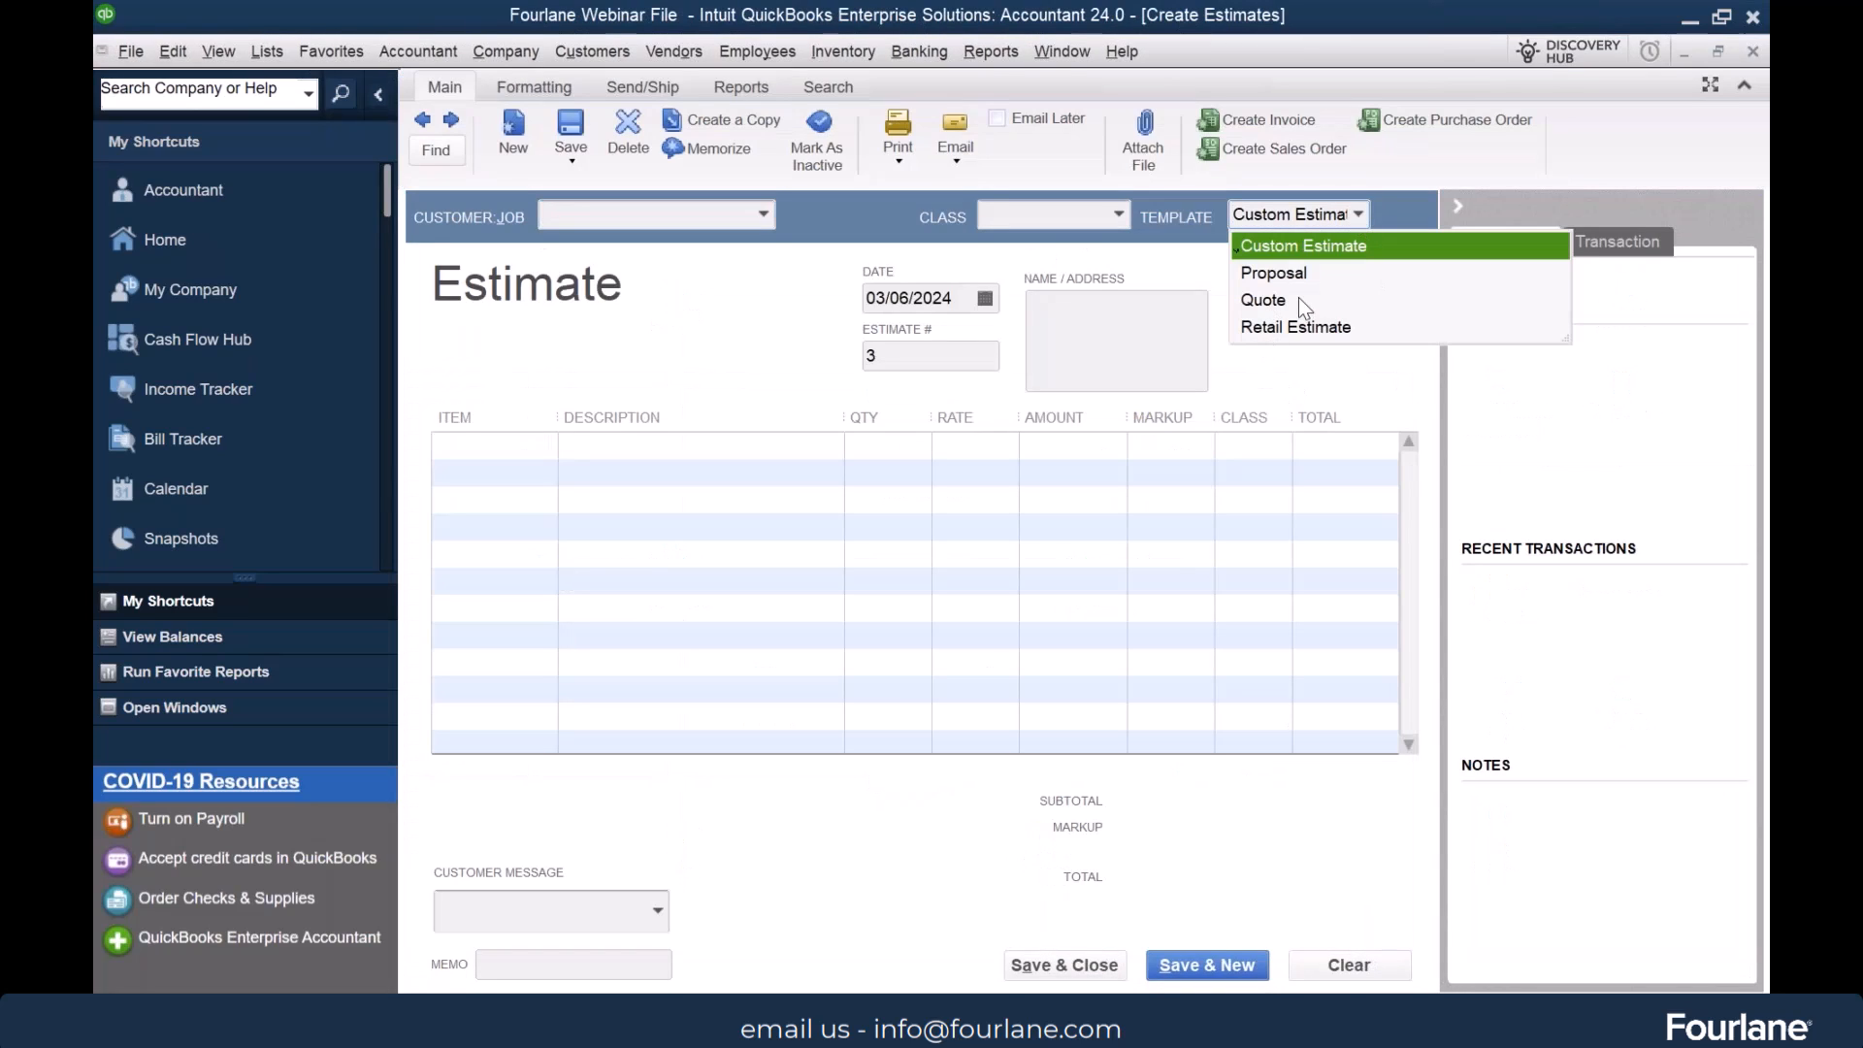
{"action": "key", "text": "Escape"}
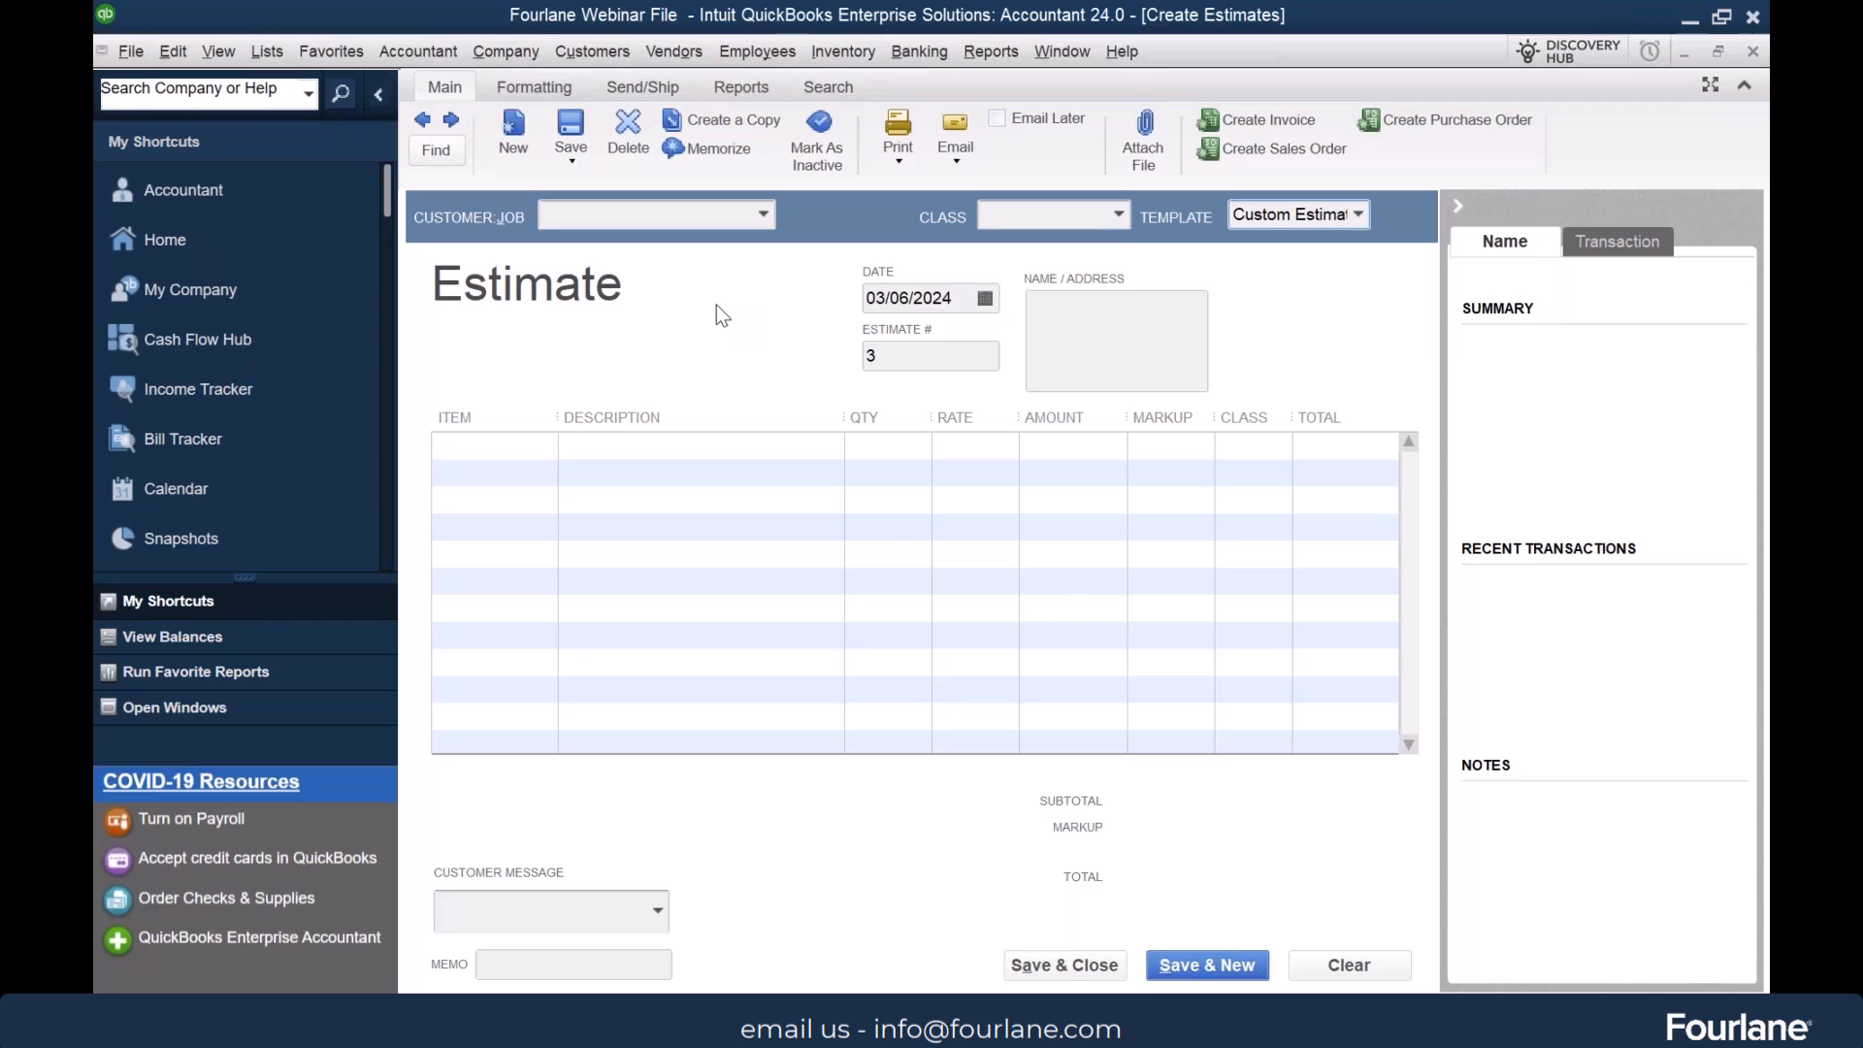
{"action": "key", "text": "Escape"}
Open the Templates list and sort it by name
{"action": "left_click", "coordinate": [267, 50]}
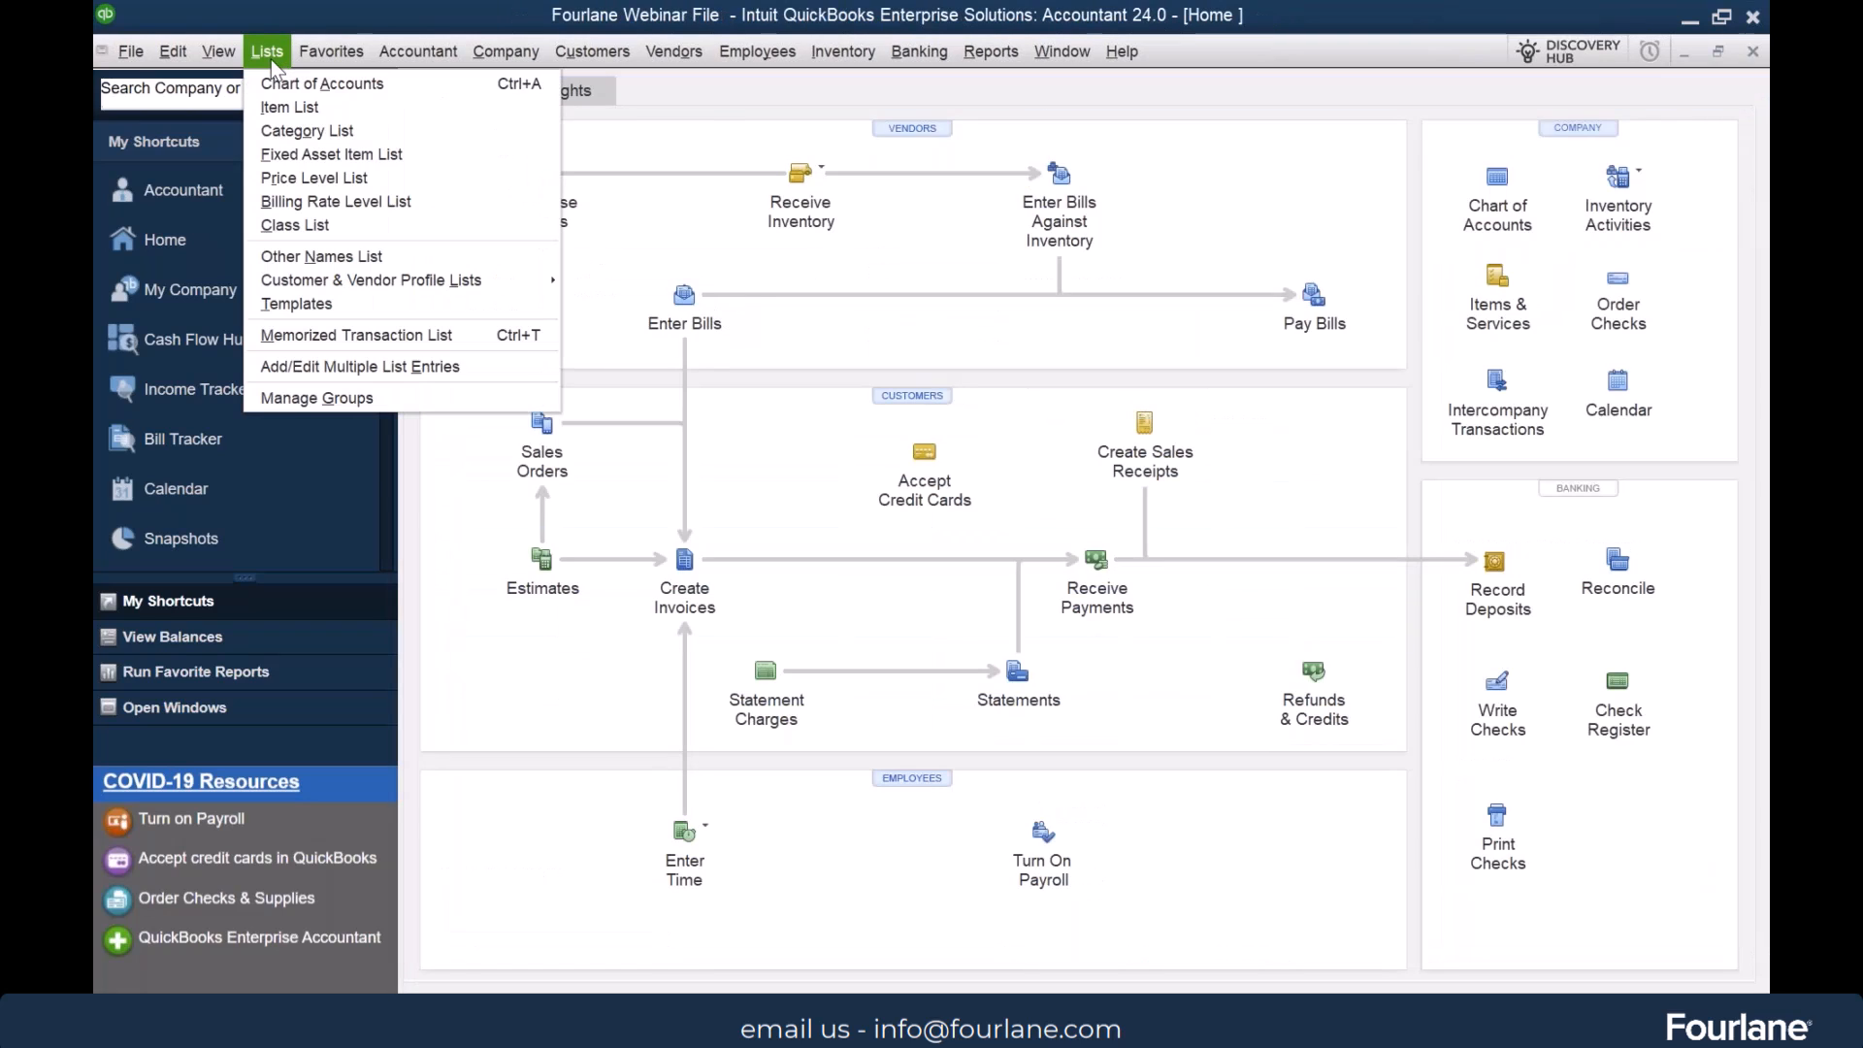
{"action": "left_click", "coordinate": [341, 304]}
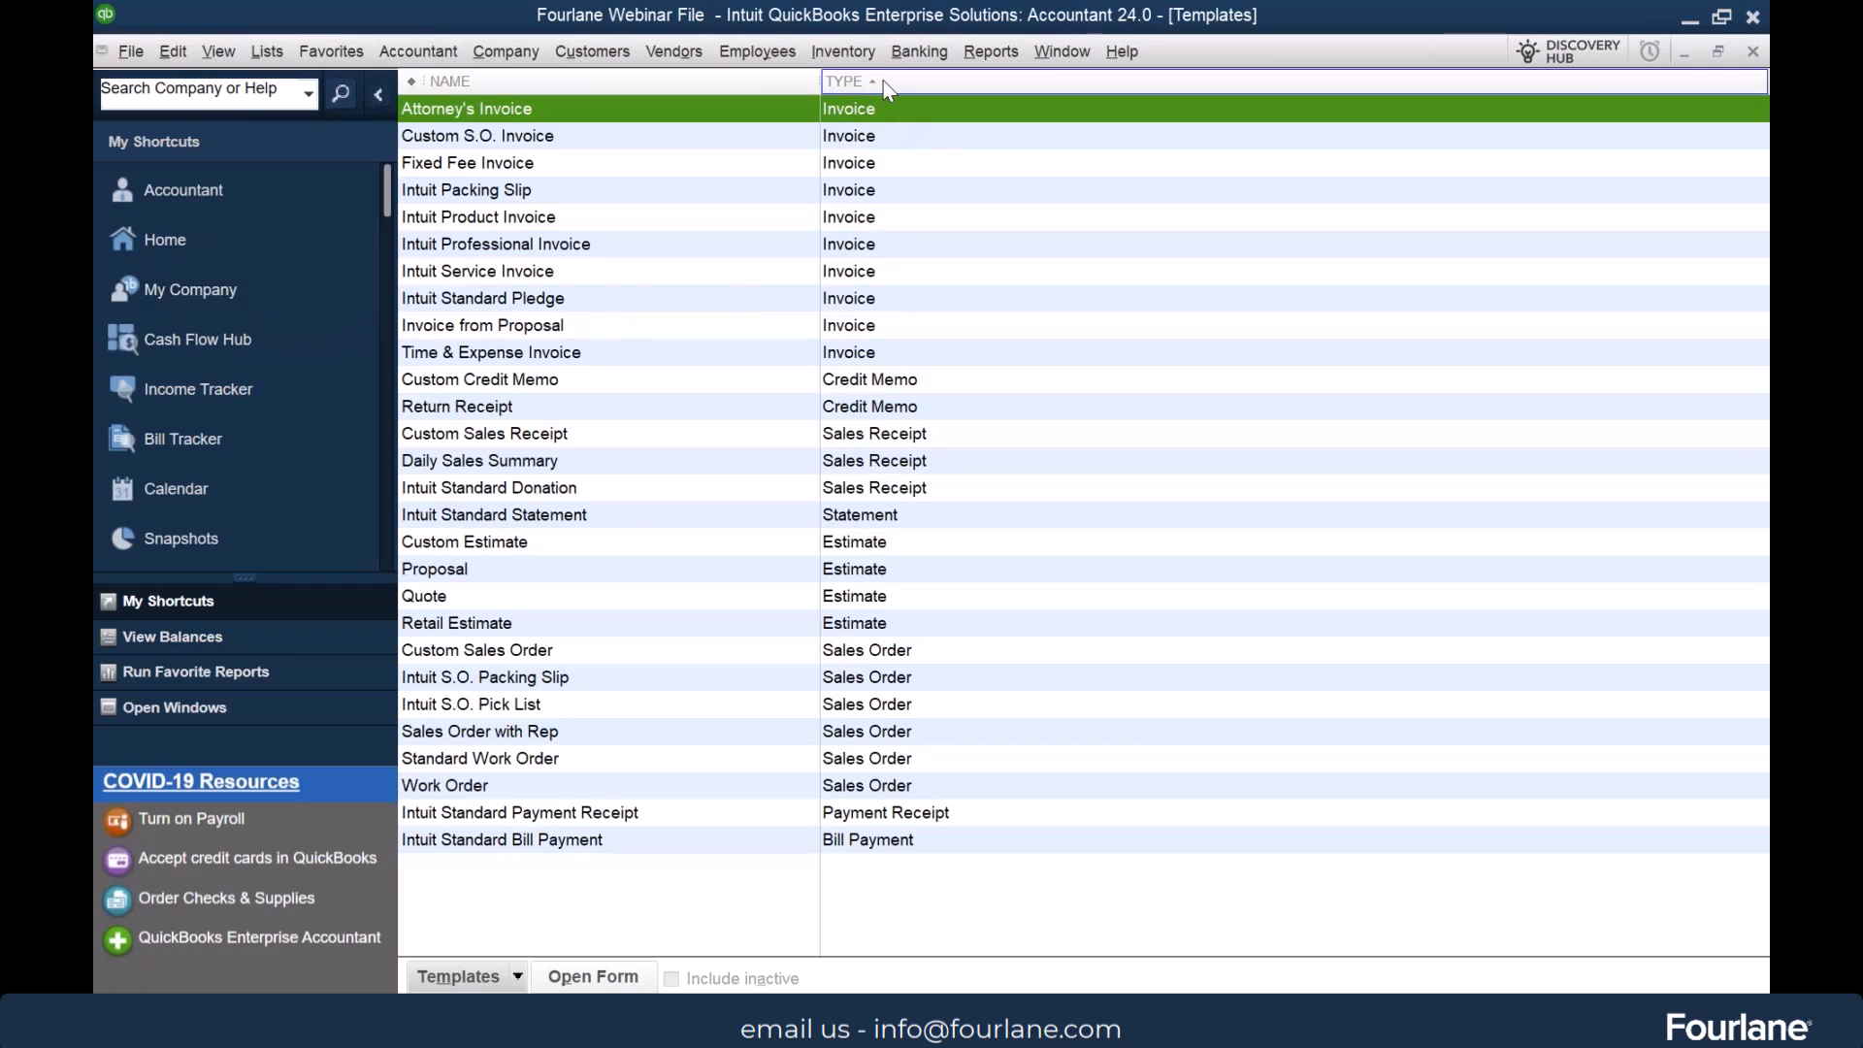
{"action": "left_click", "coordinate": [567, 82]}
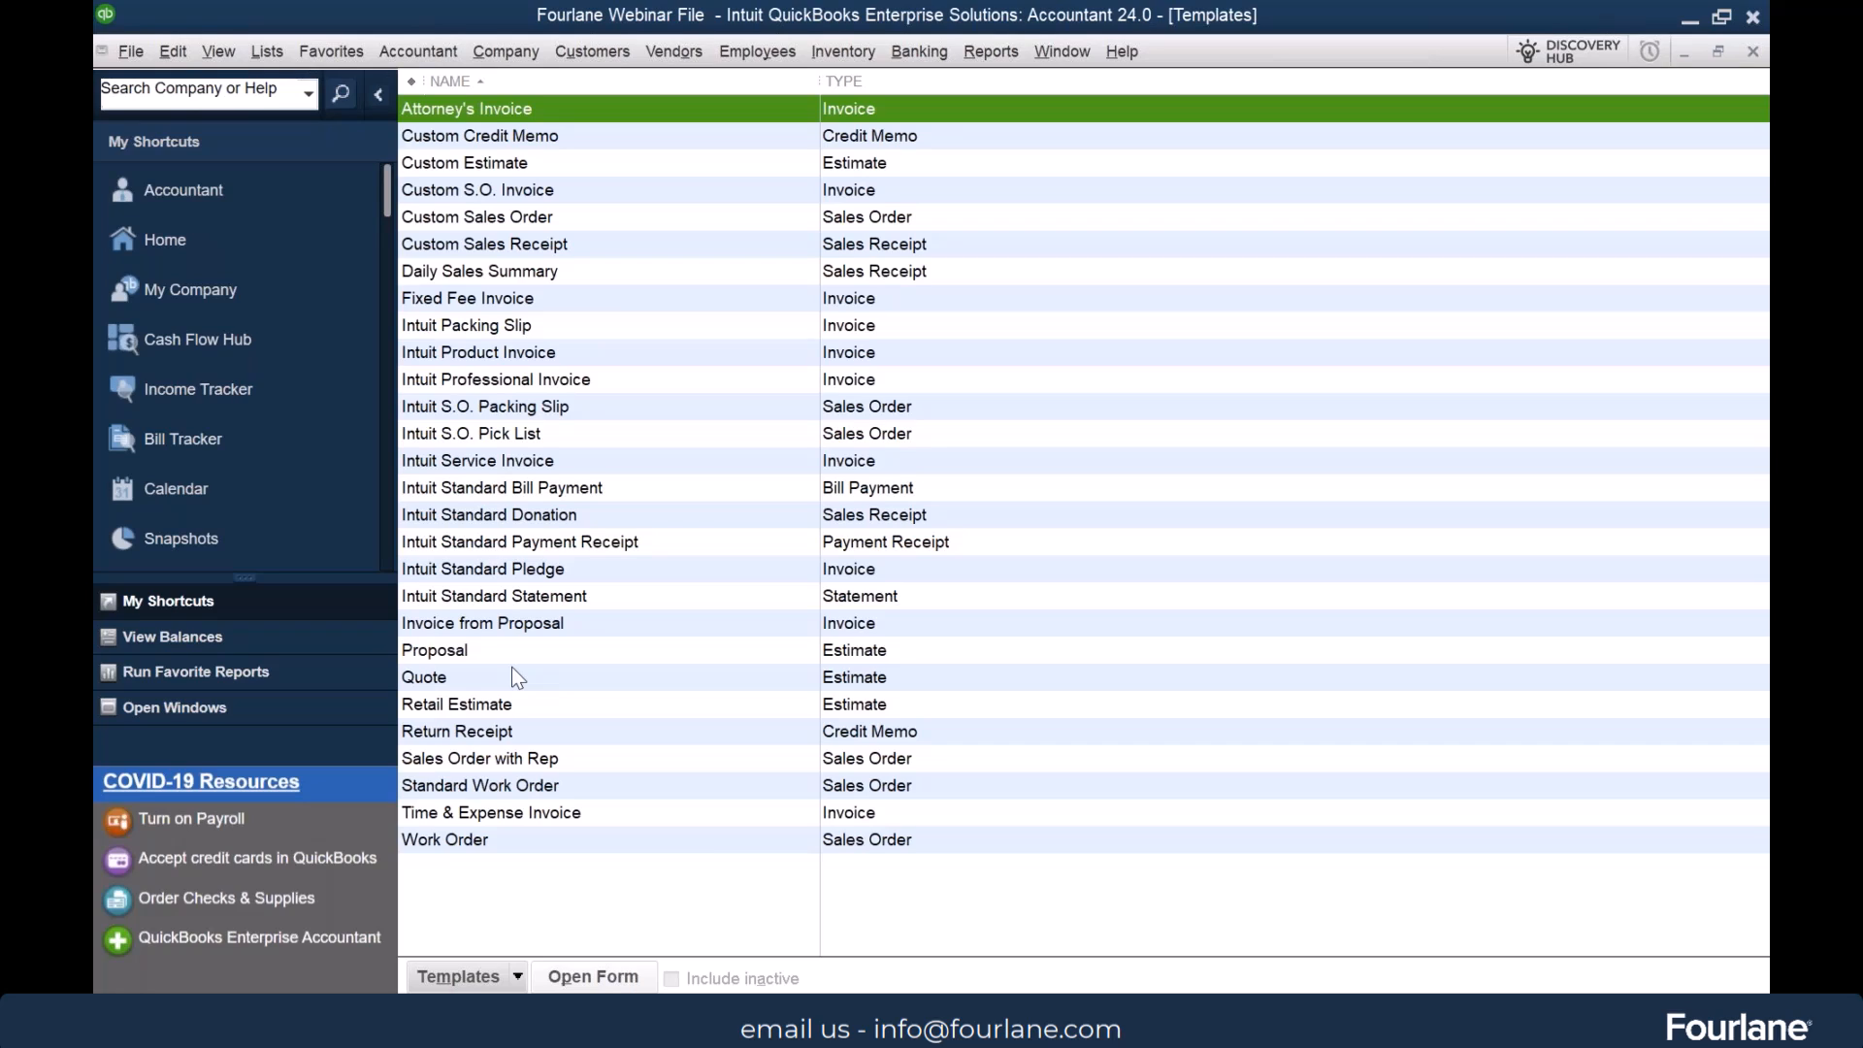
Make the Quote estimate template inactive and include inactive templates in the list
{"action": "left_click", "coordinate": [485, 680]}
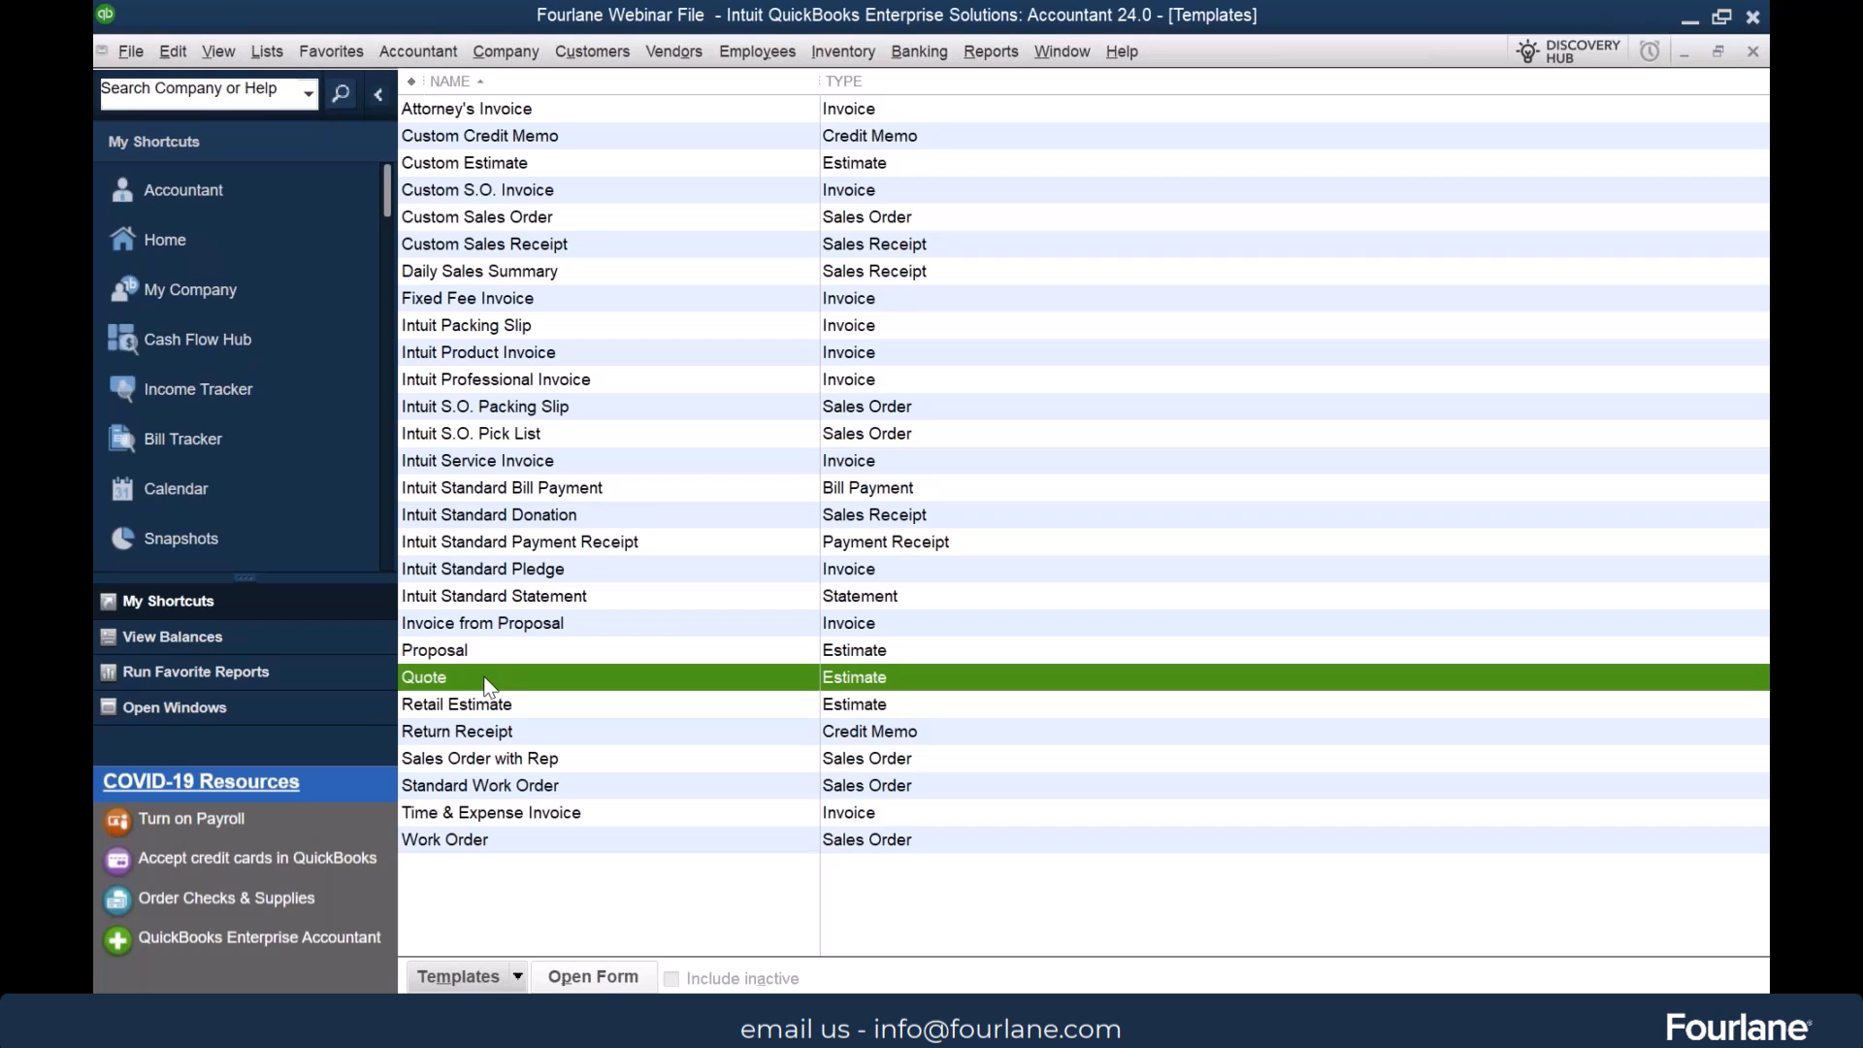
{"action": "right_click", "coordinate": [484, 680]}
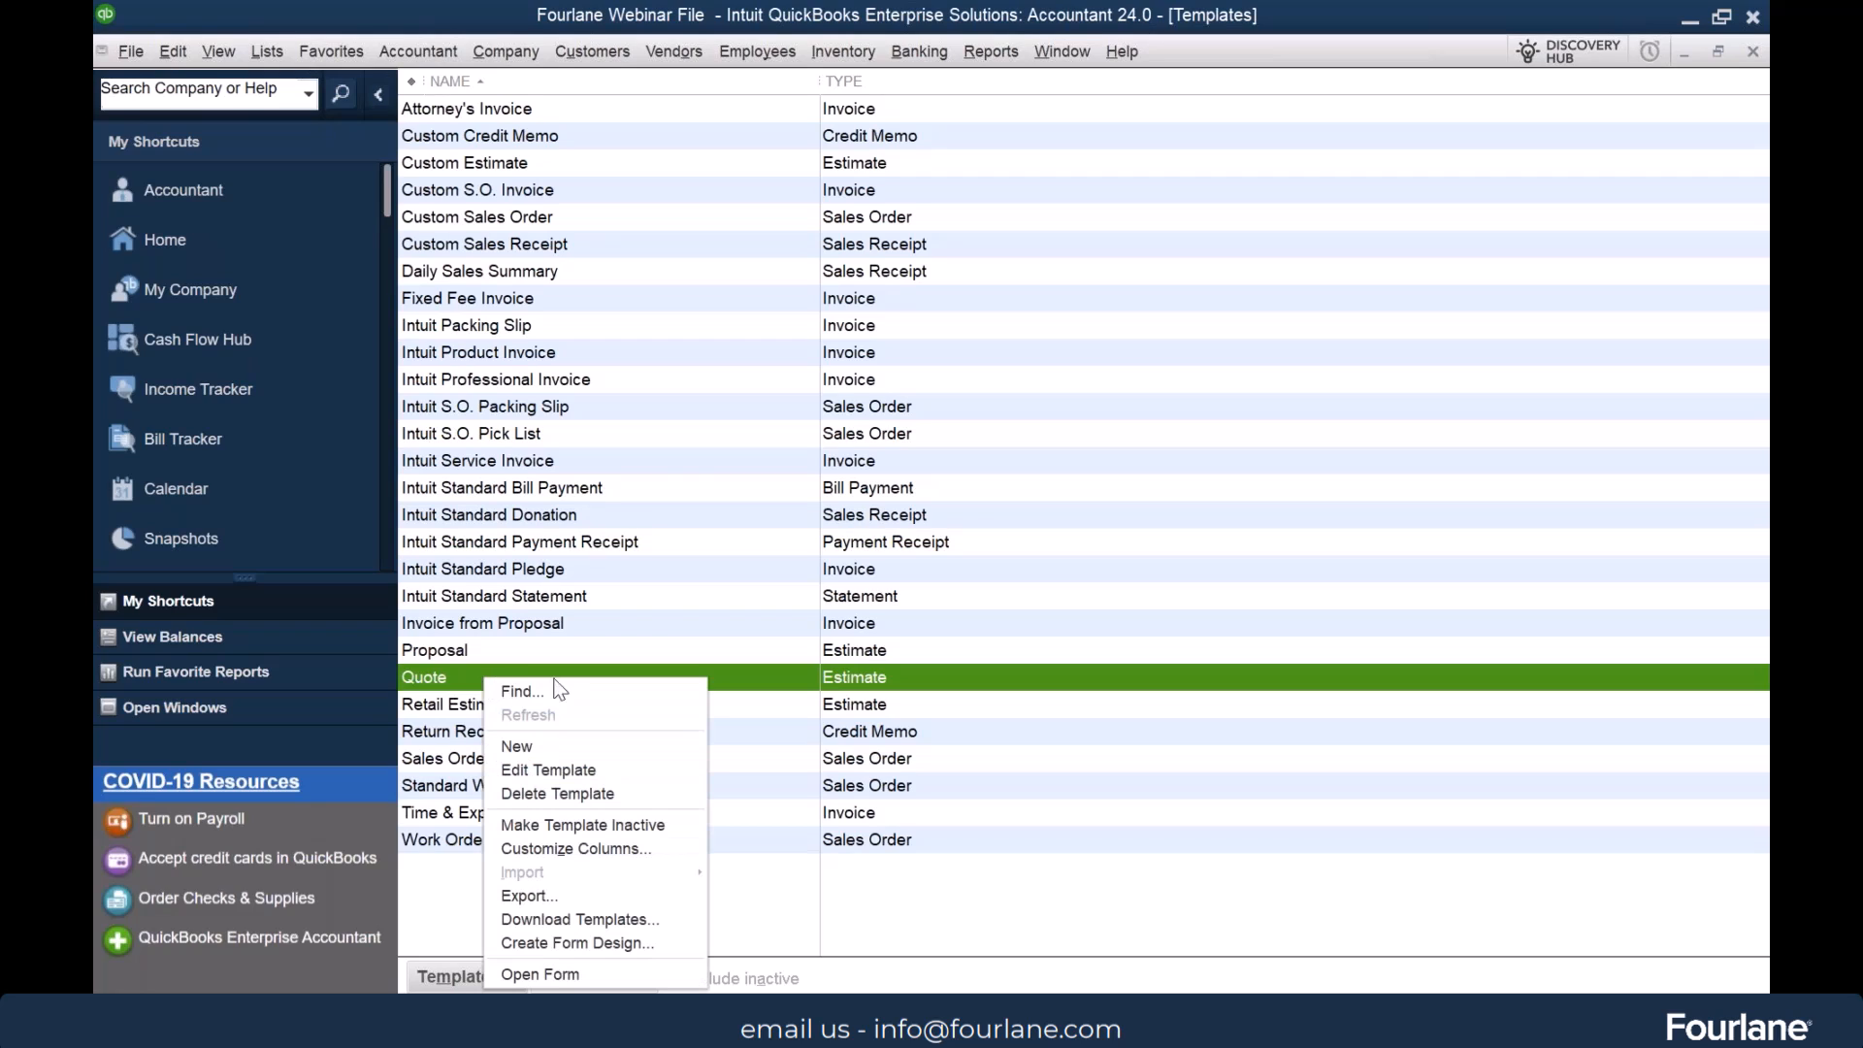
{"action": "left_click", "coordinate": [594, 826]}
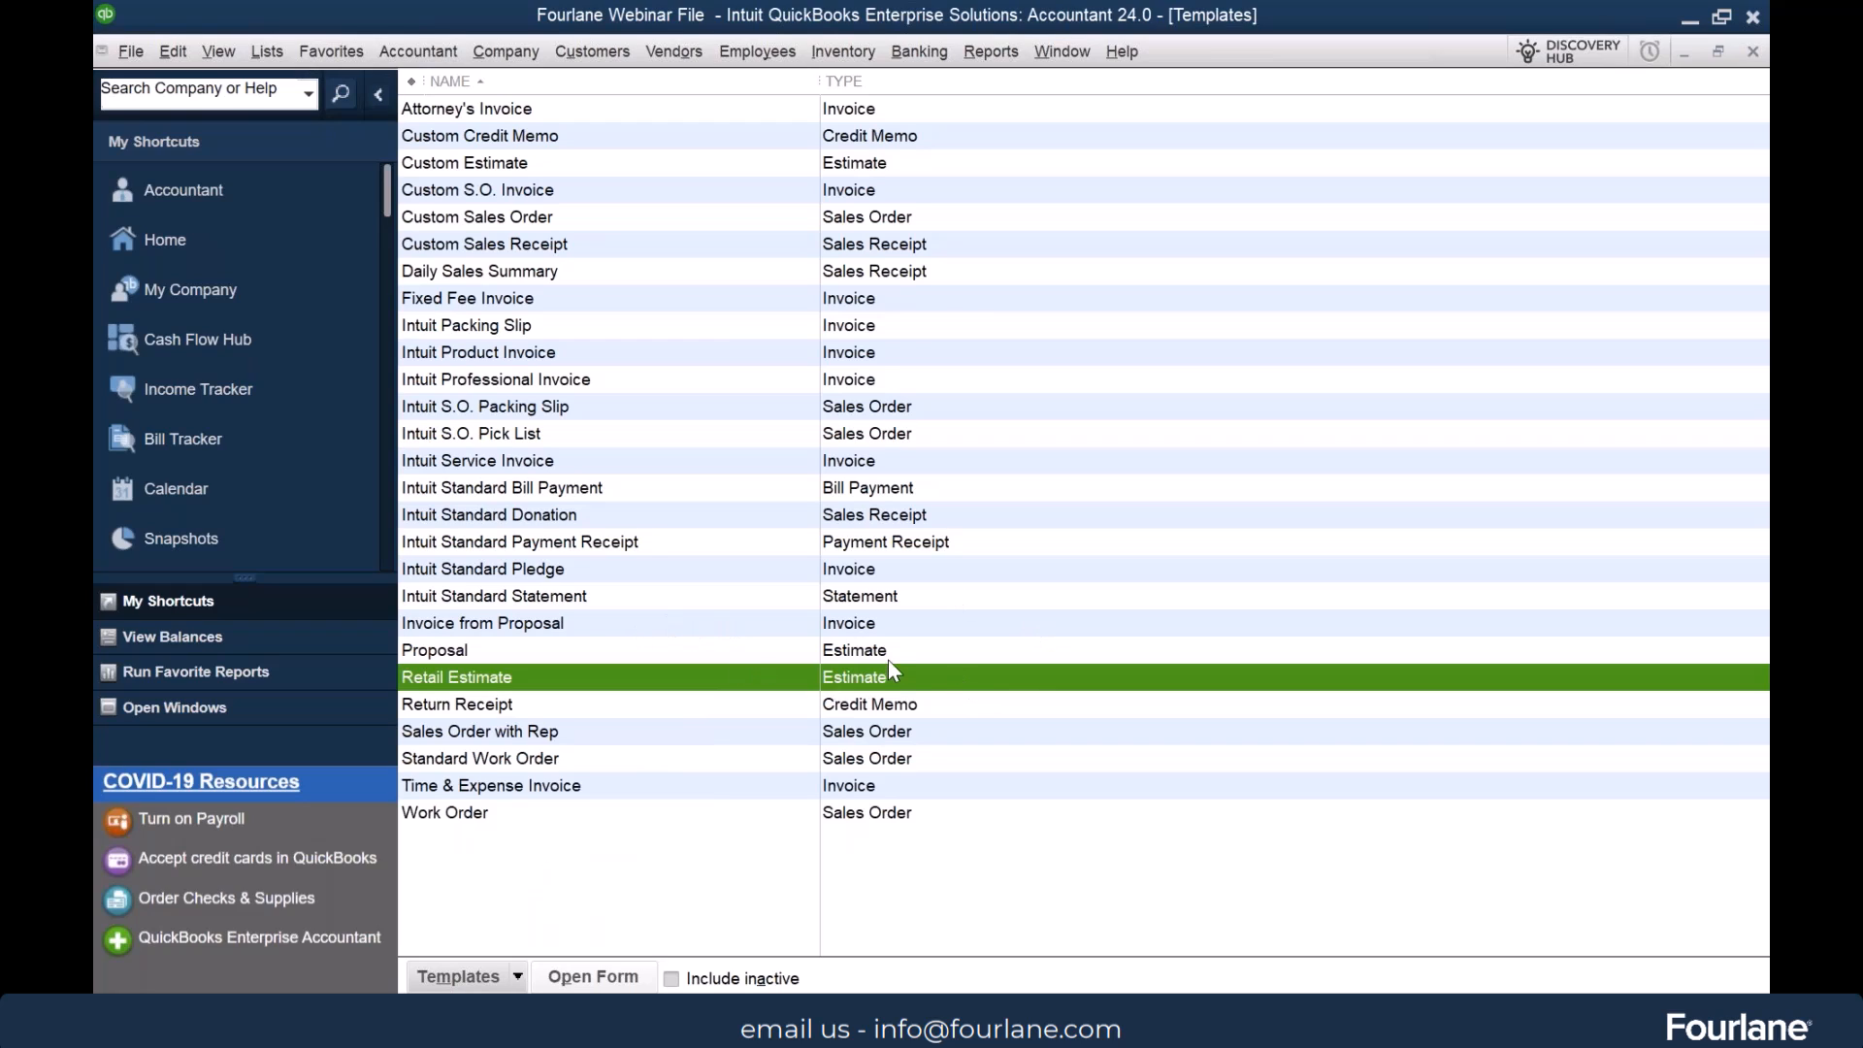
{"action": "left_click", "coordinate": [737, 978]}
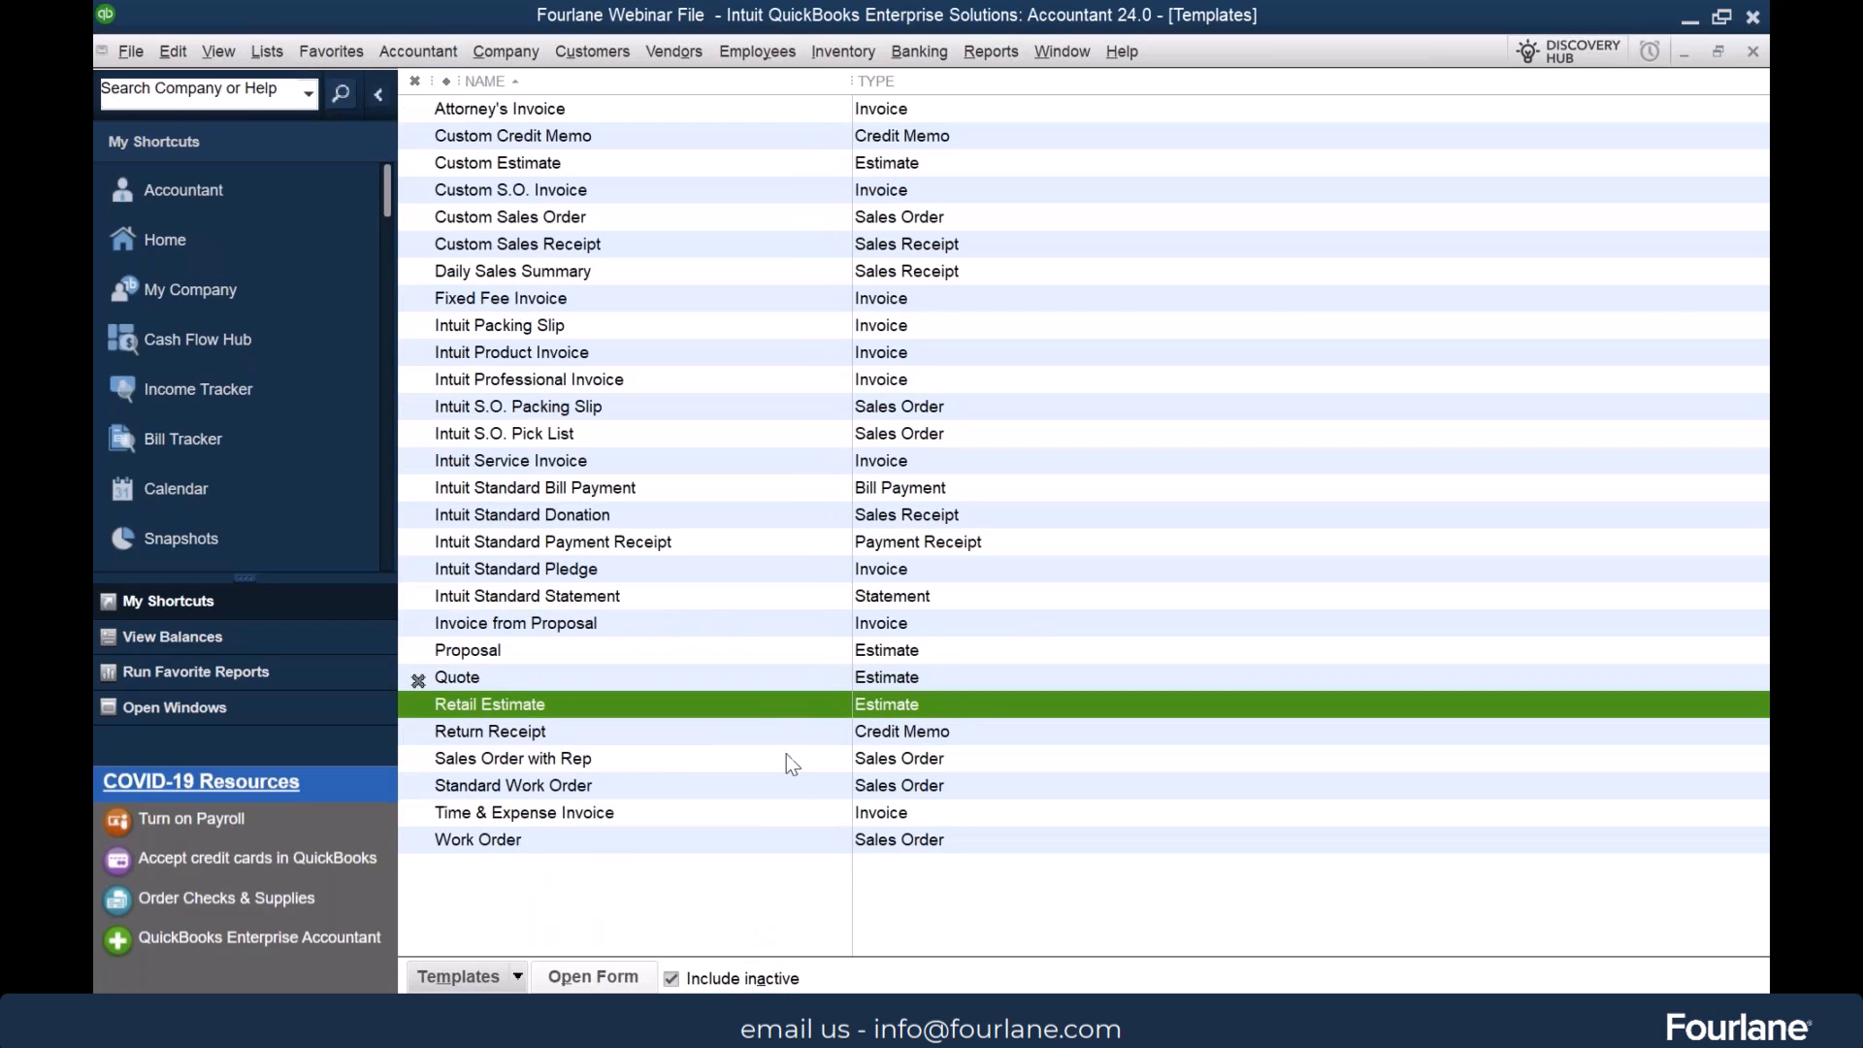
Try to delete the Attorney's Invoice template
{"action": "left_click", "coordinate": [569, 110]}
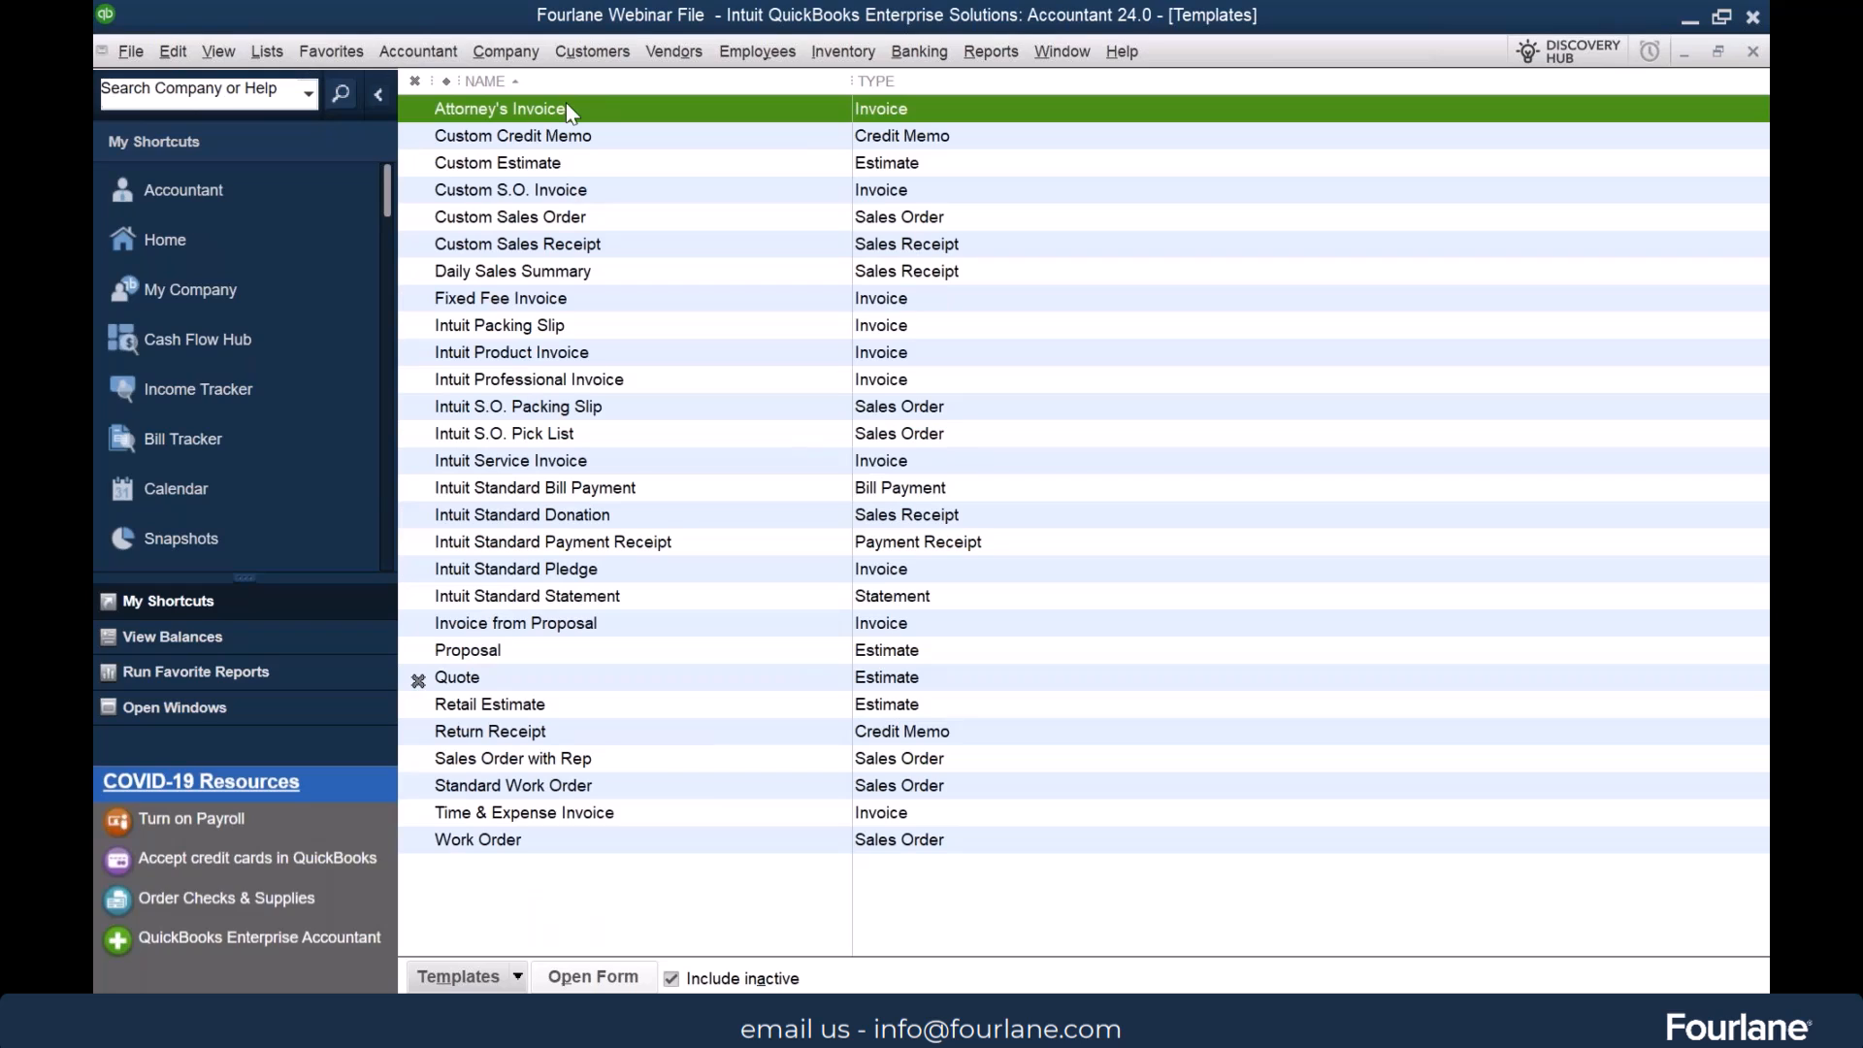
{"action": "key", "text": "ctrl+d"}
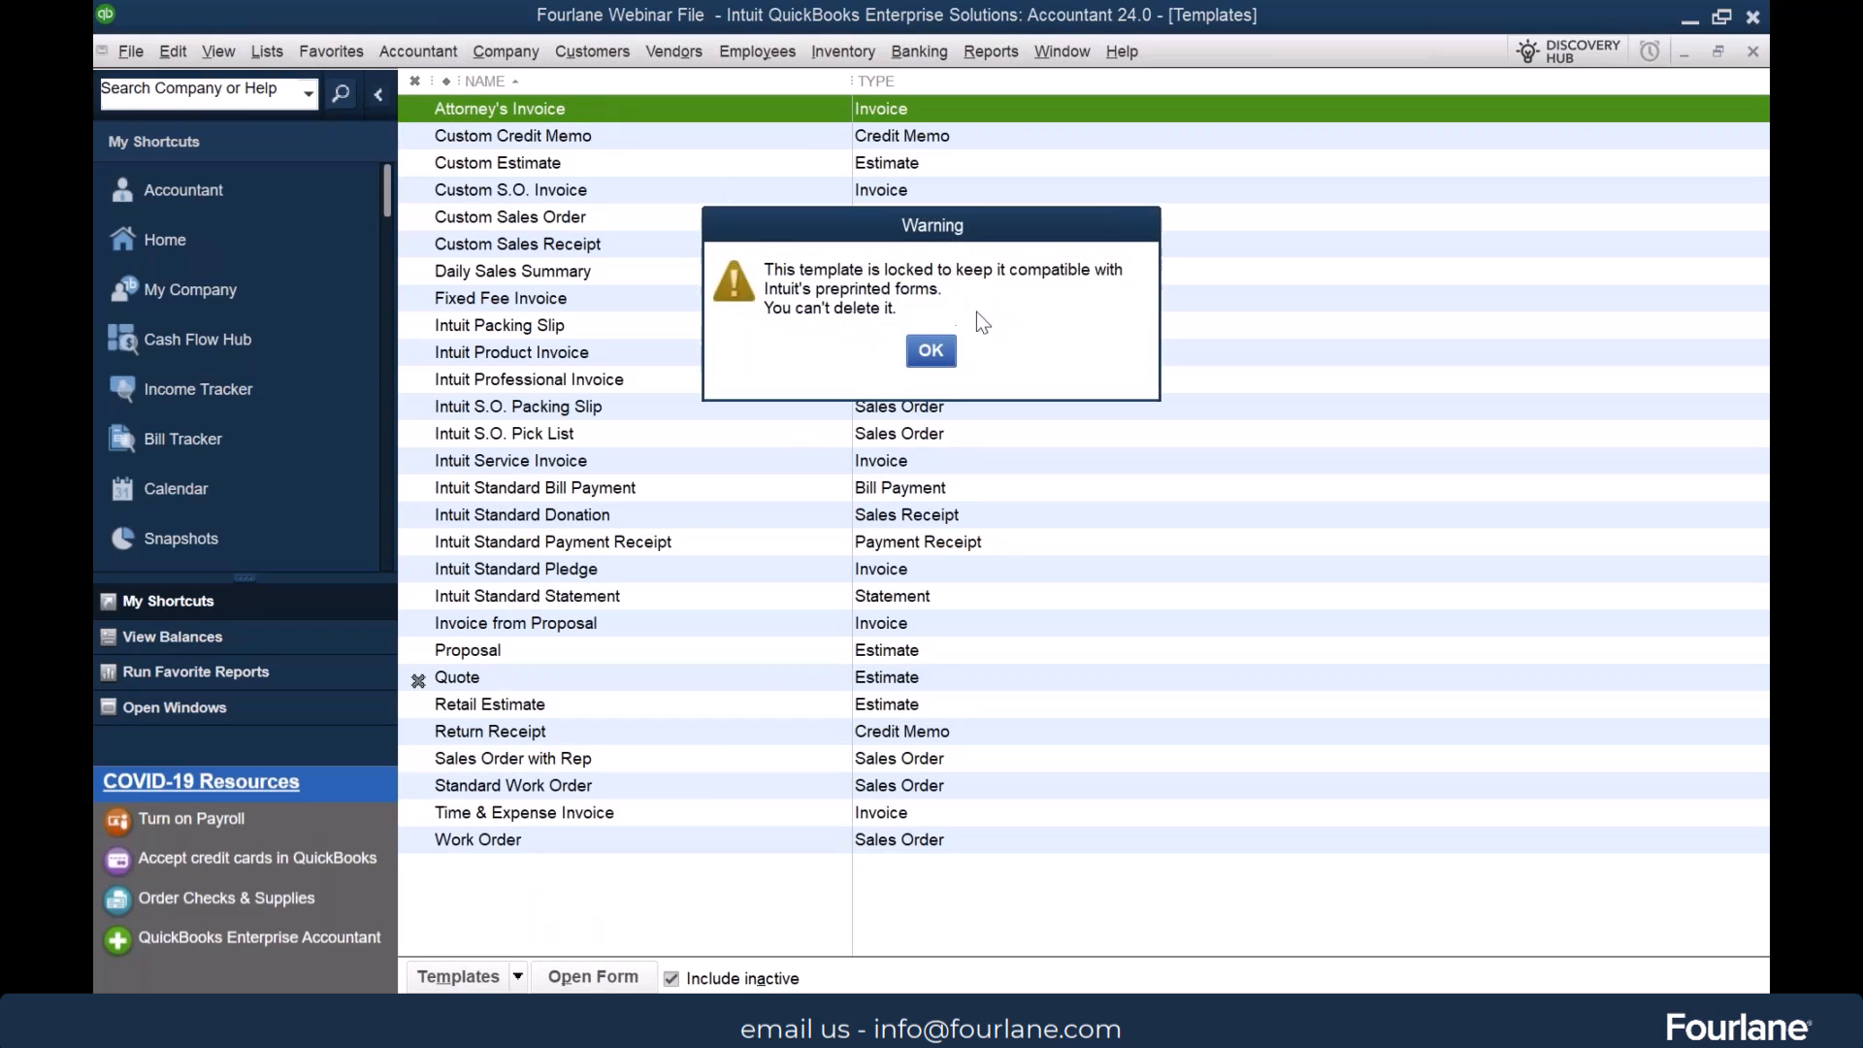
{"action": "left_click", "coordinate": [930, 353]}
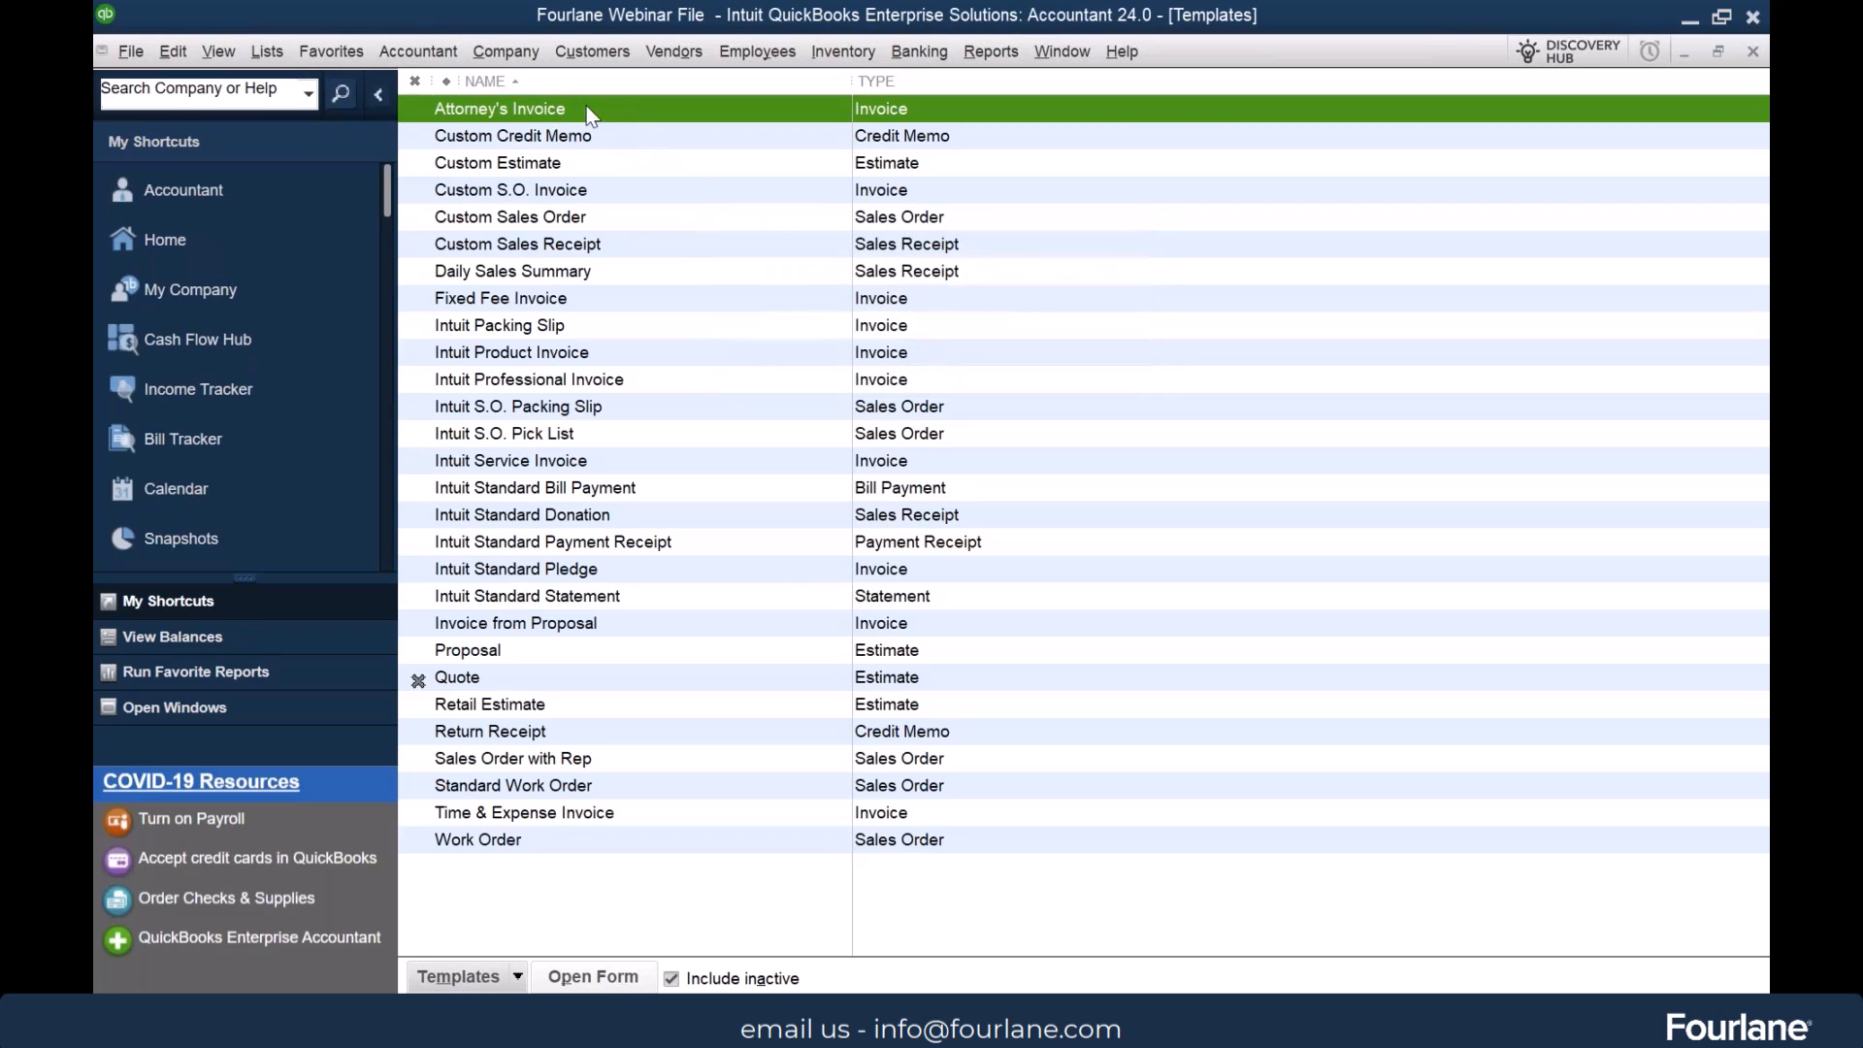
Reactivate the Quote template and make the Attorney's Invoice template inactive
{"action": "left_click", "coordinate": [418, 679]}
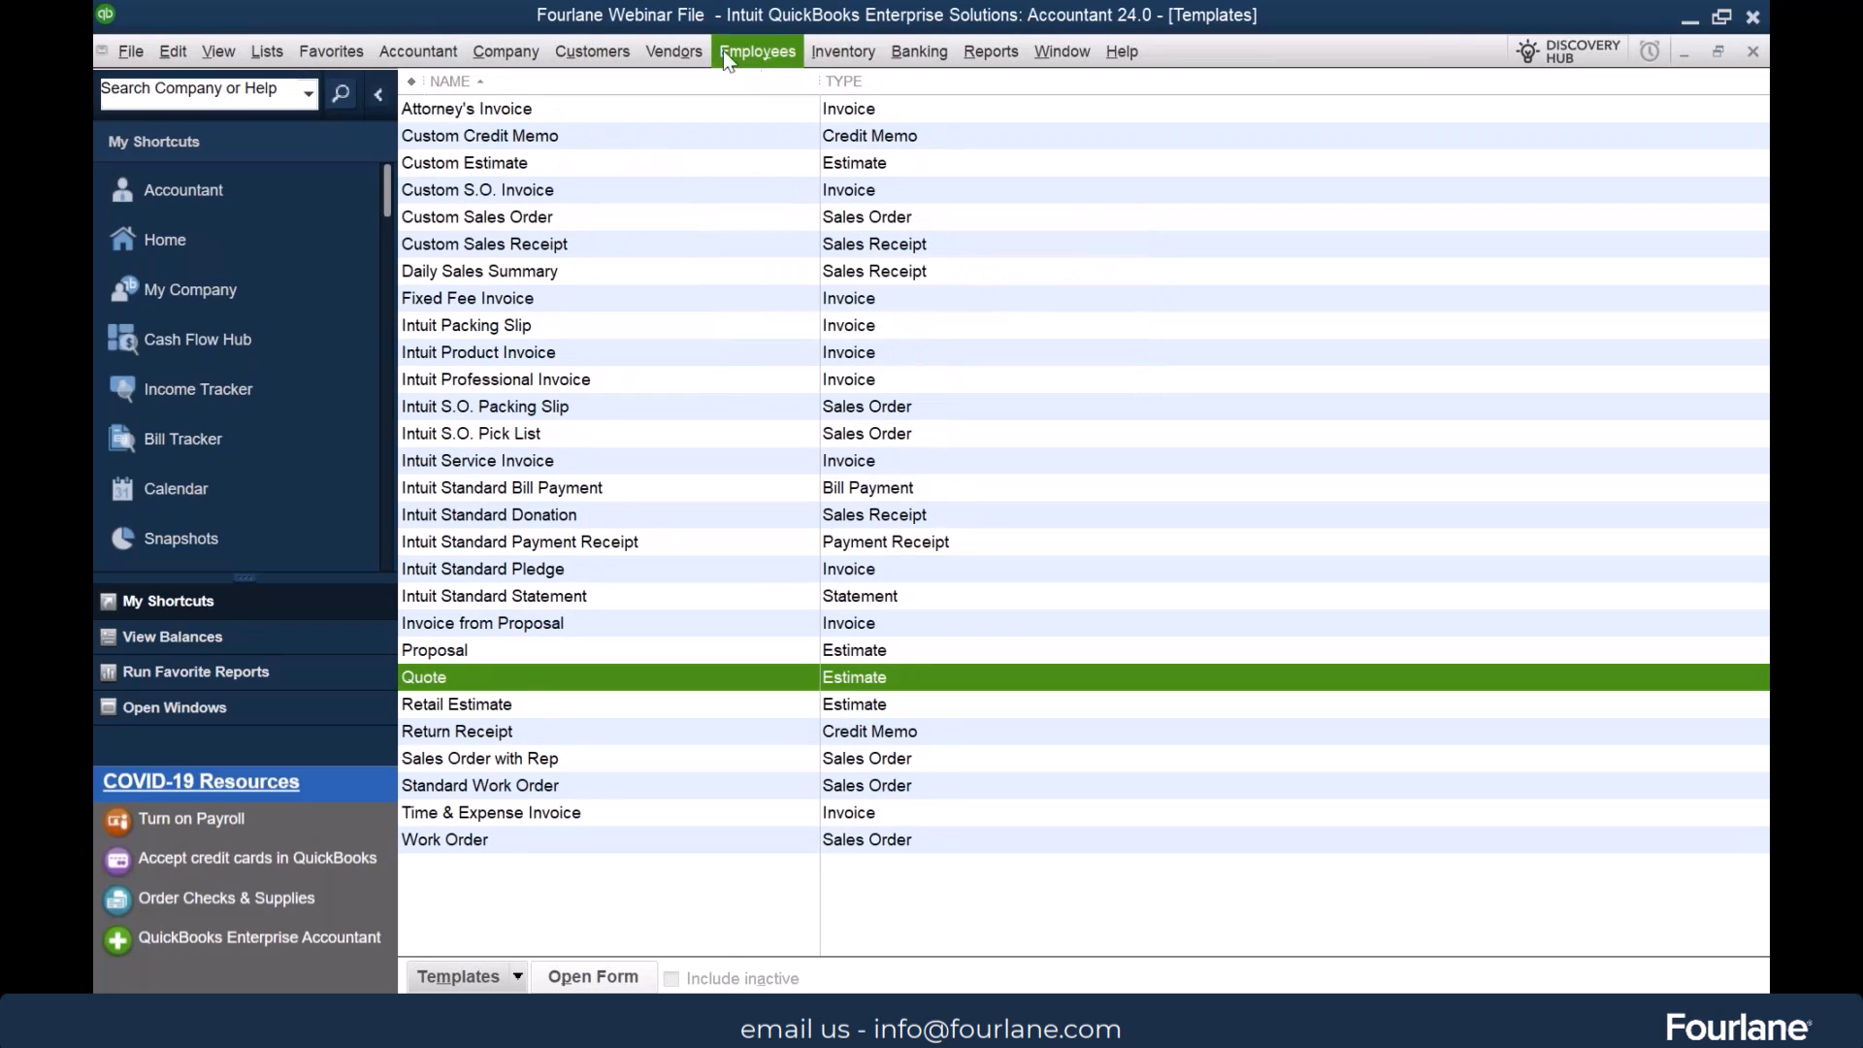
{"action": "right_click", "coordinate": [681, 104]}
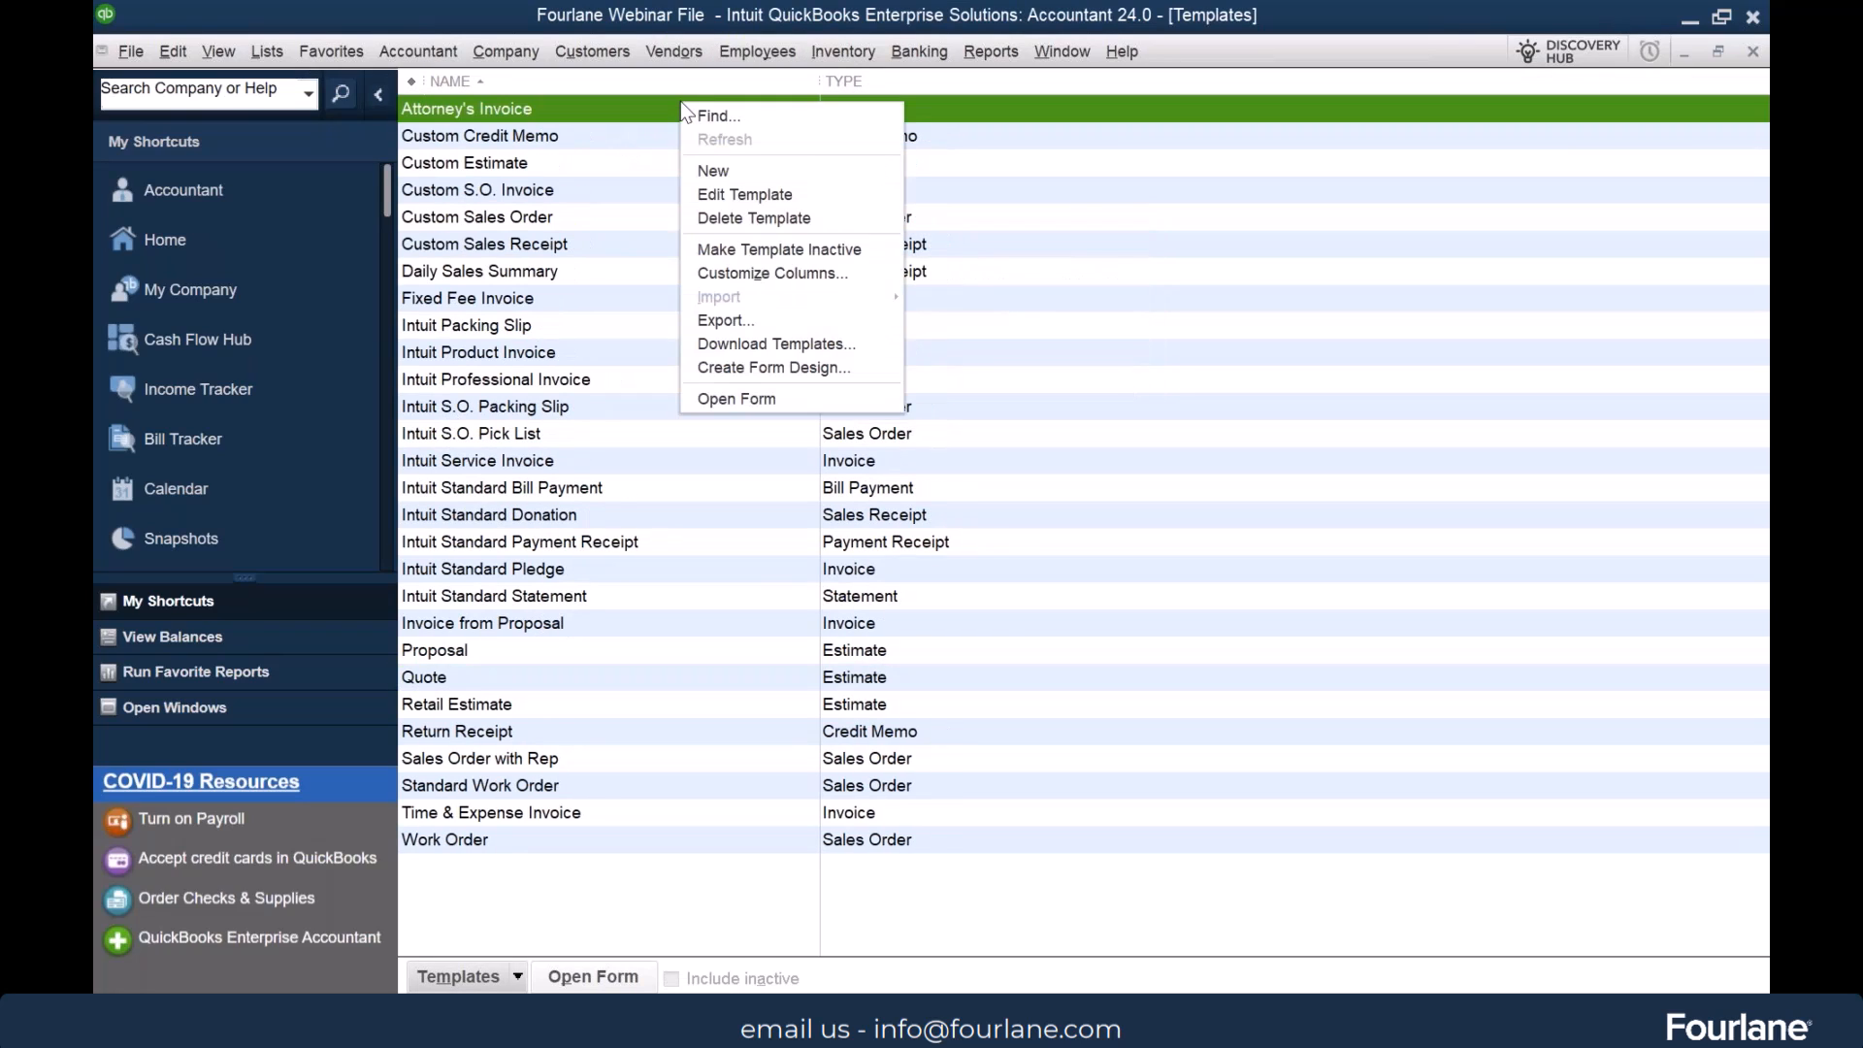
{"action": "left_click", "coordinate": [870, 250]}
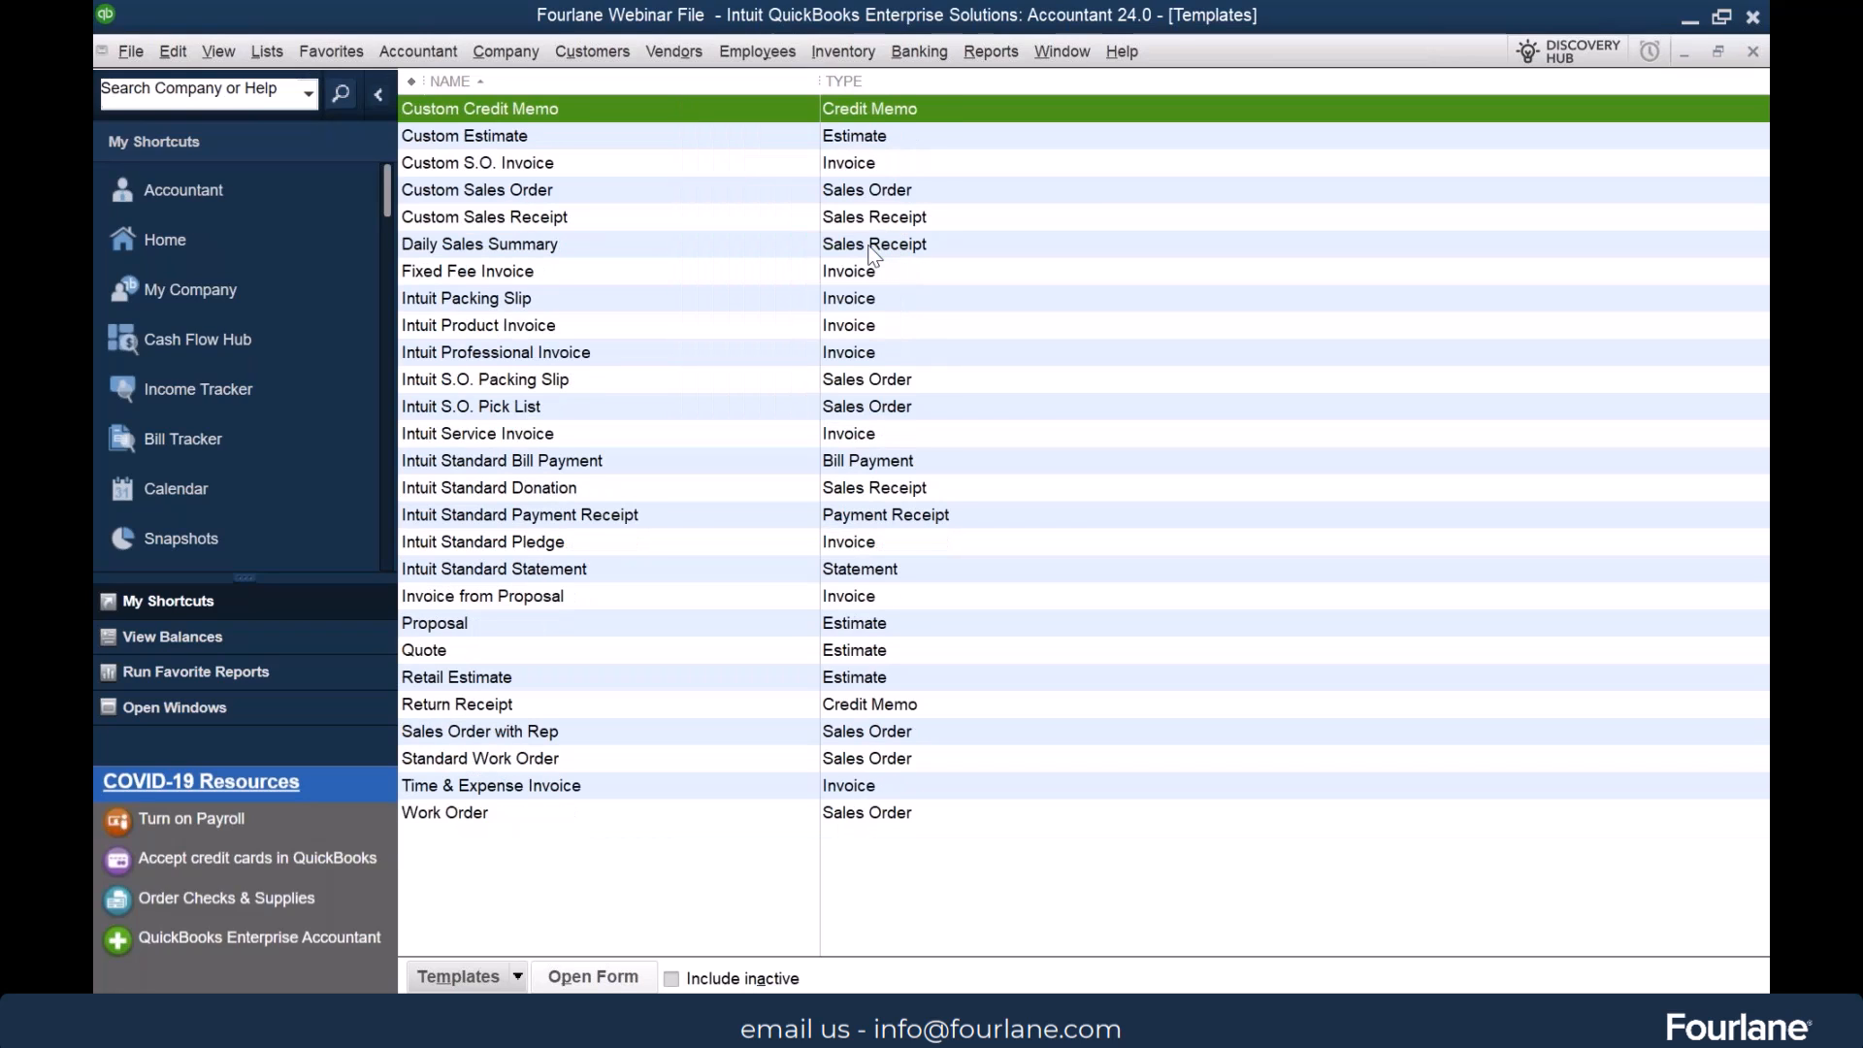
Sort the templates by type and make a copy of the Intuit Product Invoice template, leaving its customization settings unedited
{"action": "left_click", "coordinate": [910, 83]}
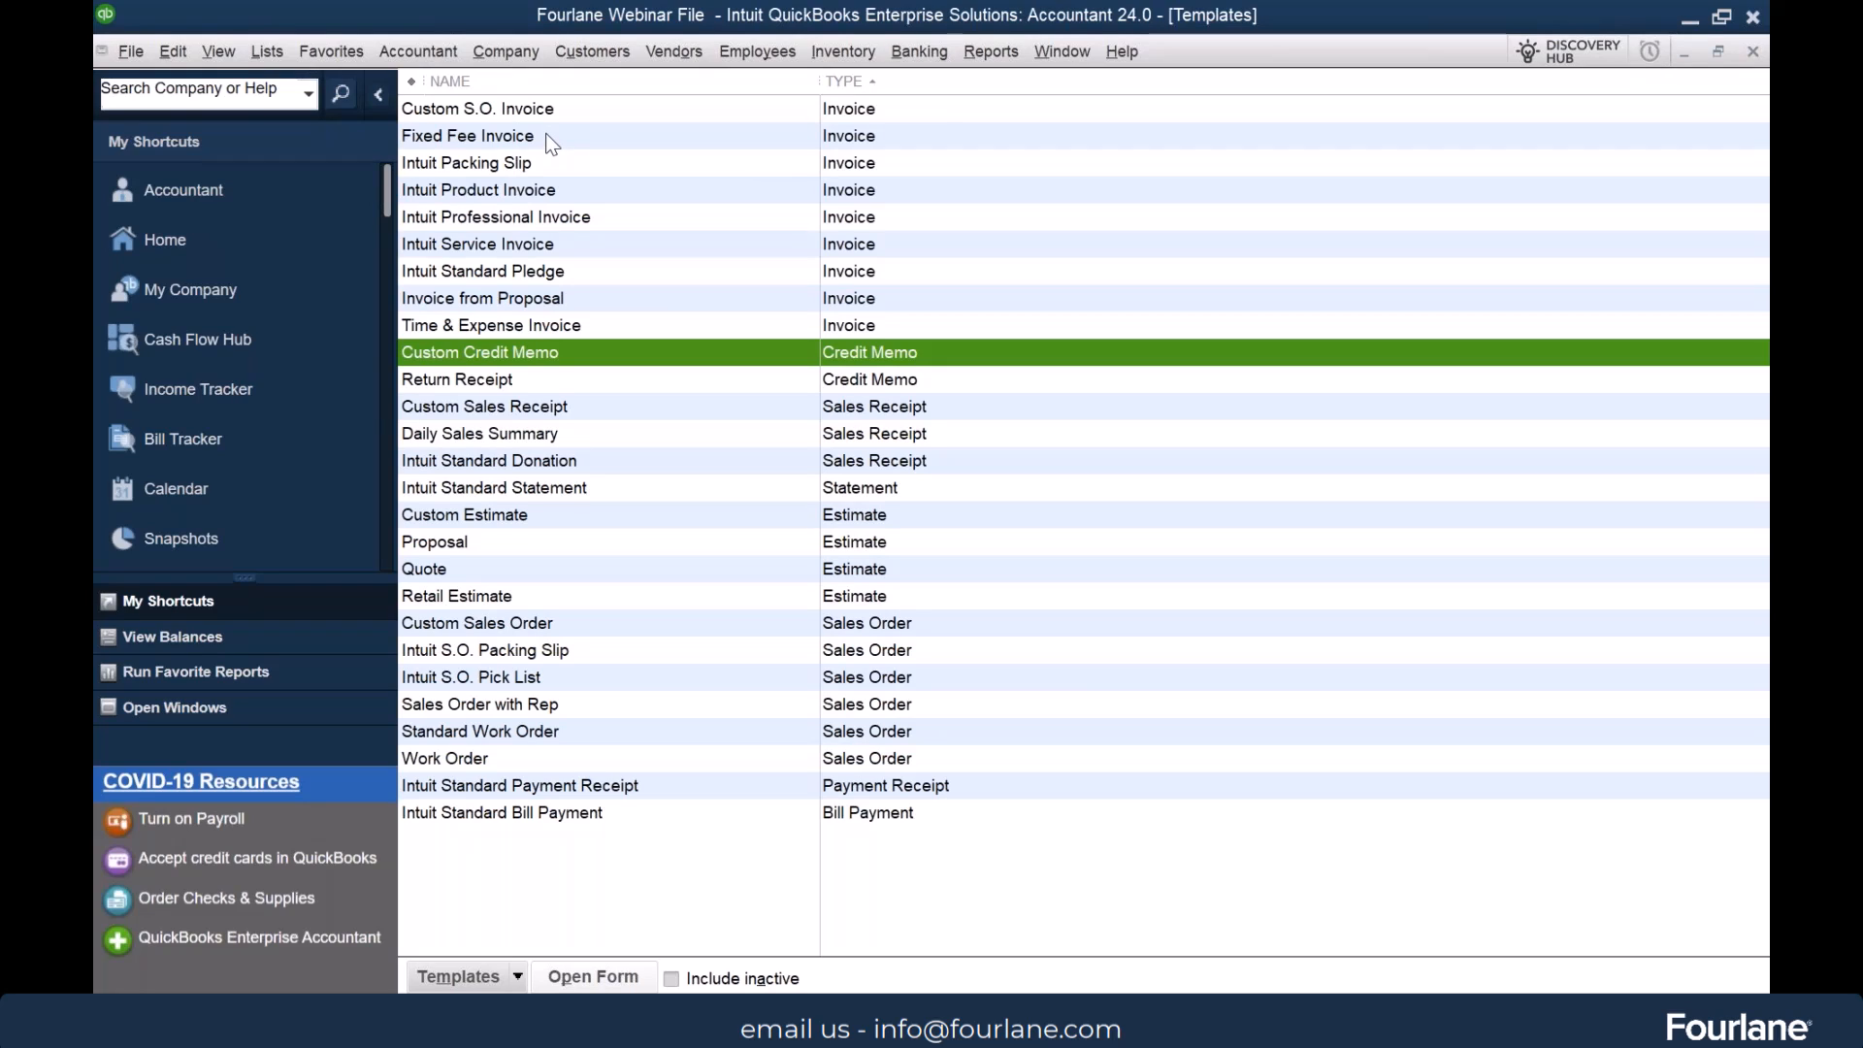
{"action": "left_click", "coordinate": [639, 192]}
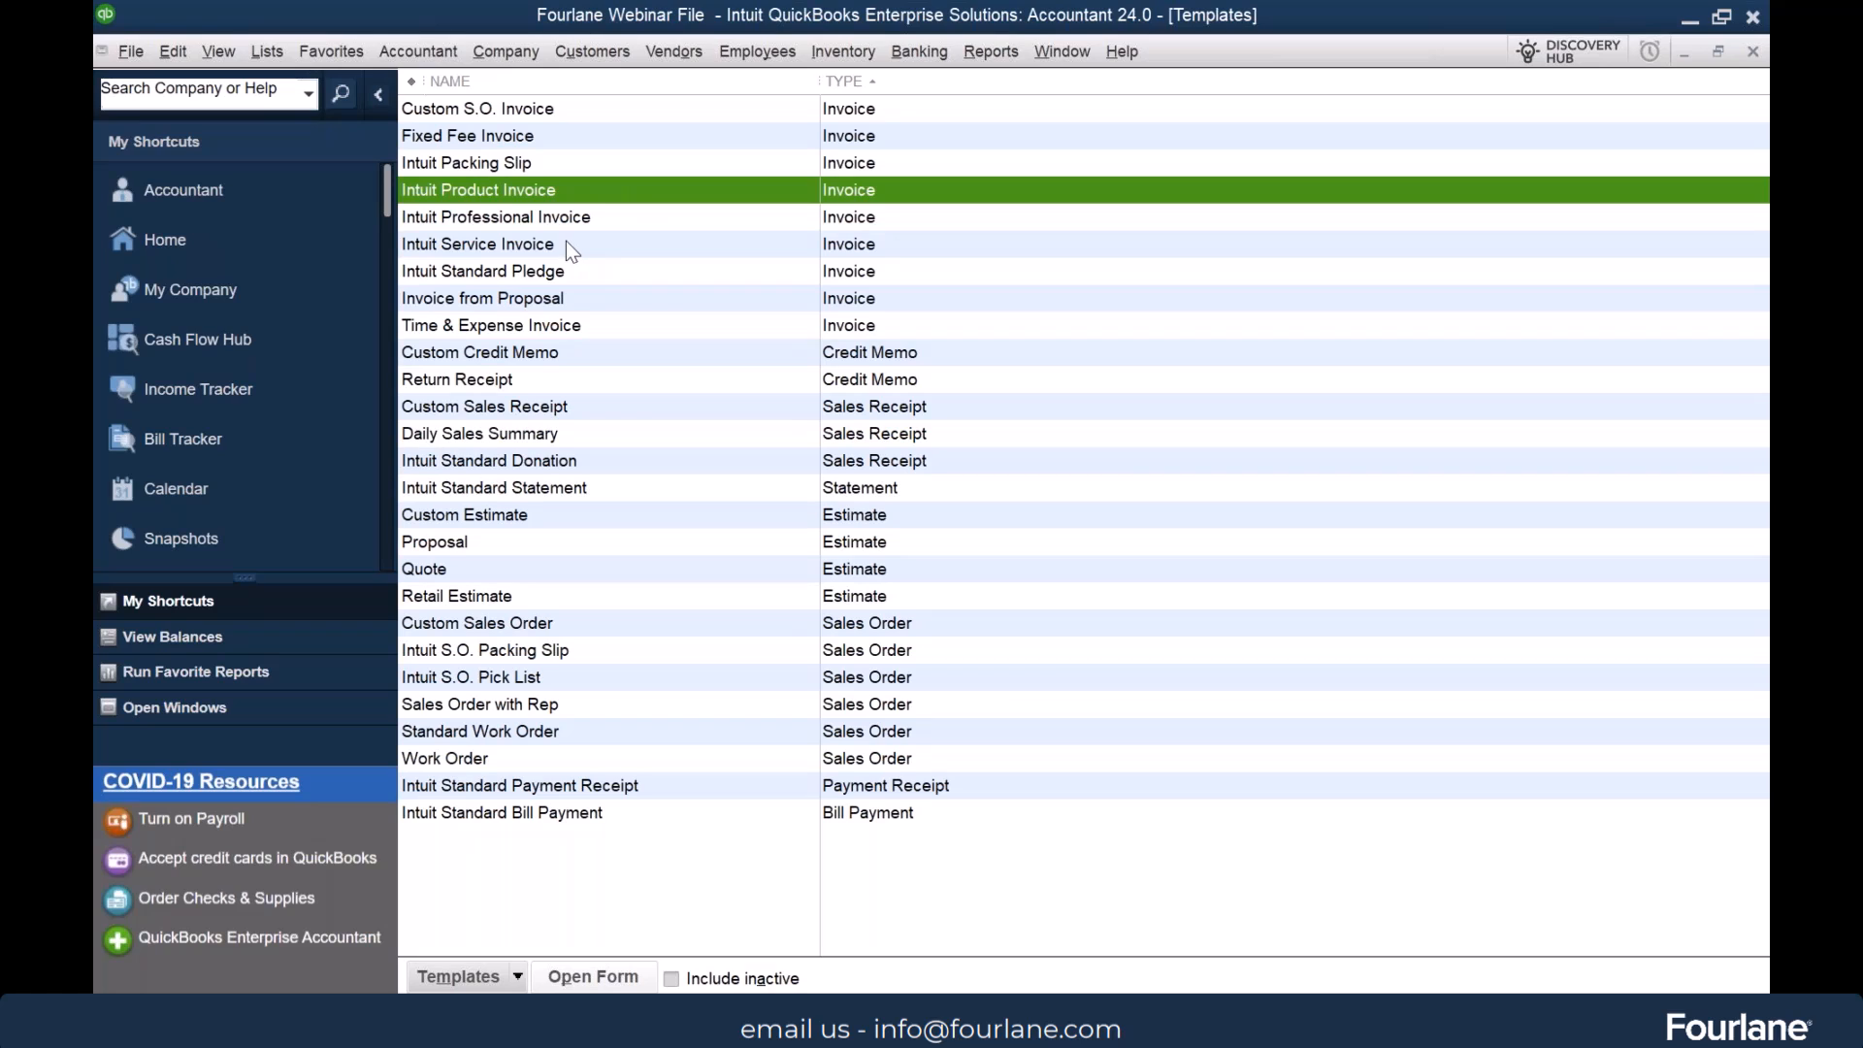
{"action": "double_click", "coordinate": [538, 188]}
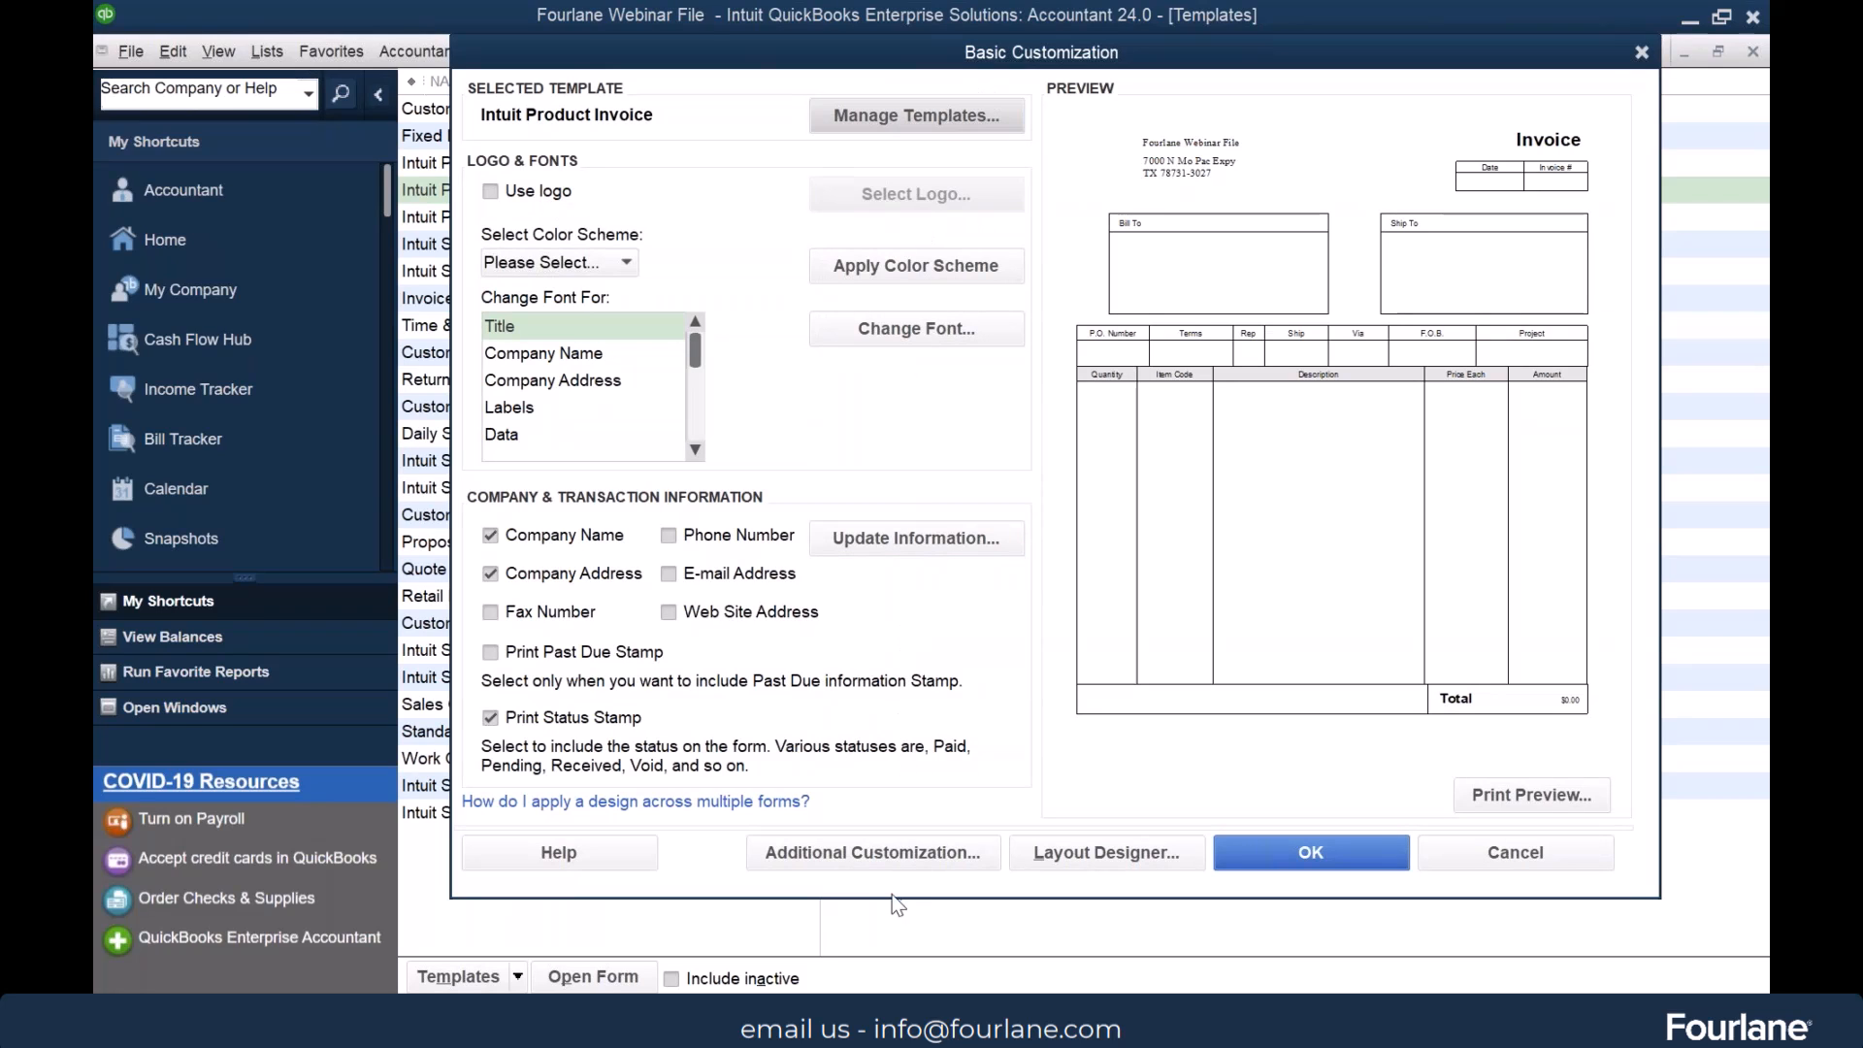
{"action": "left_click", "coordinate": [869, 854]}
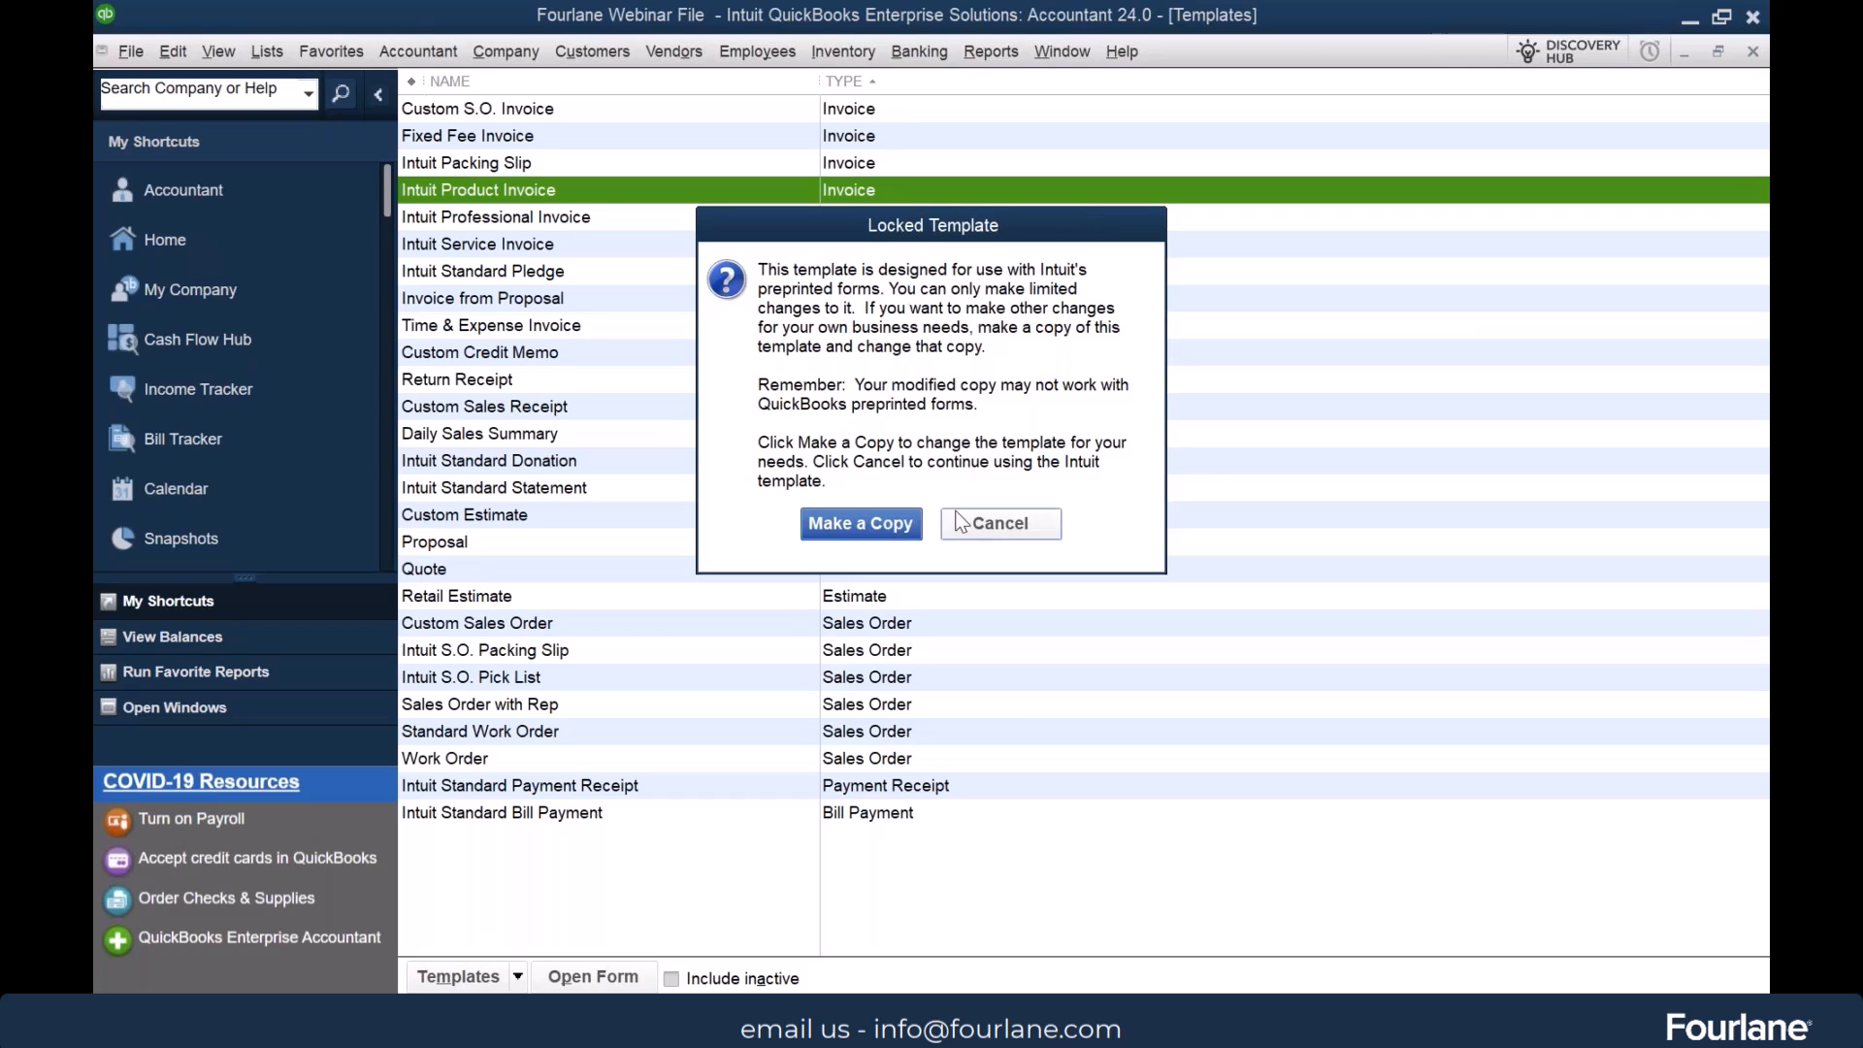
{"action": "left_click", "coordinate": [860, 534]}
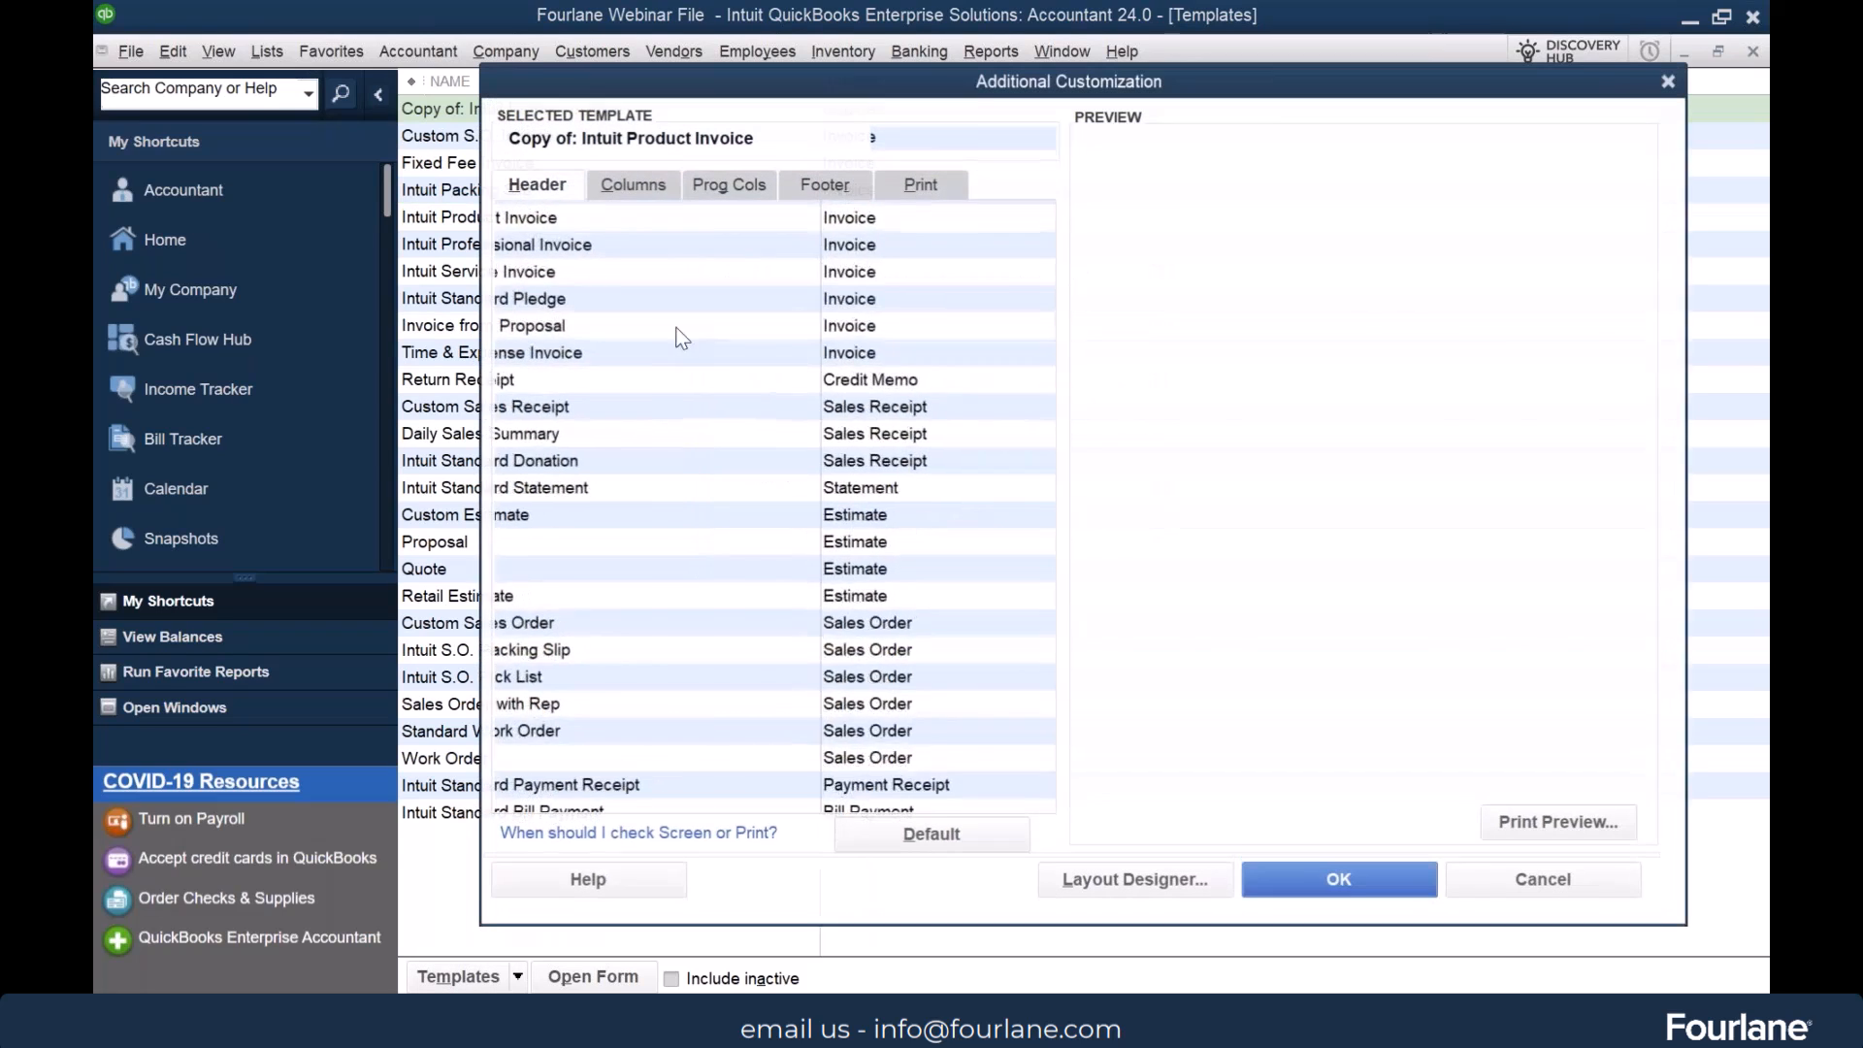
{"action": "left_click", "coordinate": [1534, 886]}
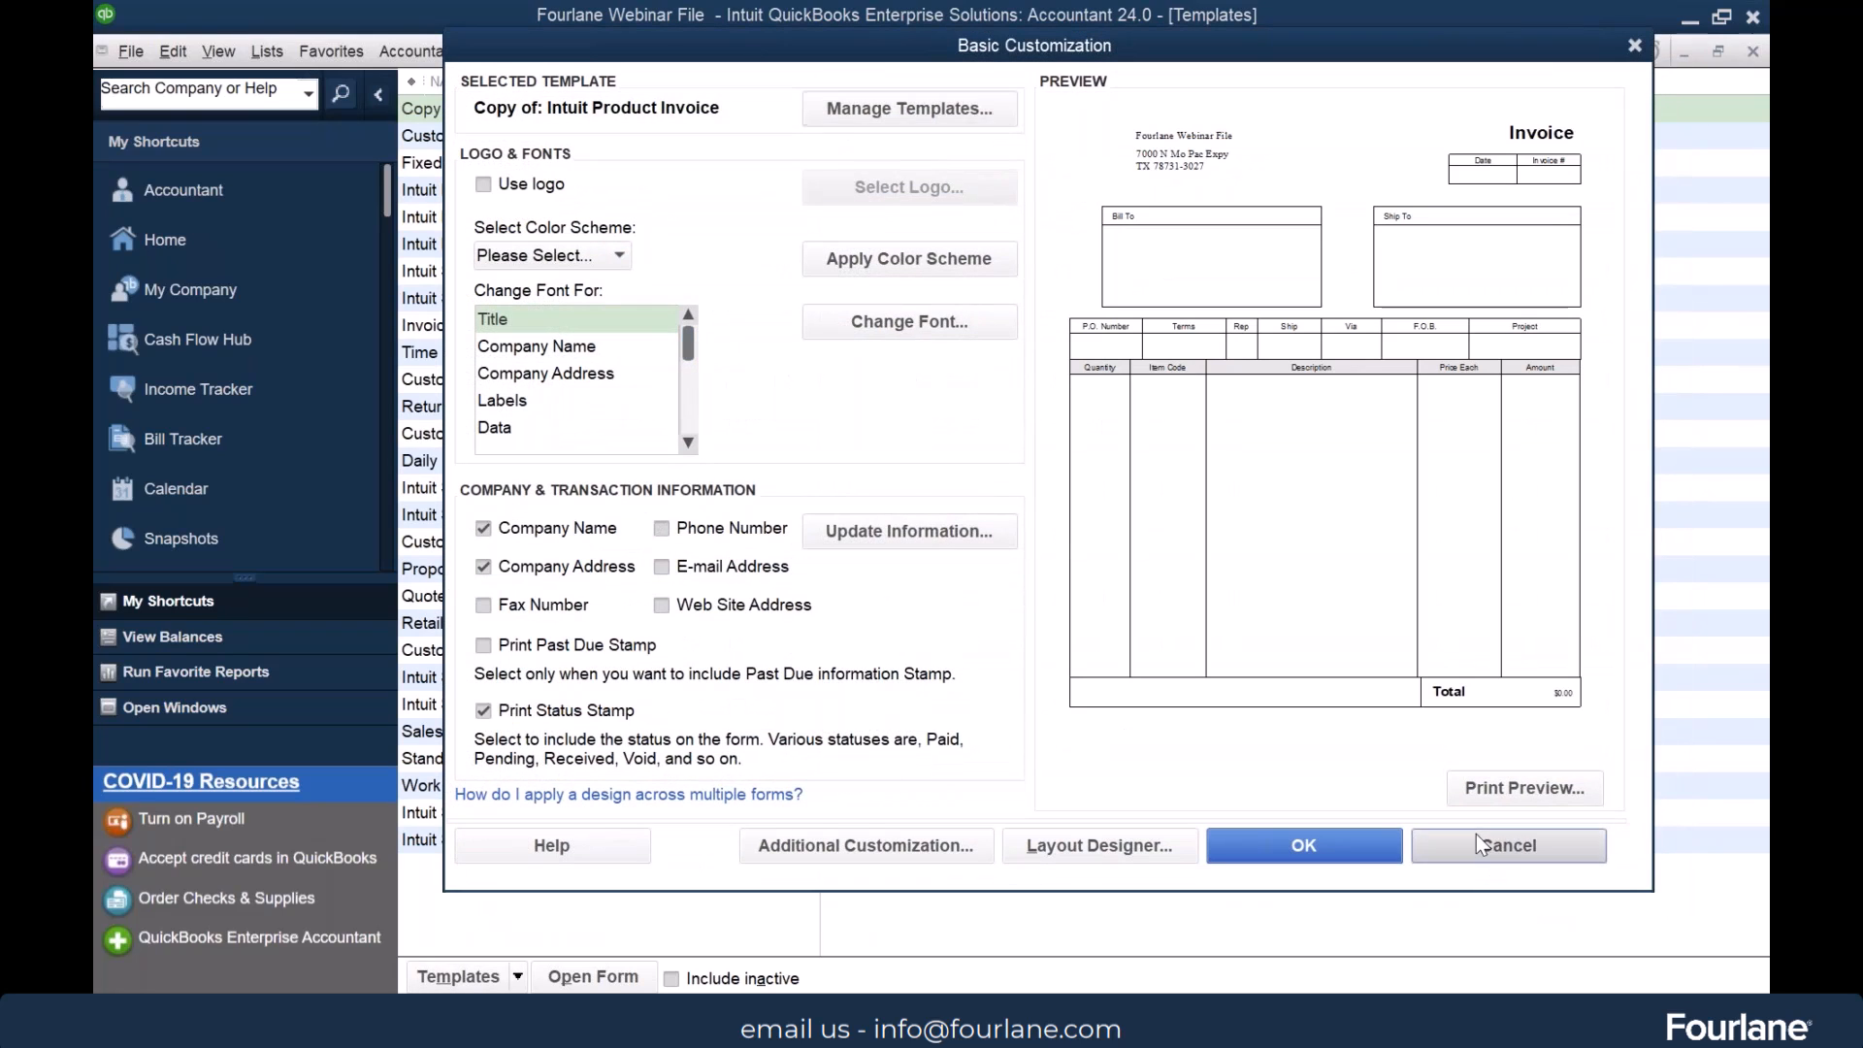
{"action": "left_click", "coordinate": [1476, 834]}
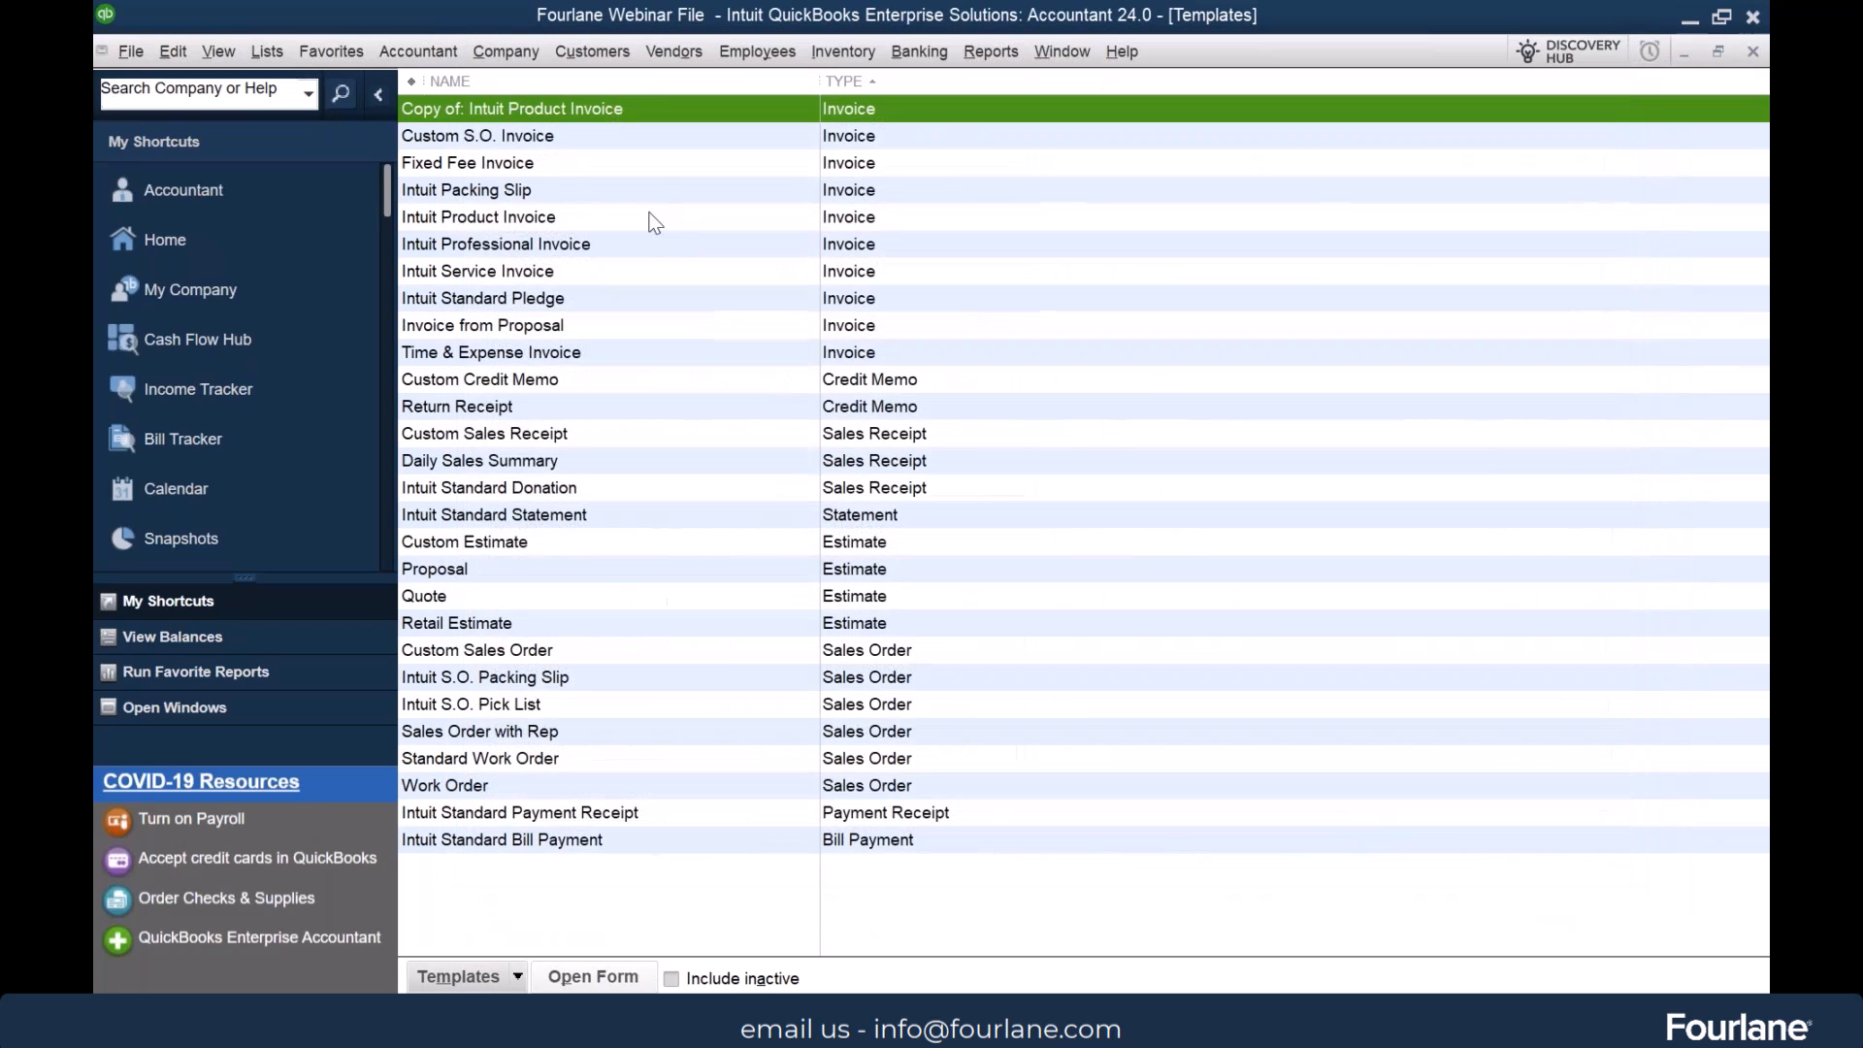
Examine where the copied Intuit Product Invoice template is renamed in Manage Templates, and leave without saving changes
{"action": "right_click", "coordinate": [619, 107]}
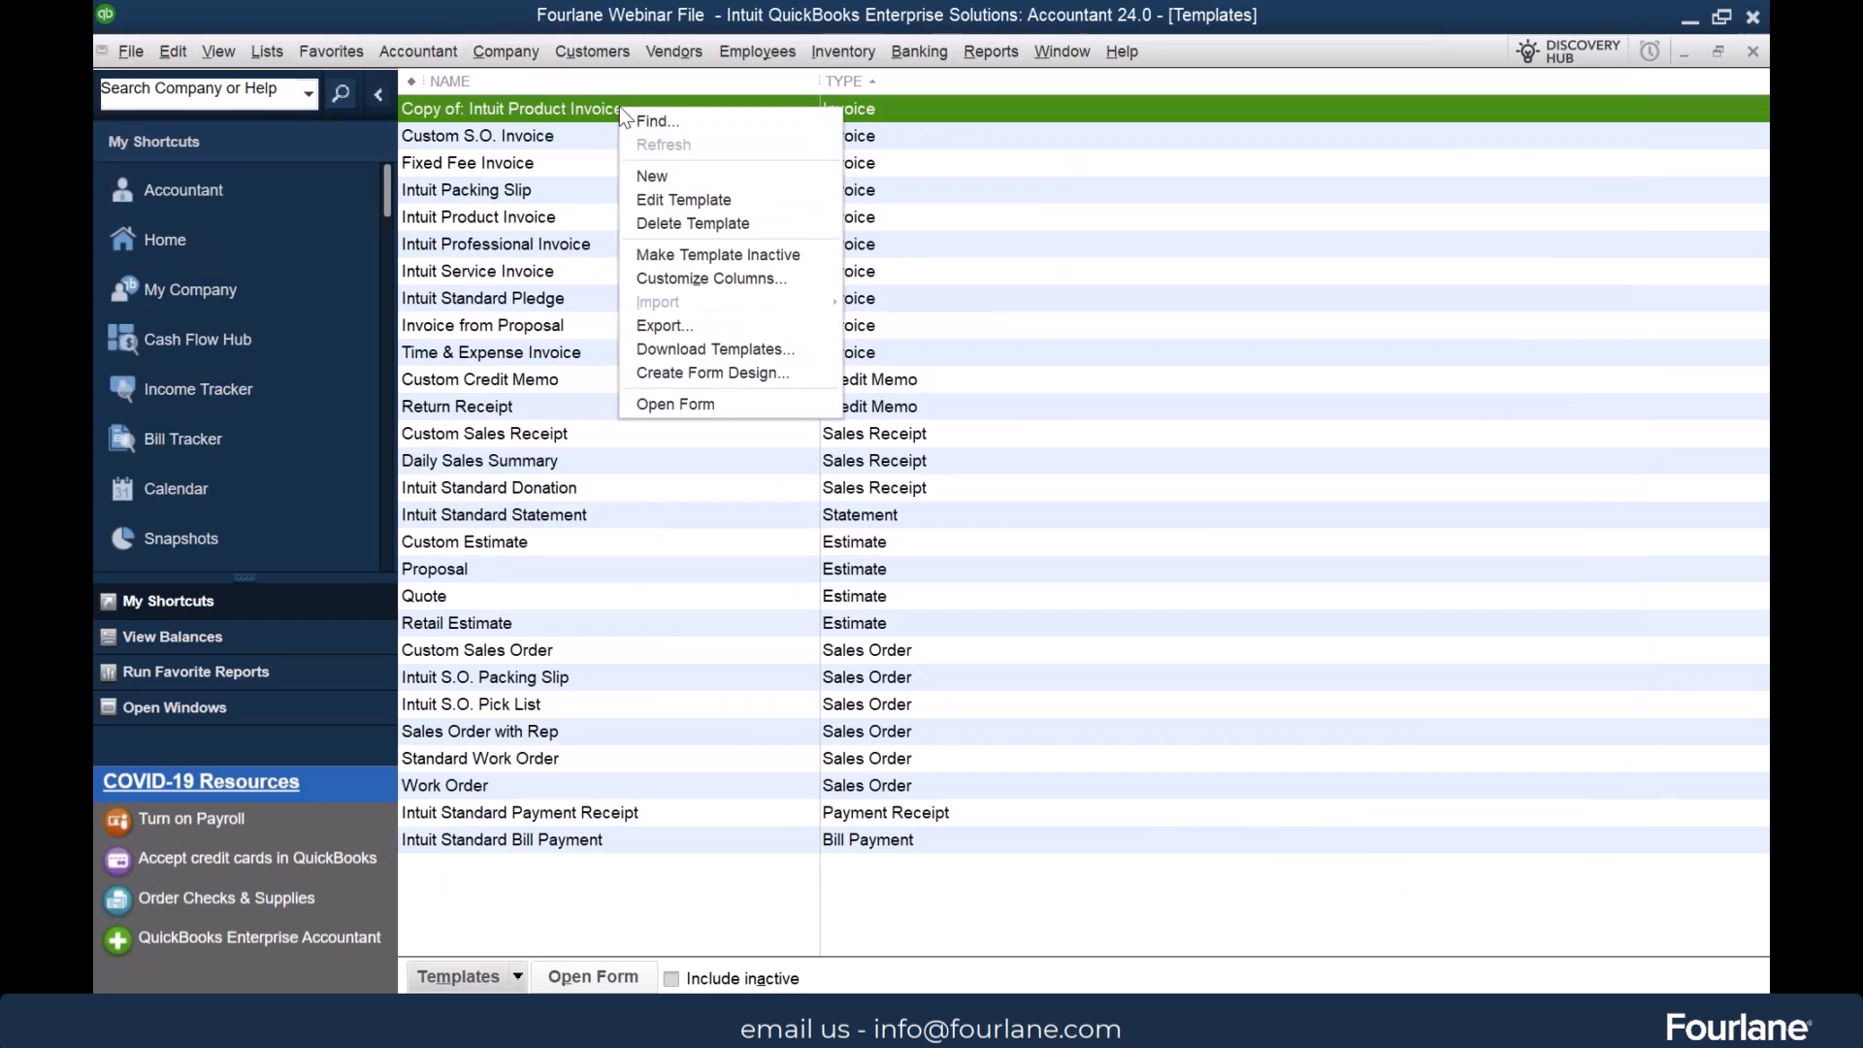
{"action": "left_click", "coordinate": [735, 202]}
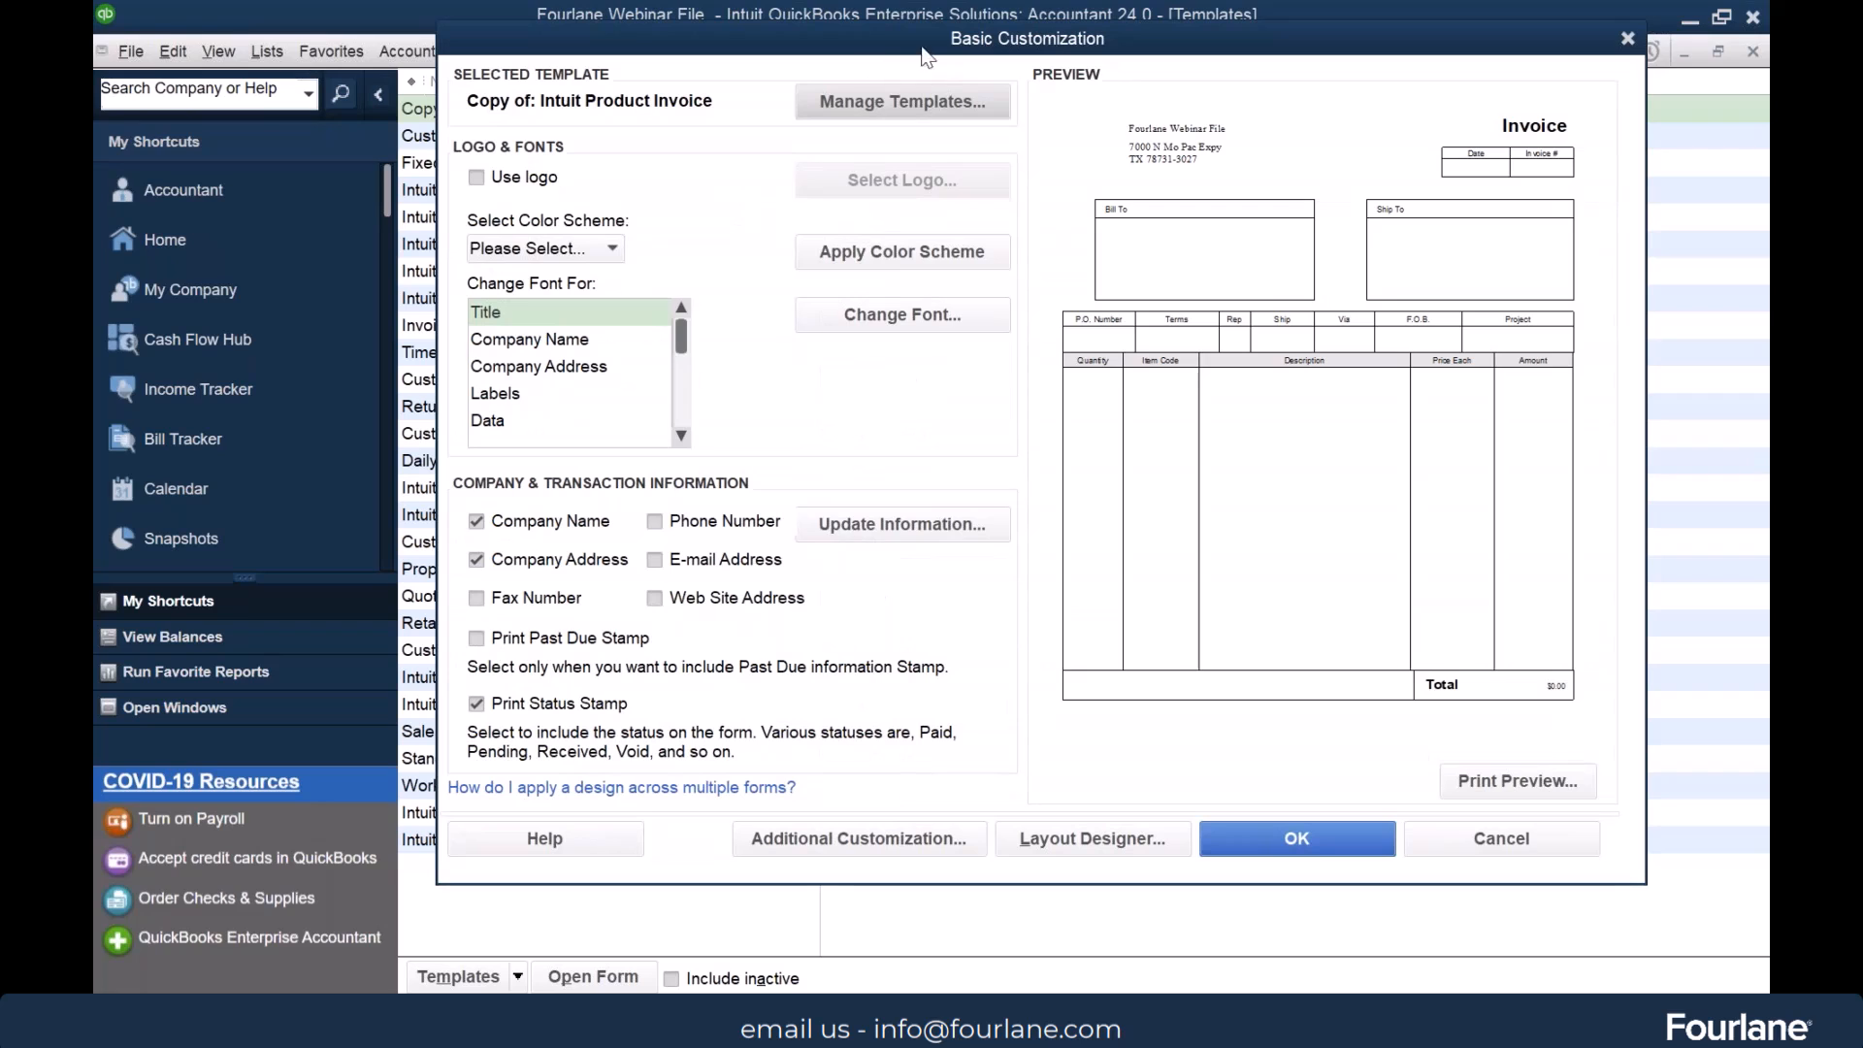
{"action": "left_click", "coordinate": [935, 100]}
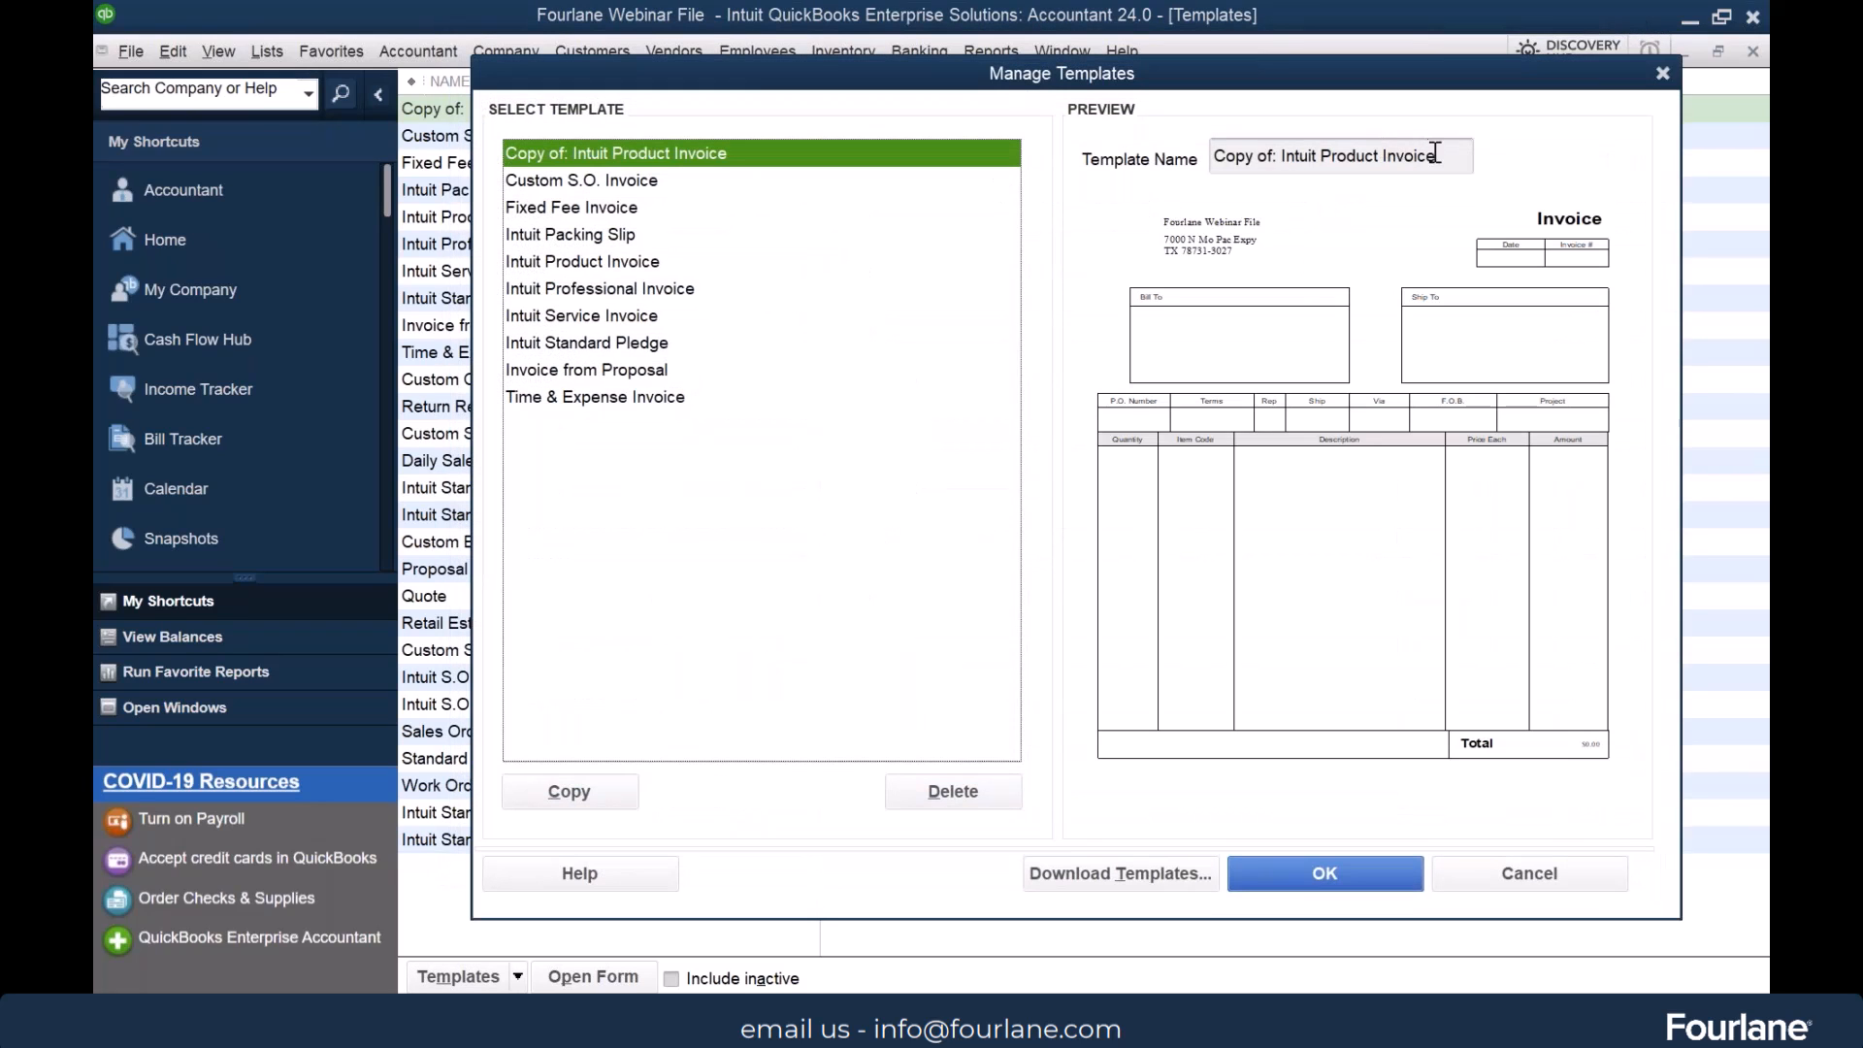
{"action": "left_click", "coordinate": [1444, 156]}
{"action": "key", "text": "ctrl+shift+Left"}
{"action": "key", "text": "ctrl+shift+Left"}
{"action": "key", "text": "ctrl+shift+Left"}
{"action": "key", "text": "ctrl+shift+Left"}
{"action": "key", "text": "ctrl+shift+Left"}
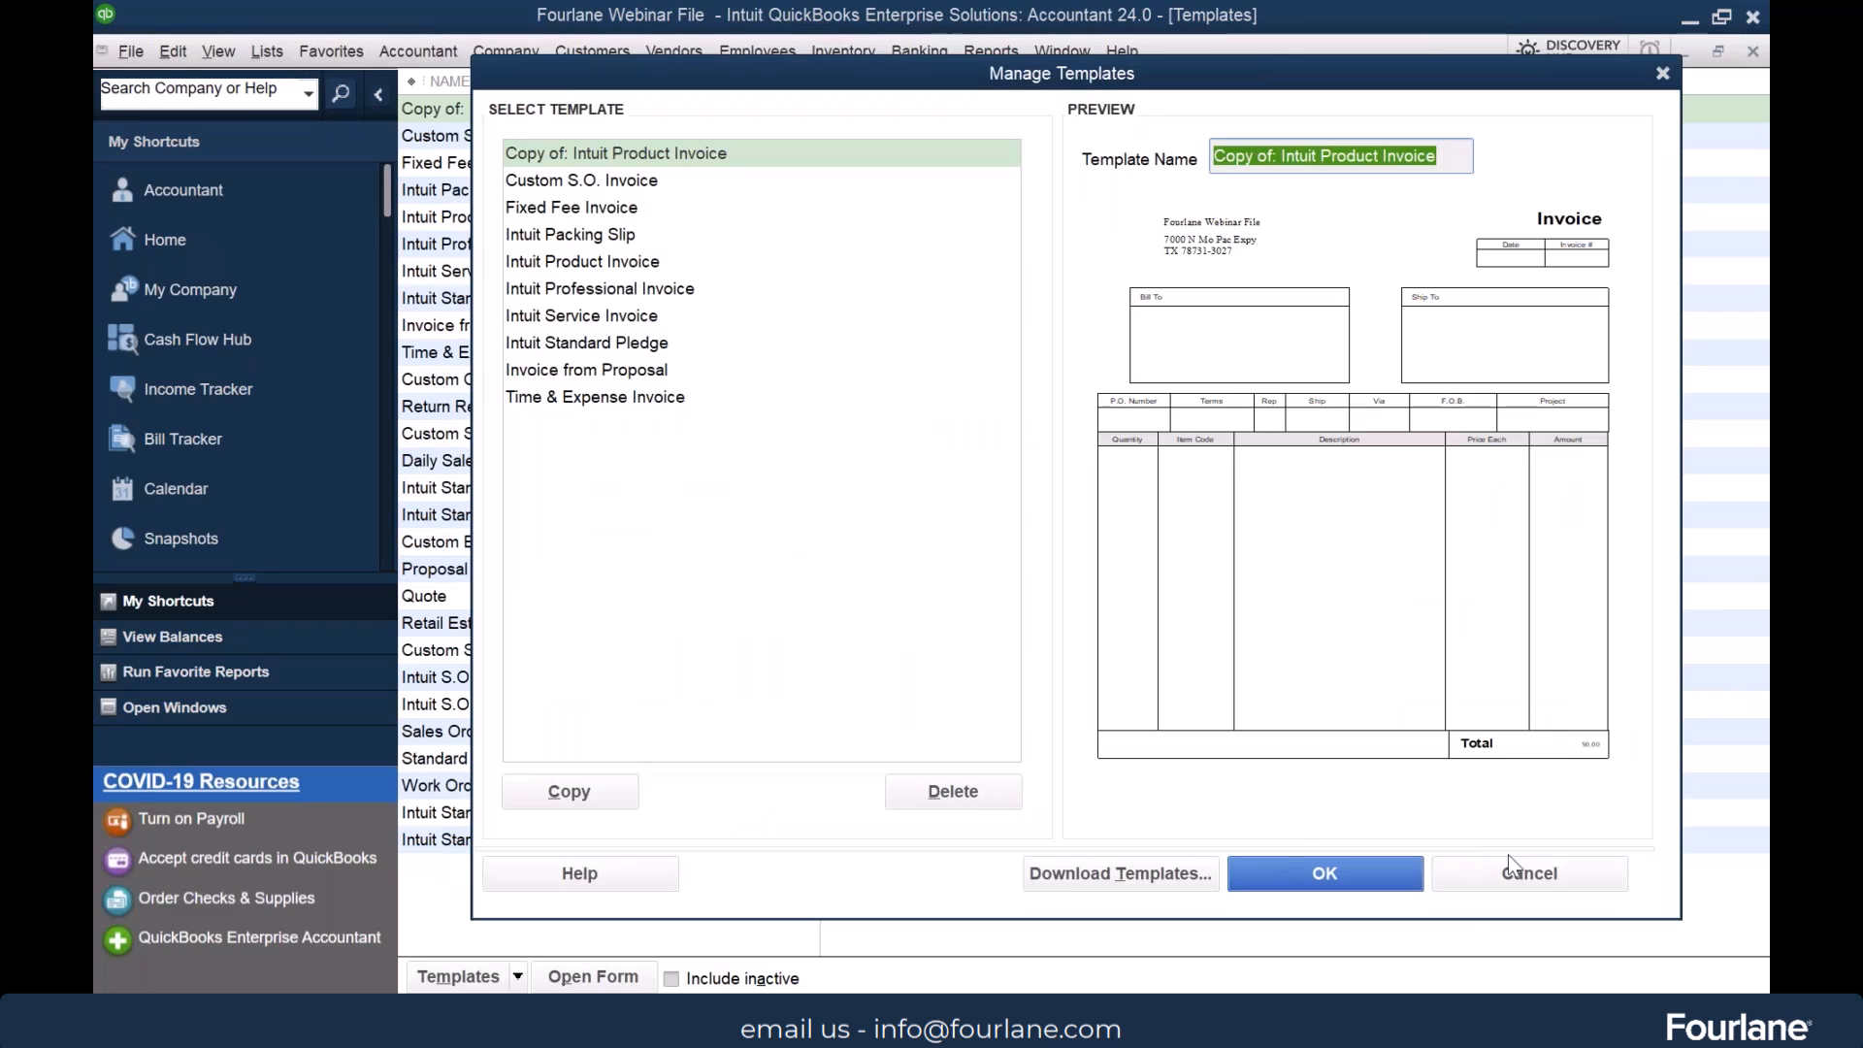
{"action": "left_click", "coordinate": [1530, 875]}
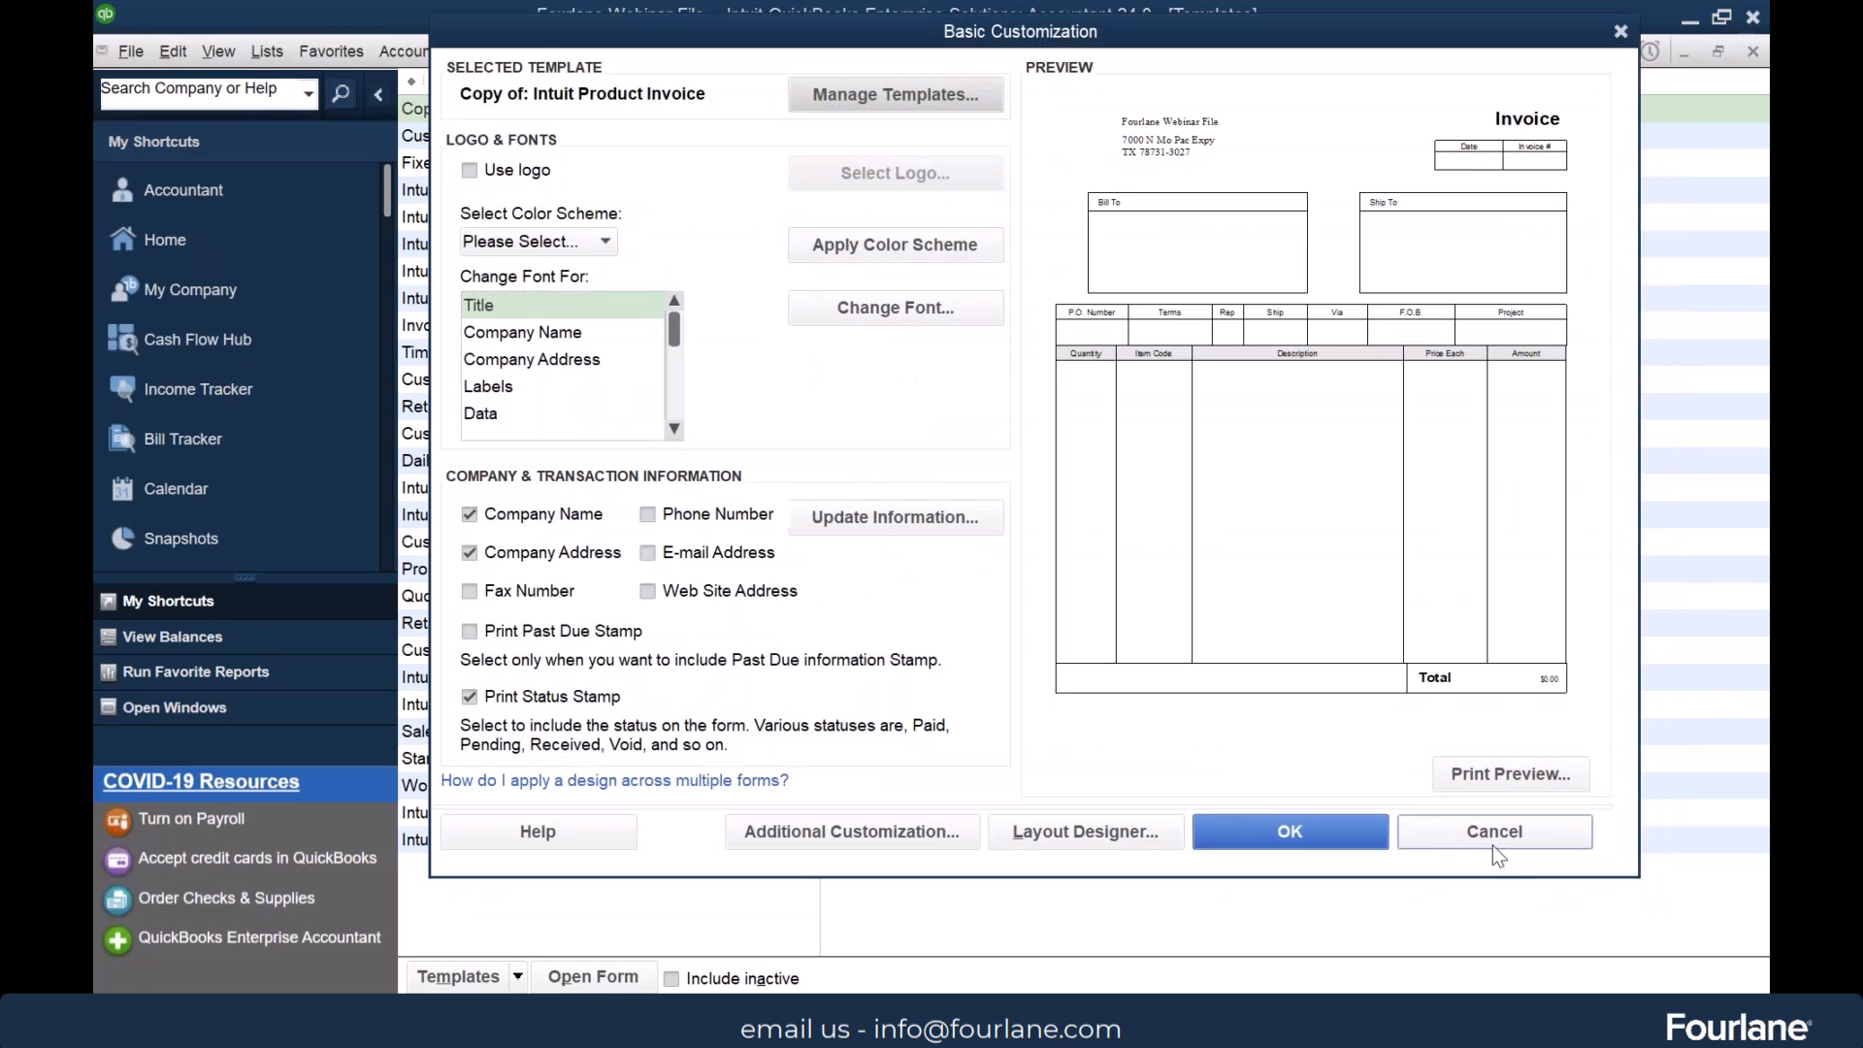
{"action": "left_click", "coordinate": [1500, 852]}
Rename the copied Intuit Product Invoice template as Fourlane Invoice in Manage Templates
{"action": "double_click", "coordinate": [572, 110]}
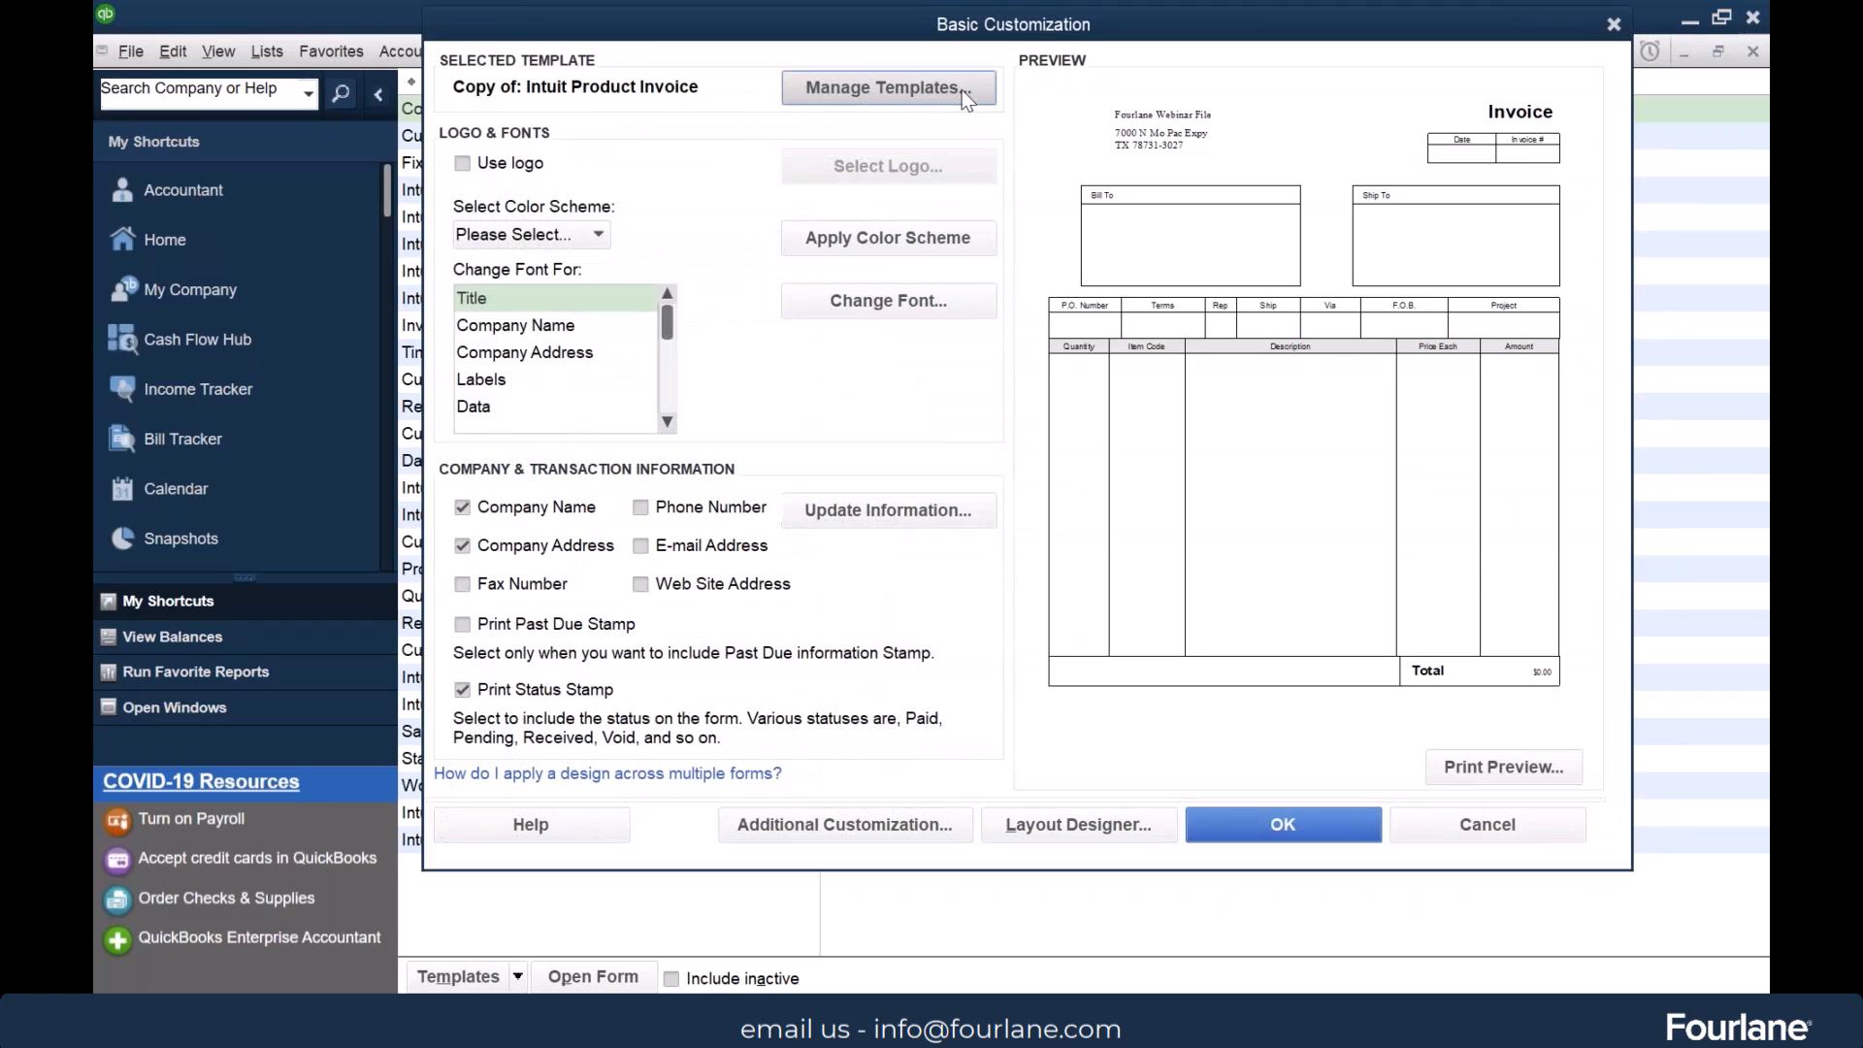
{"action": "left_click", "coordinate": [962, 89]}
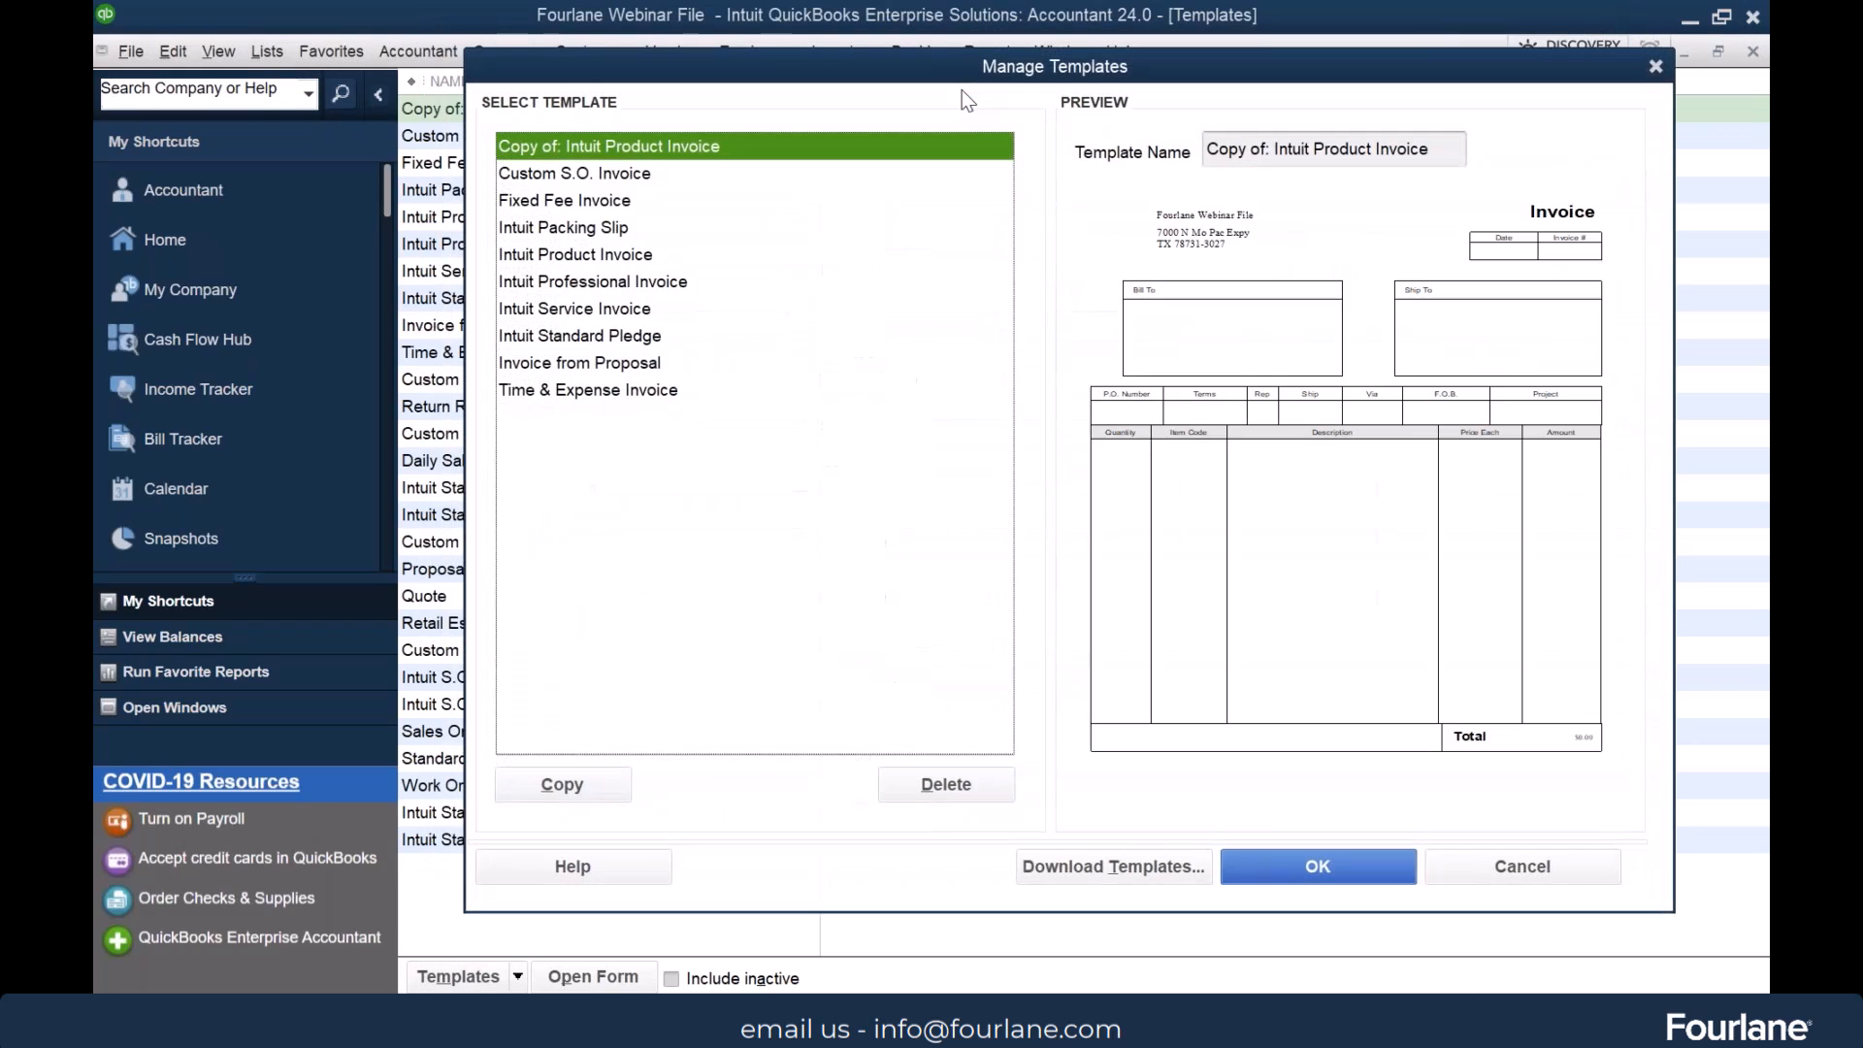
{"action": "left_click", "coordinate": [1456, 155]}
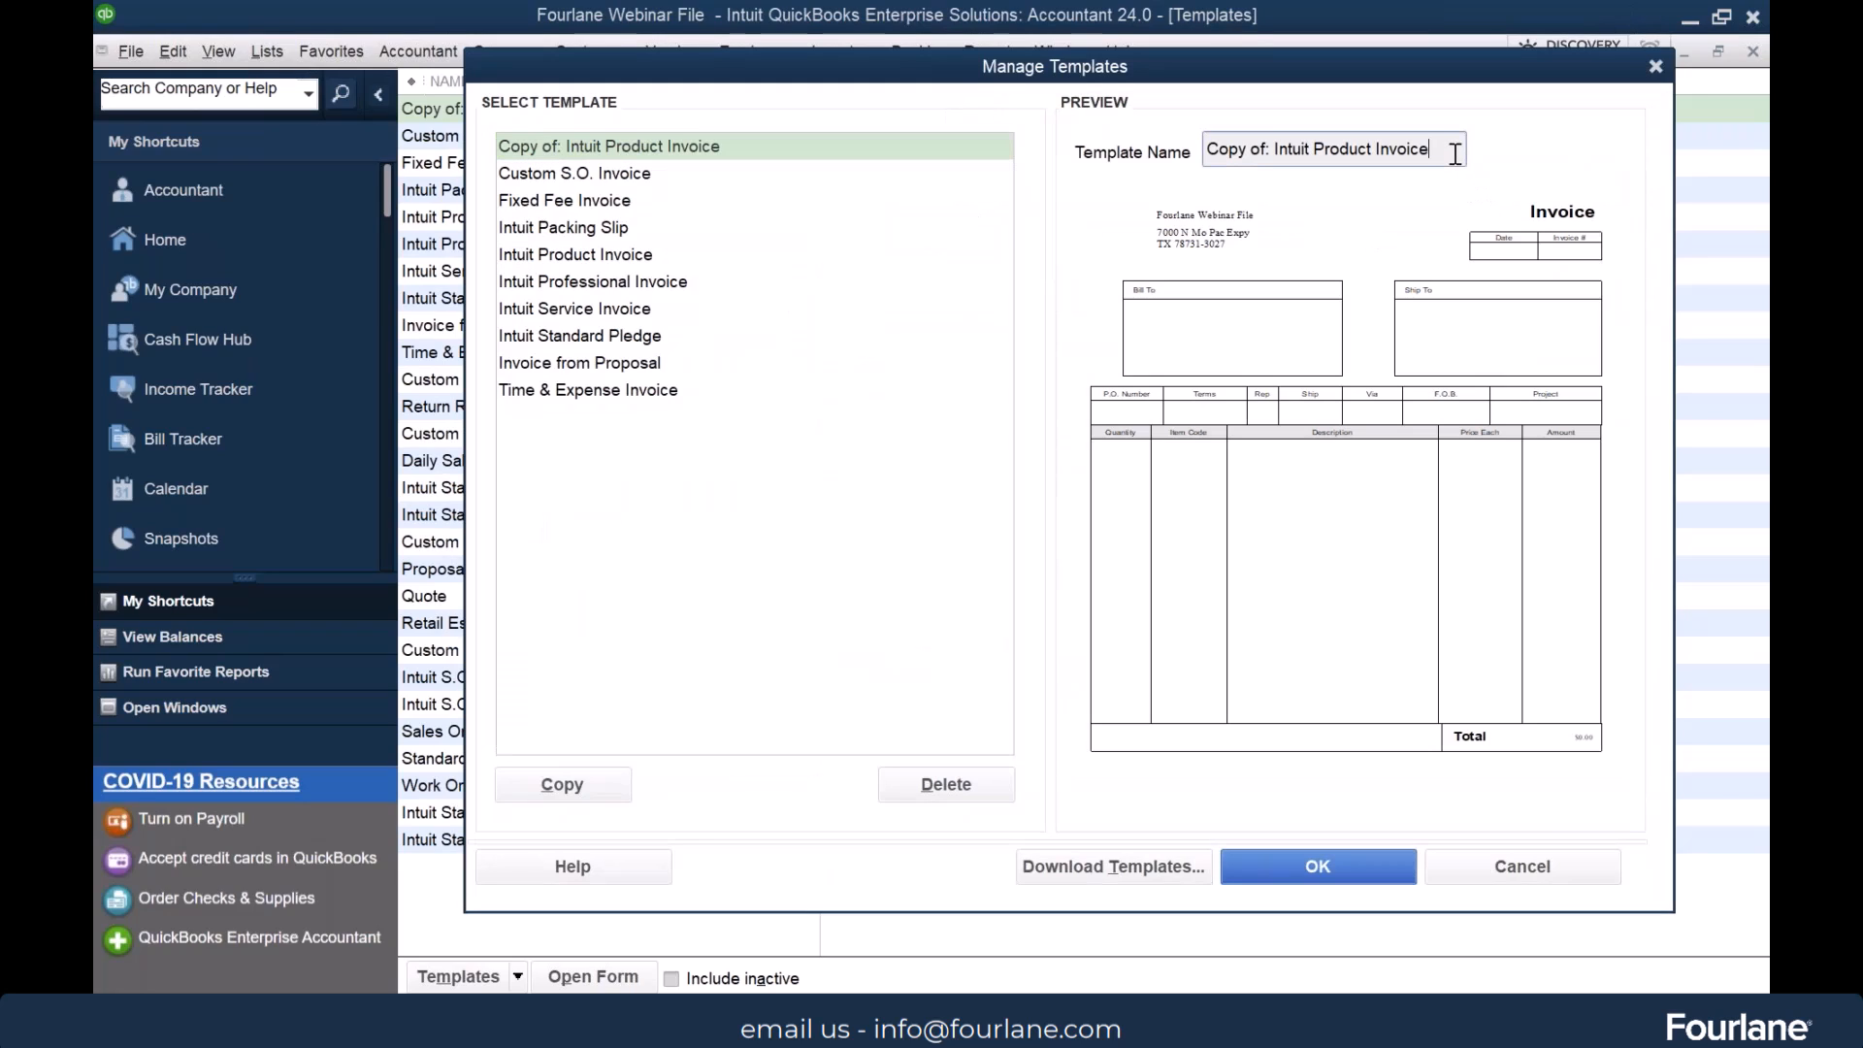
{"action": "key", "text": "ctrl+shift+Left"}
{"action": "key", "text": "ctrl+shift+Left"}
{"action": "key", "text": "ctrl+shift+Left"}
{"action": "key", "text": "ctrl+shift+Left"}
{"action": "key", "text": "ctrl+shift+Left"}
{"action": "type", "text": "Four"}
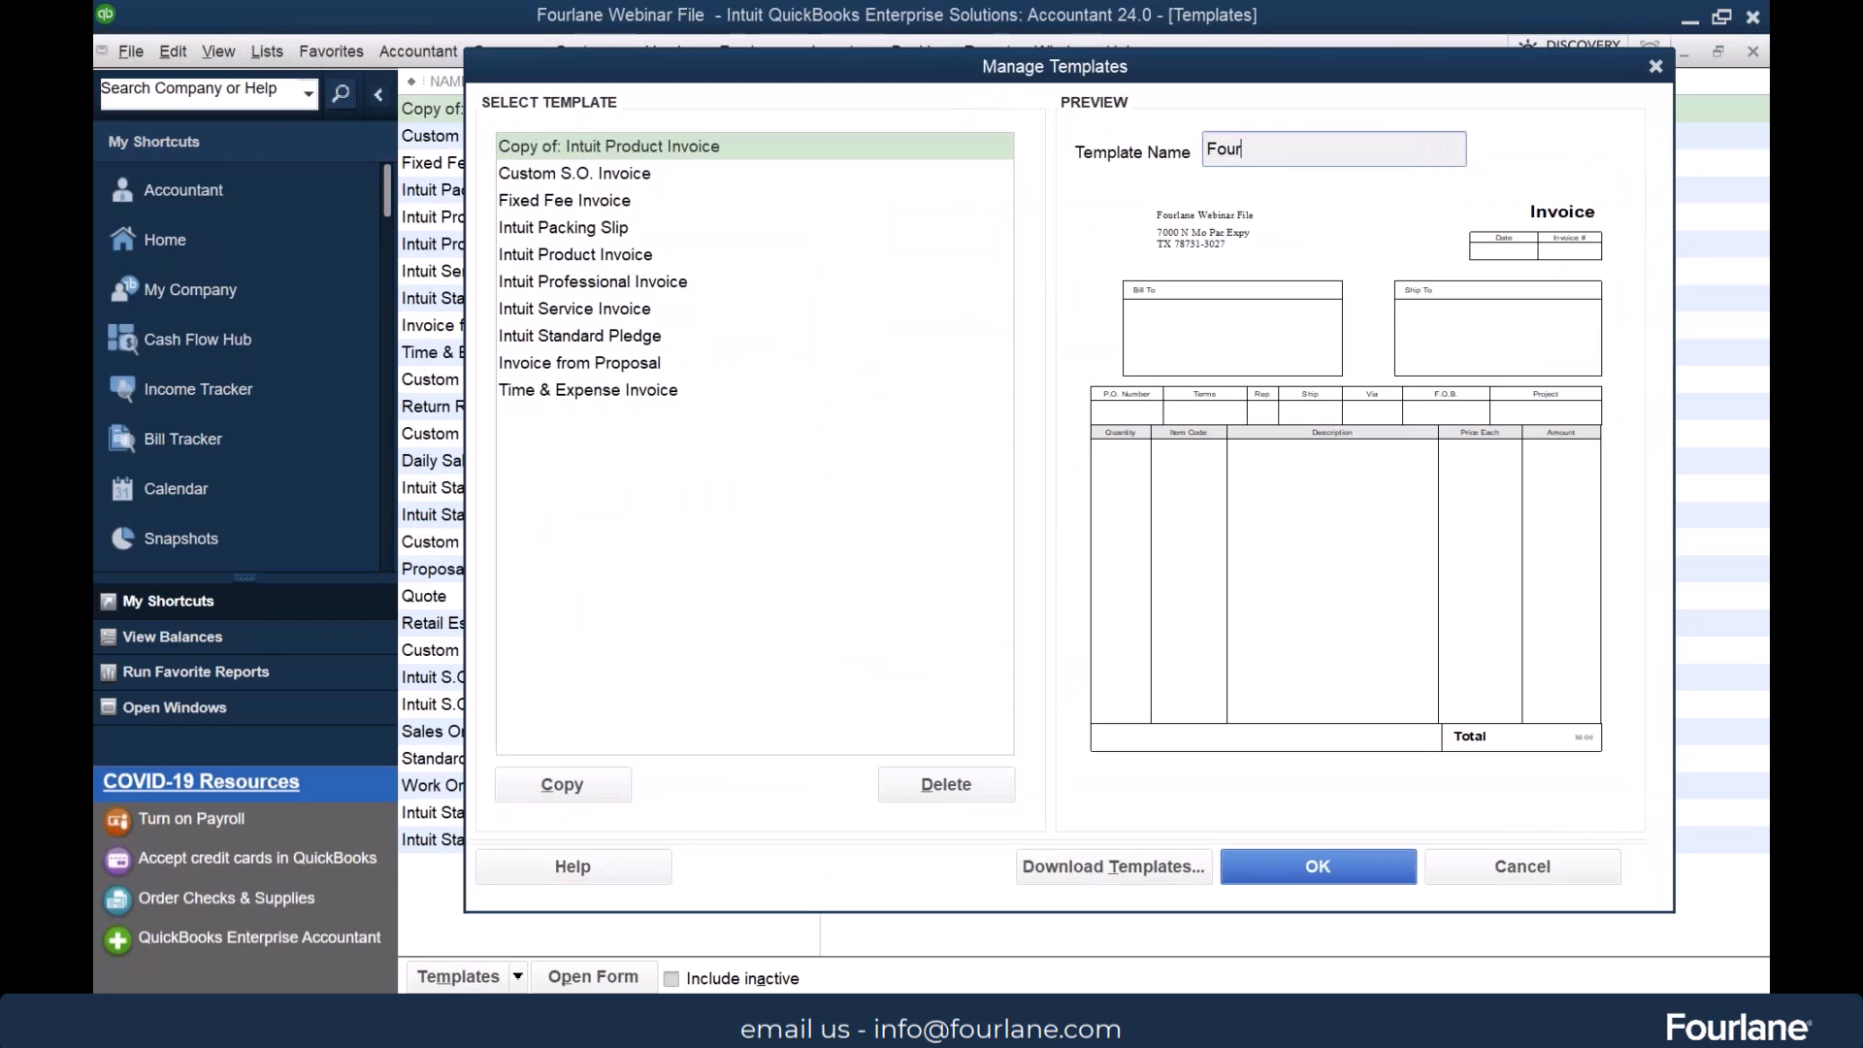
{"action": "type", "text": "lane Invoice"}
{"action": "left_click", "coordinate": [1298, 865]}
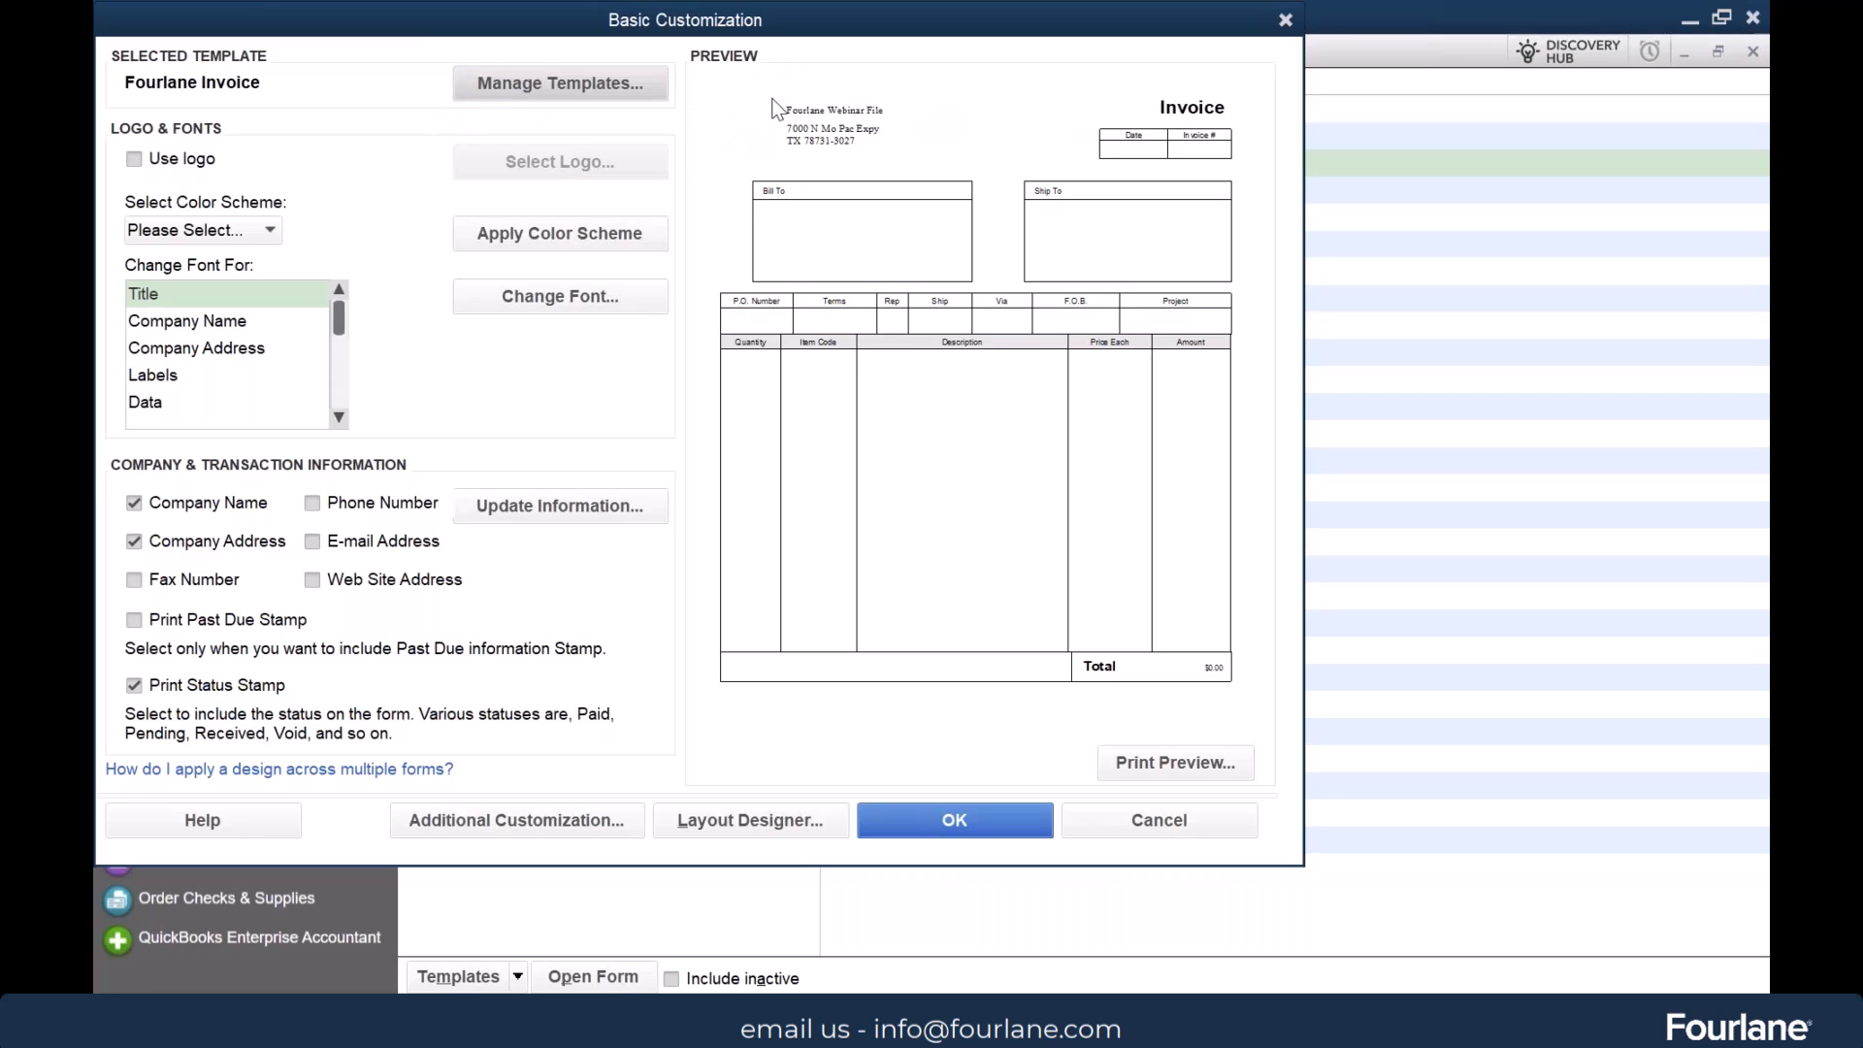
Add the Fourlane Logo image to the Fourlane Invoice template and hide the company name
{"action": "left_click", "coordinate": [179, 161]}
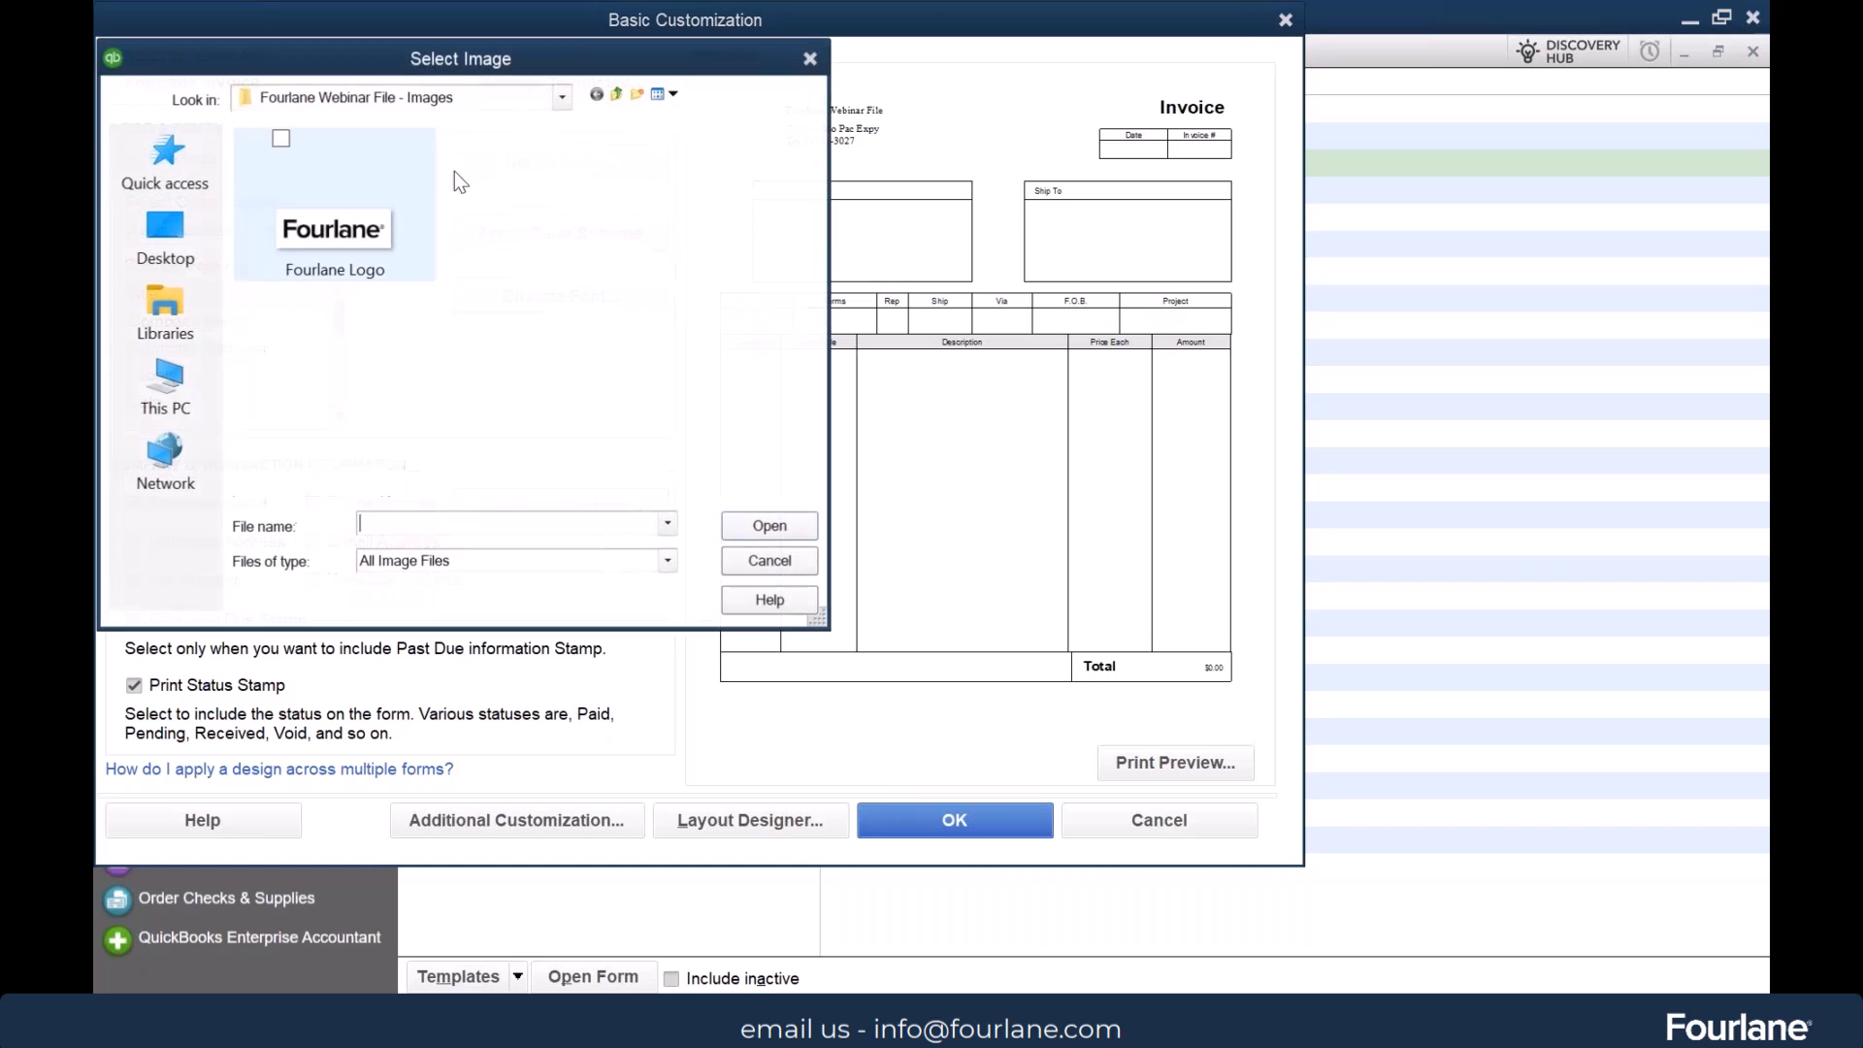
{"action": "double_click", "coordinate": [313, 233]}
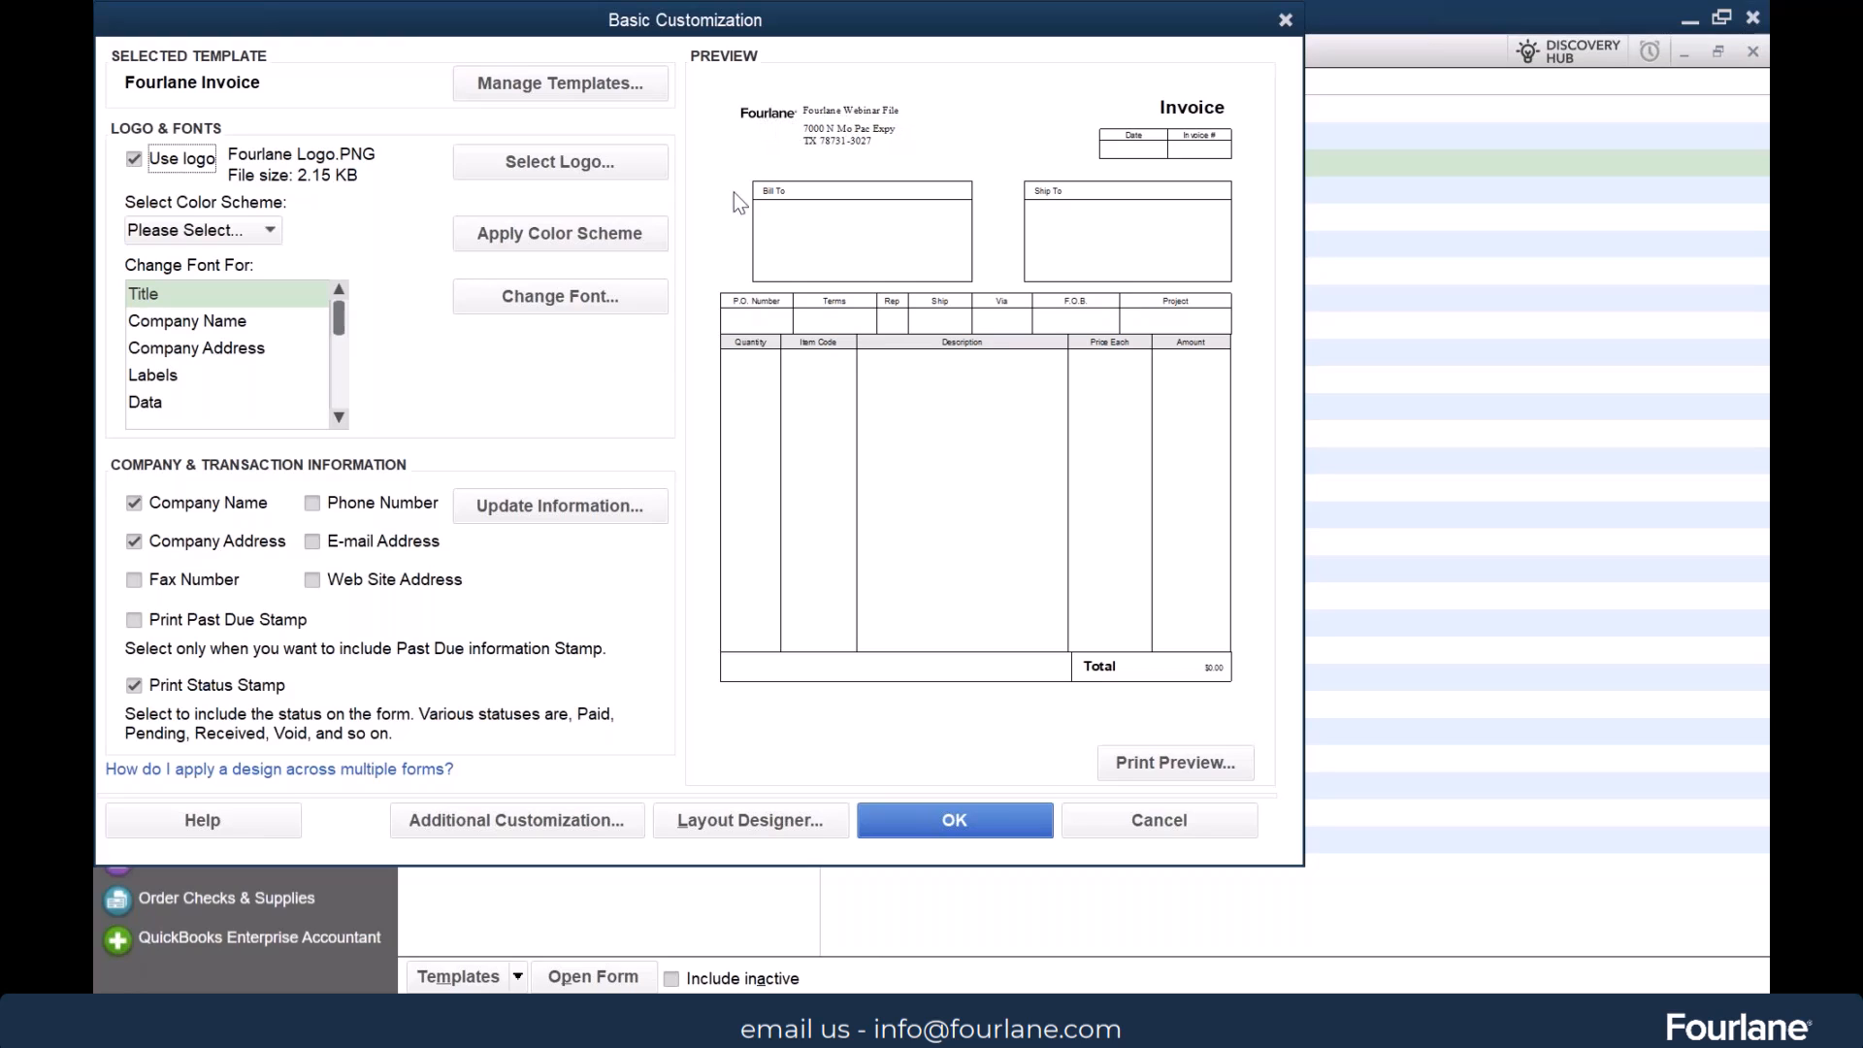
{"action": "left_click", "coordinate": [171, 512]}
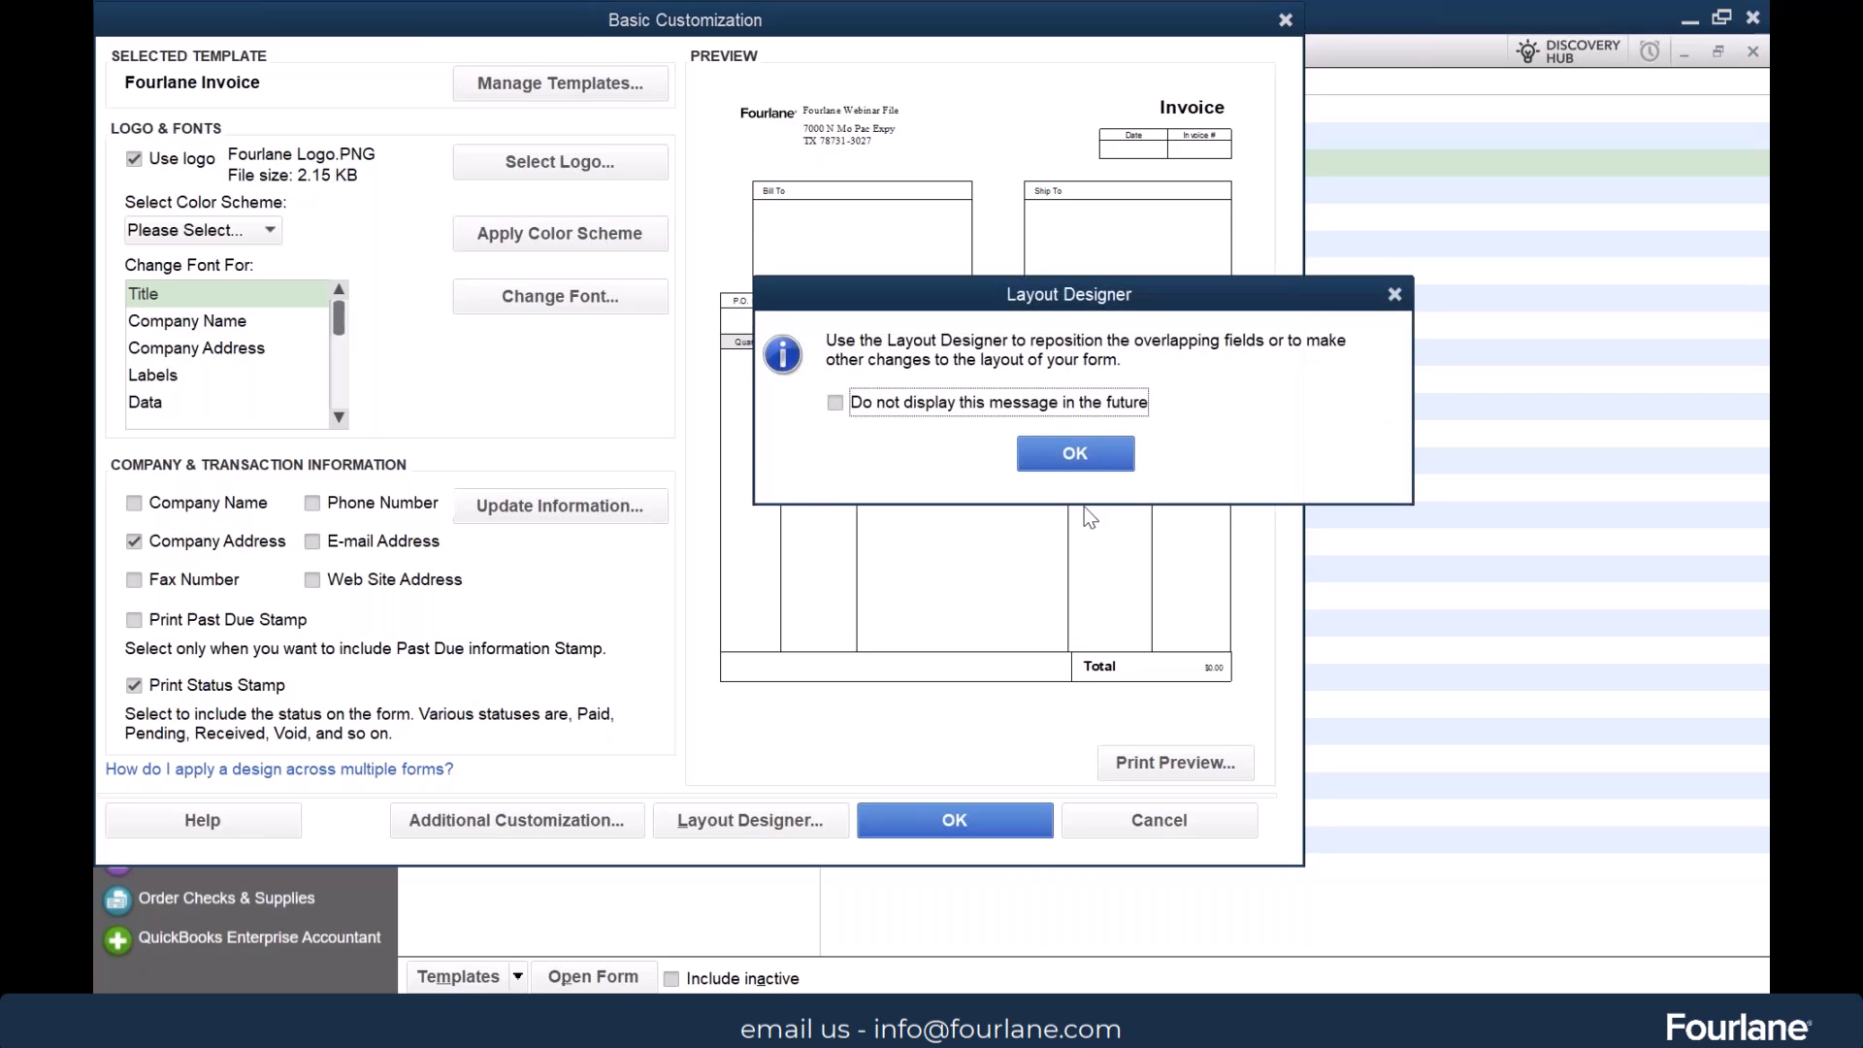
{"action": "left_click", "coordinate": [1069, 452]}
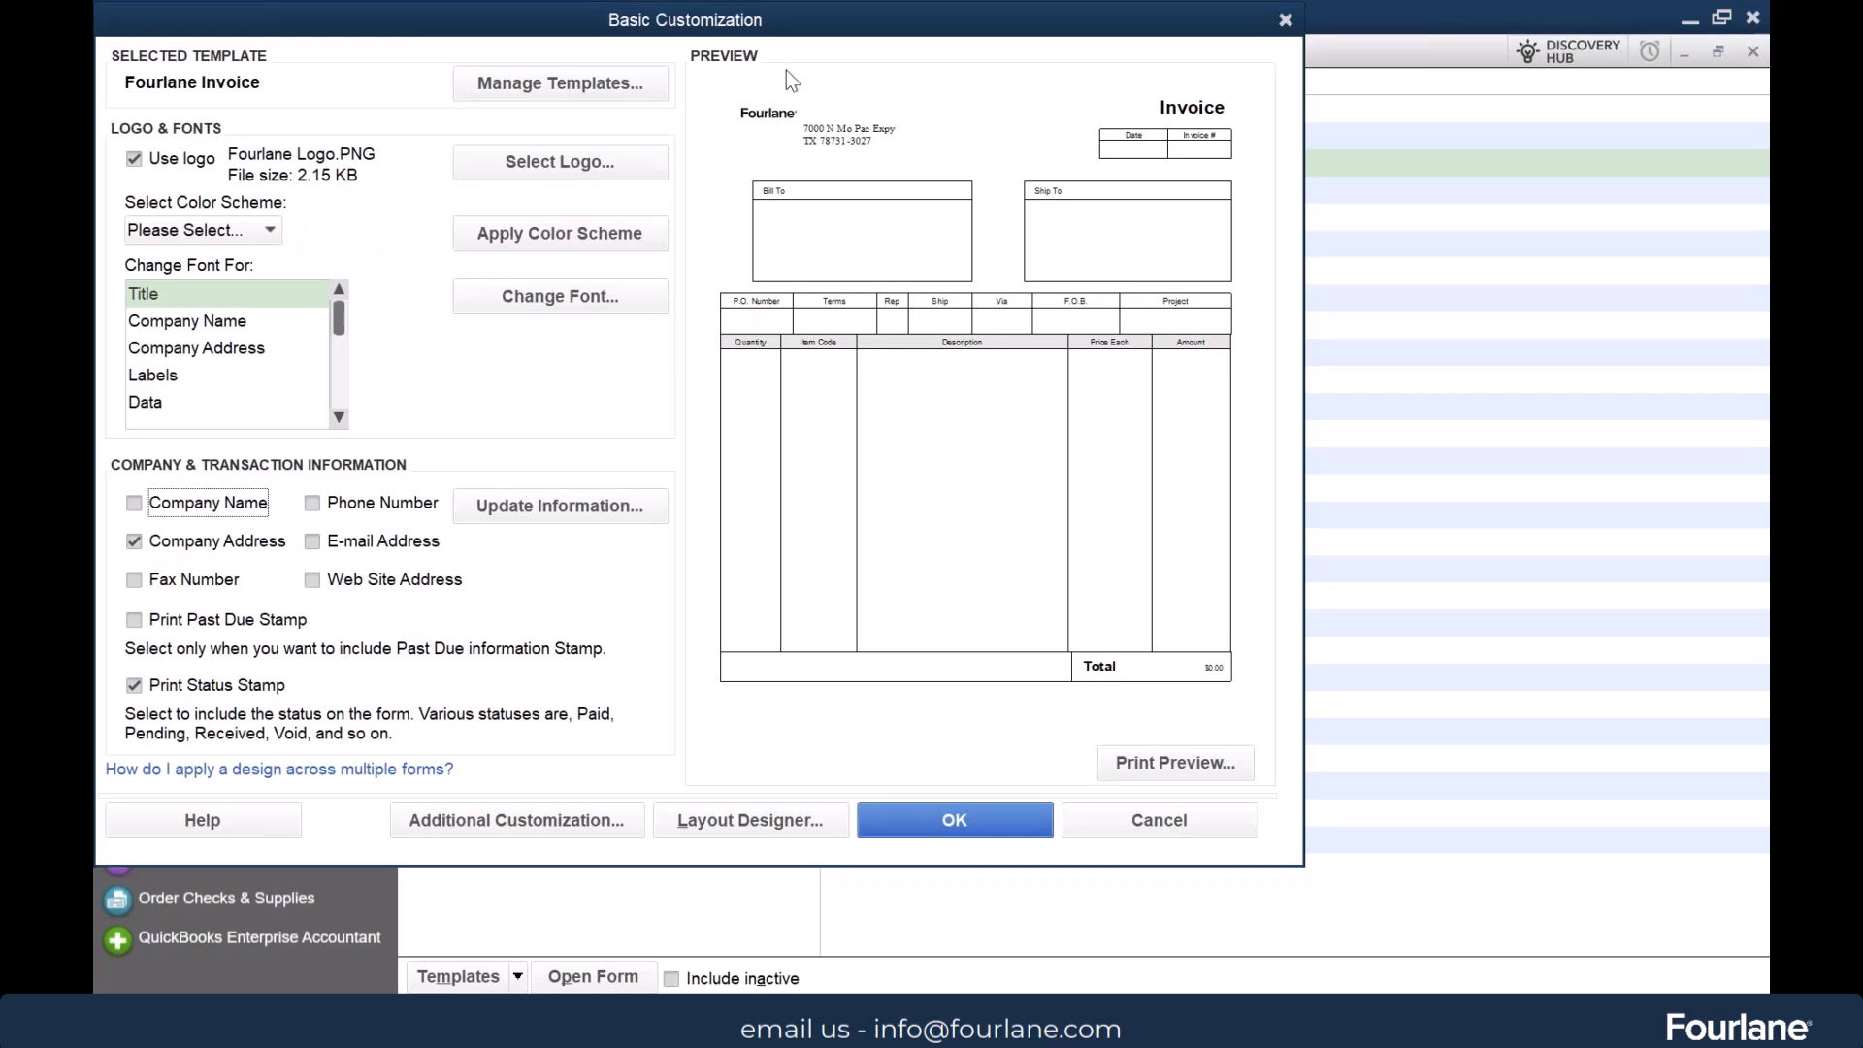
Turn the template's logo off and on again, reselecting the Fourlane Logo image
{"action": "left_click", "coordinate": [135, 159]}
{"action": "left_click", "coordinate": [136, 159]}
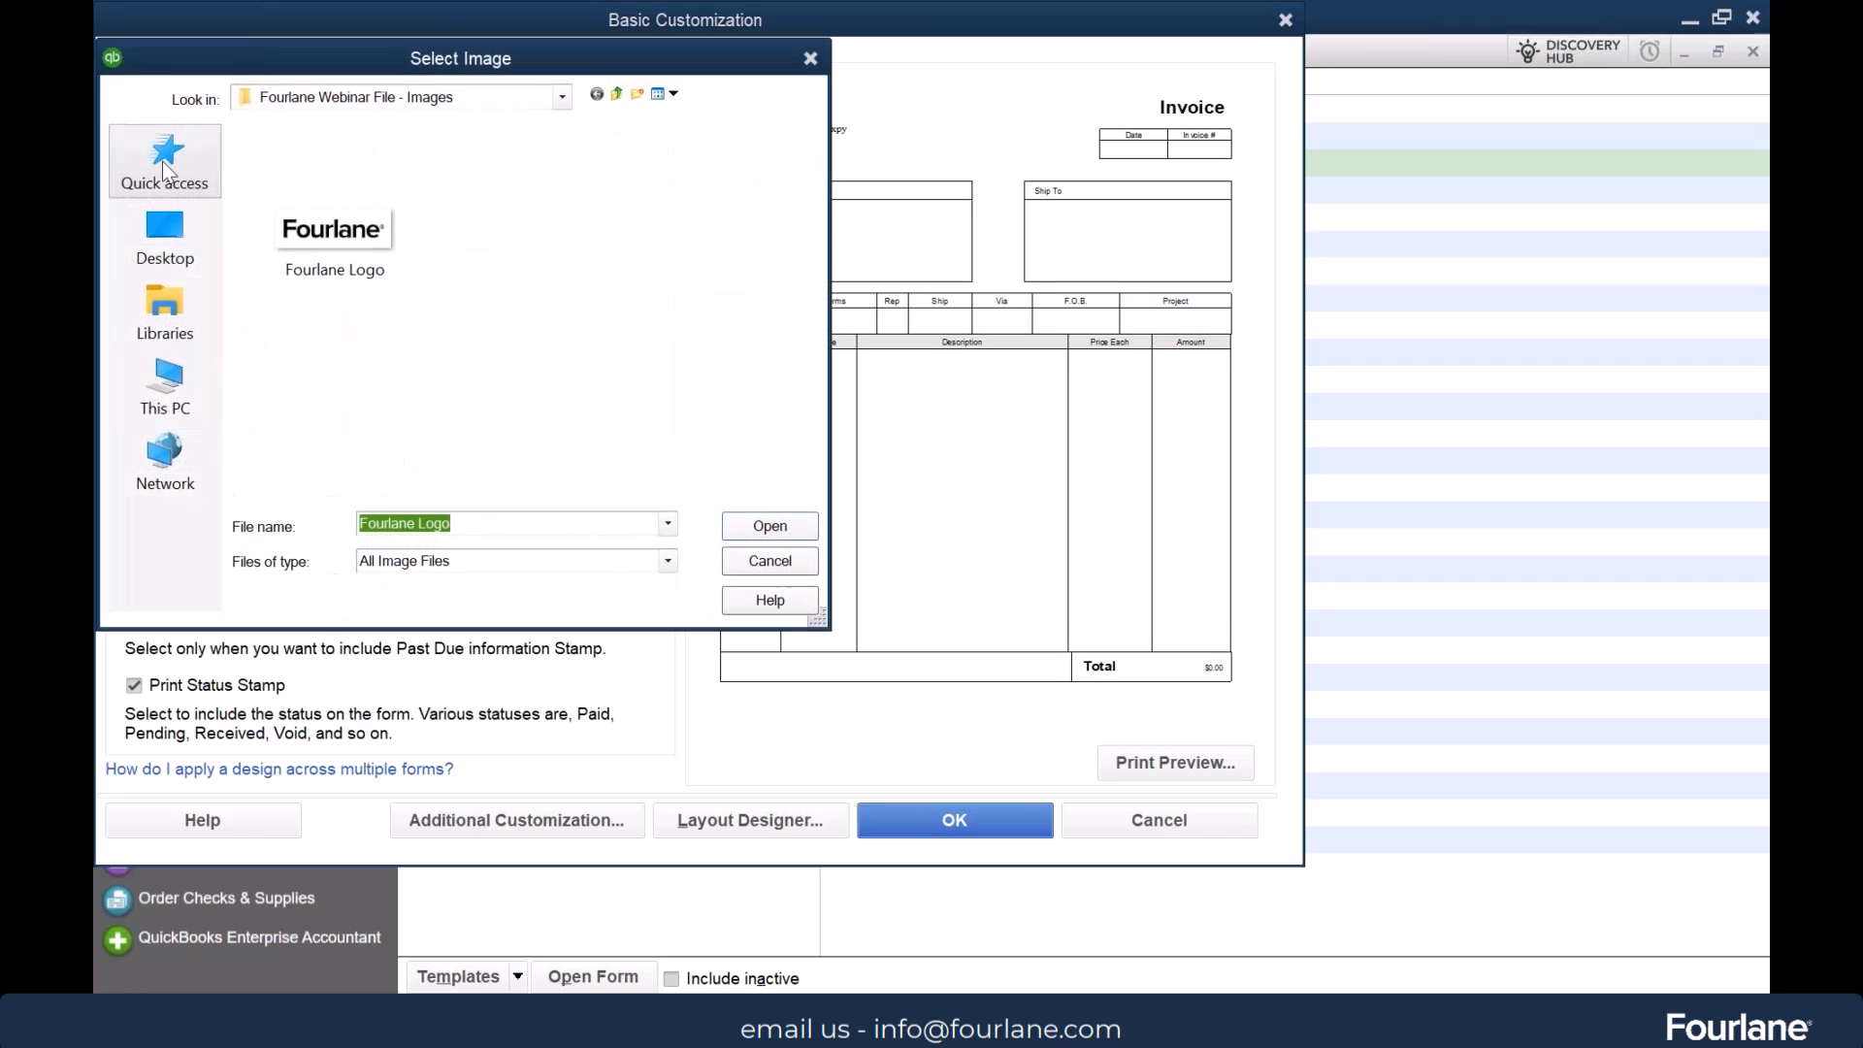
{"action": "double_click", "coordinate": [330, 230]}
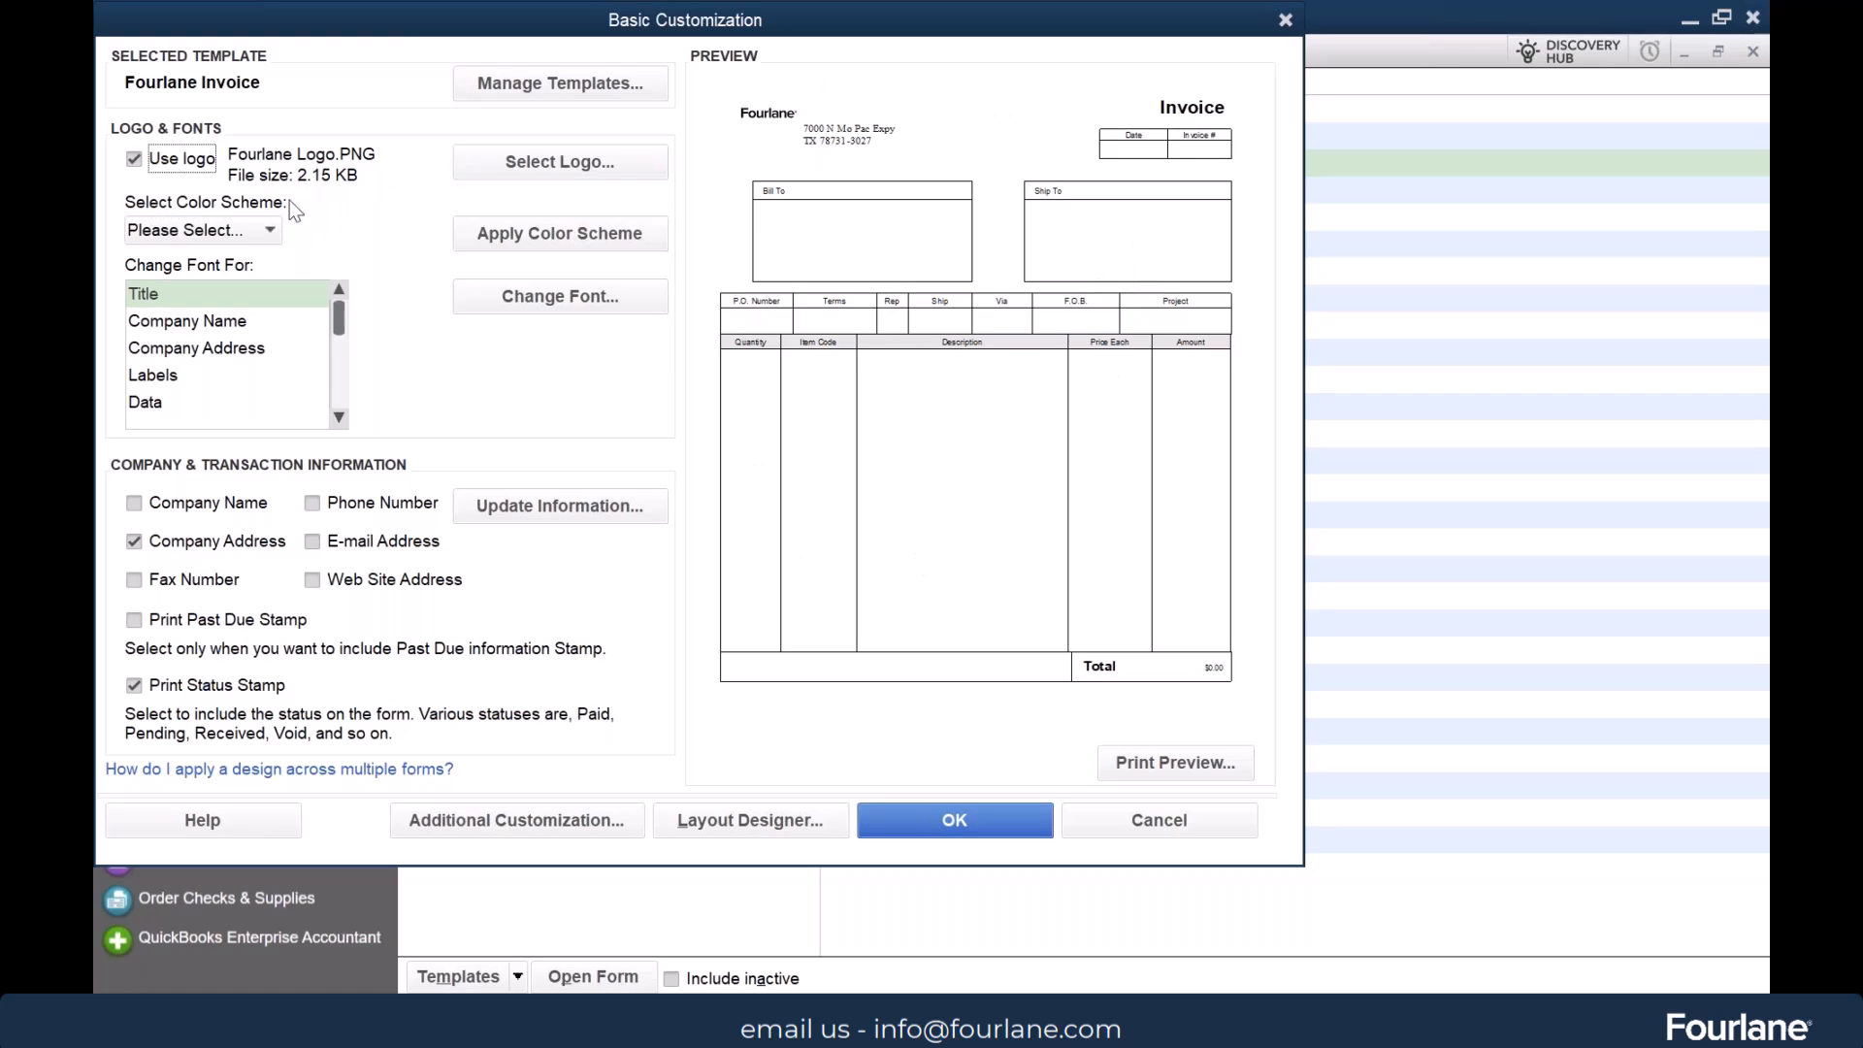
Apply the Blue color scheme to the invoice template, and replace it with the Black scheme
{"action": "left_click", "coordinate": [270, 230]}
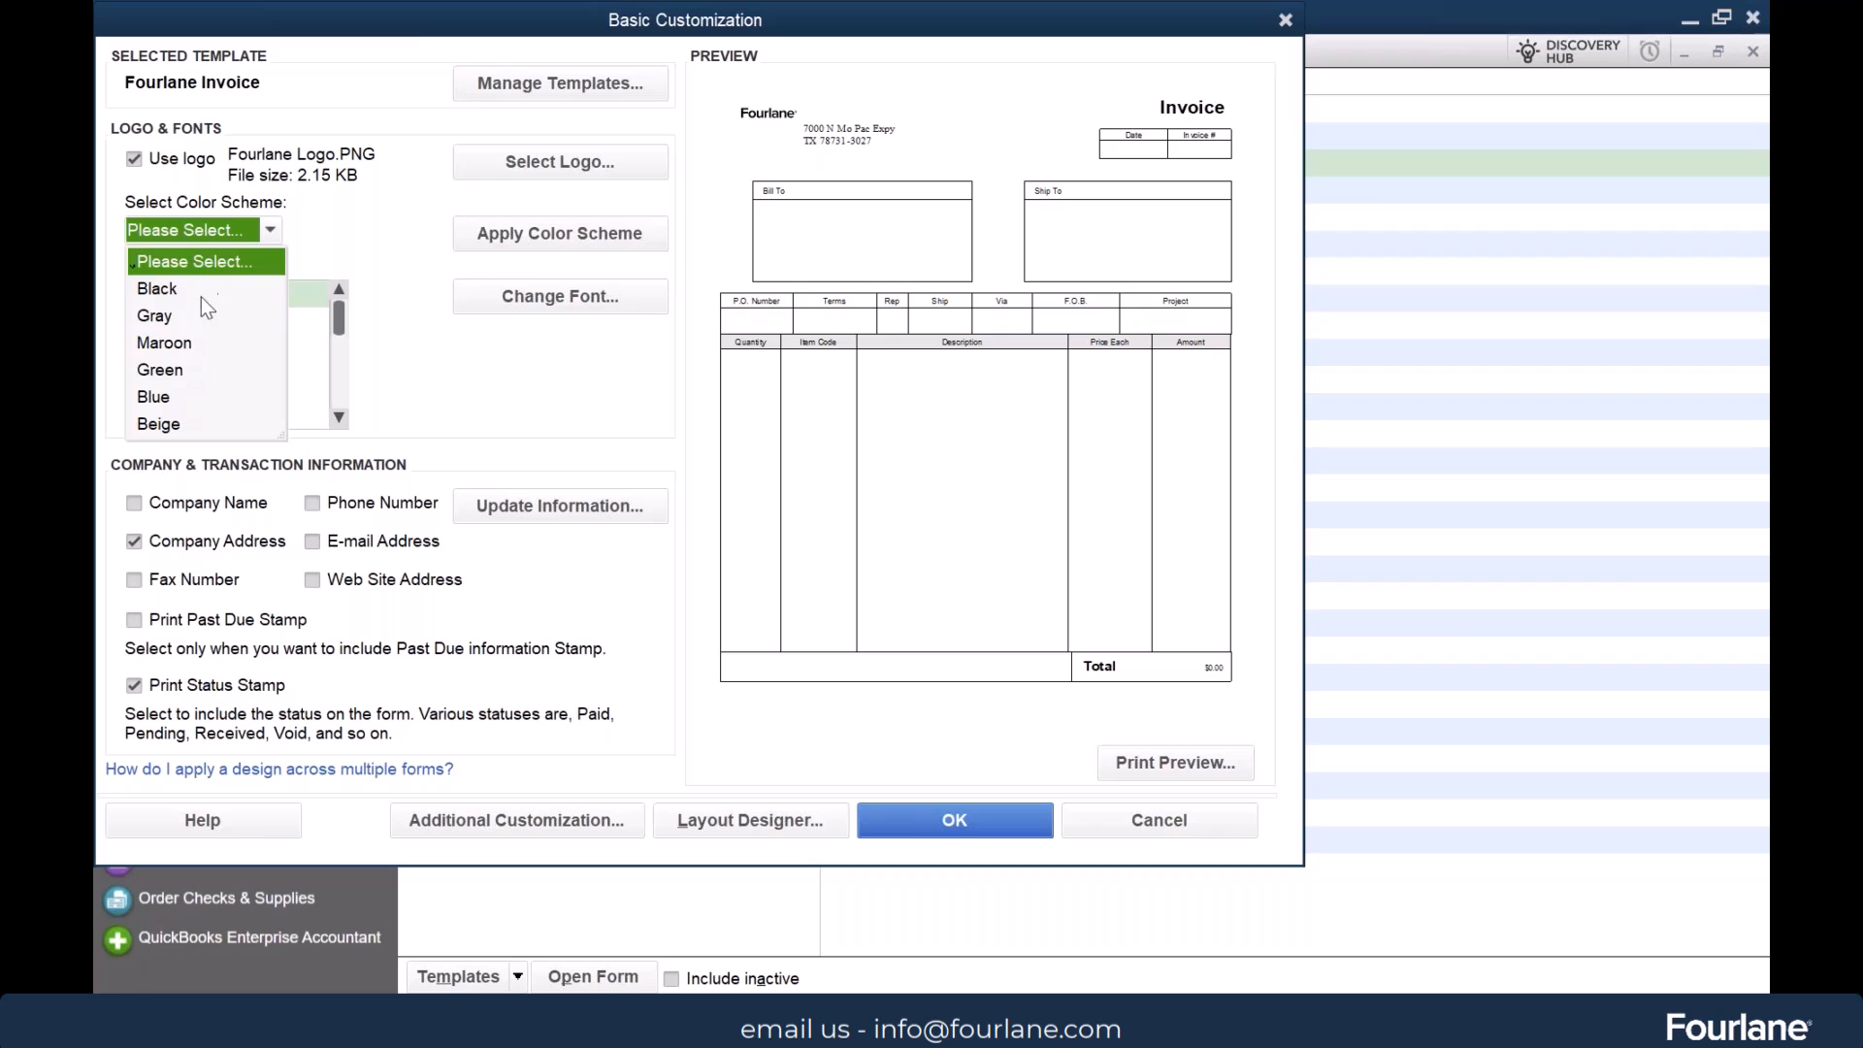
{"action": "left_click", "coordinate": [183, 404]}
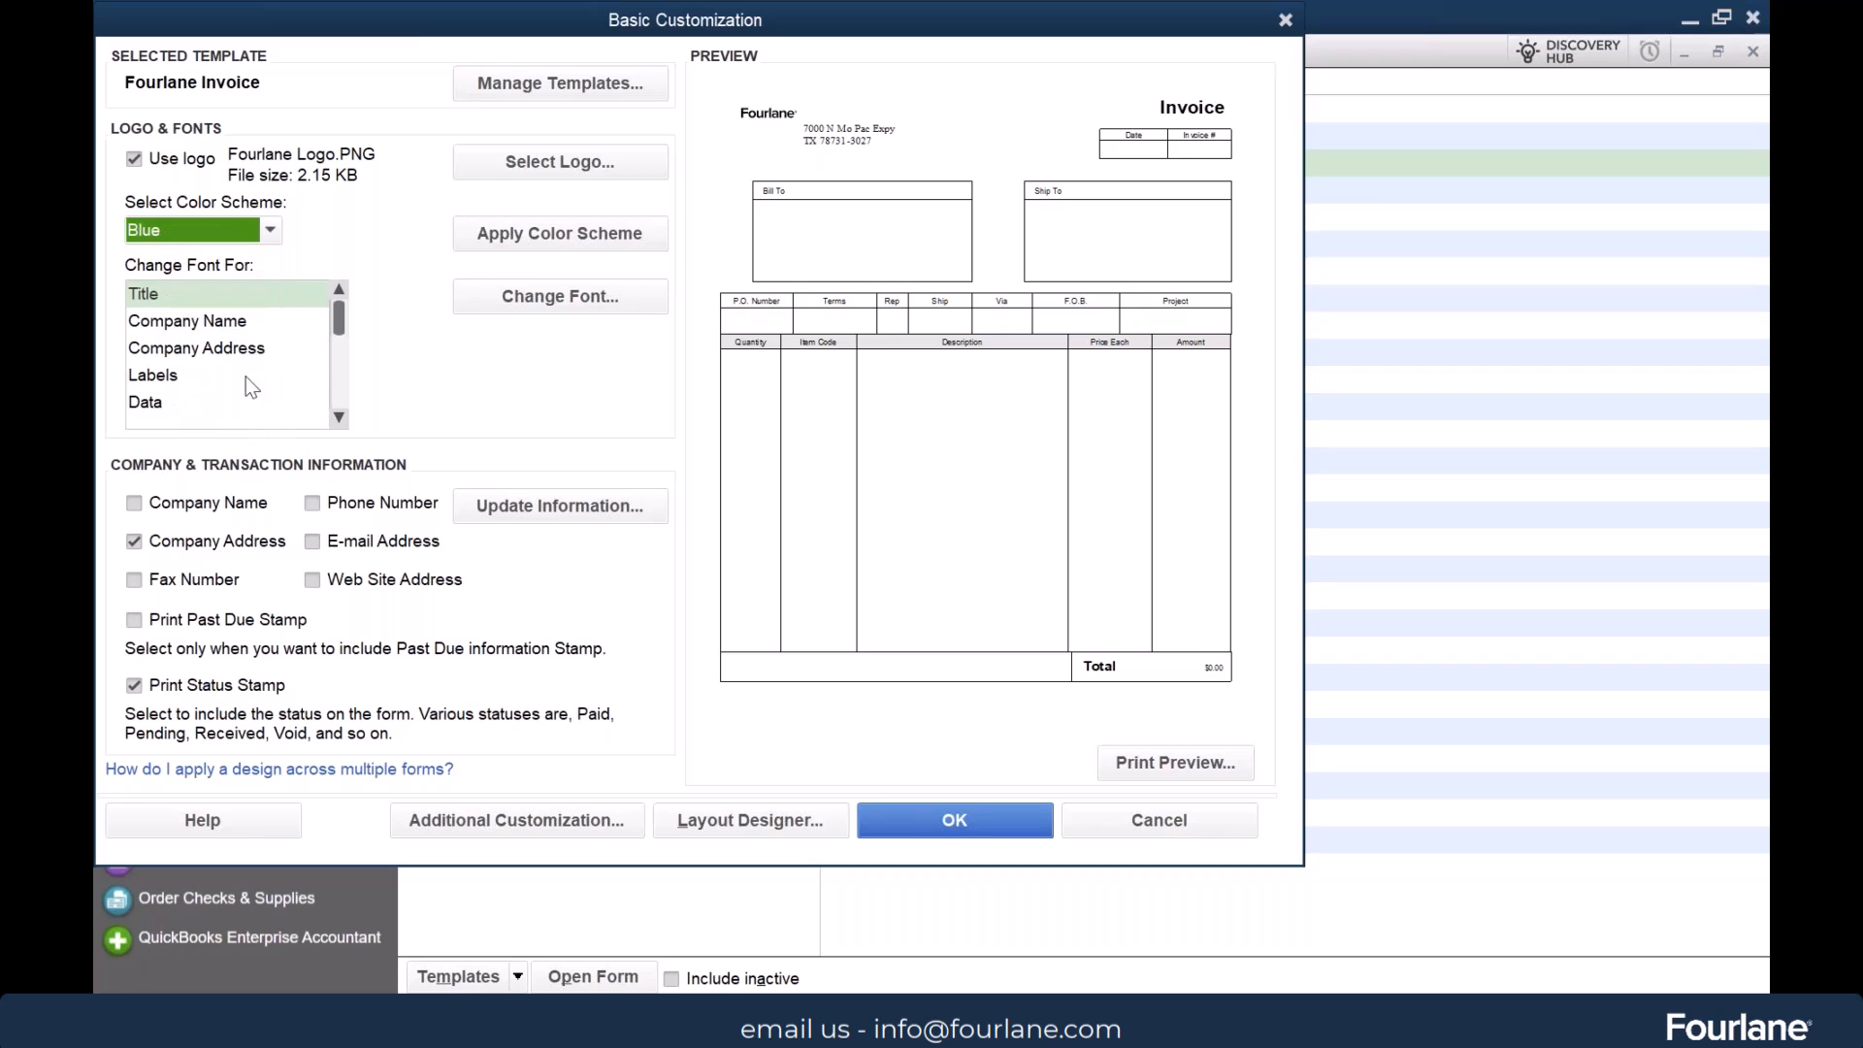
{"action": "left_click", "coordinate": [550, 237]}
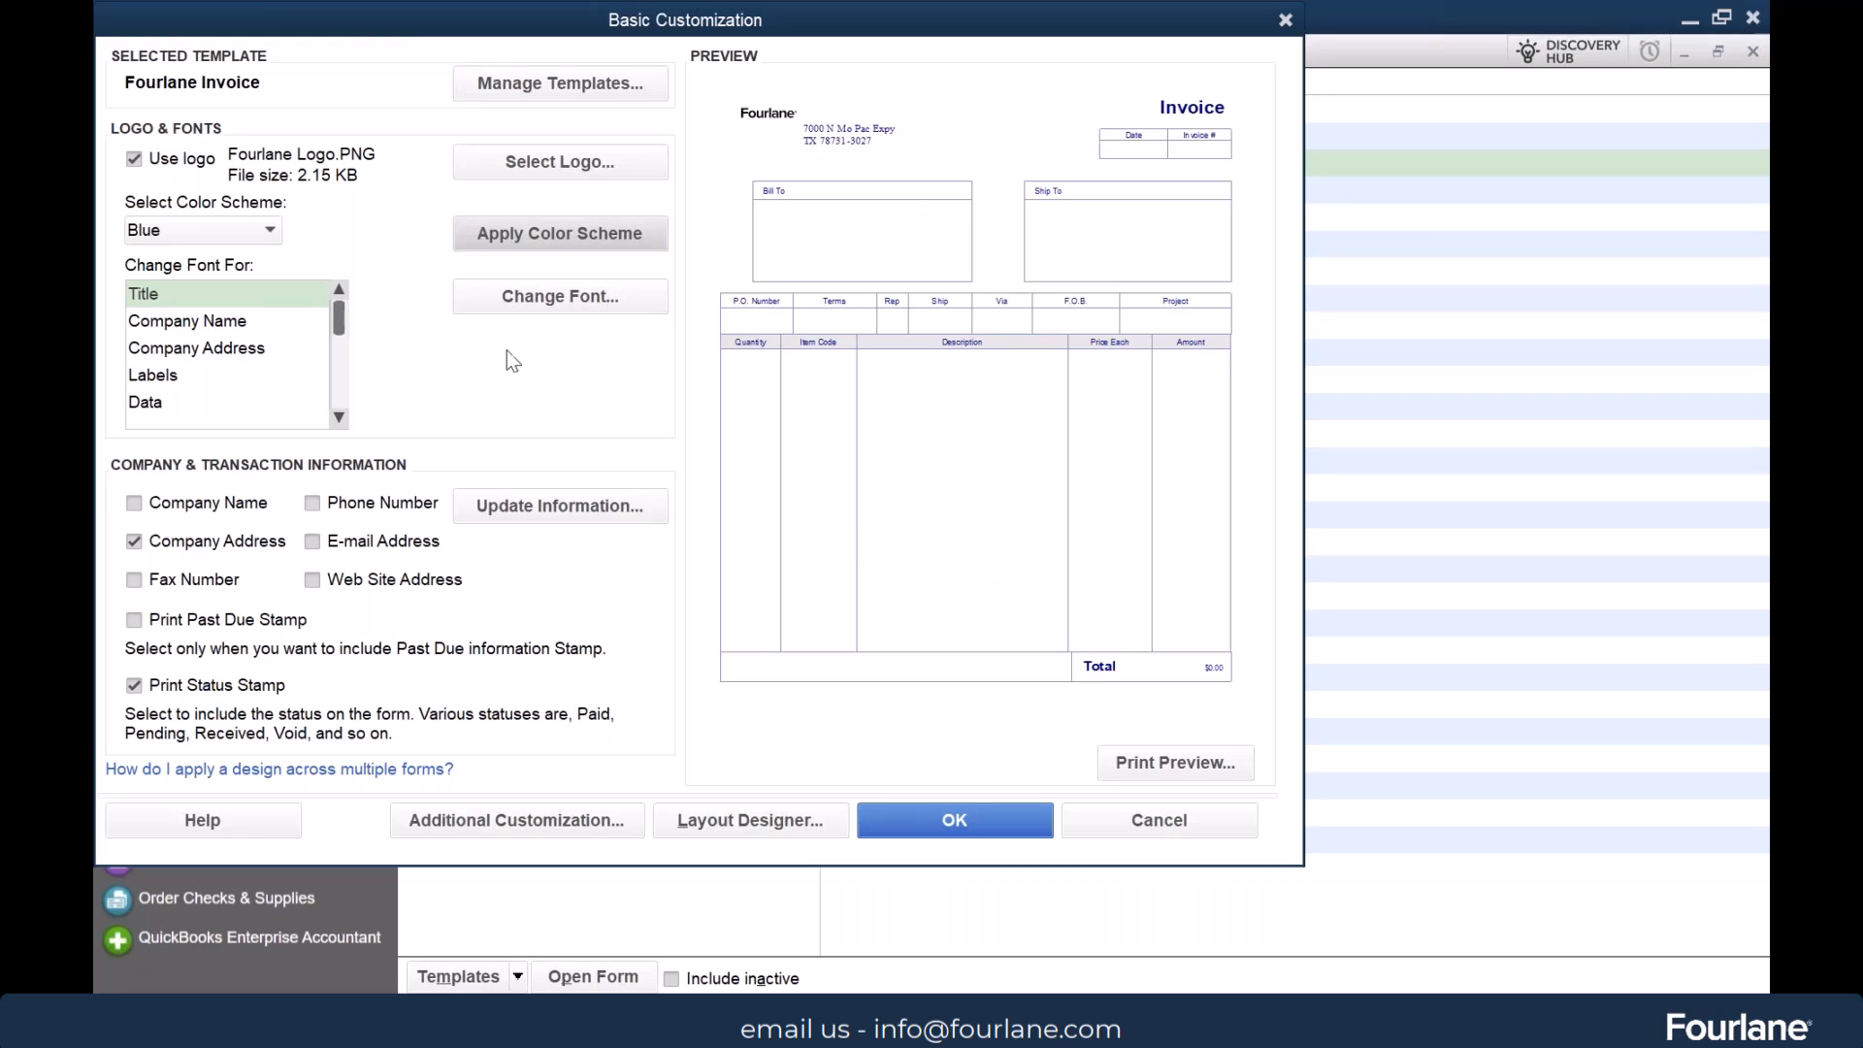
{"action": "left_click", "coordinate": [266, 234]}
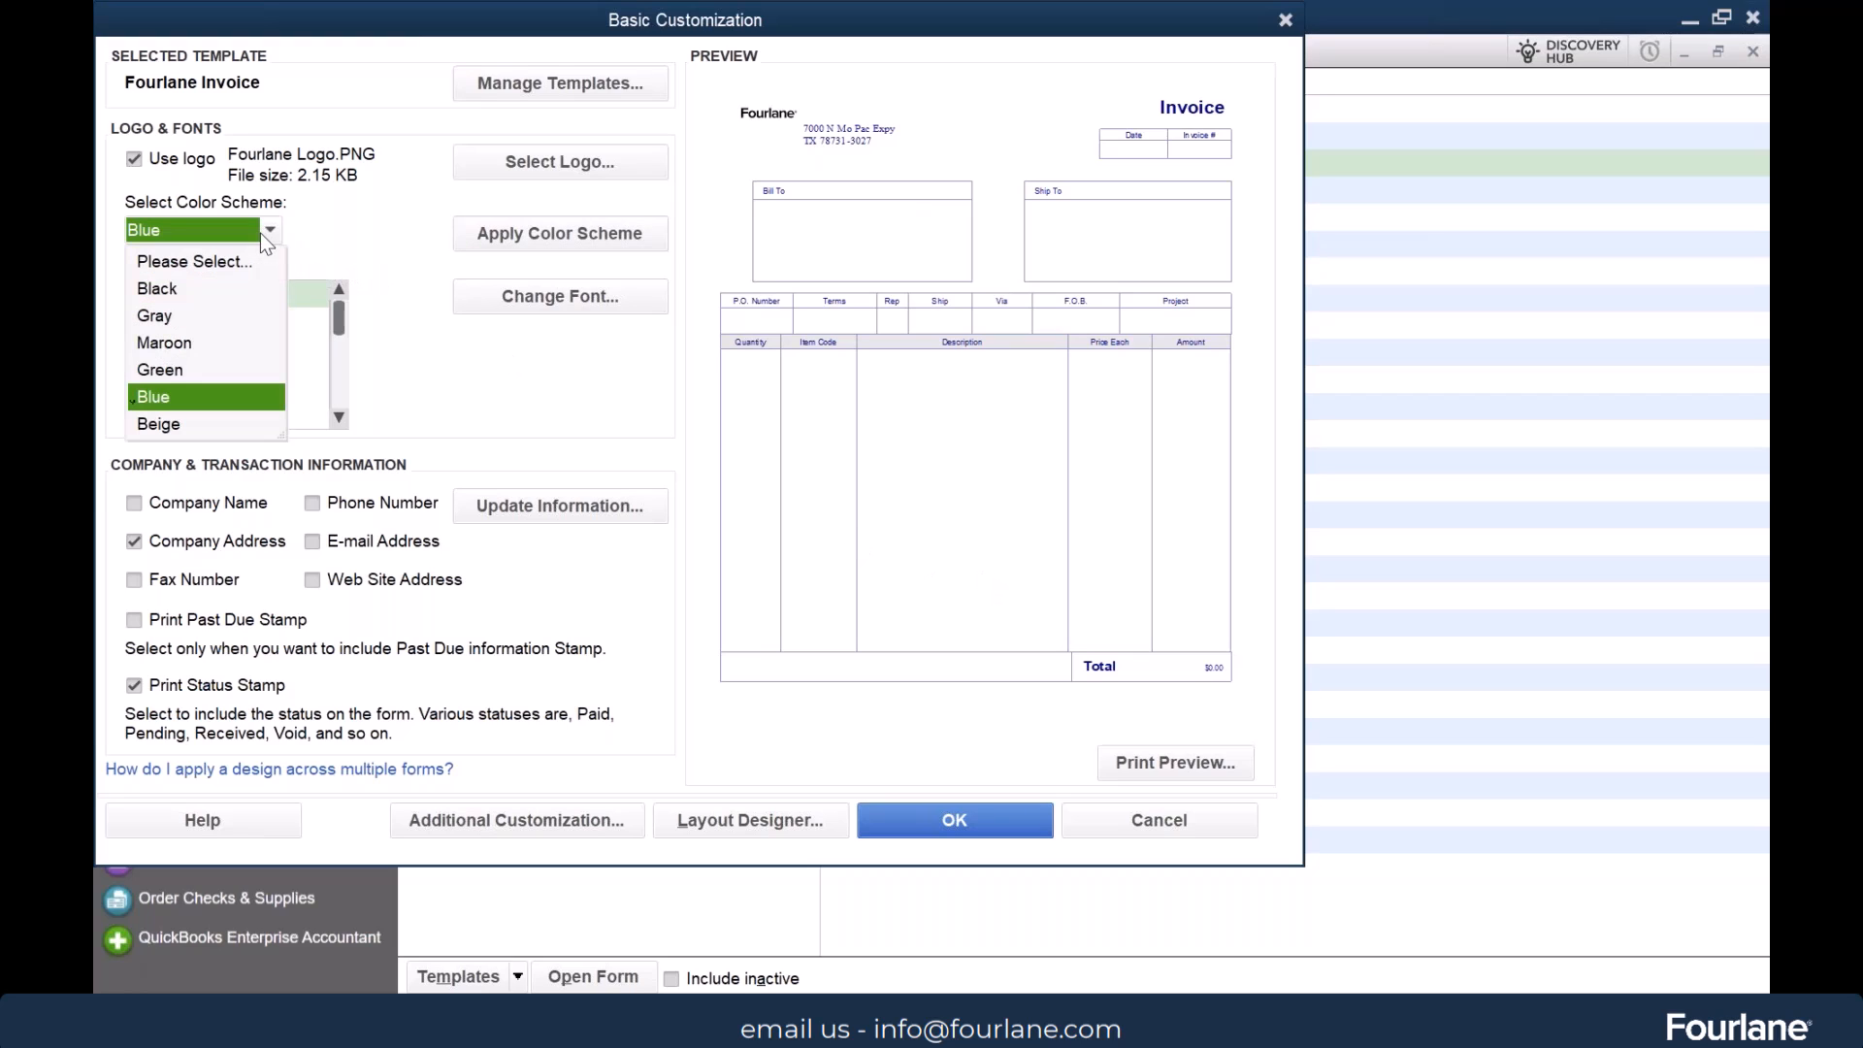
{"action": "left_click", "coordinate": [171, 291]}
{"action": "left_click", "coordinate": [548, 243]}
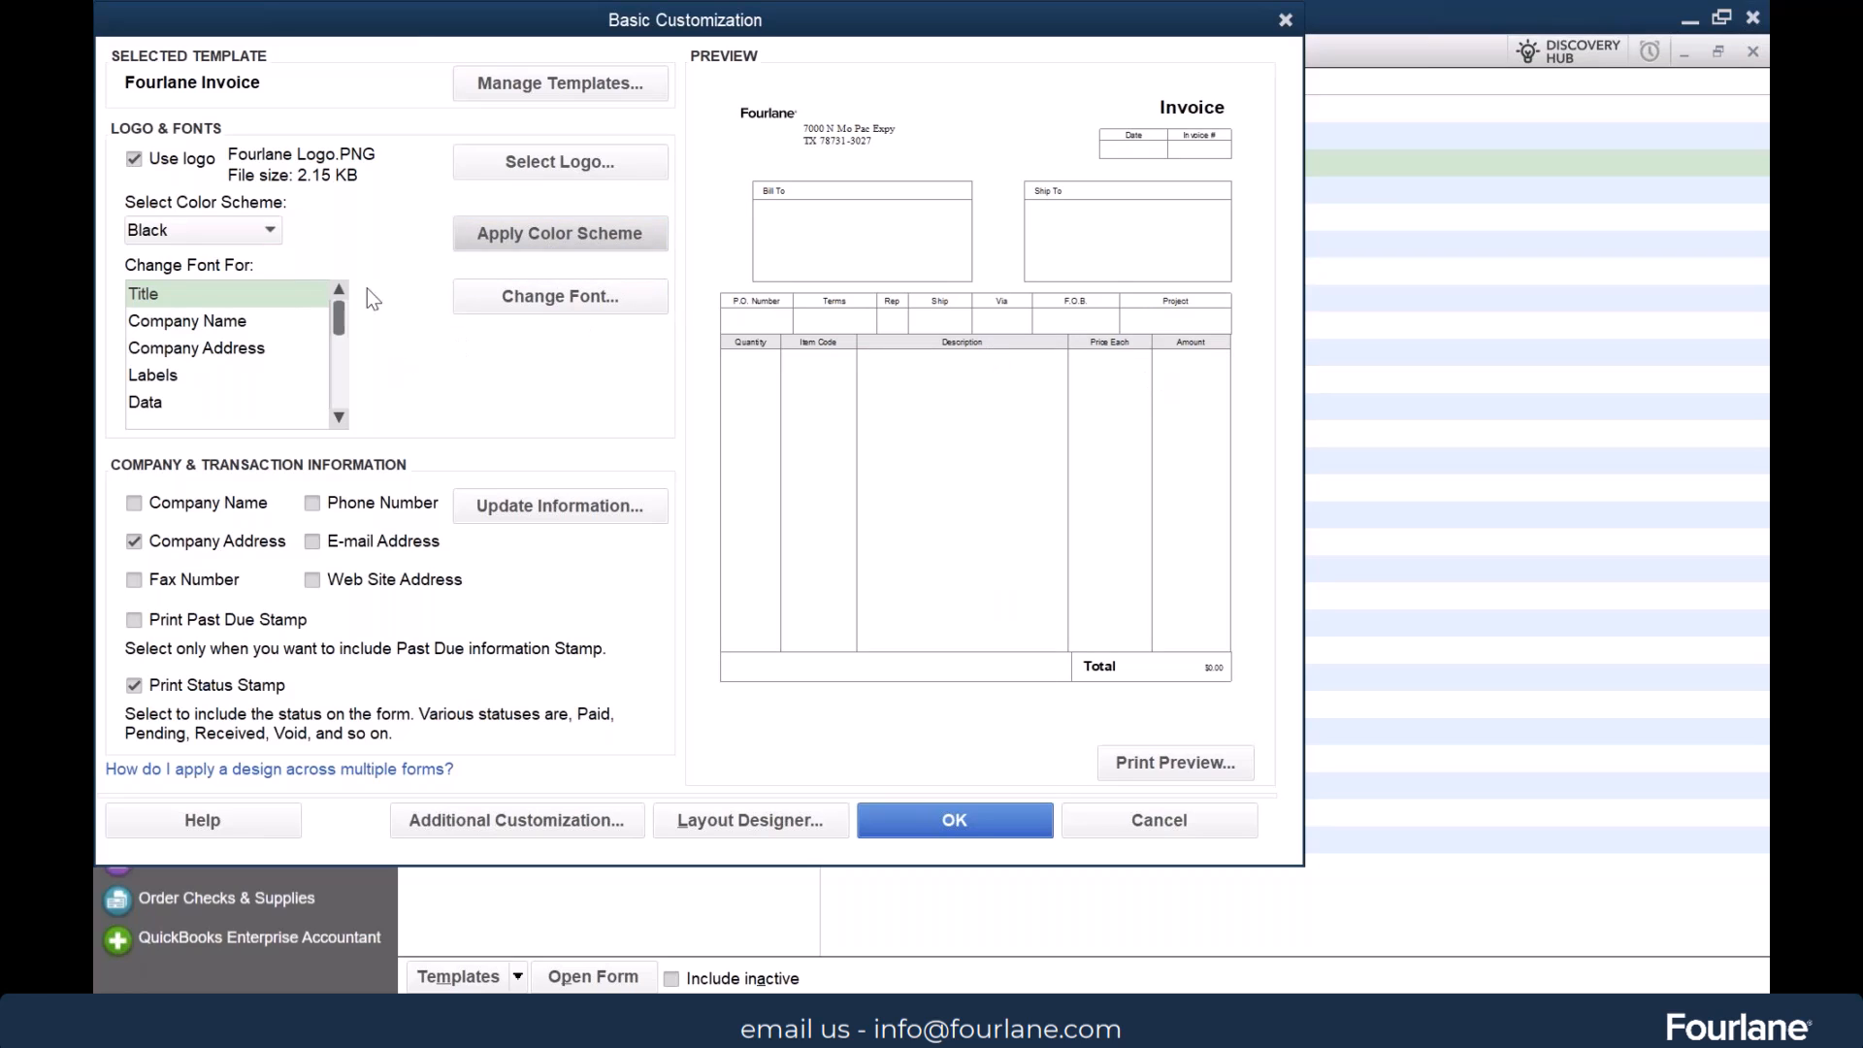
Set the invoice title's font to Bahnschrift, Bold Condensed, size 22
{"action": "left_click", "coordinate": [244, 320]}
{"action": "left_click", "coordinate": [236, 298]}
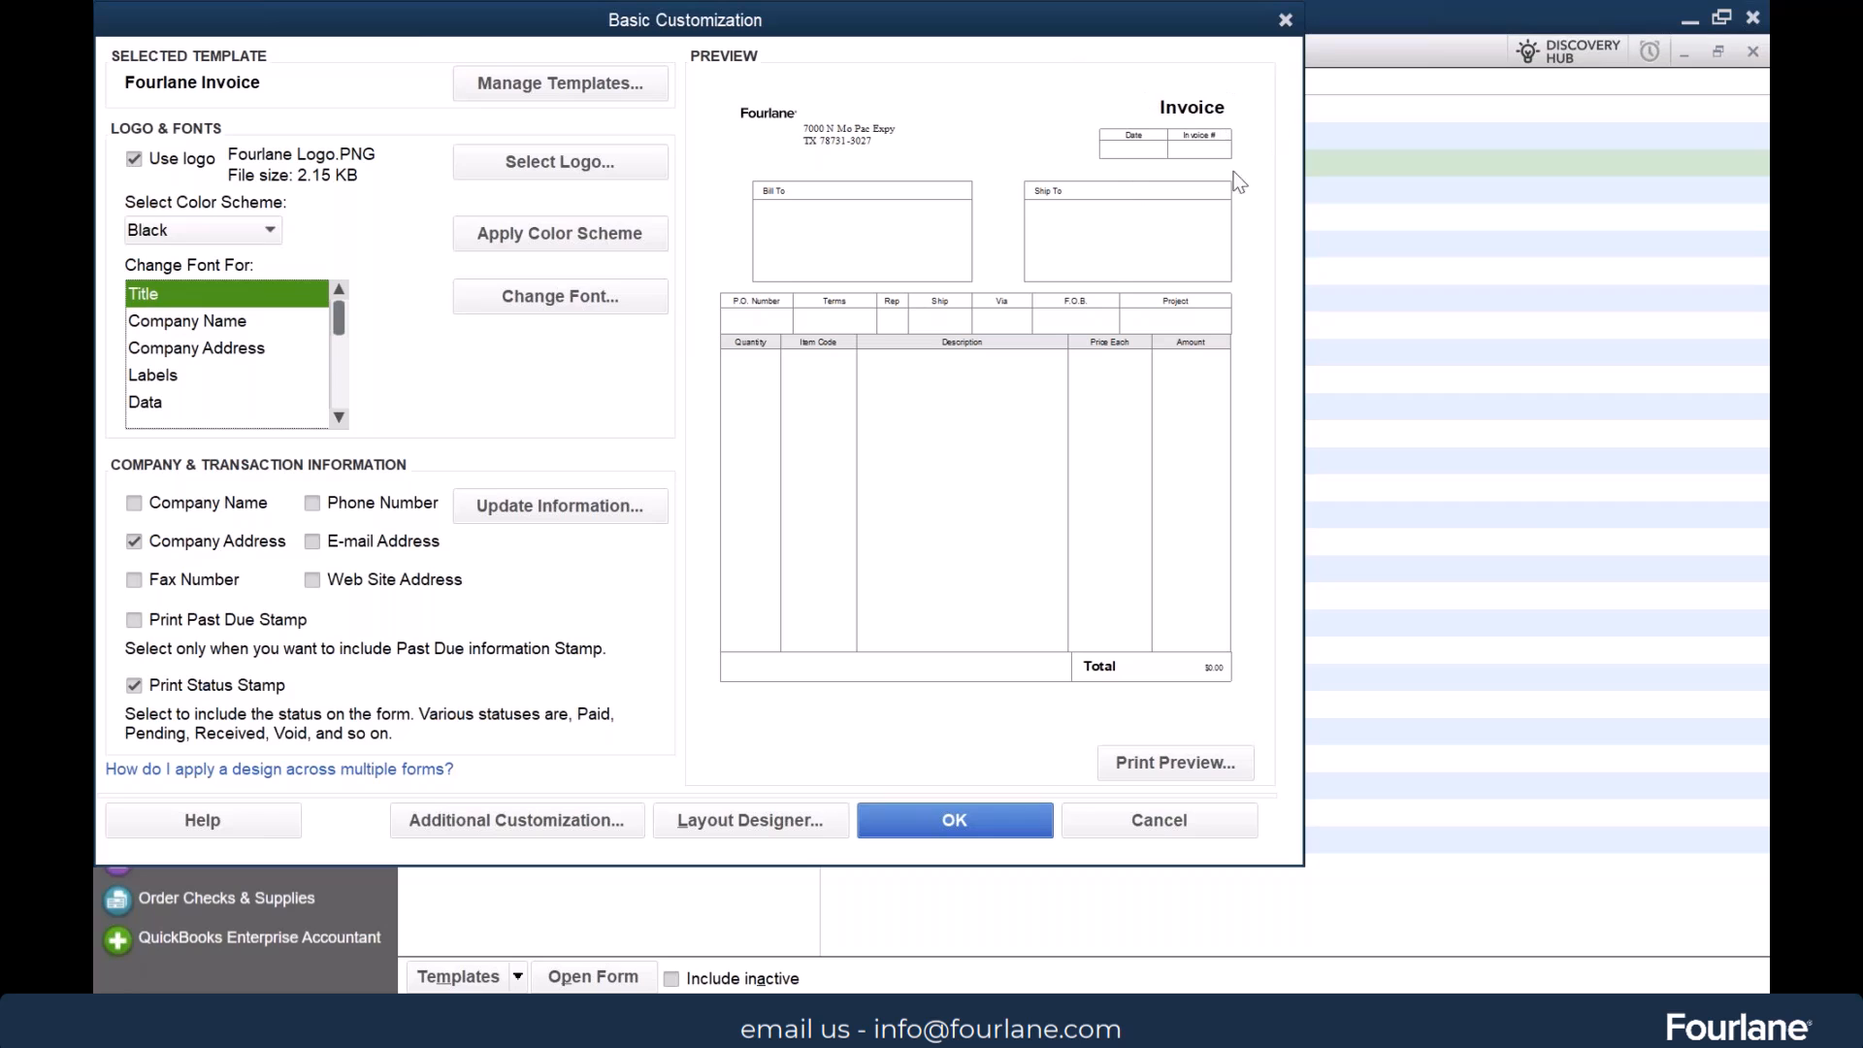
{"action": "left_click", "coordinate": [560, 296]}
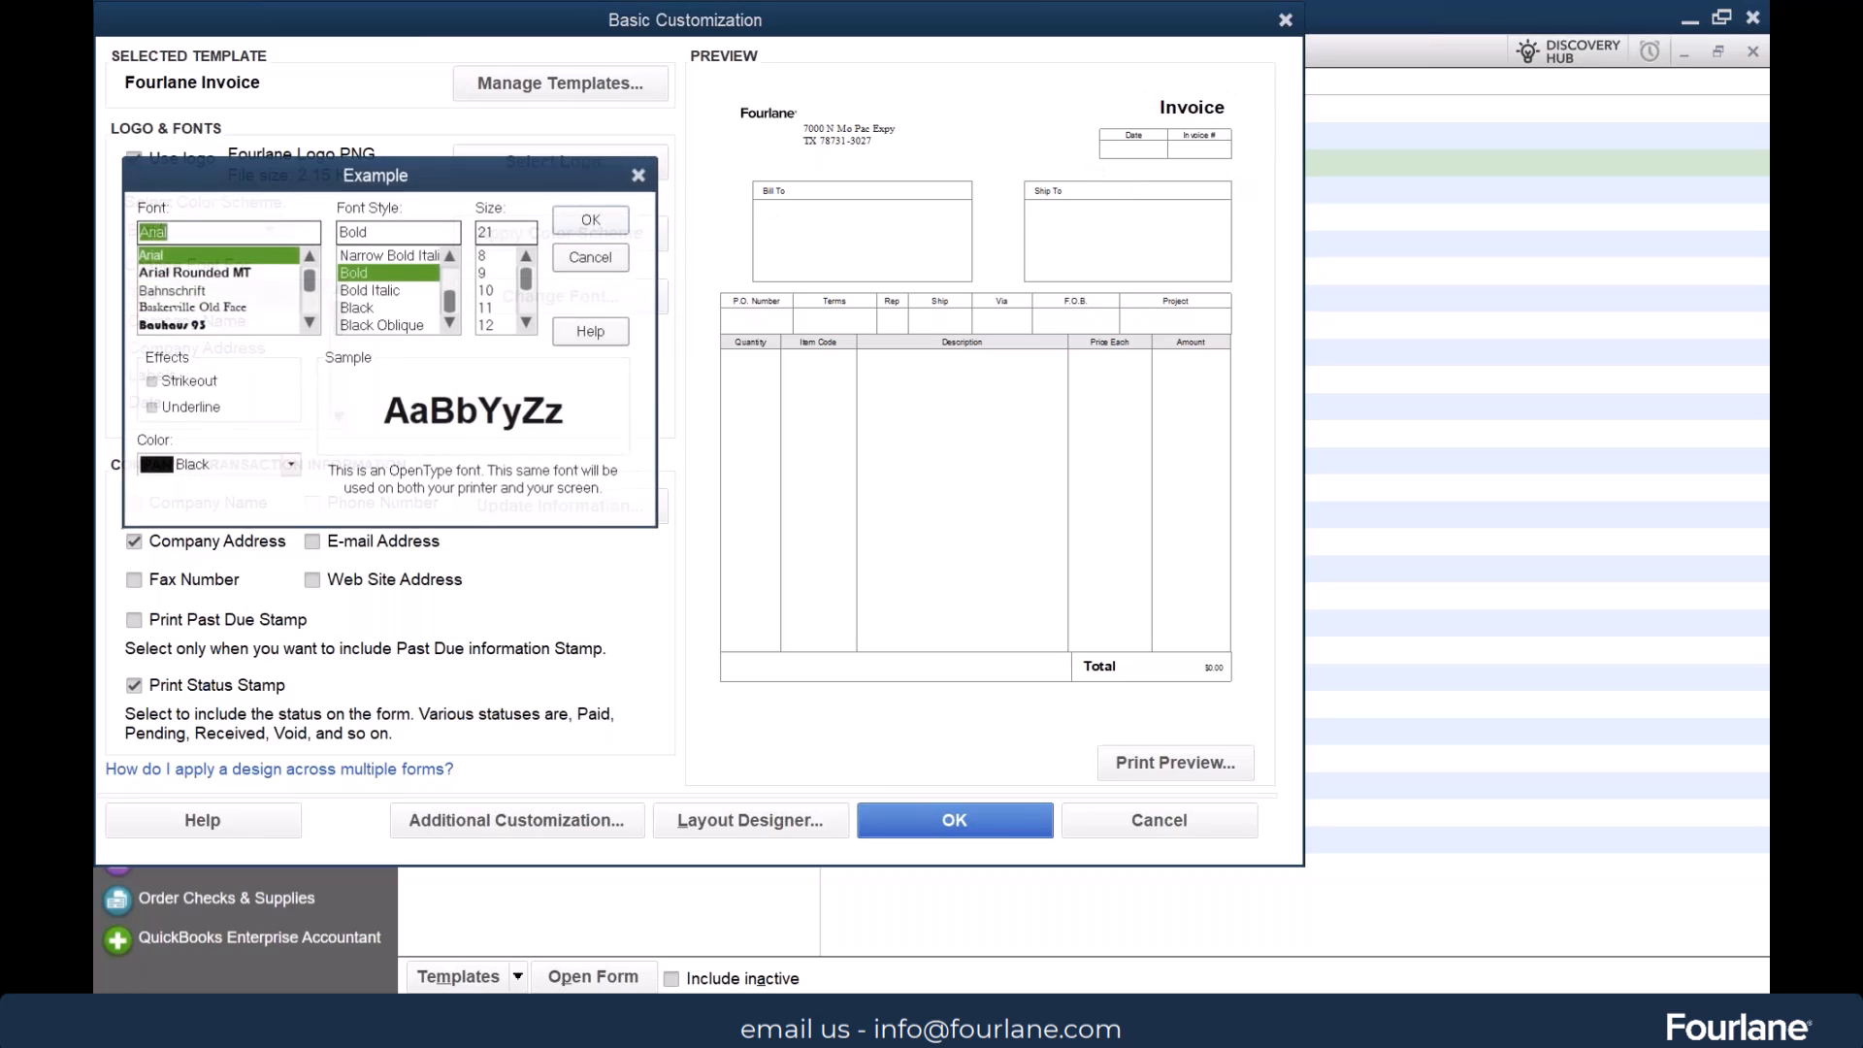
{"action": "left_click", "coordinate": [190, 289]}
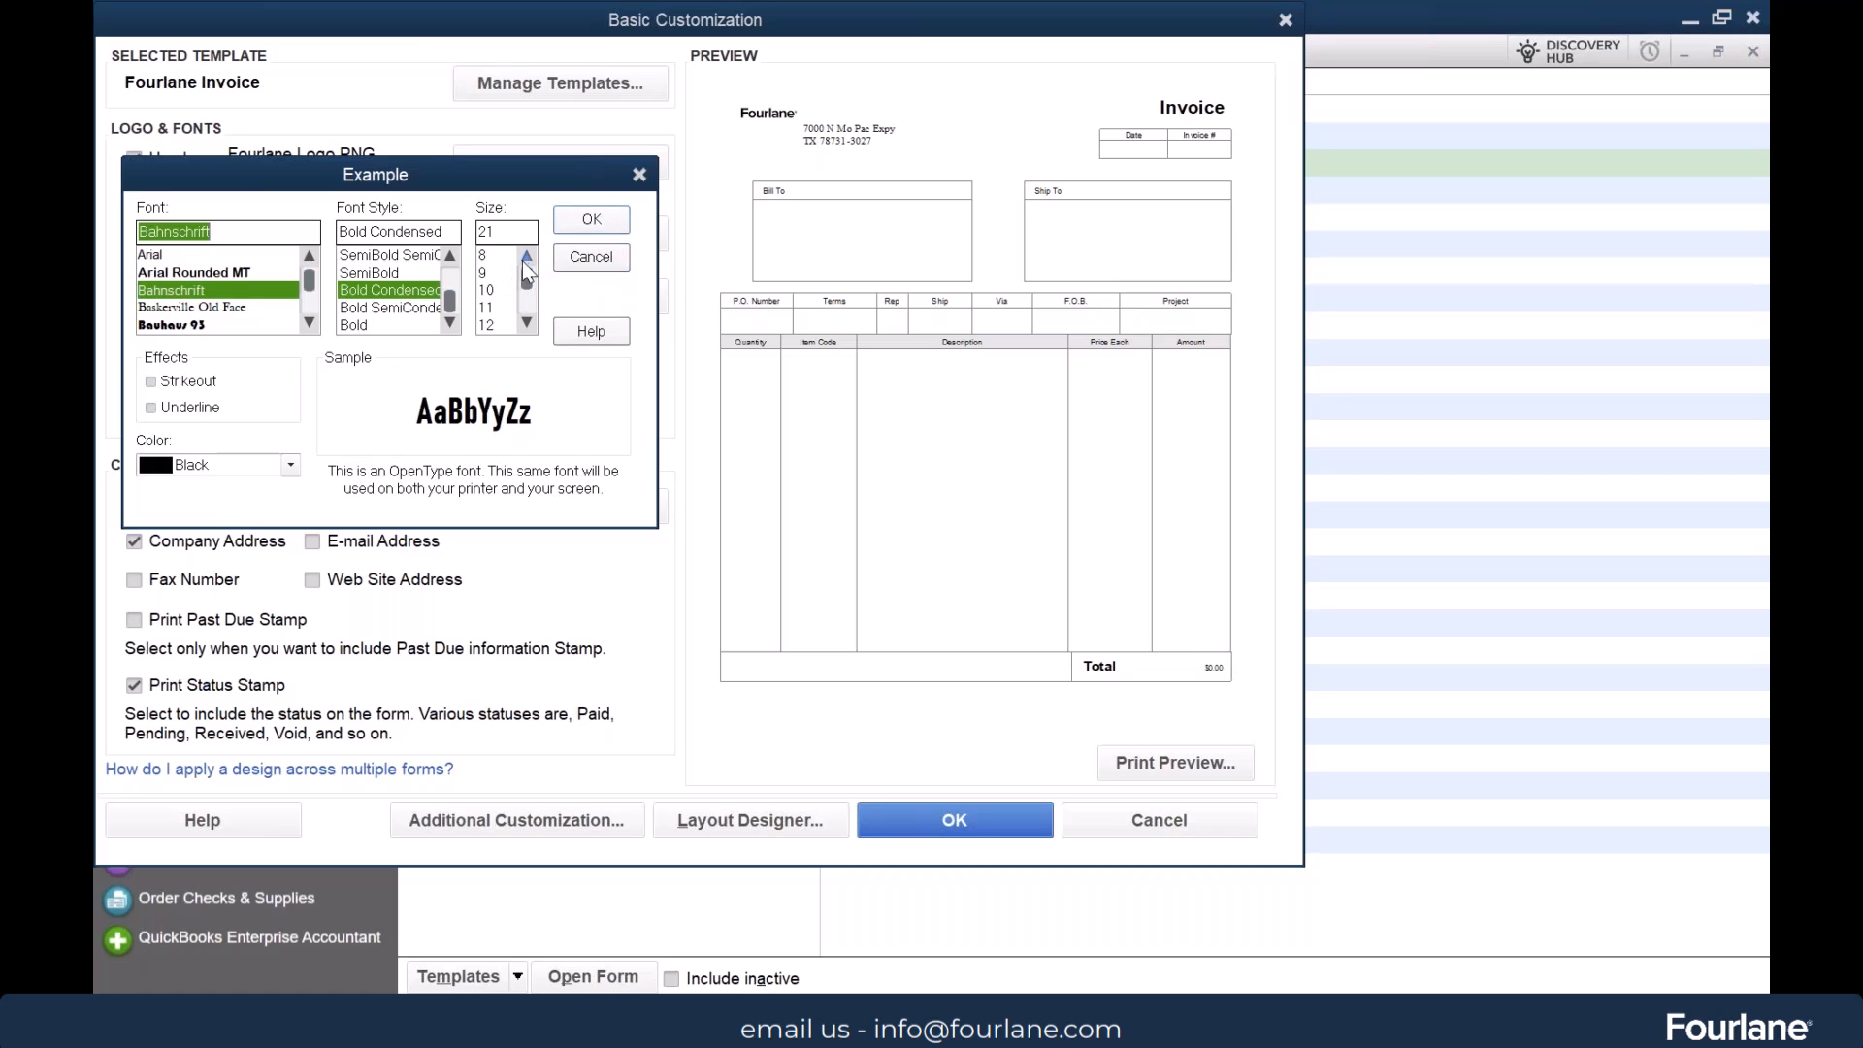
{"action": "left_click", "coordinate": [527, 323]}
{"action": "left_click", "coordinate": [527, 323]}
{"action": "left_click", "coordinate": [527, 323]}
{"action": "left_click", "coordinate": [527, 323]}
{"action": "left_click", "coordinate": [493, 290]}
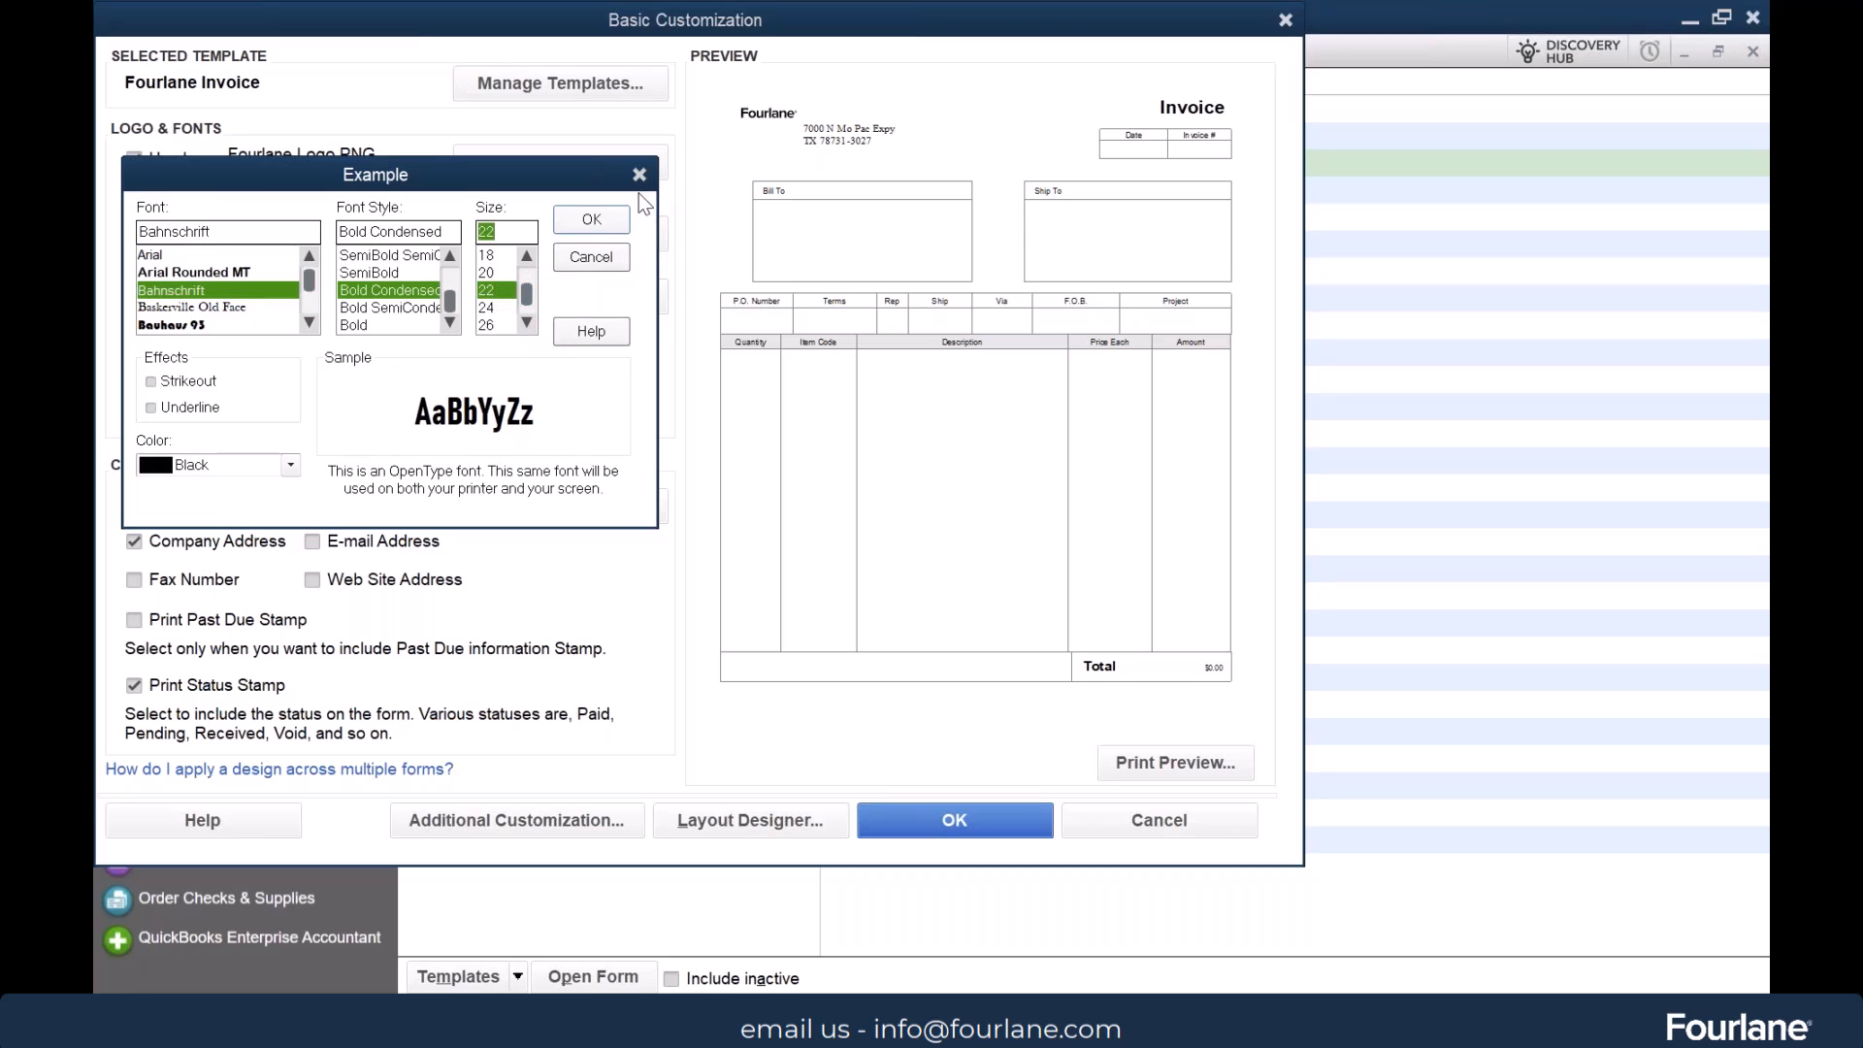
{"action": "left_click", "coordinate": [594, 220]}
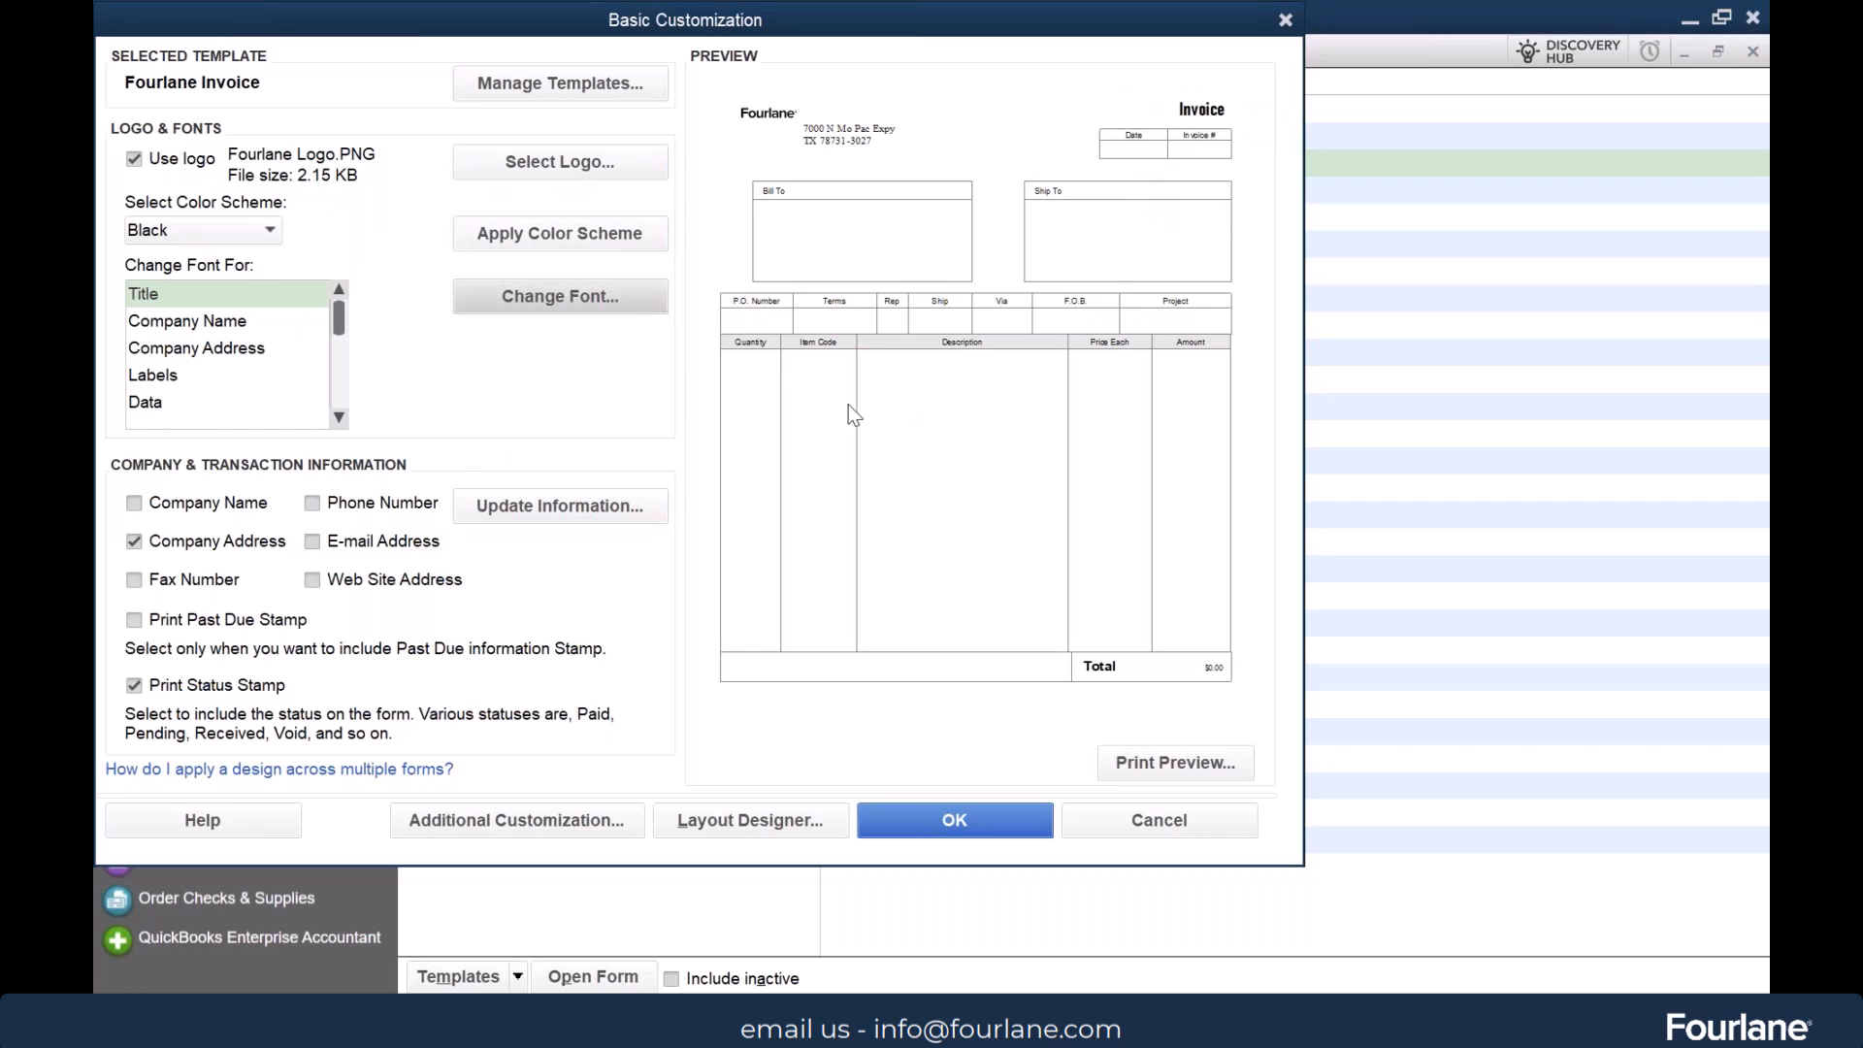
Go through the form elements with changeable fonts and set the Labels font to Bahnschrift
{"action": "left_click", "coordinate": [340, 419]}
{"action": "left_click", "coordinate": [340, 420]}
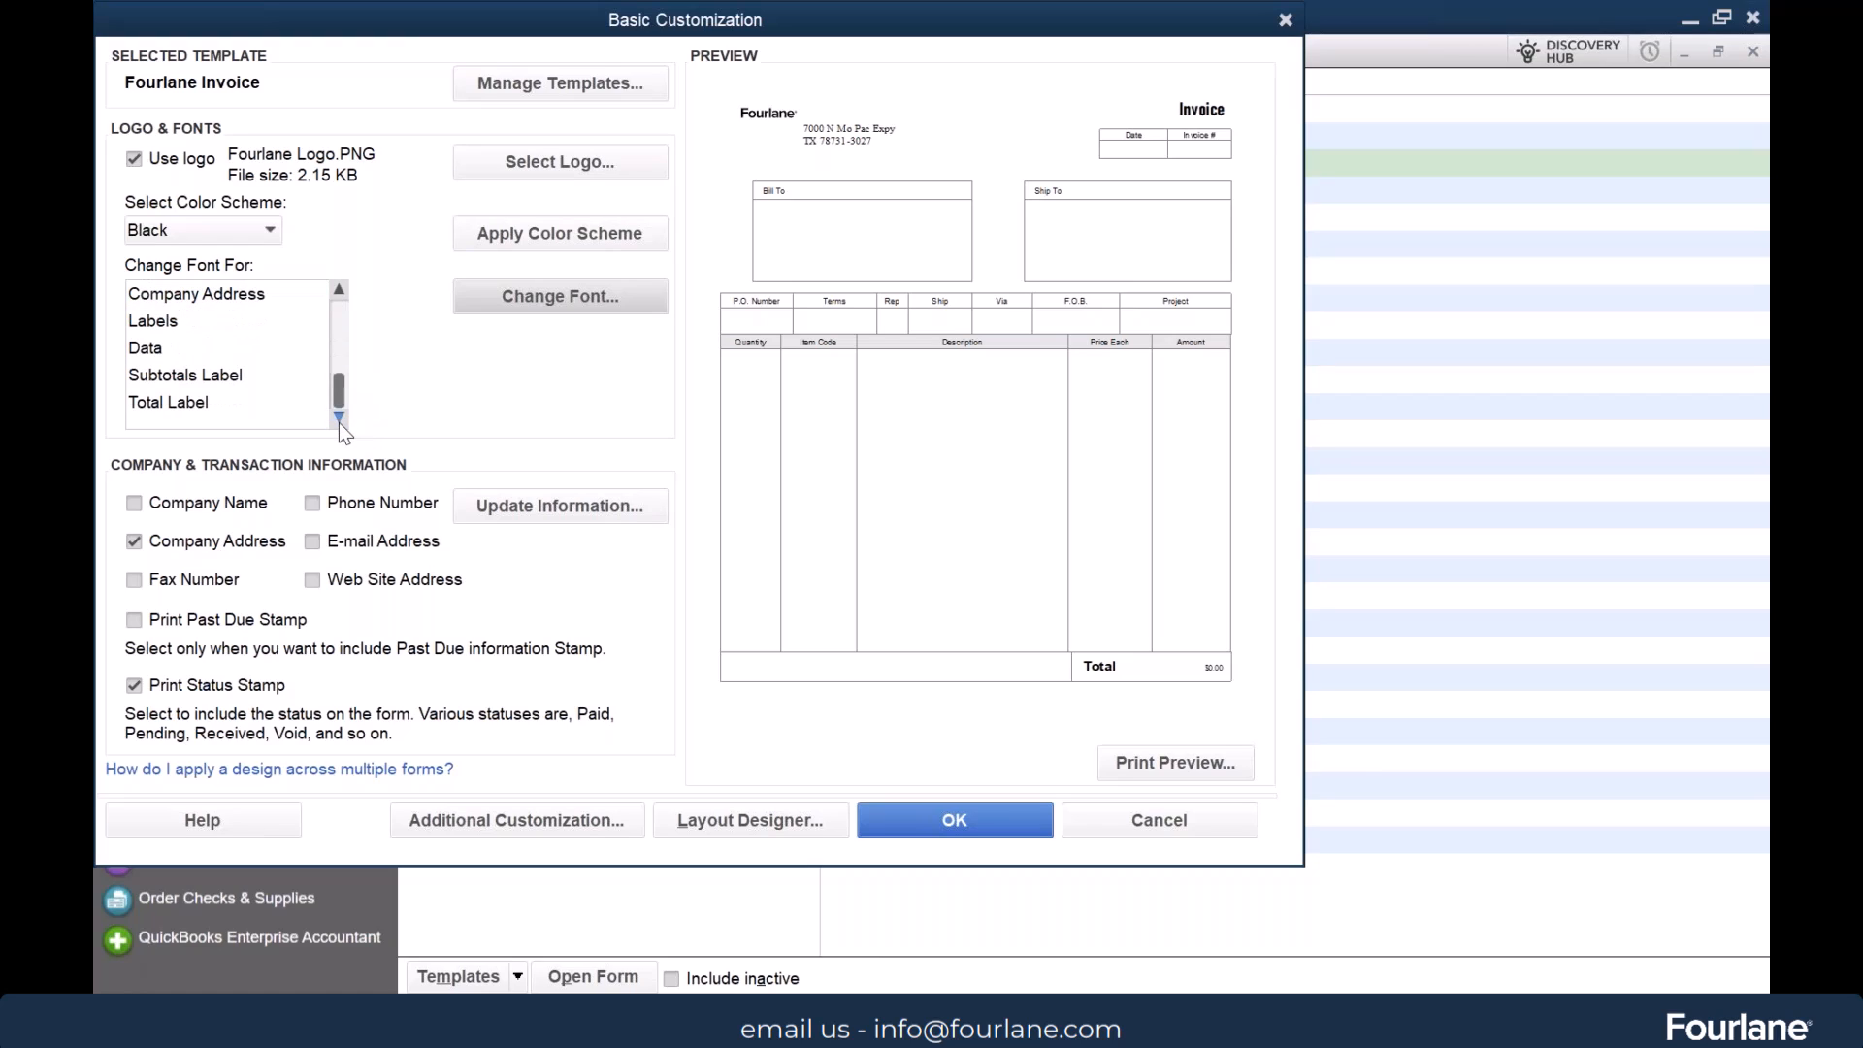
{"action": "left_click_drag", "start_coordinate": [340, 386], "coordinate": [341, 320]}
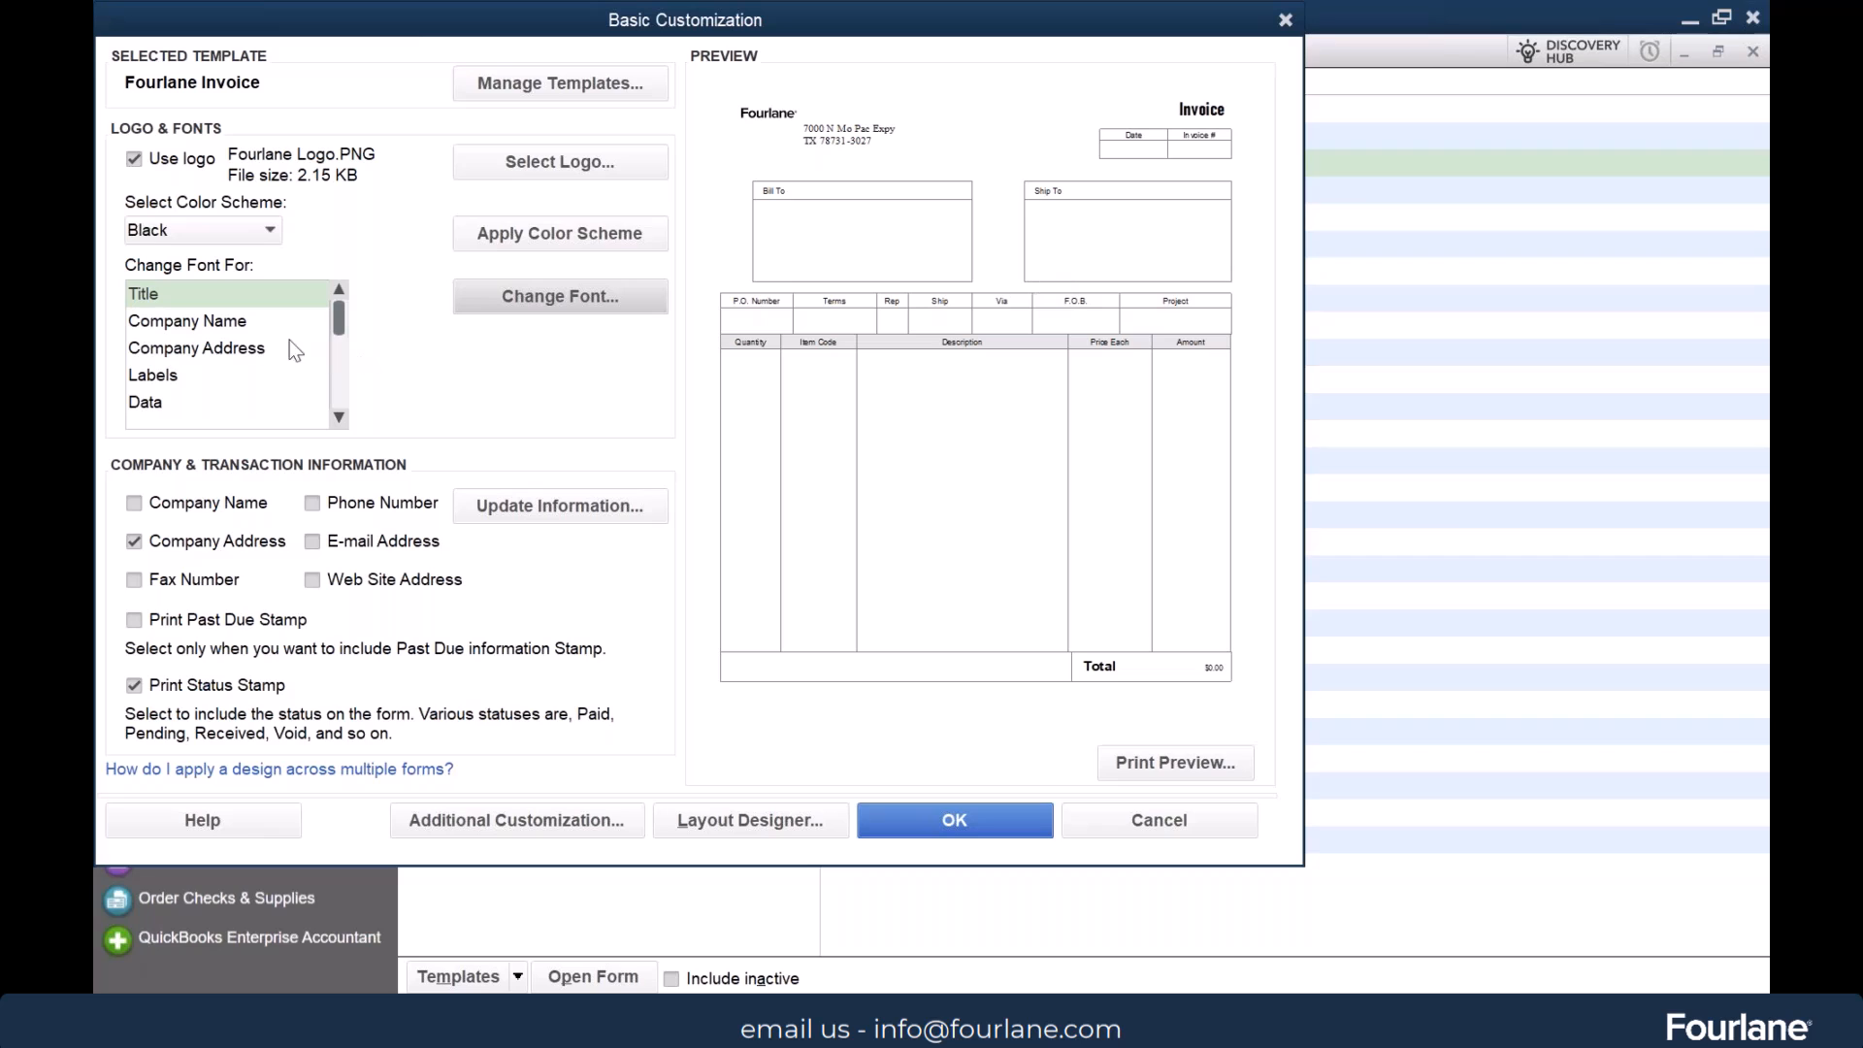
{"action": "left_click", "coordinate": [253, 322]}
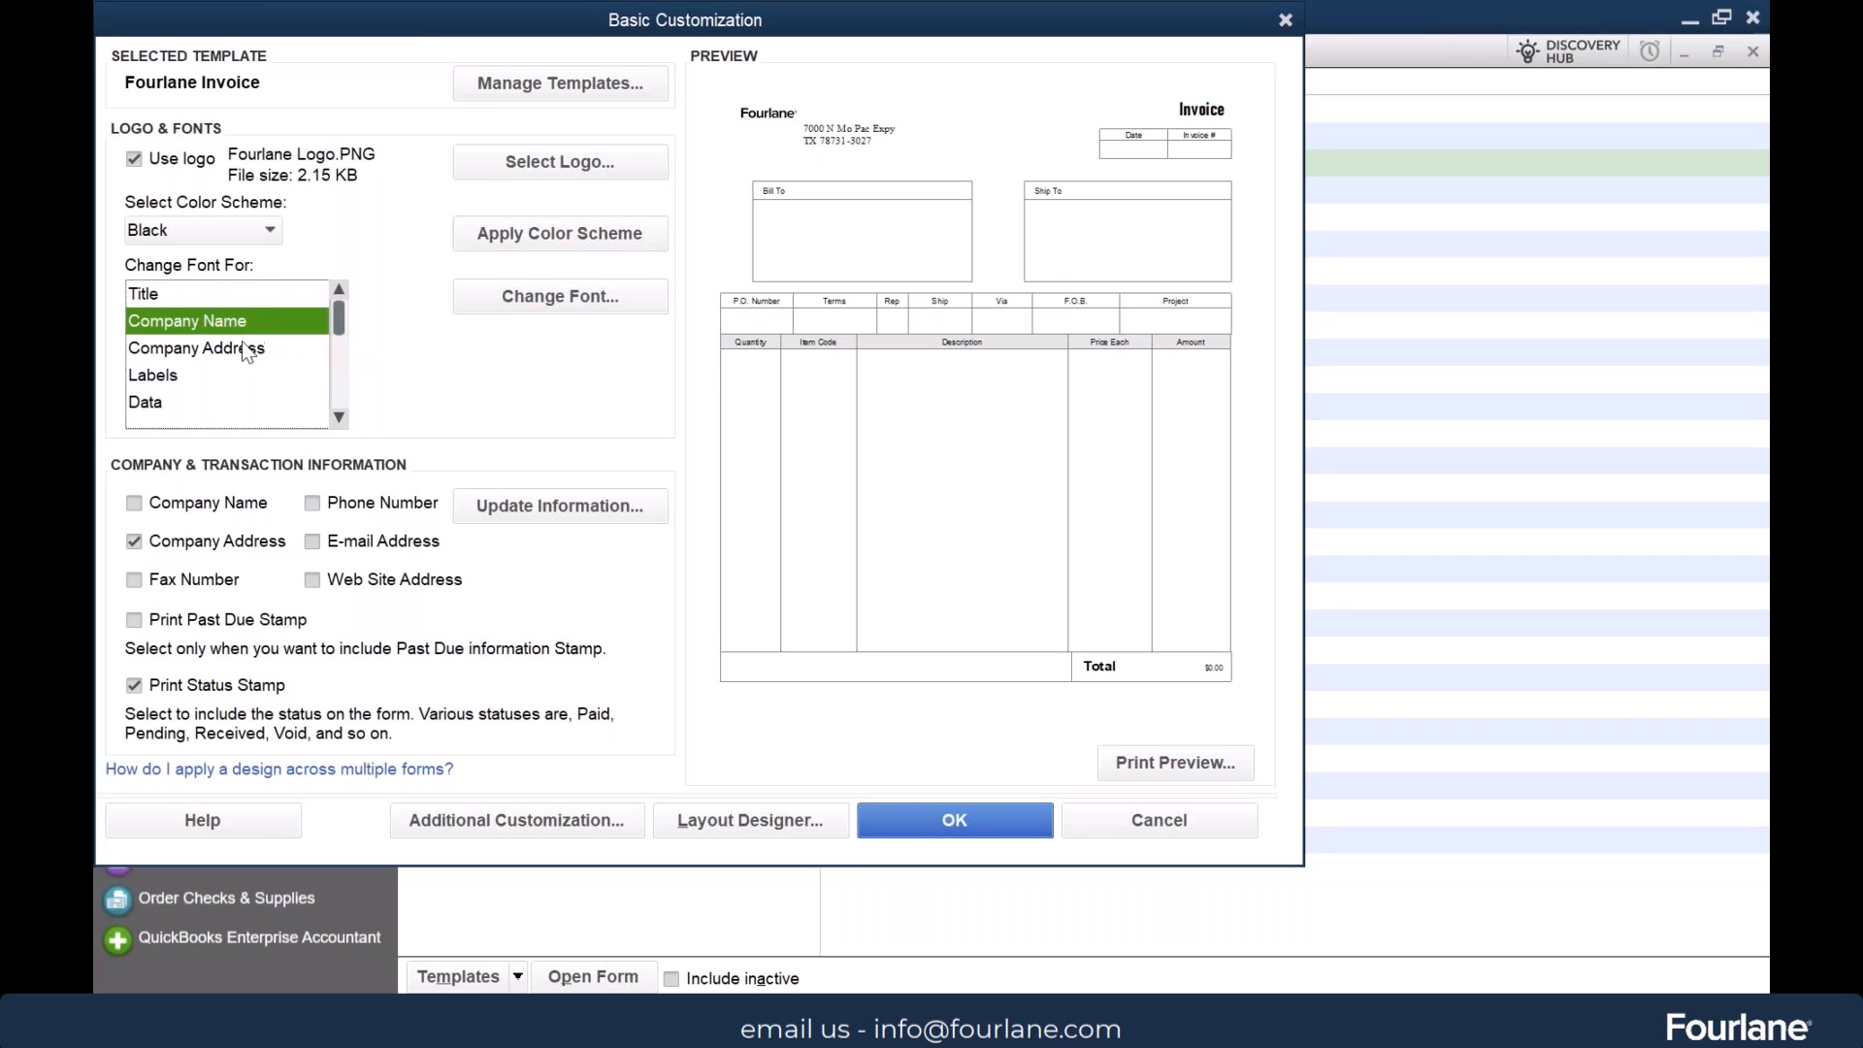
{"action": "left_click", "coordinate": [218, 350]}
{"action": "left_click", "coordinate": [165, 294]}
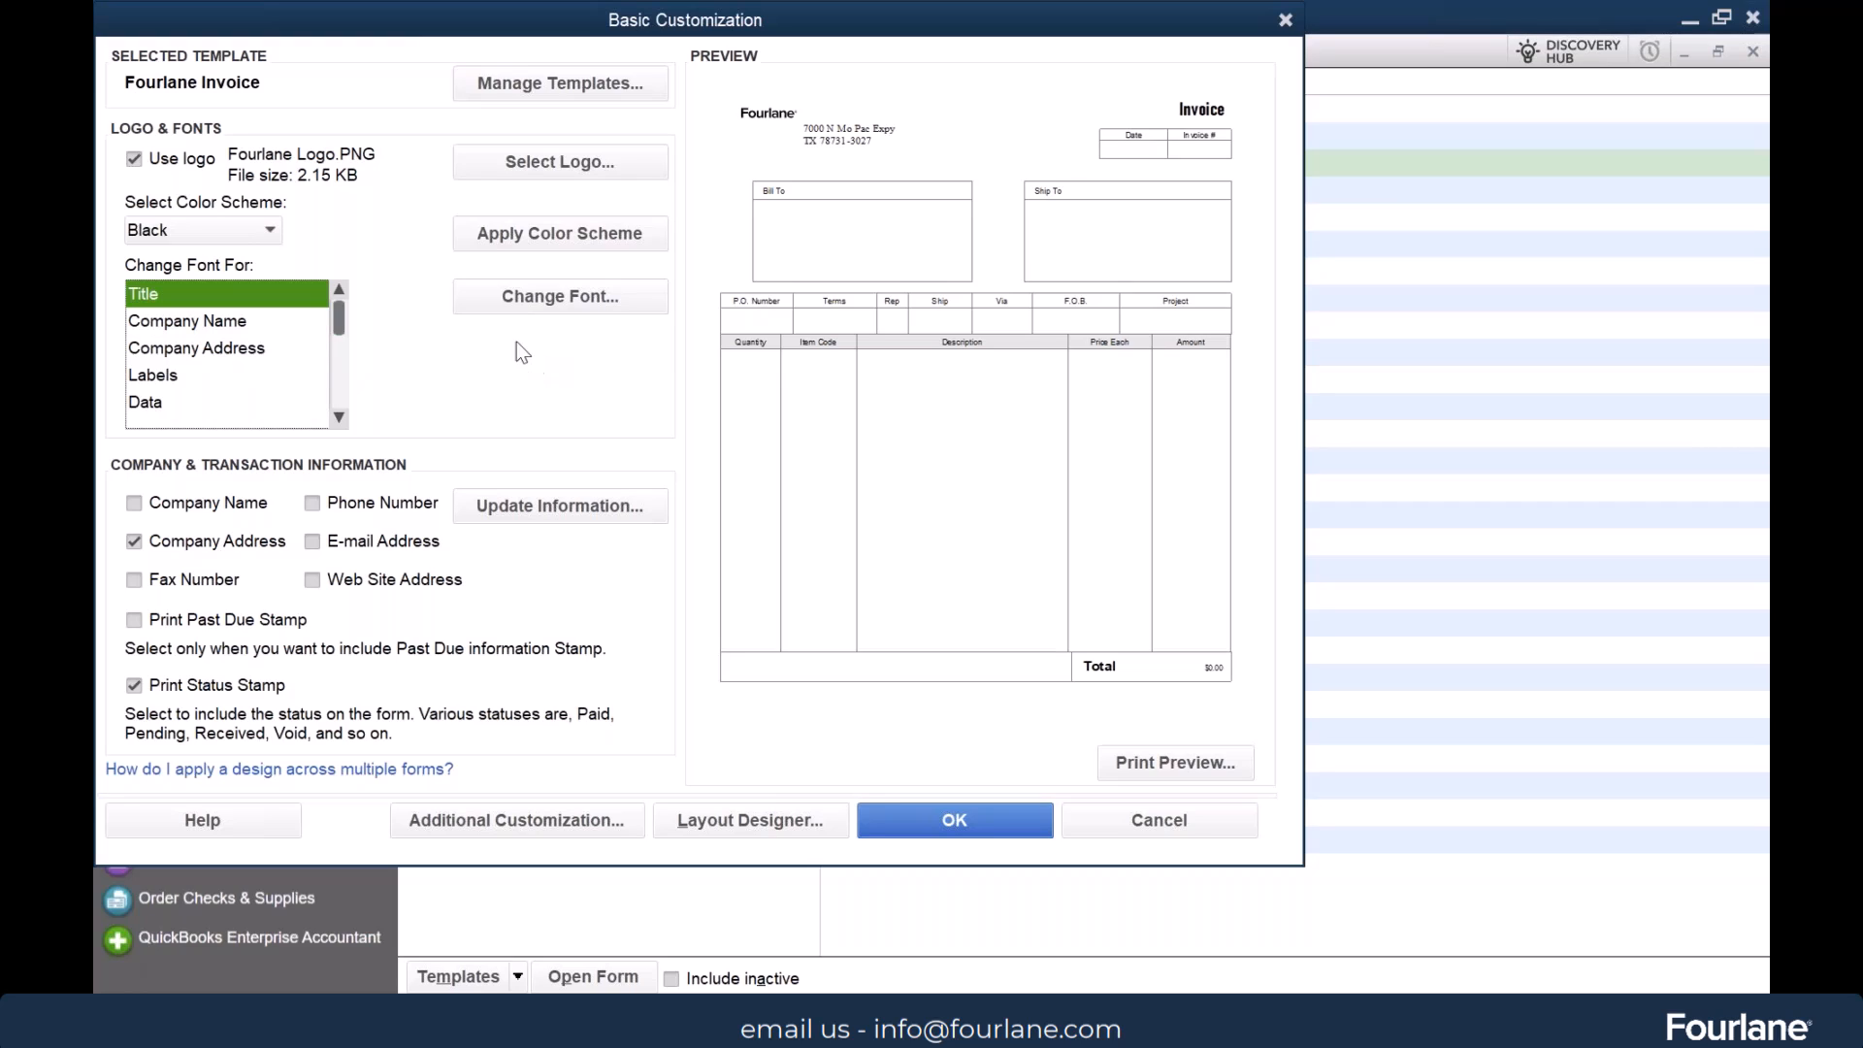
{"action": "left_click", "coordinate": [242, 323]}
{"action": "left_click", "coordinate": [233, 349]}
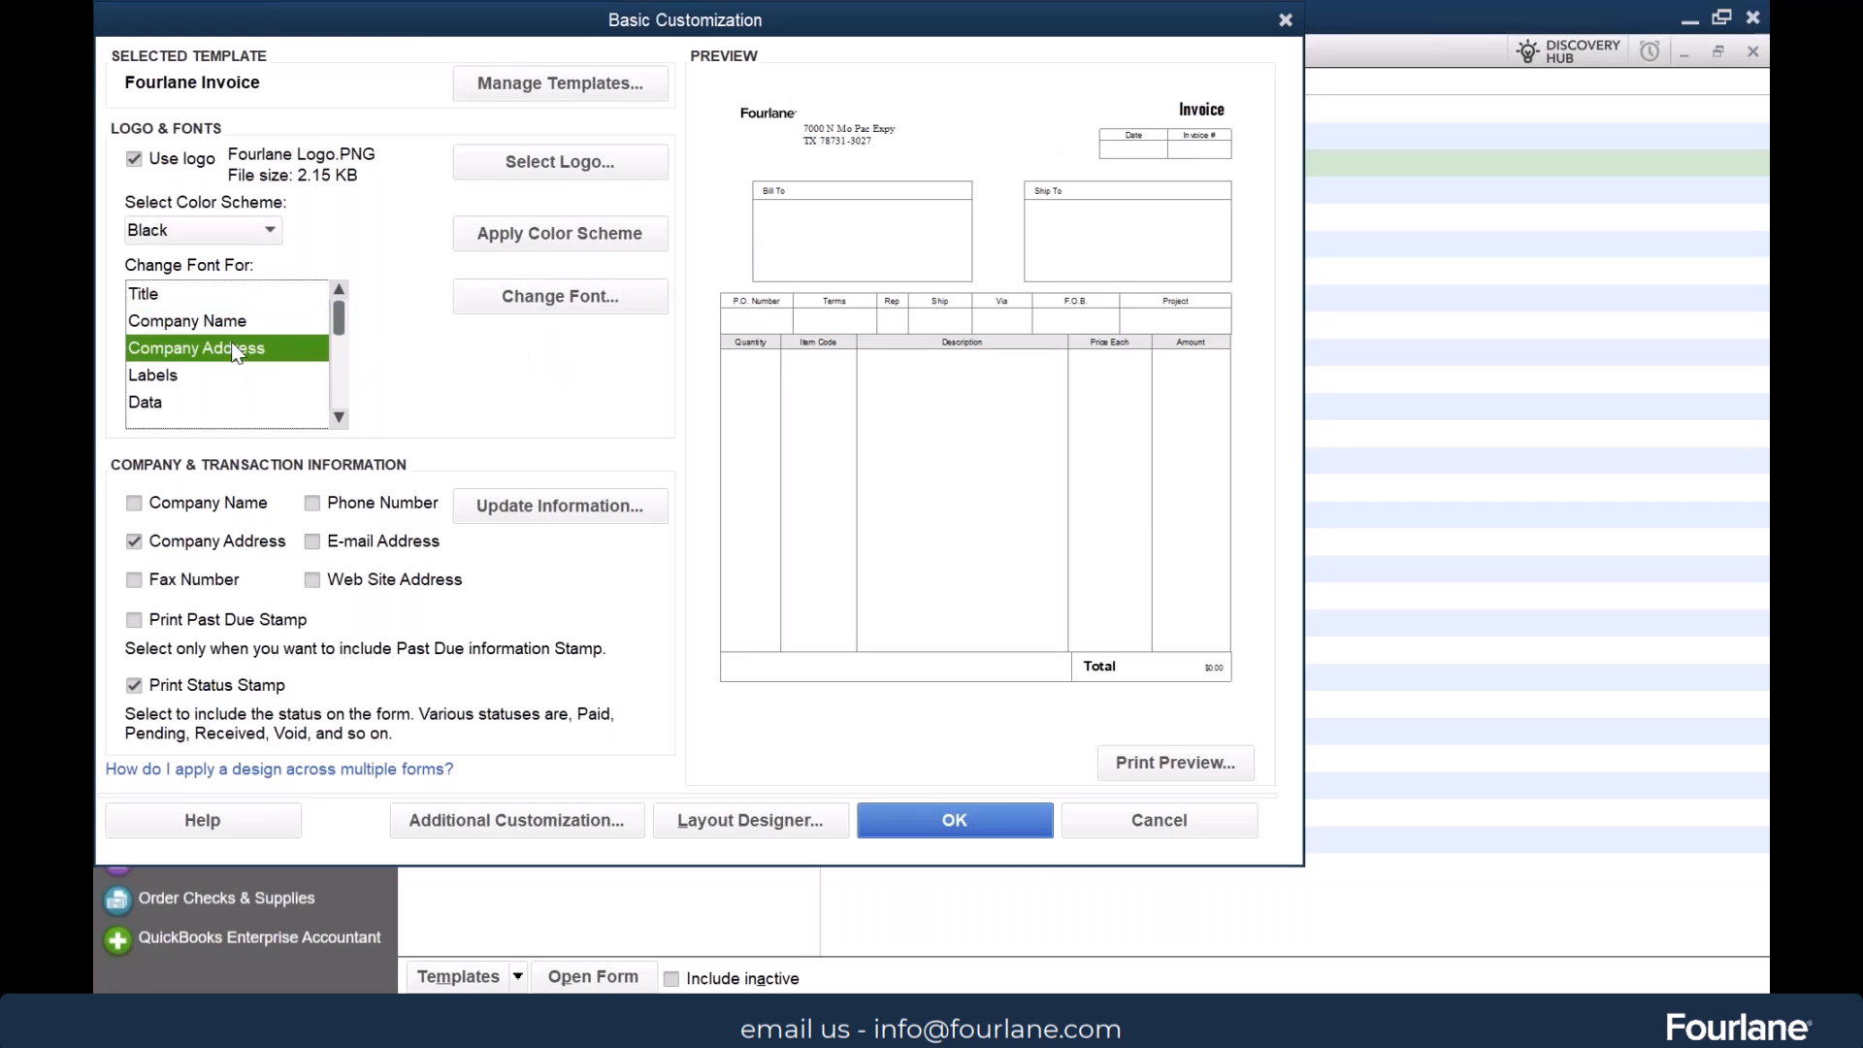
{"action": "left_click", "coordinate": [167, 378]}
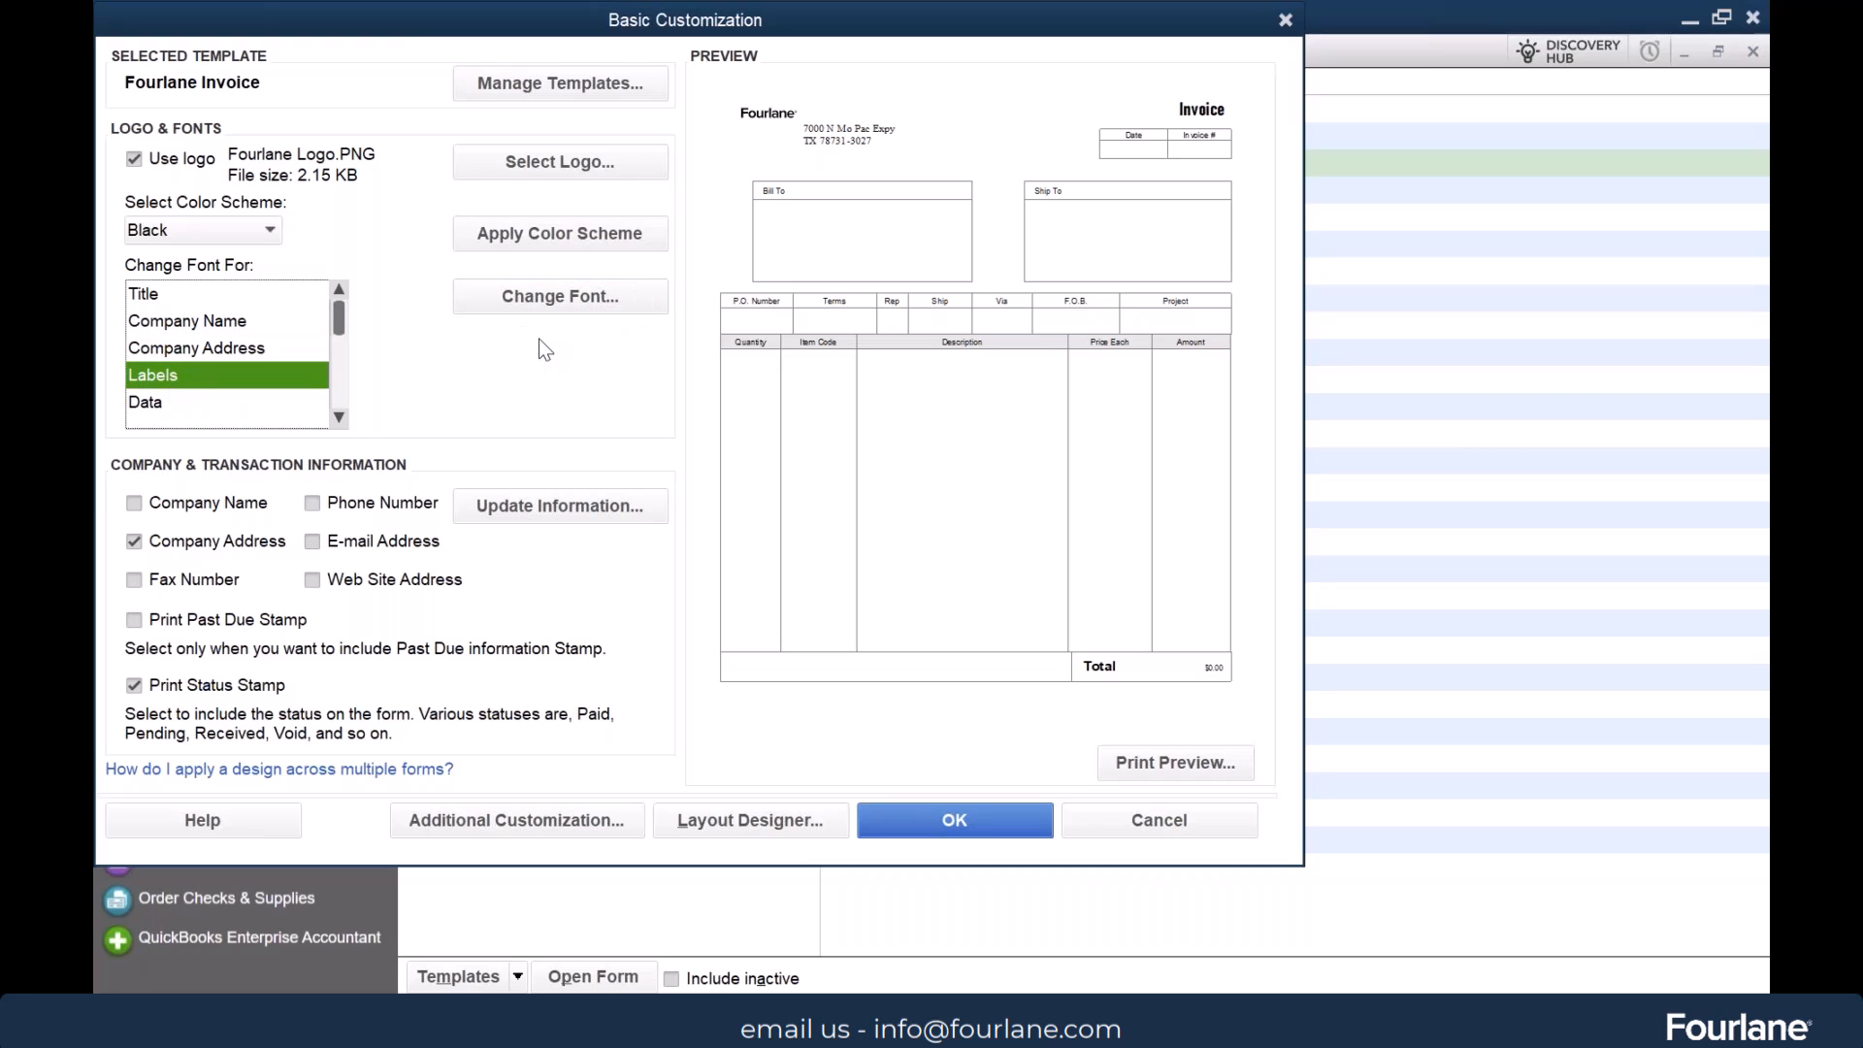
{"action": "left_click", "coordinate": [541, 299]}
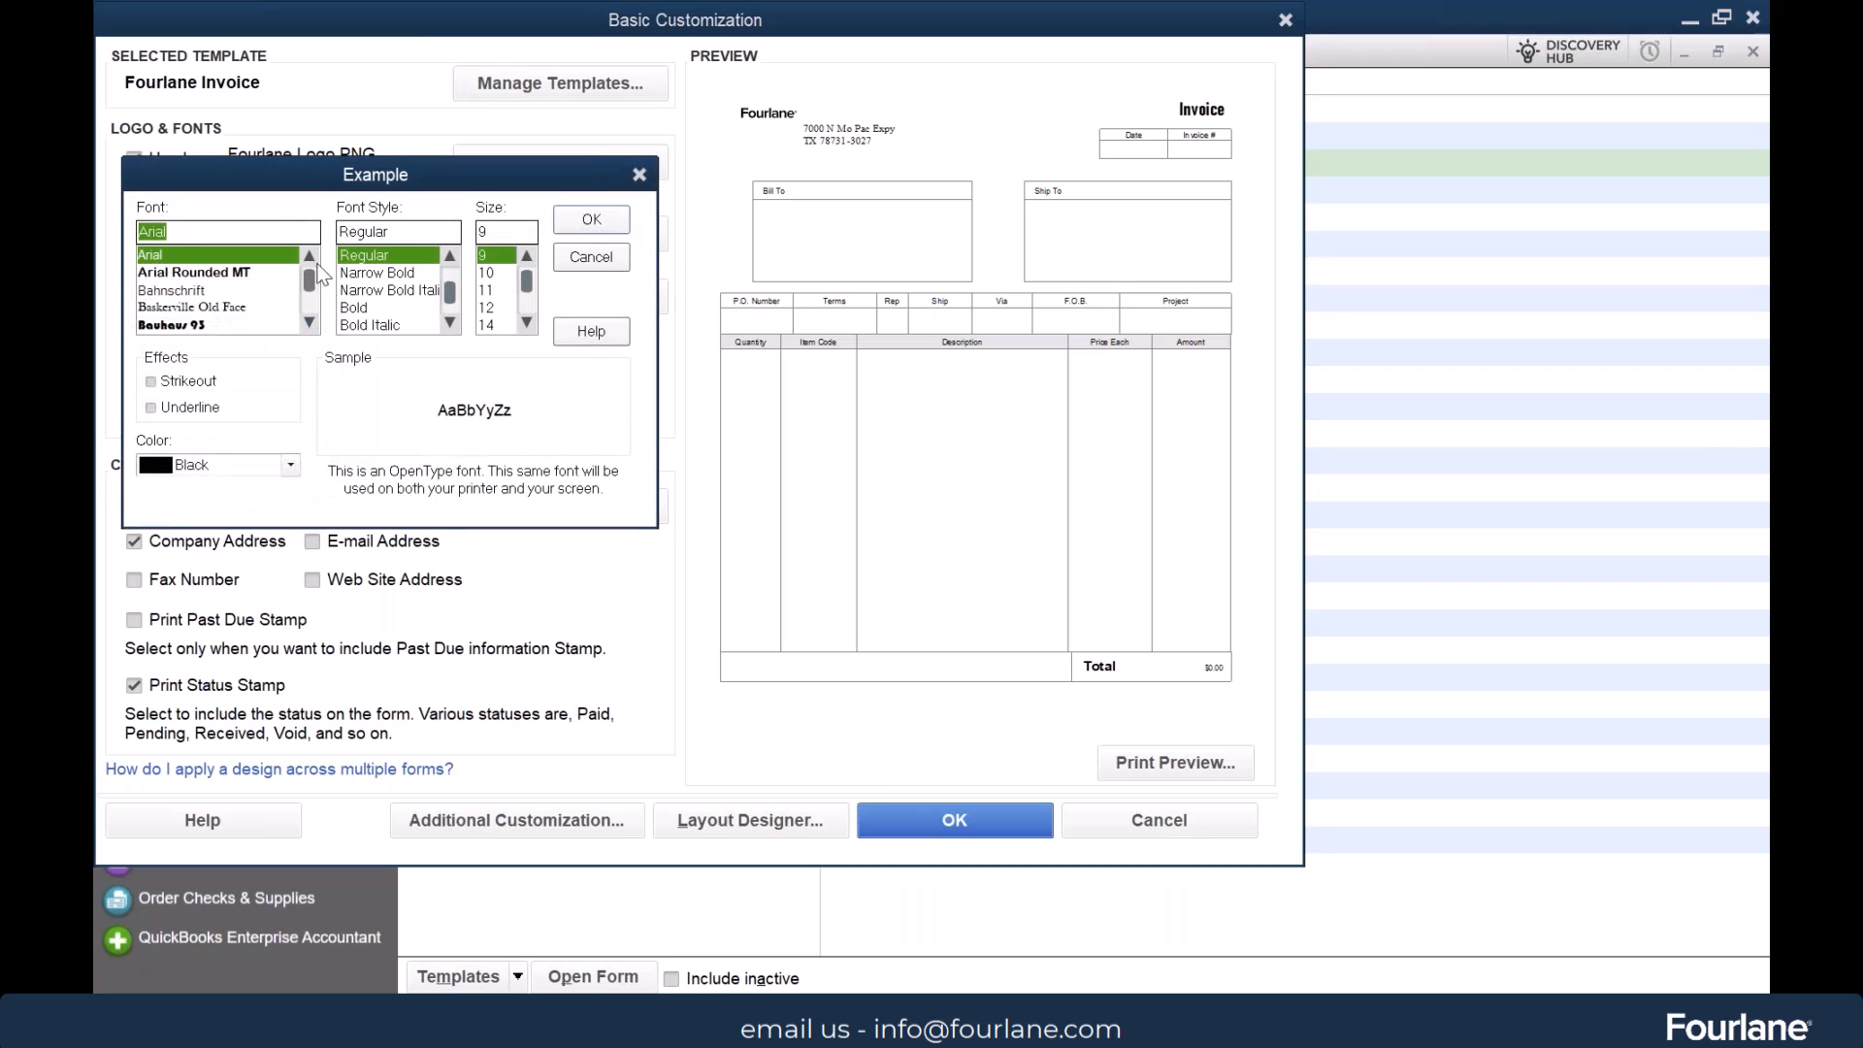
{"action": "left_click", "coordinate": [196, 291]}
{"action": "left_click", "coordinate": [613, 223]}
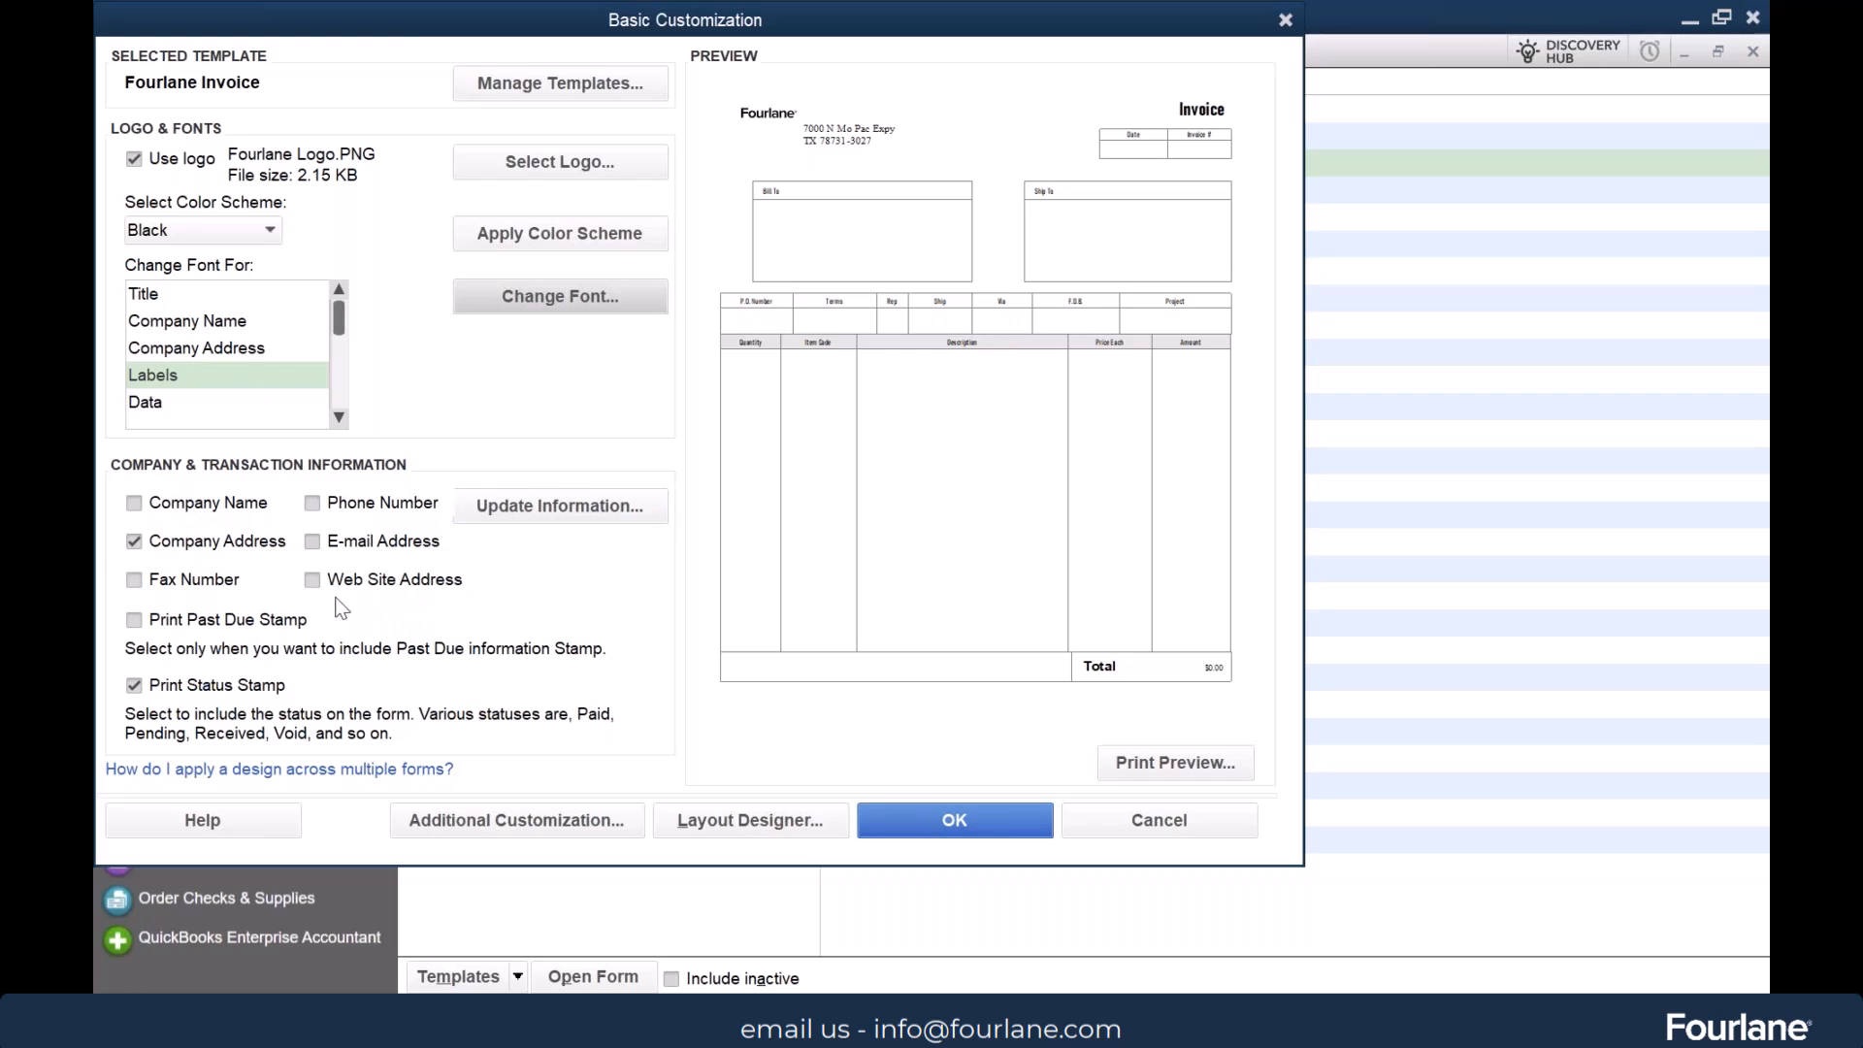
Include the company name and phone number on the invoice template
{"action": "left_click", "coordinate": [188, 502]}
{"action": "left_click", "coordinate": [1075, 454]}
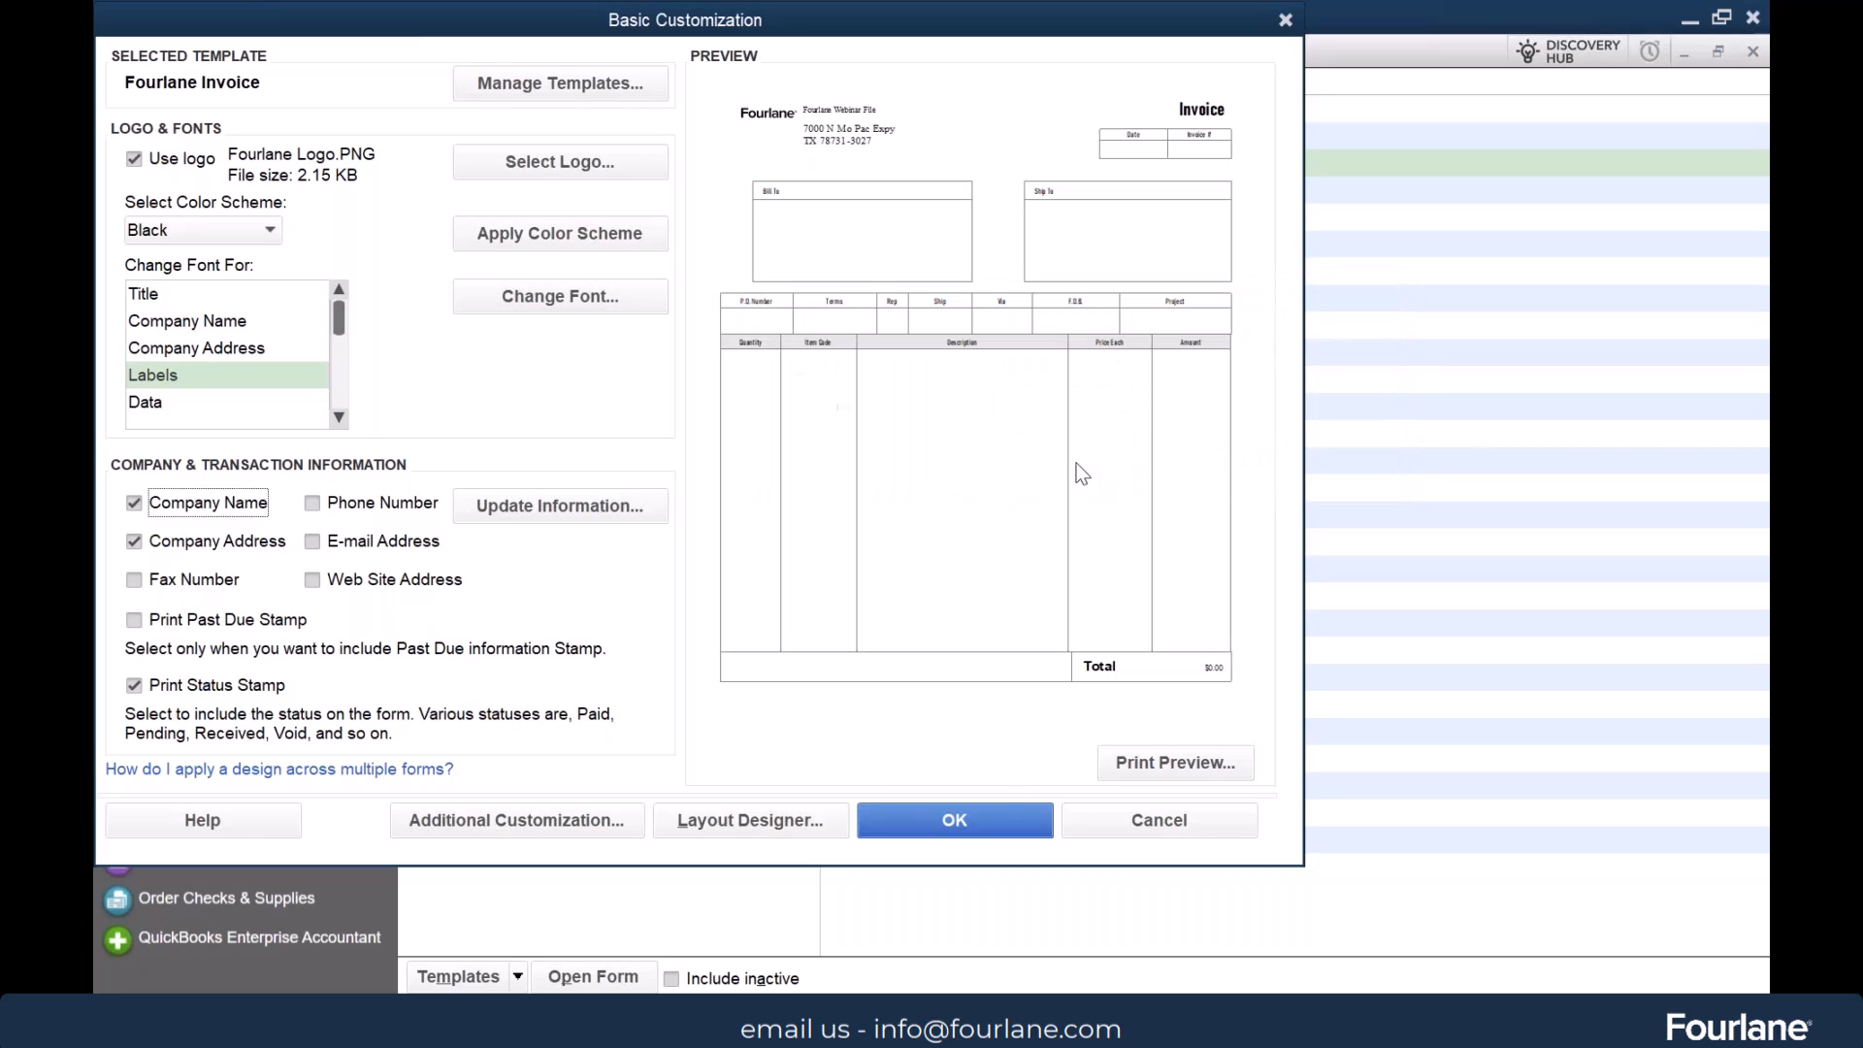
{"action": "left_click", "coordinate": [311, 502]}
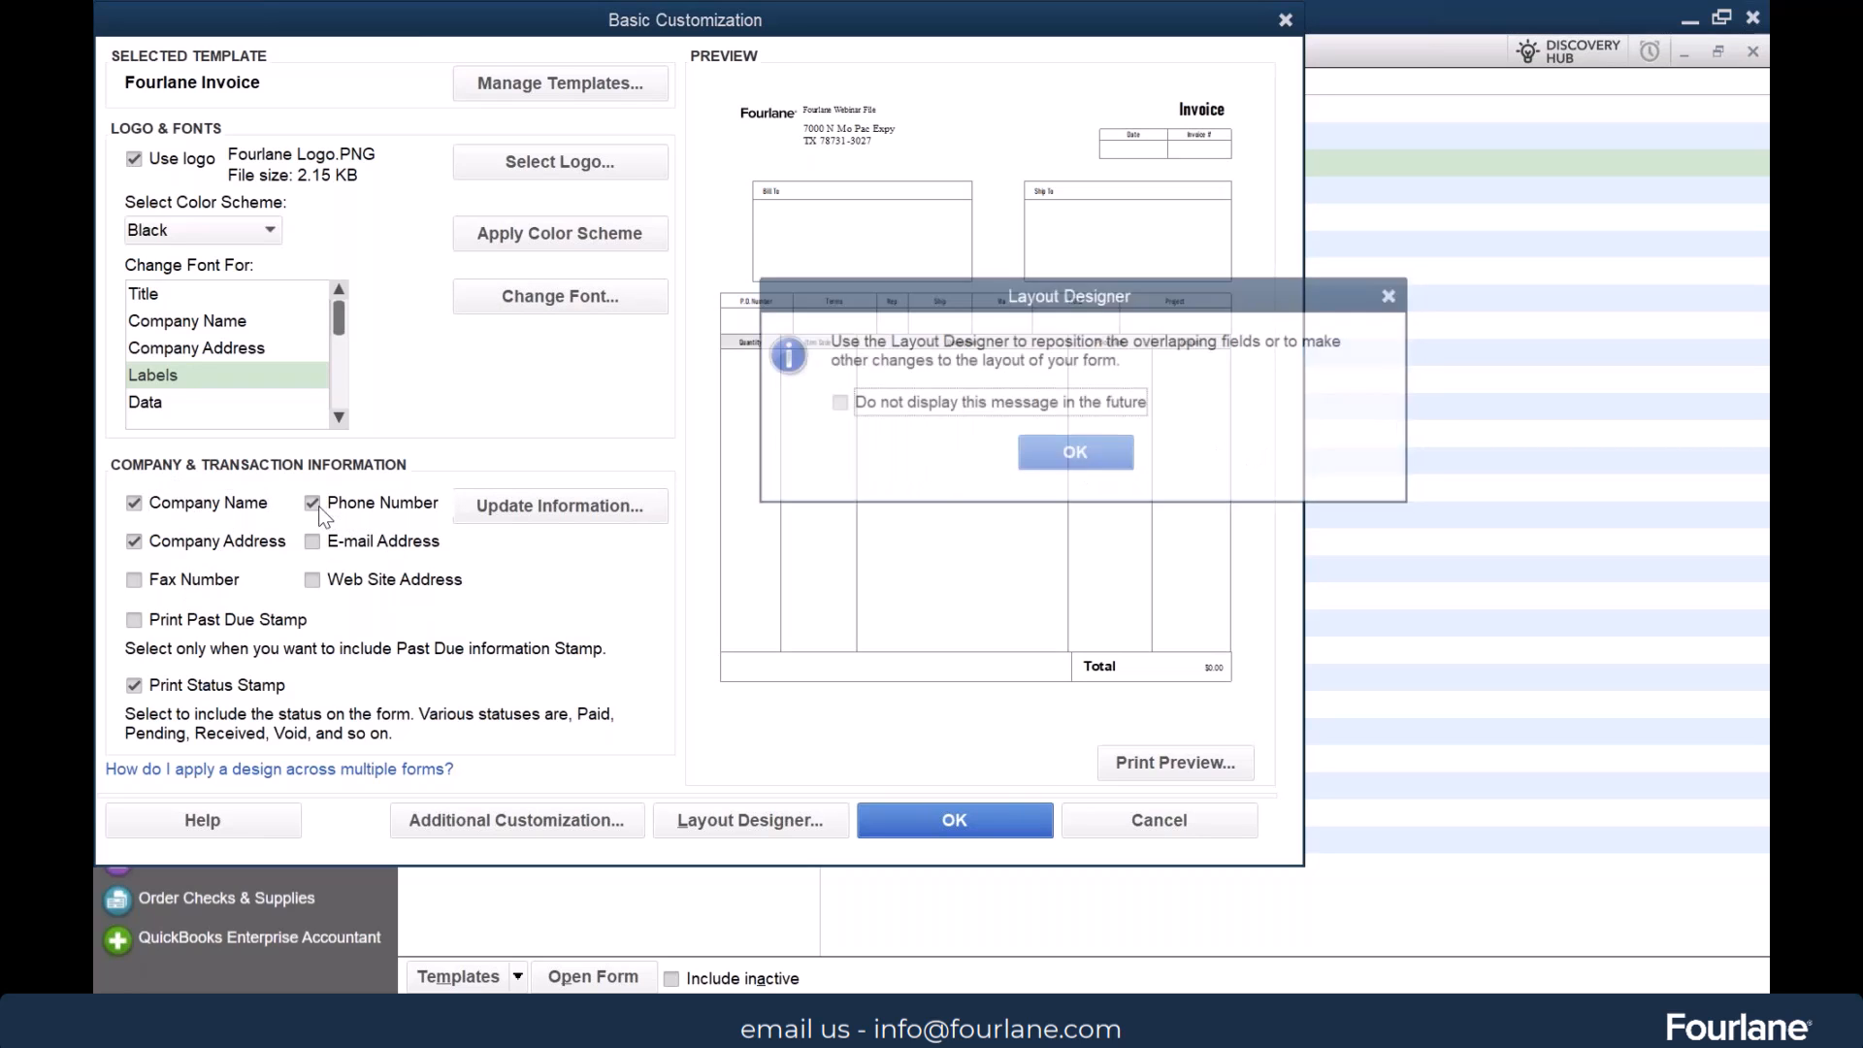
{"action": "left_click", "coordinate": [1069, 444]}
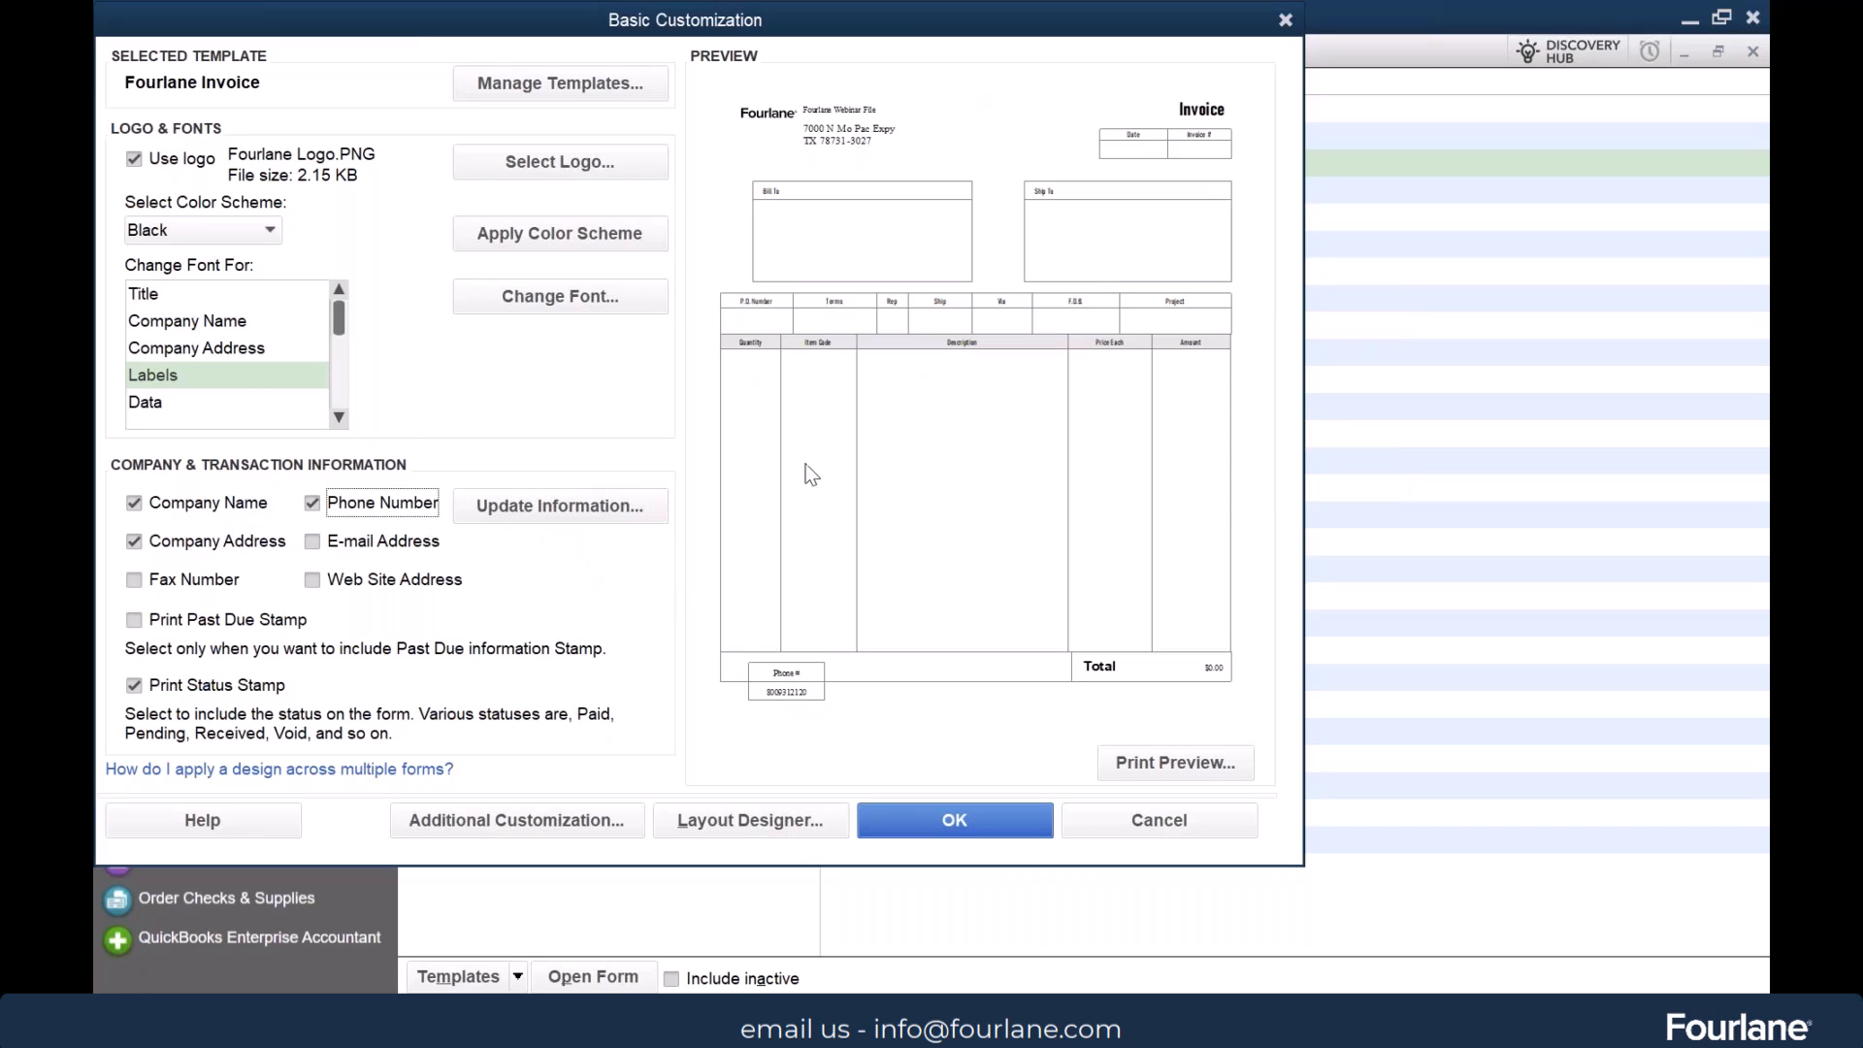
Review the company's contact information from the template customization, and leave both without saving
{"action": "left_click", "coordinate": [599, 500]}
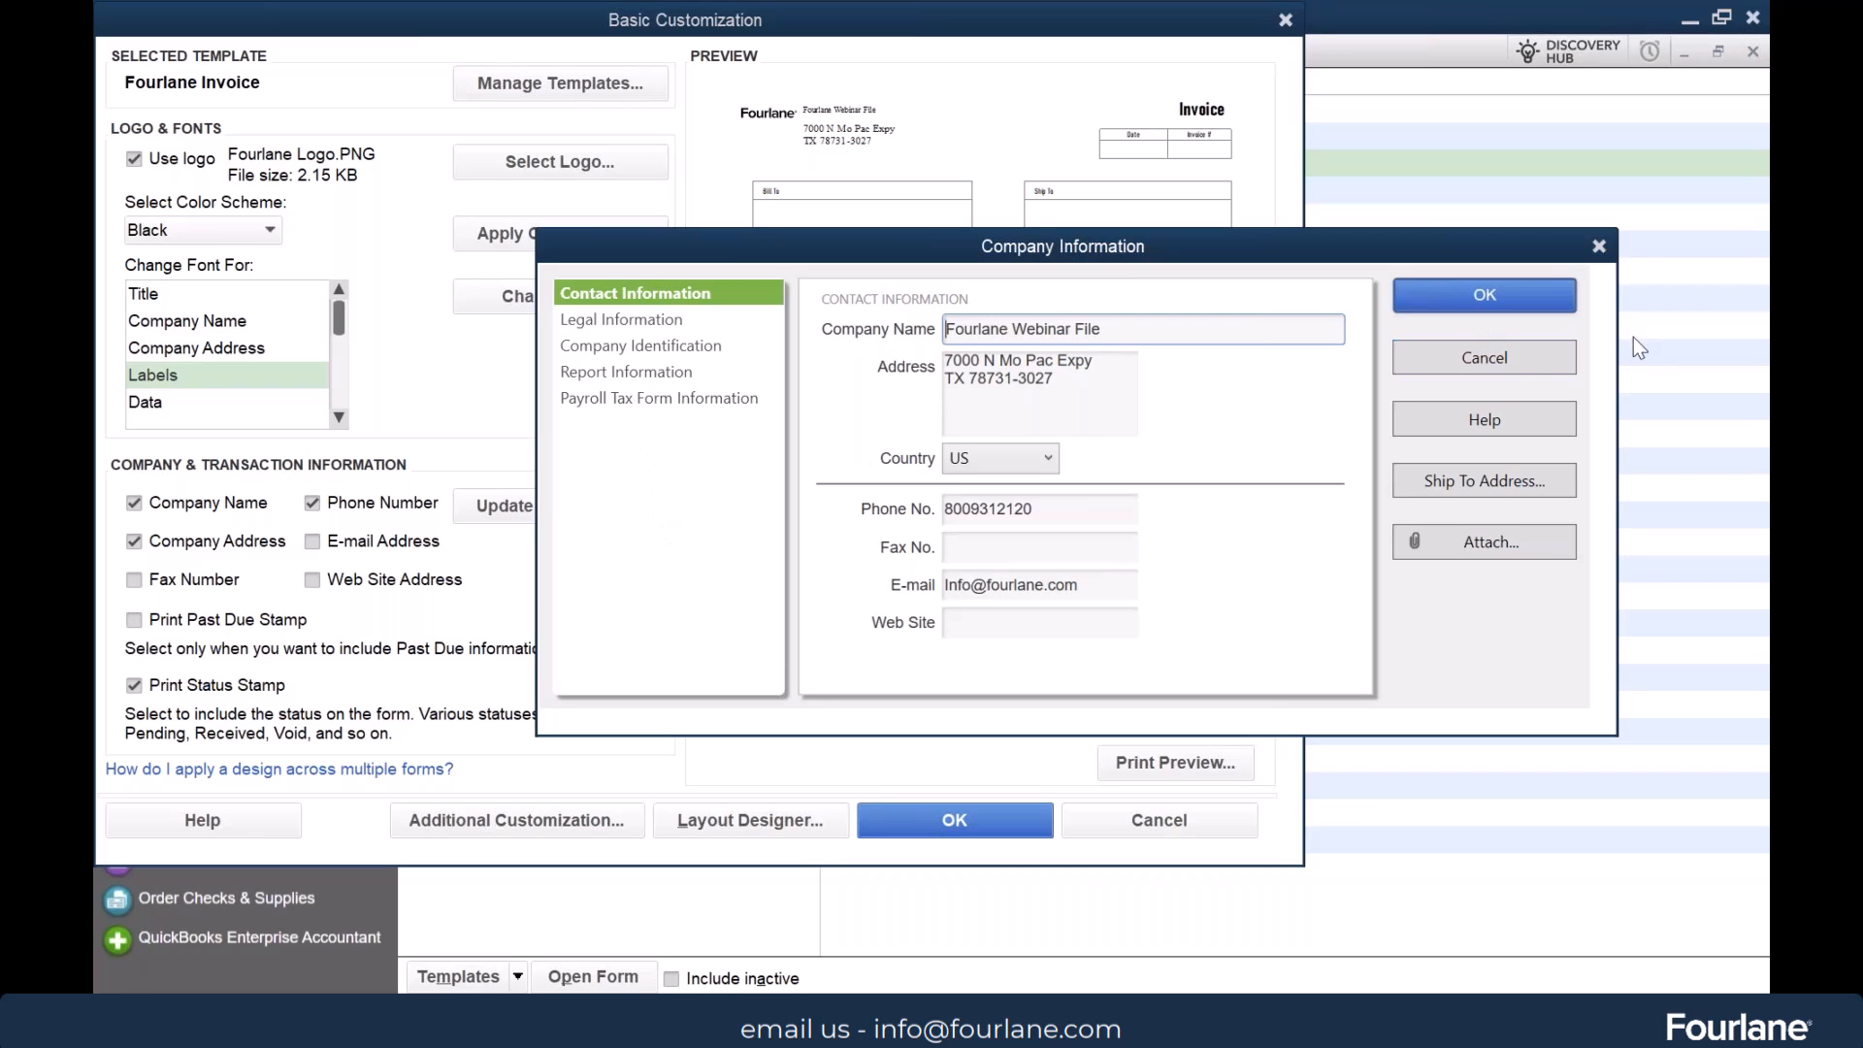
{"action": "left_click", "coordinate": [1526, 359]}
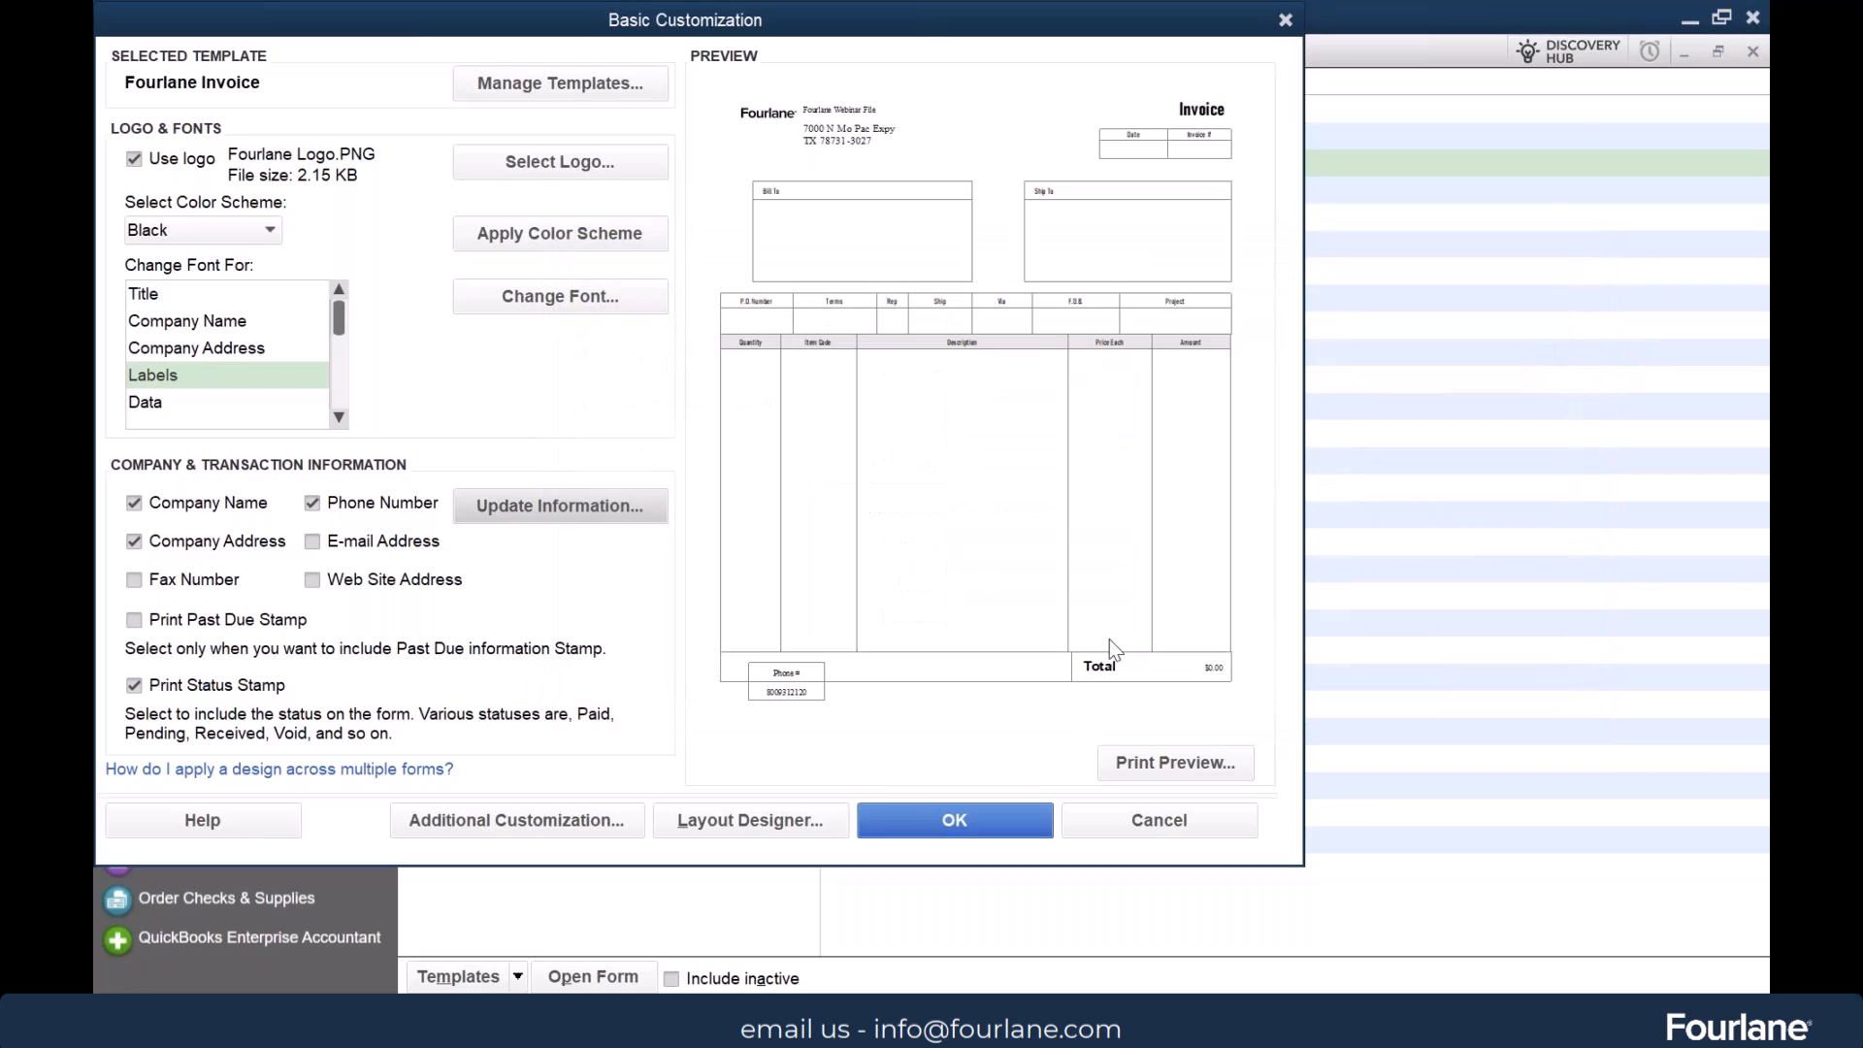
{"action": "left_click", "coordinate": [1164, 825]}
View the contact information in the company file's own company settings and leave it without saving changes
{"action": "left_click", "coordinate": [506, 53]}
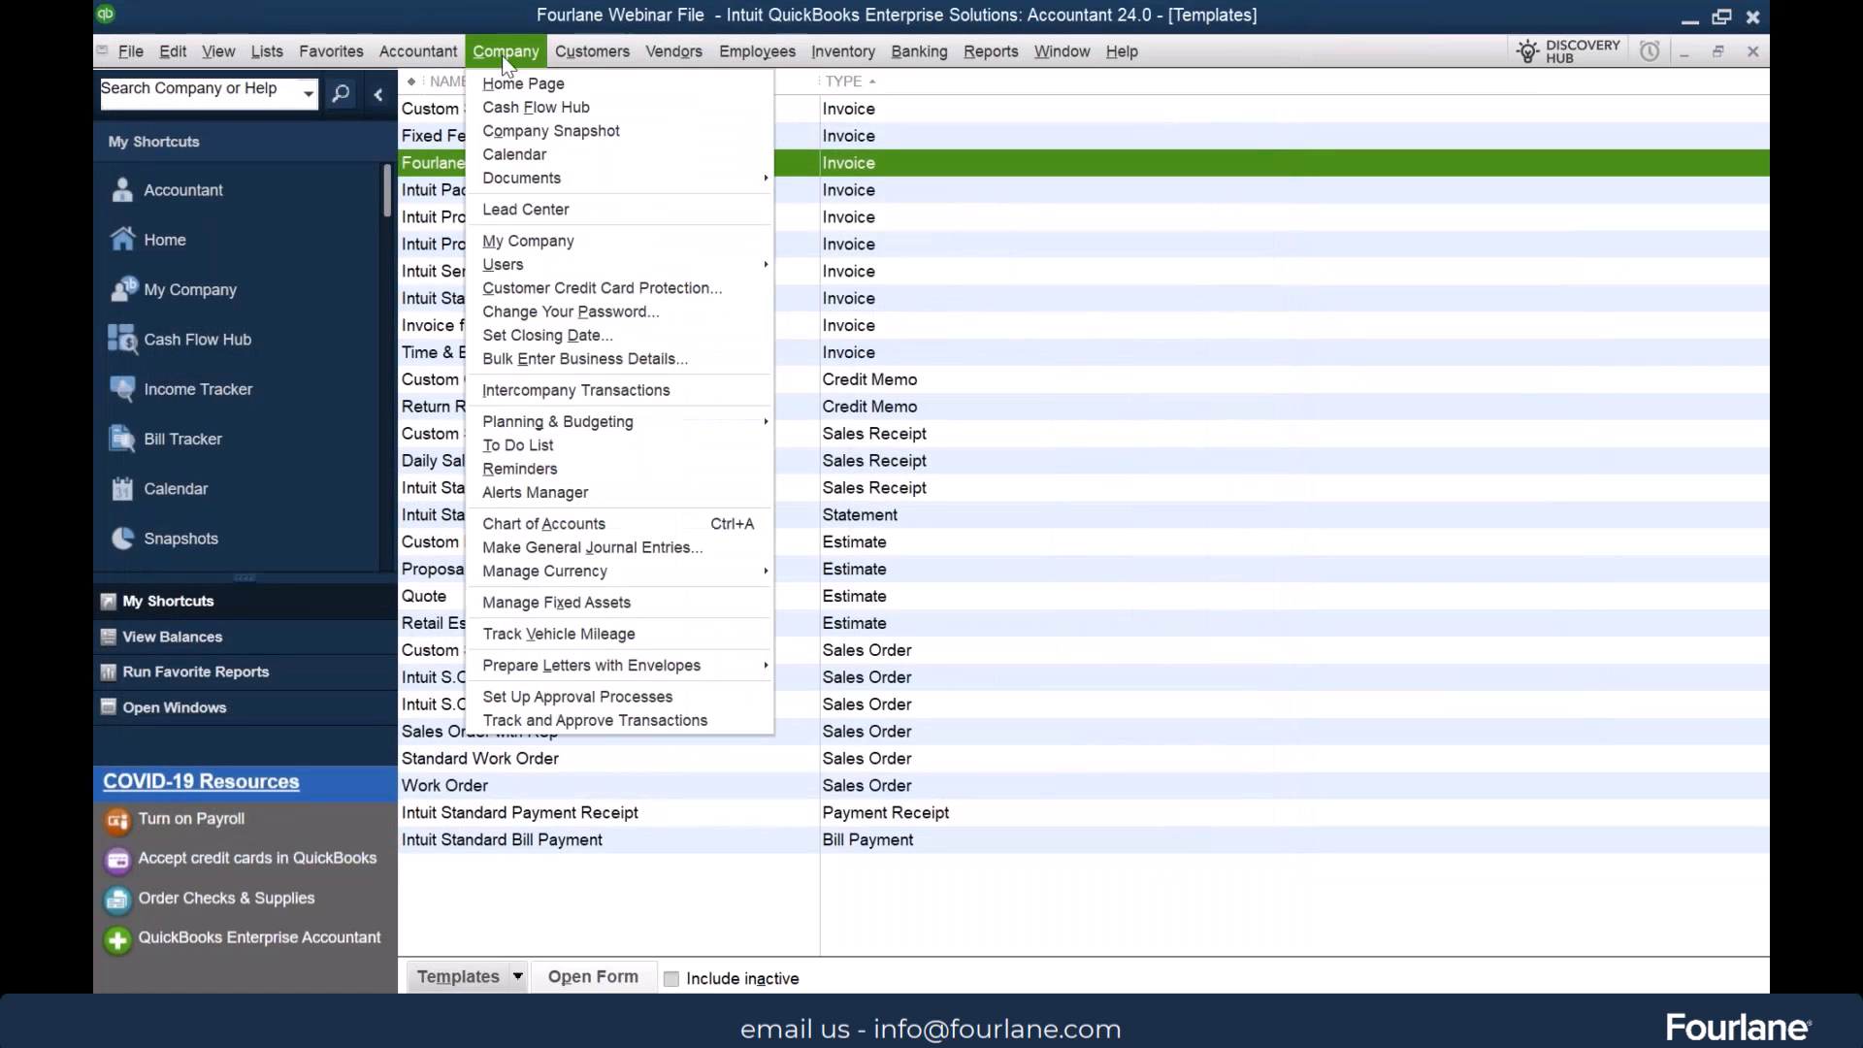
{"action": "left_click", "coordinate": [546, 242]}
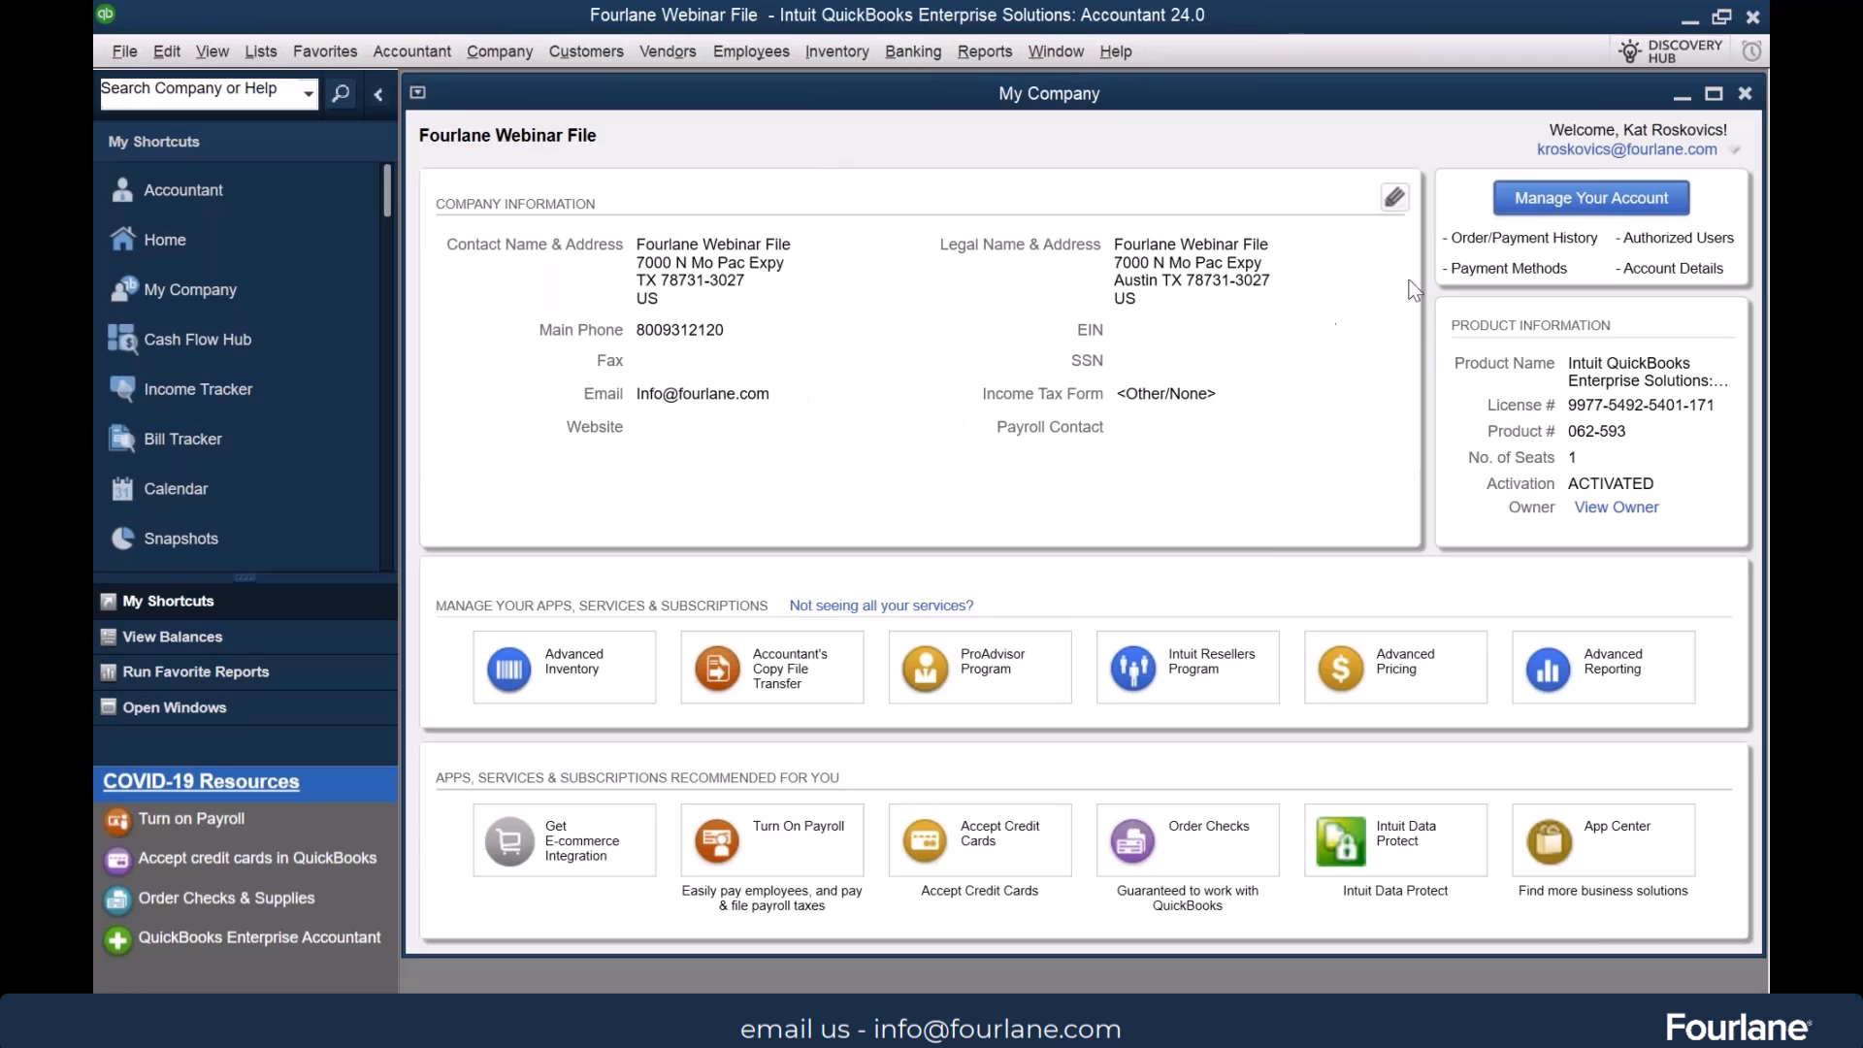
{"action": "left_click", "coordinate": [1395, 198]}
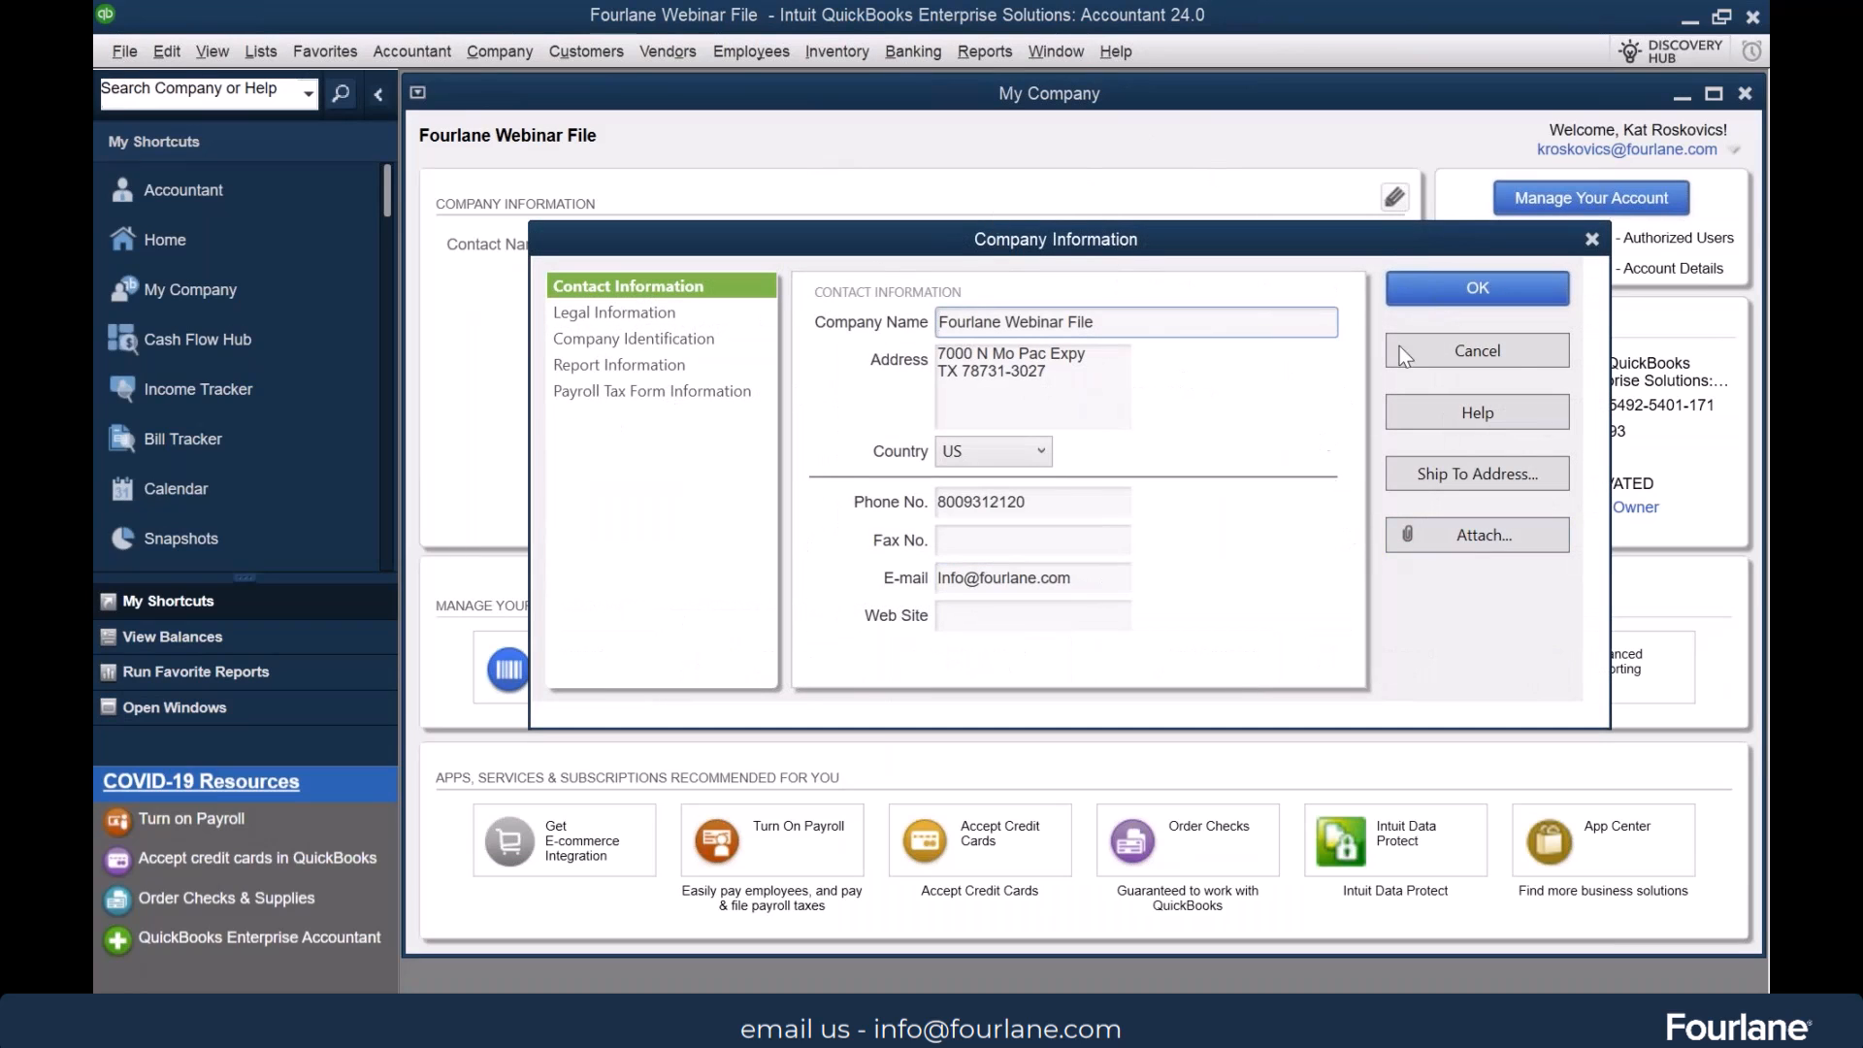
{"action": "left_click", "coordinate": [1515, 351]}
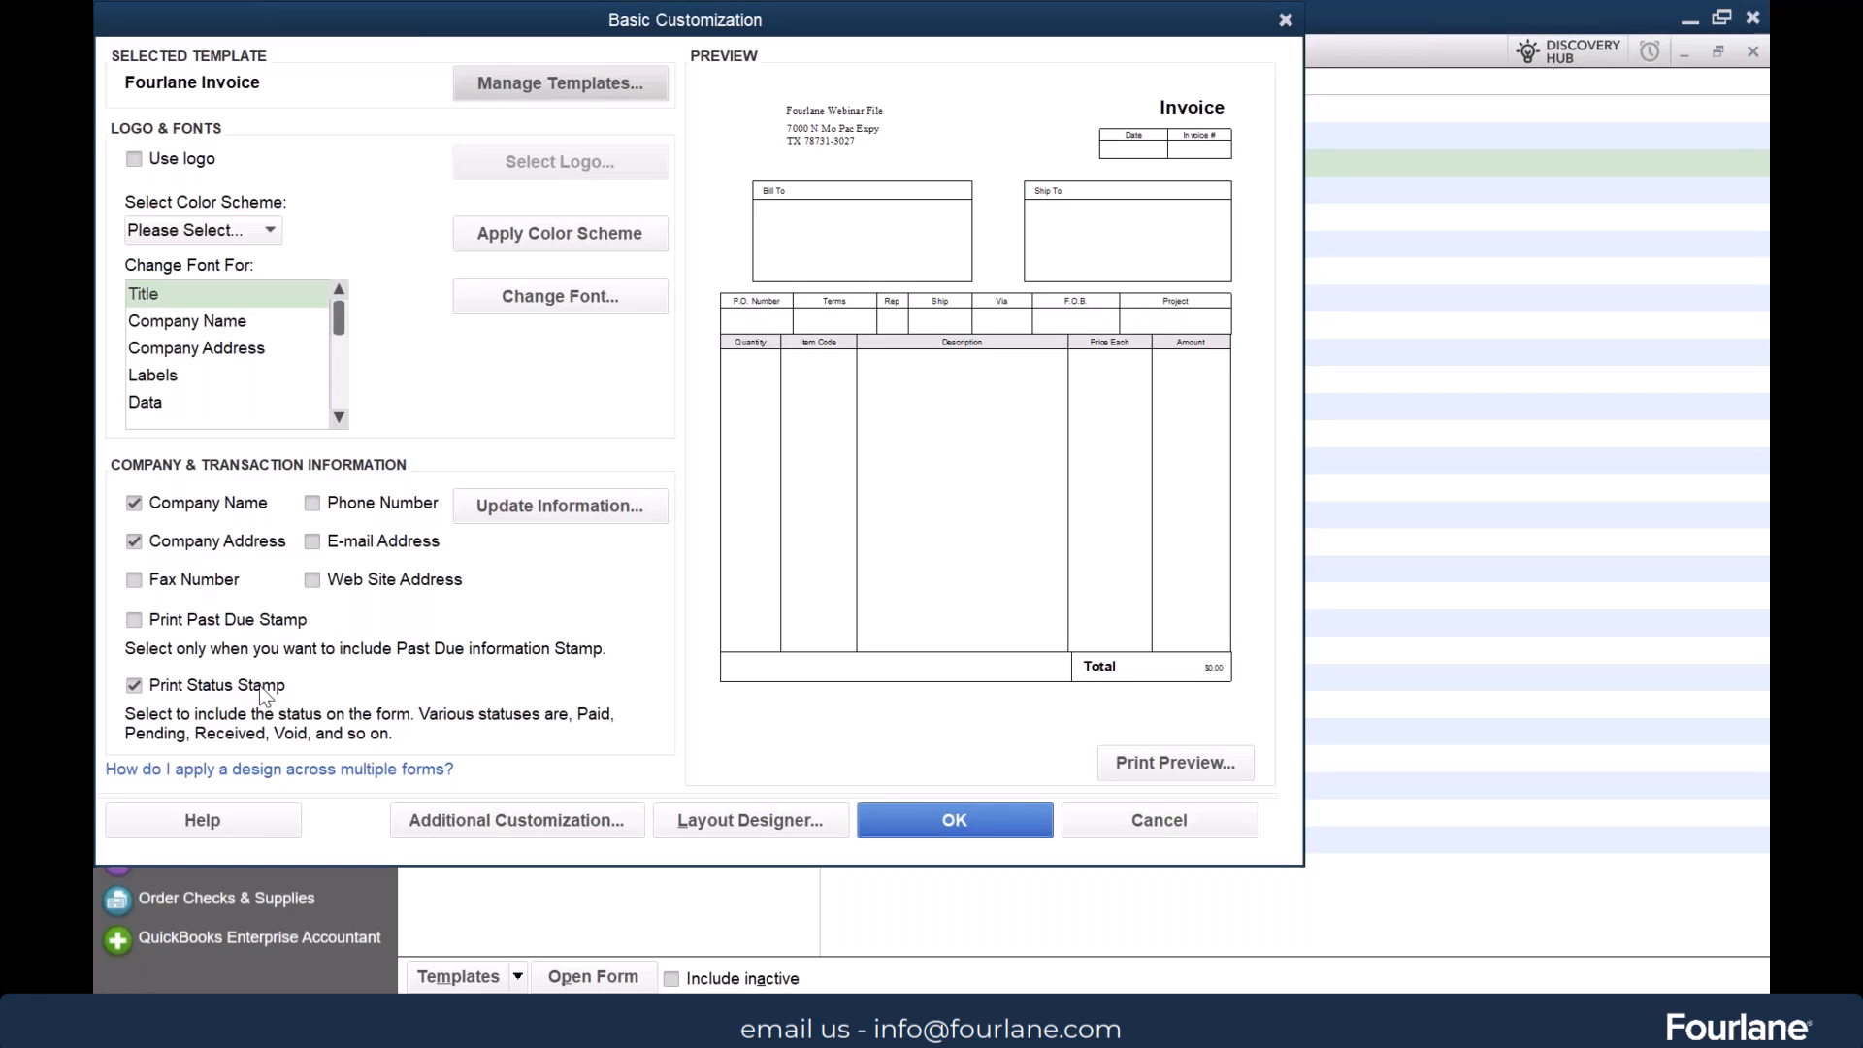
Try the Print Past Due Stamp option on the Fourlane Invoice template
{"action": "left_click", "coordinate": [135, 620]}
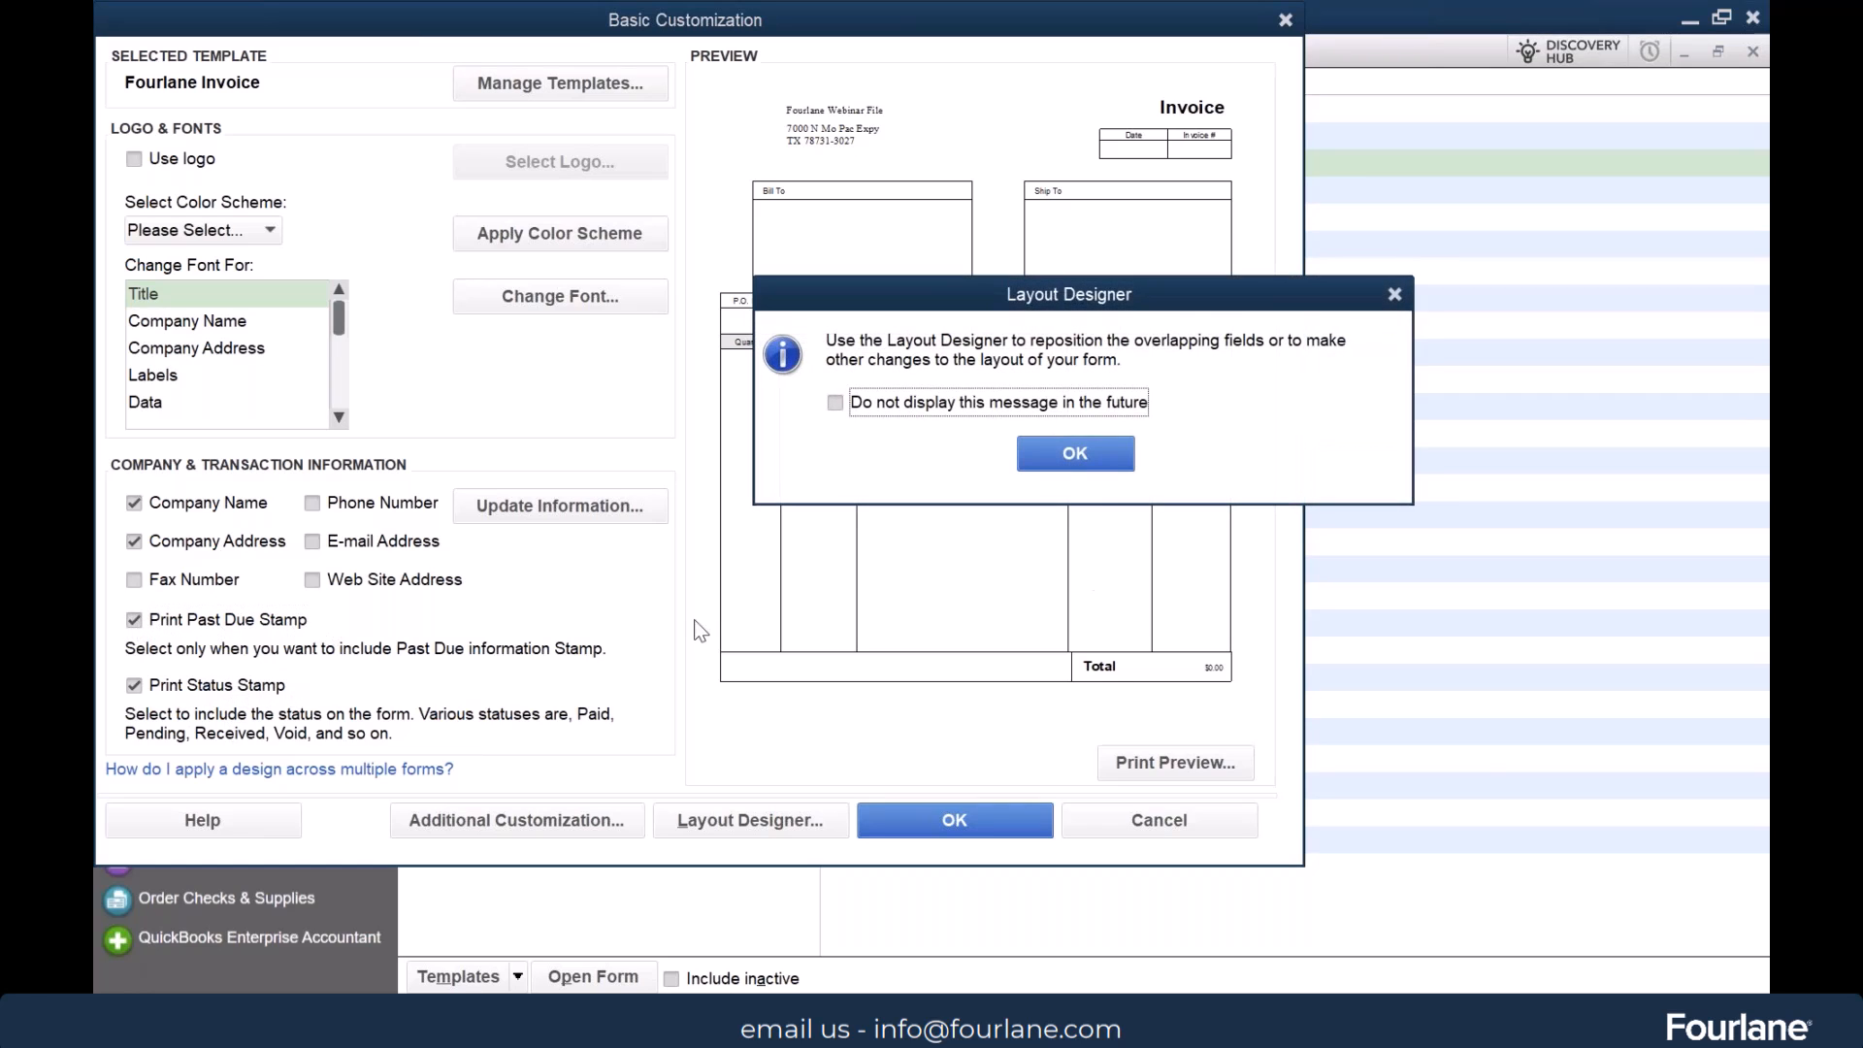
{"action": "left_click", "coordinate": [1071, 461]}
{"action": "left_click", "coordinate": [1085, 459]}
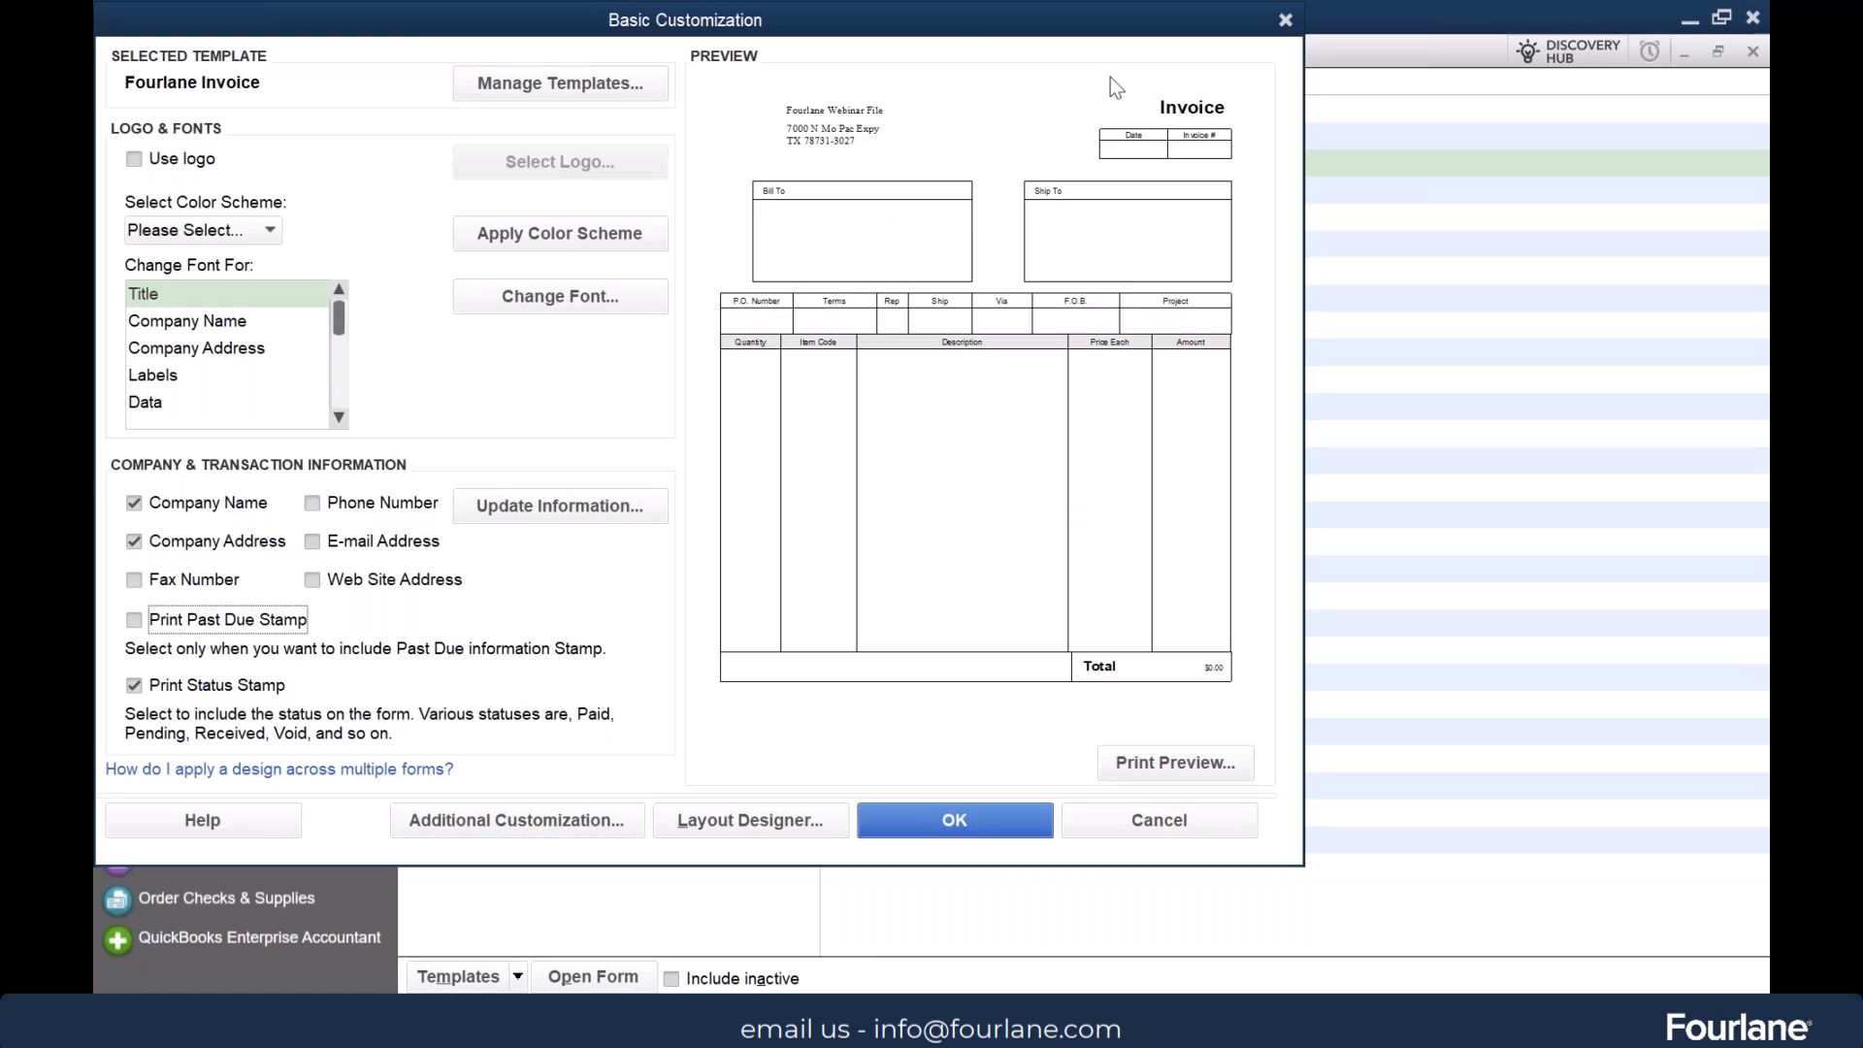
Examine the Fourlane Invoice in print preview, both zoomed in and as a full page, and return to its customization
{"action": "left_click", "coordinate": [1187, 780]}
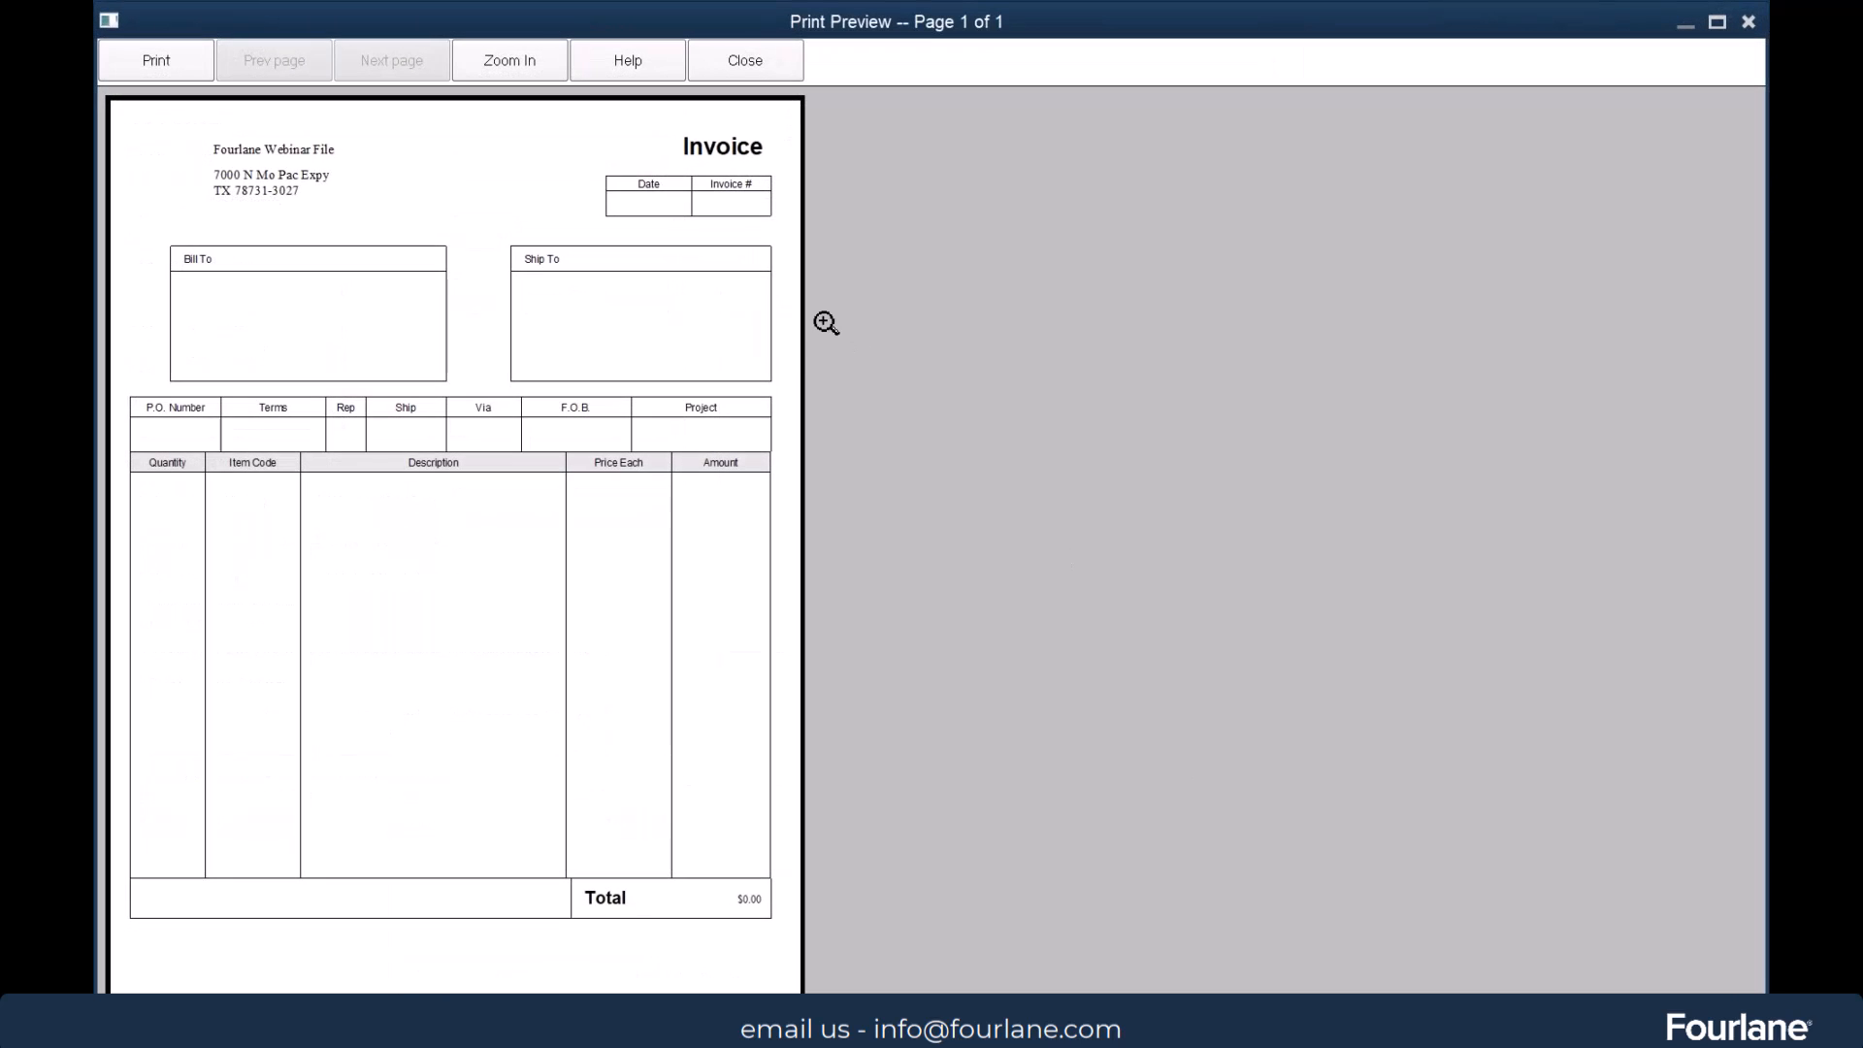
{"action": "left_click", "coordinate": [387, 533]}
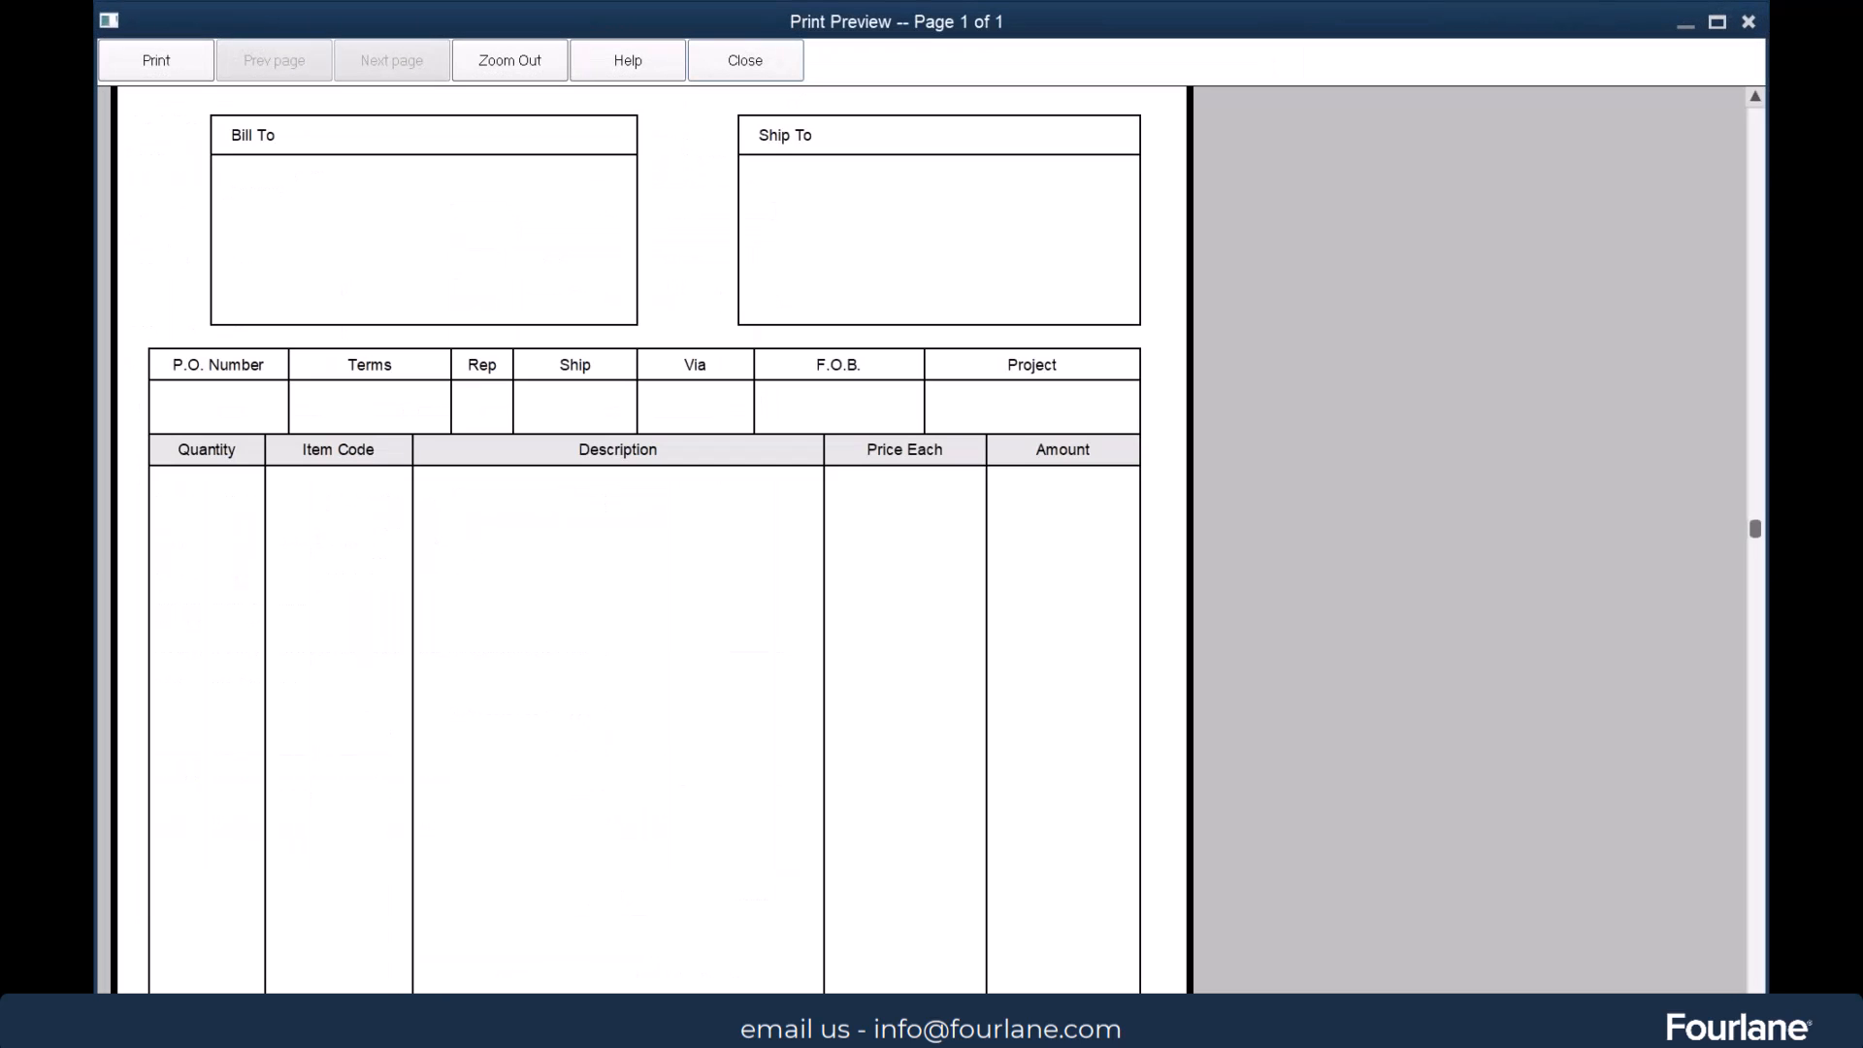
{"action": "left_click", "coordinate": [388, 534]}
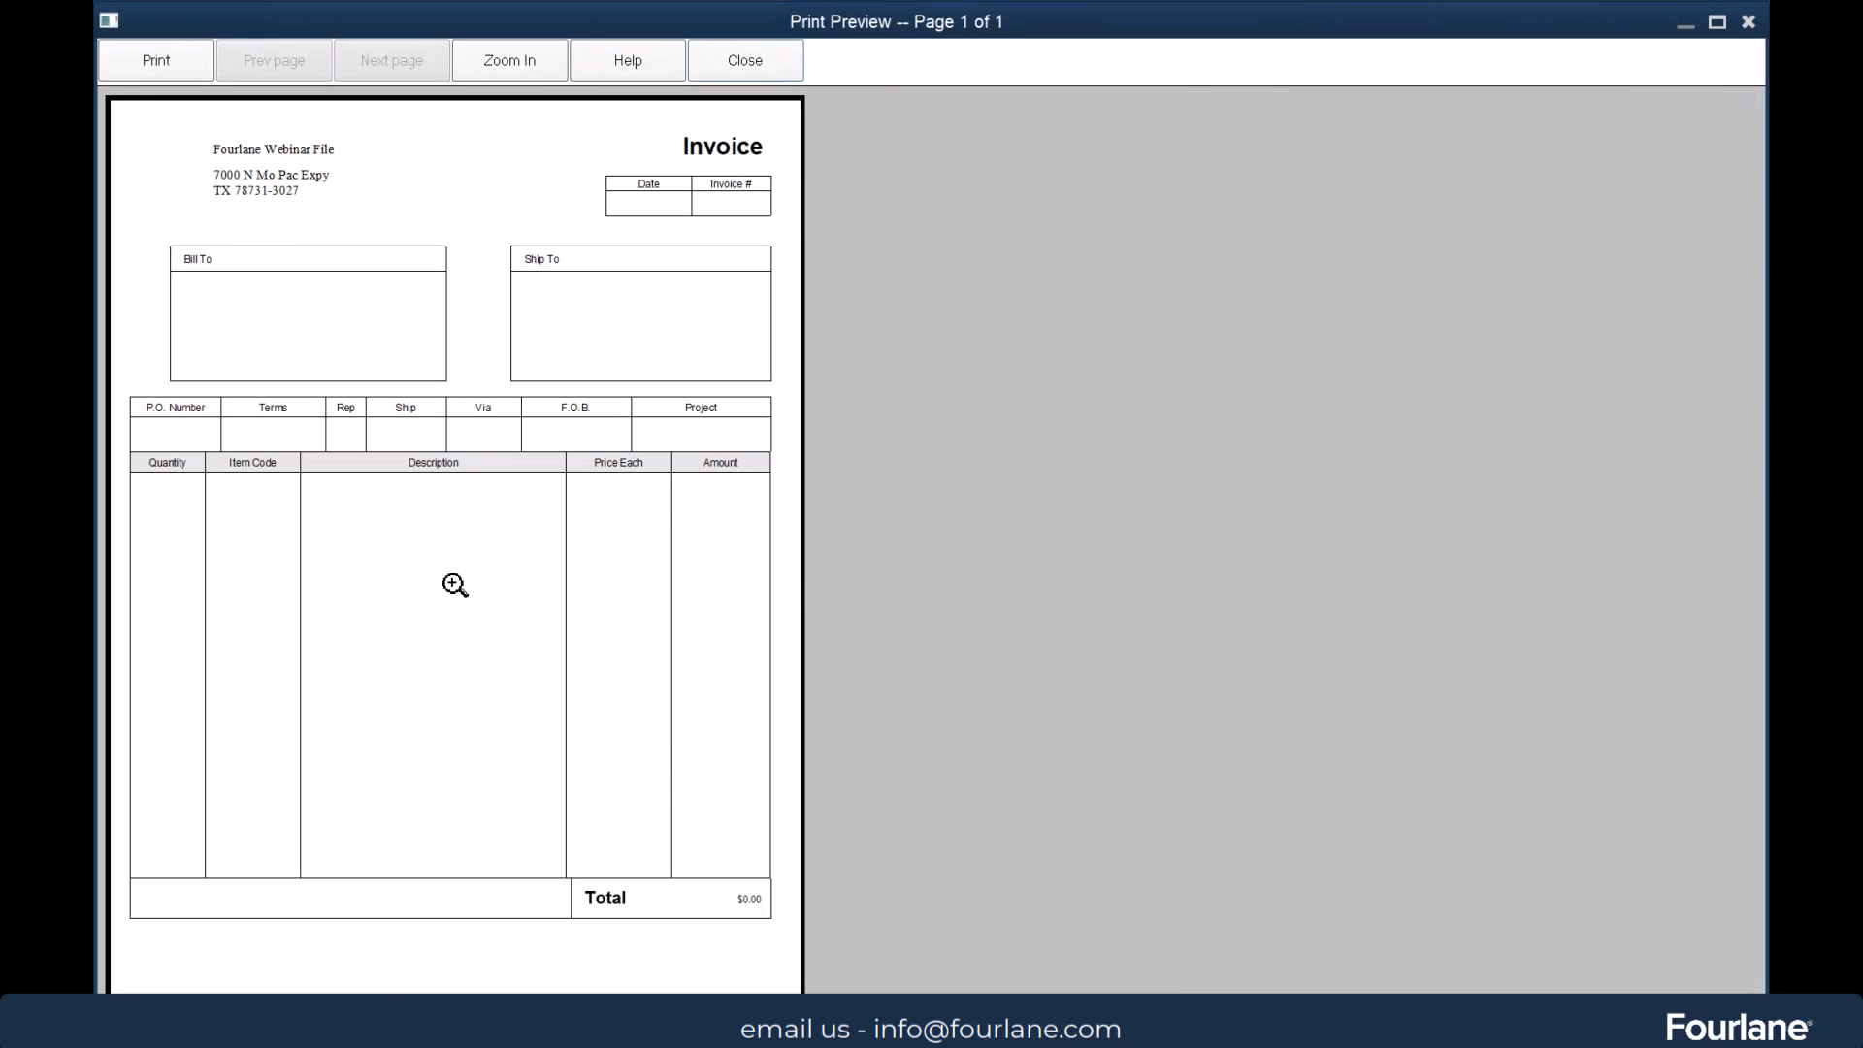
{"action": "left_click", "coordinate": [751, 60]}
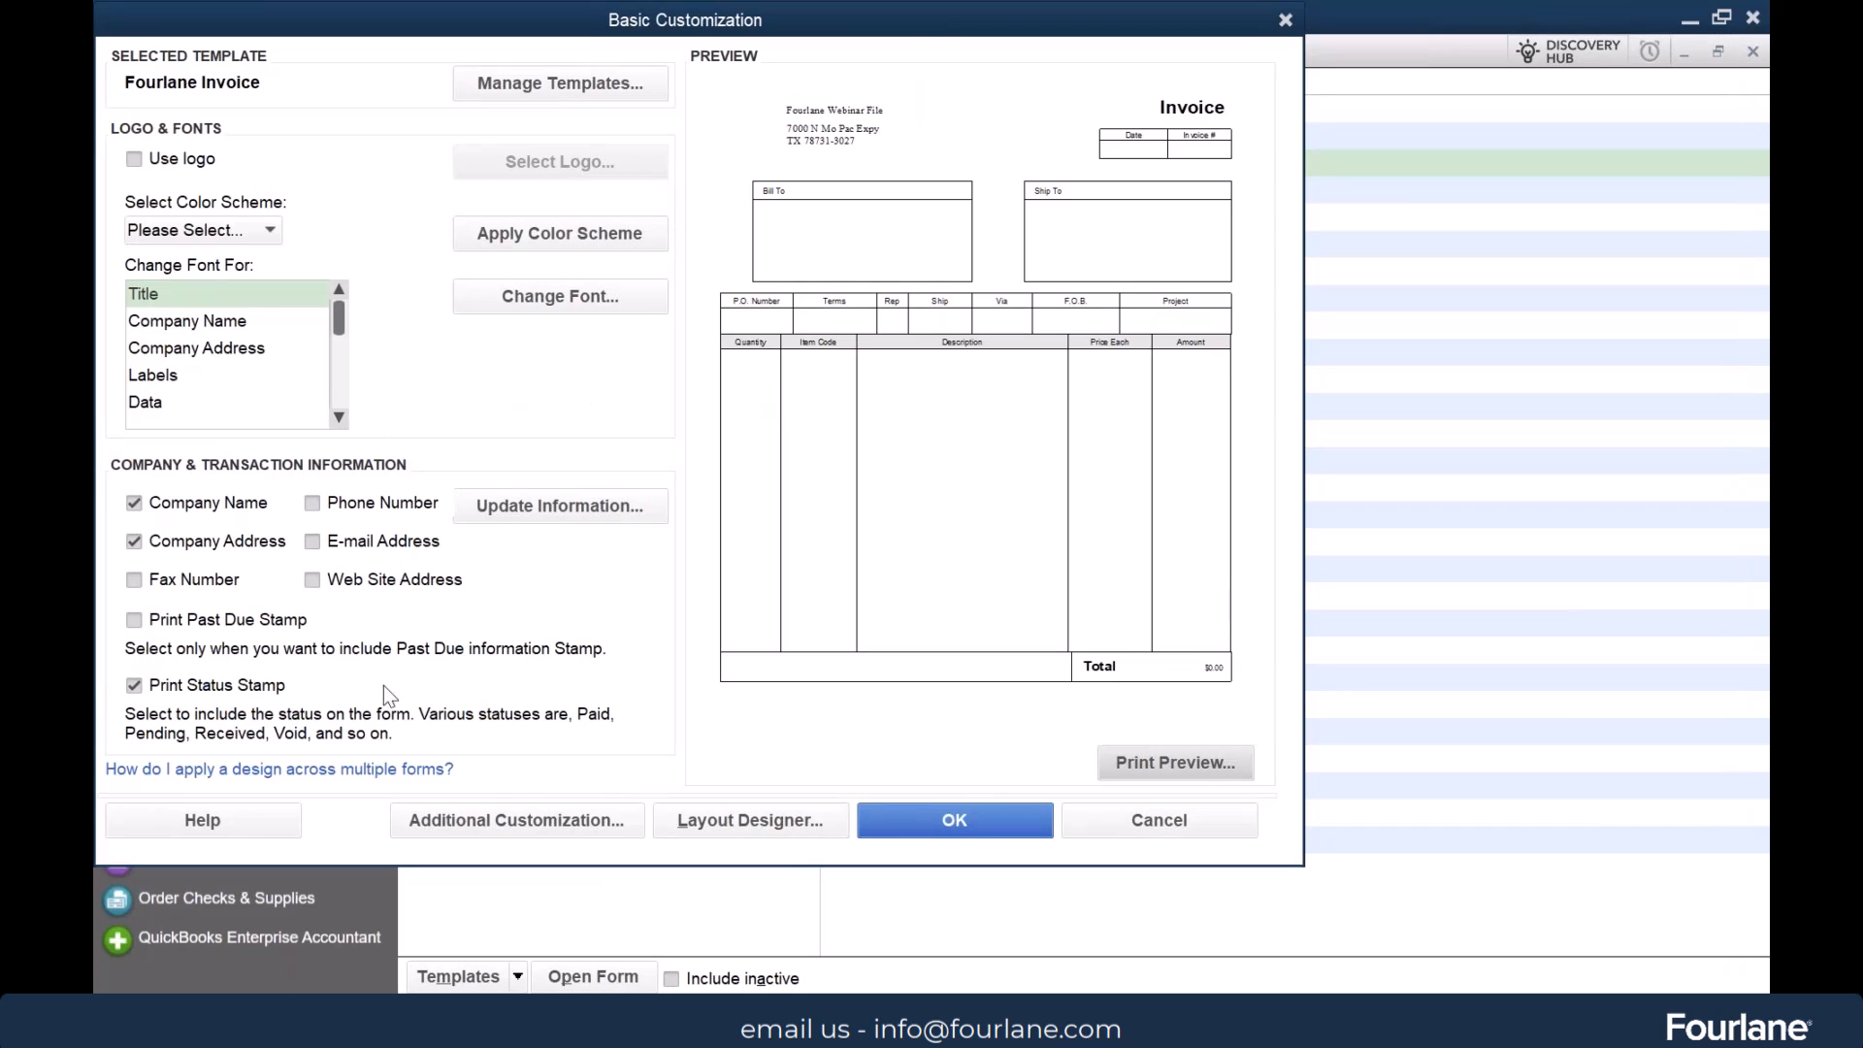
Look over the header fields in the Fourlane Invoice's additional customization, and return to the template list
{"action": "left_click", "coordinate": [555, 820]}
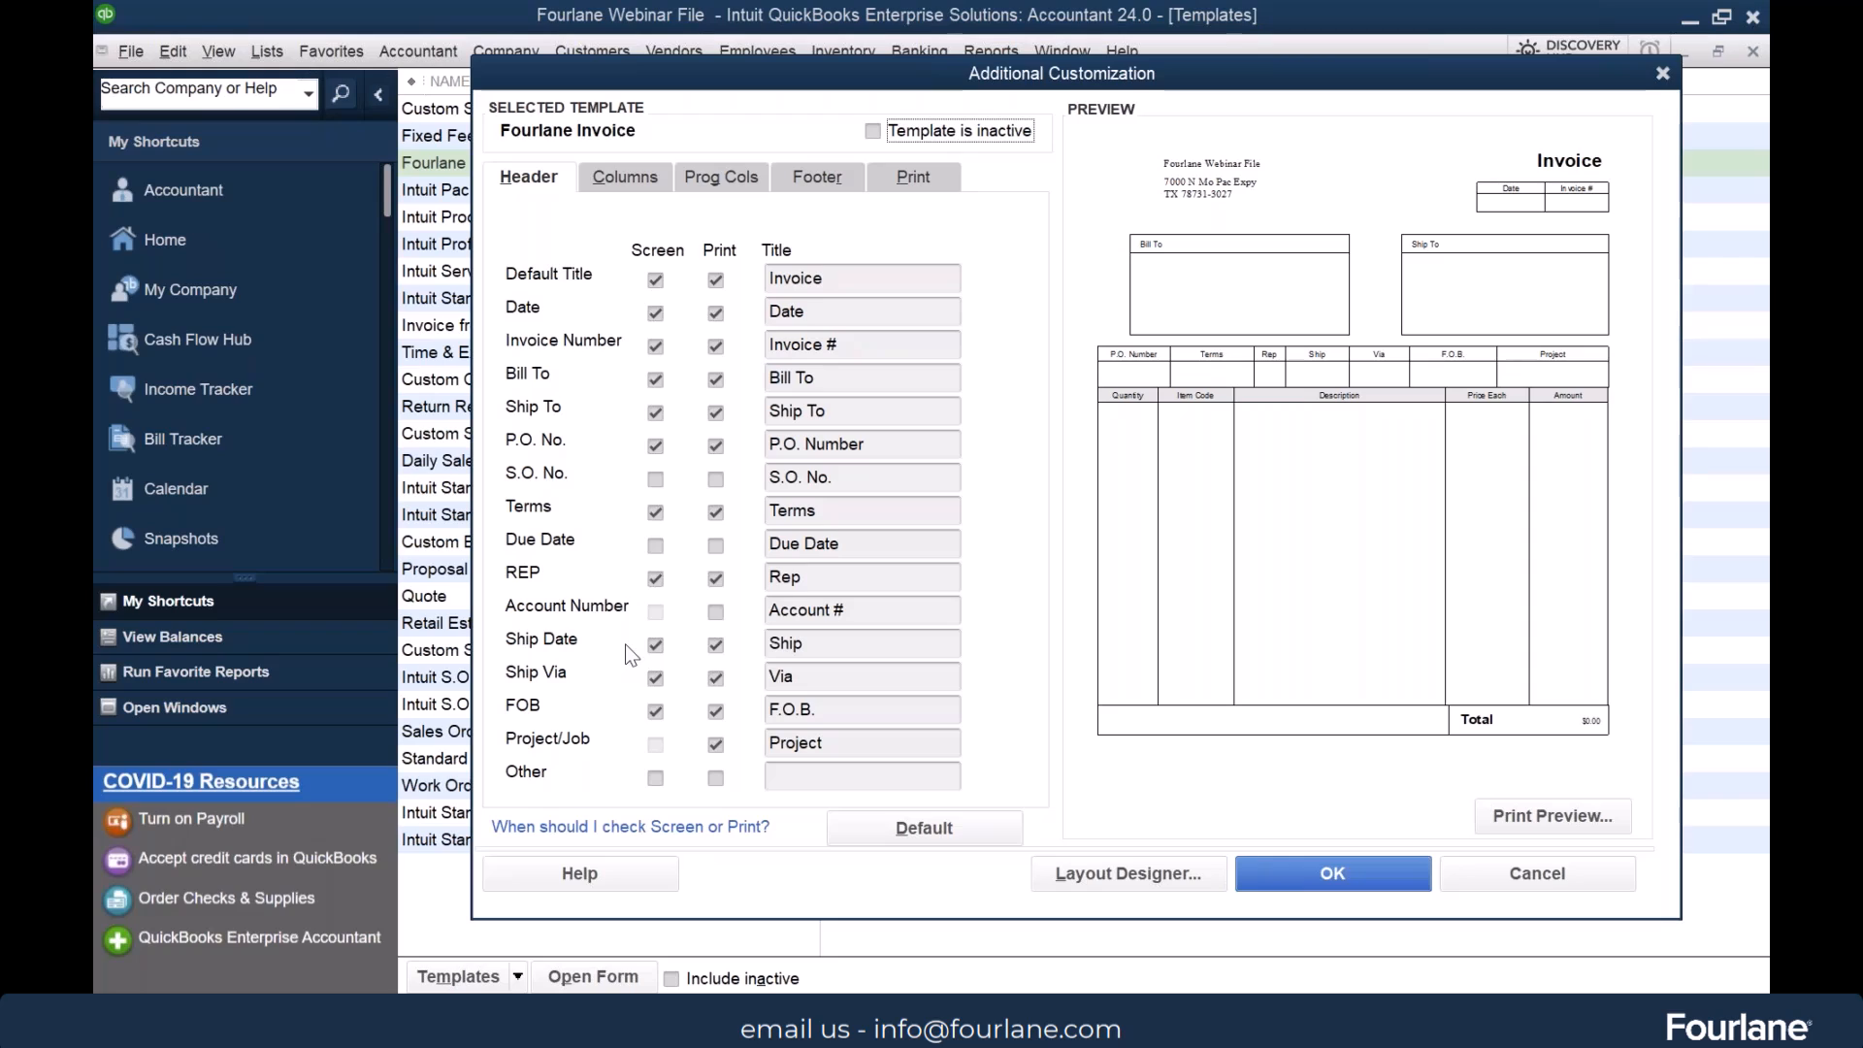
{"action": "left_click", "coordinate": [1558, 874]}
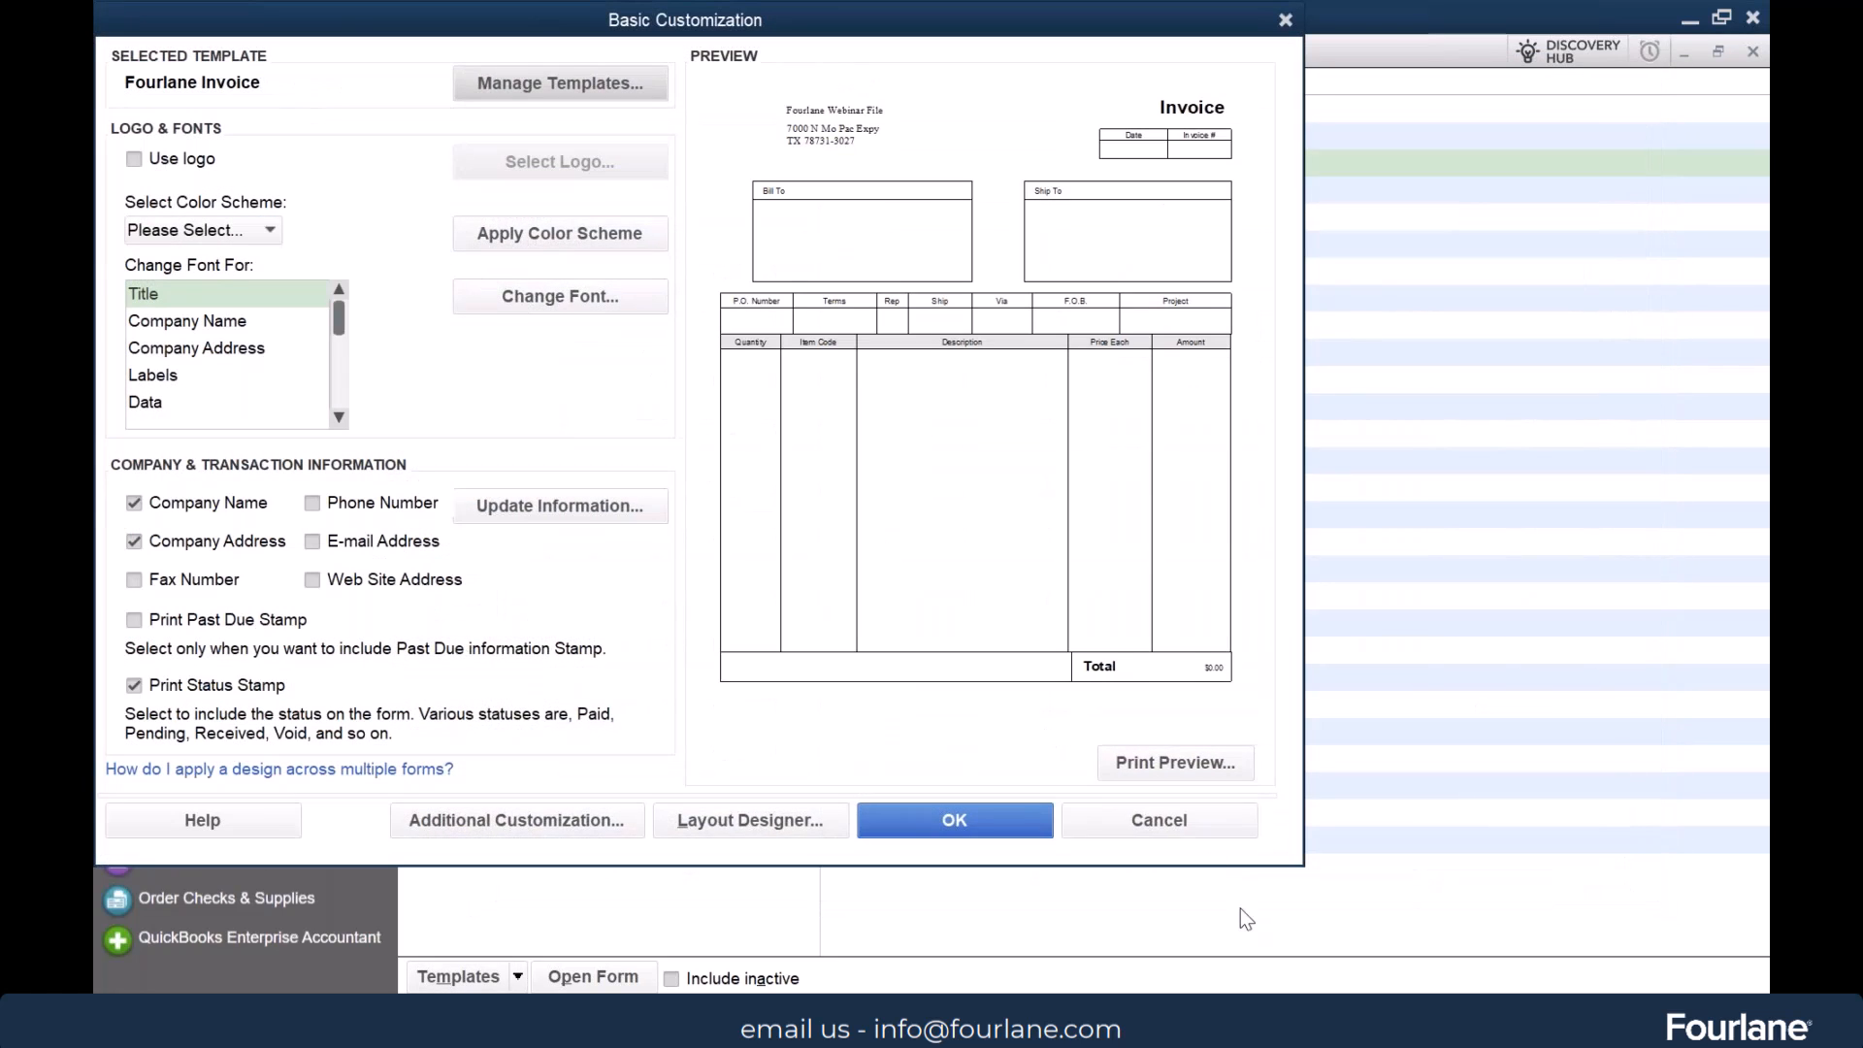
{"action": "left_click", "coordinate": [1013, 820]}
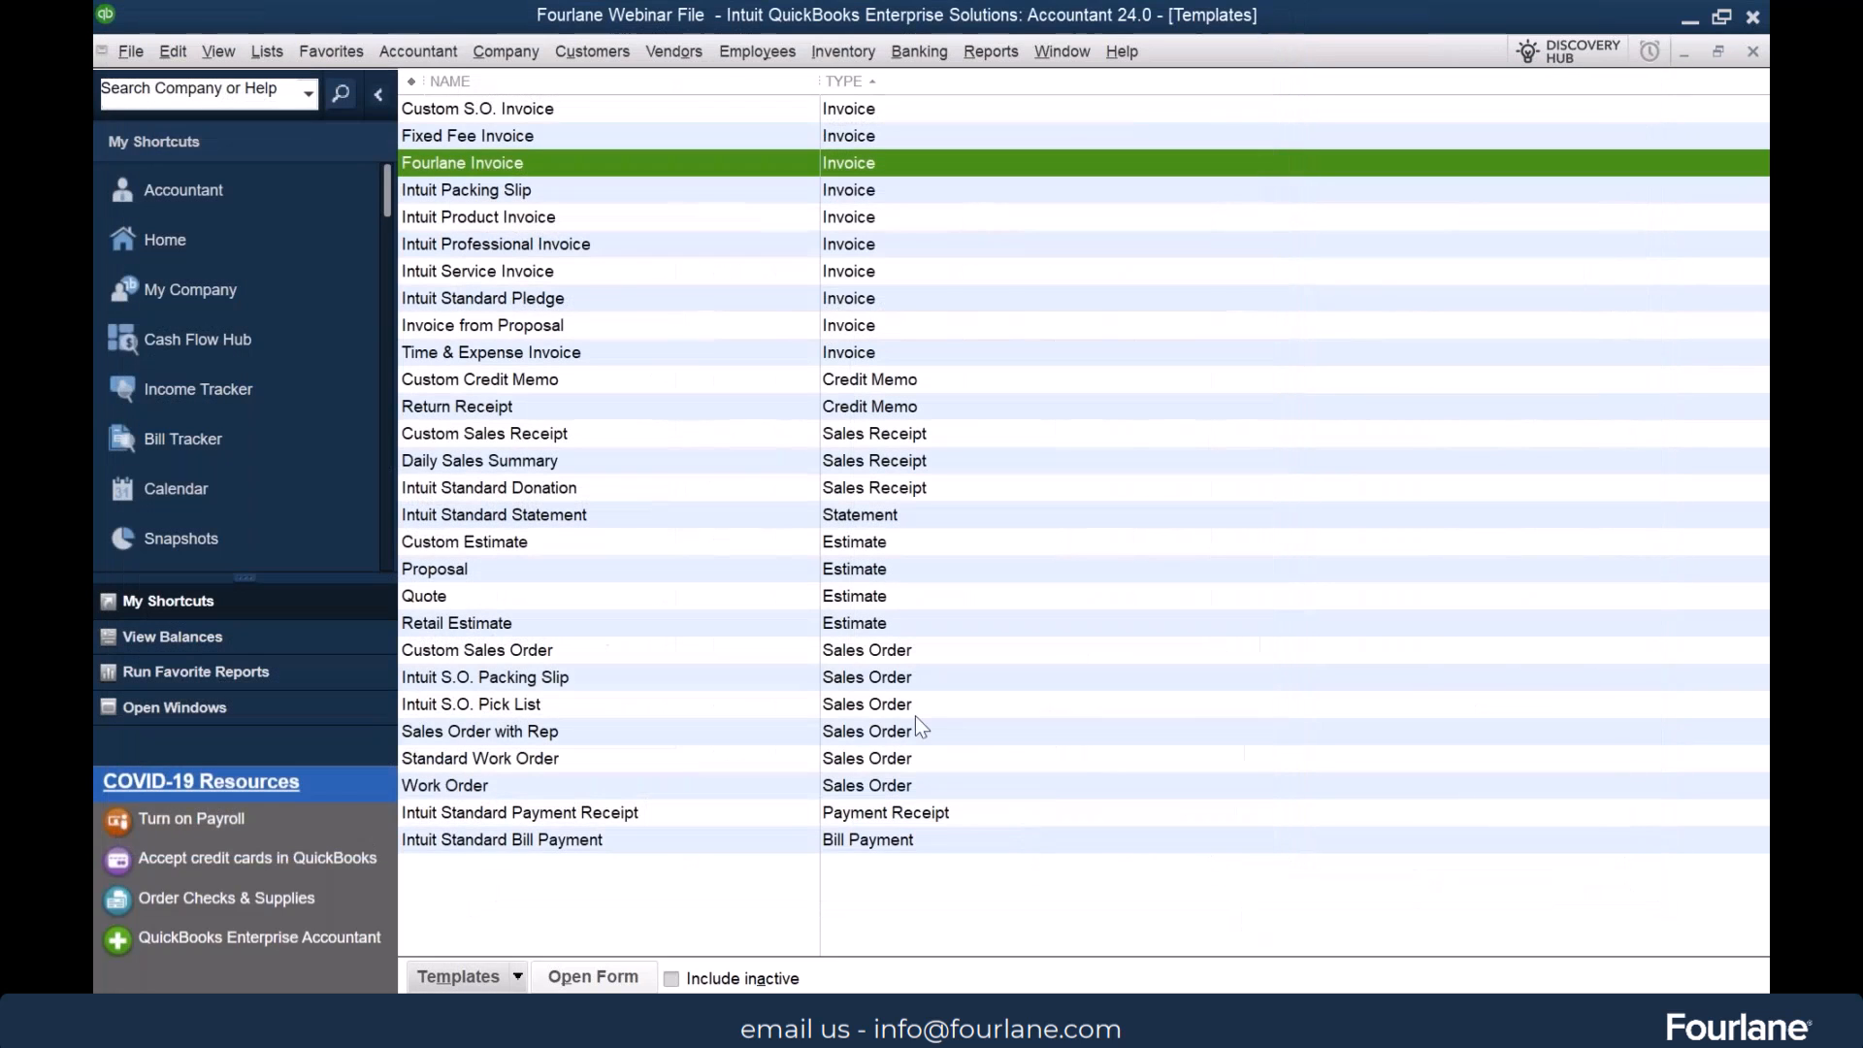
Start a new customer record in the Customer Center and go to its additional information
{"action": "left_click", "coordinate": [592, 50]}
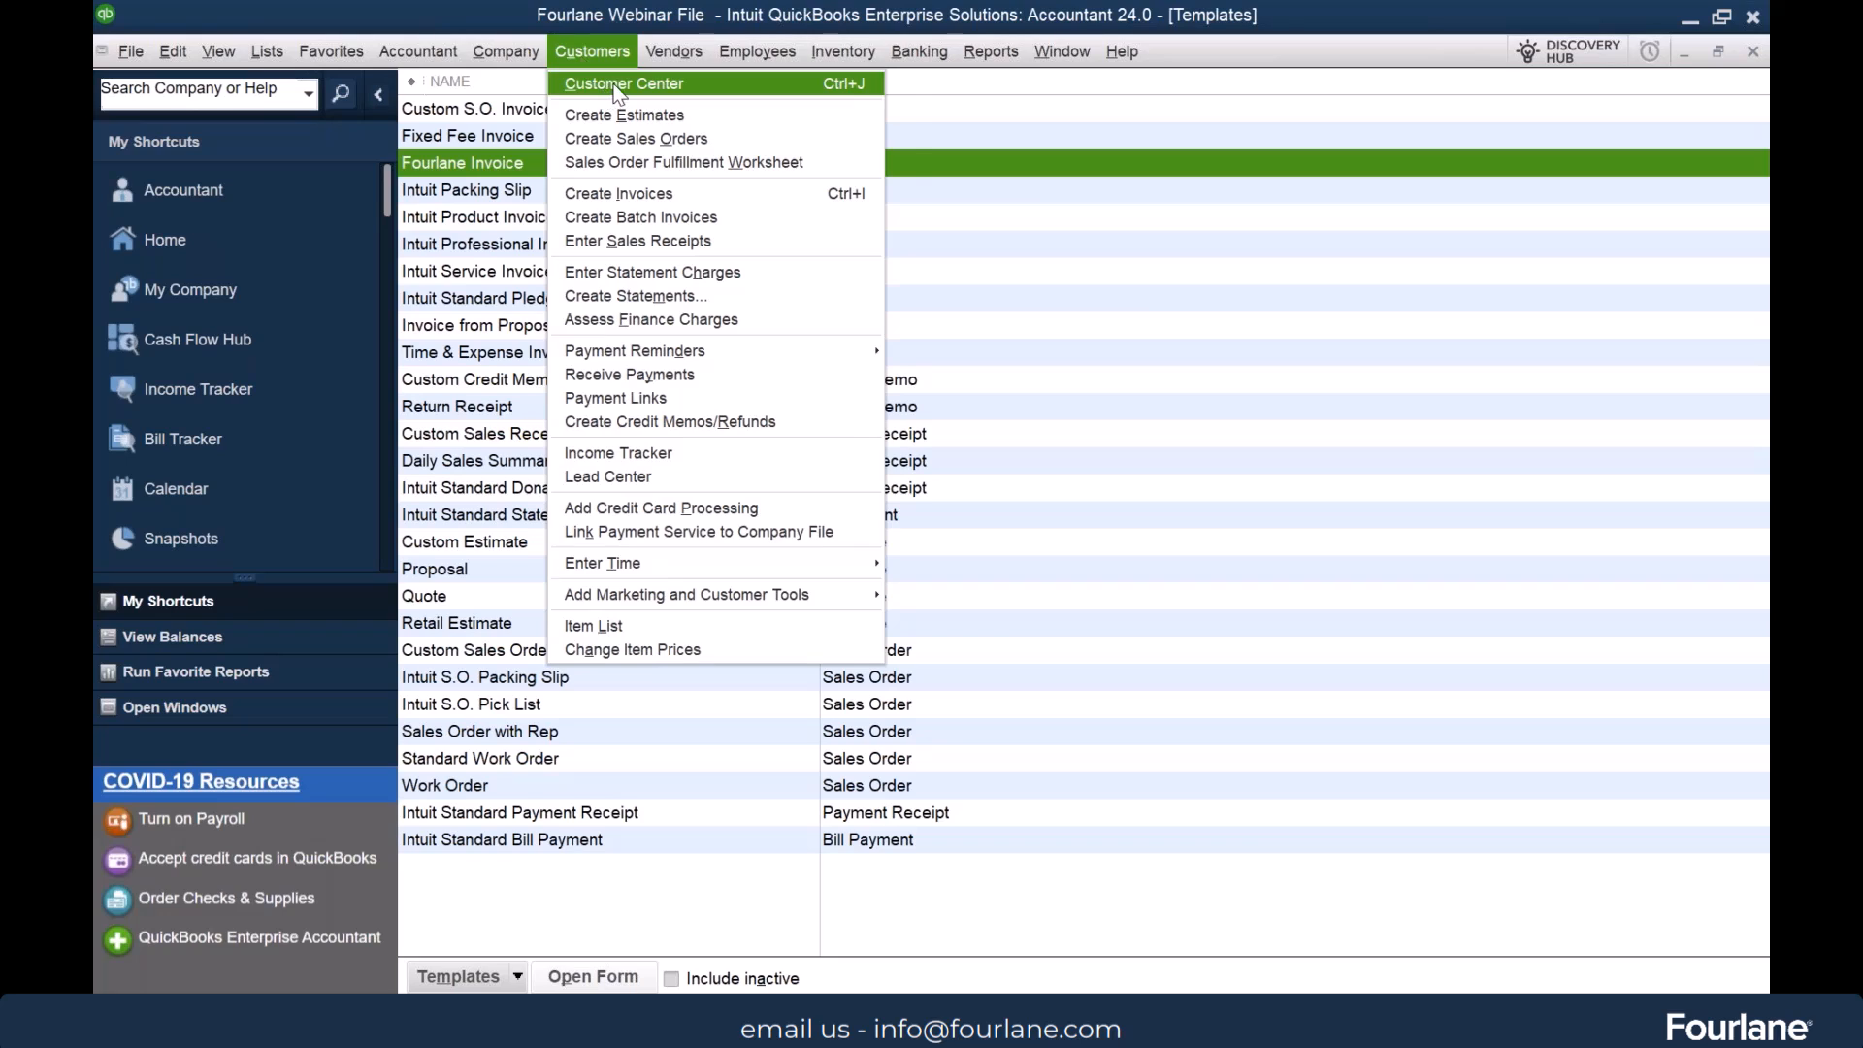
{"action": "left_click", "coordinate": [621, 80]}
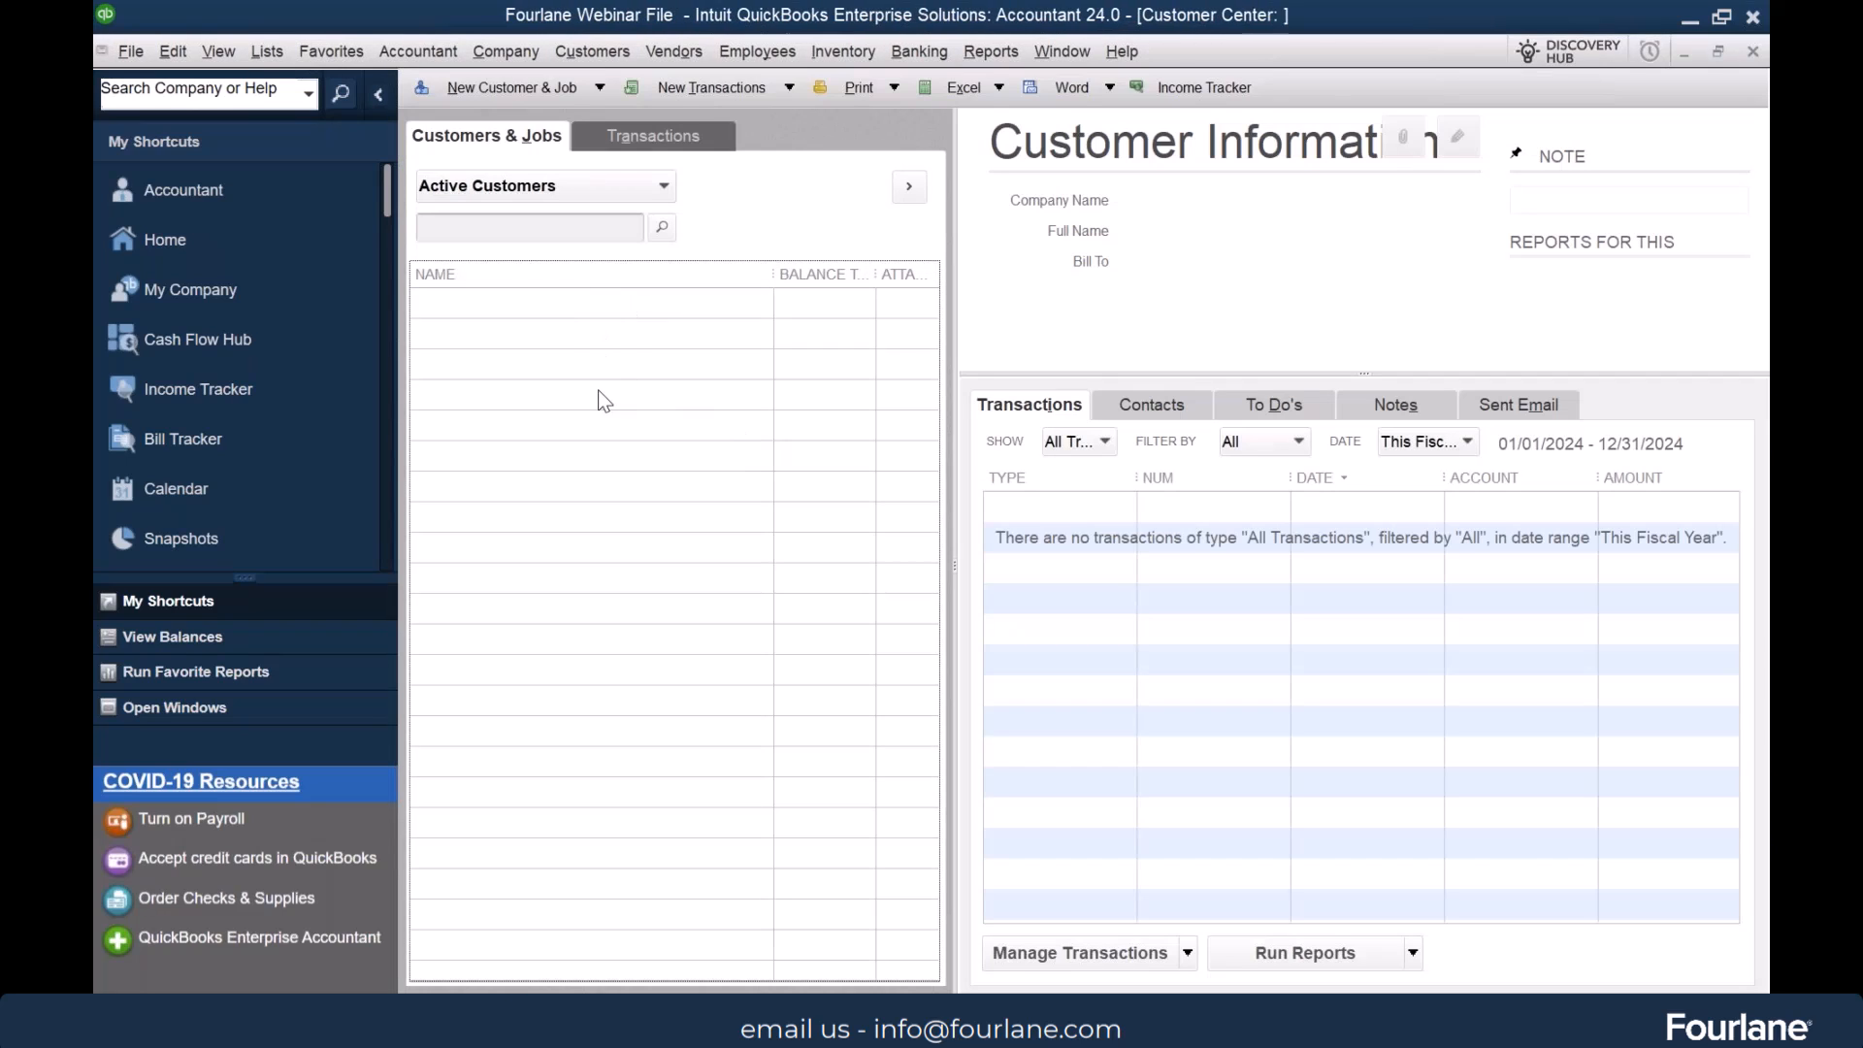
{"action": "key", "text": "ctrl+n"}
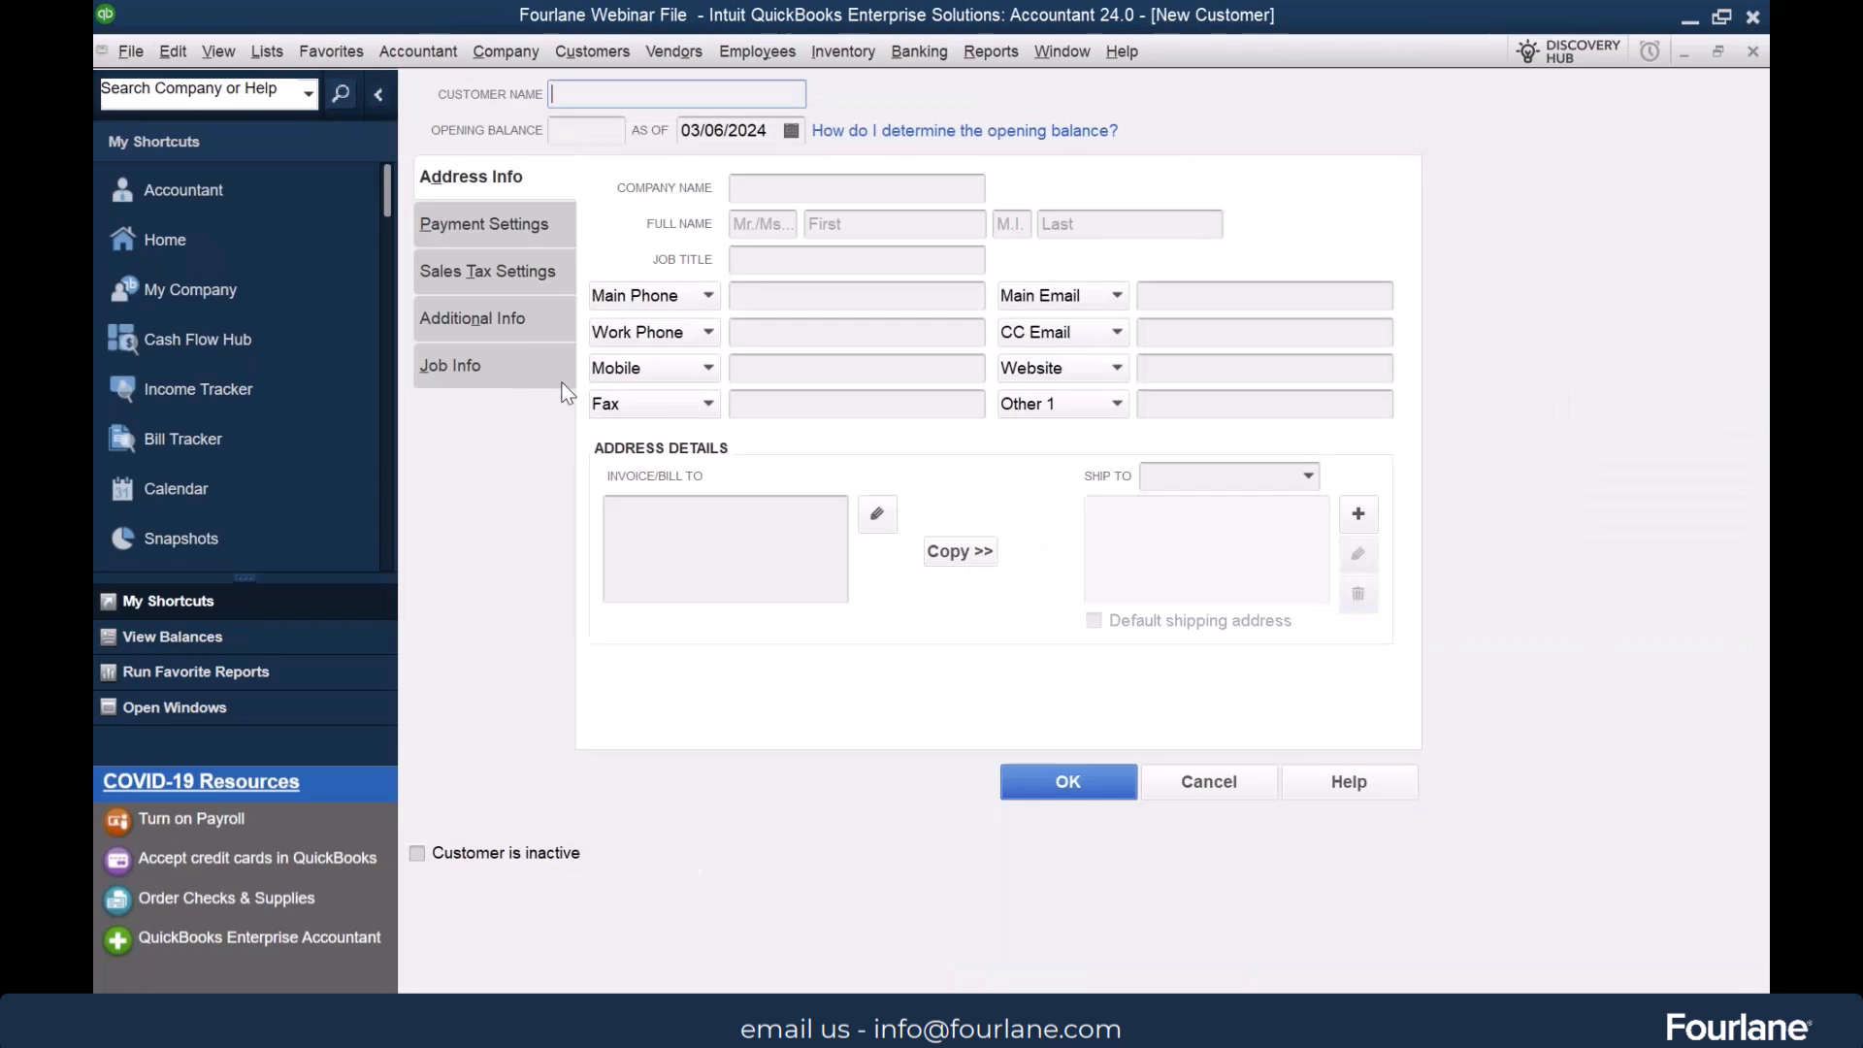
{"action": "left_click", "coordinate": [475, 308]}
Define a custom field labelled Priority for customers that accepts any text
{"action": "left_click", "coordinate": [1294, 628]}
{"action": "type", "text": "Pr"}
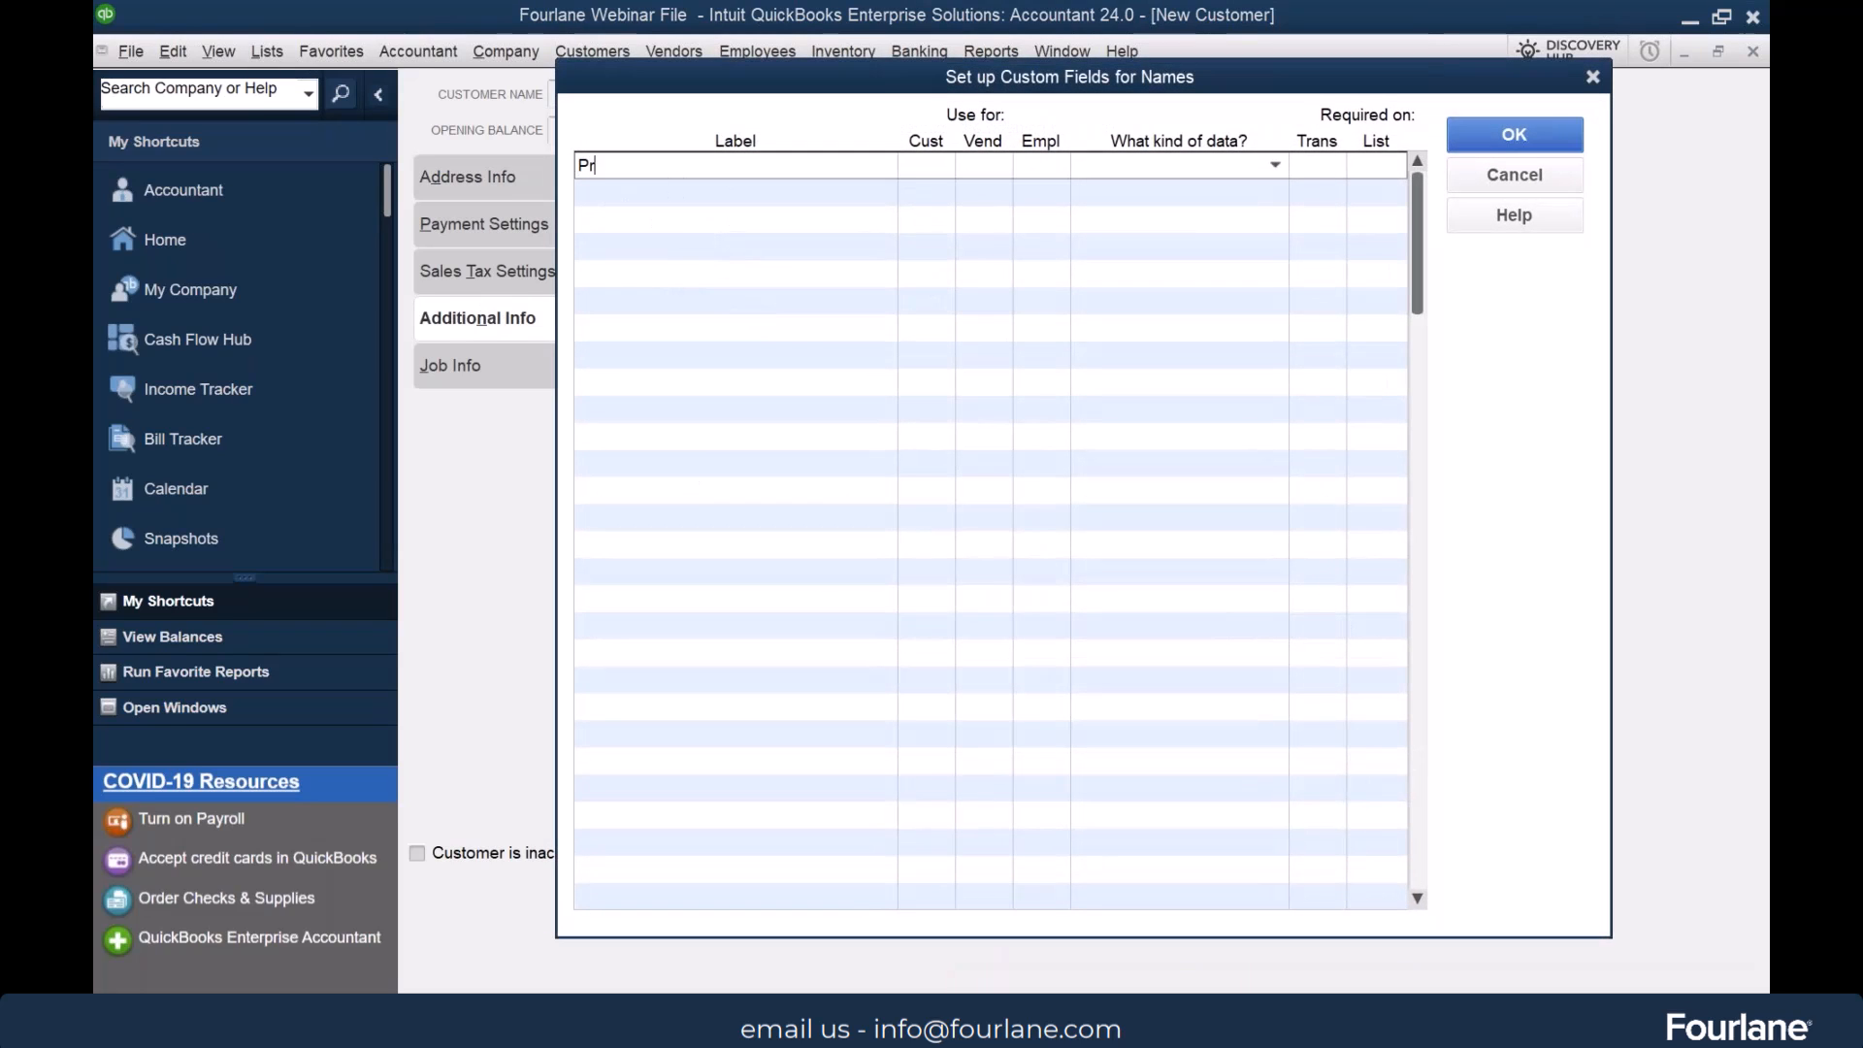
{"action": "type", "text": "iority"}
{"action": "key", "text": "Tab"}
{"action": "left_click", "coordinate": [926, 166]}
{"action": "key", "text": "Tab"}
{"action": "key", "text": "Tab"}
{"action": "key", "text": "Tab"}
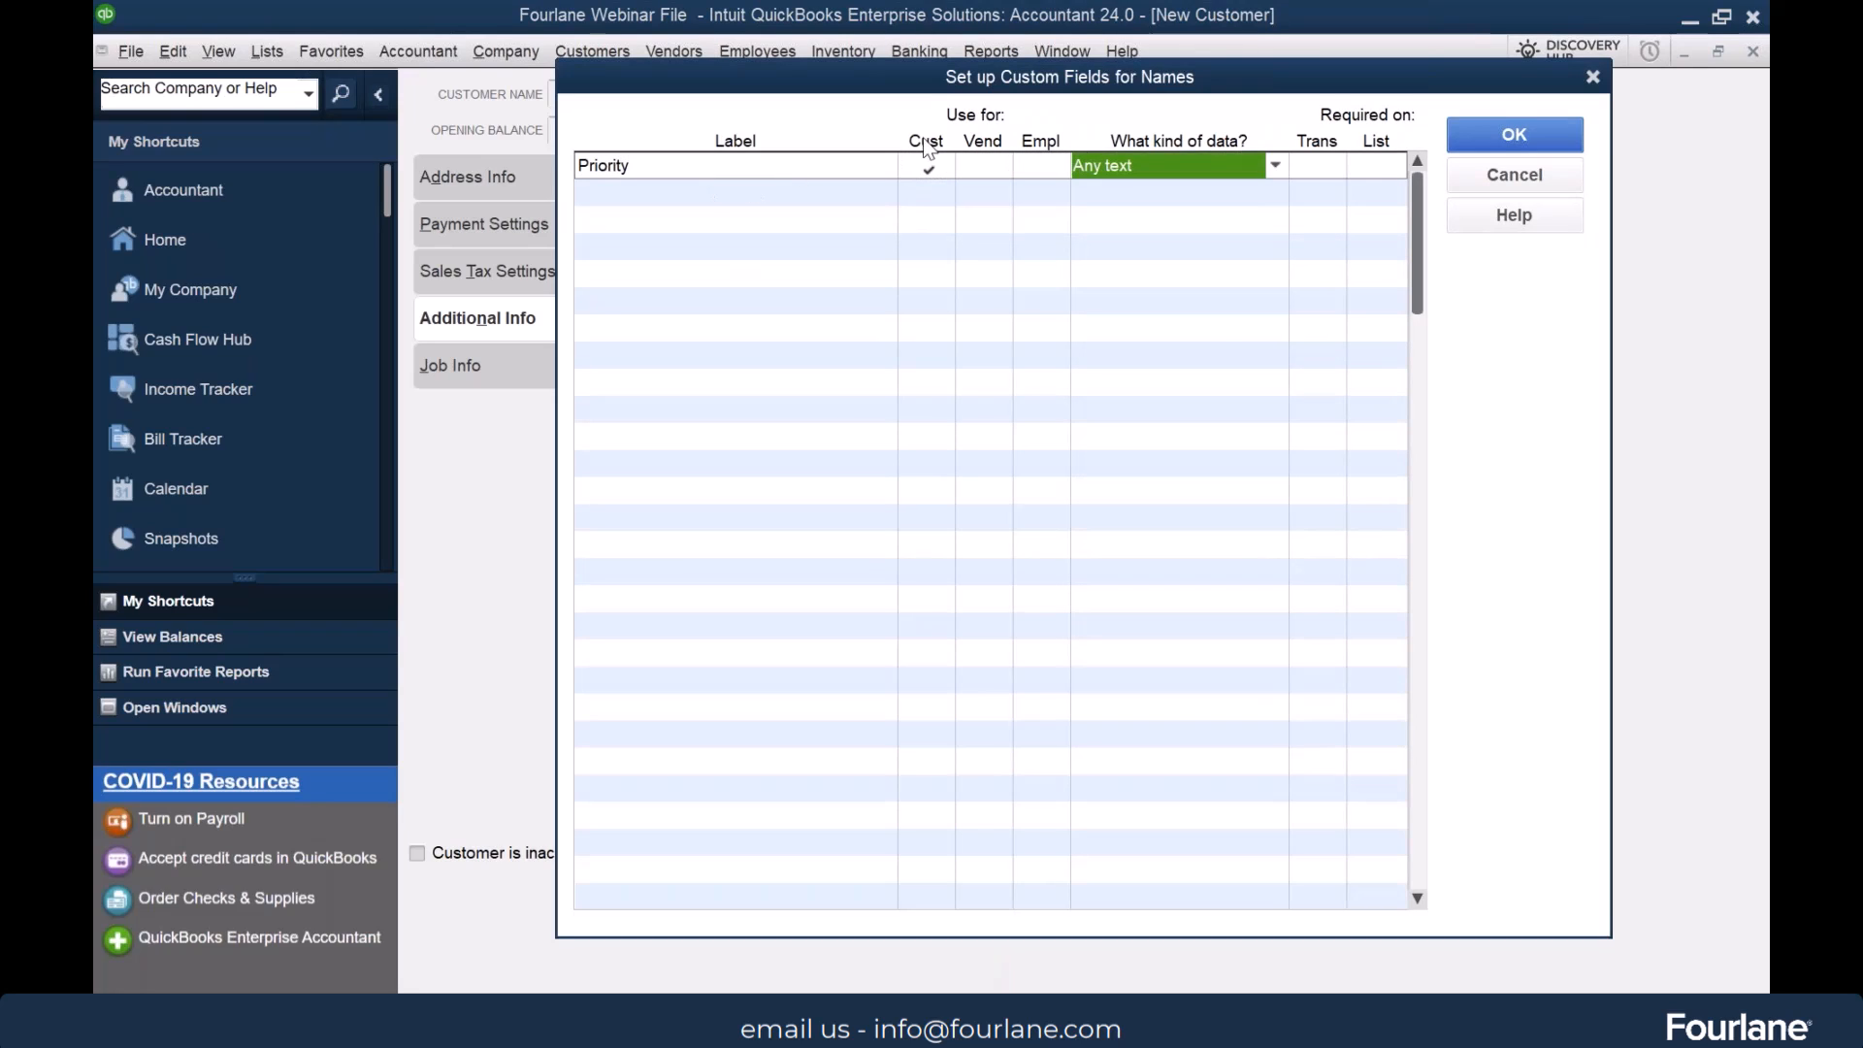
Make the Priority field required on transactions and save the custom field definitions
{"action": "left_click", "coordinate": [1320, 167]}
{"action": "left_click", "coordinate": [1323, 169]}
{"action": "left_click", "coordinate": [1314, 172]}
{"action": "left_click", "coordinate": [1490, 138]}
{"action": "left_click", "coordinate": [1075, 454]}
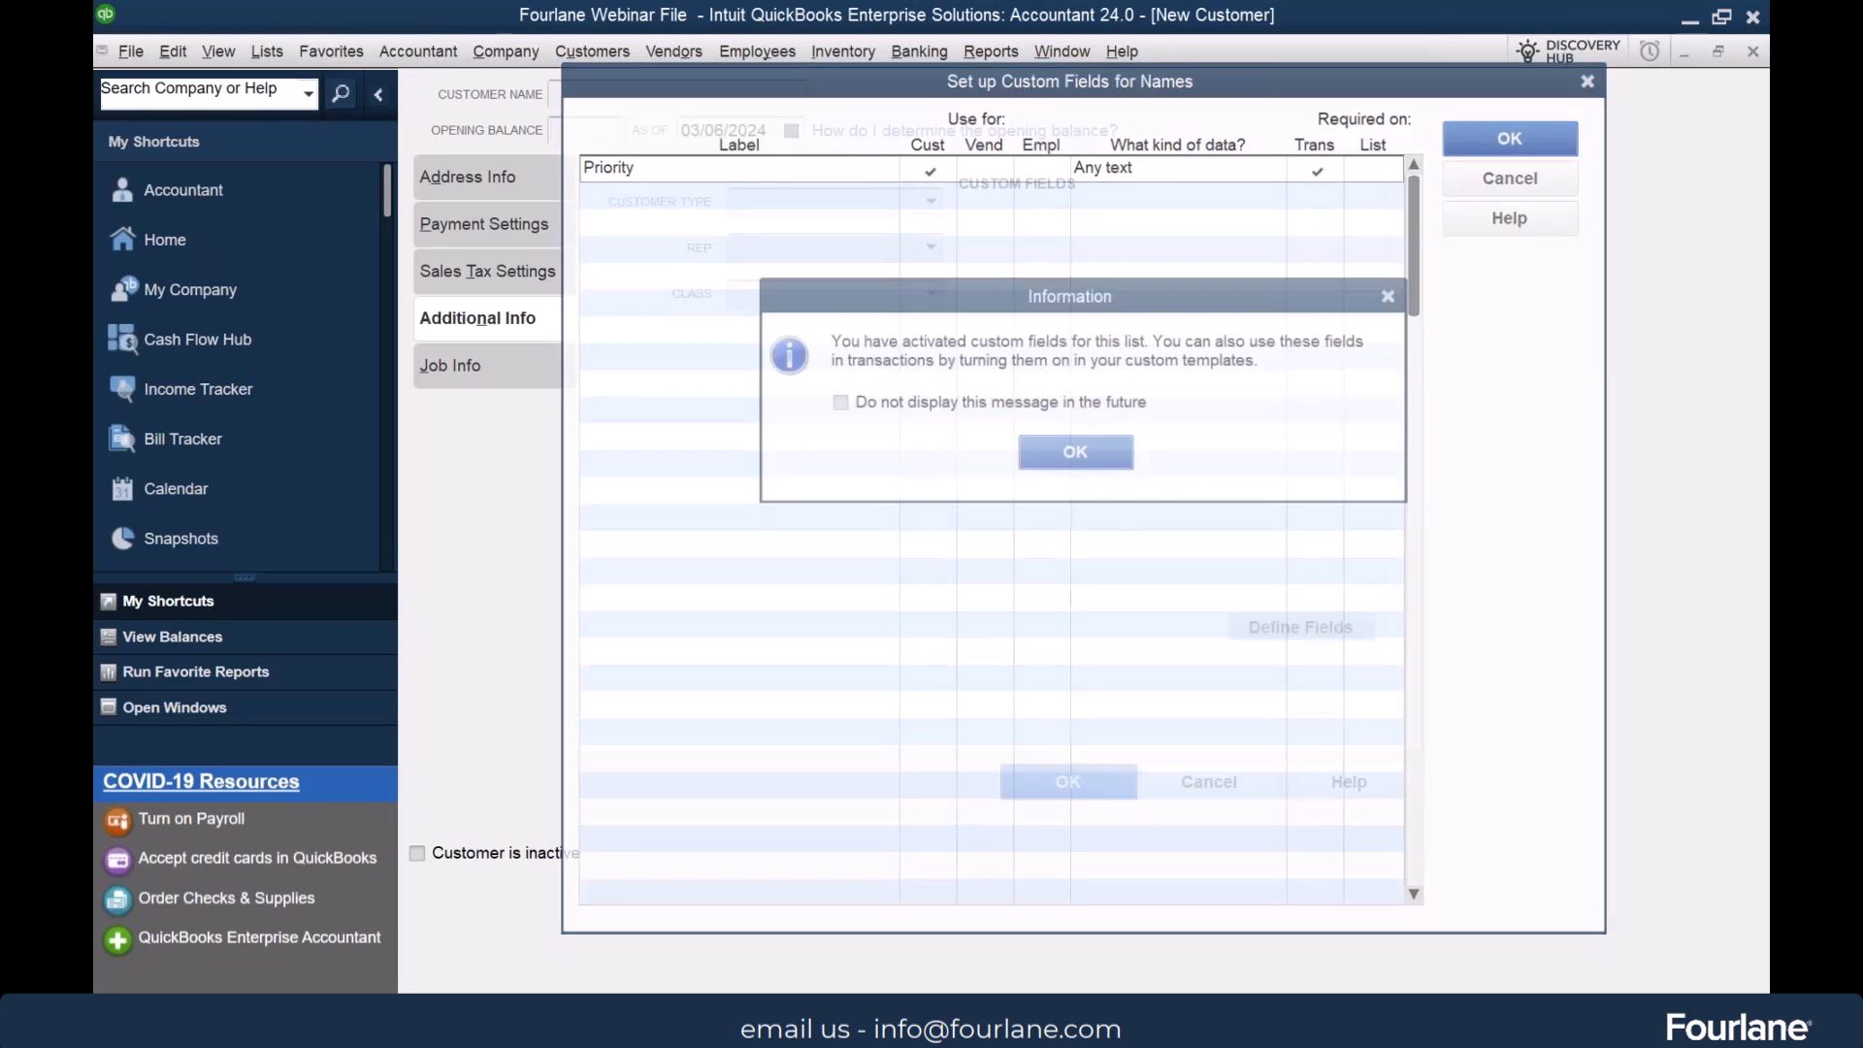
Name the new customer ABC Company and save the record without assigning a class
{"action": "left_click", "coordinate": [604, 92]}
{"action": "type", "text": "ABC Compnay"}
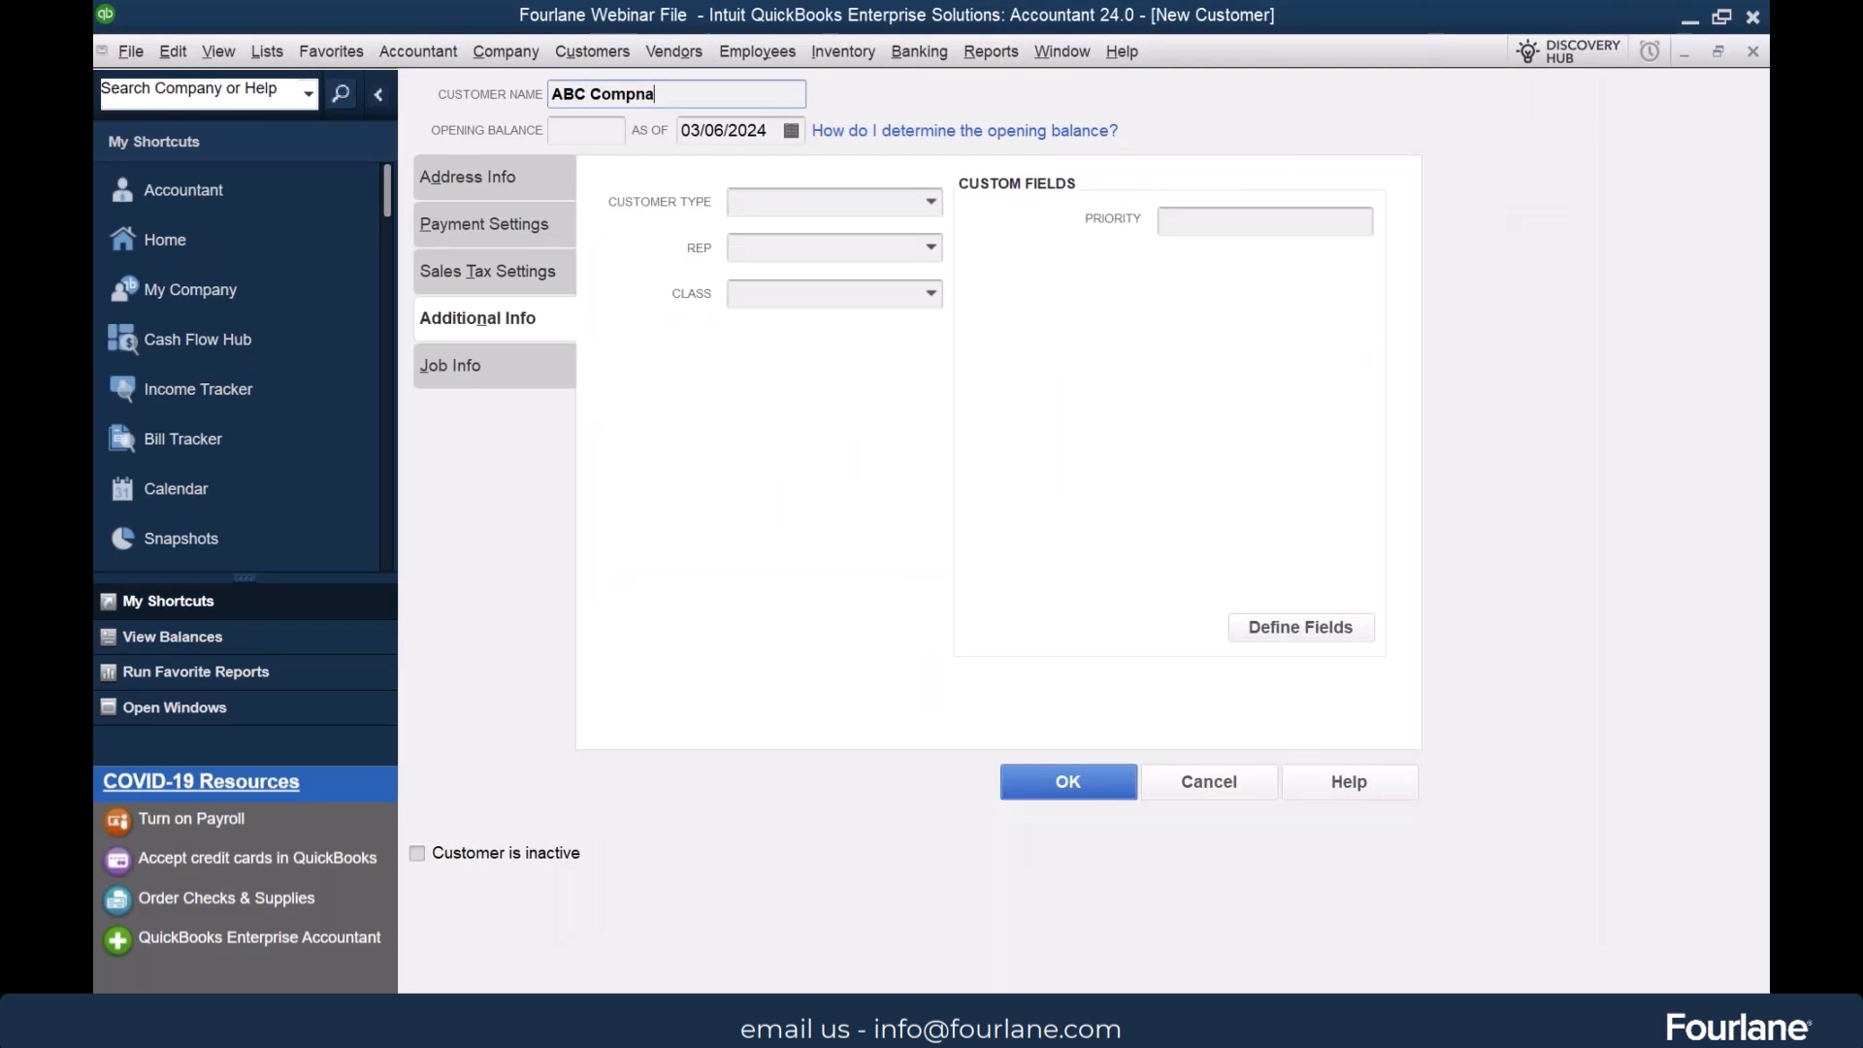
{"action": "key", "text": "ctrl+shift+Left"}
{"action": "type", "text": "Company"}
{"action": "left_click", "coordinate": [1074, 780]}
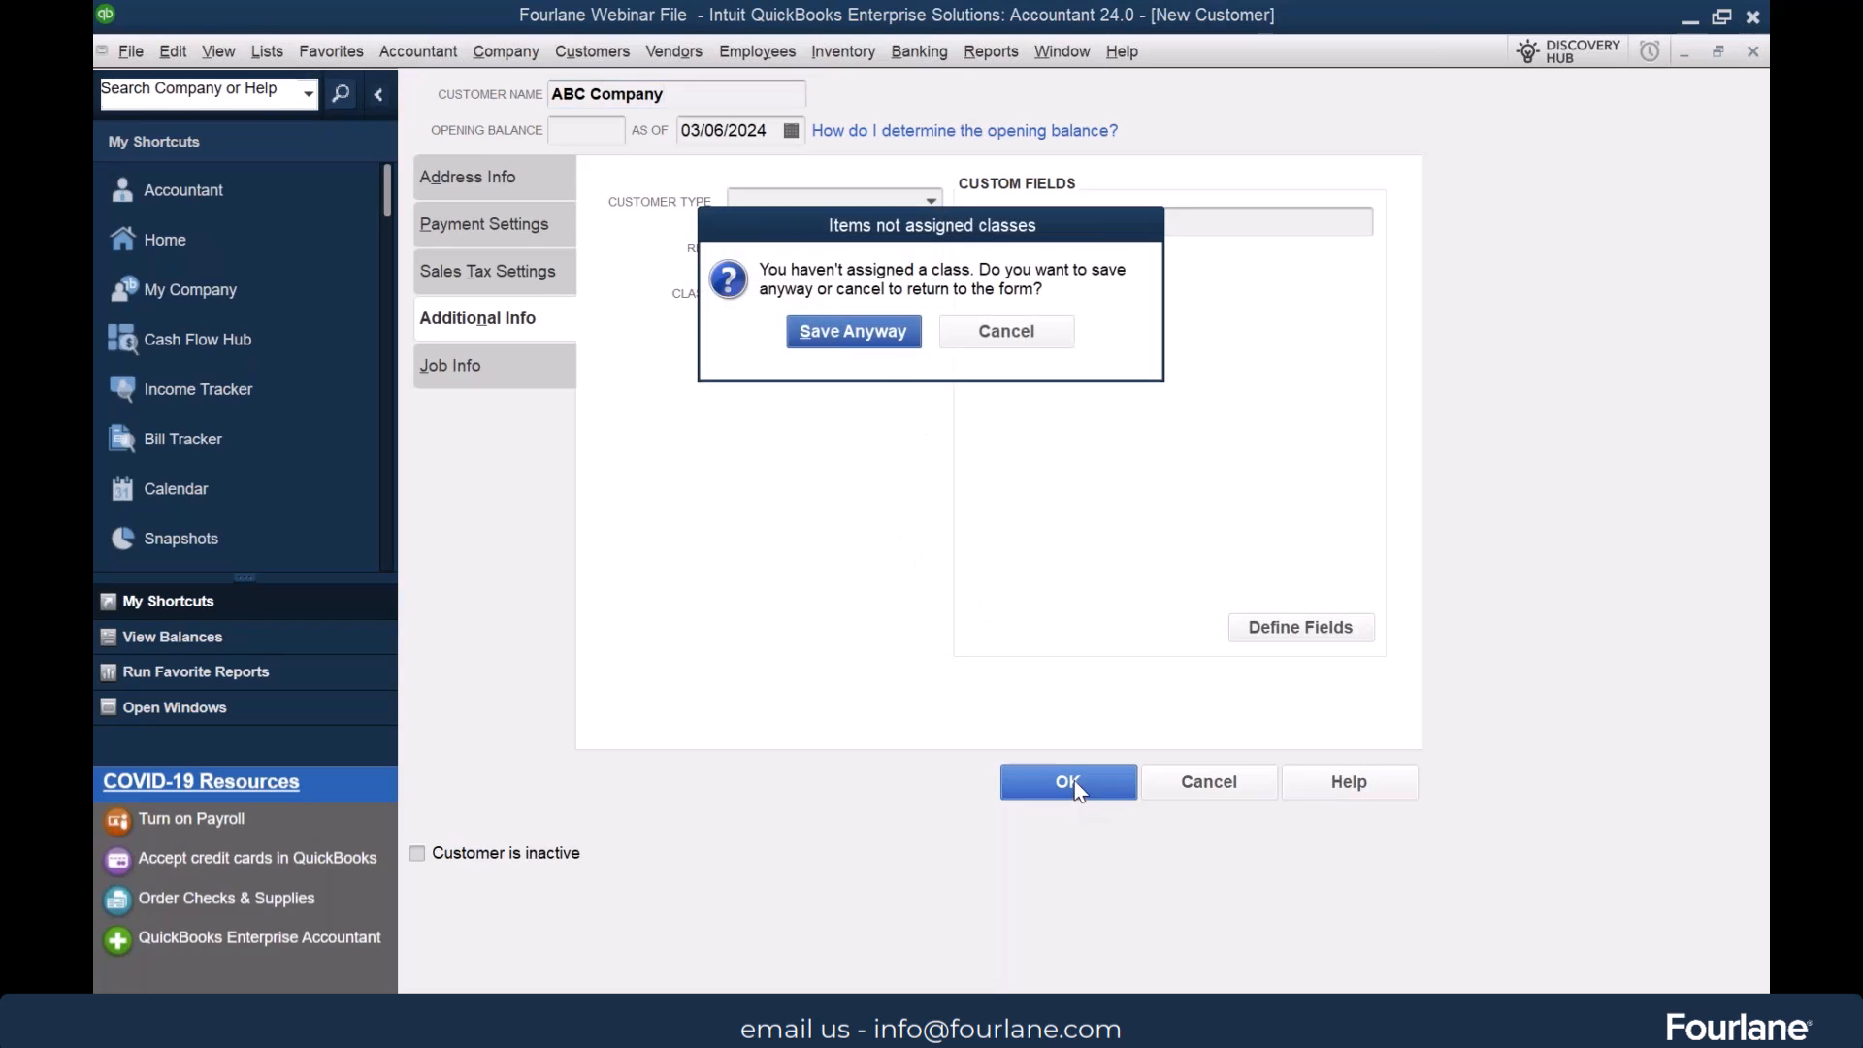
{"action": "left_click", "coordinate": [825, 330]}
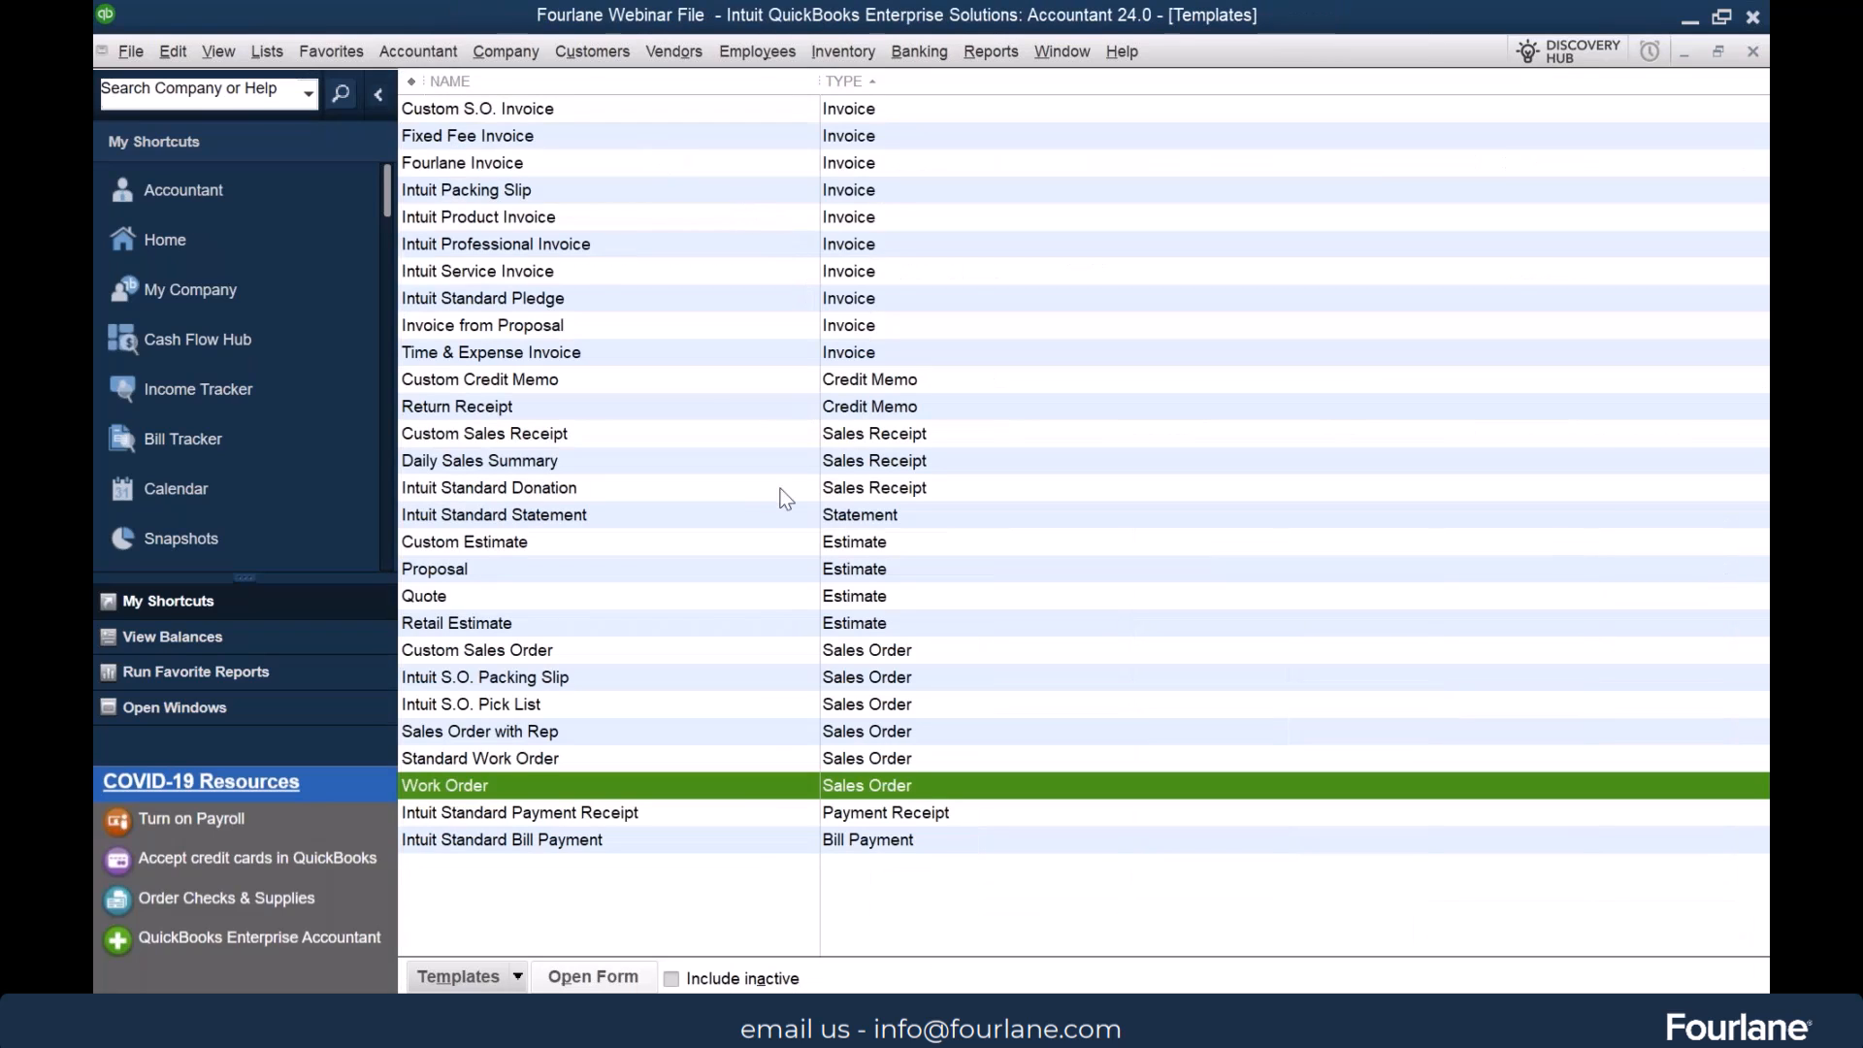
Show the Priority field on screen in the header of the Fourlane Invoice through its additional customization
{"action": "left_click", "coordinate": [579, 164]}
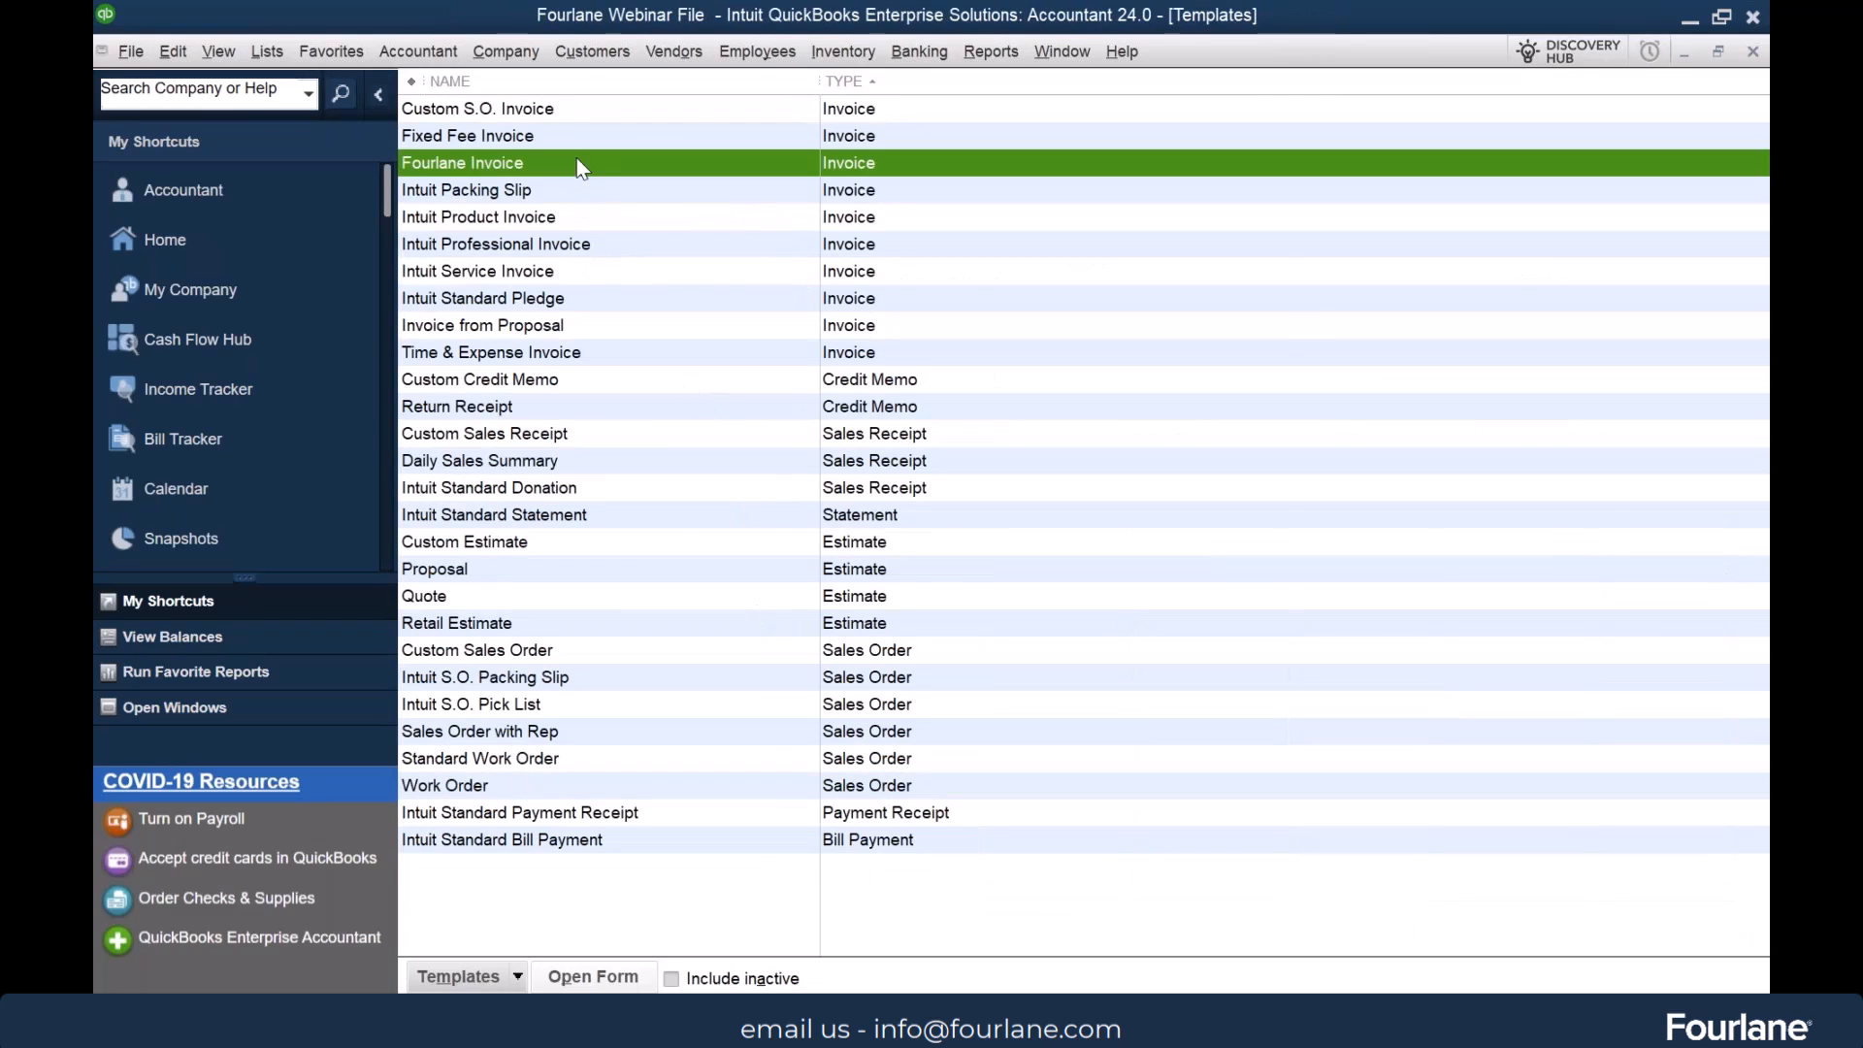
{"action": "double_click", "coordinate": [578, 164]}
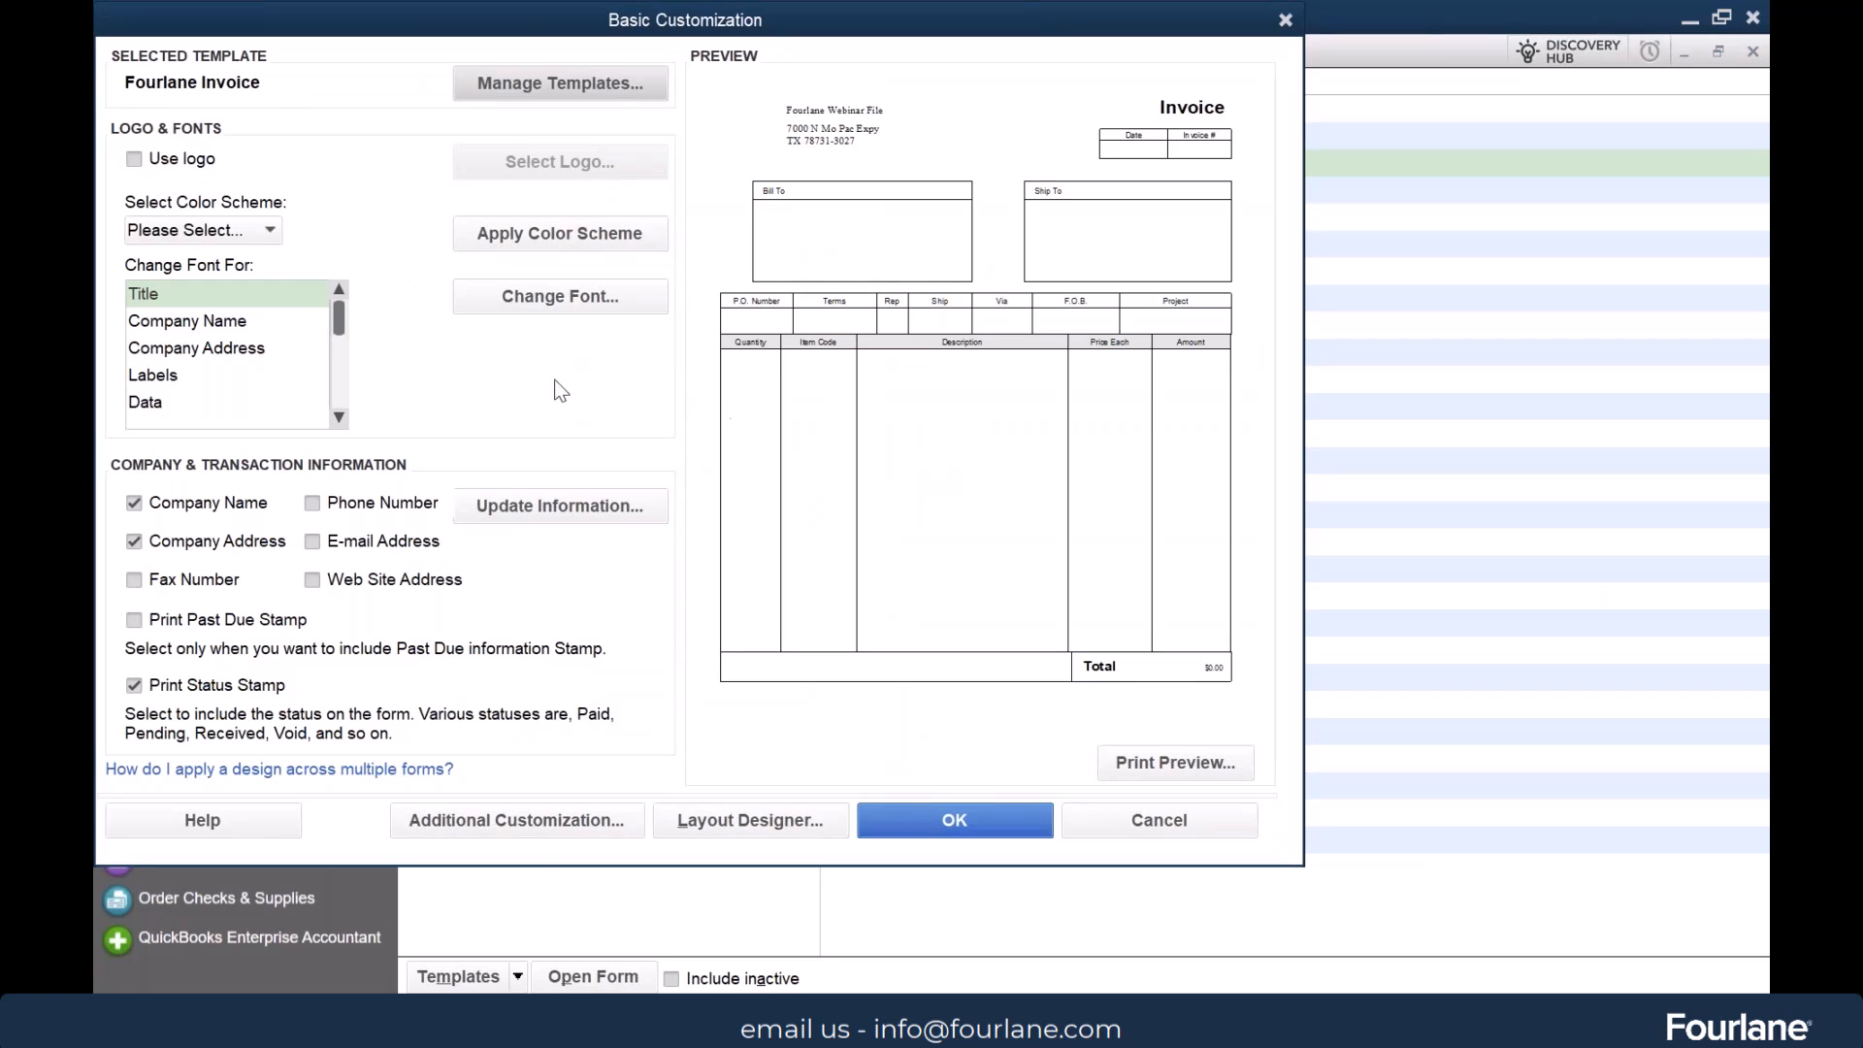
{"action": "left_click", "coordinate": [531, 819]}
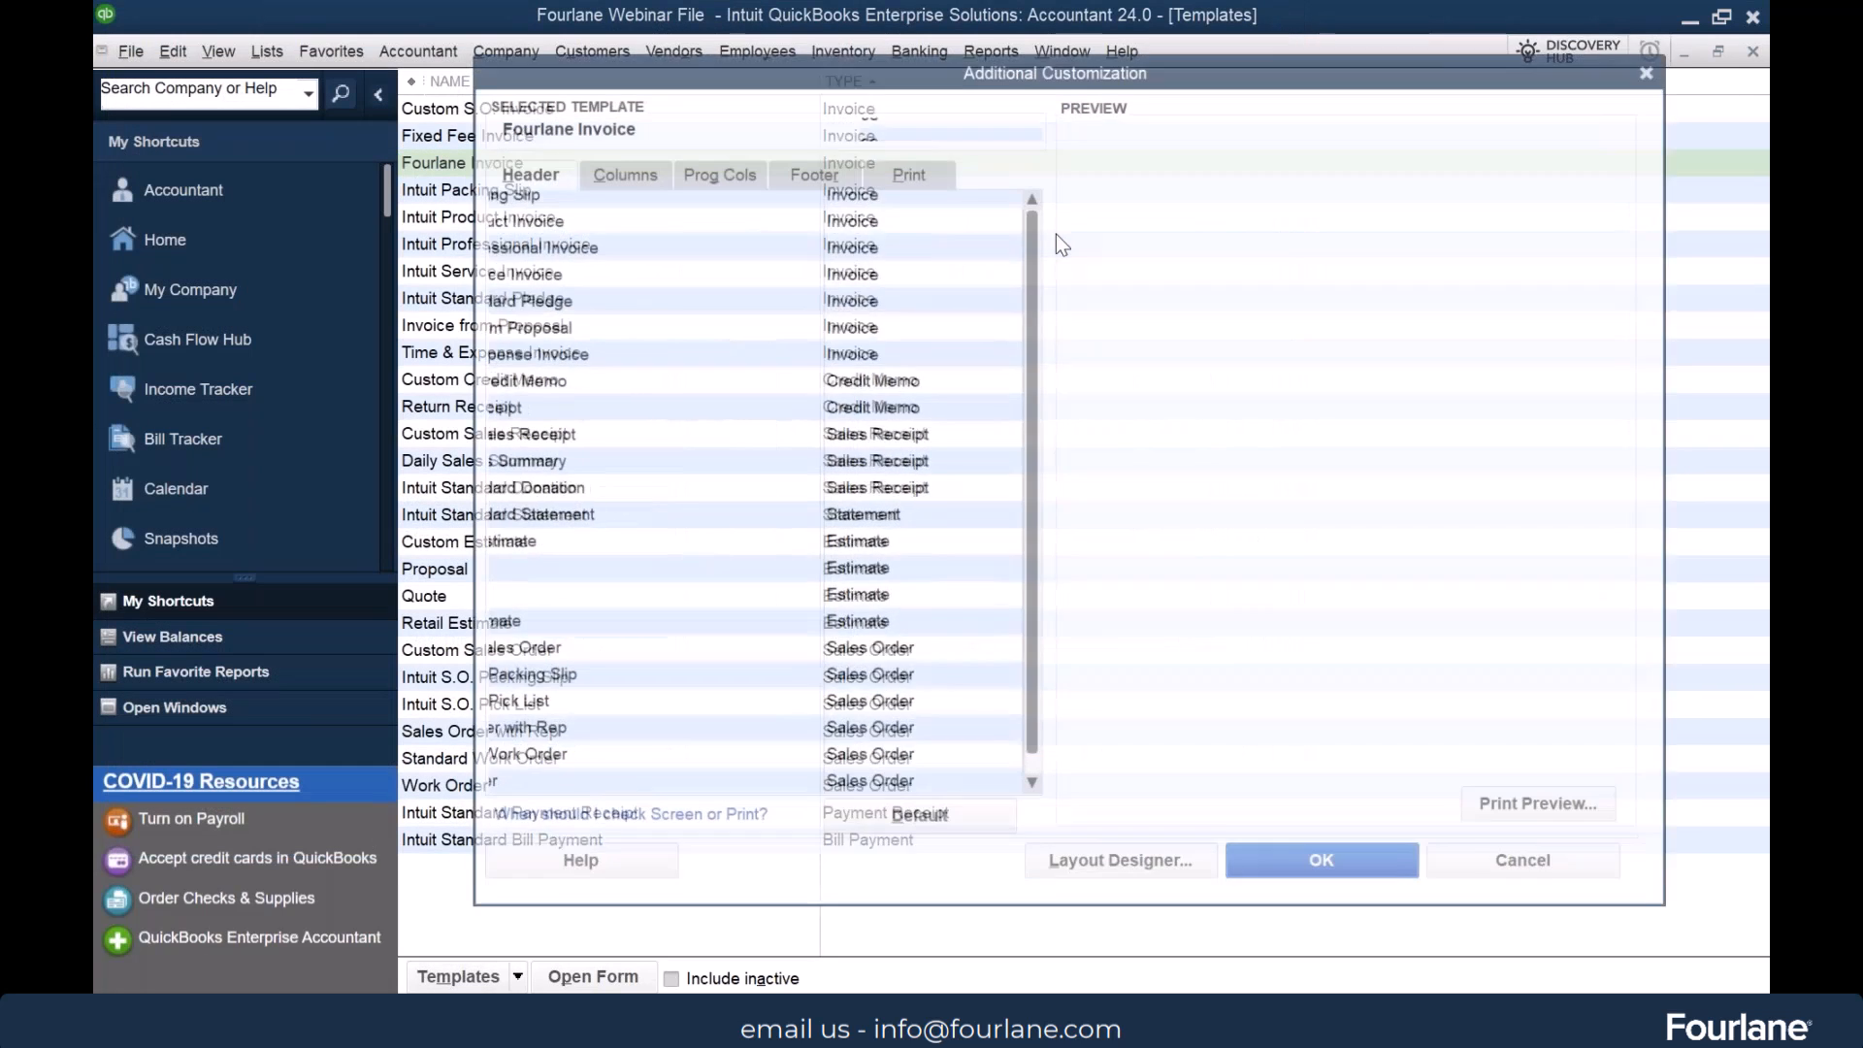
{"action": "scroll", "coordinate": [1027, 270], "scroll_direction": "down", "scroll_amount": 1}
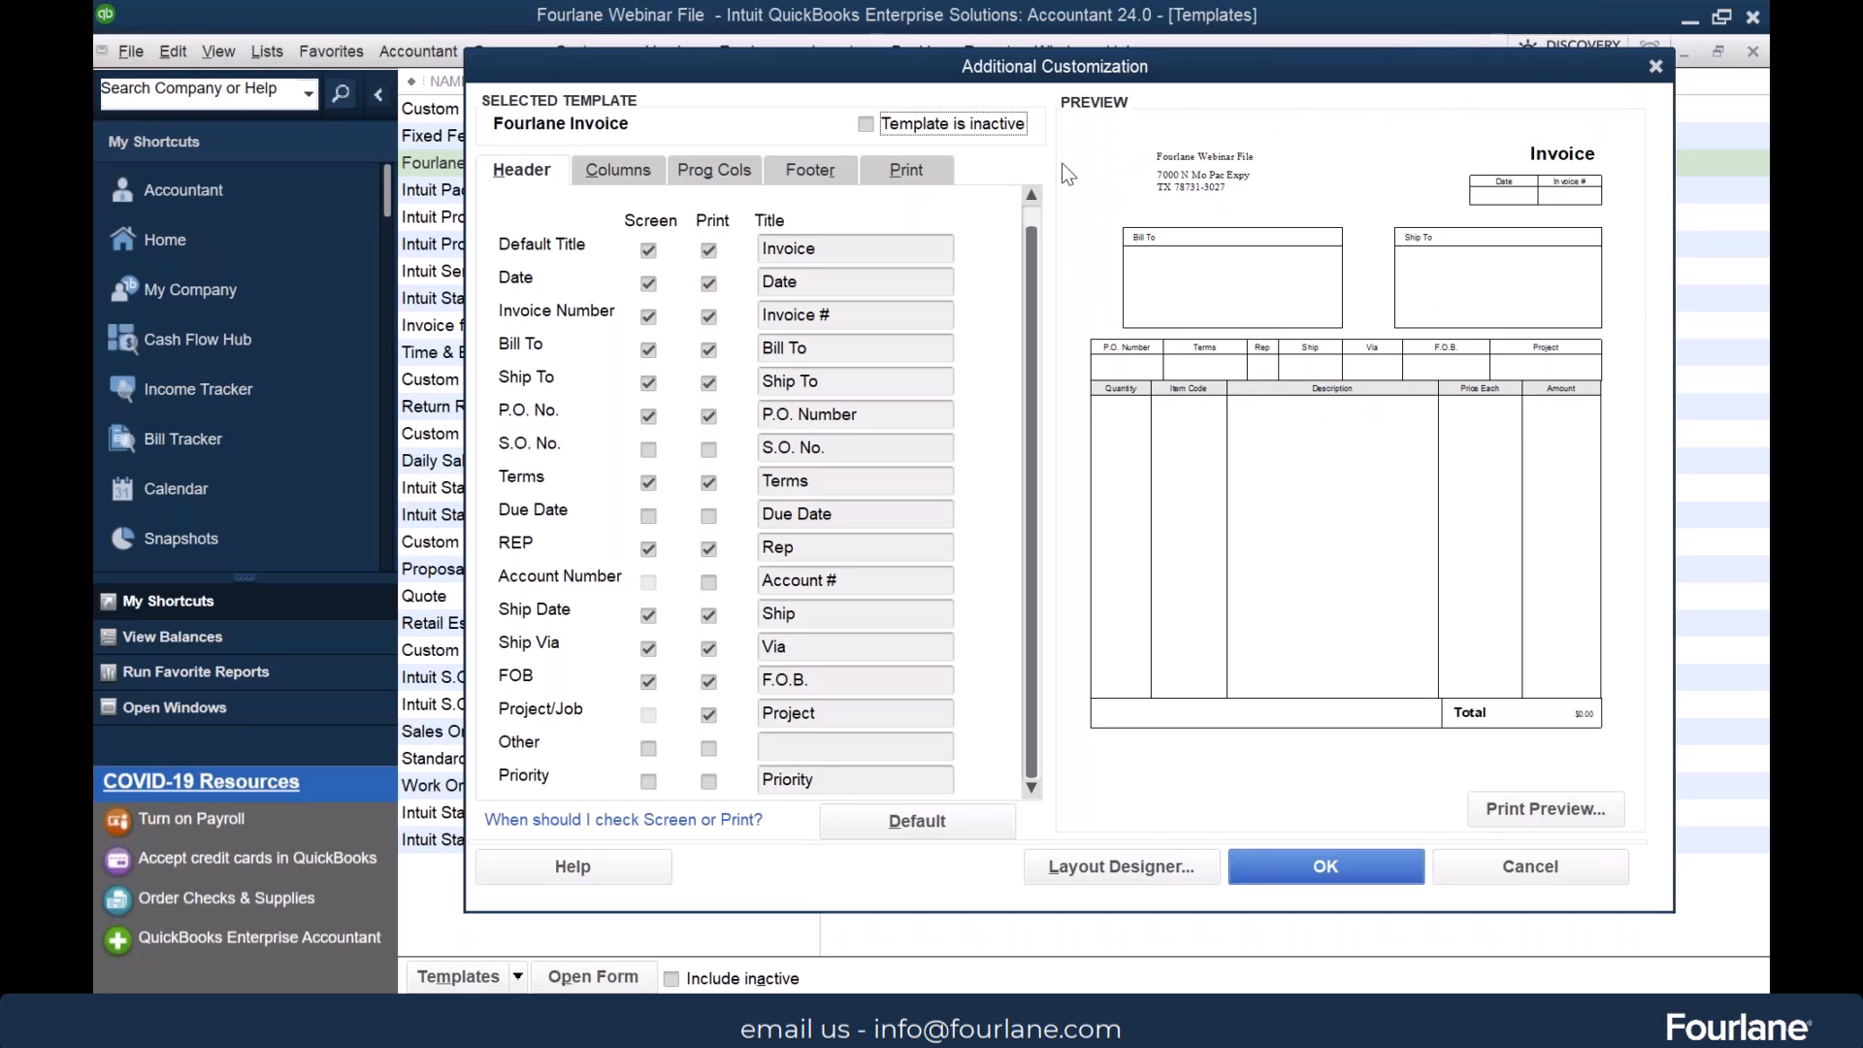
{"action": "left_click", "coordinate": [649, 781]}
{"action": "left_click", "coordinate": [1073, 450]}
Include the Account Number field on the printed invoice and keep it despite the overlap with existing fields
{"action": "left_click", "coordinate": [711, 582]}
{"action": "left_click", "coordinate": [1097, 452]}
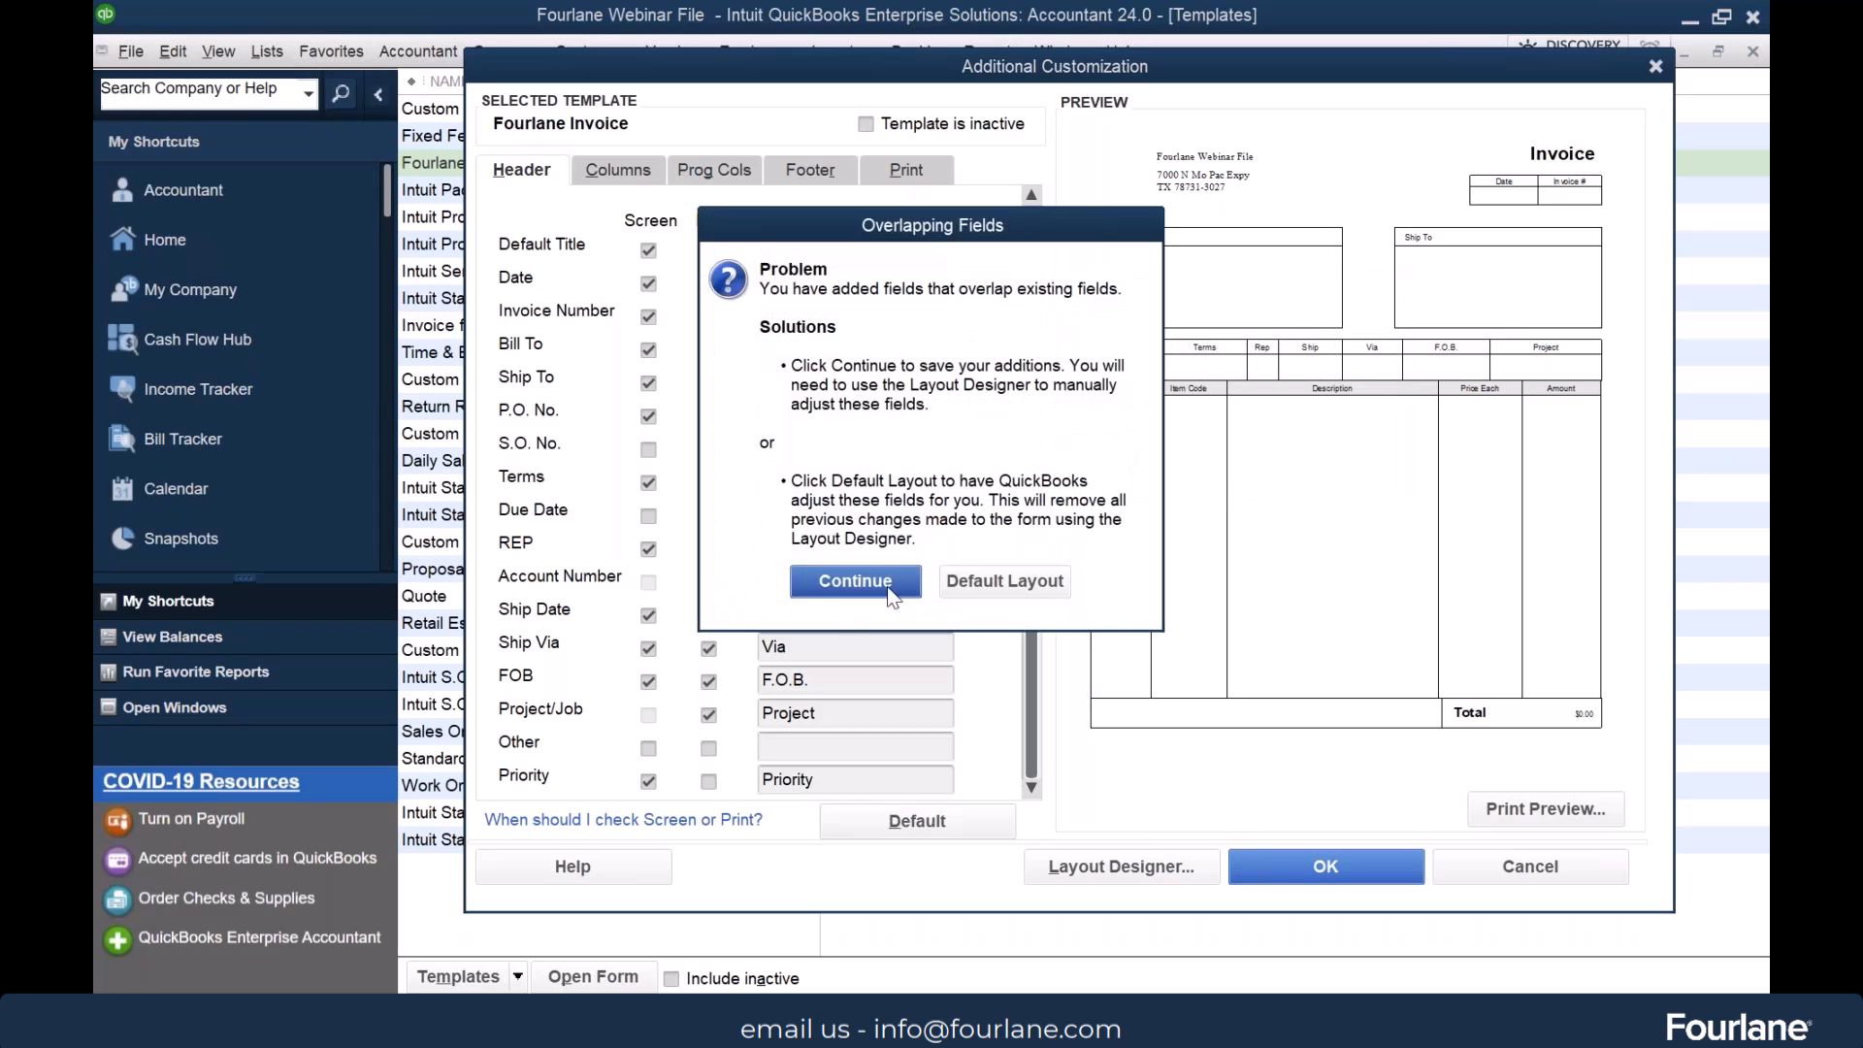
{"action": "left_click", "coordinate": [854, 581]}
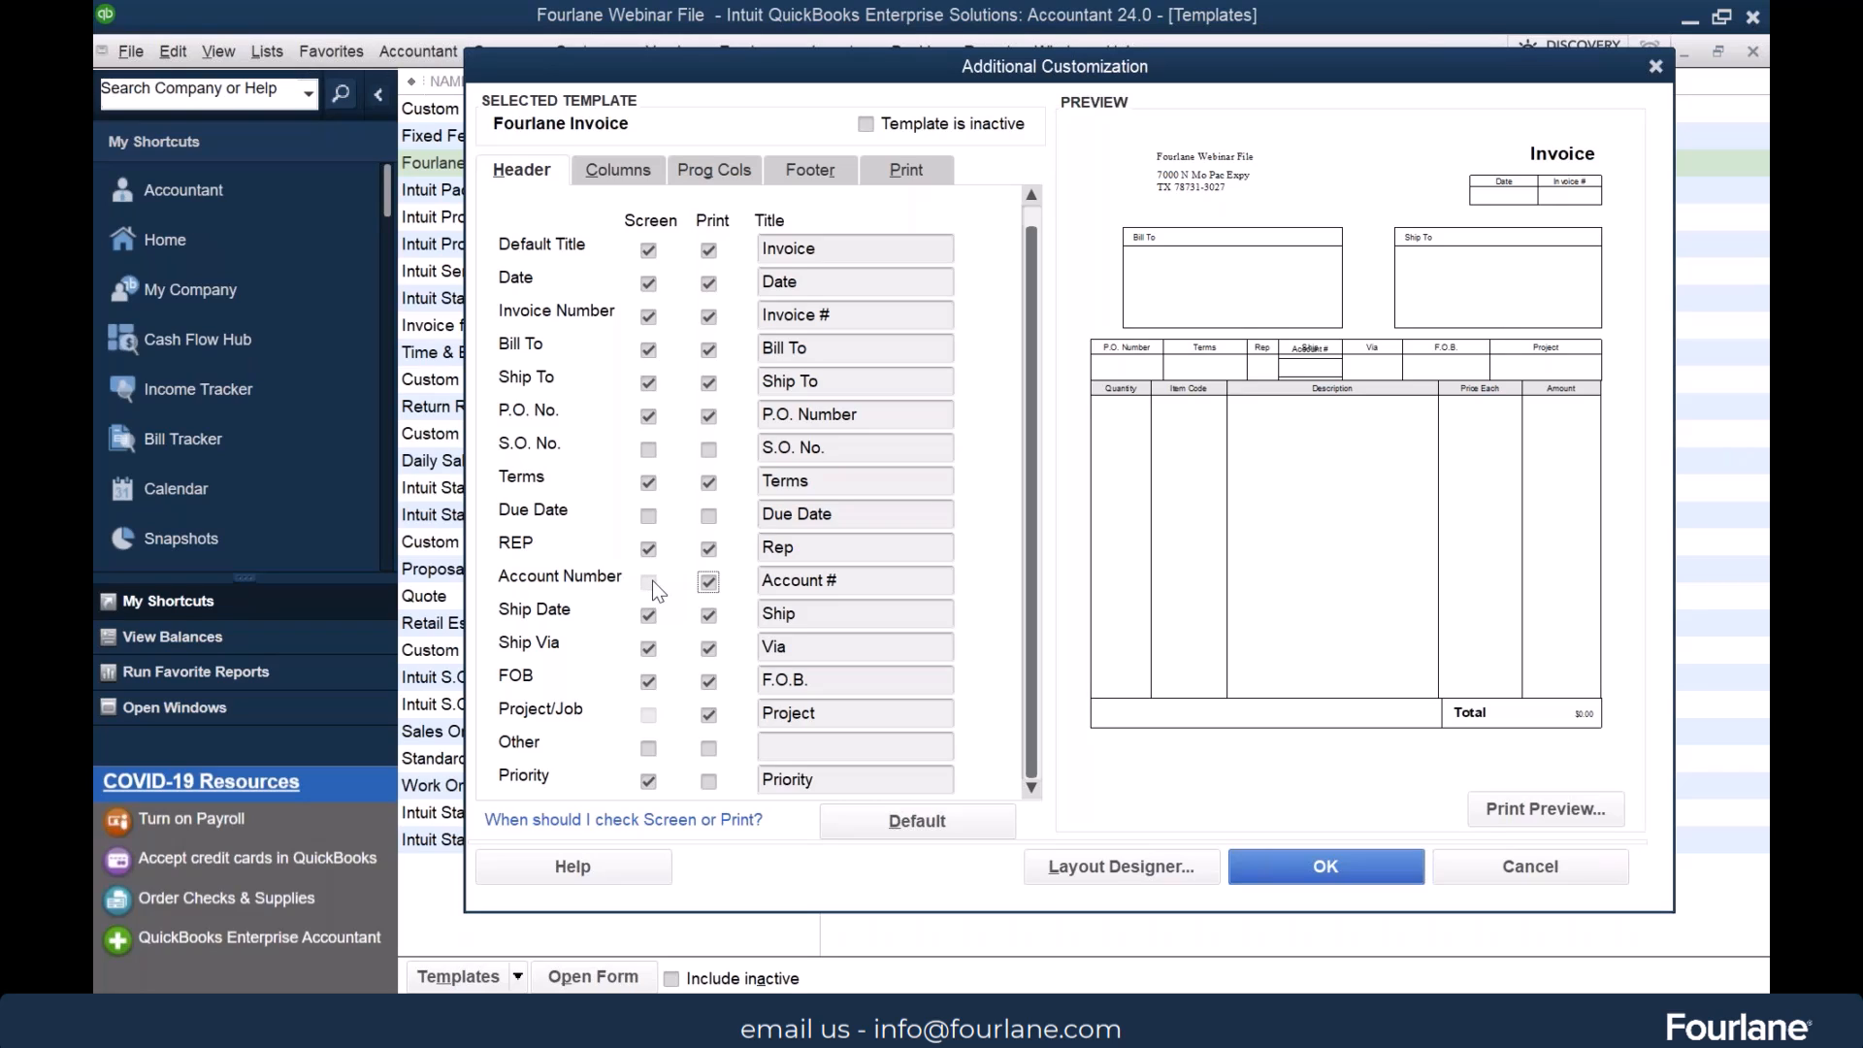
{"action": "left_click", "coordinate": [840, 579]}
Change the invoice's default title to ABC, keeping the overlapping fields
{"action": "left_click", "coordinate": [845, 250]}
{"action": "double_click", "coordinate": [845, 251]}
{"action": "type", "text": "ABC"}
{"action": "left_click", "coordinate": [880, 282]}
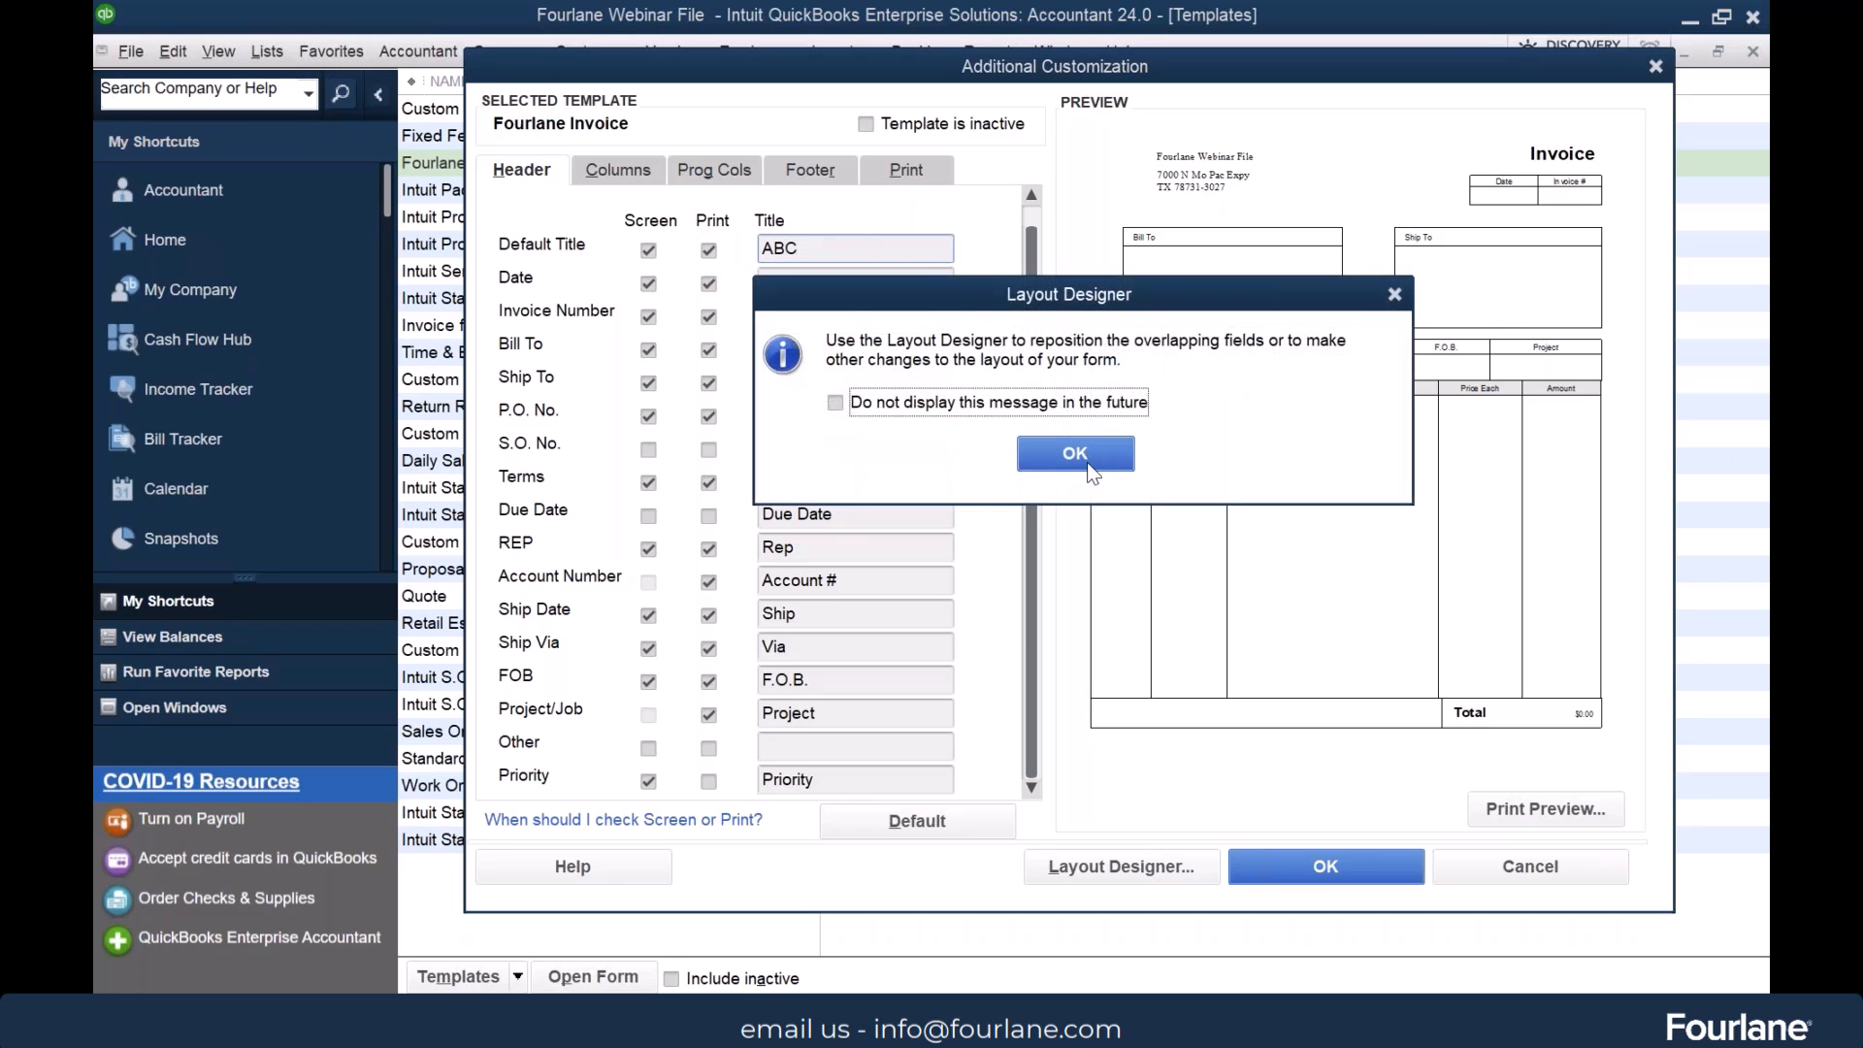
{"action": "left_click", "coordinate": [1075, 452]}
{"action": "left_click", "coordinate": [856, 580]}
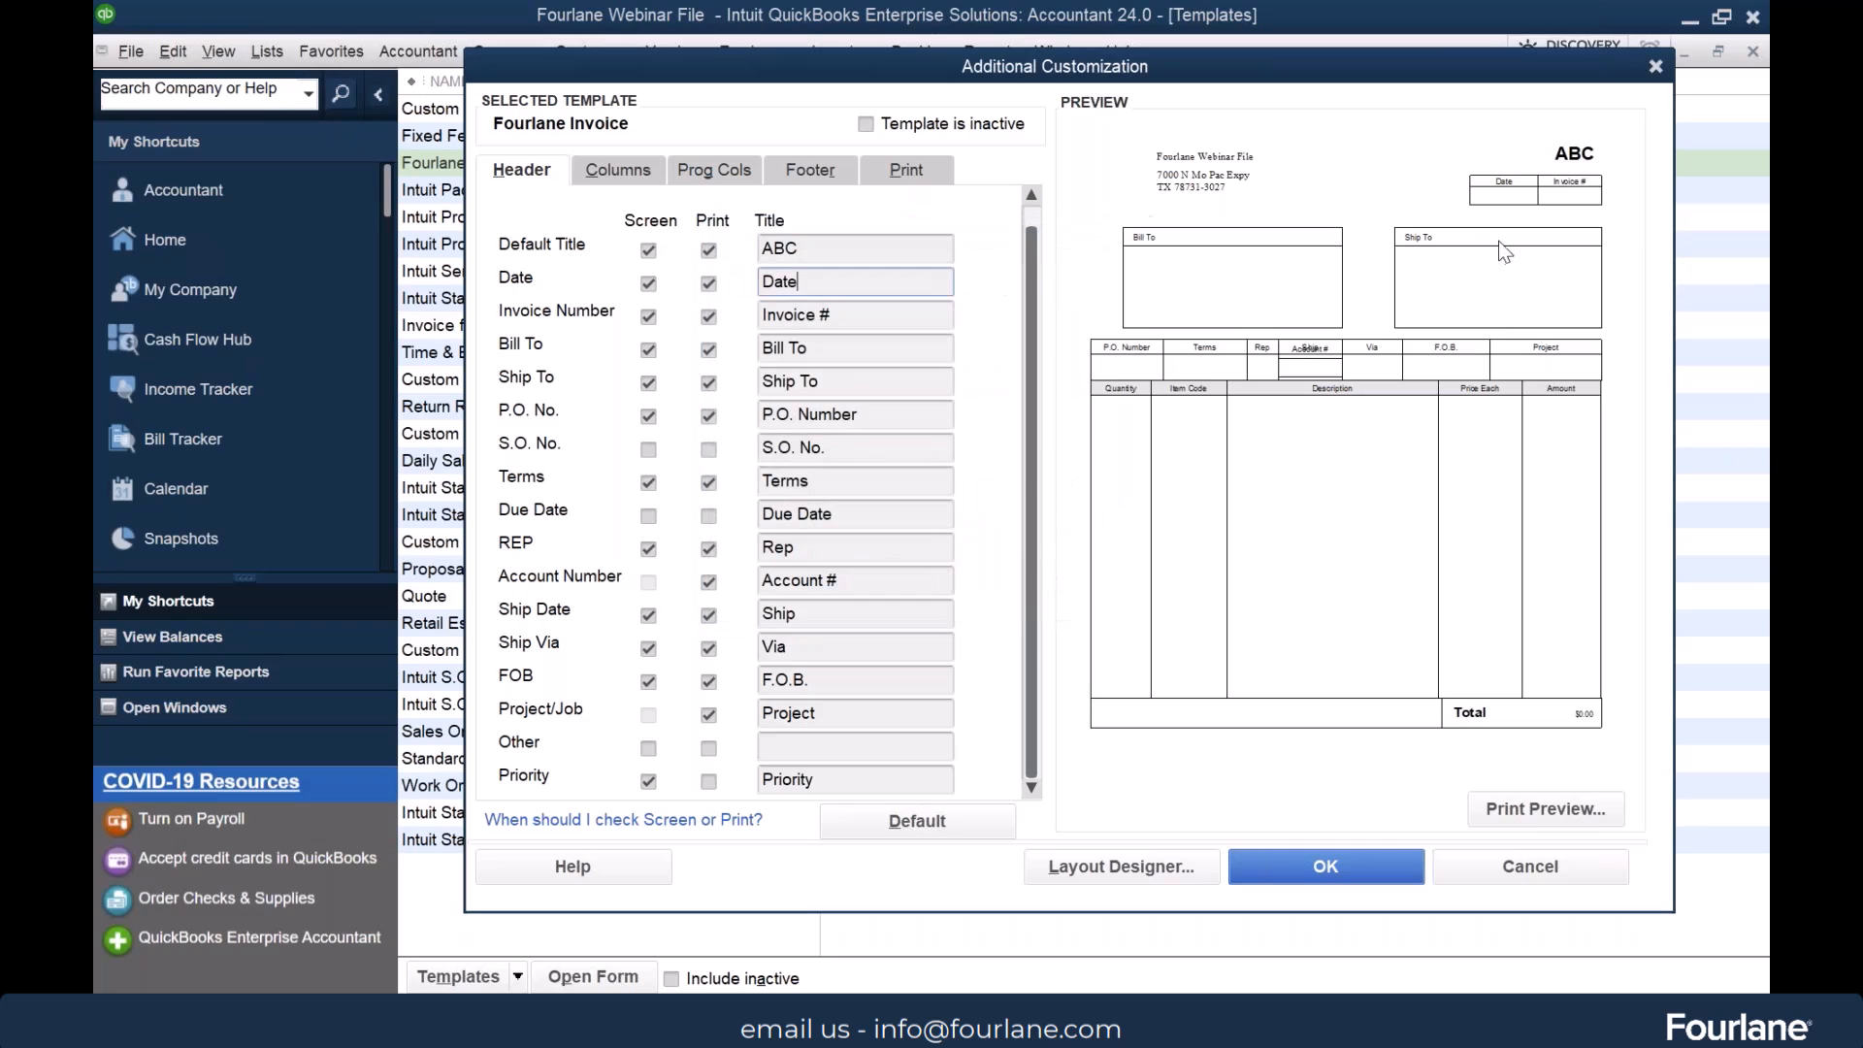
Set the default title back to Invoice, keeping the overlapping fields, and return to the start of the header fields
{"action": "left_click", "coordinate": [818, 250]}
{"action": "double_click", "coordinate": [818, 250]}
{"action": "type", "text": "Invoice"}
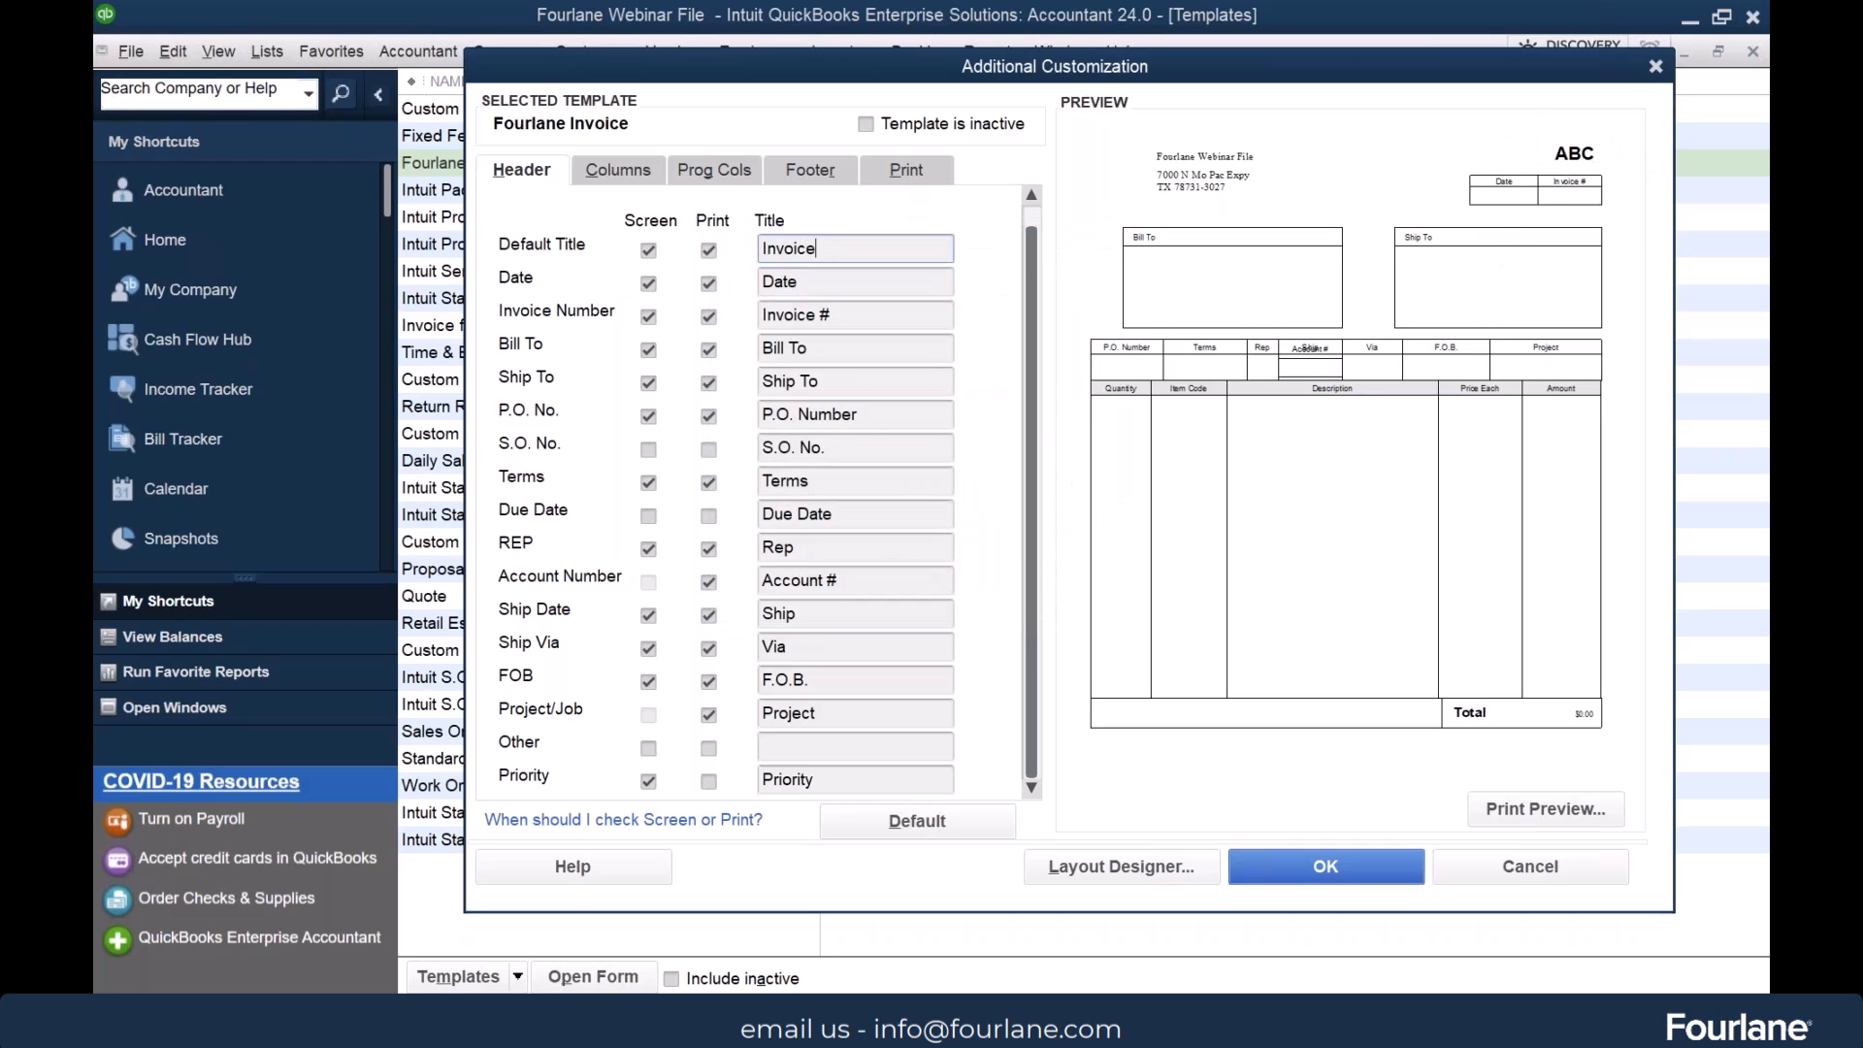
{"action": "left_click", "coordinate": [810, 280]}
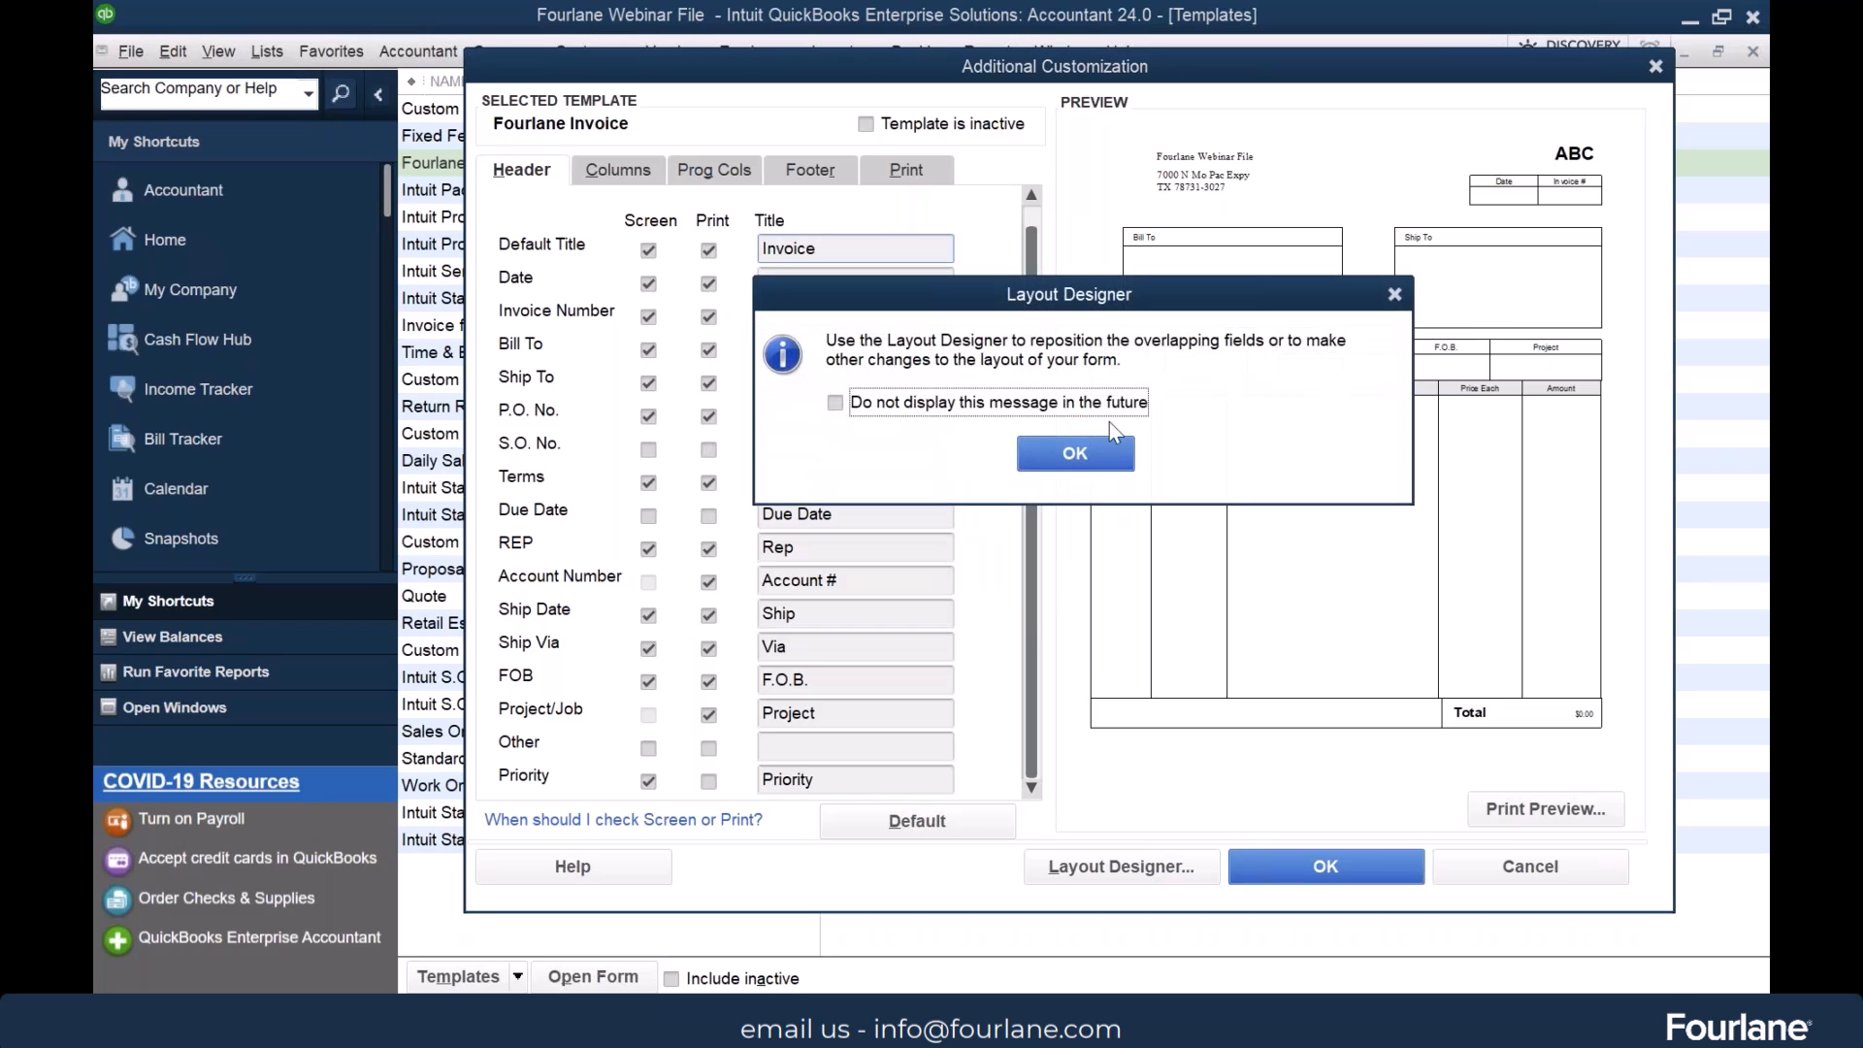
{"action": "left_click", "coordinate": [1075, 453]}
{"action": "left_click", "coordinate": [878, 574]}
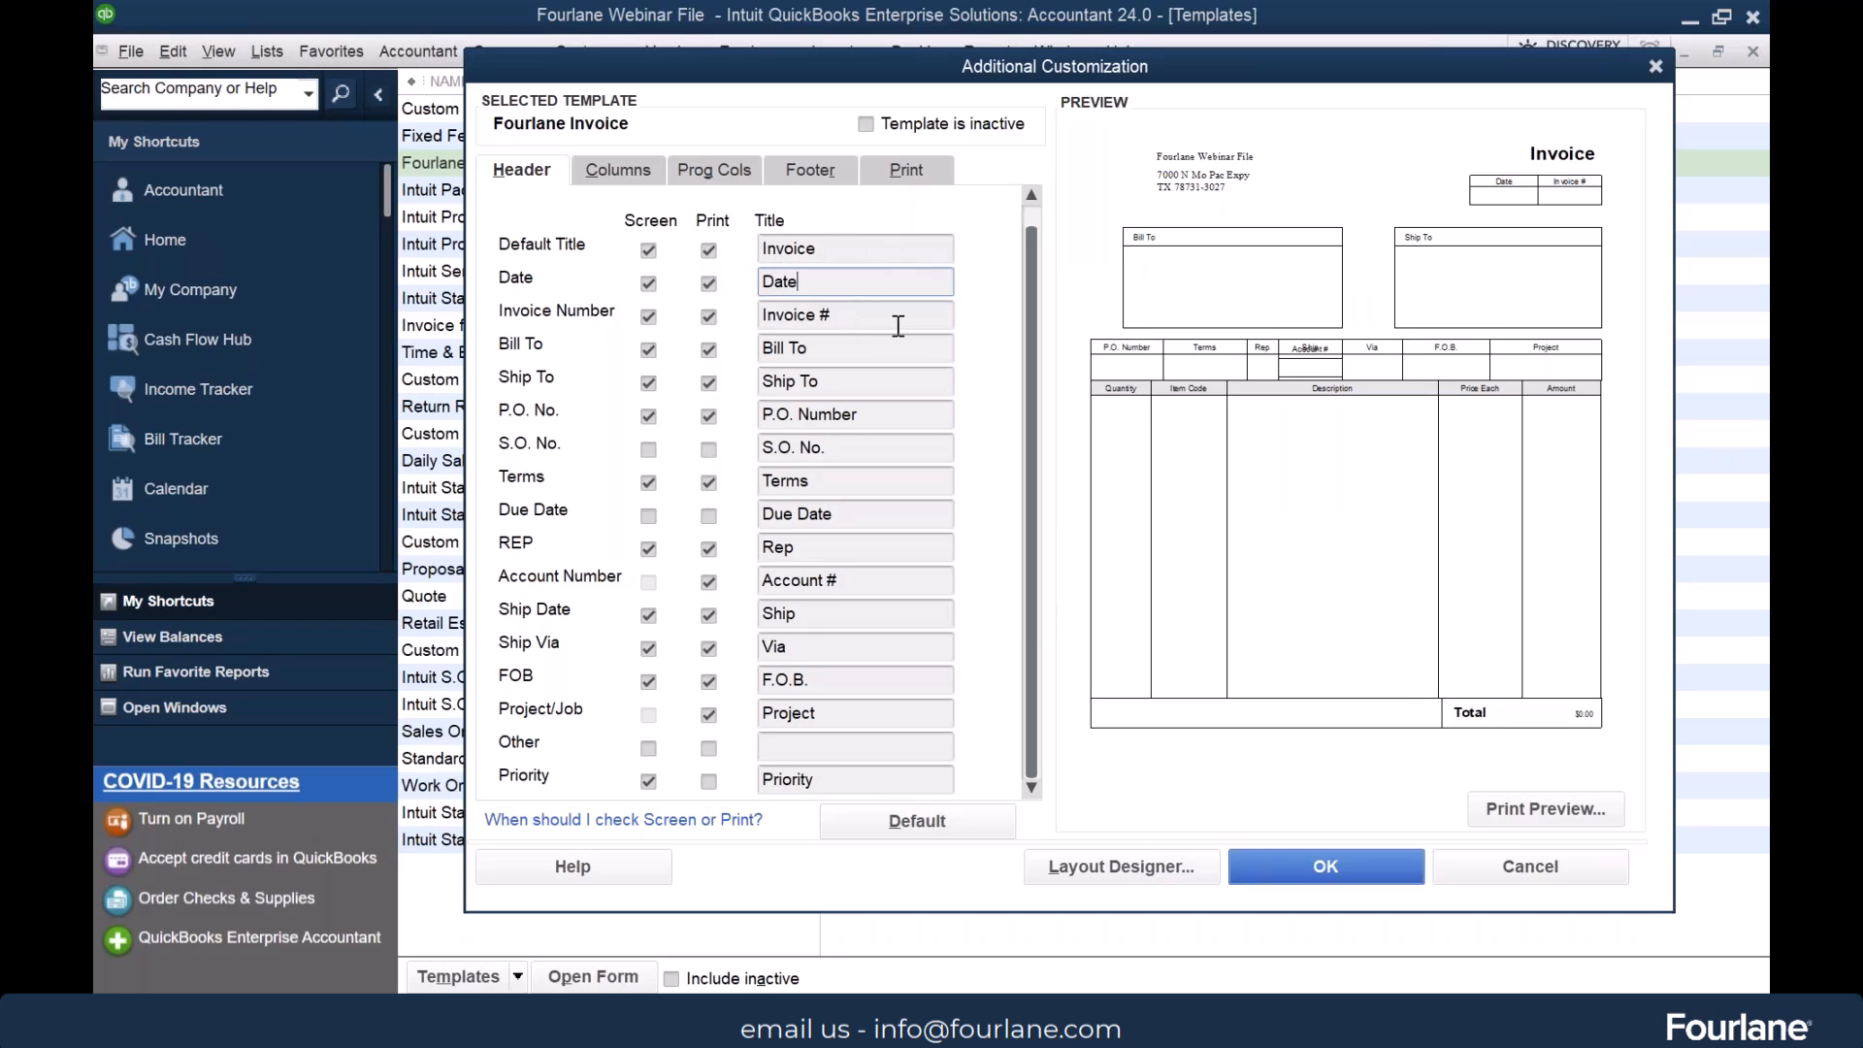
{"action": "left_click", "coordinate": [854, 315]}
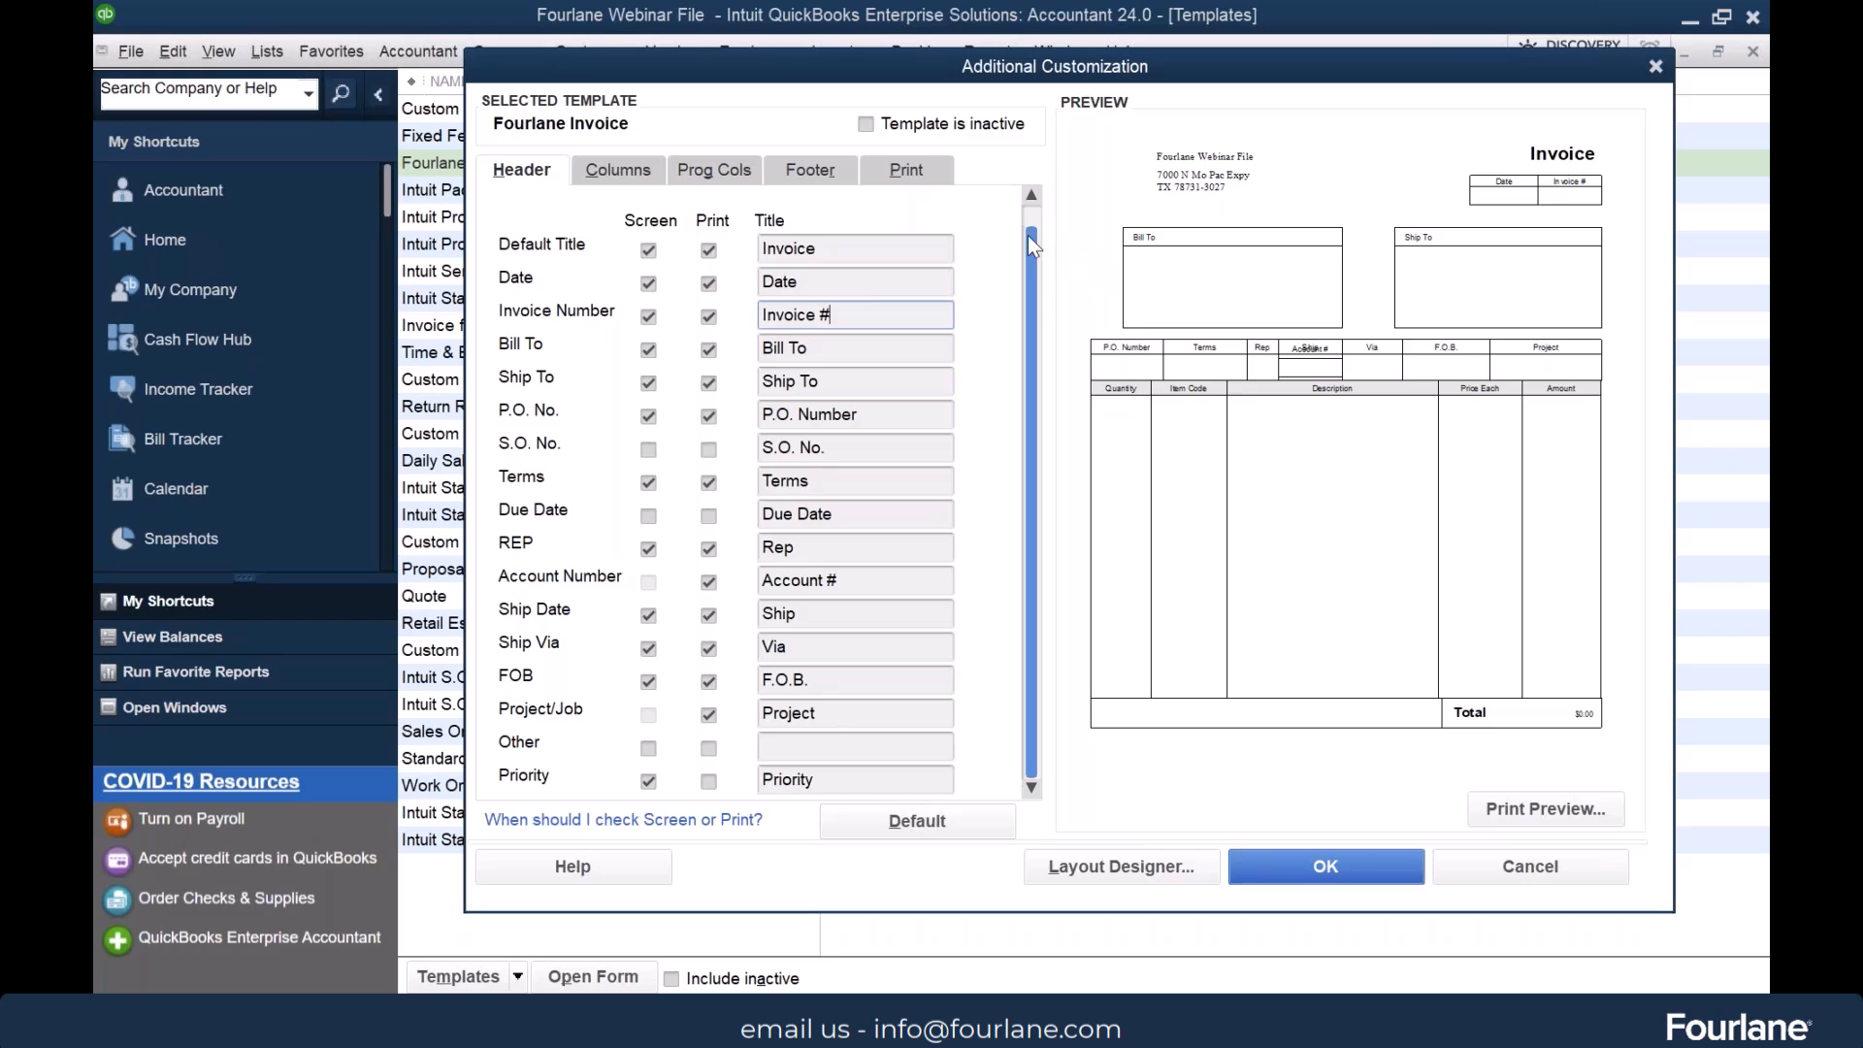
{"action": "scroll", "coordinate": [1019, 207], "scroll_direction": "up", "scroll_amount": 1}
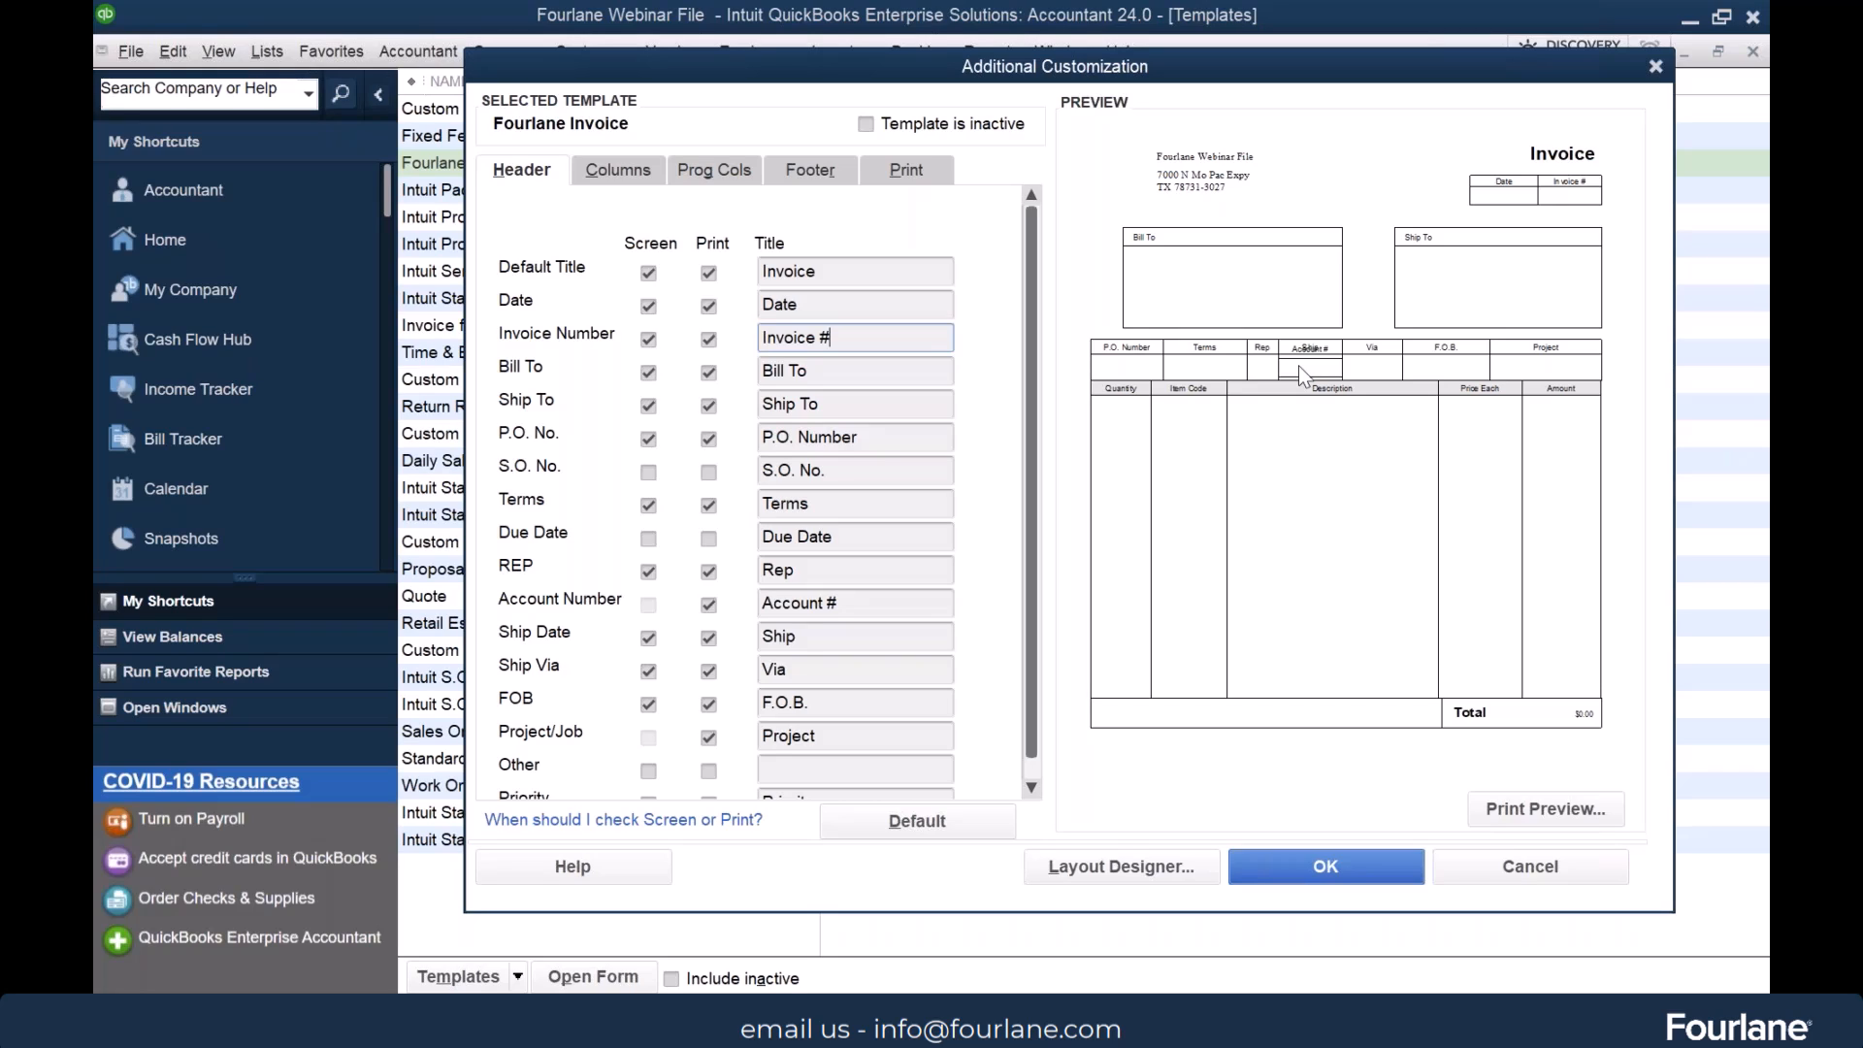
Show the LC# column on screen in the invoice's line-item columns
{"action": "left_click", "coordinate": [626, 176]}
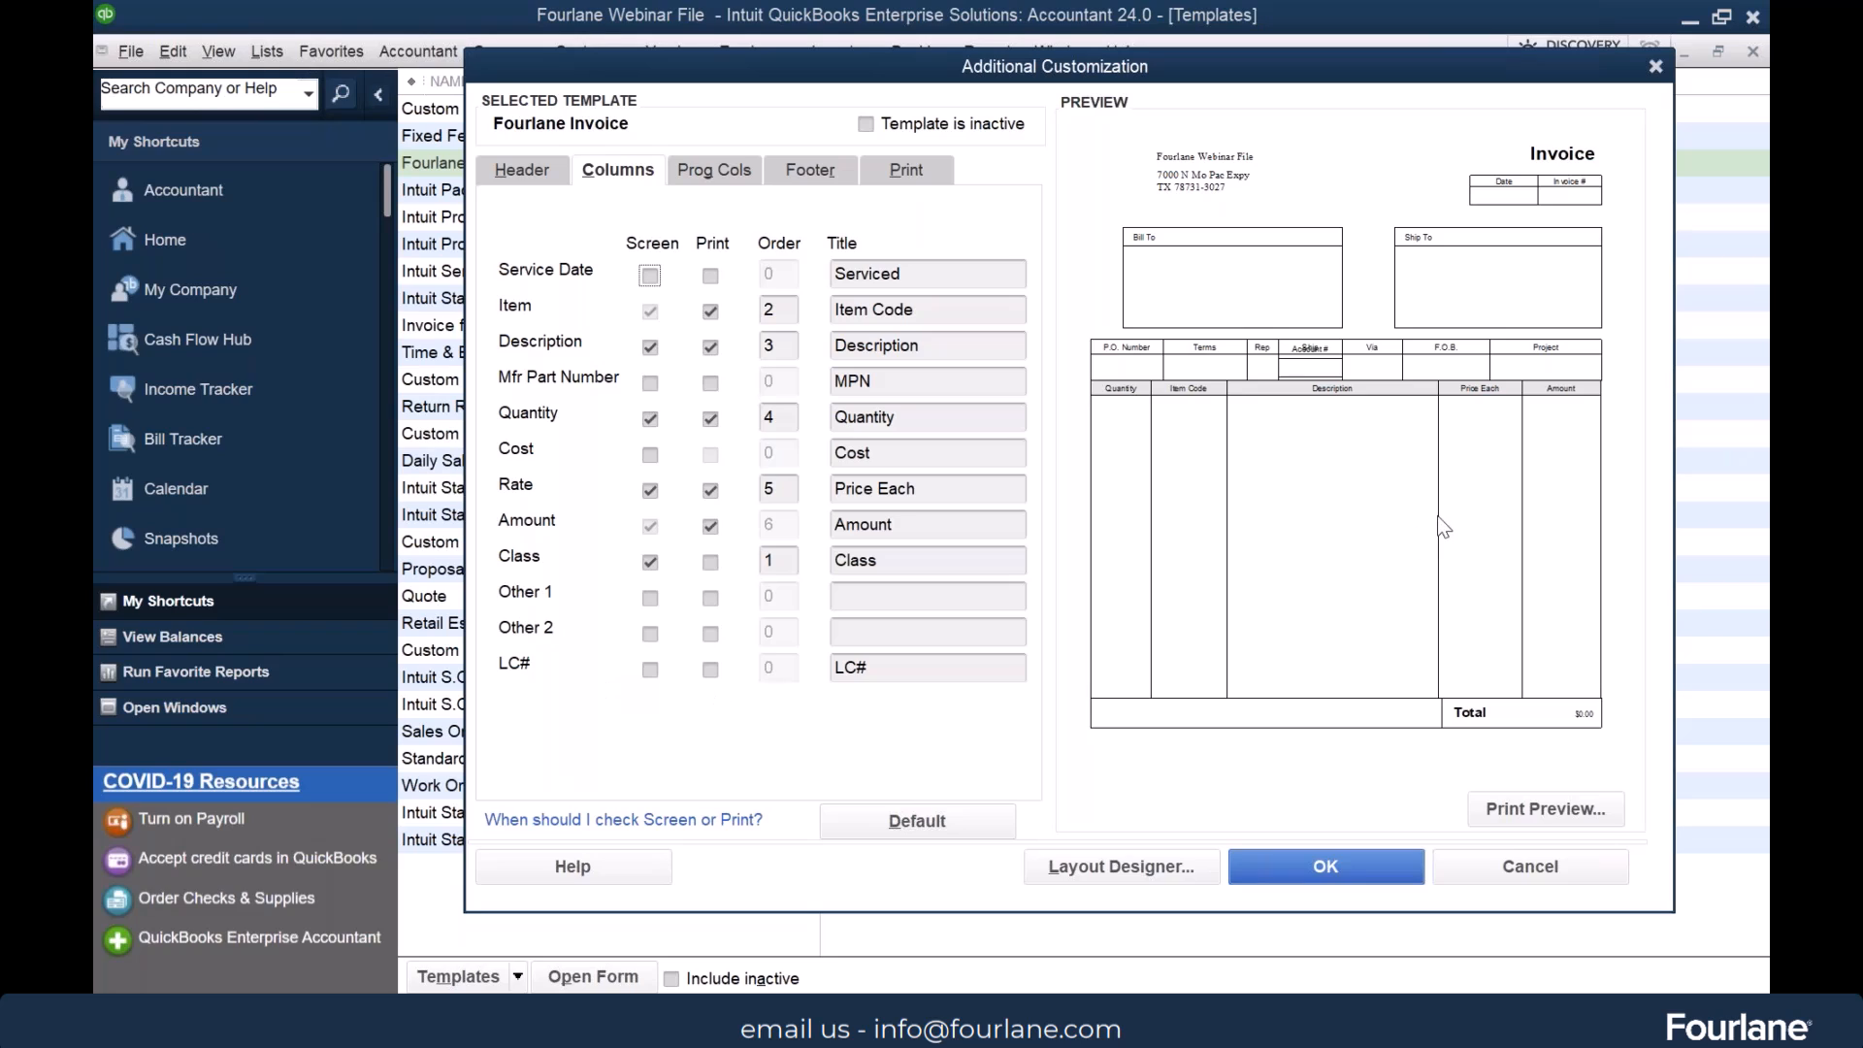
{"action": "left_click", "coordinate": [650, 669]}
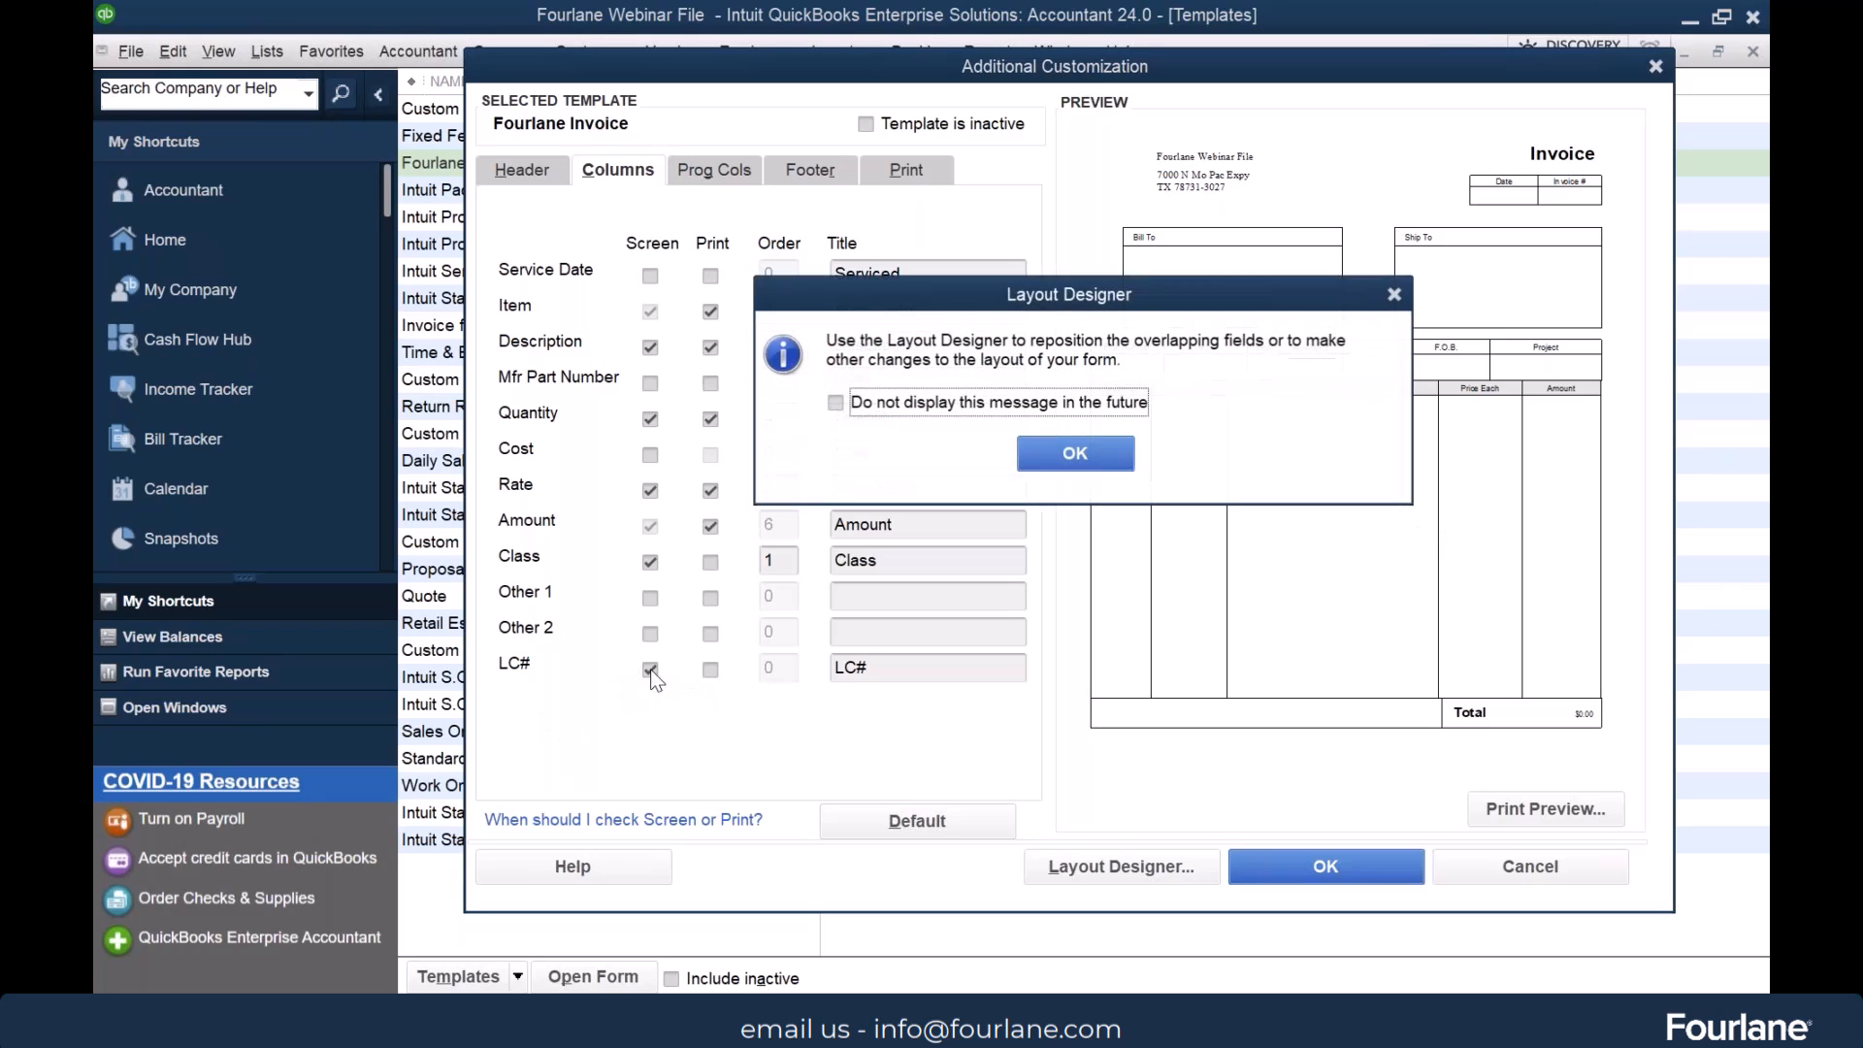
{"action": "left_click", "coordinate": [1084, 453]}
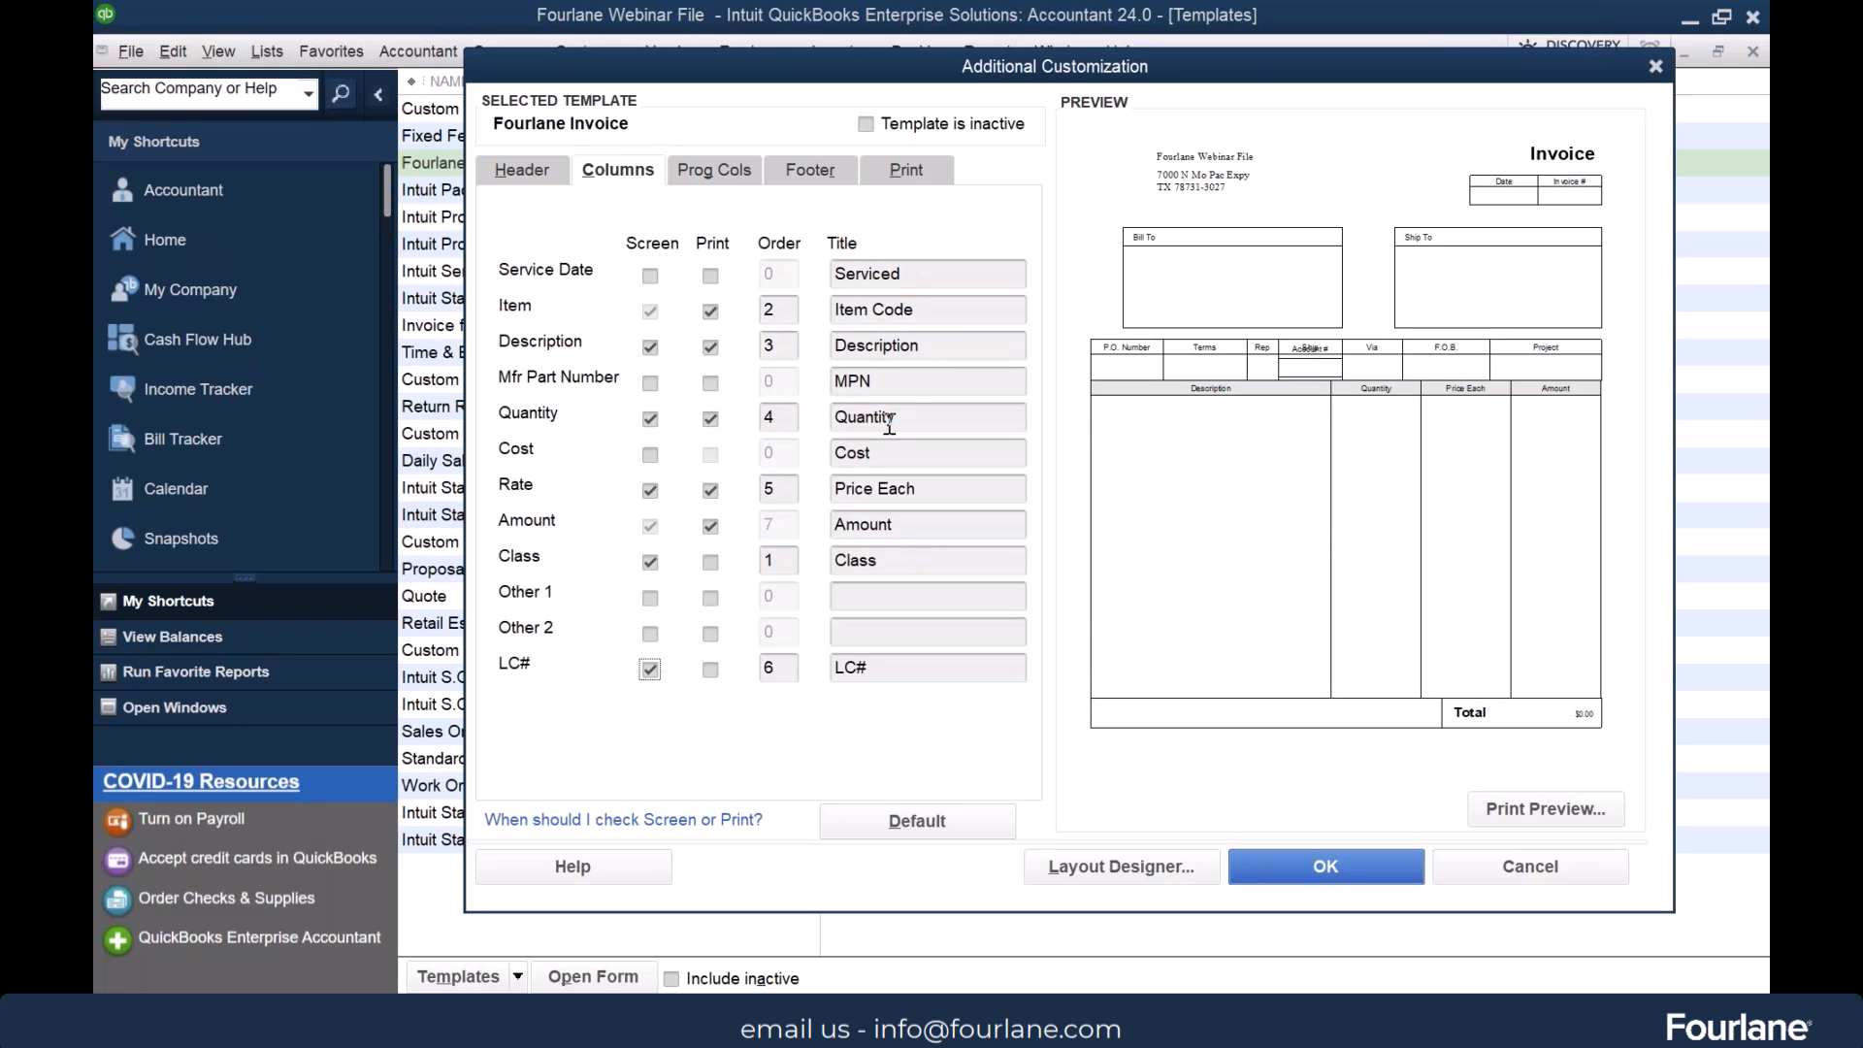
Rename the Item column's title to Part Number and keep the overlapping fields
{"action": "left_click", "coordinate": [941, 309]}
{"action": "left_click_drag", "start_coordinate": [939, 310], "coordinate": [832, 309]}
{"action": "type", "text": "Part Number"}
{"action": "left_click", "coordinate": [966, 344]}
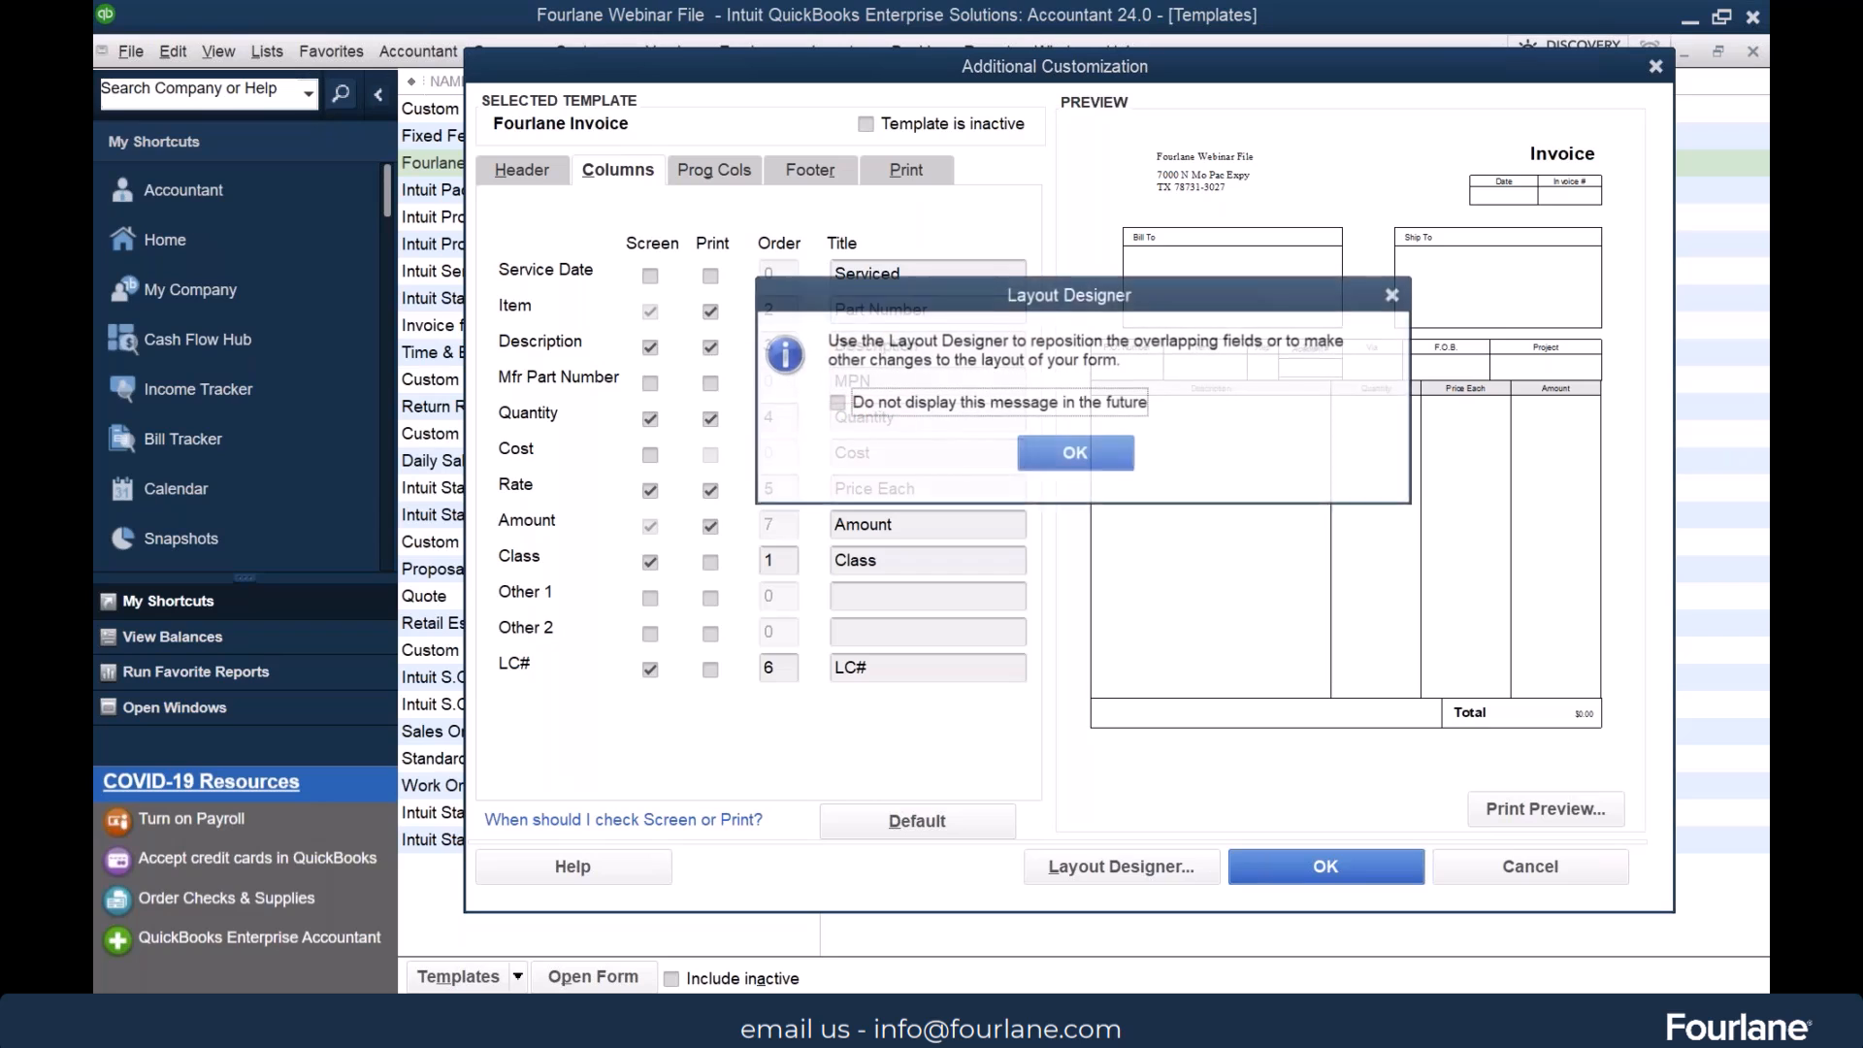
{"action": "left_click", "coordinate": [1076, 448]}
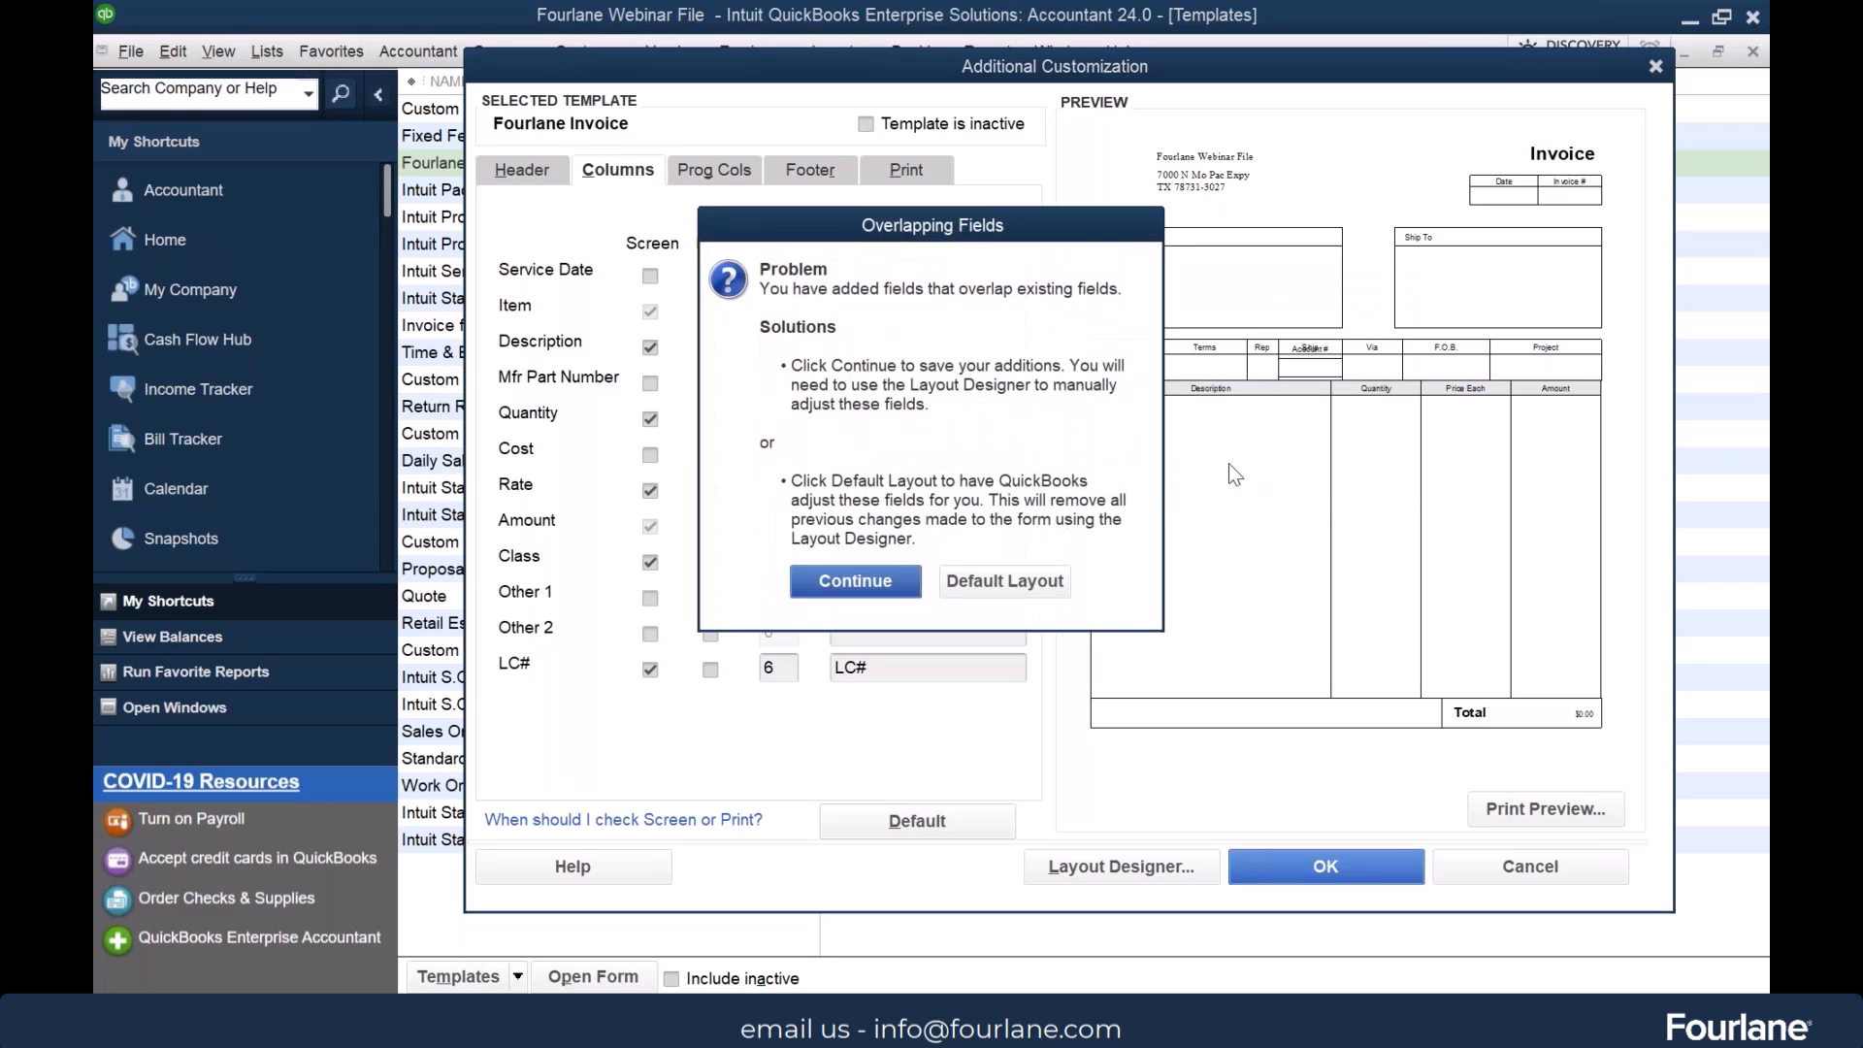
{"action": "left_click", "coordinate": [853, 579]}
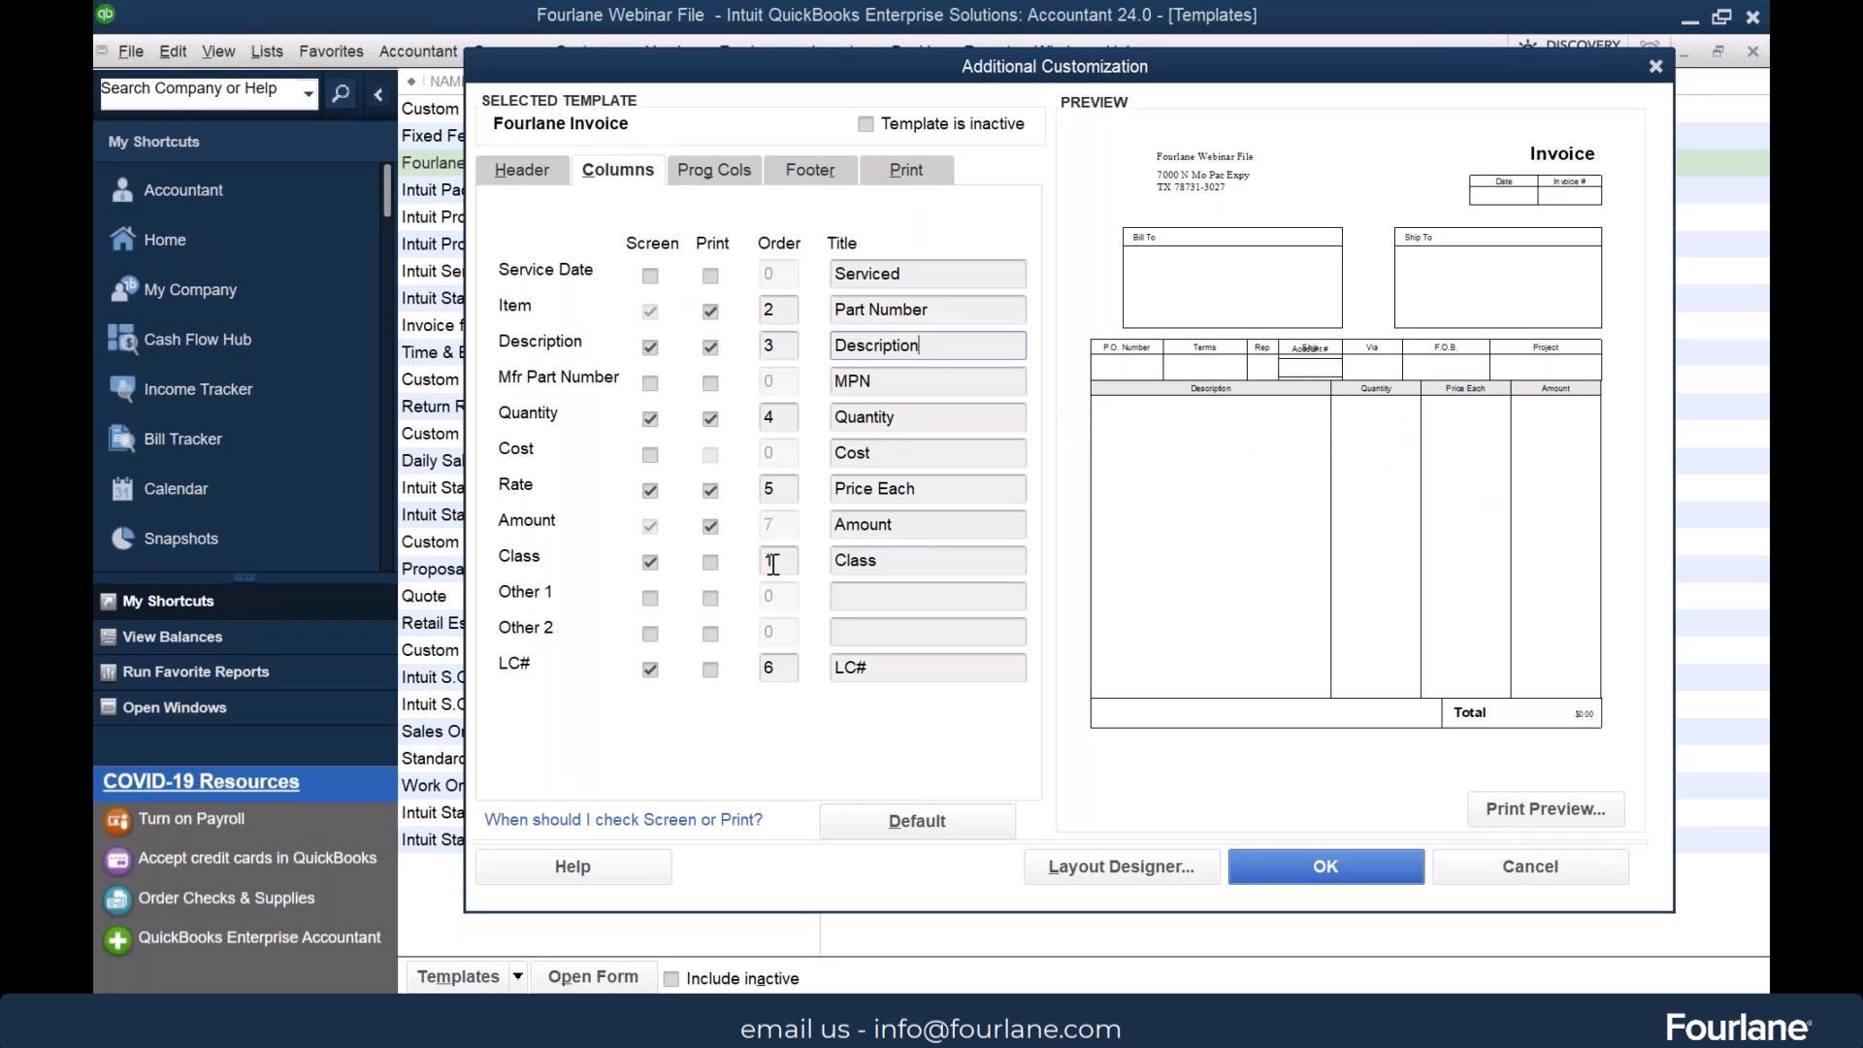
Reorder the columns so Description is 2 and Part Number is 3, keeping the overlapping fields
{"action": "left_click", "coordinate": [766, 344]}
{"action": "left_click", "coordinate": [782, 304]}
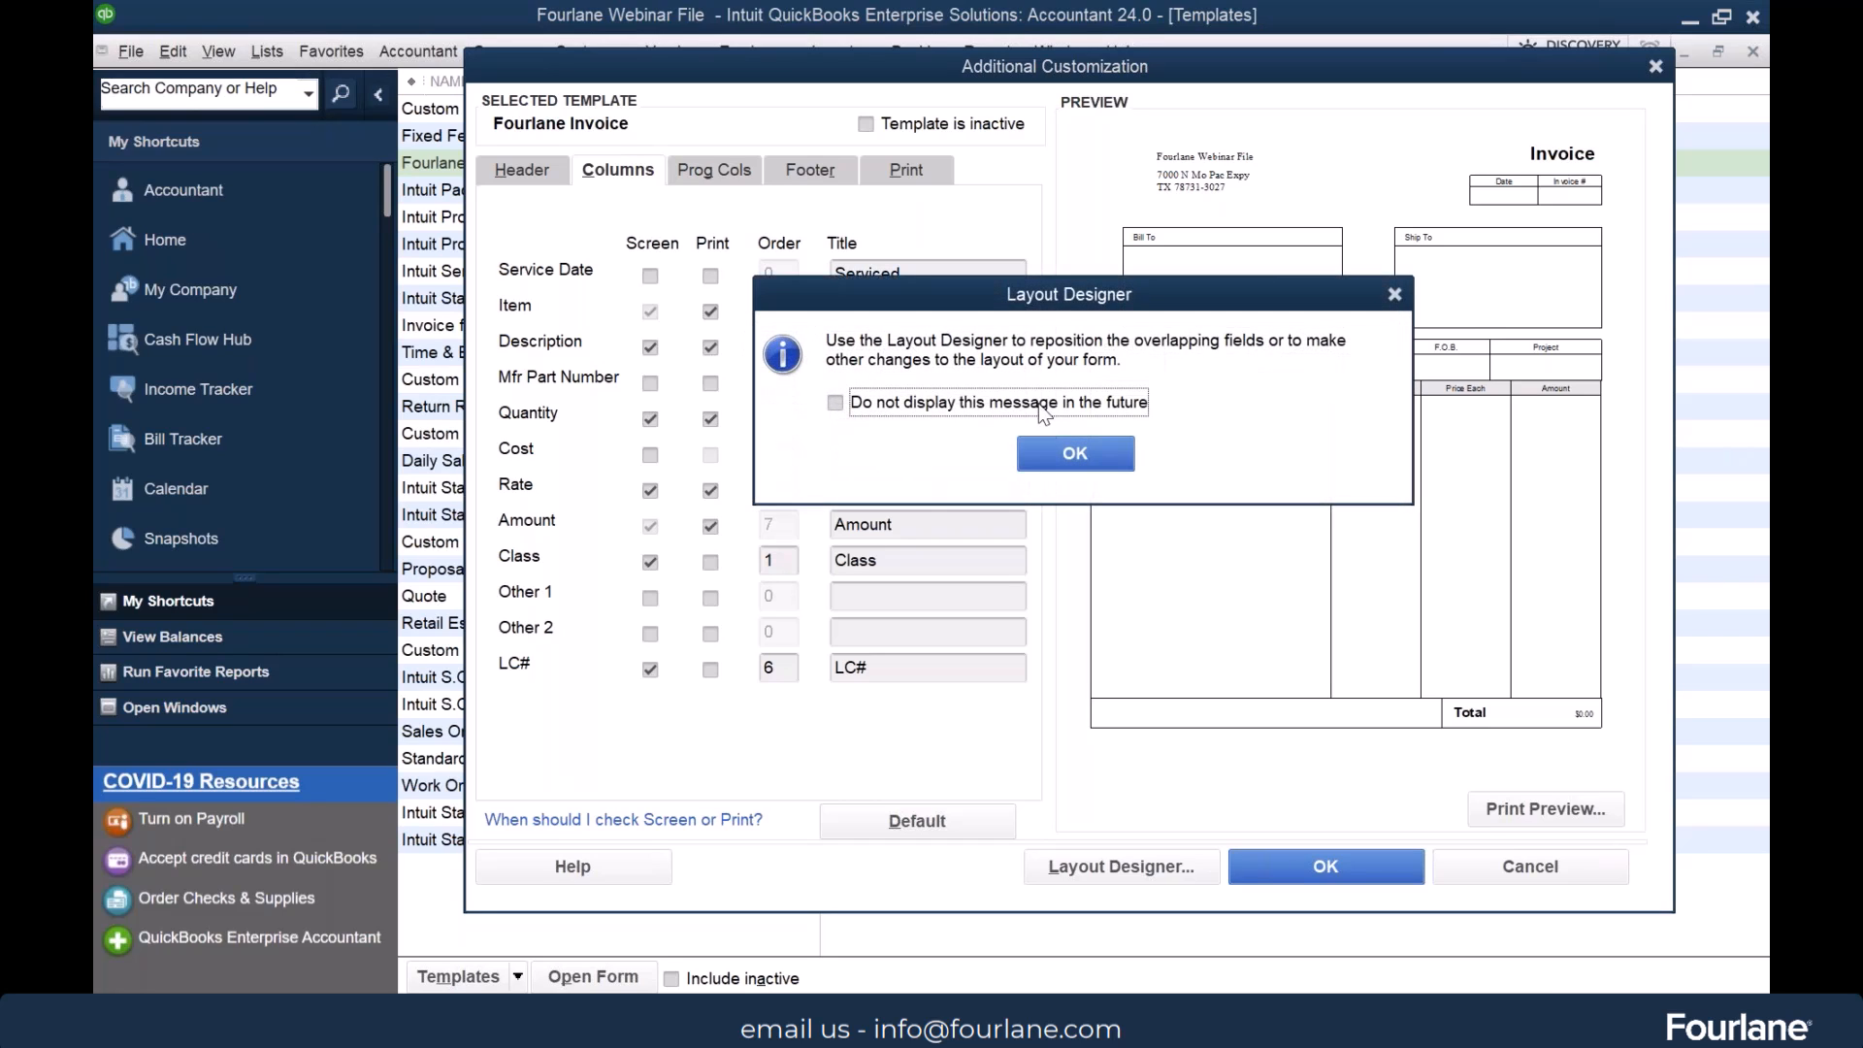
{"action": "left_click", "coordinate": [1083, 452]}
{"action": "left_click", "coordinate": [842, 582]}
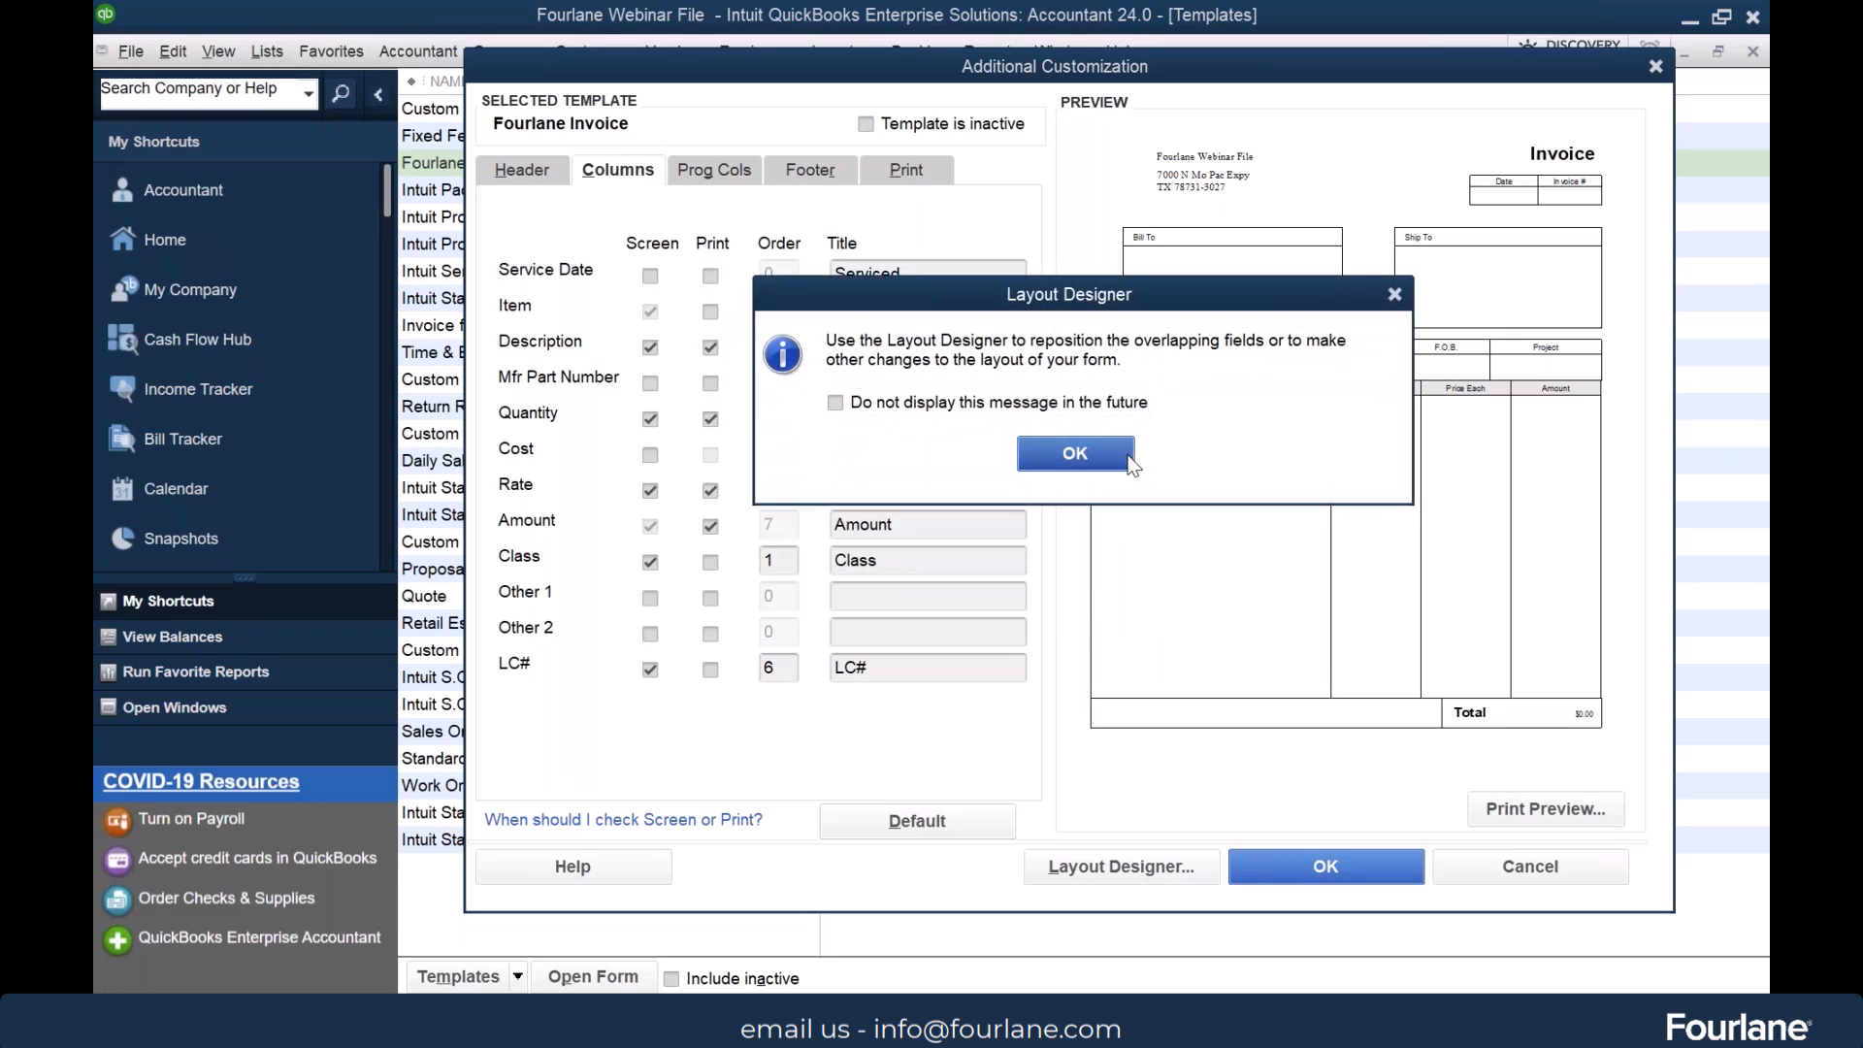
Exclude the Part Number and Description columns from the printed invoice, keeping the overlapping fields
{"action": "left_click", "coordinate": [1084, 453]}
{"action": "left_click", "coordinate": [858, 580]}
{"action": "left_click", "coordinate": [710, 347]}
{"action": "left_click", "coordinate": [1073, 446]}
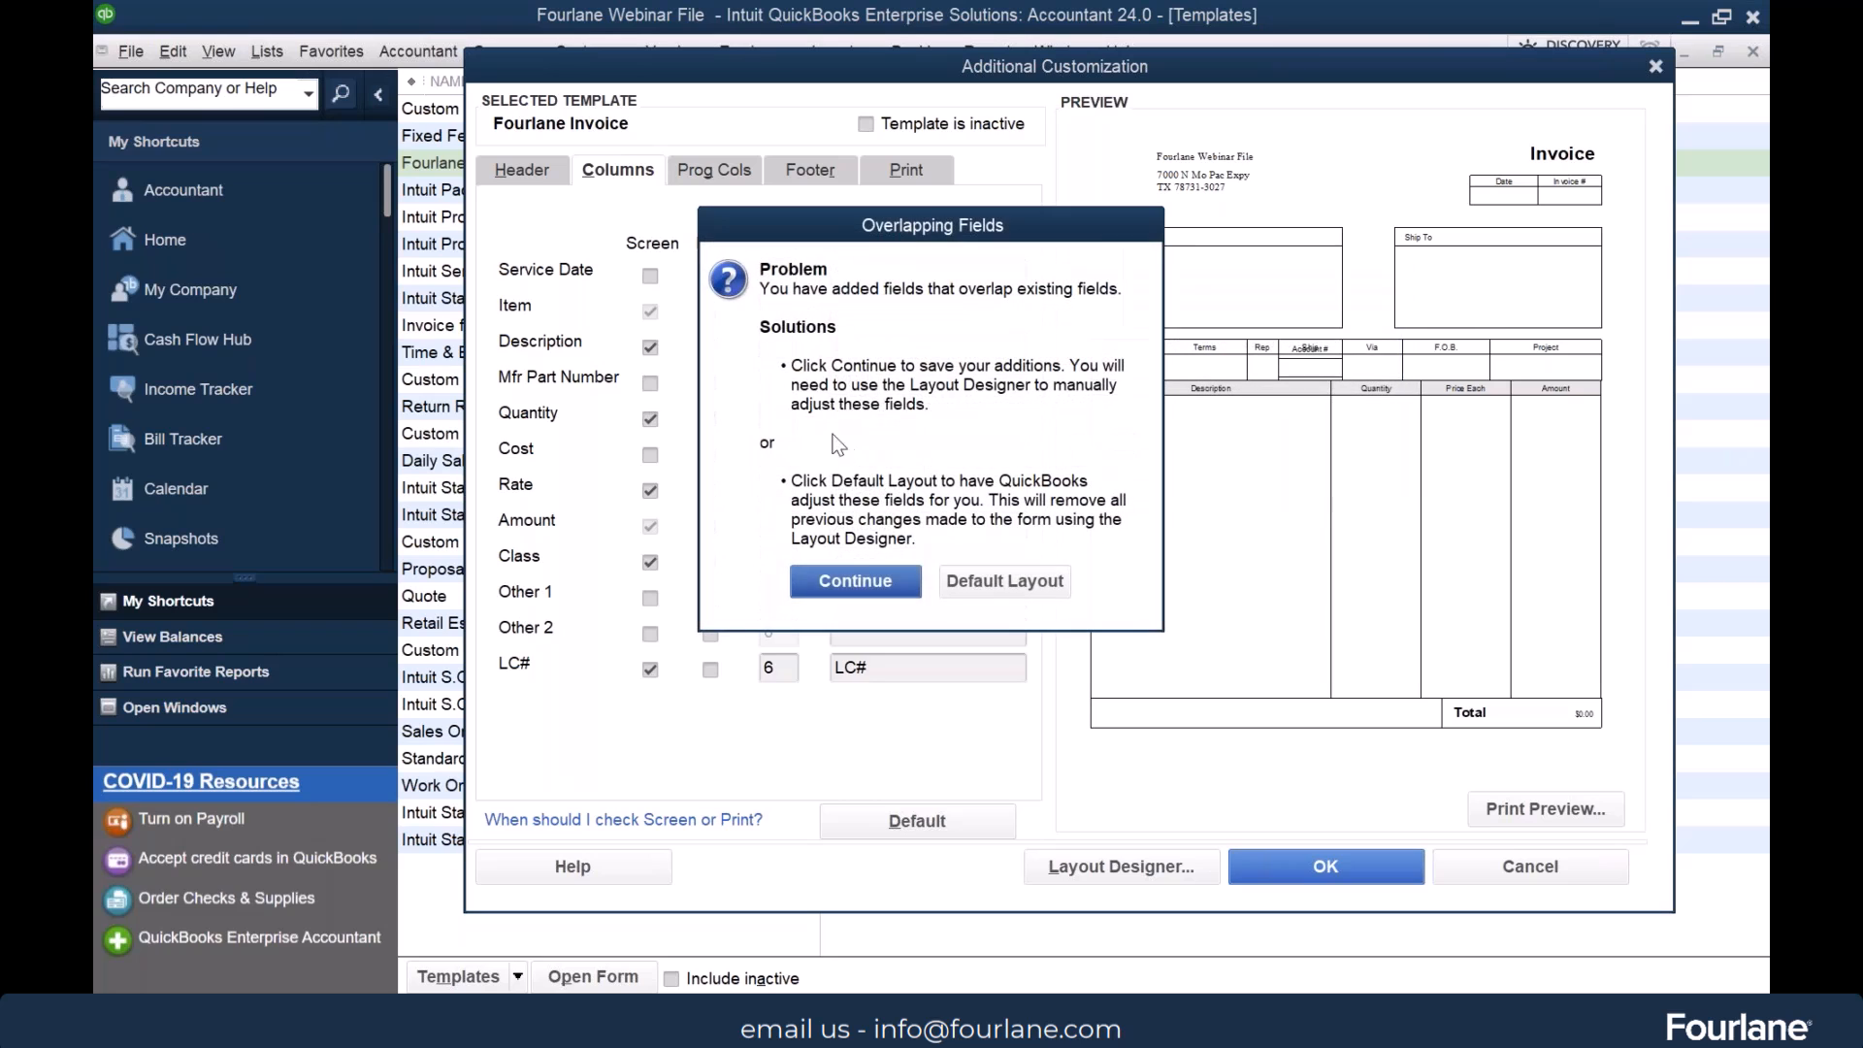
{"action": "left_click", "coordinate": [855, 580]}
Include the Part Number and Description columns on the printed invoice again, keeping the overlapping fields
{"action": "left_click", "coordinate": [710, 310]}
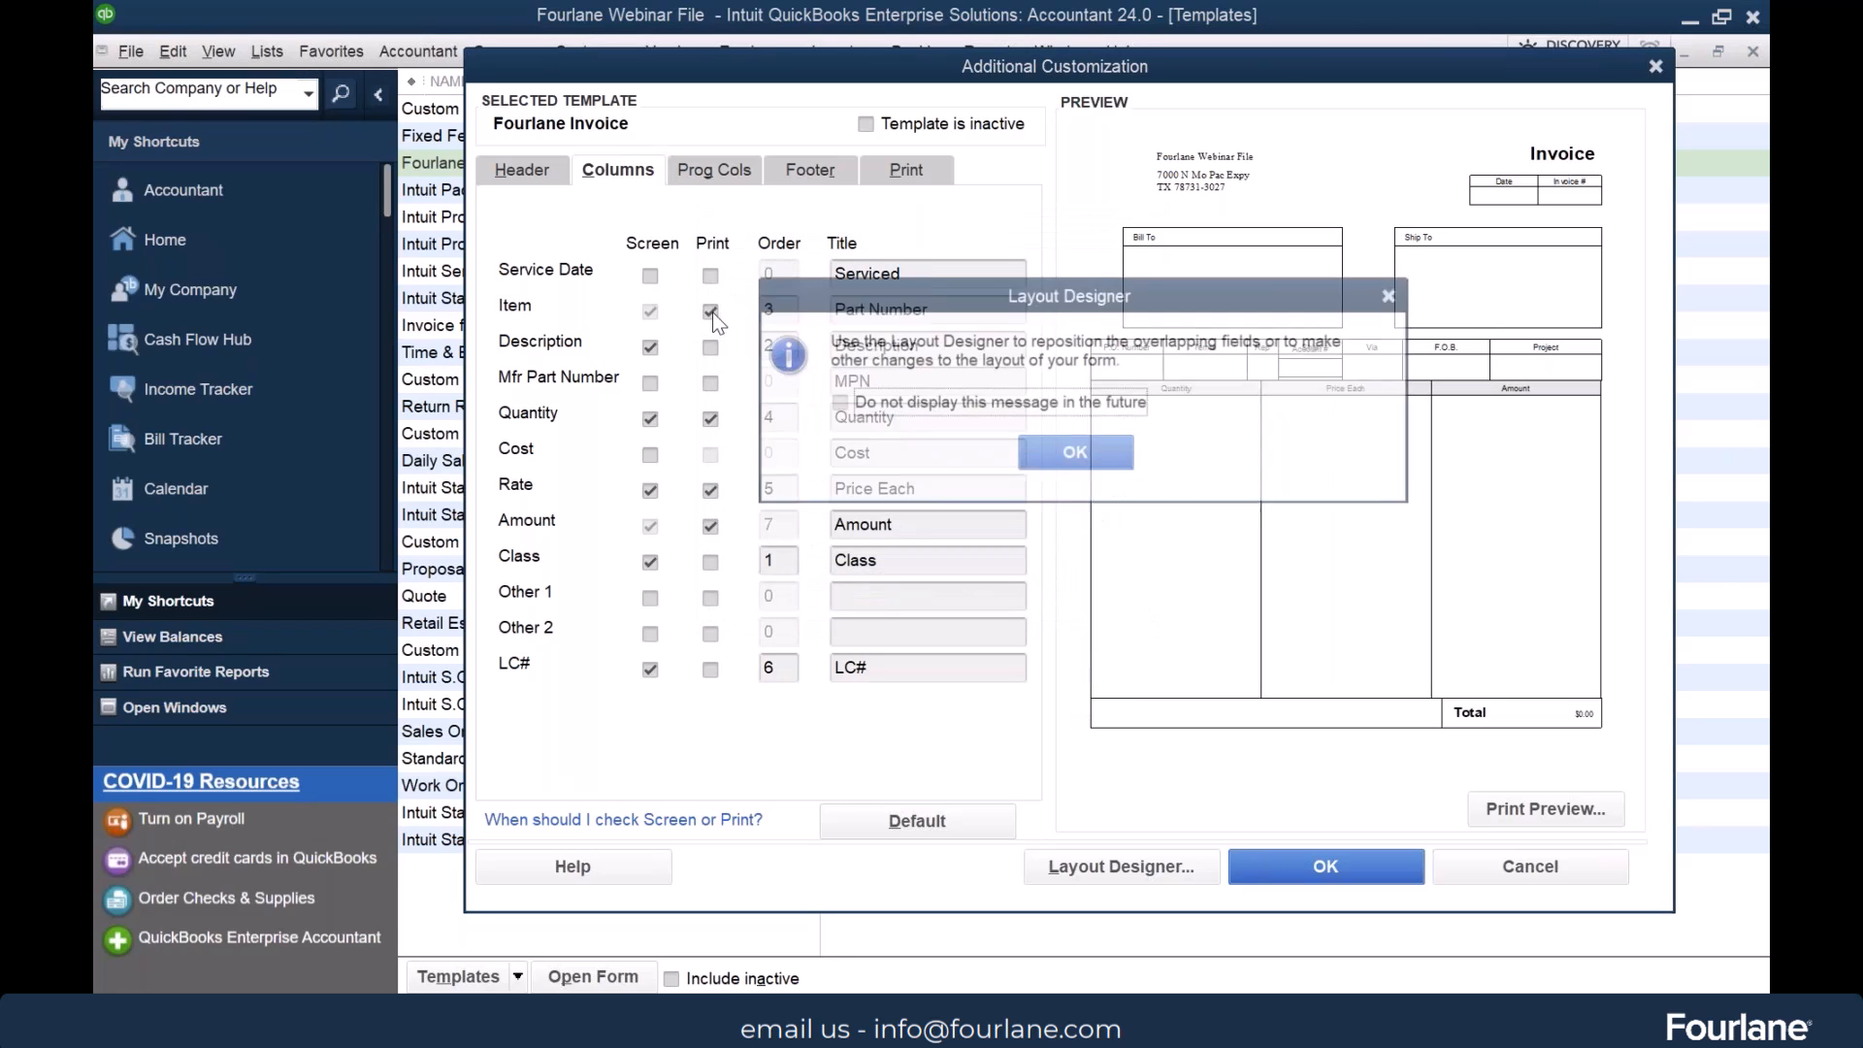
{"action": "left_click", "coordinate": [1073, 452]}
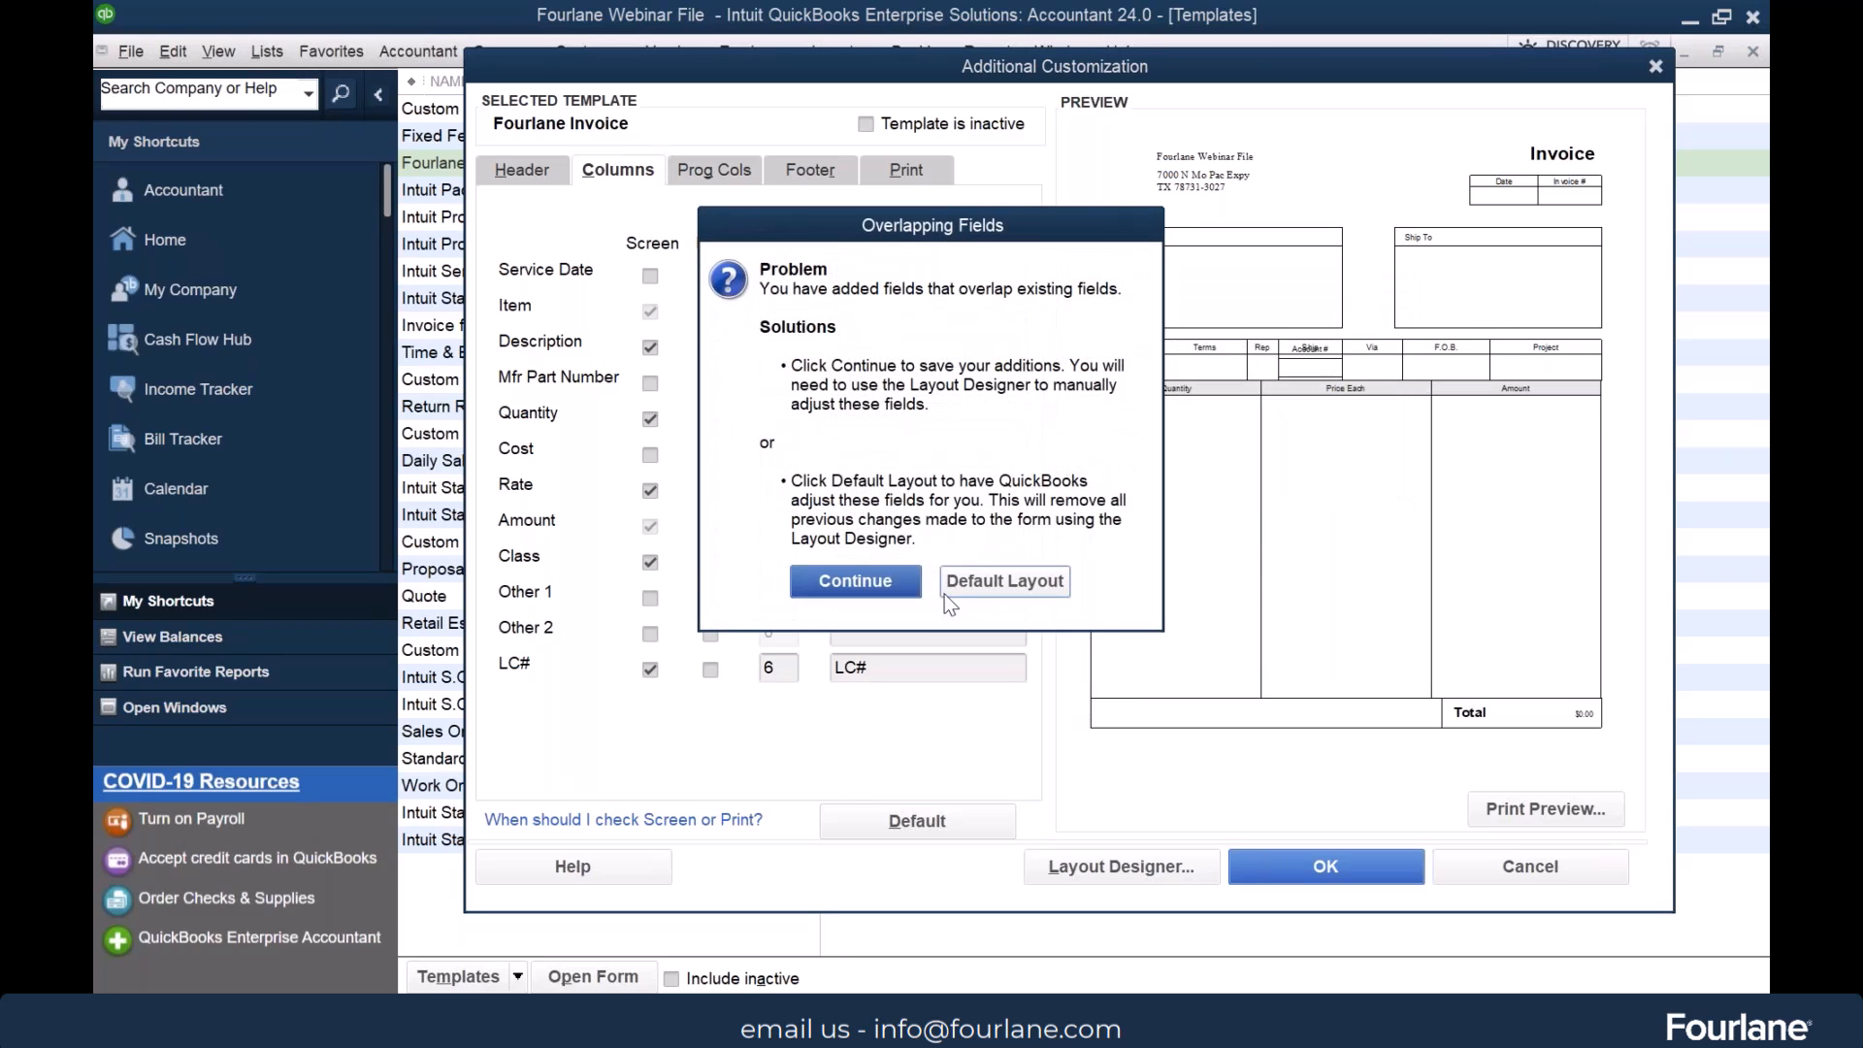
{"action": "left_click", "coordinate": [877, 578]}
{"action": "left_click", "coordinate": [709, 346]}
{"action": "left_click", "coordinate": [1077, 448]}
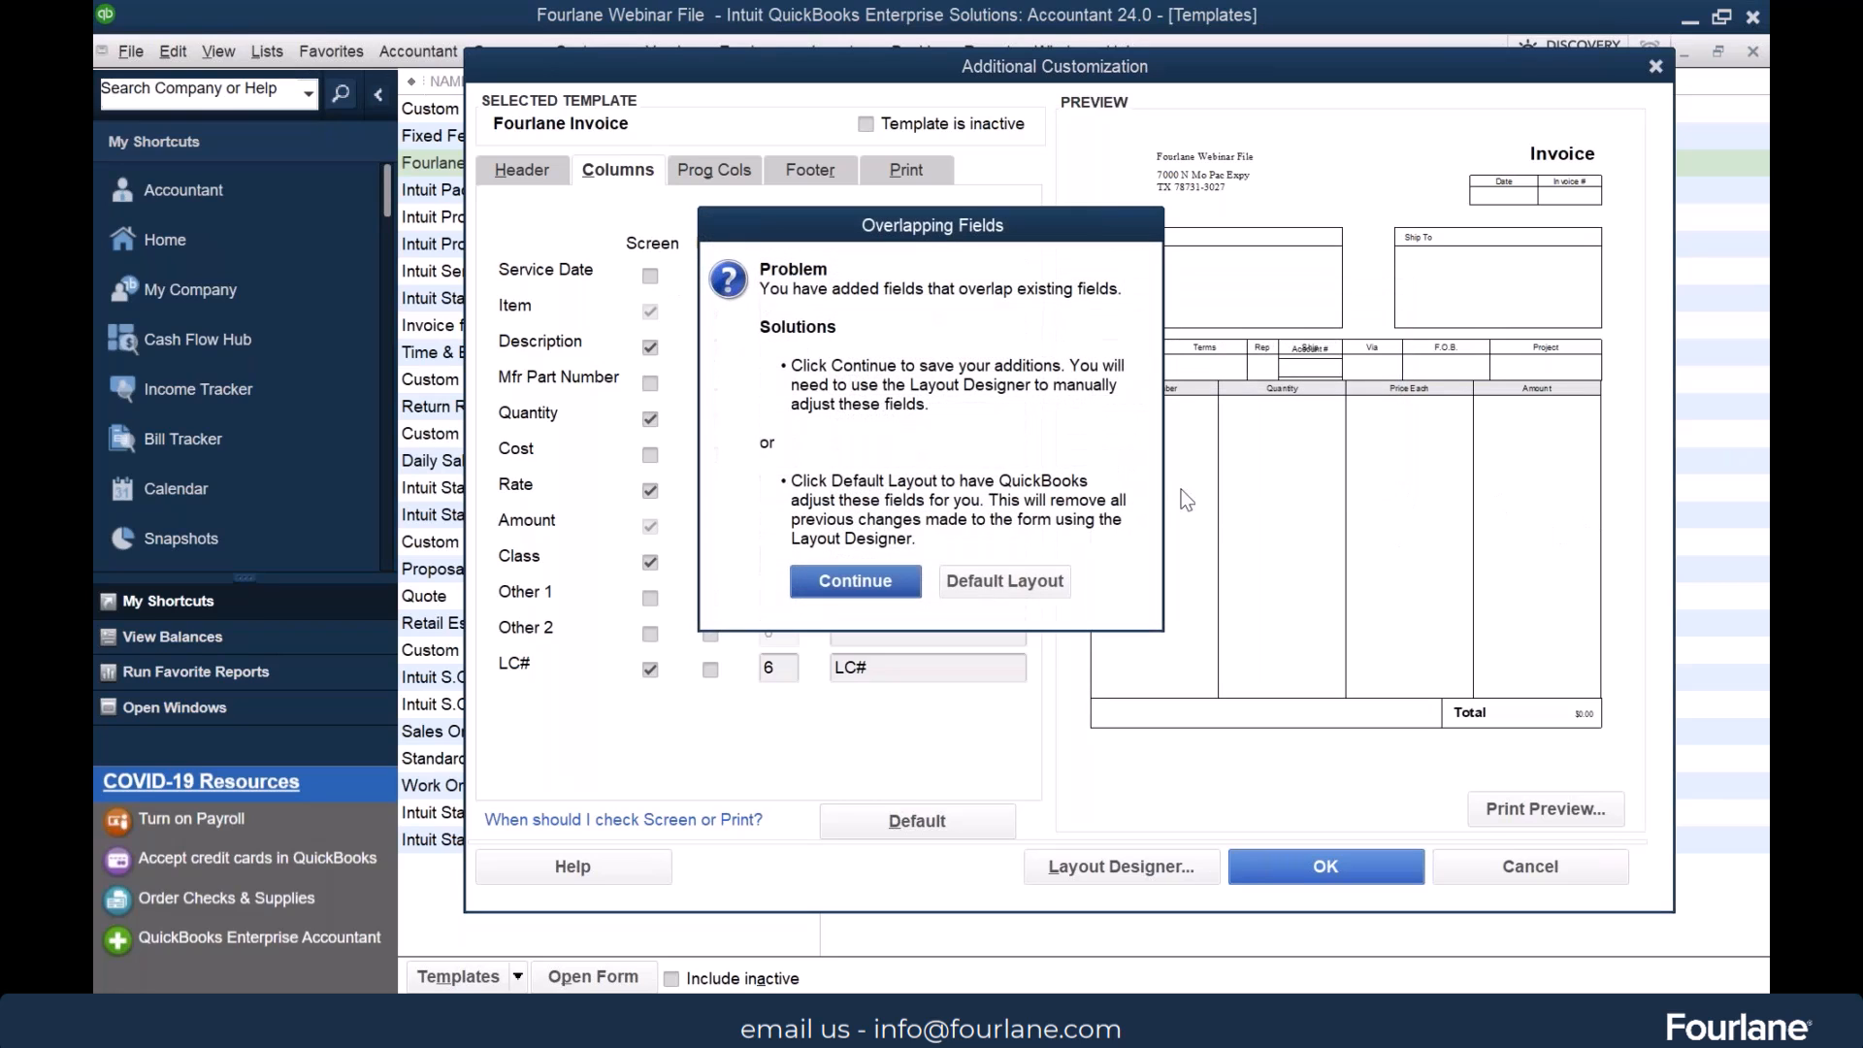
{"action": "left_click", "coordinate": [882, 582]}
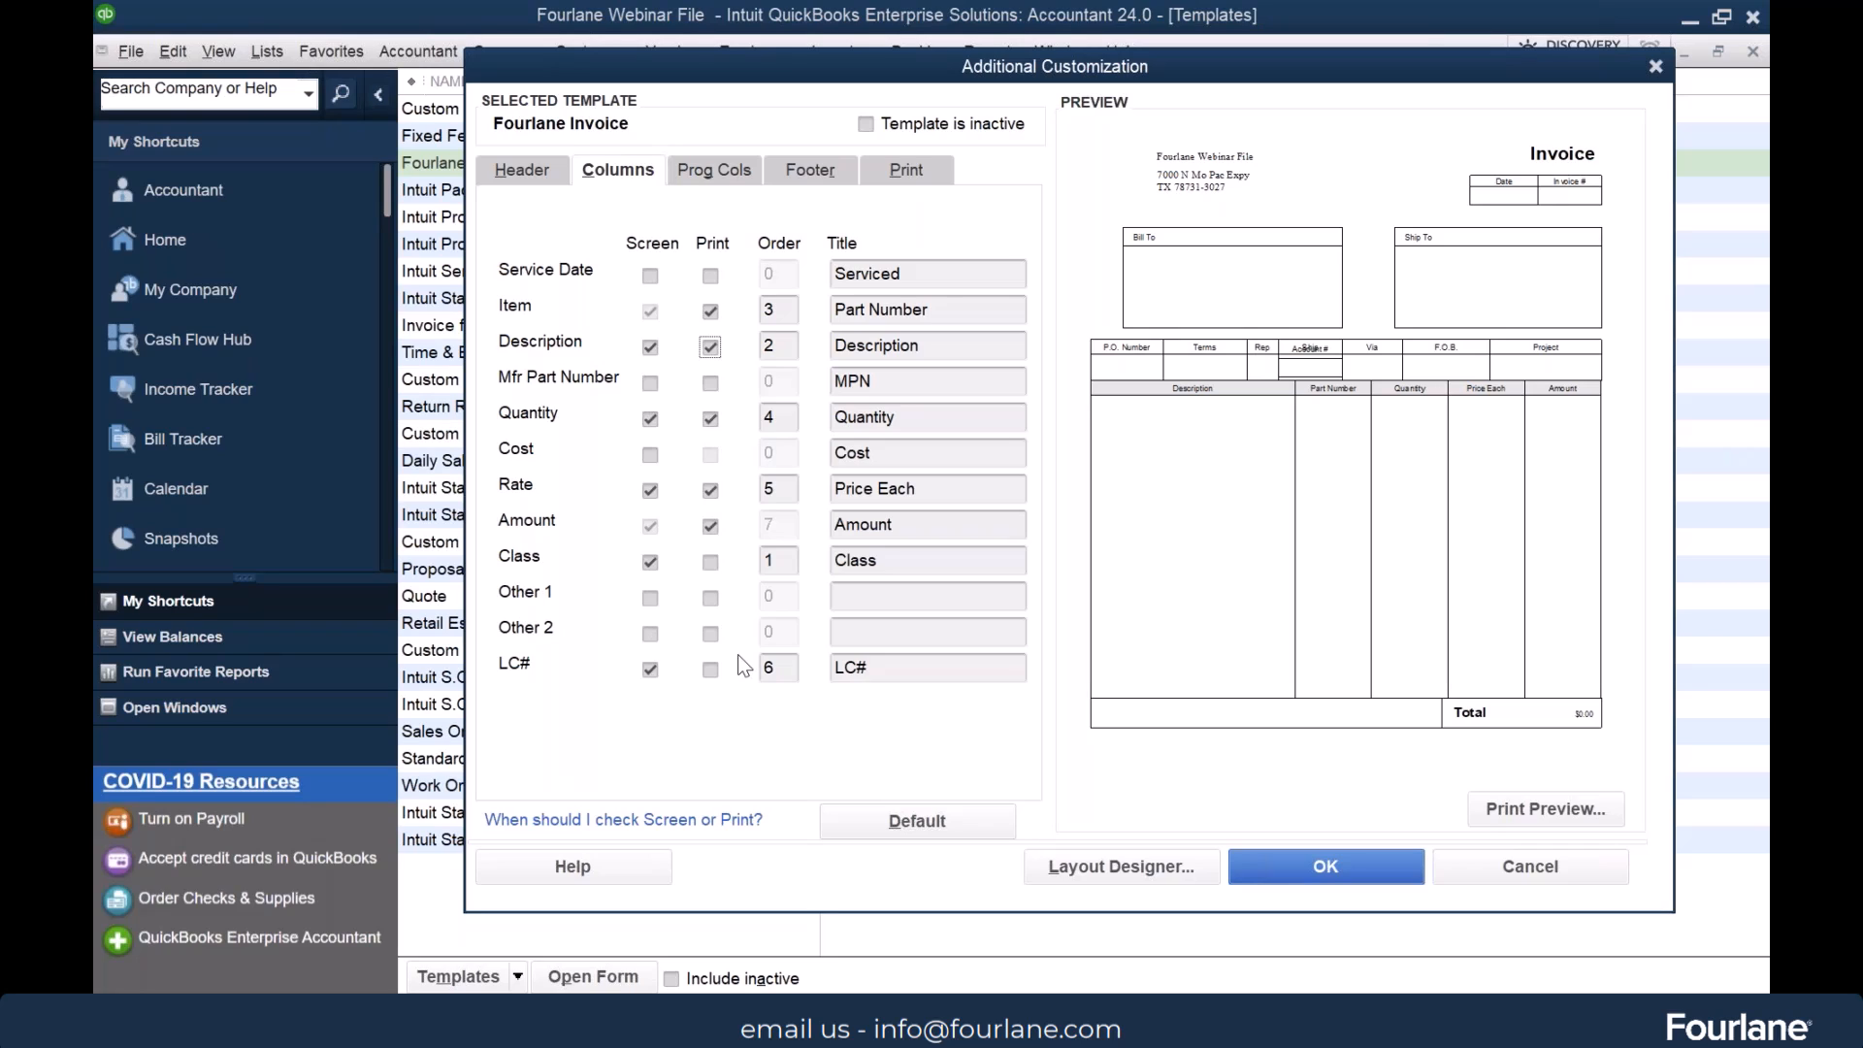
Review the template's sales order columns and footer fields, and open the template in the Layout Designer
{"action": "left_click", "coordinate": [719, 167]}
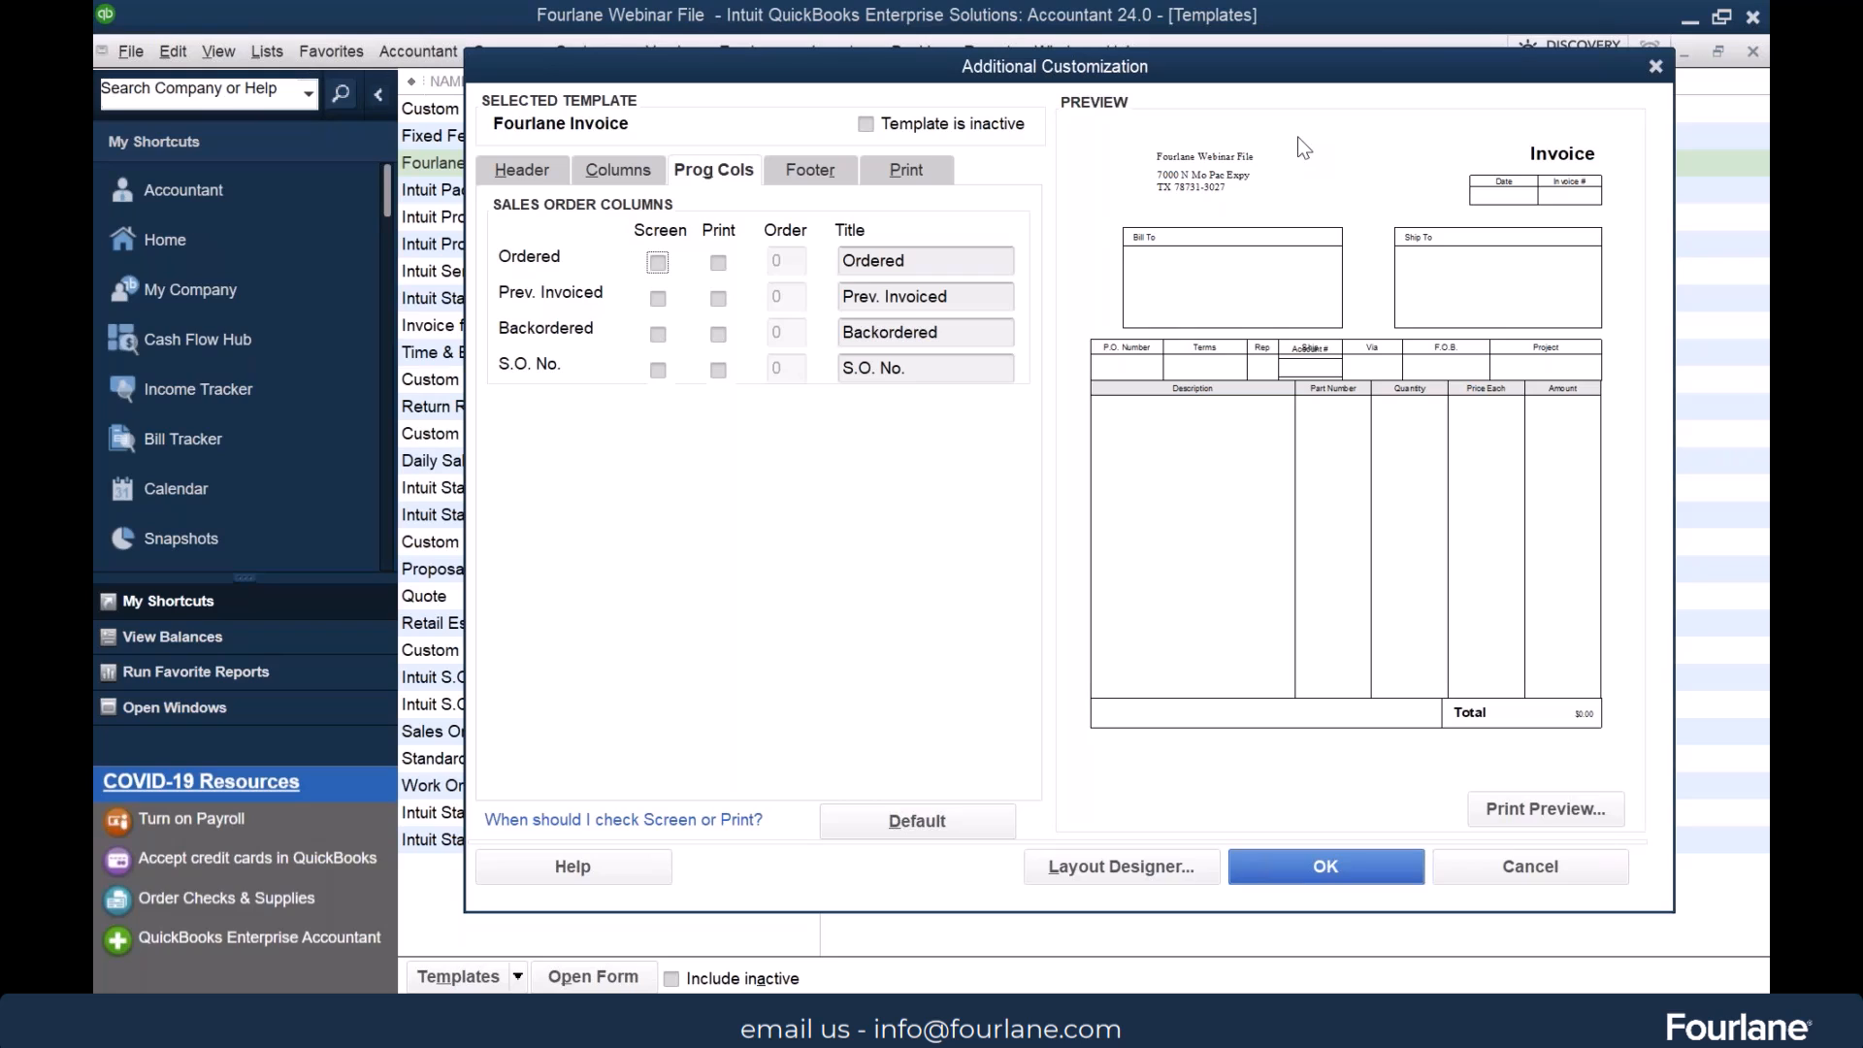
{"action": "left_click", "coordinate": [826, 177]}
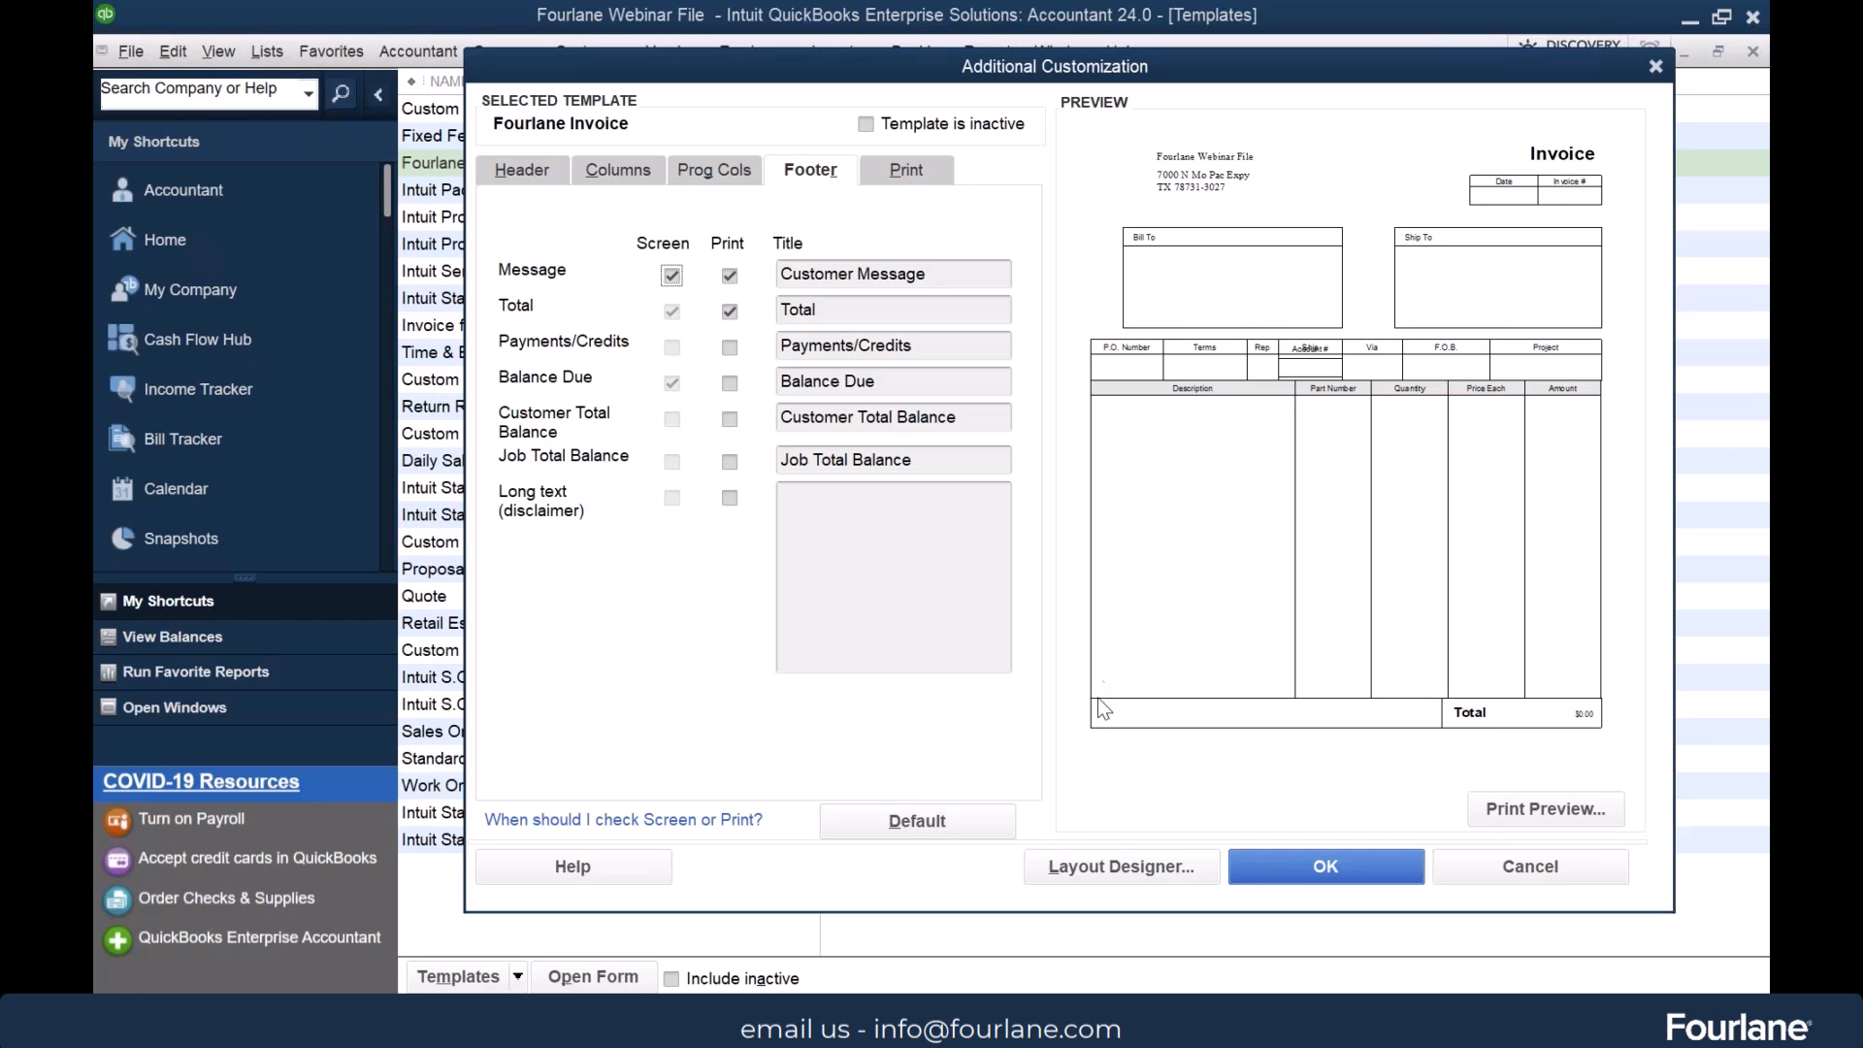
{"action": "left_click", "coordinate": [1137, 867]}
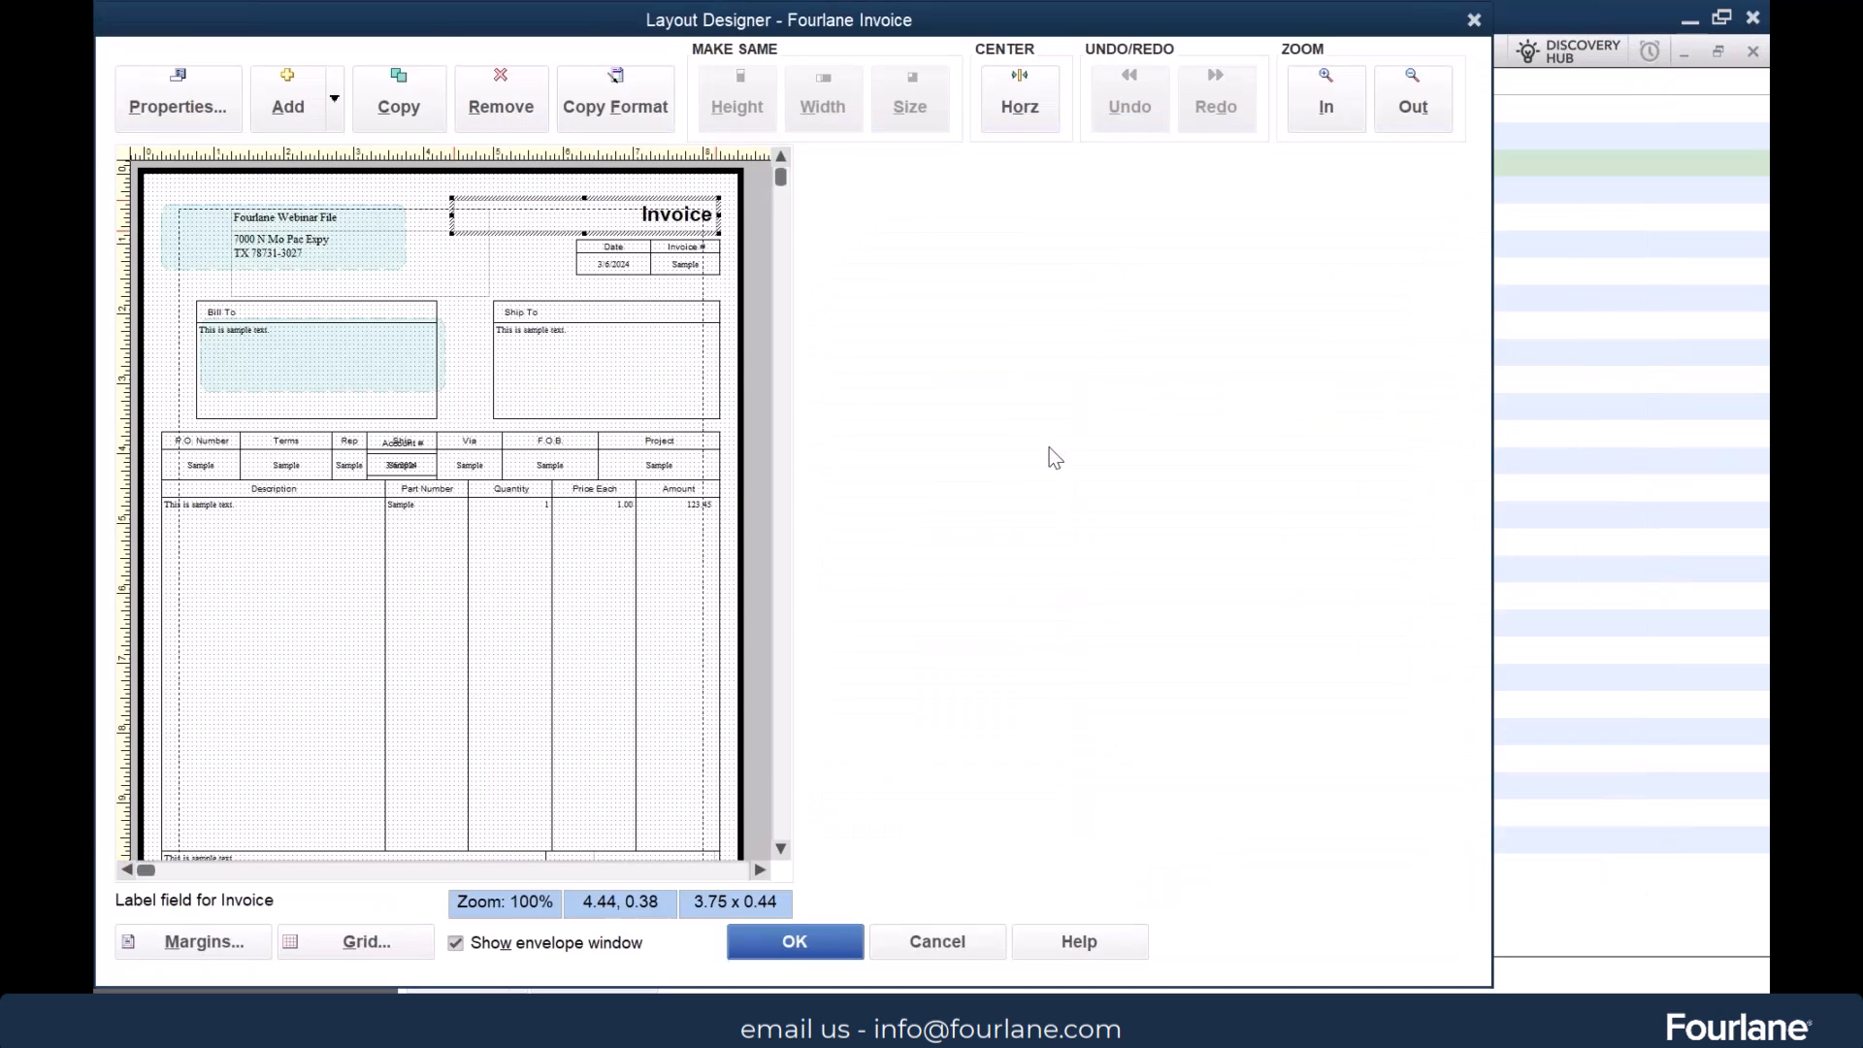
{"action": "left_click_drag", "start_coordinate": [1124, 31], "coordinate": [1228, 2]}
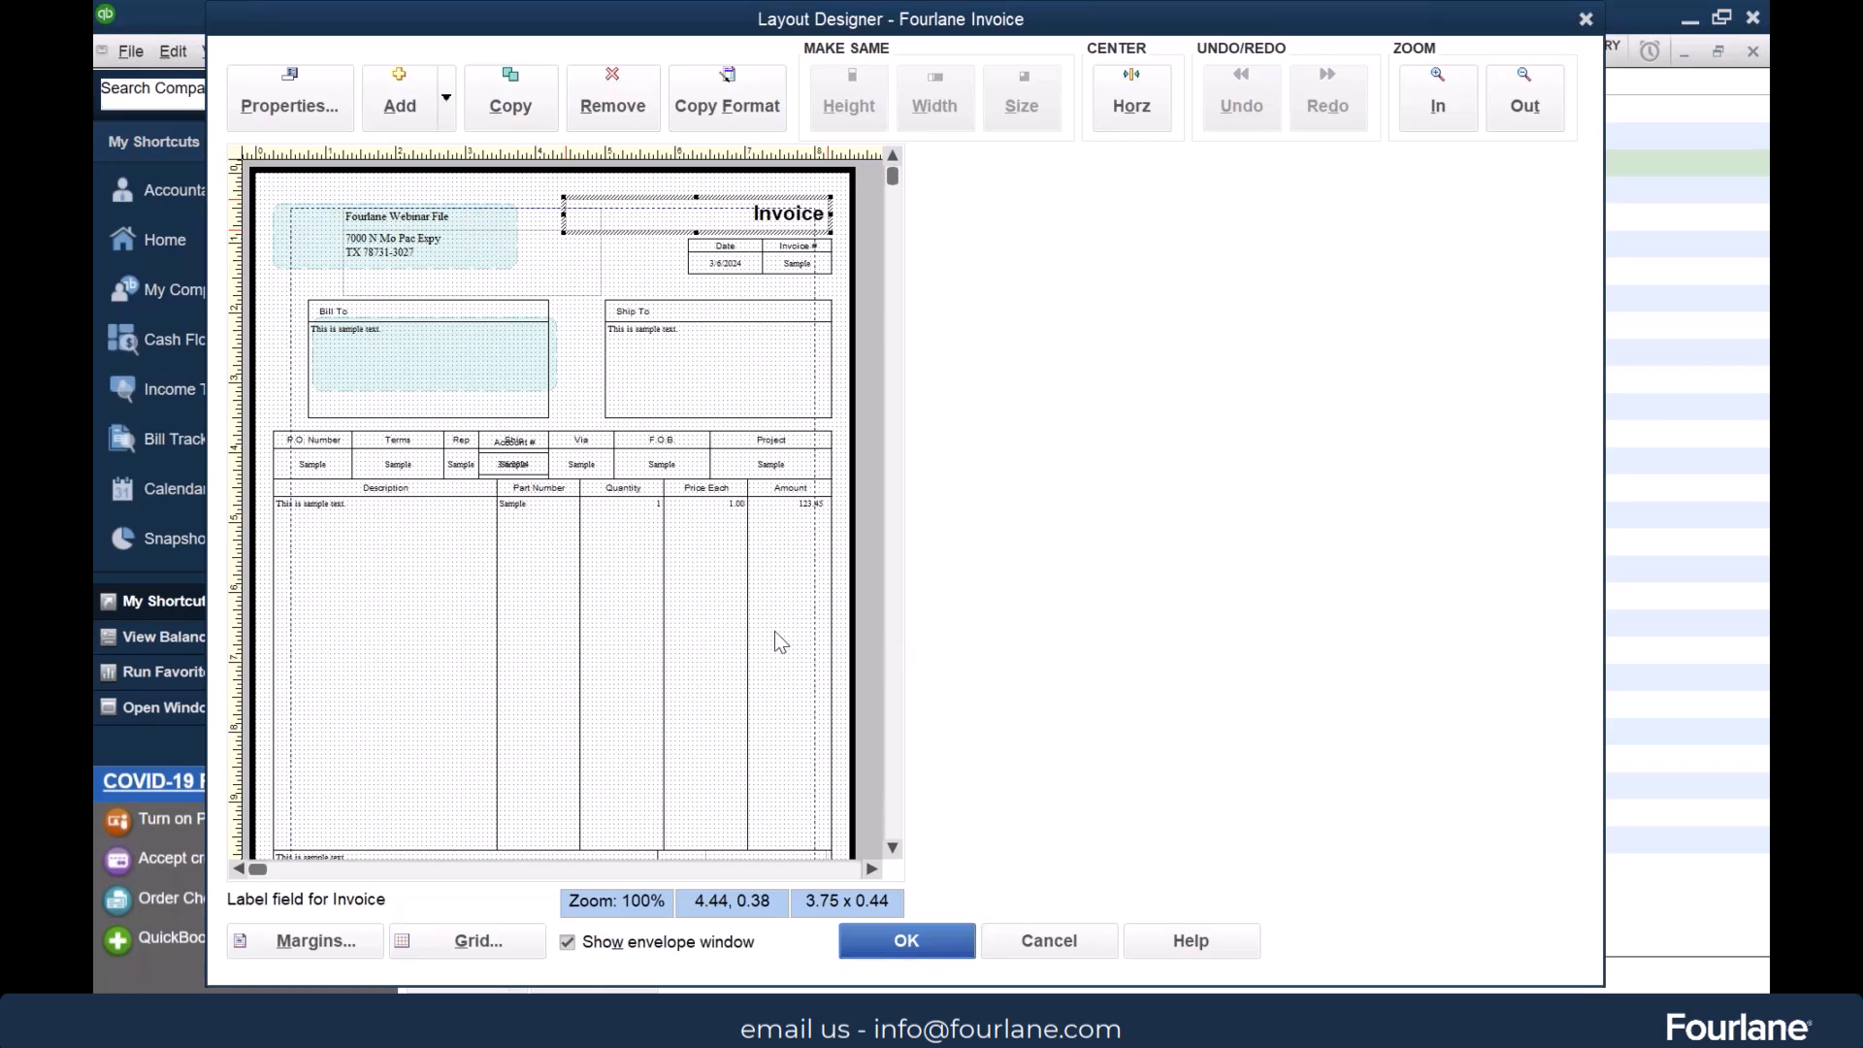
Move the Account # label and data field from the header row into the blank Description area, keeping the Ship label in its original spot
{"action": "left_click", "coordinate": [1440, 102]}
{"action": "left_click", "coordinate": [1440, 102]}
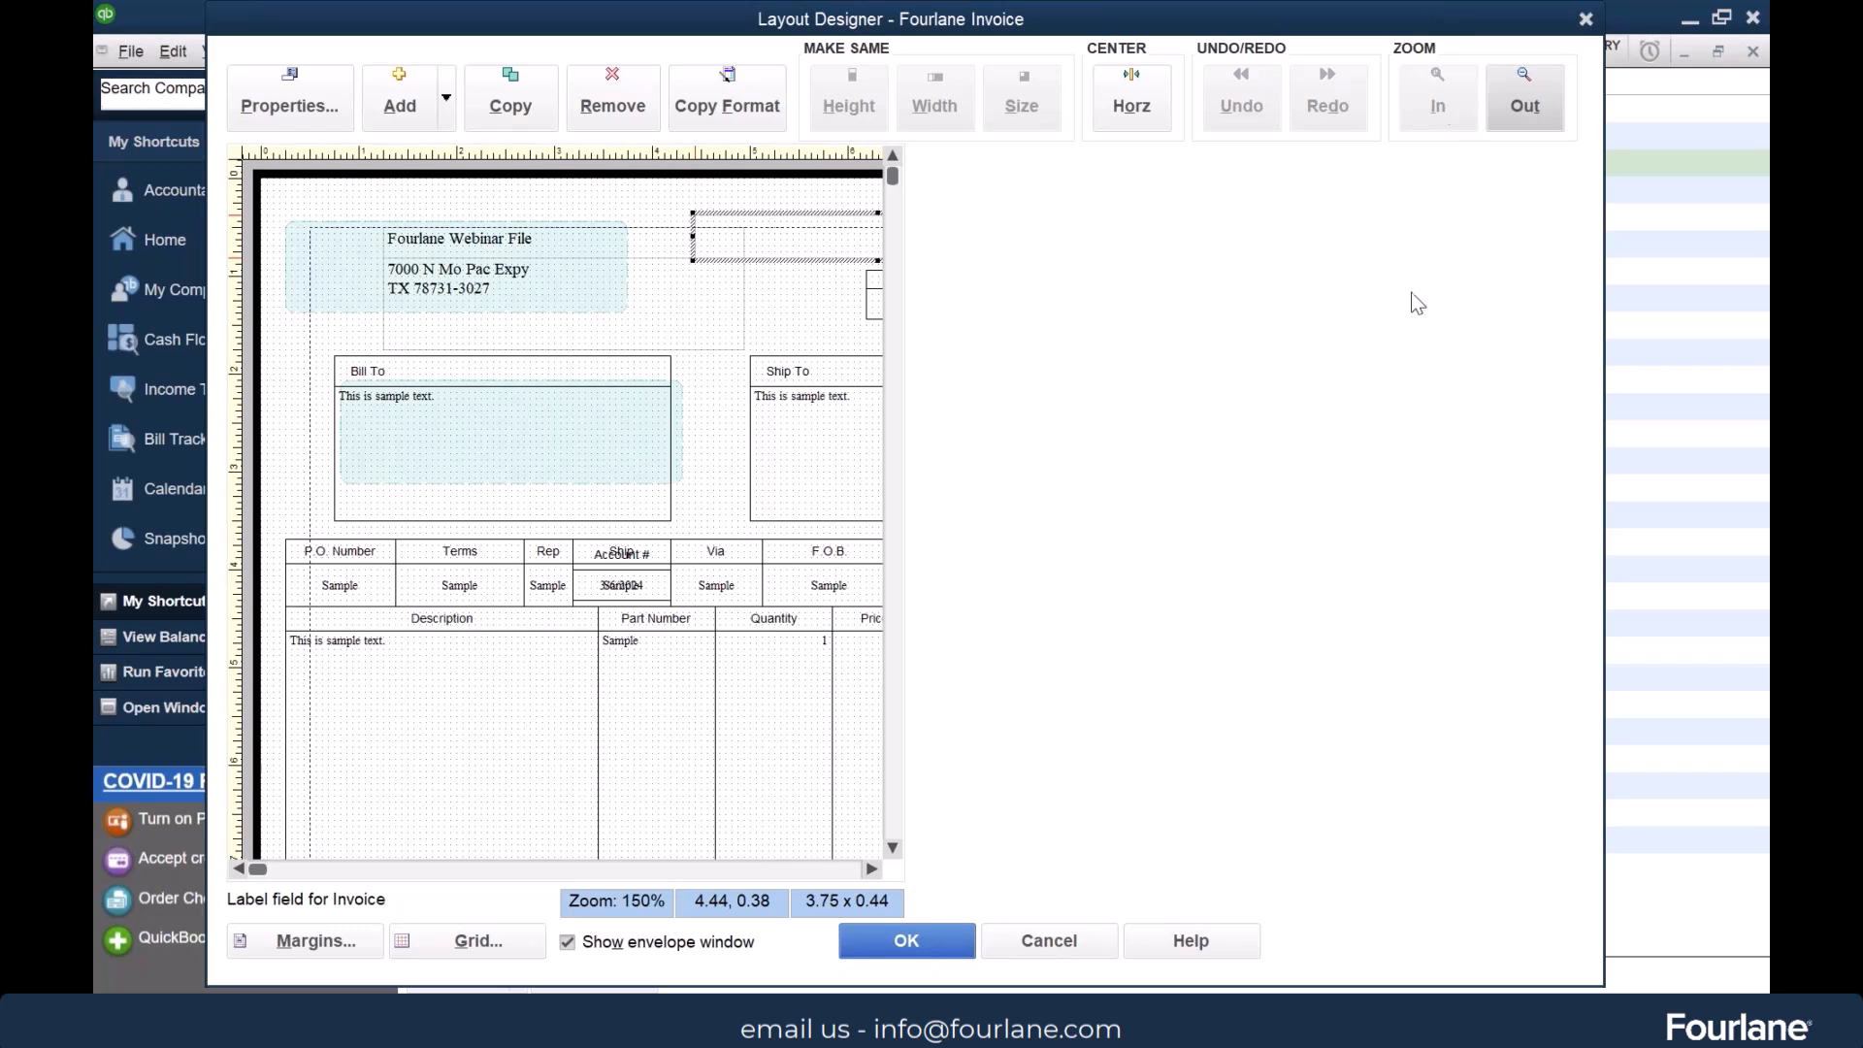
{"action": "left_click", "coordinate": [618, 588]}
{"action": "left_click_drag", "start_coordinate": [621, 585], "coordinate": [493, 761]}
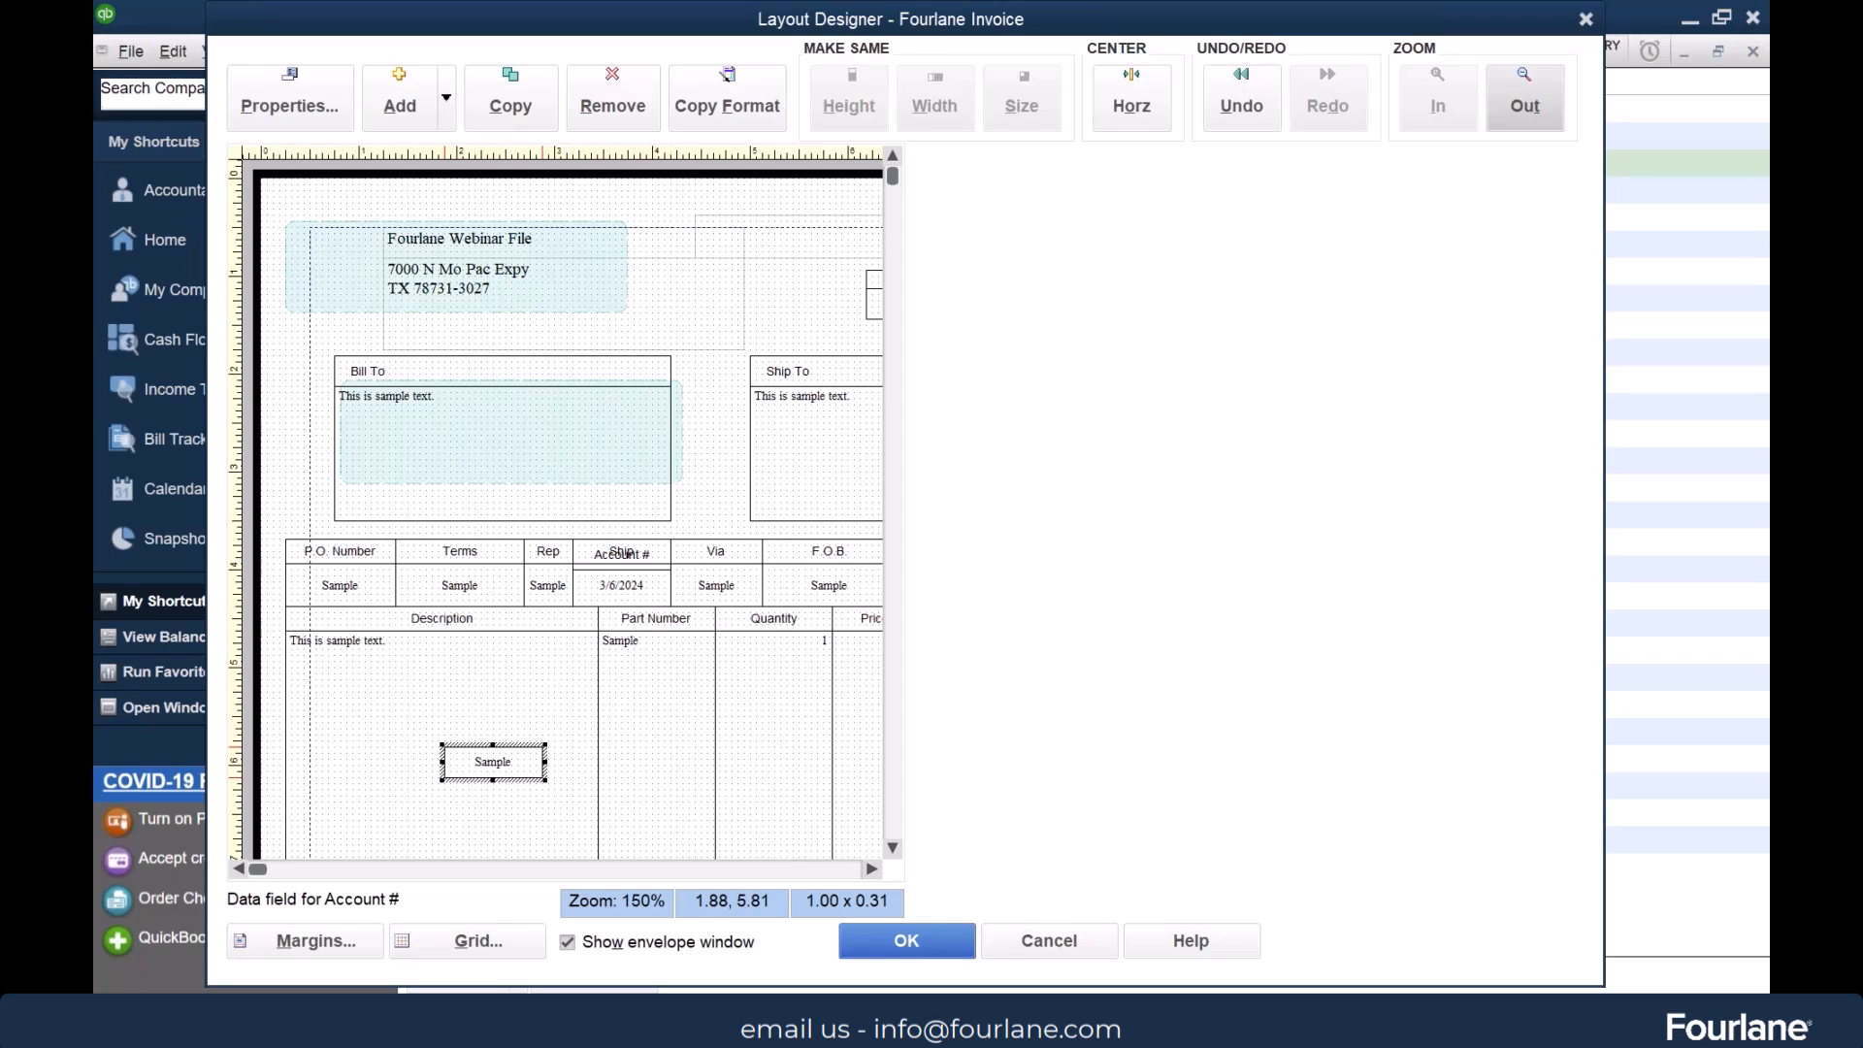
{"action": "left_click", "coordinate": [605, 562]}
{"action": "left_click_drag", "start_coordinate": [621, 553], "coordinate": [626, 497]}
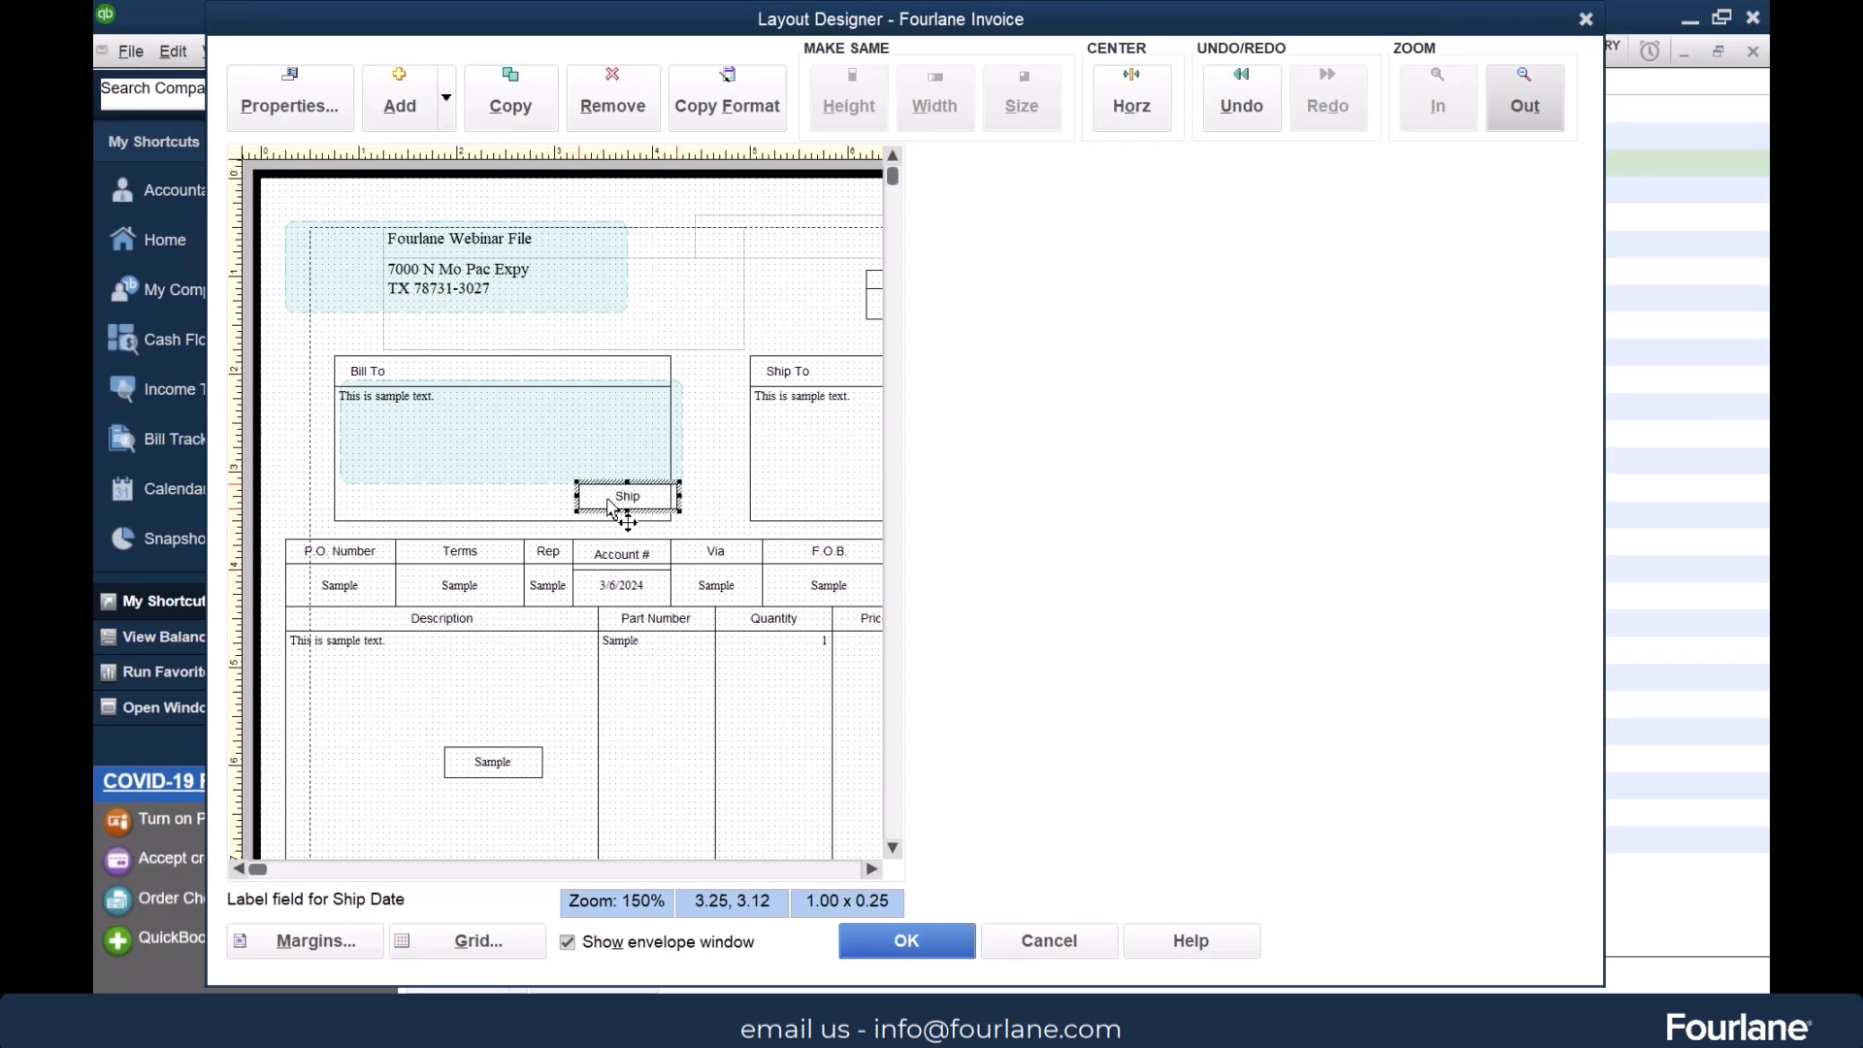
{"action": "left_click", "coordinate": [619, 555]}
{"action": "left_click_drag", "start_coordinate": [621, 555], "coordinate": [505, 724]}
{"action": "left_click_drag", "start_coordinate": [623, 502], "coordinate": [618, 559]}
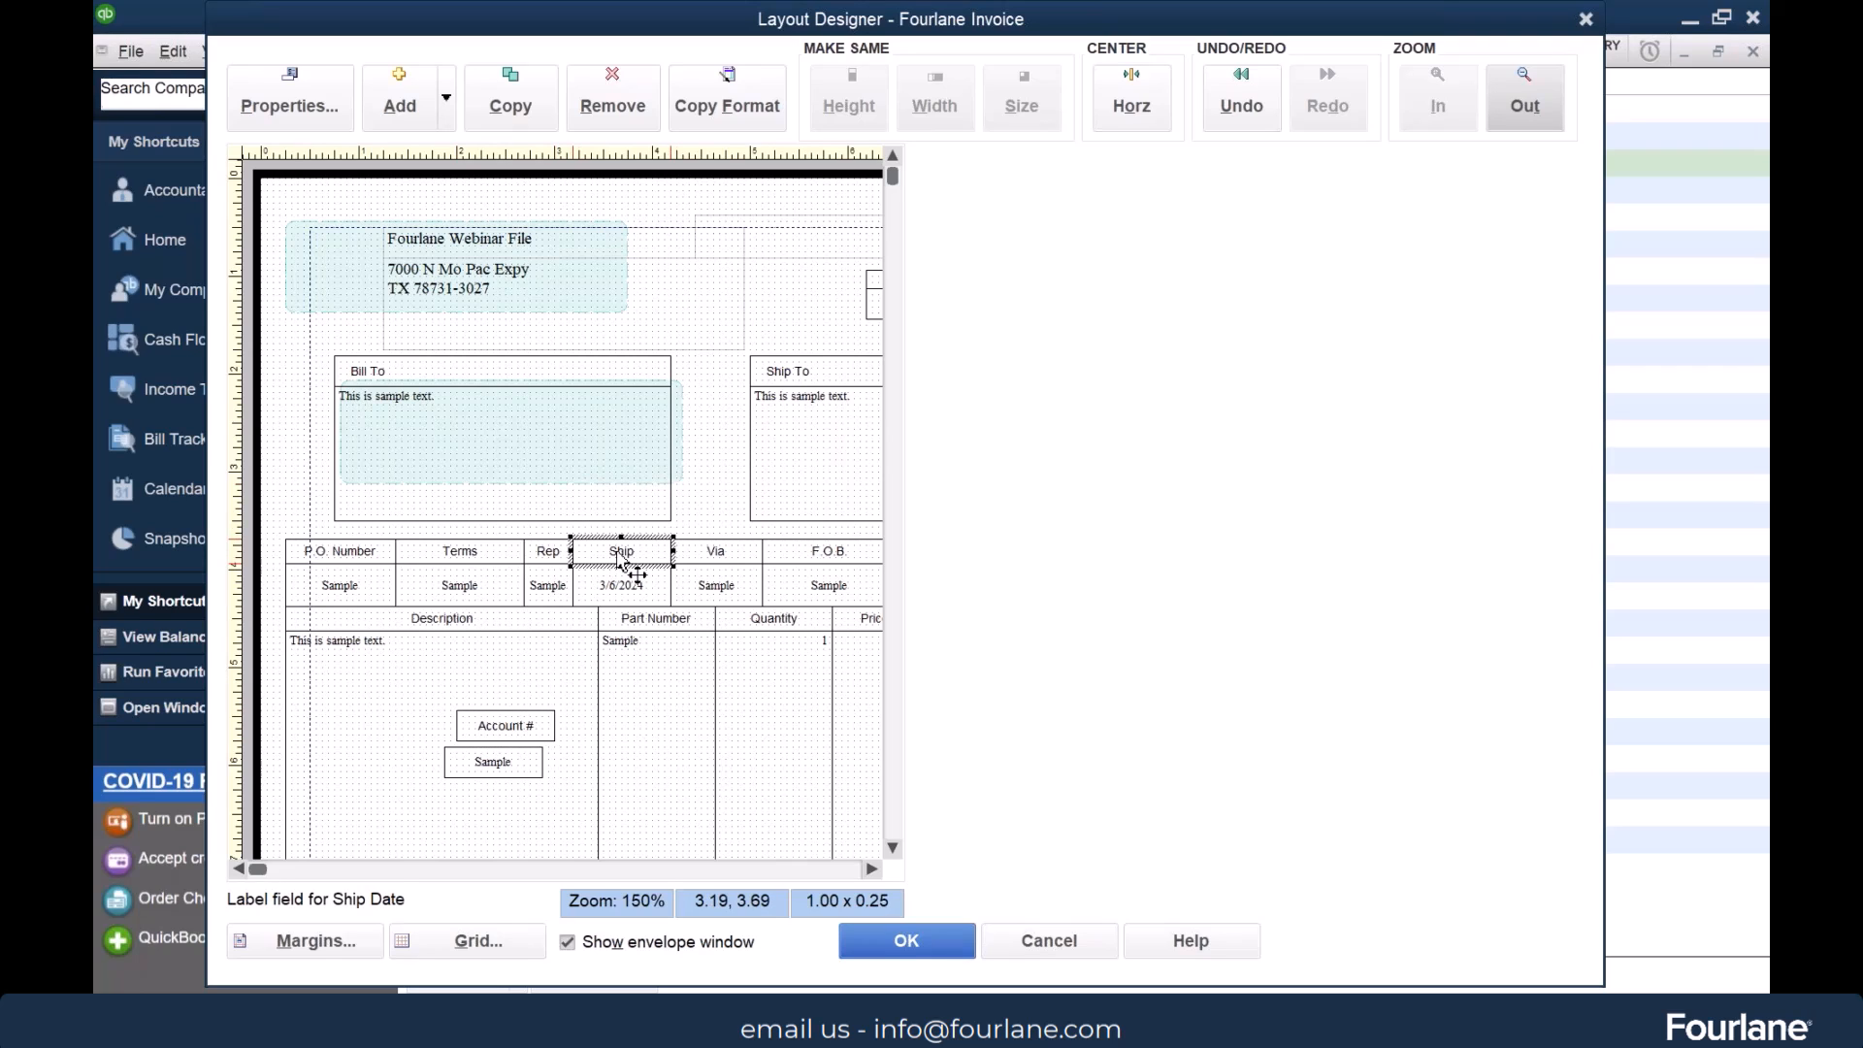
Narrow the P.O. Number label and its data field to matching widths in the header row
{"action": "left_click", "coordinate": [393, 559]}
{"action": "left_click_drag", "start_coordinate": [397, 551], "coordinate": [365, 551]}
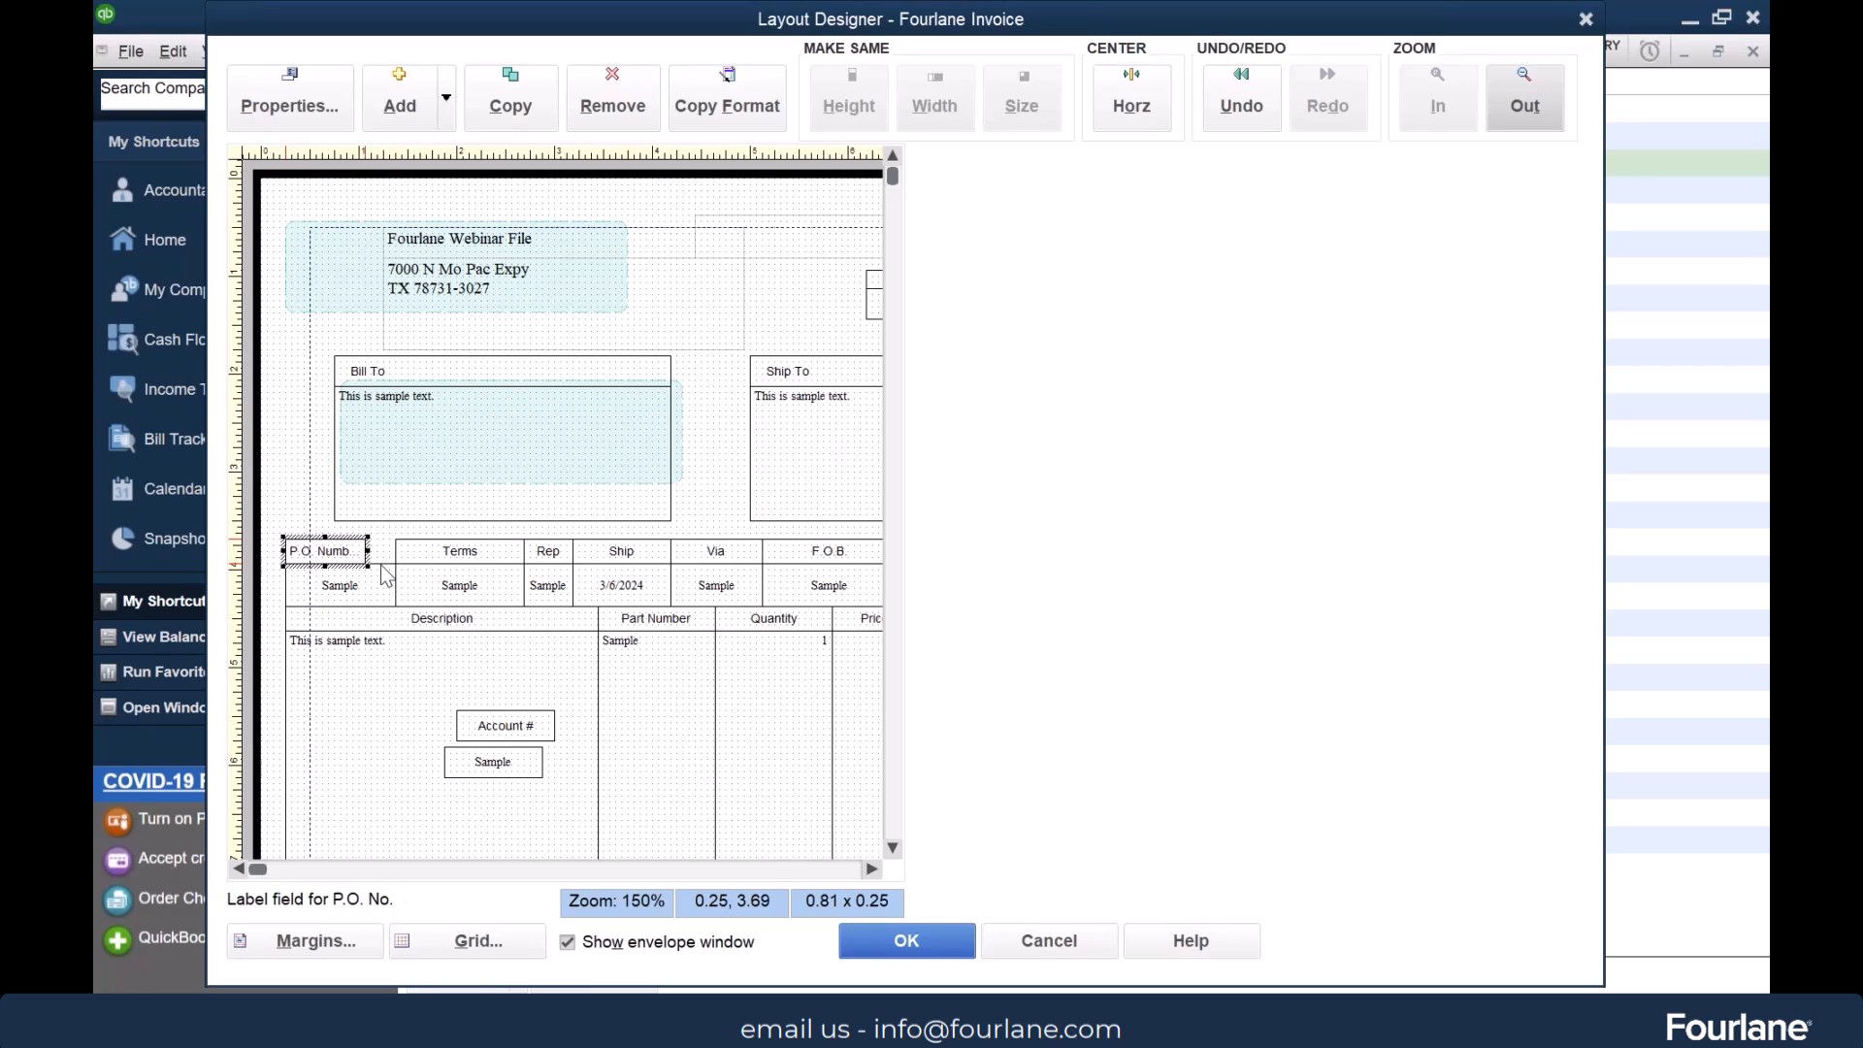
{"action": "left_click", "coordinate": [388, 593]}
{"action": "left_click_drag", "start_coordinate": [397, 583], "coordinate": [376, 582]}
{"action": "left_click", "coordinate": [358, 553]}
{"action": "left_click_drag", "start_coordinate": [368, 550], "coordinate": [379, 550]}
Narrow the Terms label and its data field and fit them directly beside P.O. Number
{"action": "left_click", "coordinate": [472, 553]}
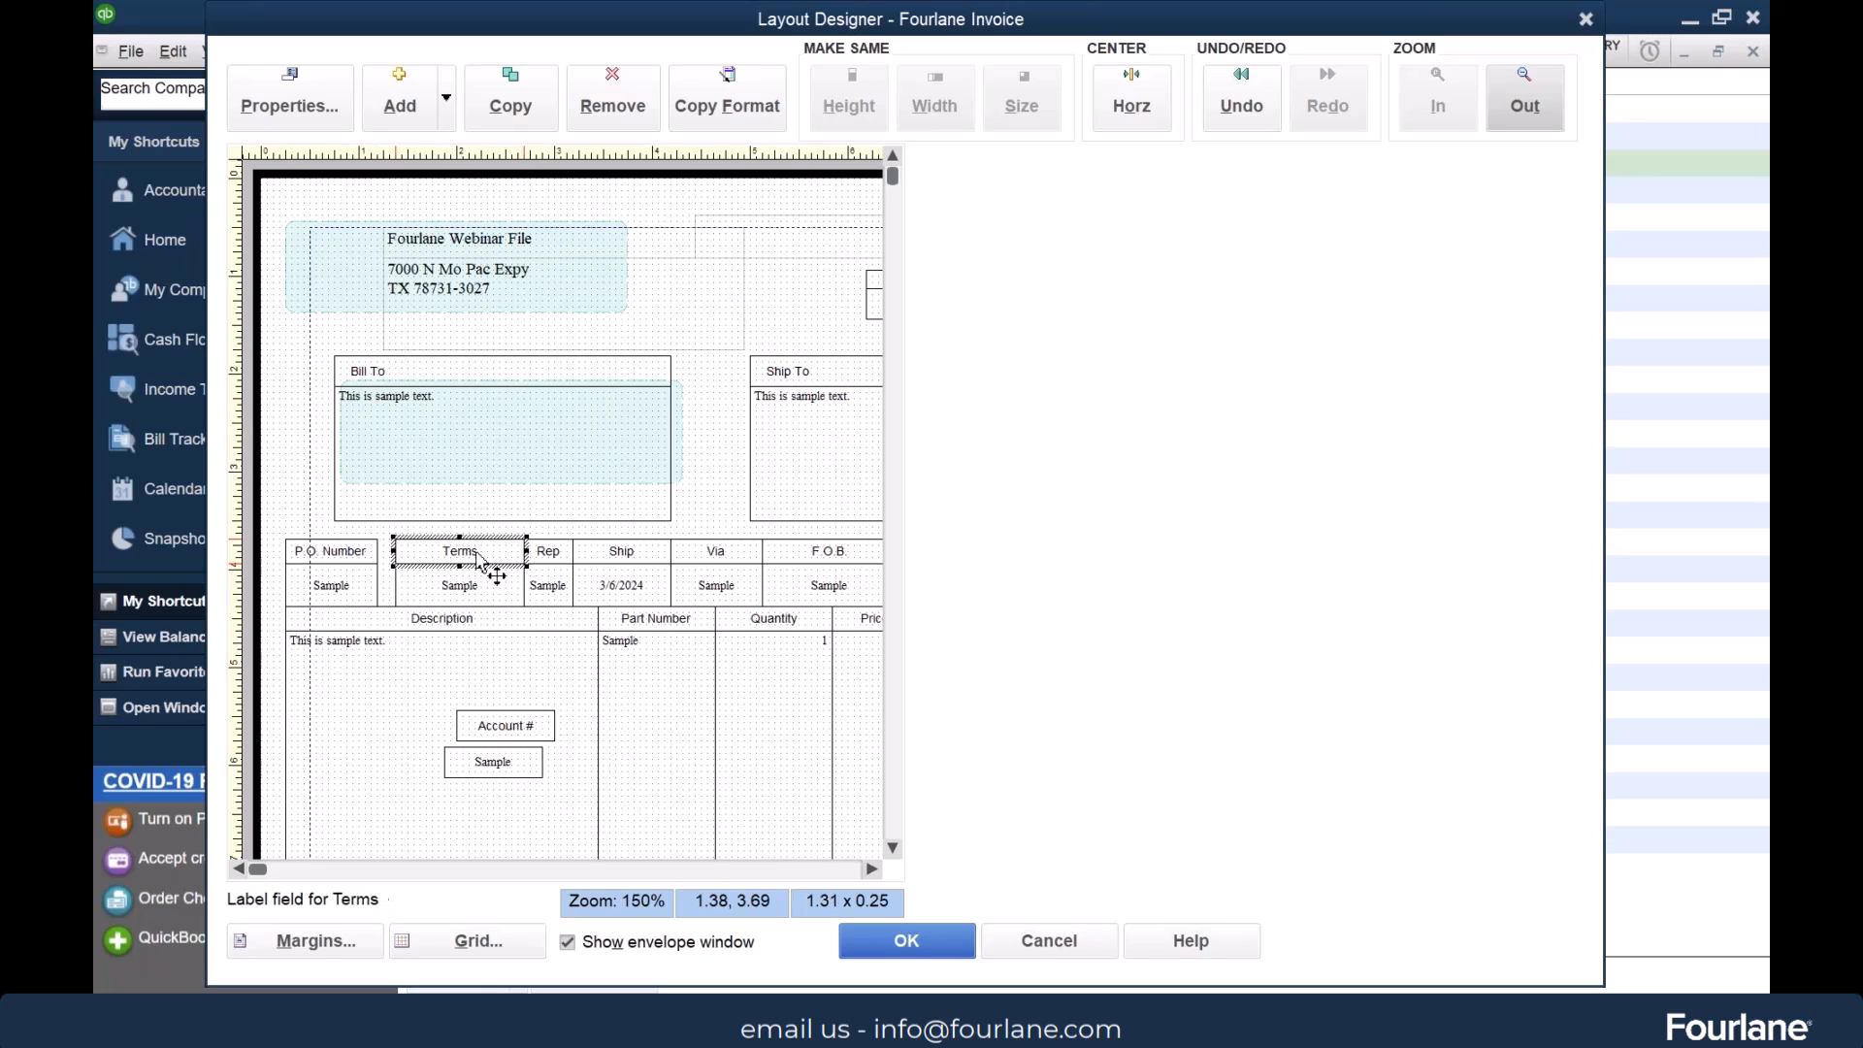
{"action": "left_click_drag", "start_coordinate": [527, 551], "coordinate": [392, 550]}
{"action": "left_click", "coordinate": [462, 586]}
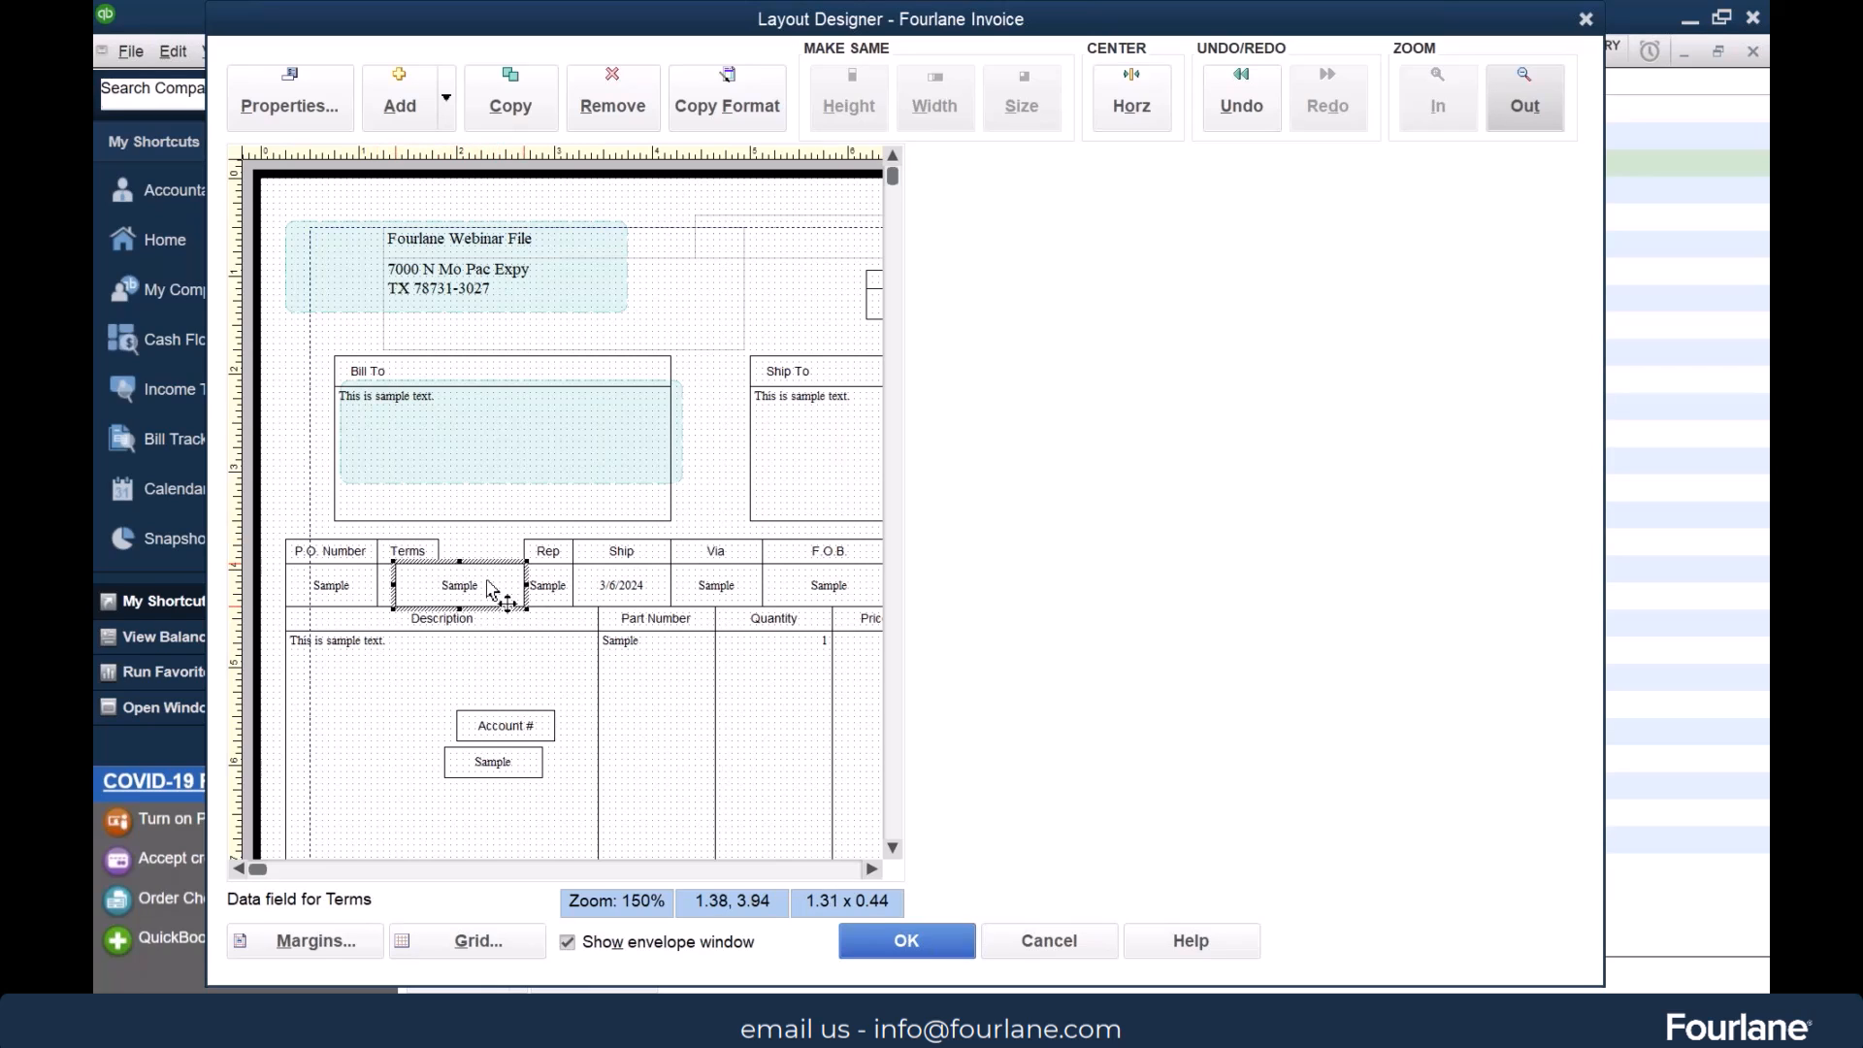
{"action": "left_click_drag", "start_coordinate": [482, 590], "coordinate": [441, 582]}
Place the Account # label and data field between Terms and Rep, sized 0.88 x 0.25 and 0.88 x 0.44
{"action": "left_click", "coordinate": [514, 725]}
{"action": "left_click_drag", "start_coordinate": [515, 725], "coordinate": [525, 563]}
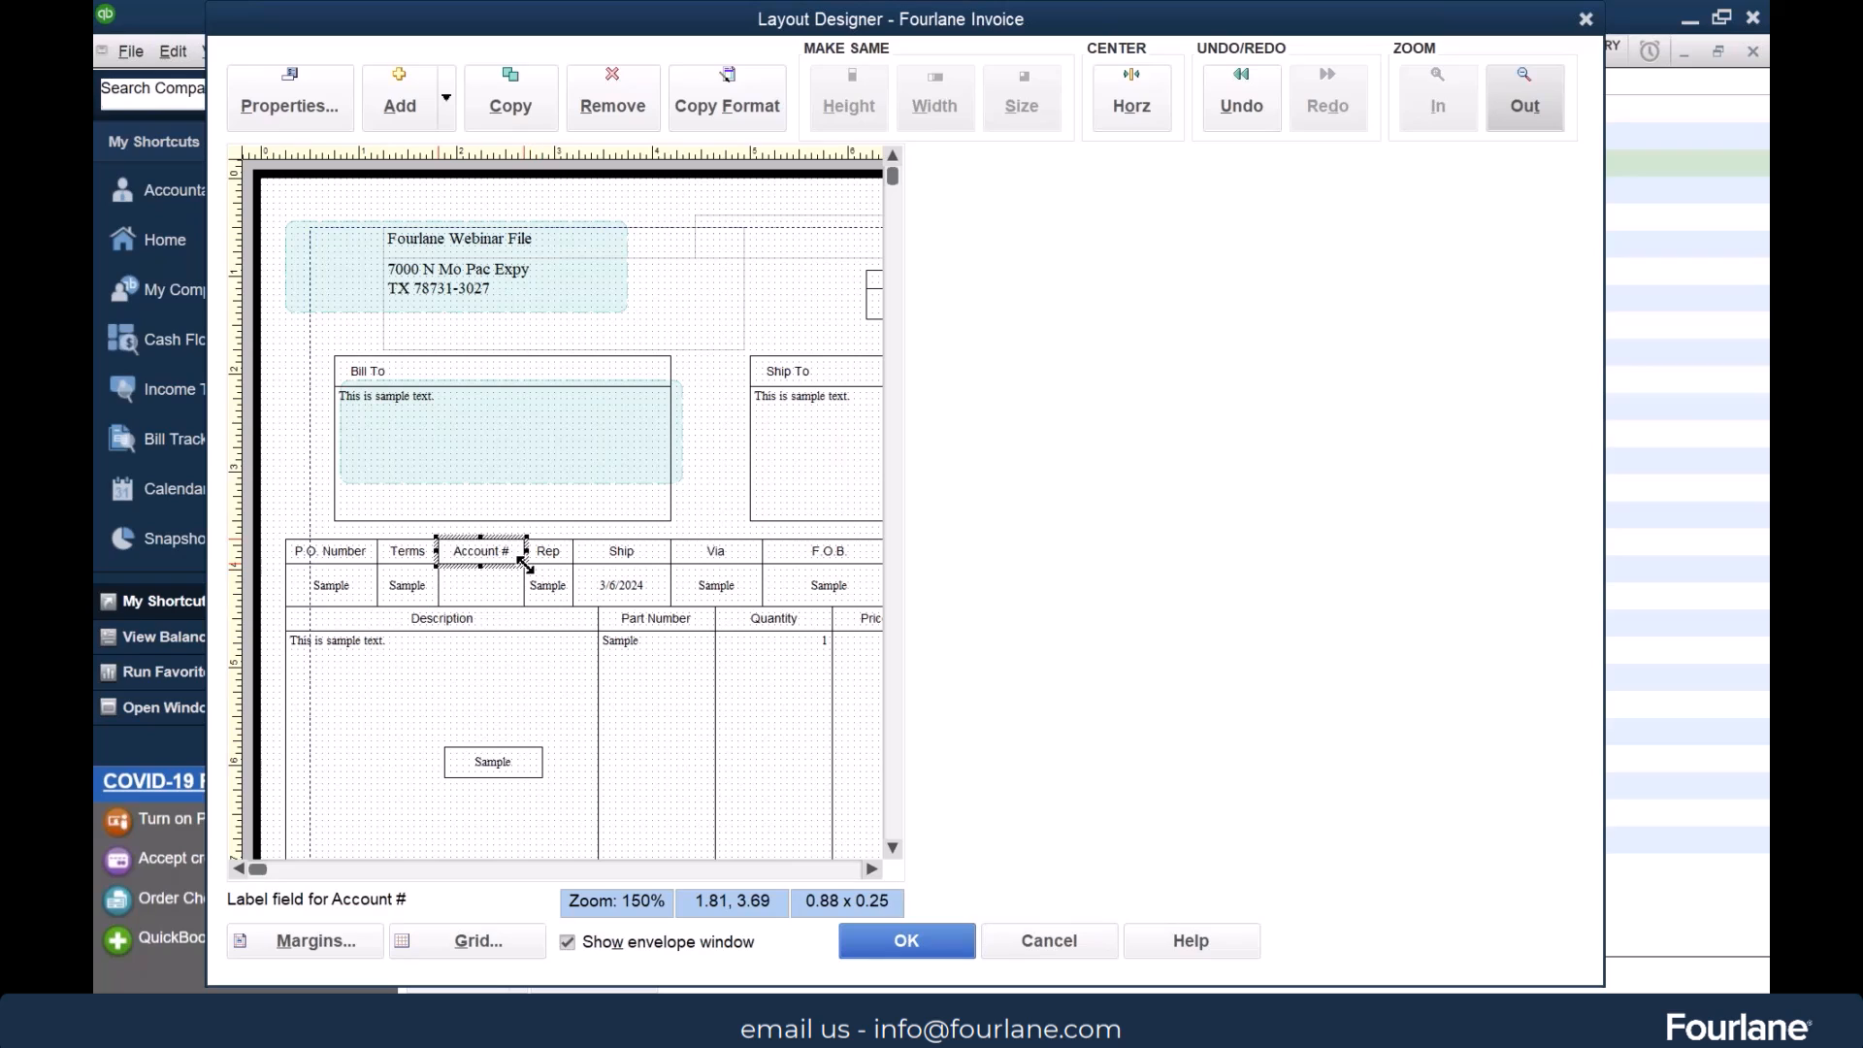
{"action": "left_click", "coordinate": [547, 713]}
{"action": "left_click_drag", "start_coordinate": [503, 766], "coordinate": [495, 586]}
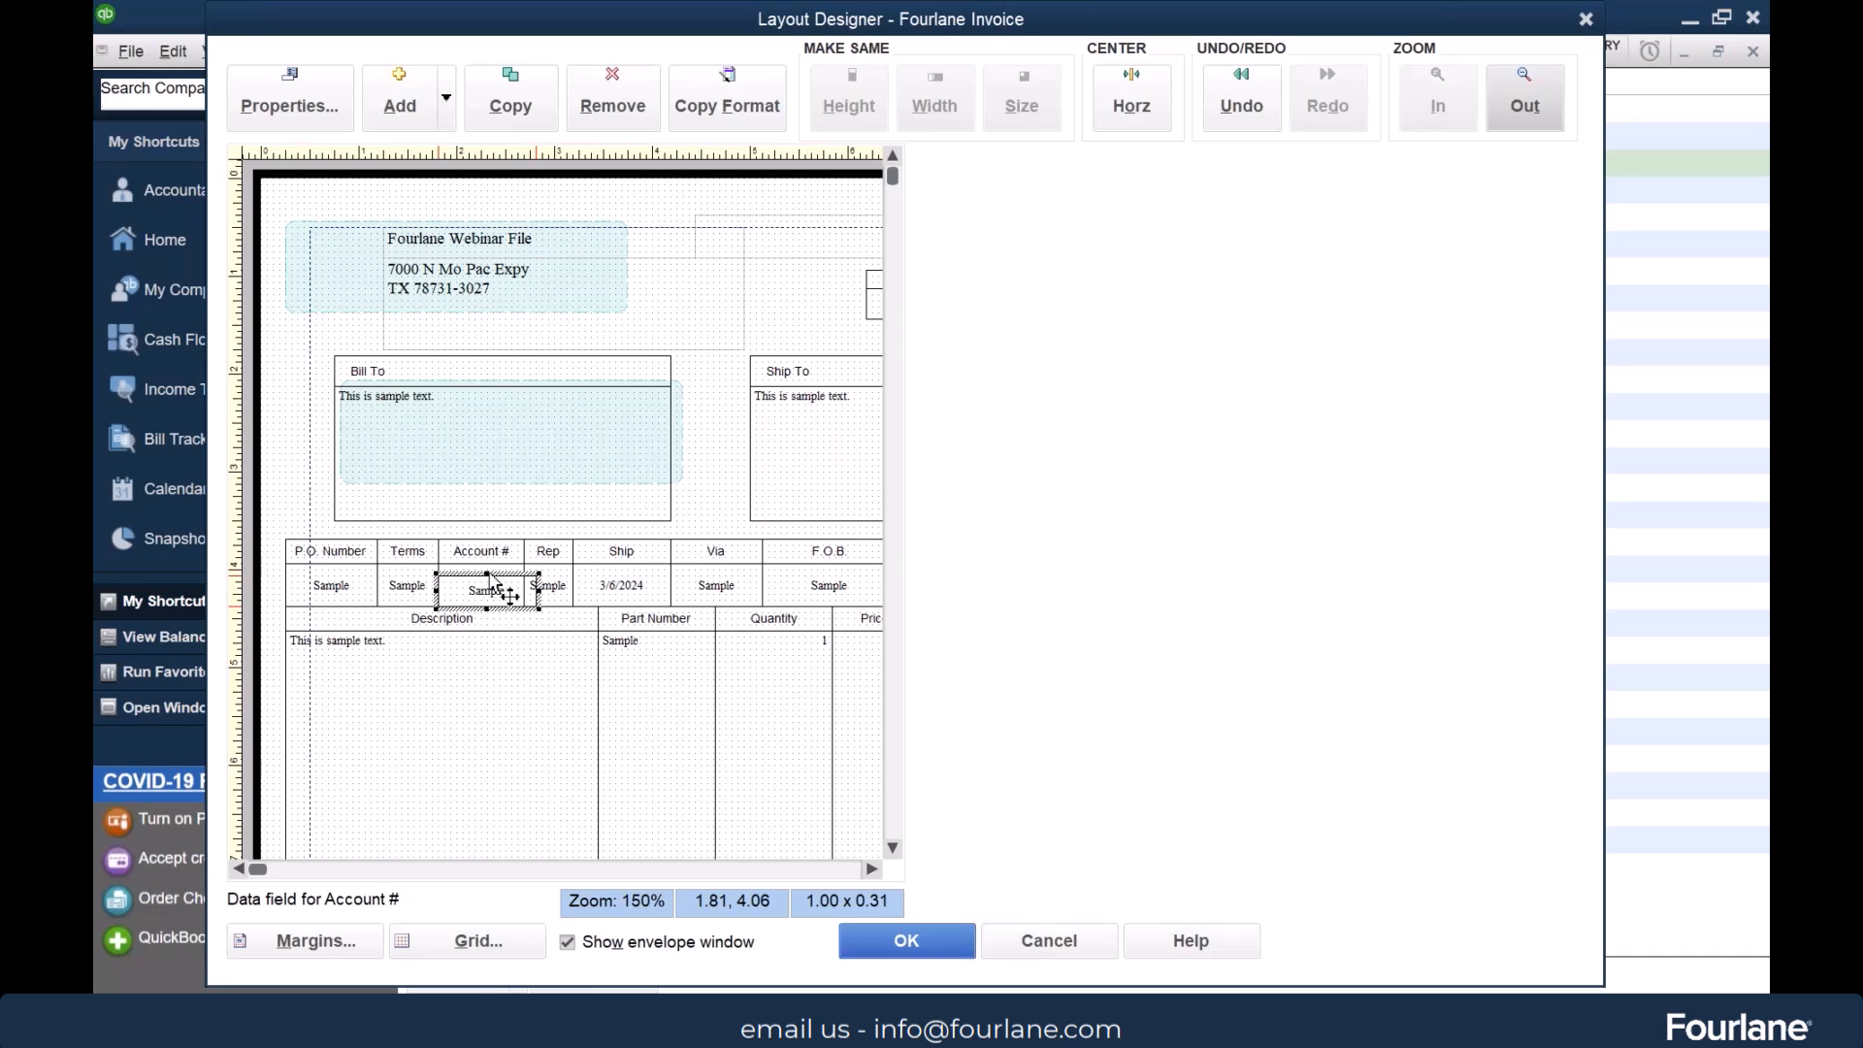
{"action": "mouse_move", "coordinate": [487, 573]}
{"action": "left_mouse_down"}
{"action": "mouse_move", "coordinate": [544, 582]}
{"action": "mouse_move", "coordinate": [527, 582]}
{"action": "left_mouse_up"}
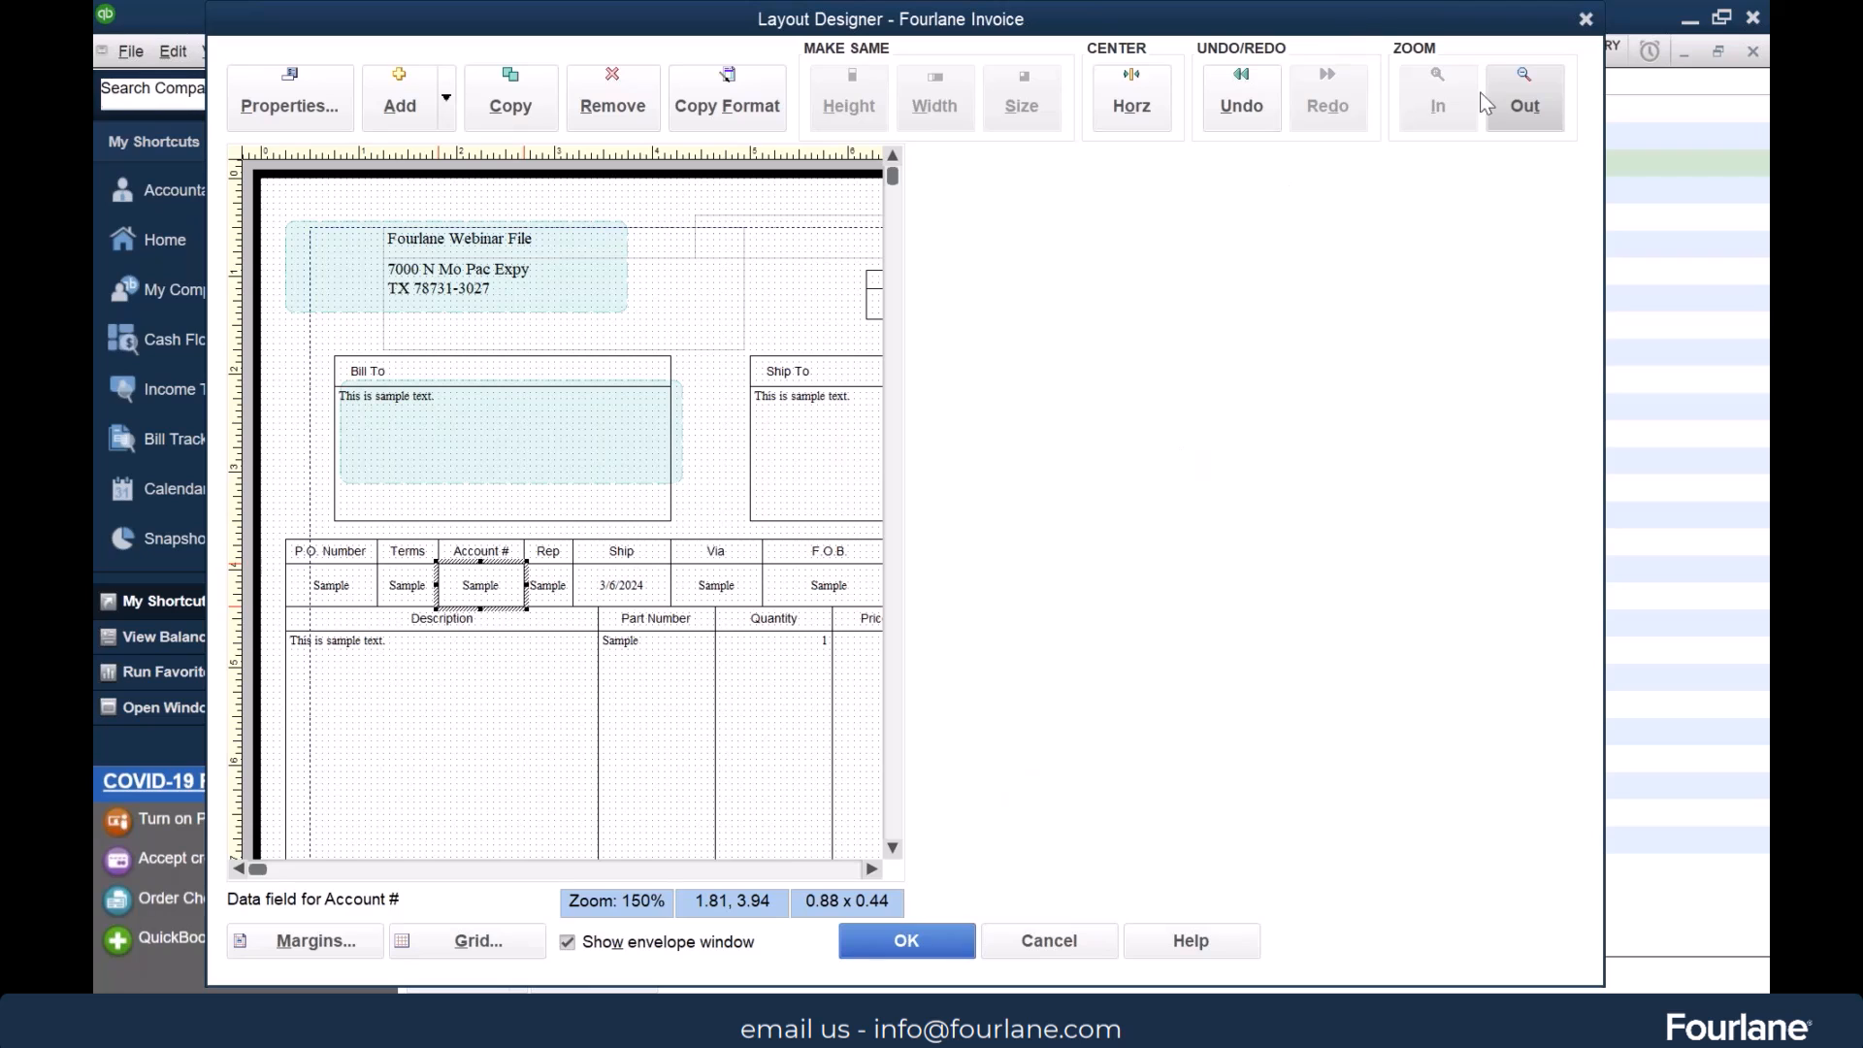
{"action": "left_click", "coordinate": [1533, 107]}
{"action": "left_click", "coordinate": [1533, 107]}
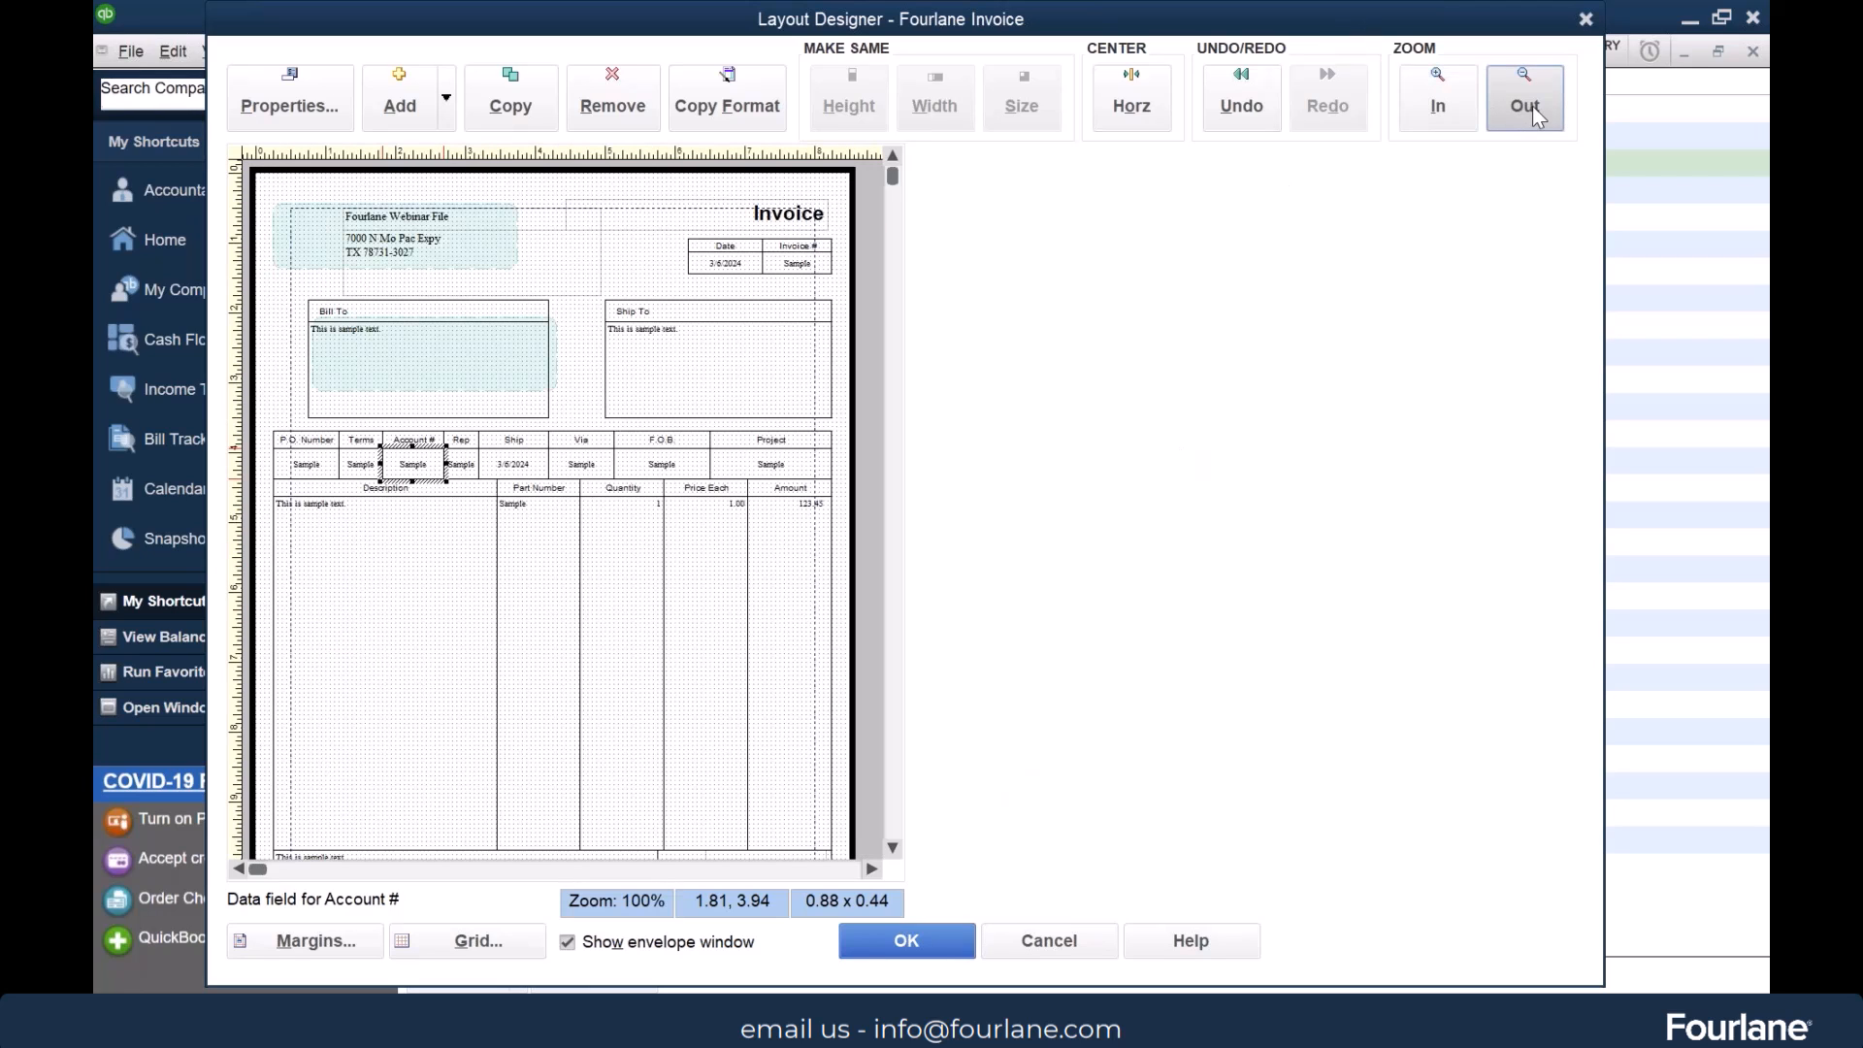
{"action": "left_click", "coordinate": [417, 529]}
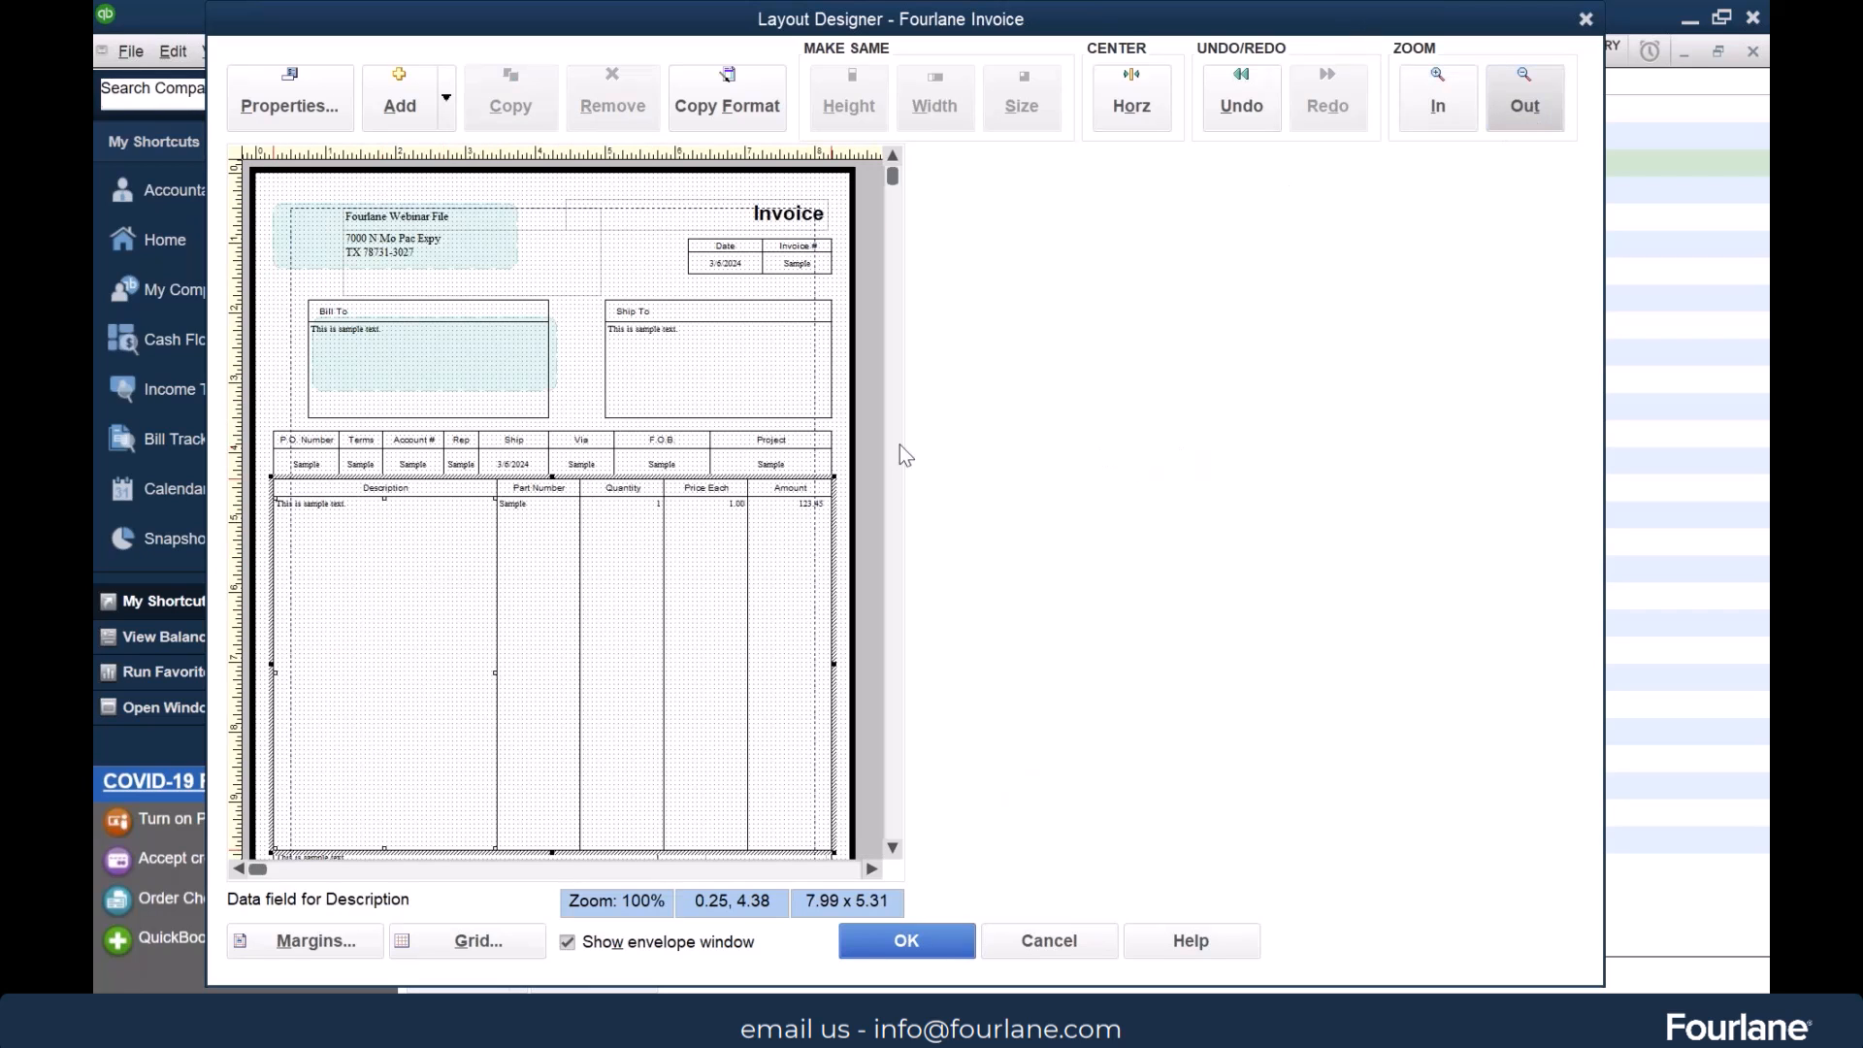
{"action": "left_click", "coordinate": [585, 339]}
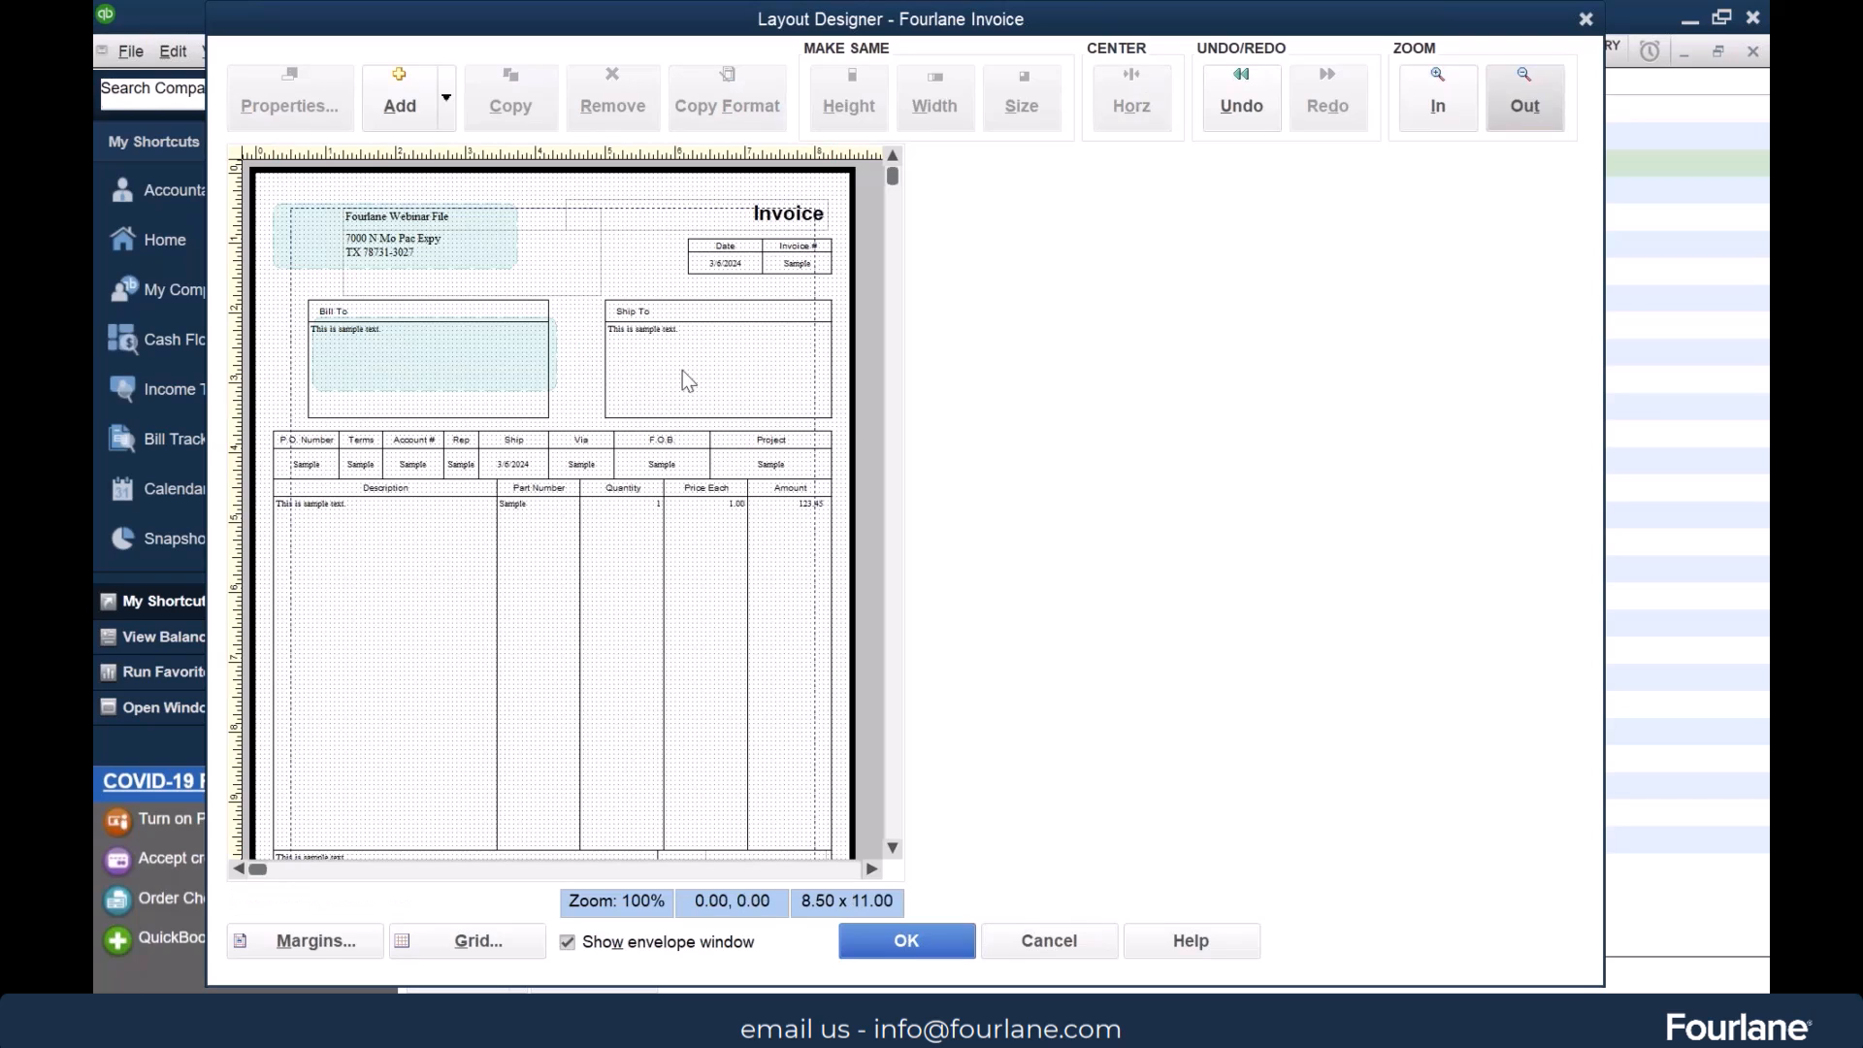
Add a text box to the invoice layout reading "Have a nice day!"
{"action": "left_click_drag", "start_coordinate": [896, 187], "coordinate": [890, 793]}
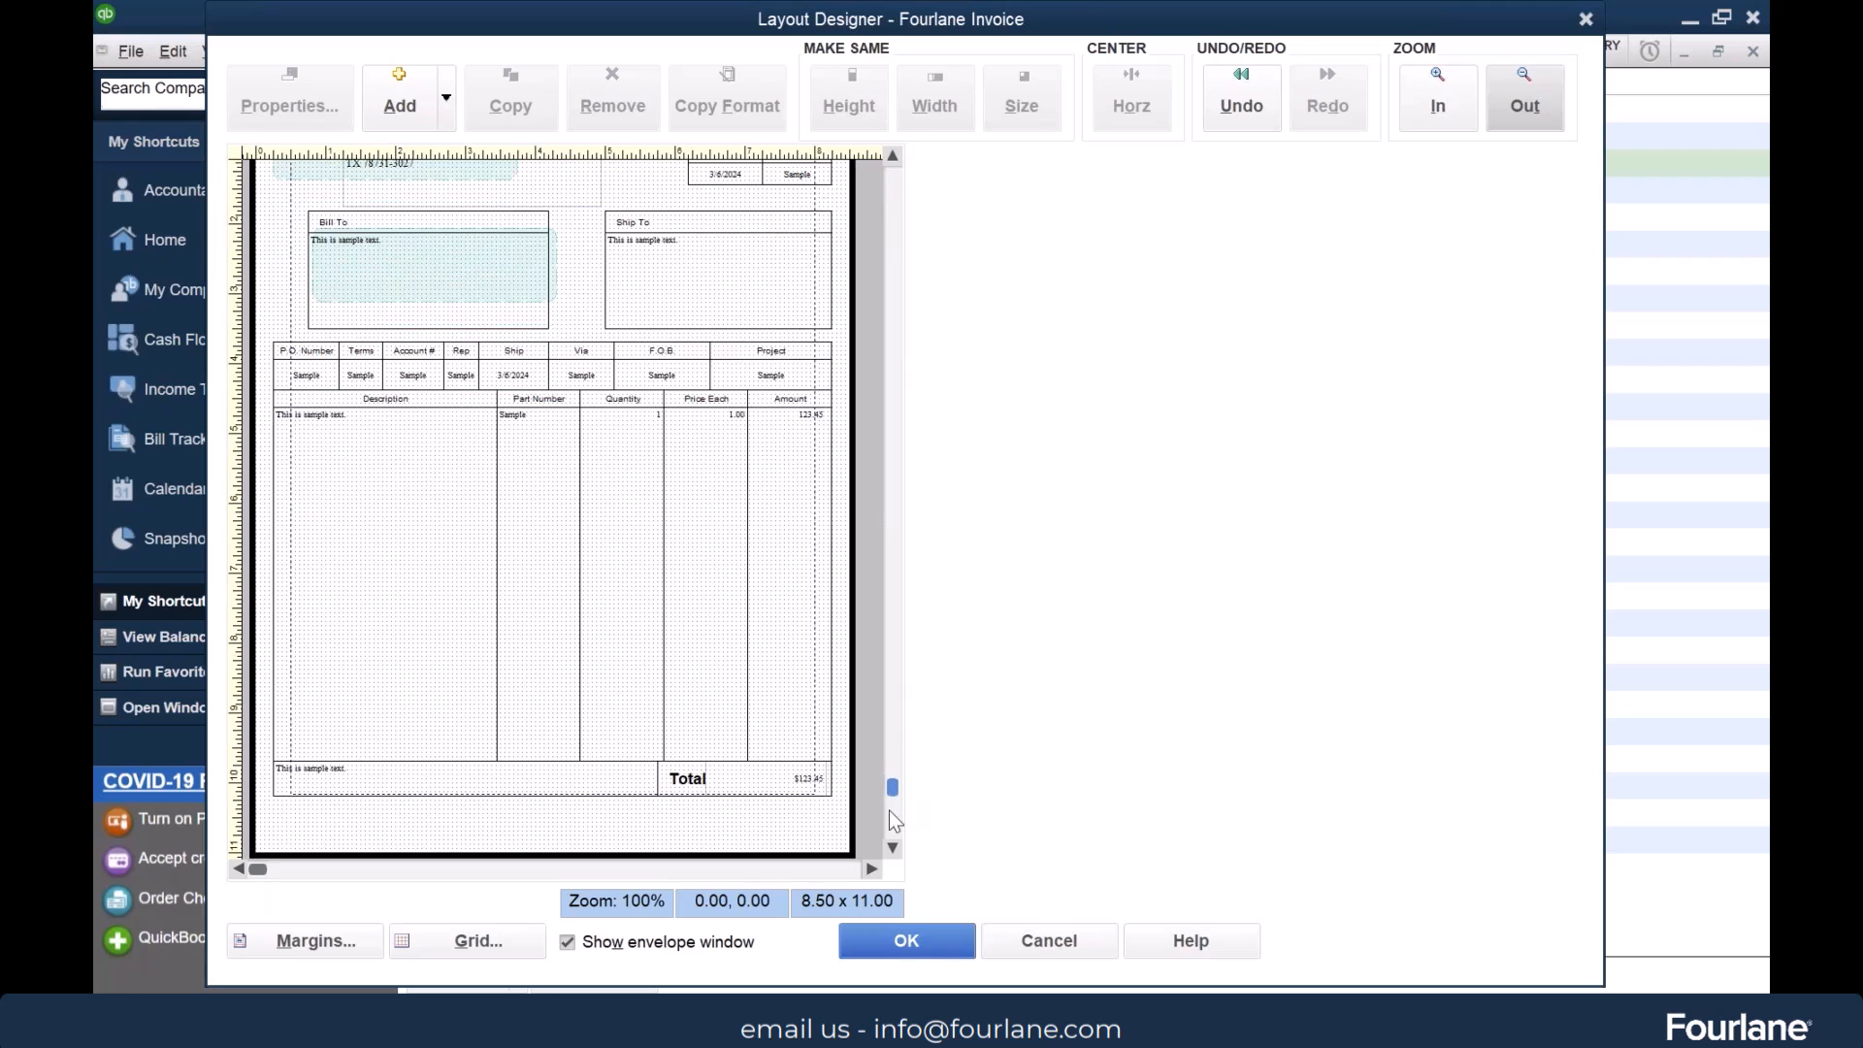
{"action": "left_click", "coordinate": [400, 89]}
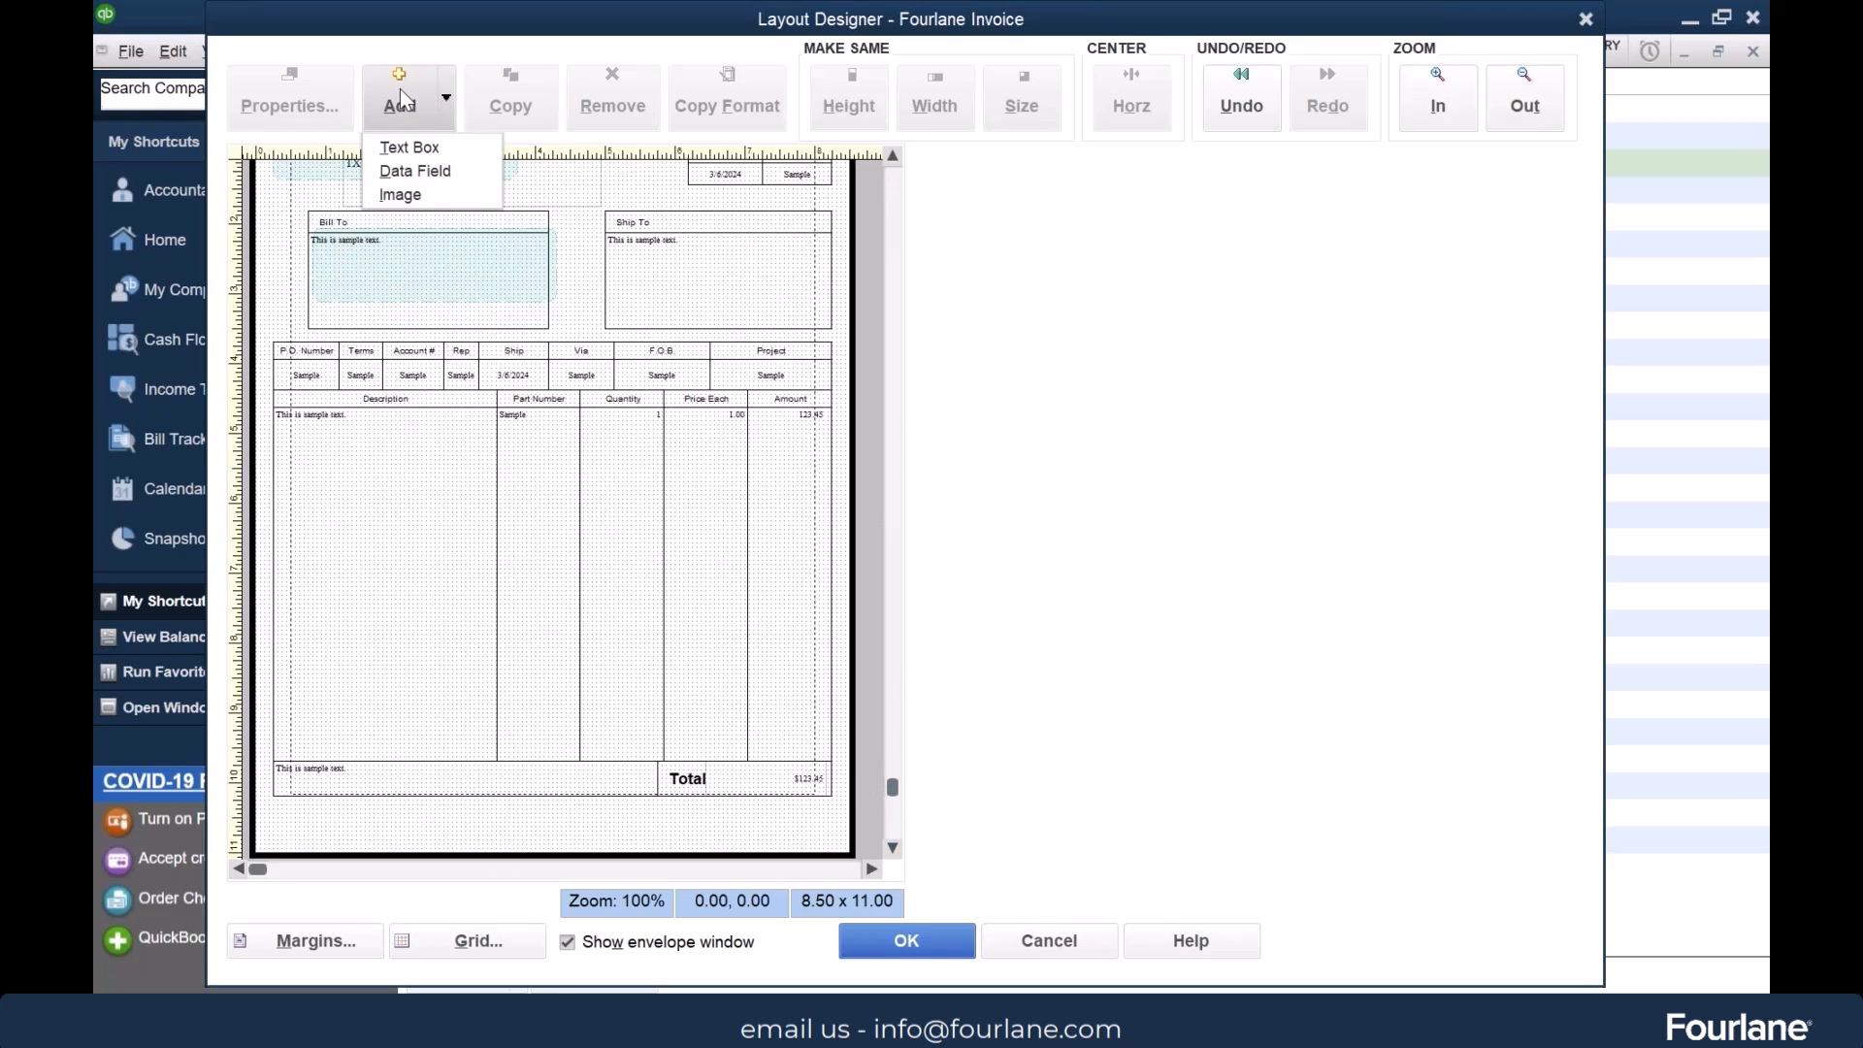
{"action": "left_click", "coordinate": [417, 149]}
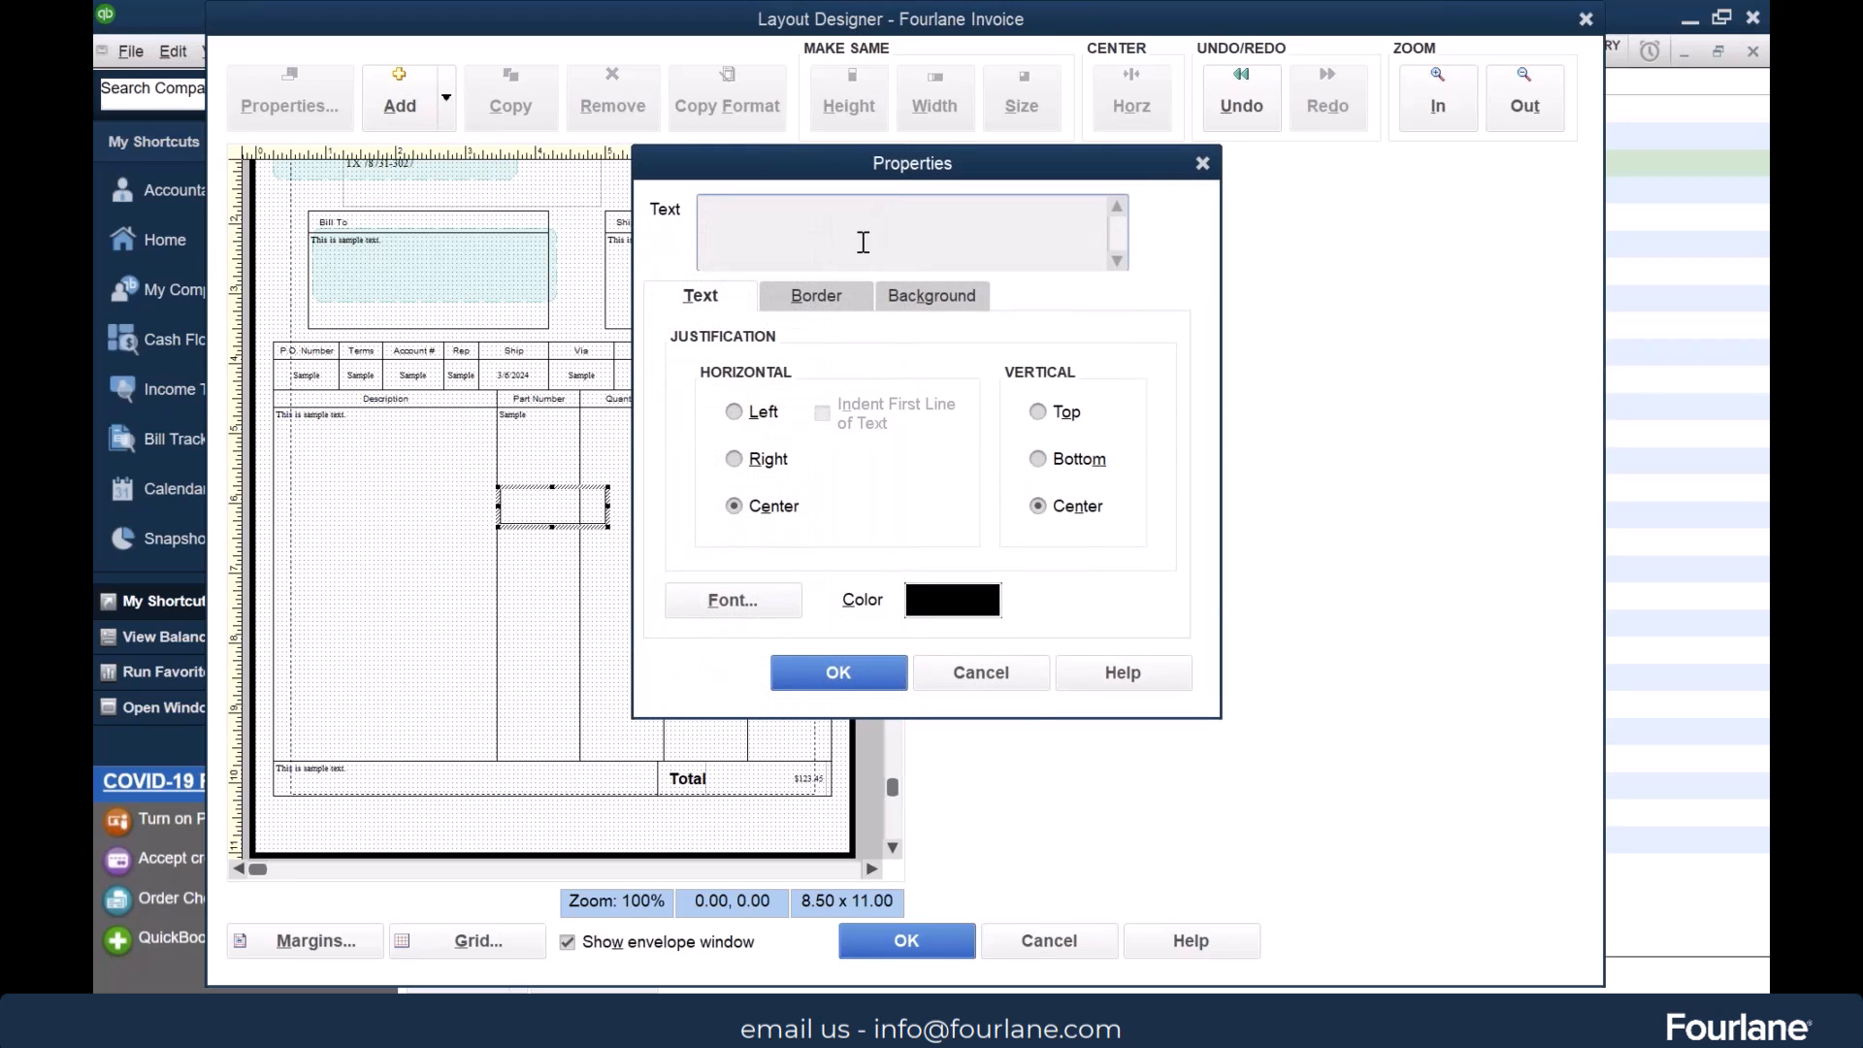
{"action": "type", "text": "Have a nice day"}
Turn off the border lines around the "Have a nice day!" text box
{"action": "left_click", "coordinate": [811, 302]}
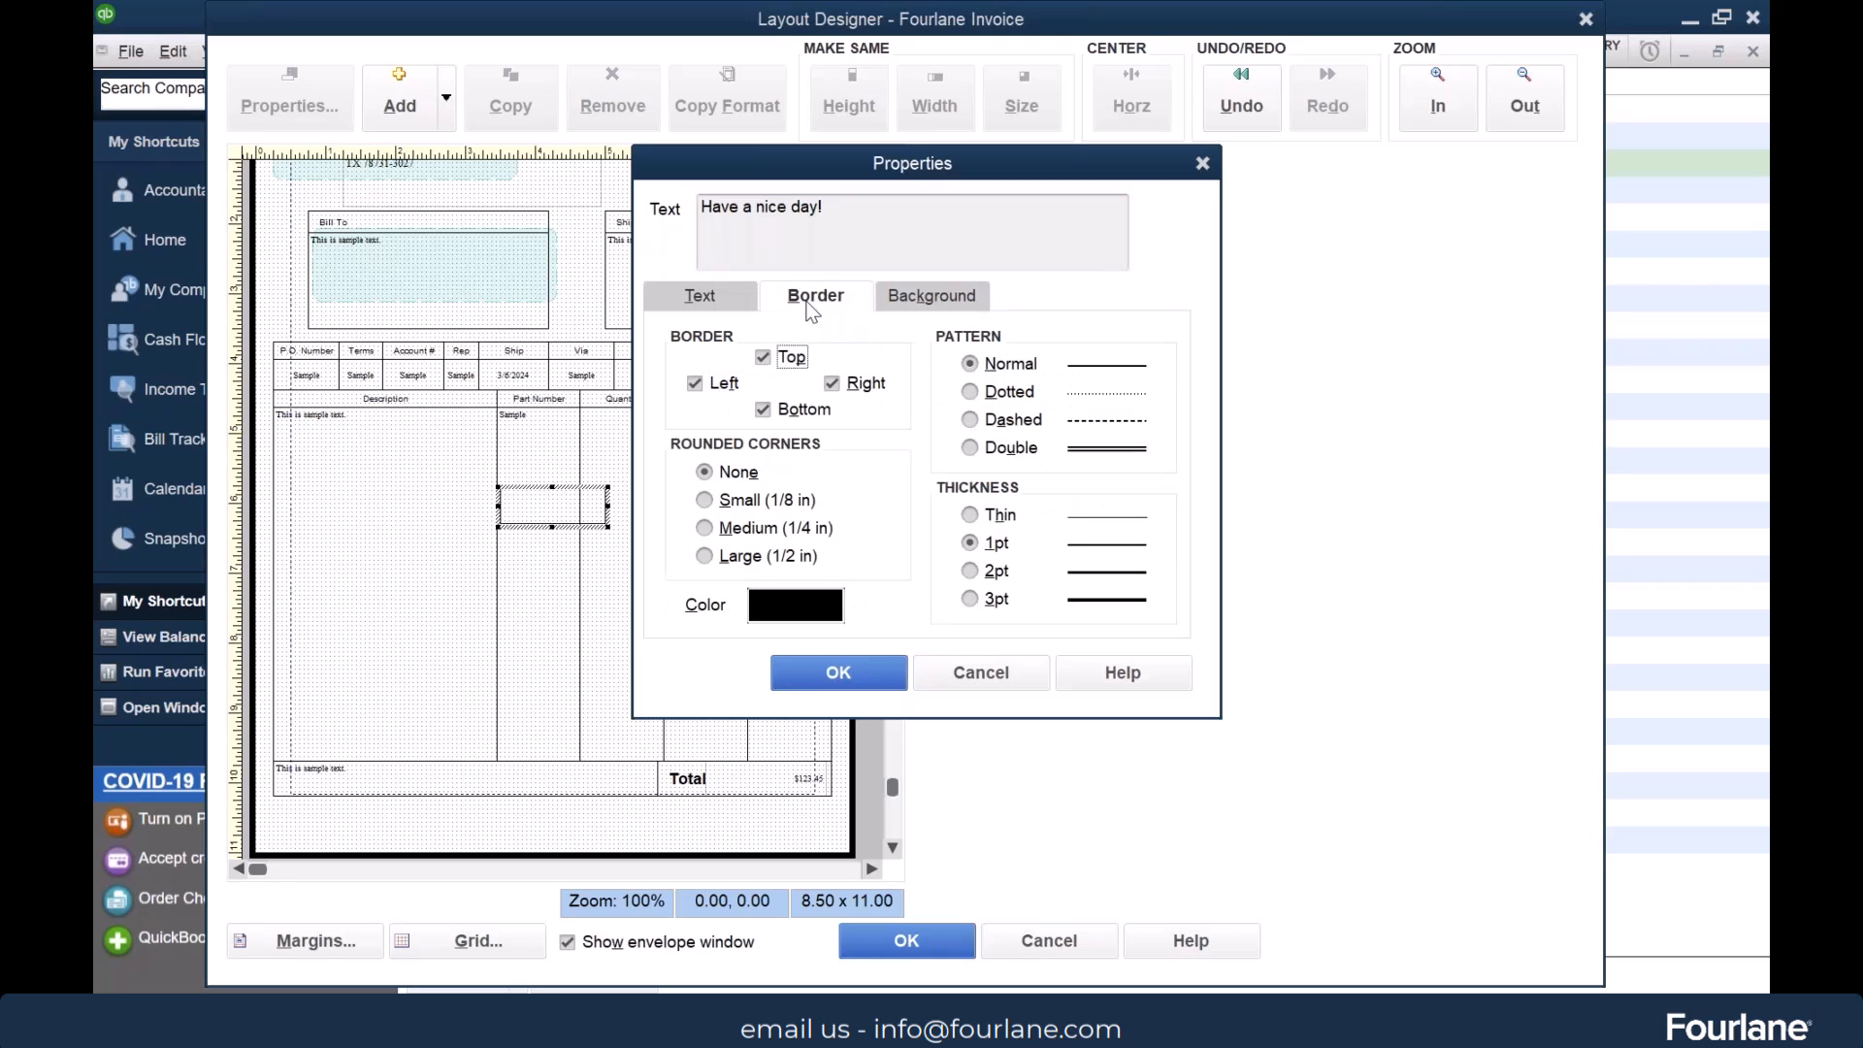
{"action": "left_click", "coordinate": [764, 410]}
{"action": "left_click", "coordinate": [701, 388]}
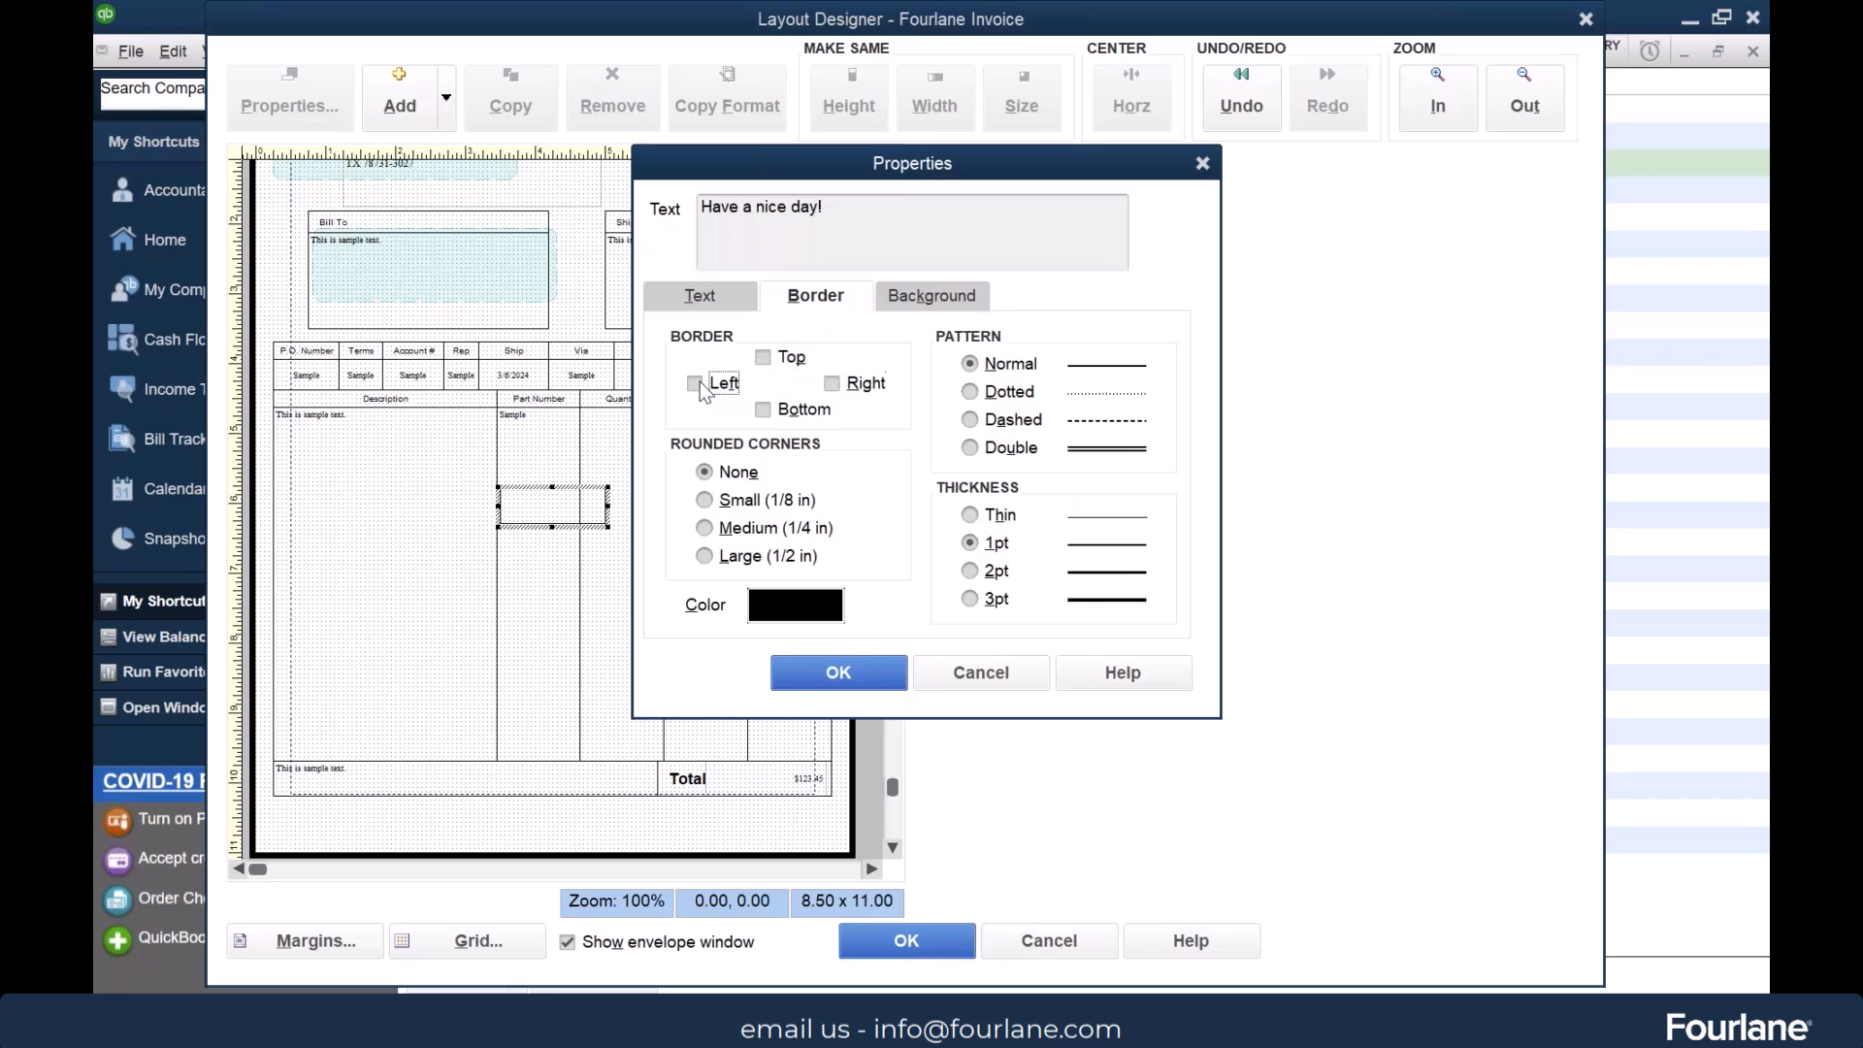
Set the font color of the "Have a nice day!" text to White
{"action": "left_click", "coordinate": [929, 295]}
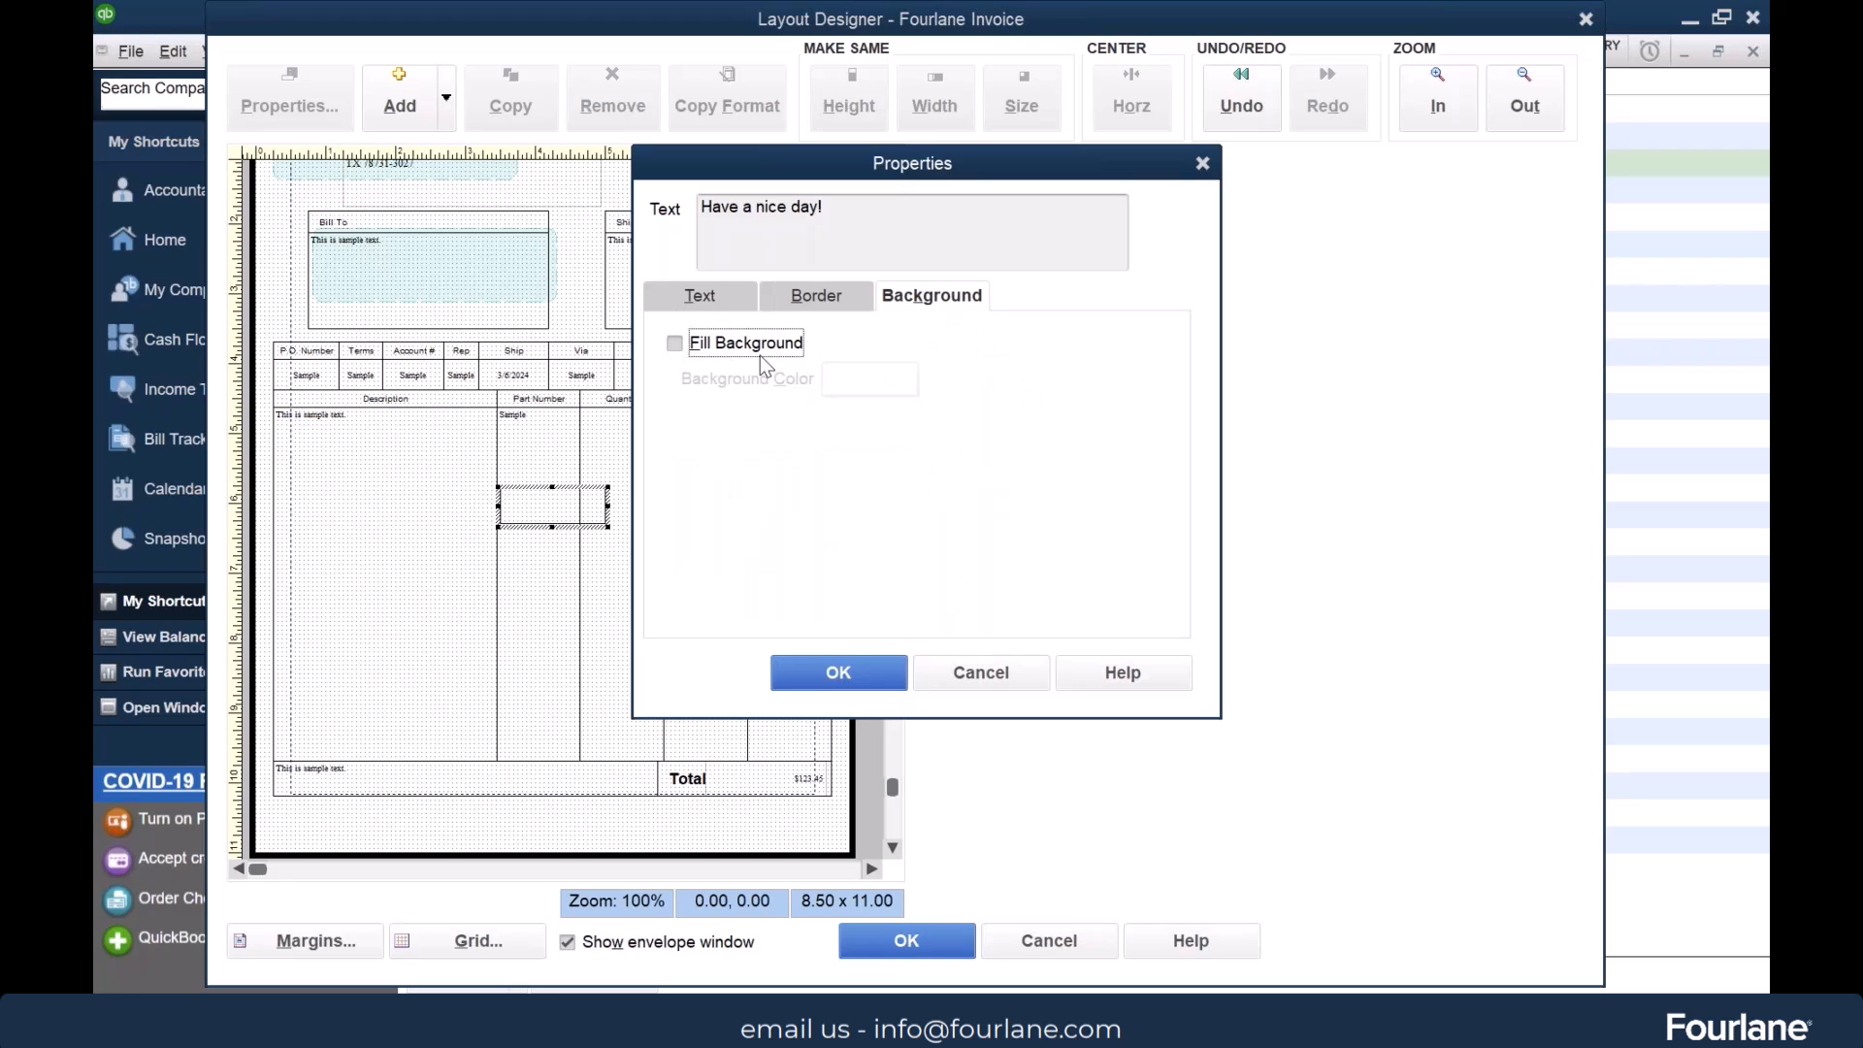
{"action": "left_click", "coordinate": [702, 298]}
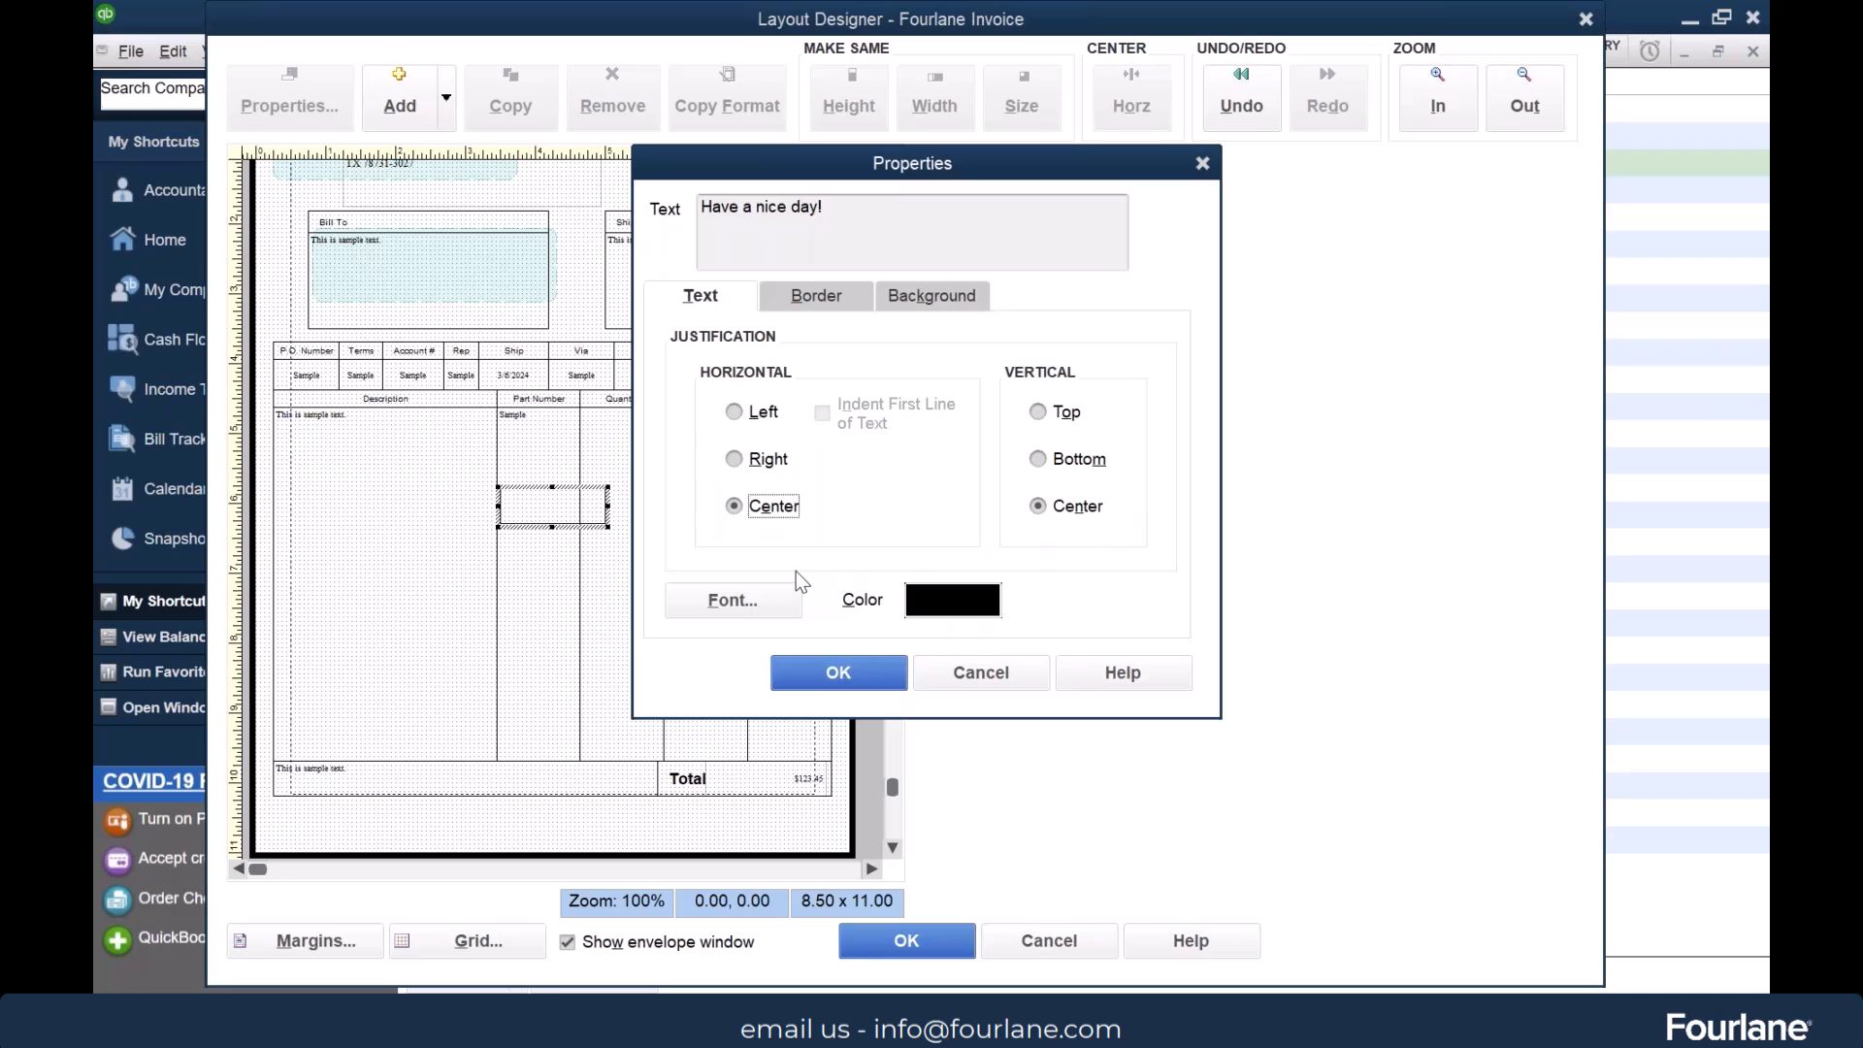
{"action": "left_click", "coordinate": [747, 602]}
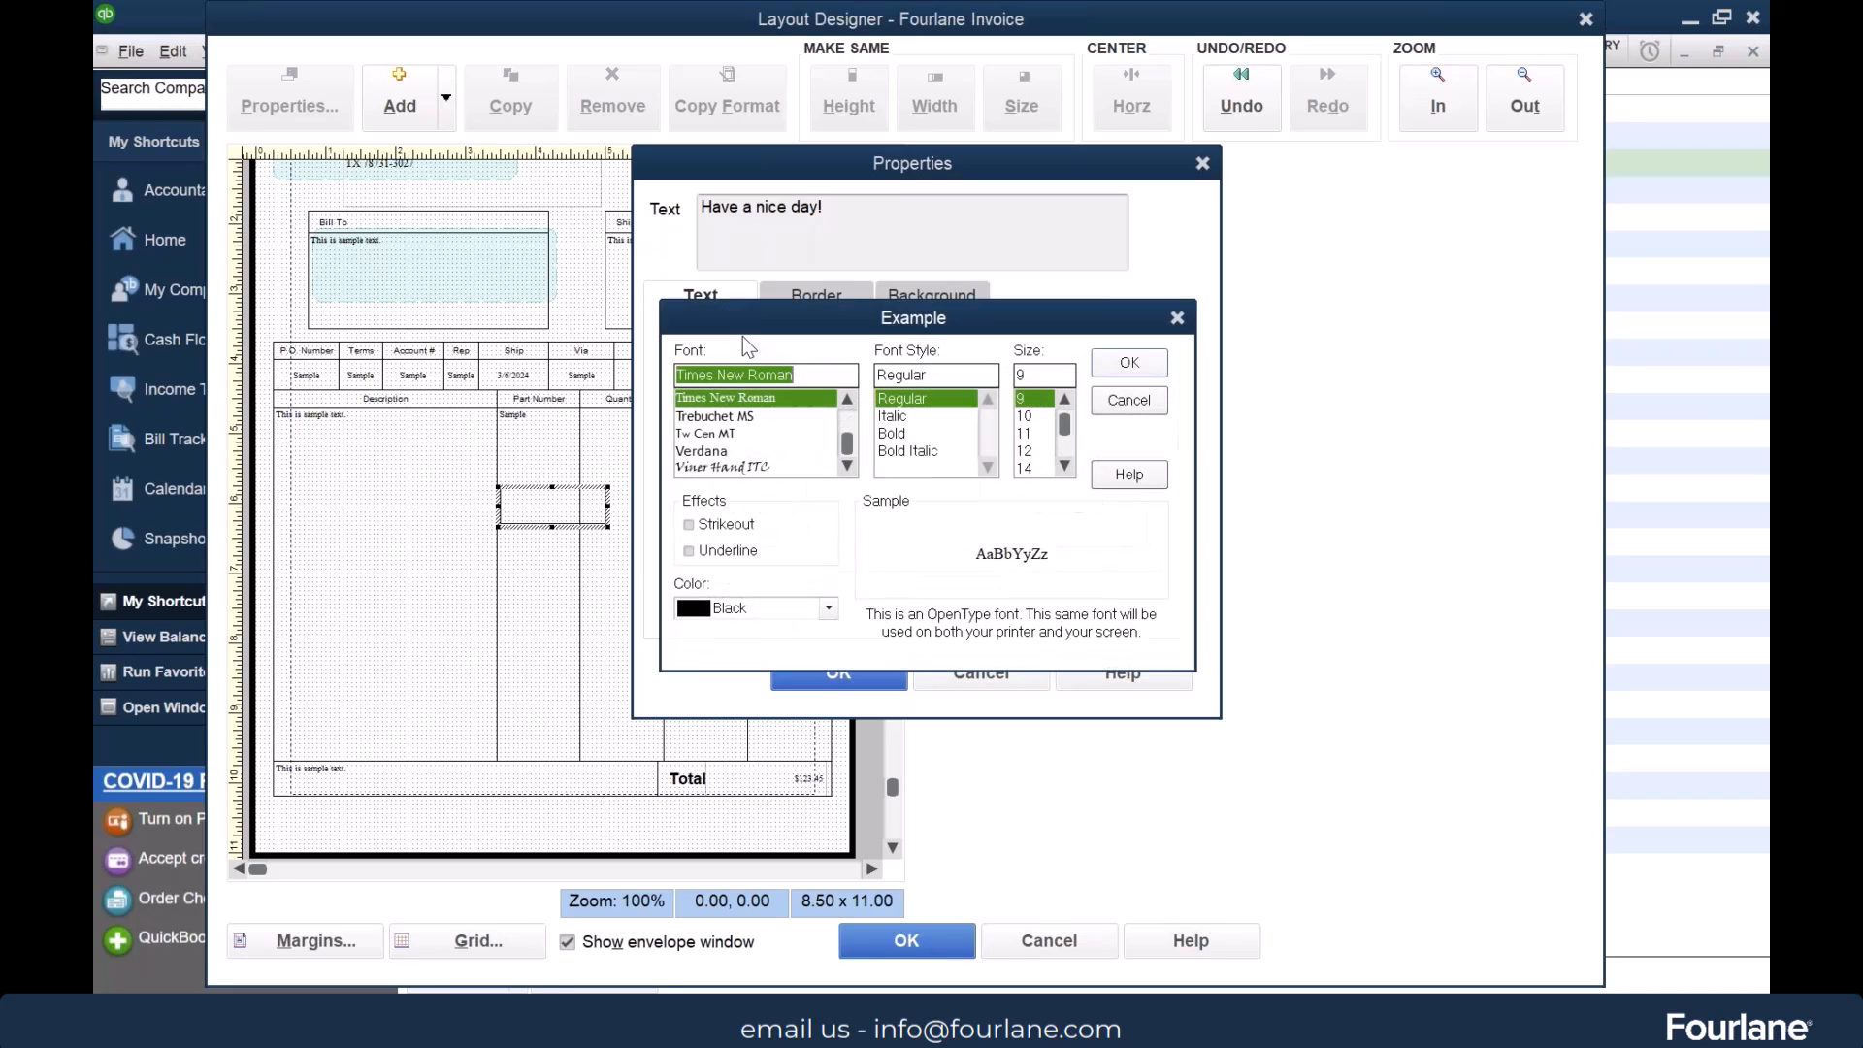
{"action": "left_click", "coordinate": [827, 606]}
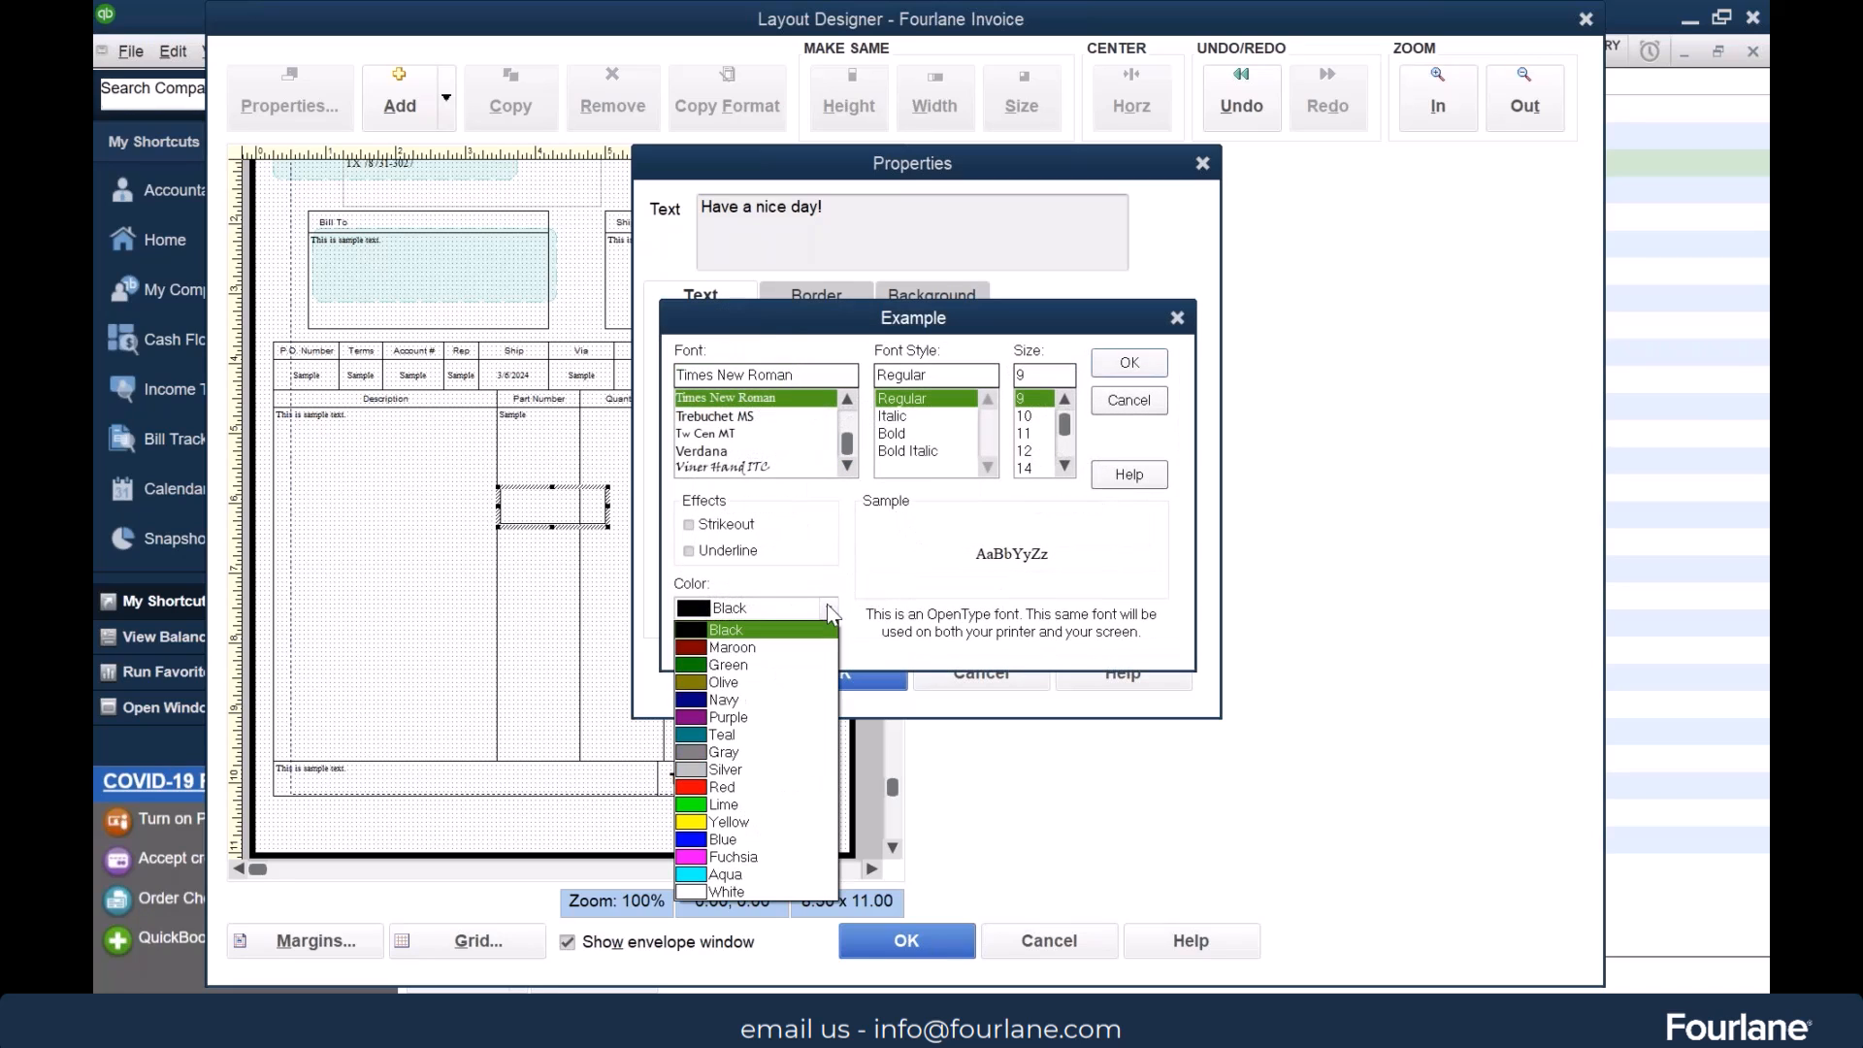
{"action": "left_click", "coordinate": [758, 893]}
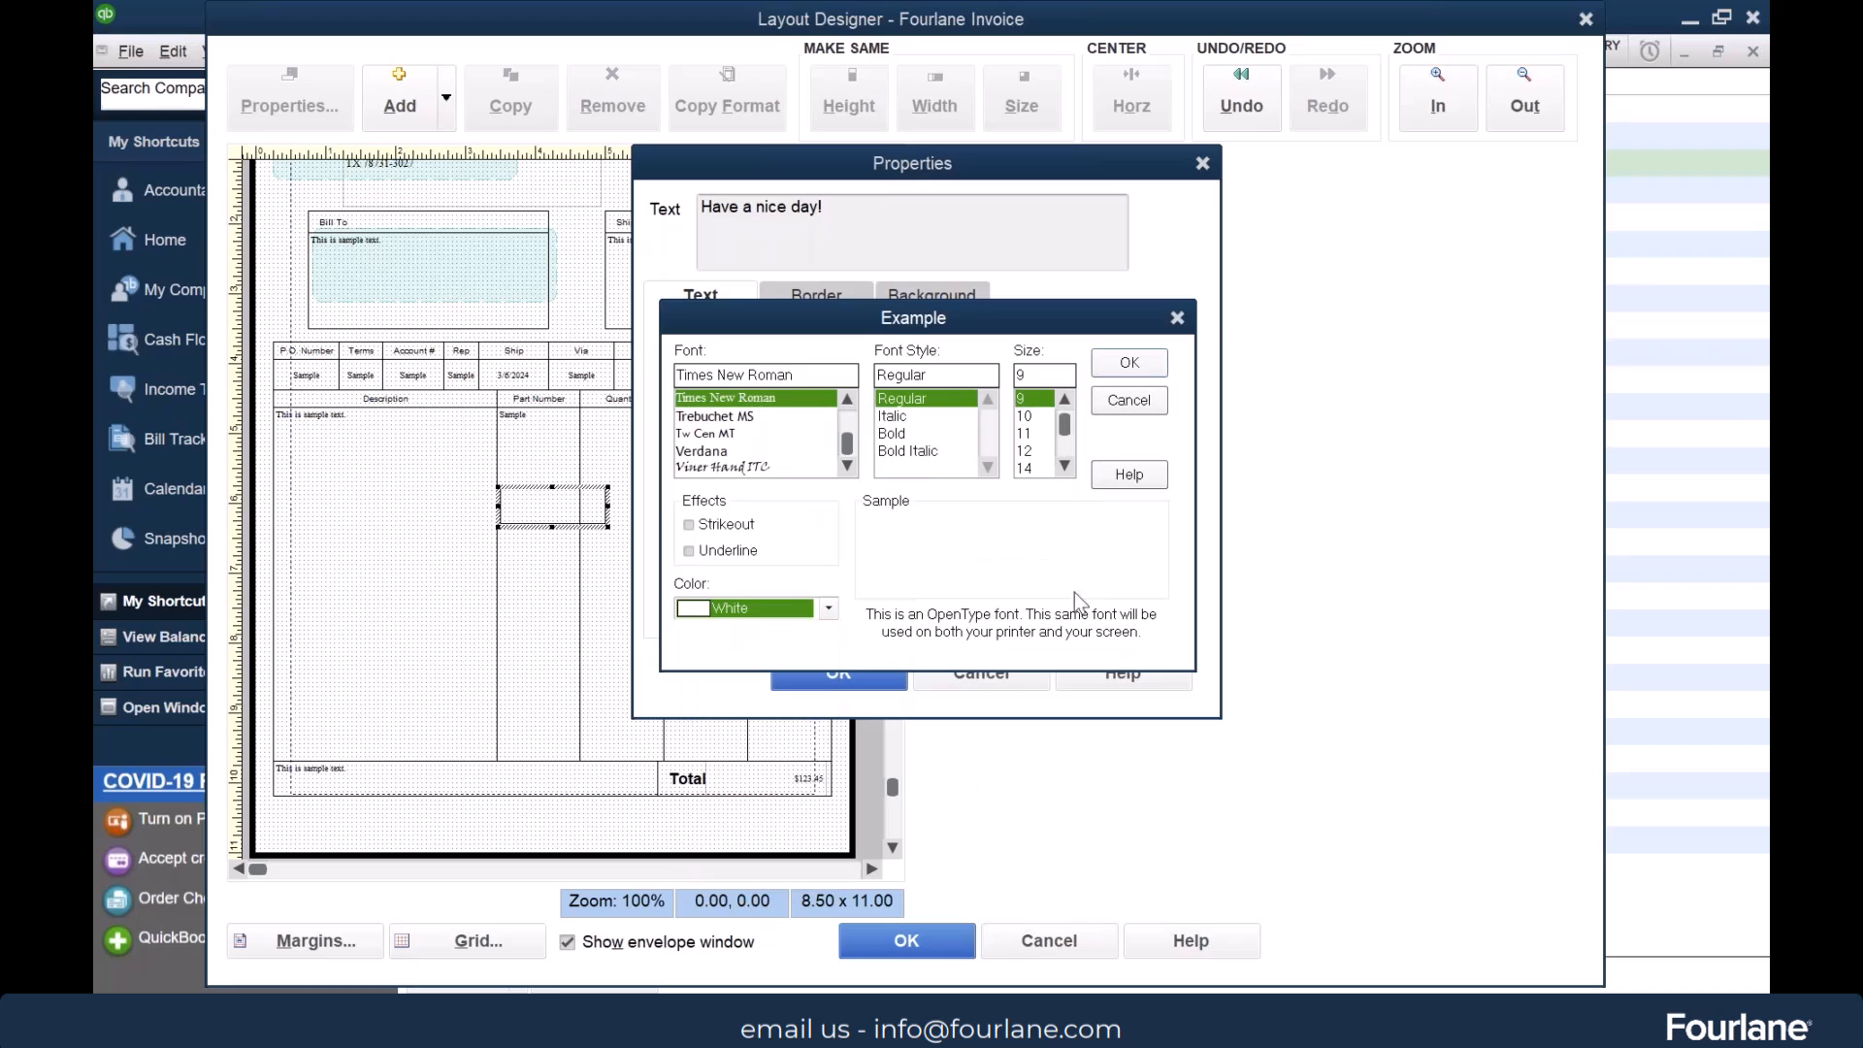
{"action": "left_click", "coordinate": [1127, 363]}
Fill the text box's background with black and apply its properties
{"action": "left_click", "coordinate": [951, 297]}
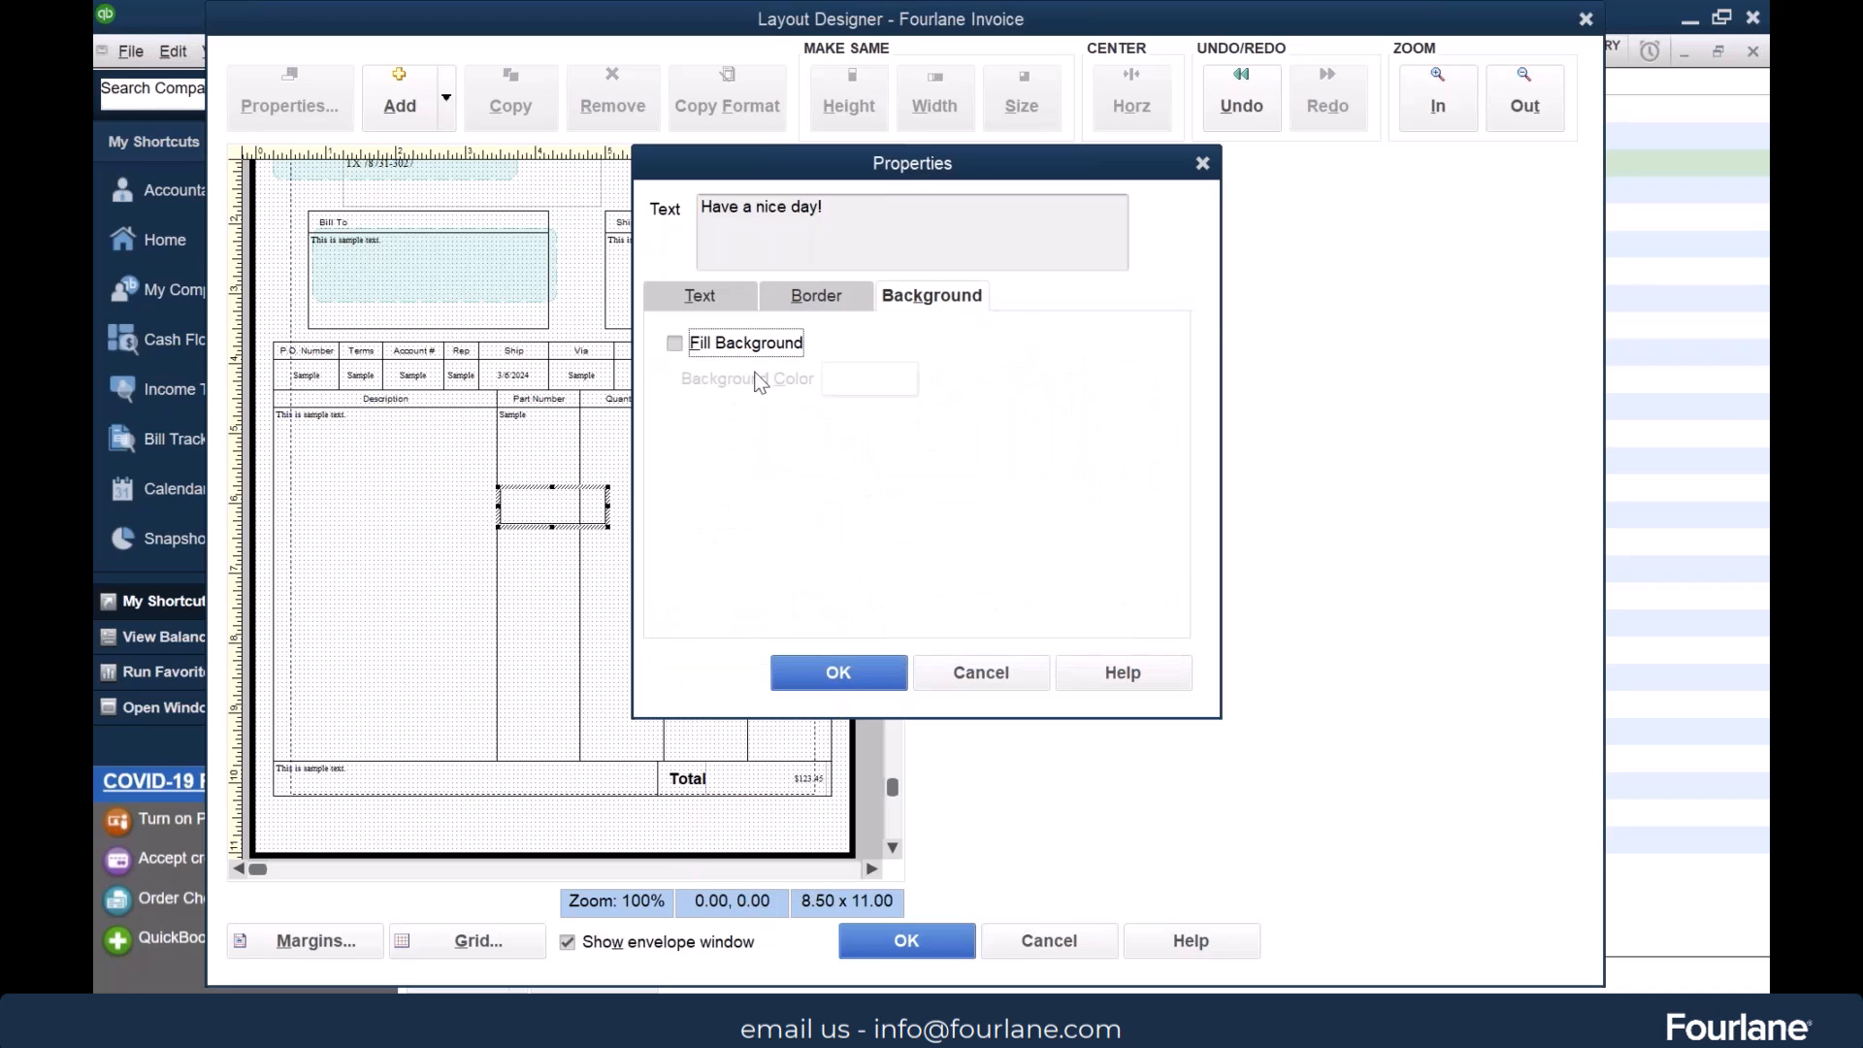
{"action": "left_click", "coordinate": [711, 342]}
{"action": "left_click", "coordinate": [854, 383]}
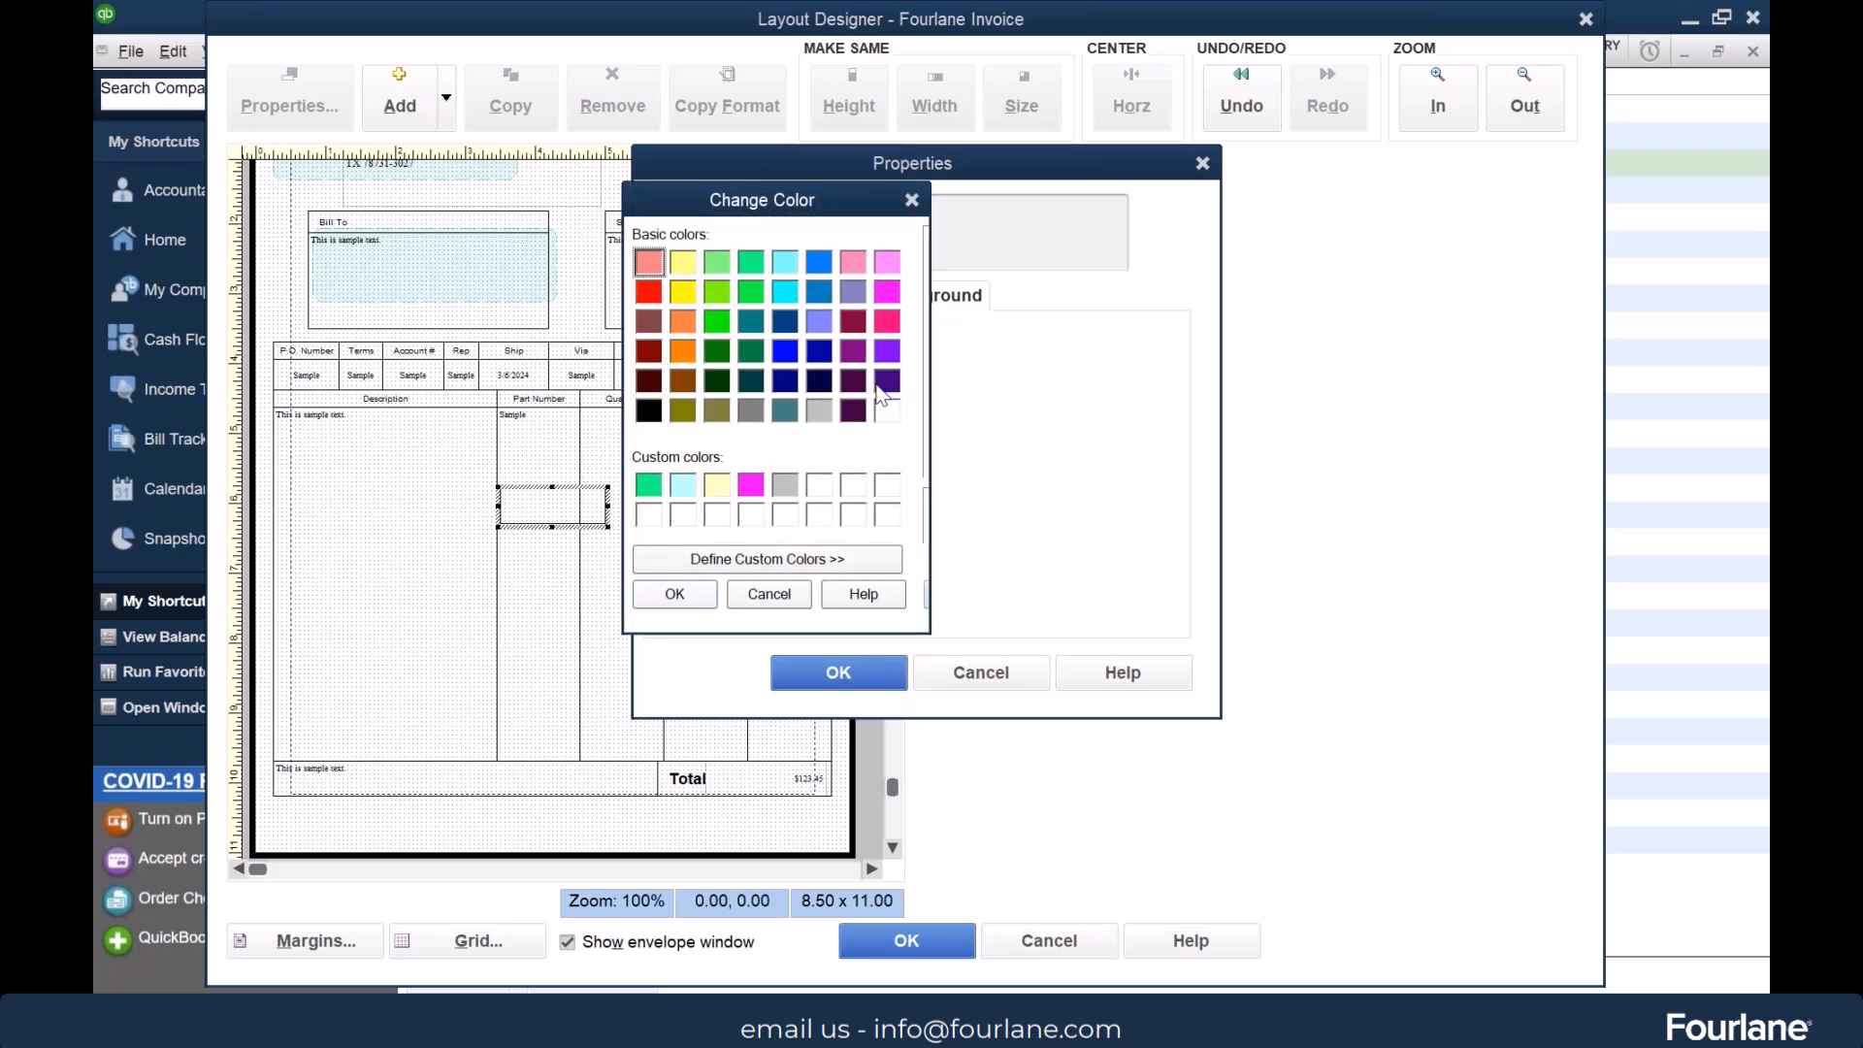
{"action": "left_click", "coordinate": [645, 418]}
{"action": "key", "text": "Return"}
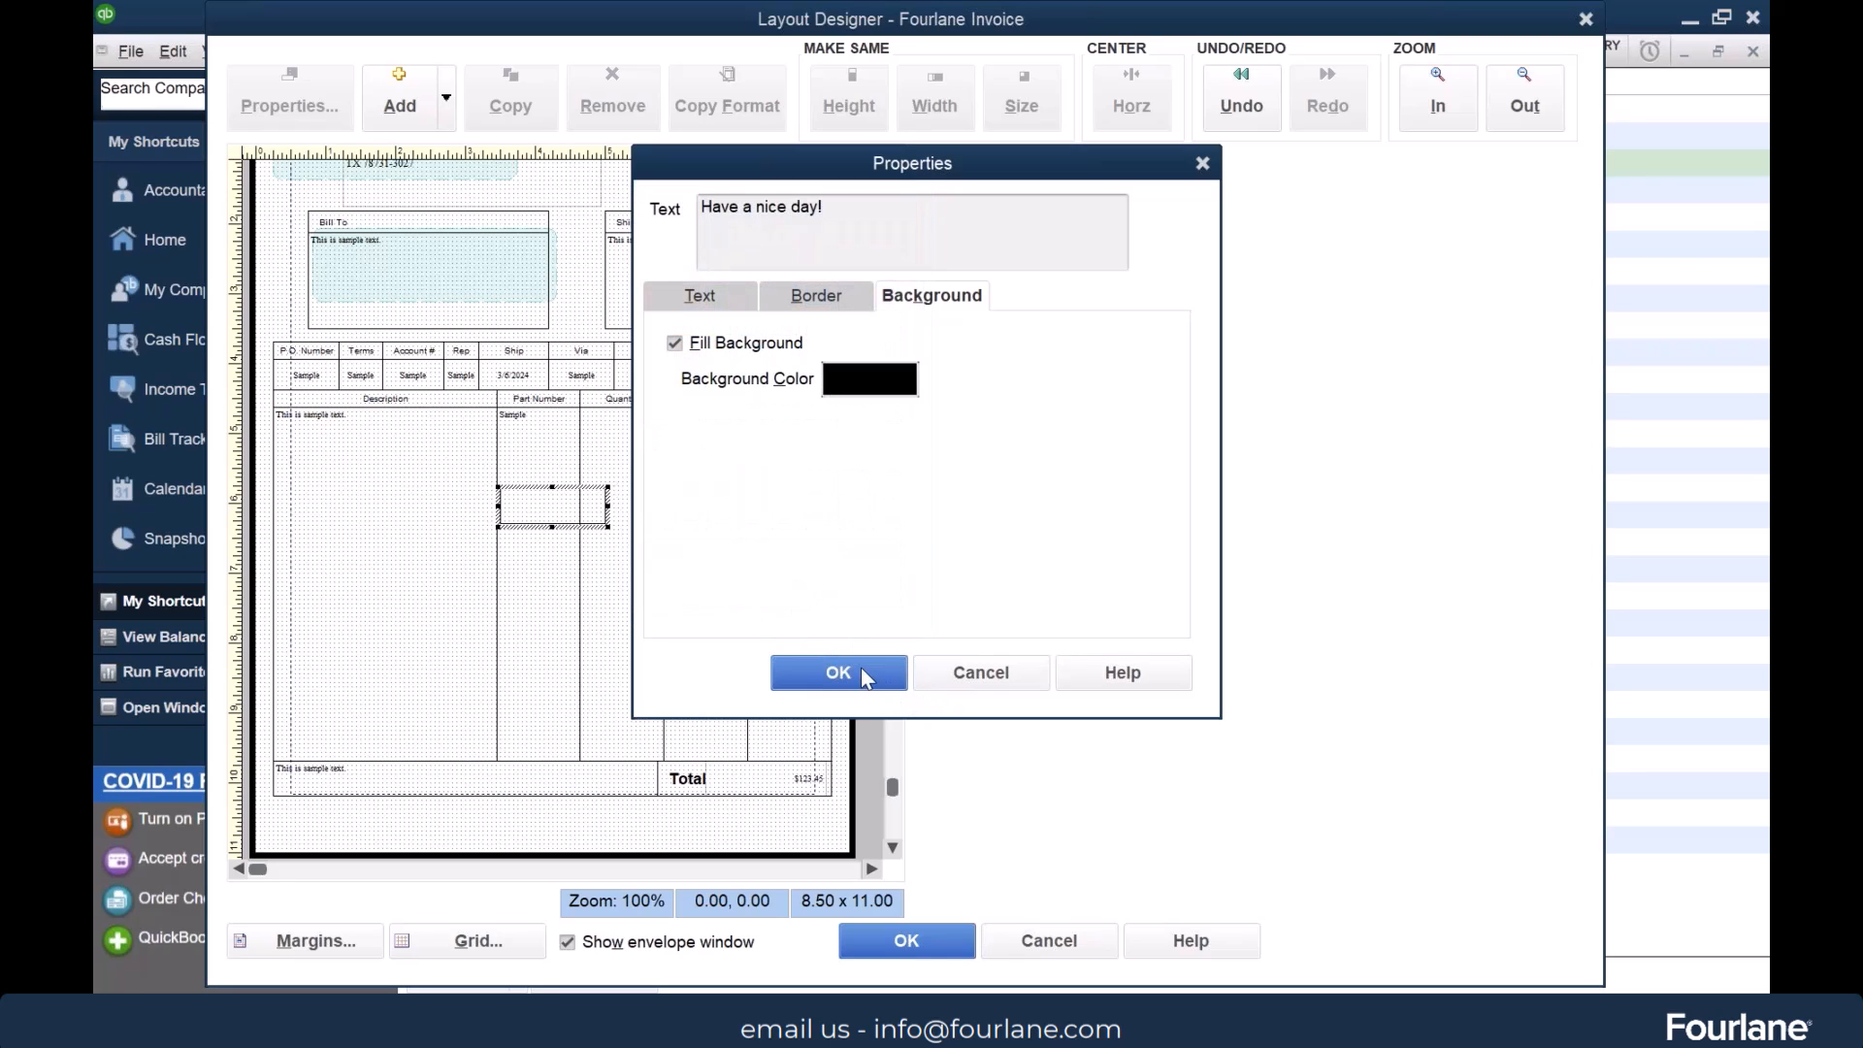
{"action": "left_click", "coordinate": [862, 670]}
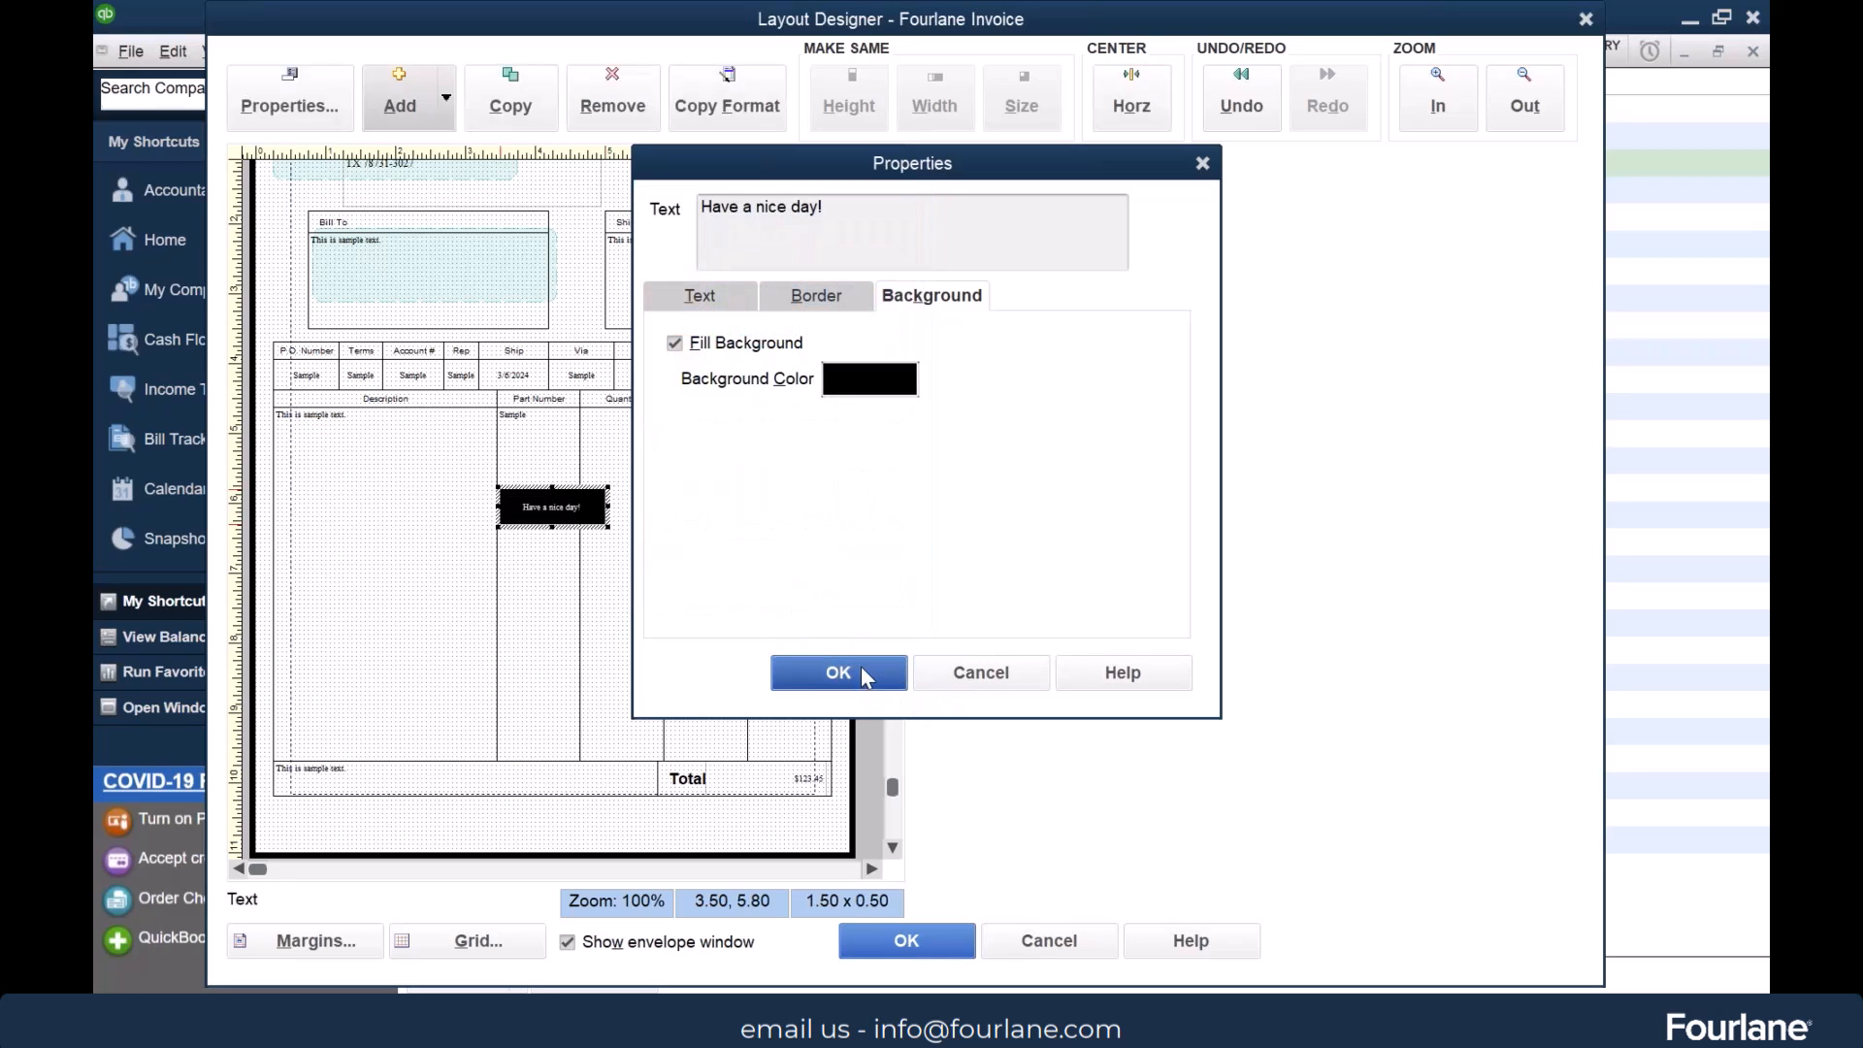
Set the font size of the "Have a nice day!" text box to 14
{"action": "double_click", "coordinate": [550, 507]}
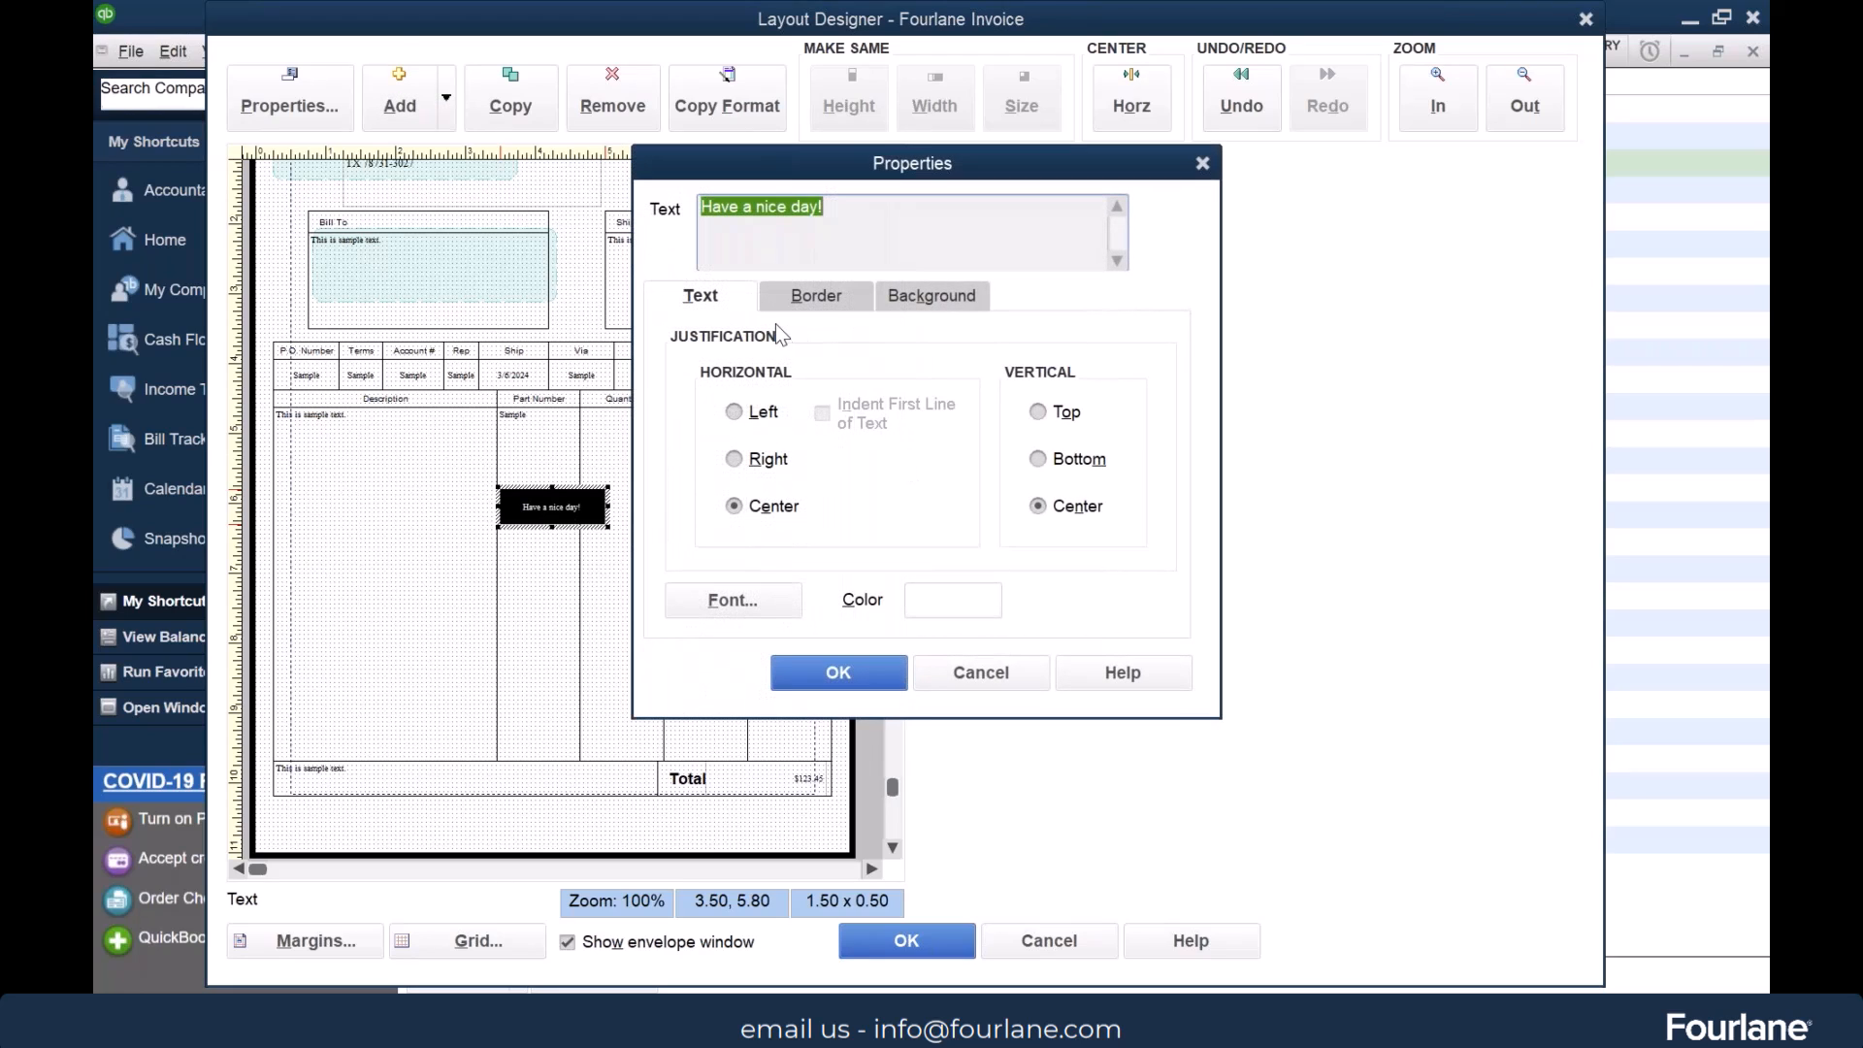
{"action": "left_click", "coordinate": [734, 602]}
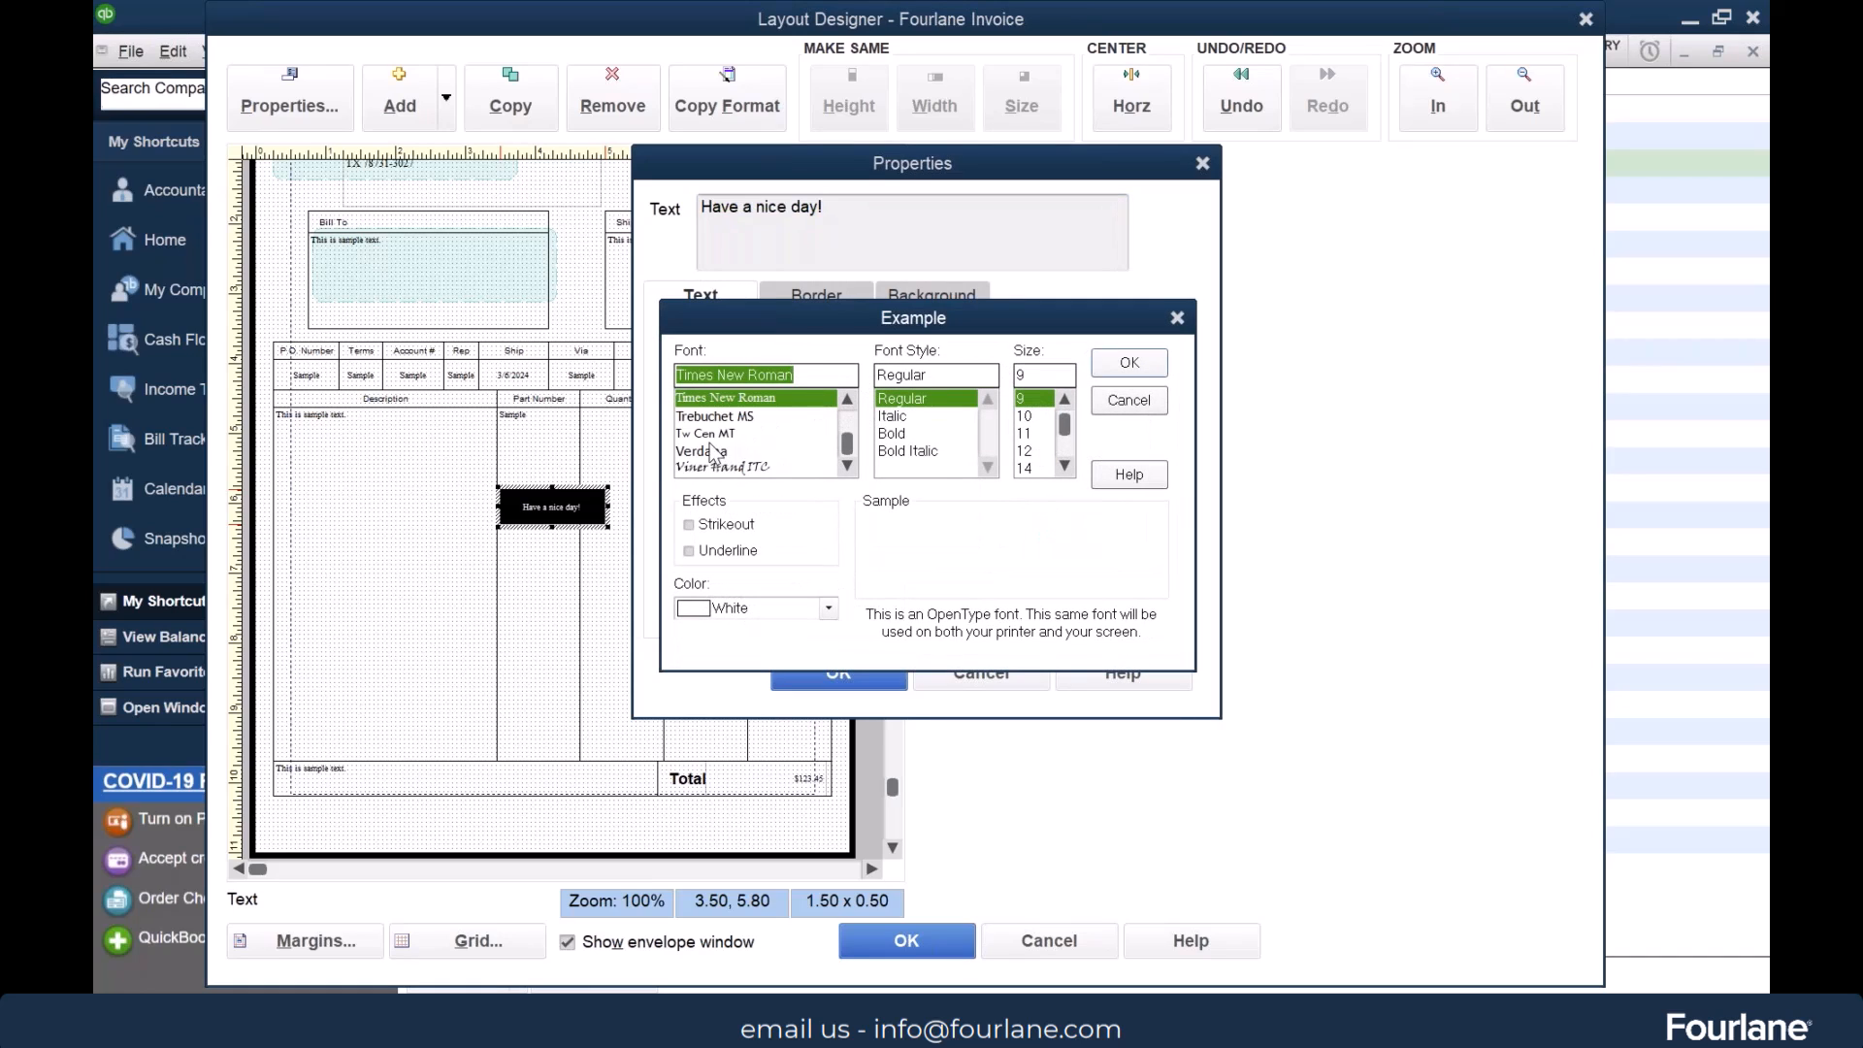
{"action": "left_click", "coordinate": [1038, 468]}
{"action": "left_click", "coordinate": [1143, 365]}
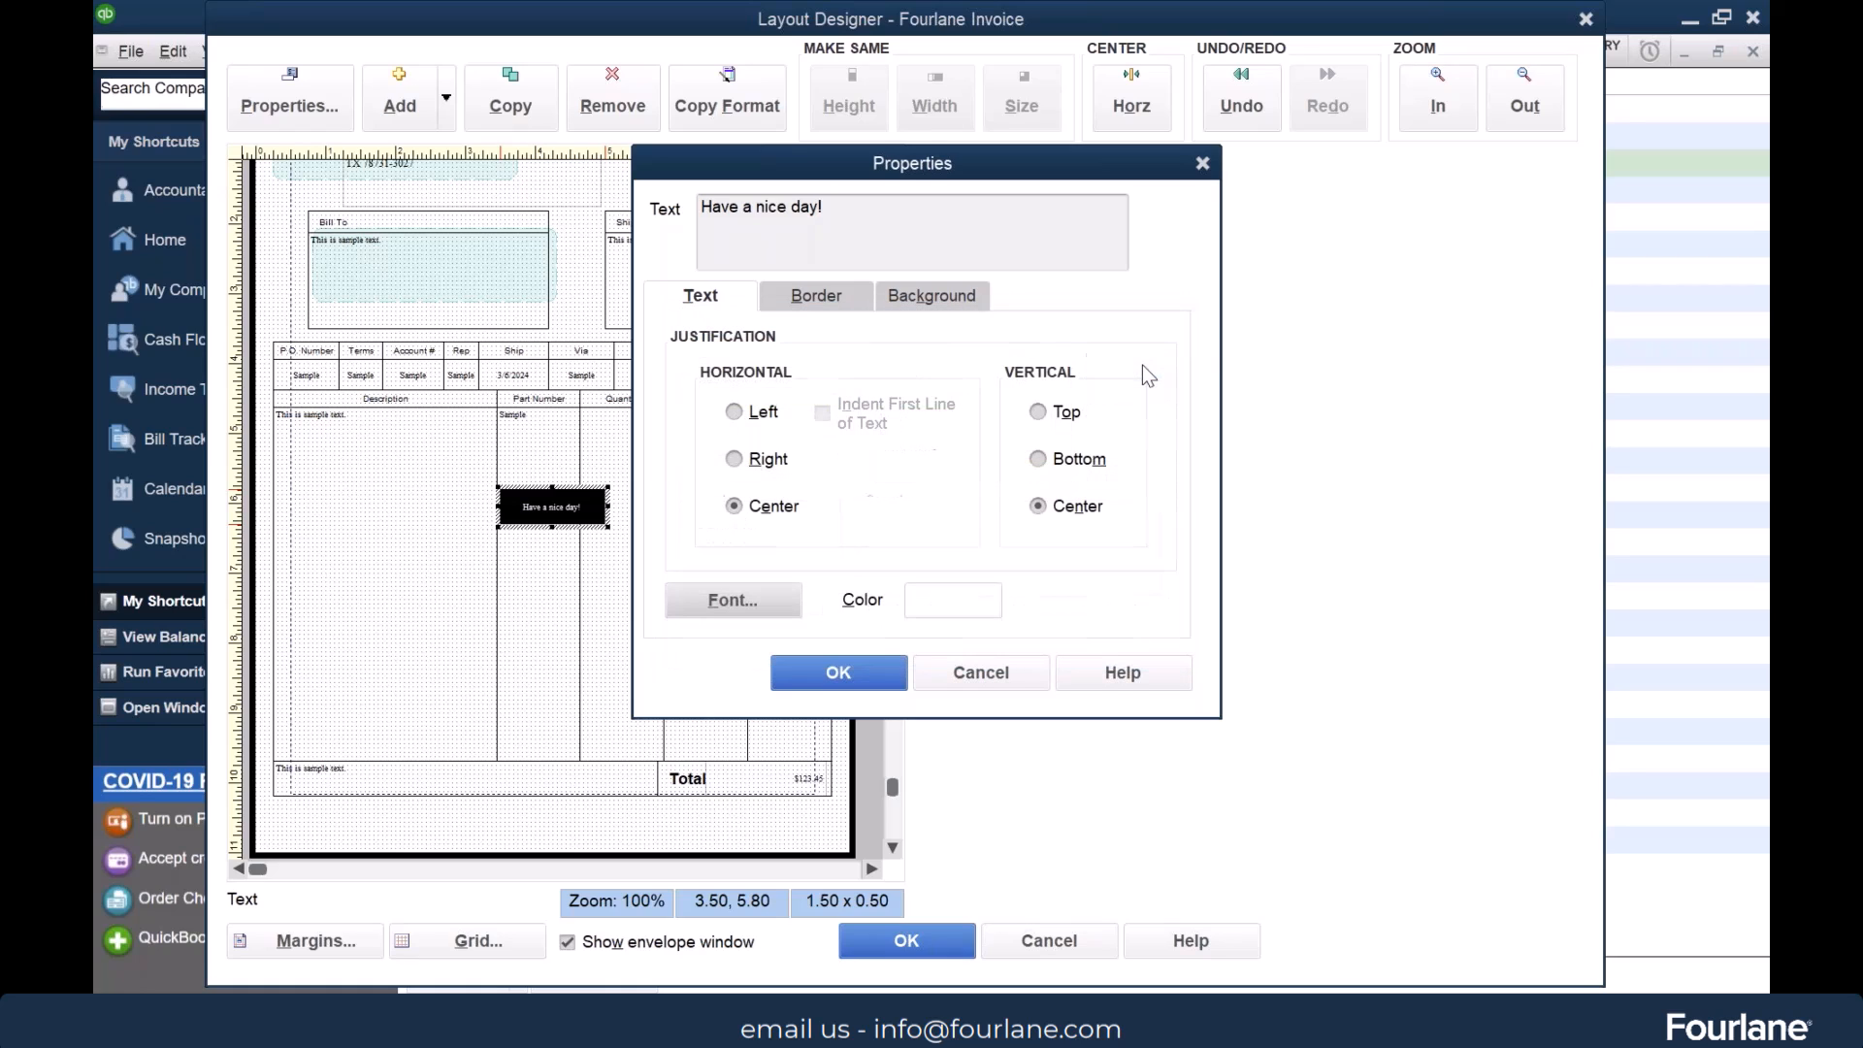
{"action": "left_click", "coordinate": [840, 674]}
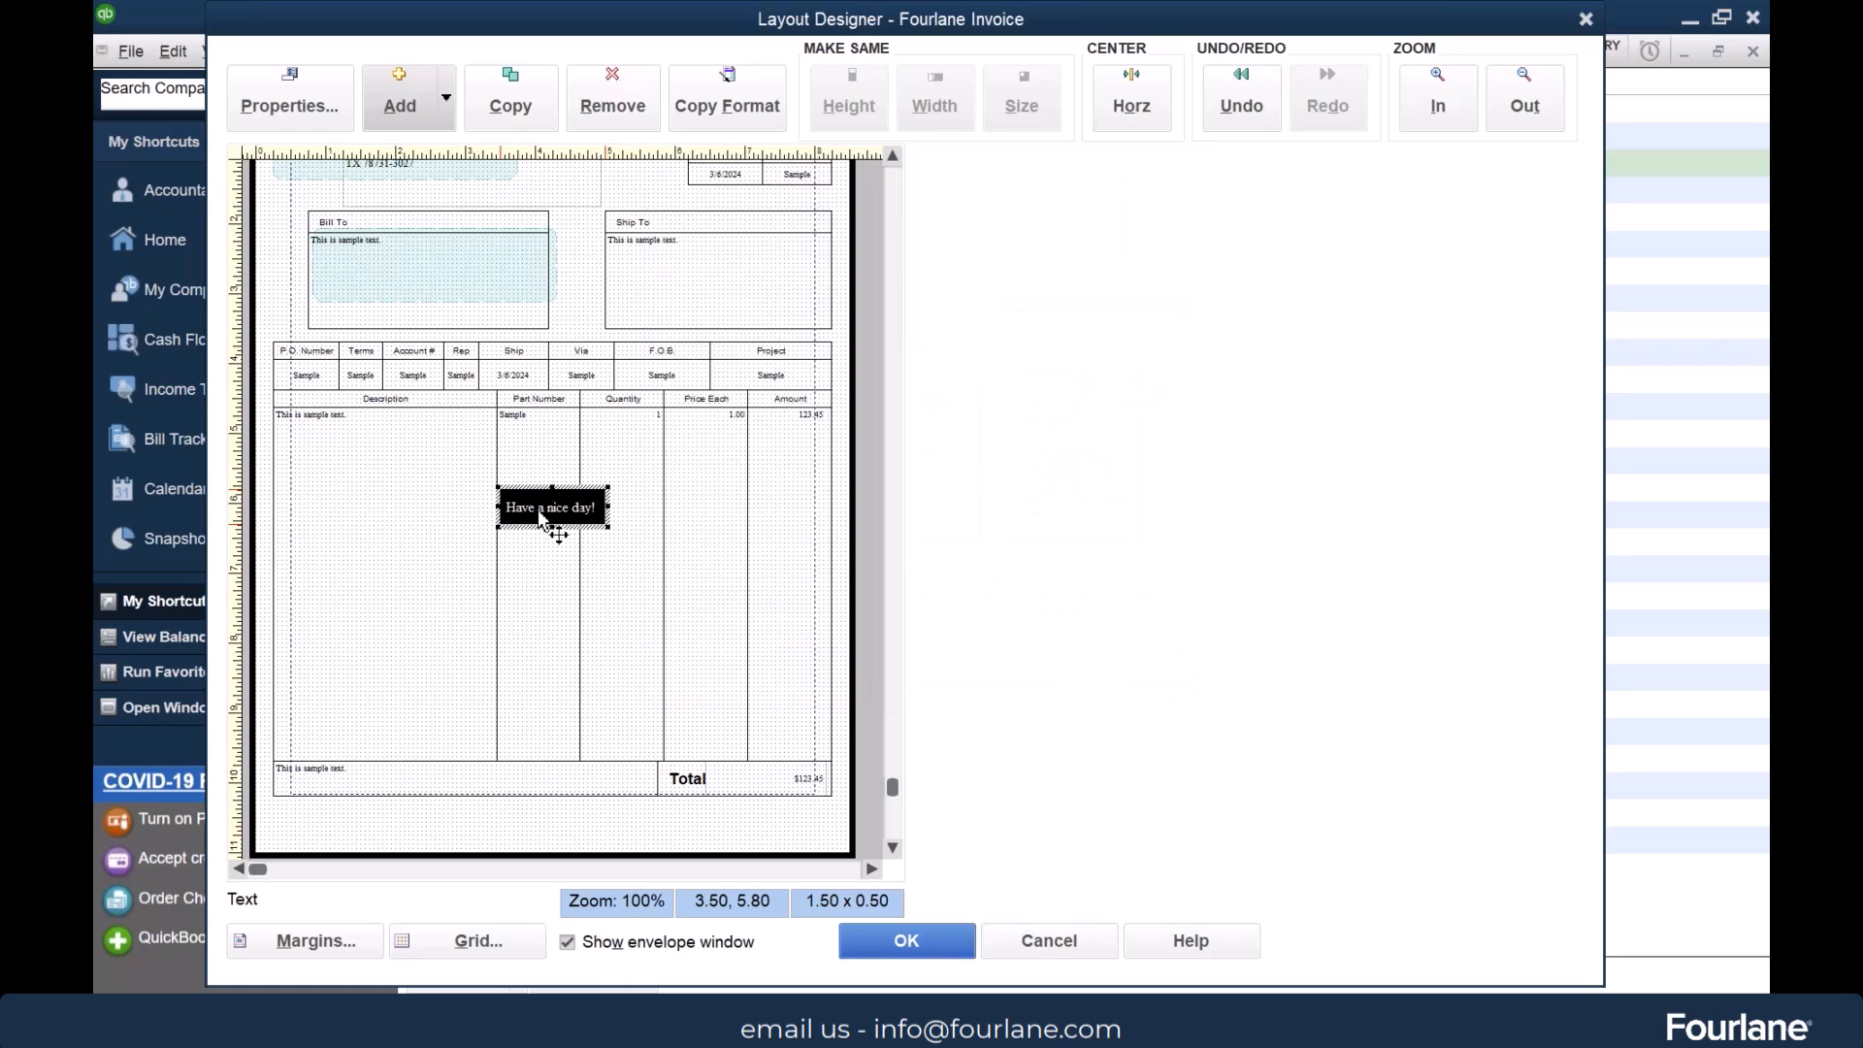
Move the text box to 0.25, 9.69 in the invoice footer and delete the Customer Message data field beneath it
{"action": "left_click_drag", "start_coordinate": [543, 519], "coordinate": [322, 781]}
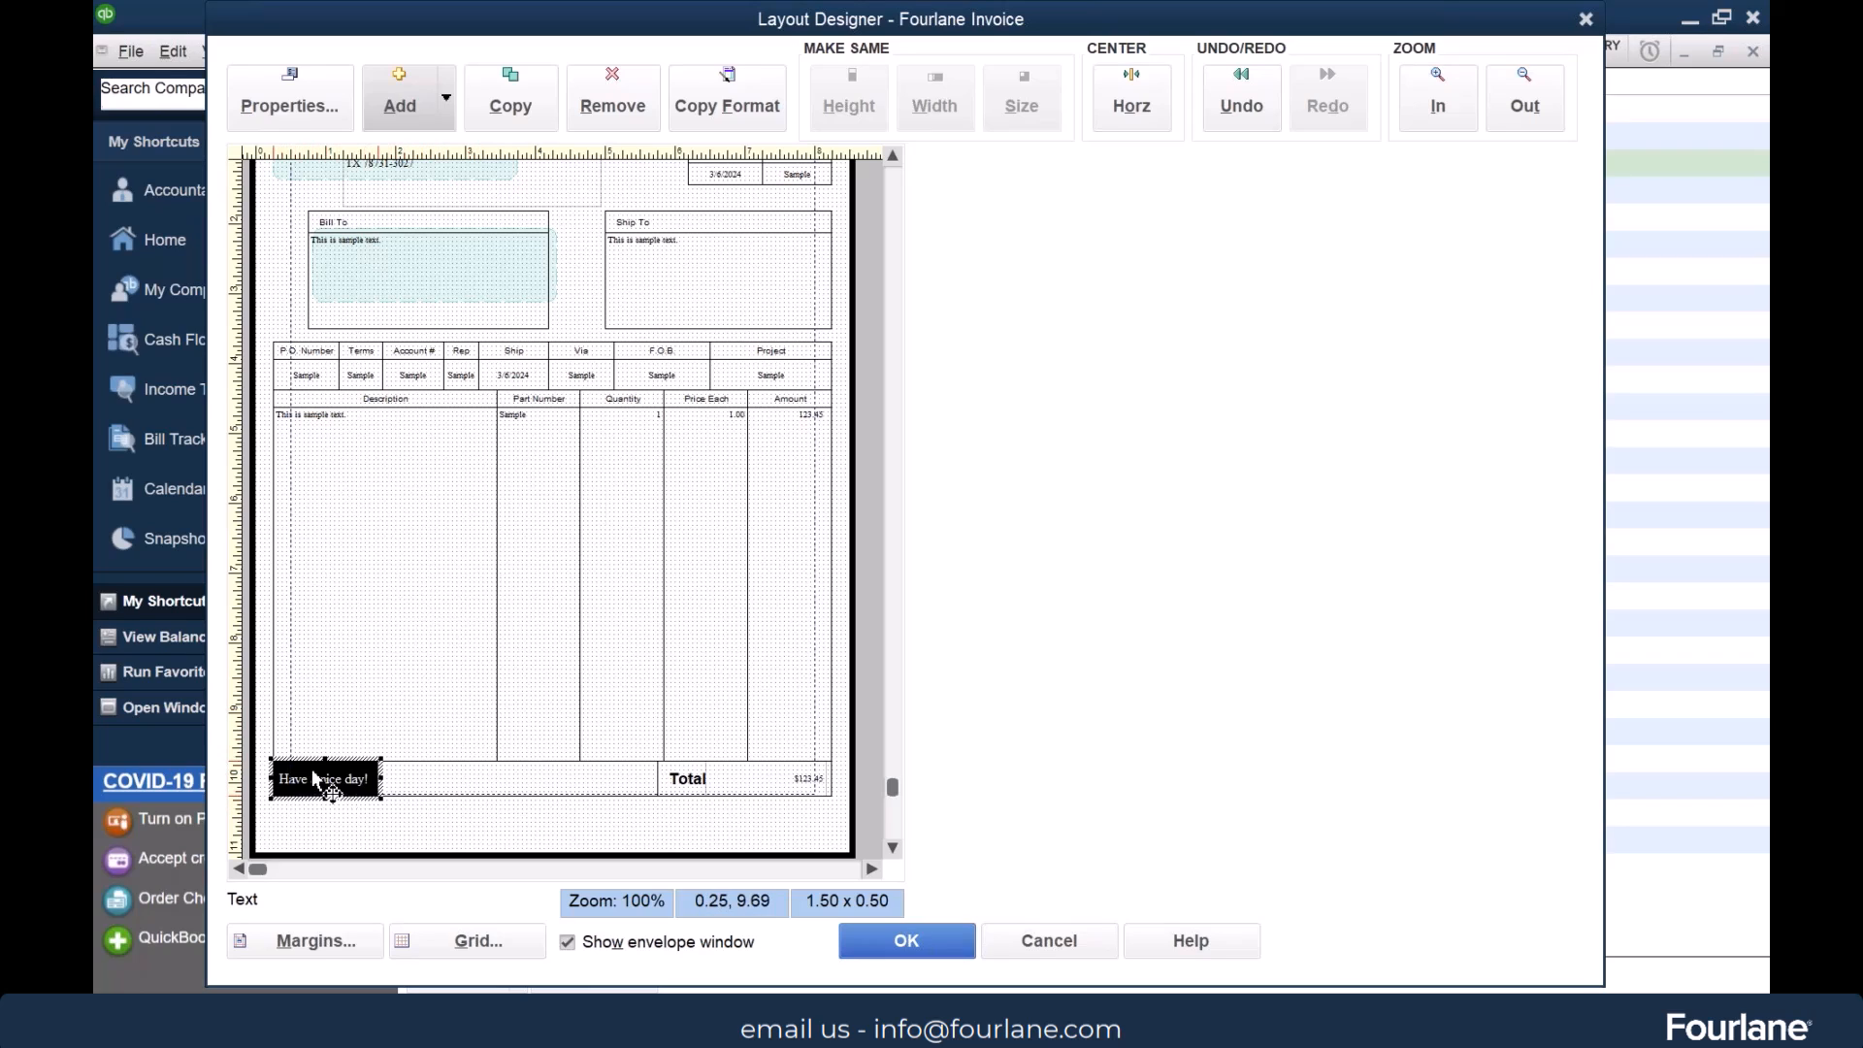
{"action": "left_click", "coordinate": [446, 788]}
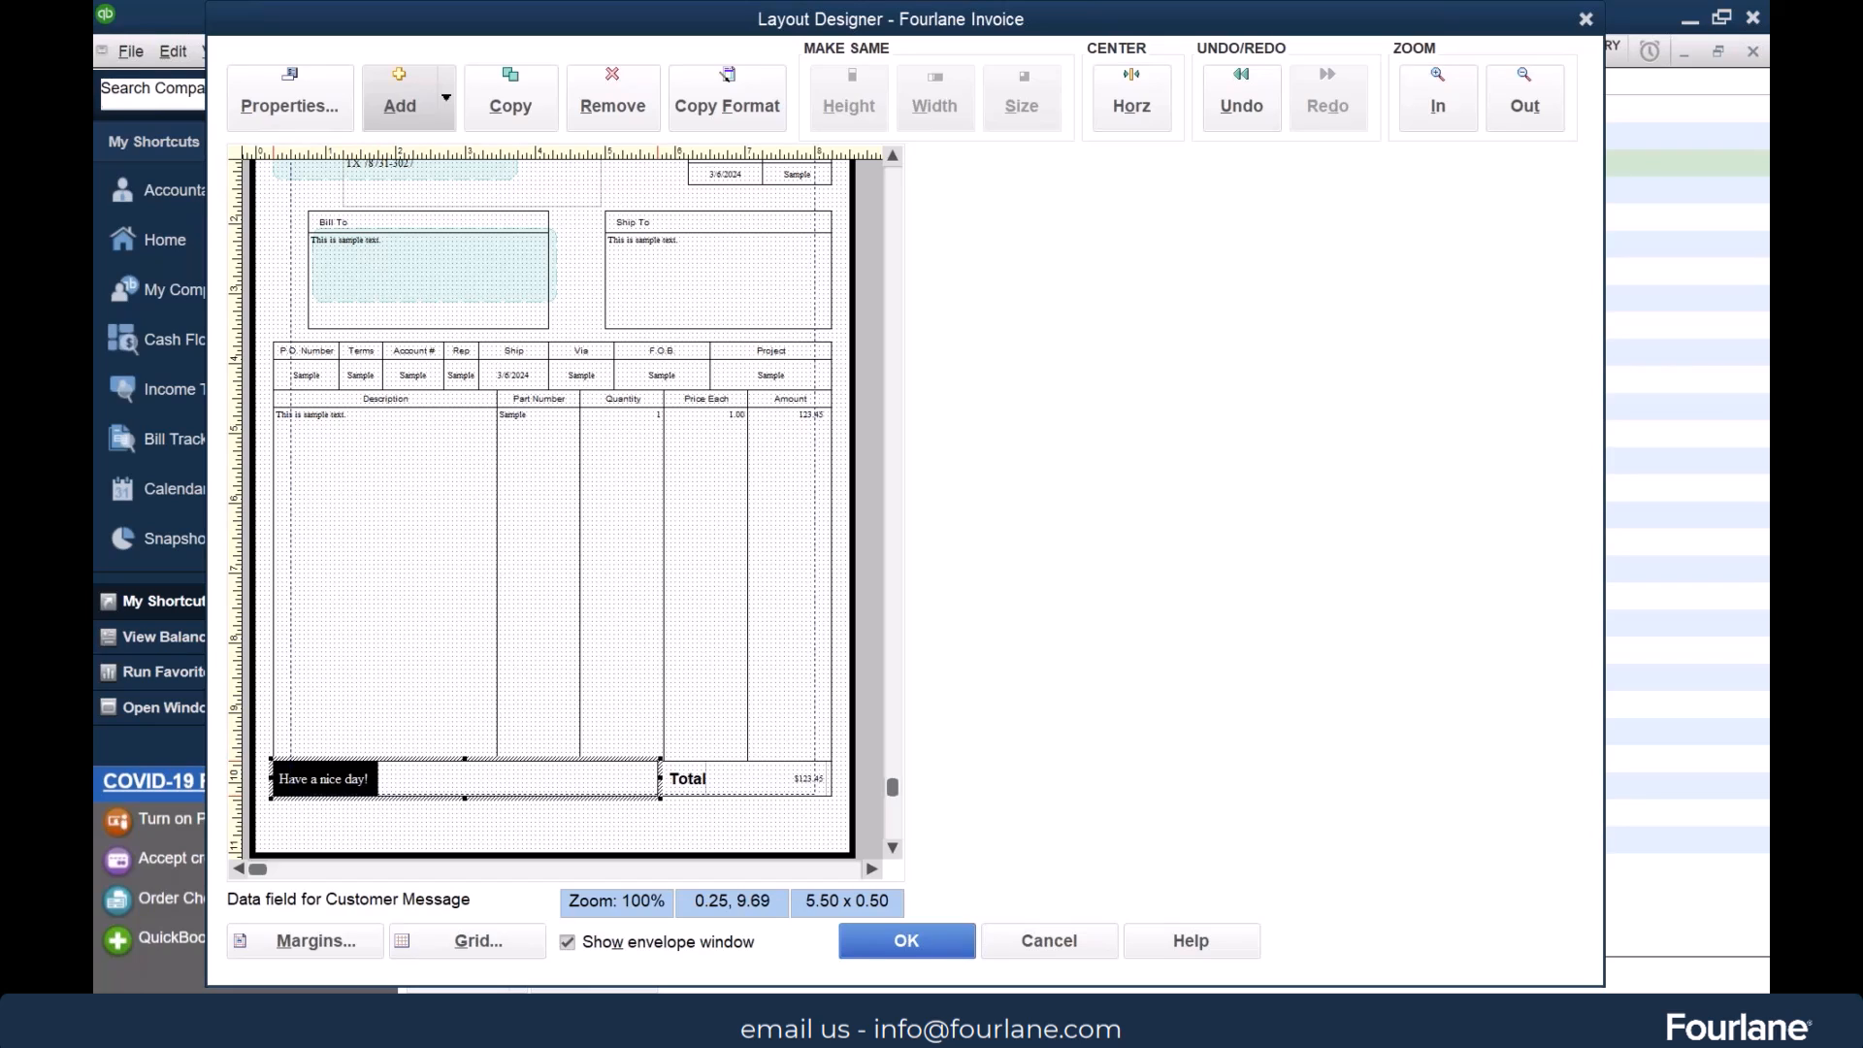
{"action": "key", "text": "Delete"}
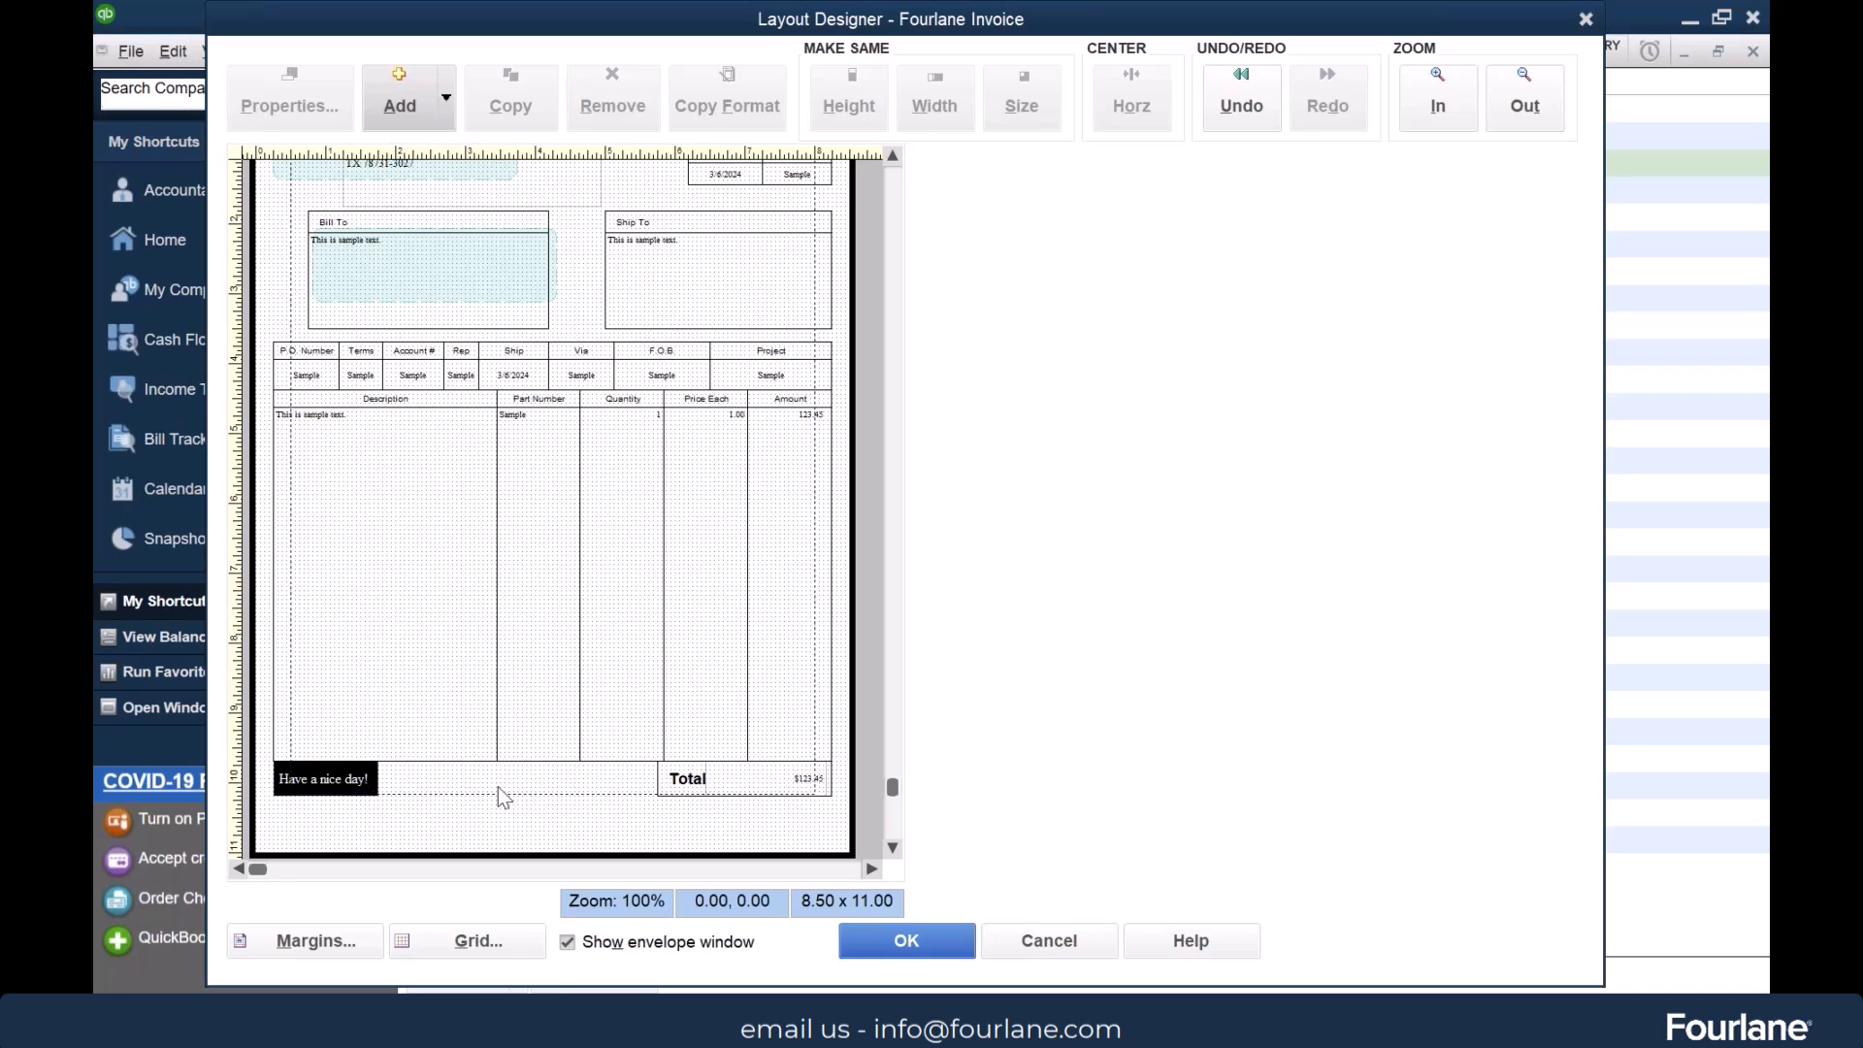
Widen the "Have a nice day!" text box to 5.50 x 0.50 so it extends across the footer to the Total label
{"action": "left_click", "coordinate": [358, 786]}
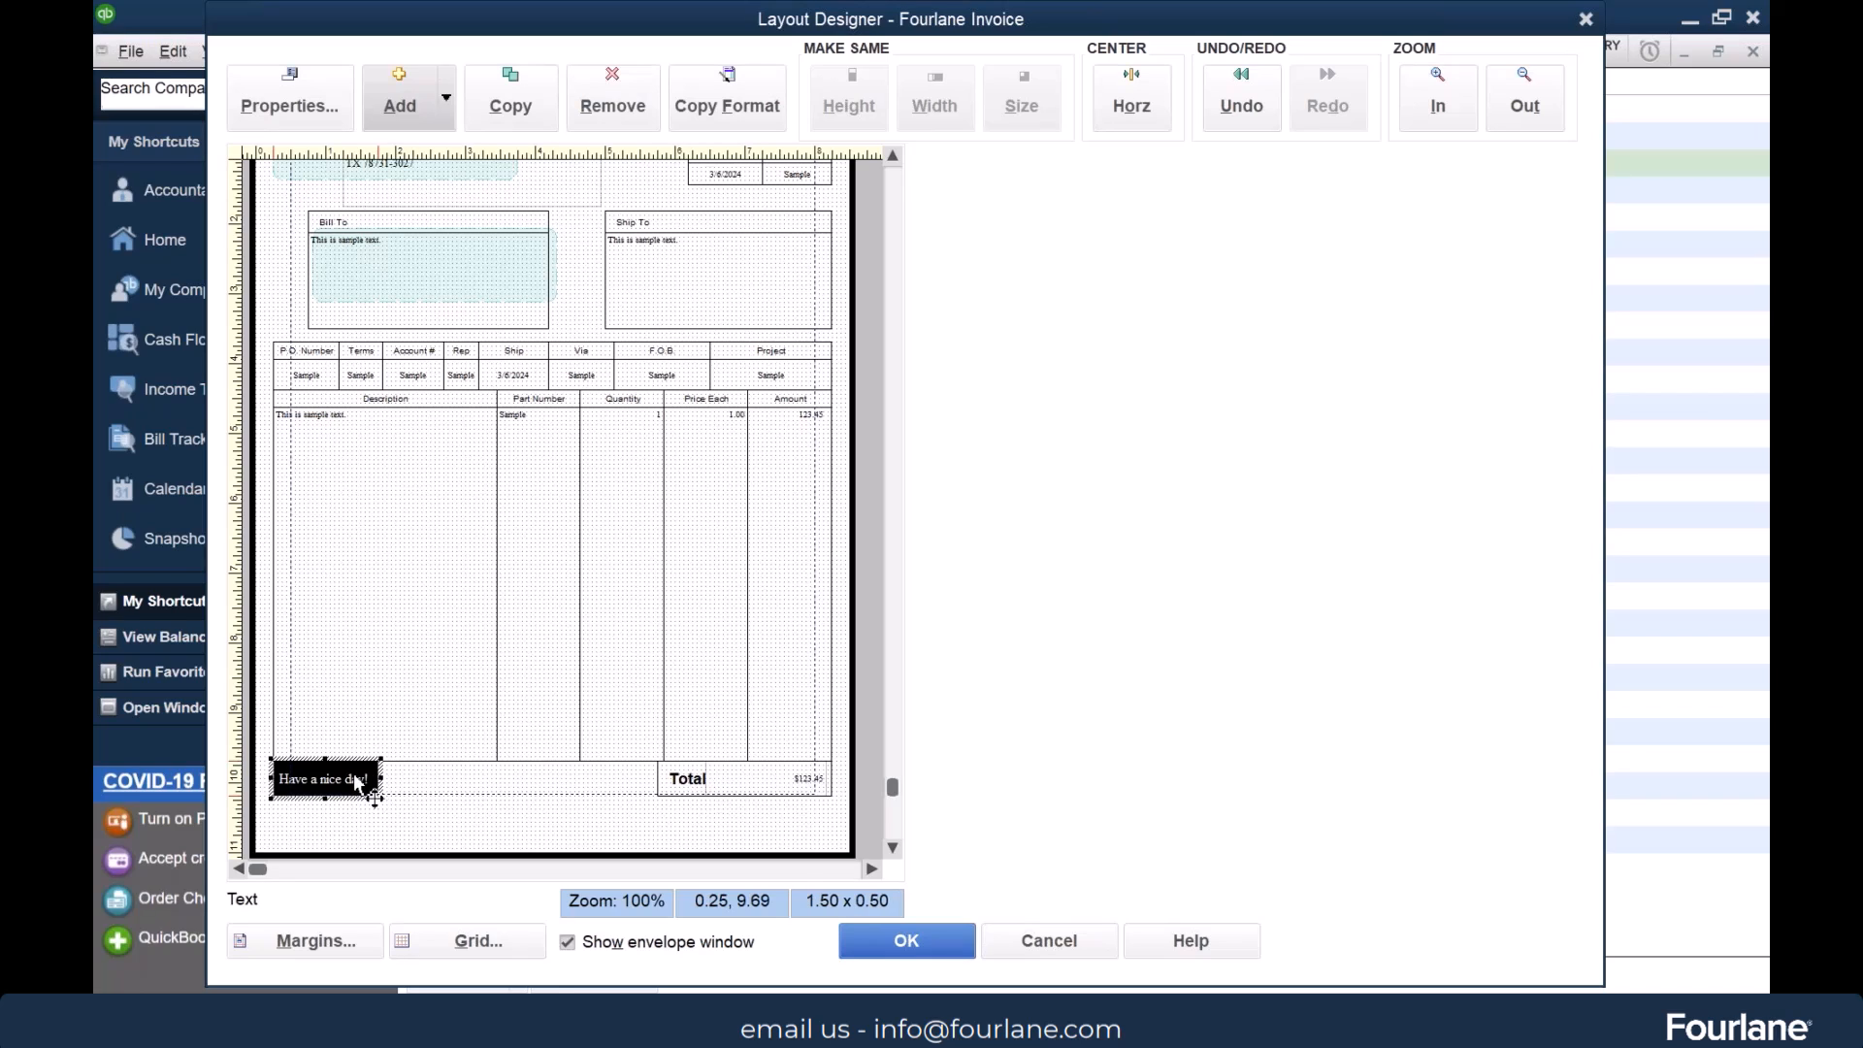
{"action": "left_click_drag", "start_coordinate": [382, 784], "coordinate": [661, 803]}
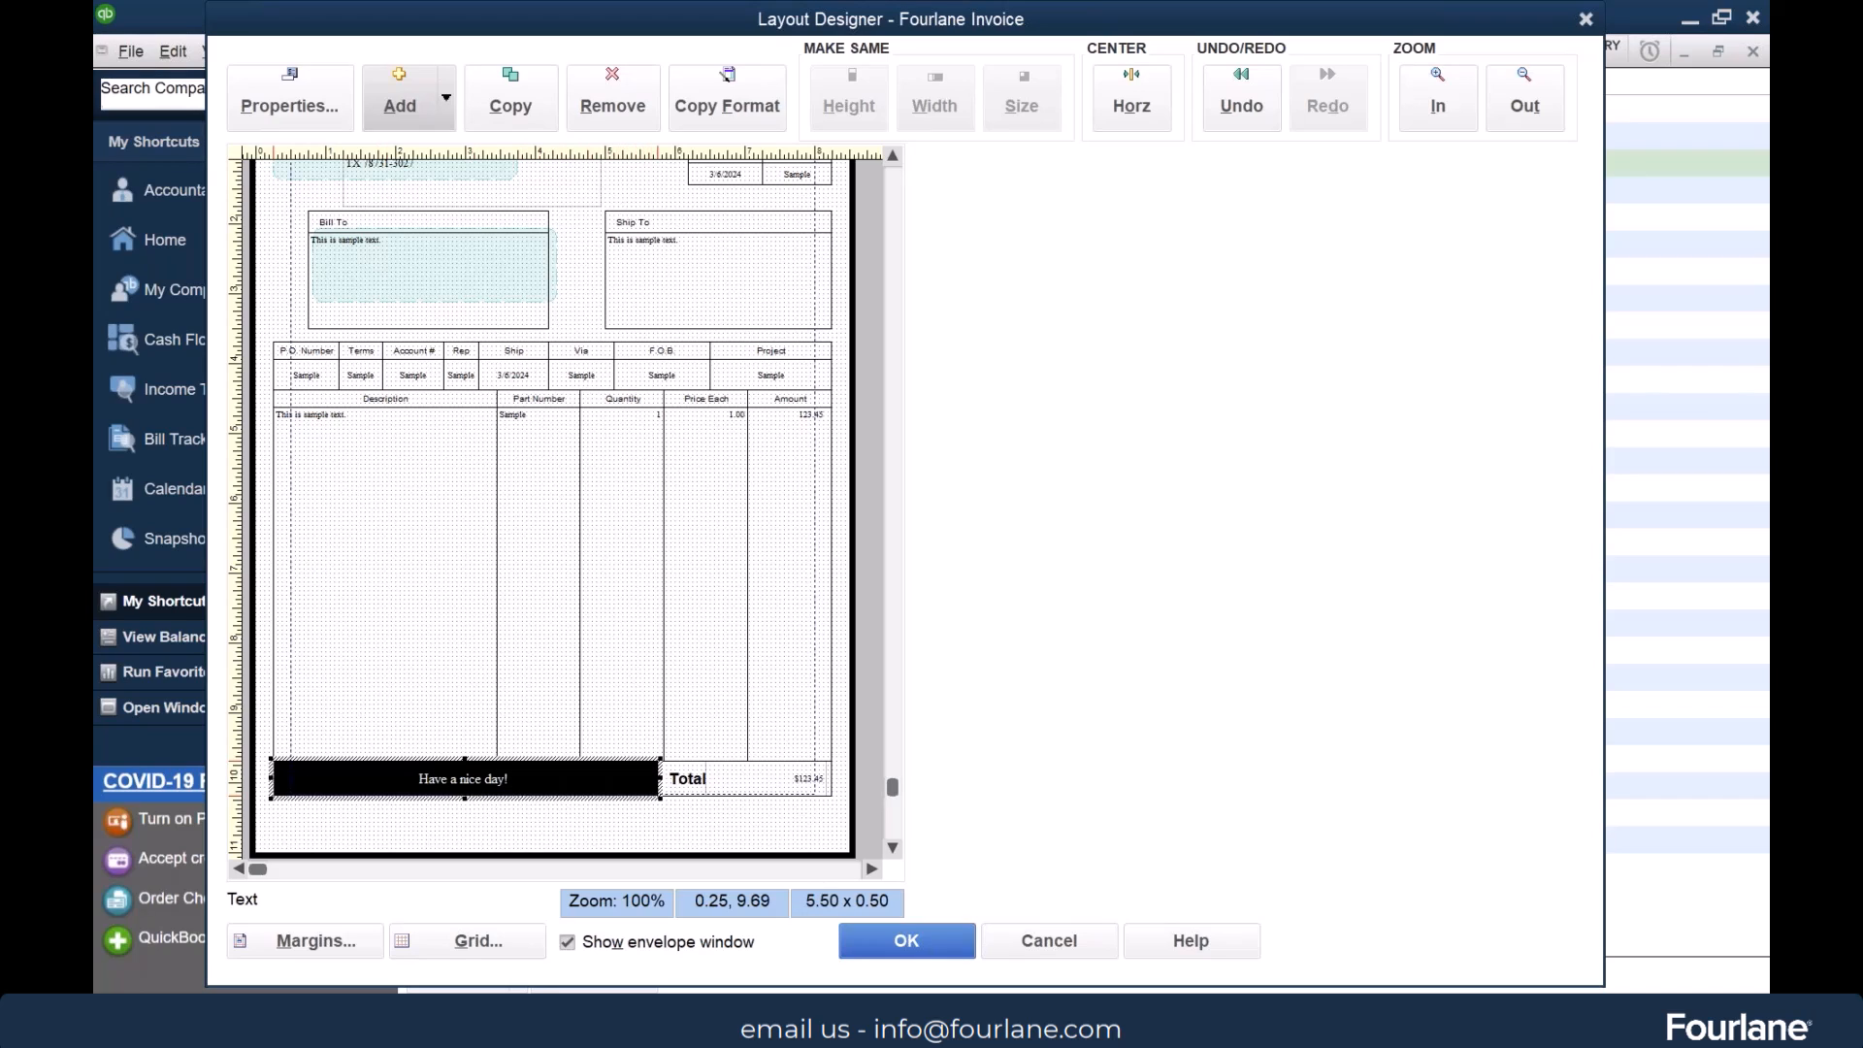
{"action": "left_click", "coordinate": [445, 491]}
{"action": "left_click", "coordinate": [572, 291]}
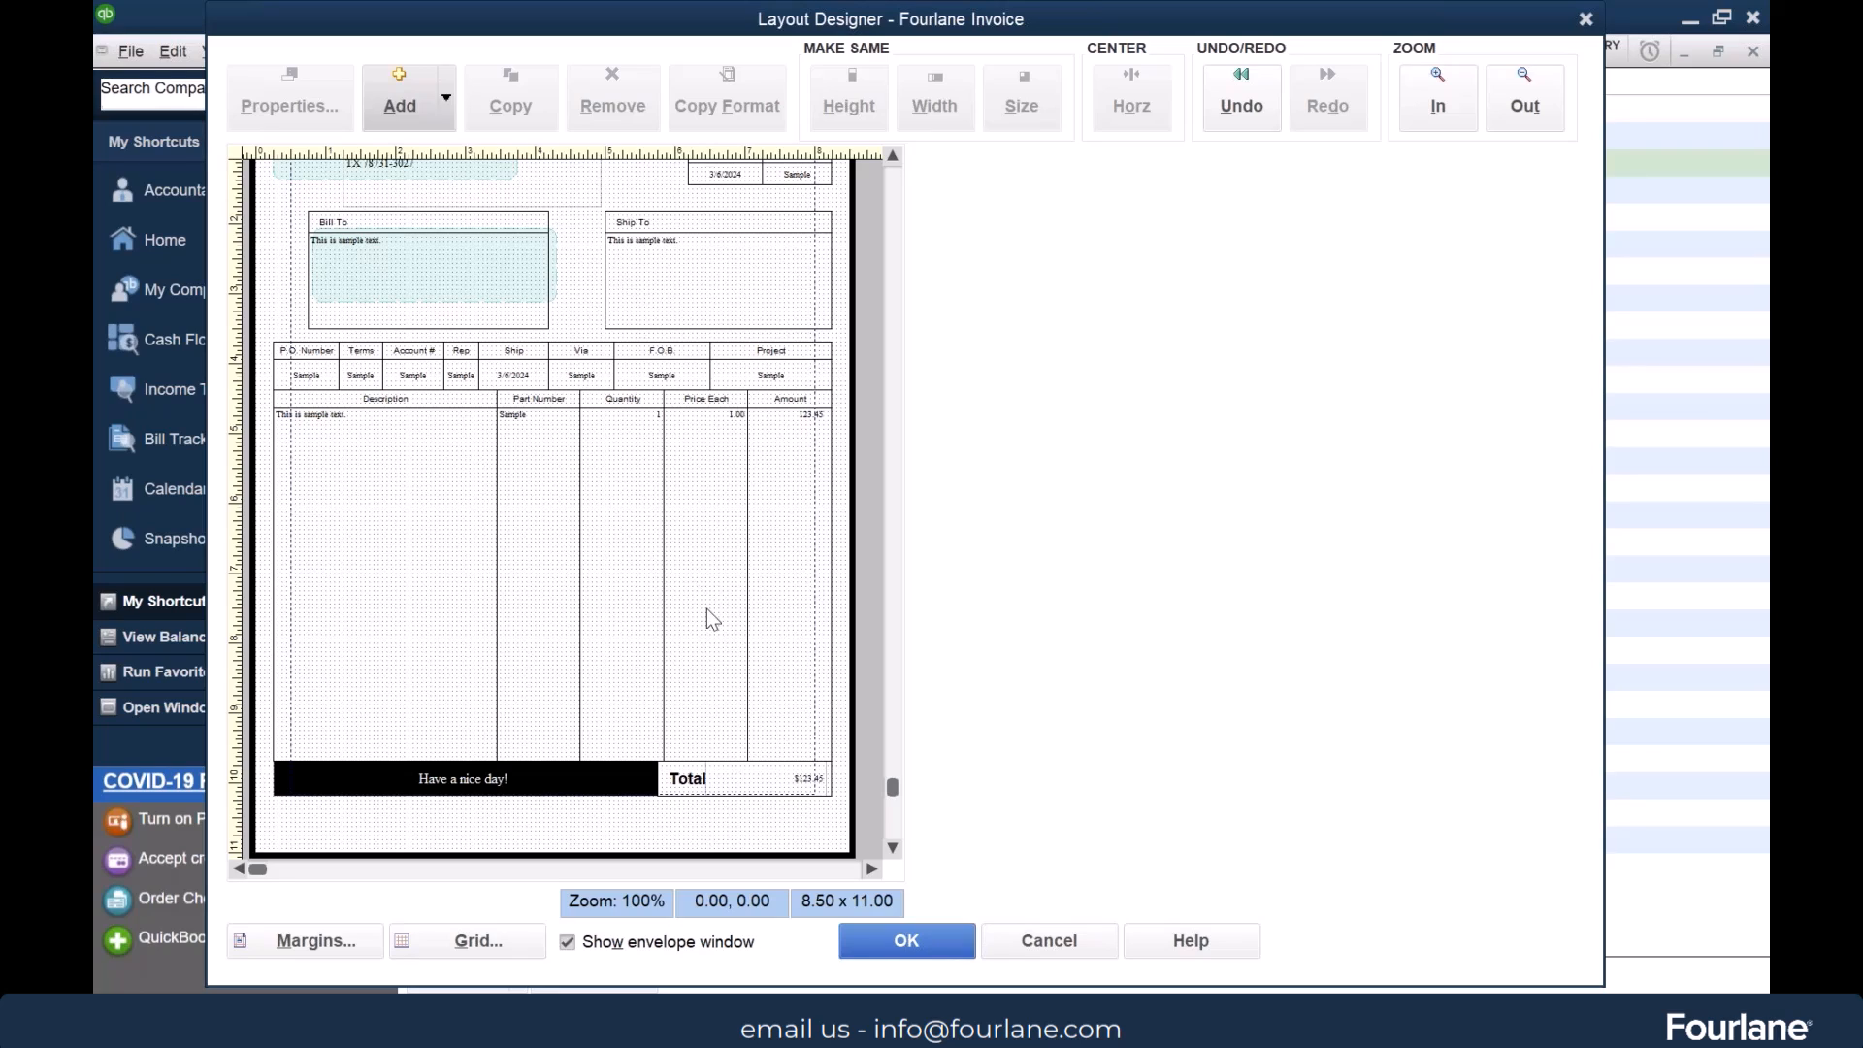
Add a Customer Message data field to the invoice layout and delete it again
{"action": "left_click", "coordinate": [447, 97]}
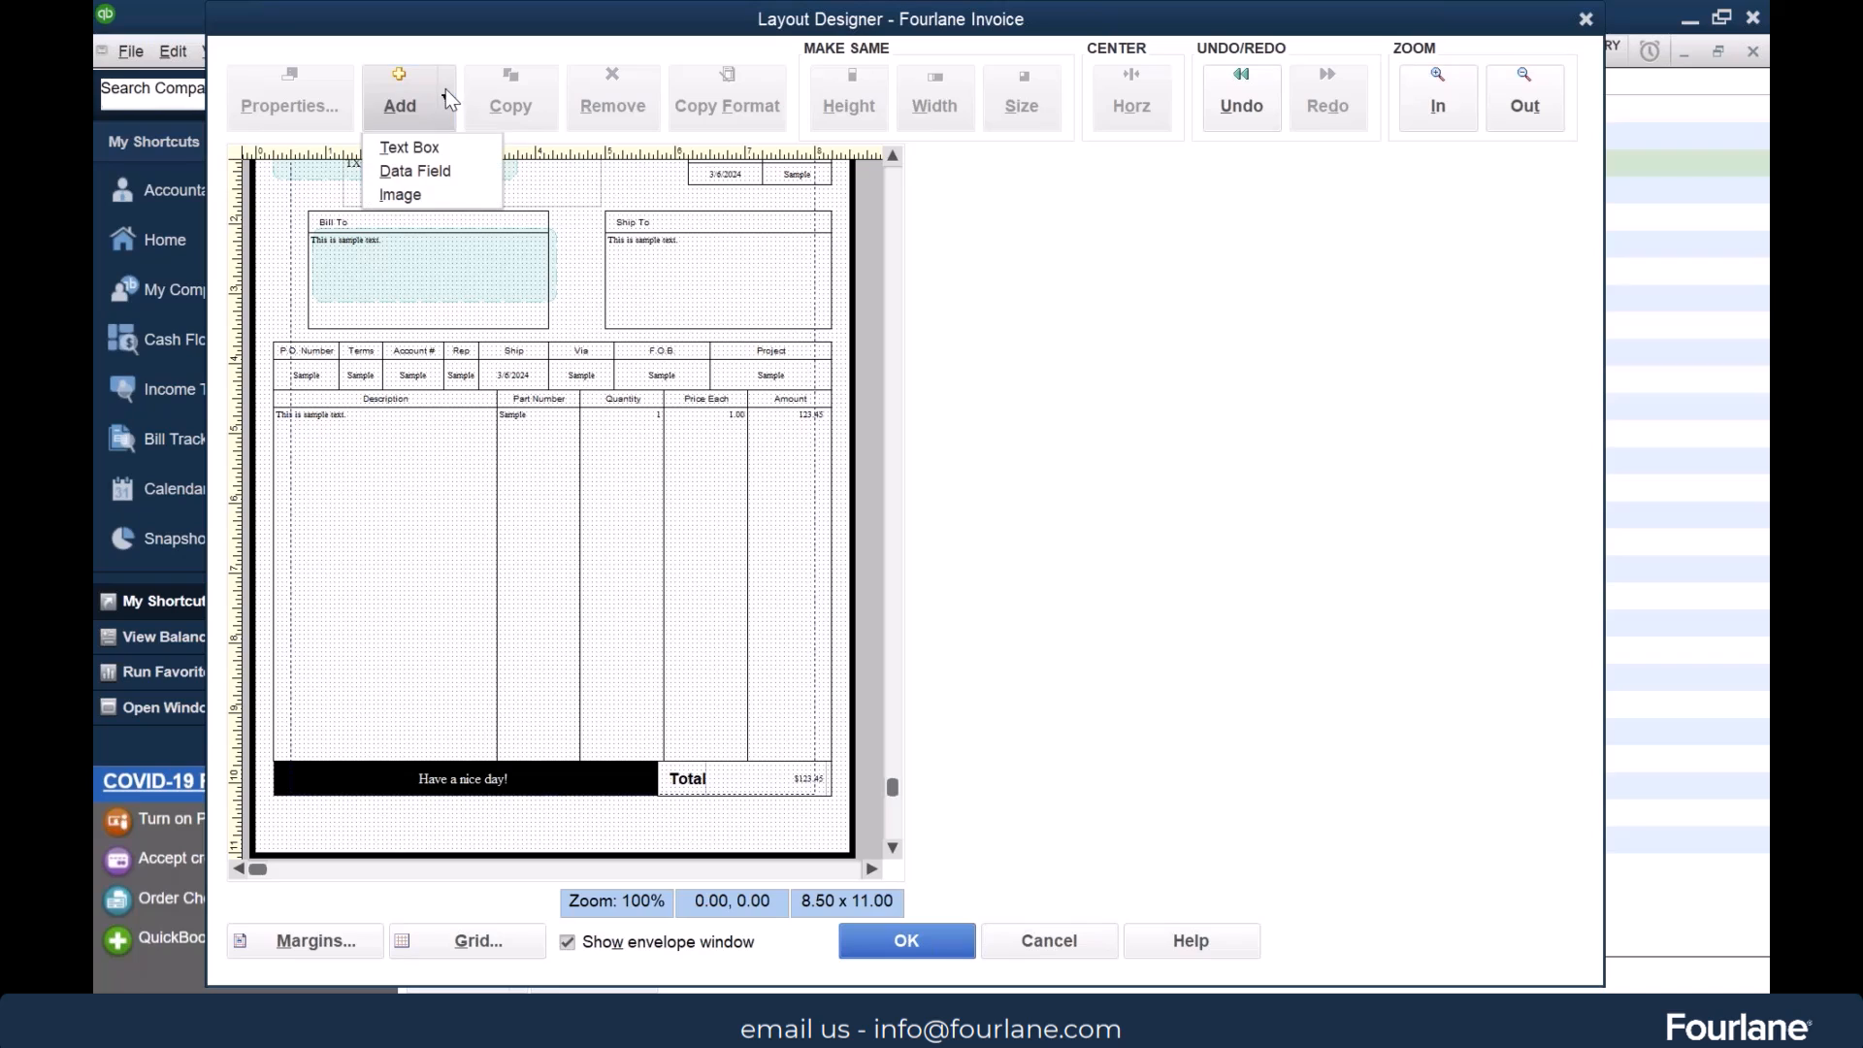
{"action": "left_click", "coordinate": [452, 169]}
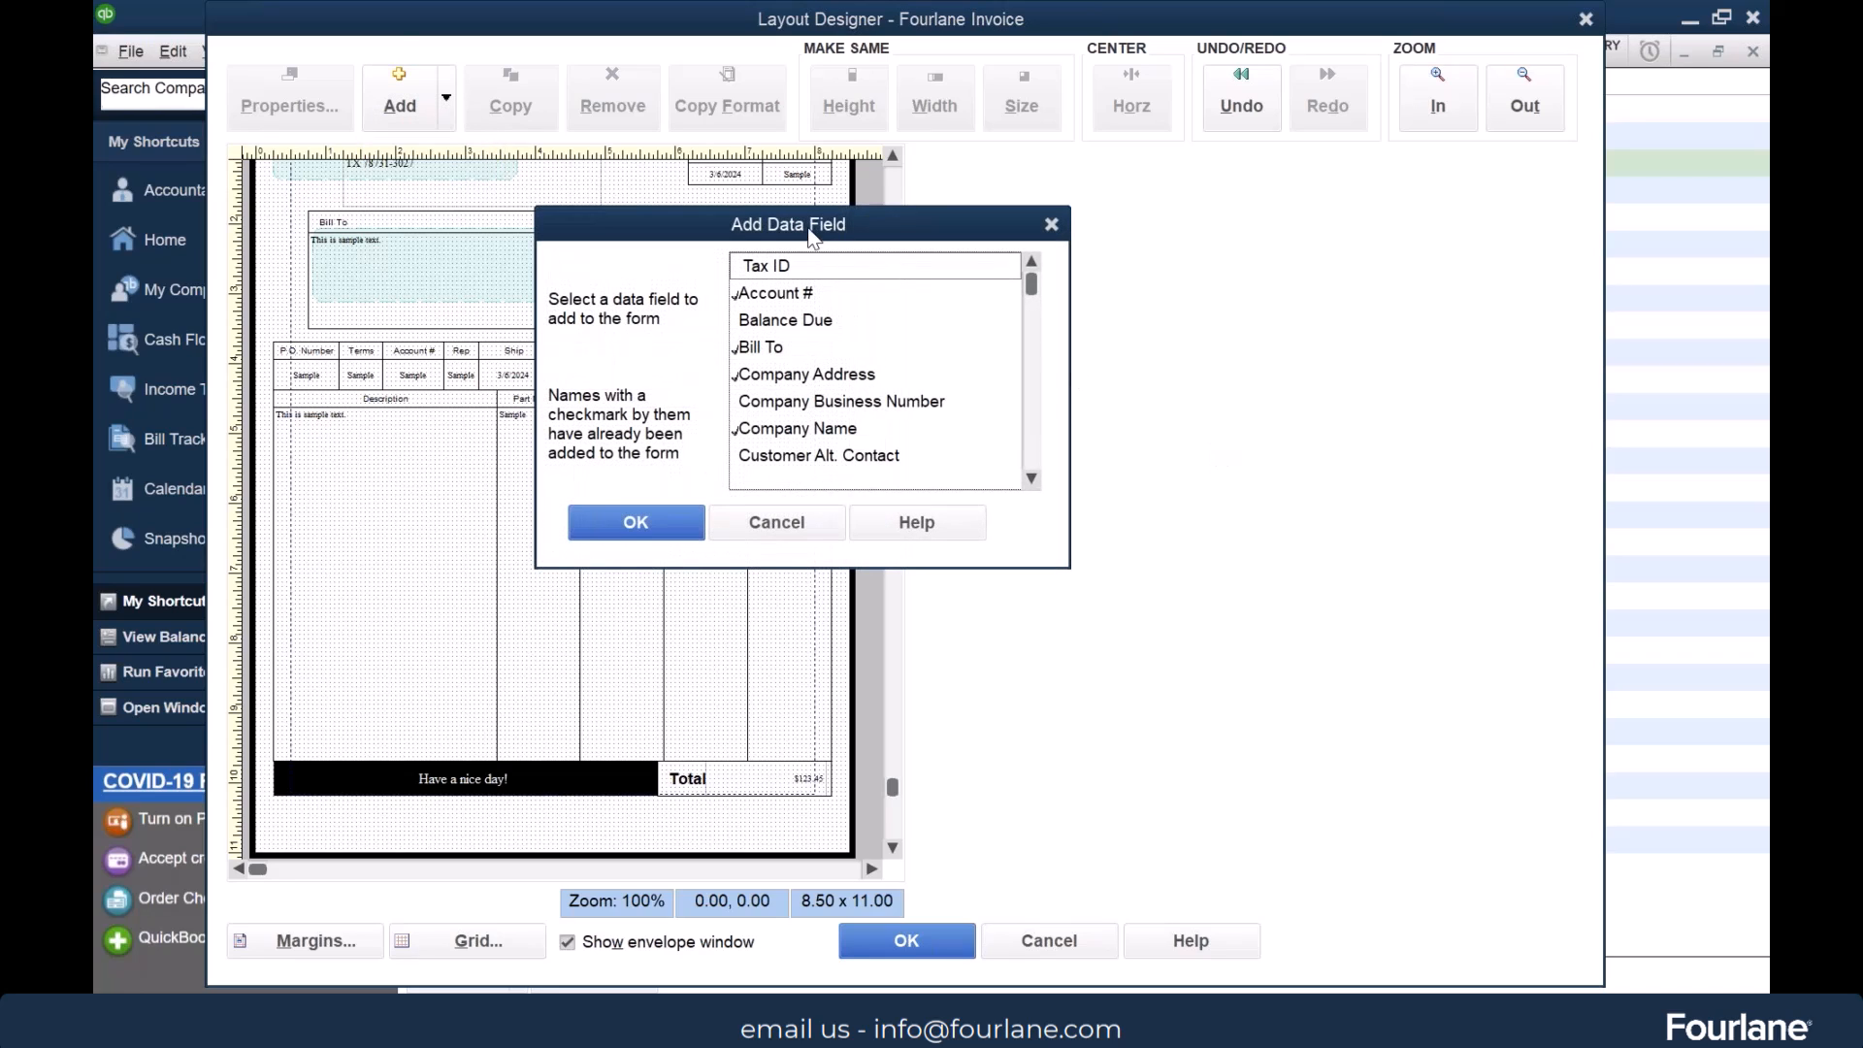
{"action": "left_click_drag", "start_coordinate": [1034, 289], "coordinate": [1038, 335]}
{"action": "left_click", "coordinate": [755, 405]}
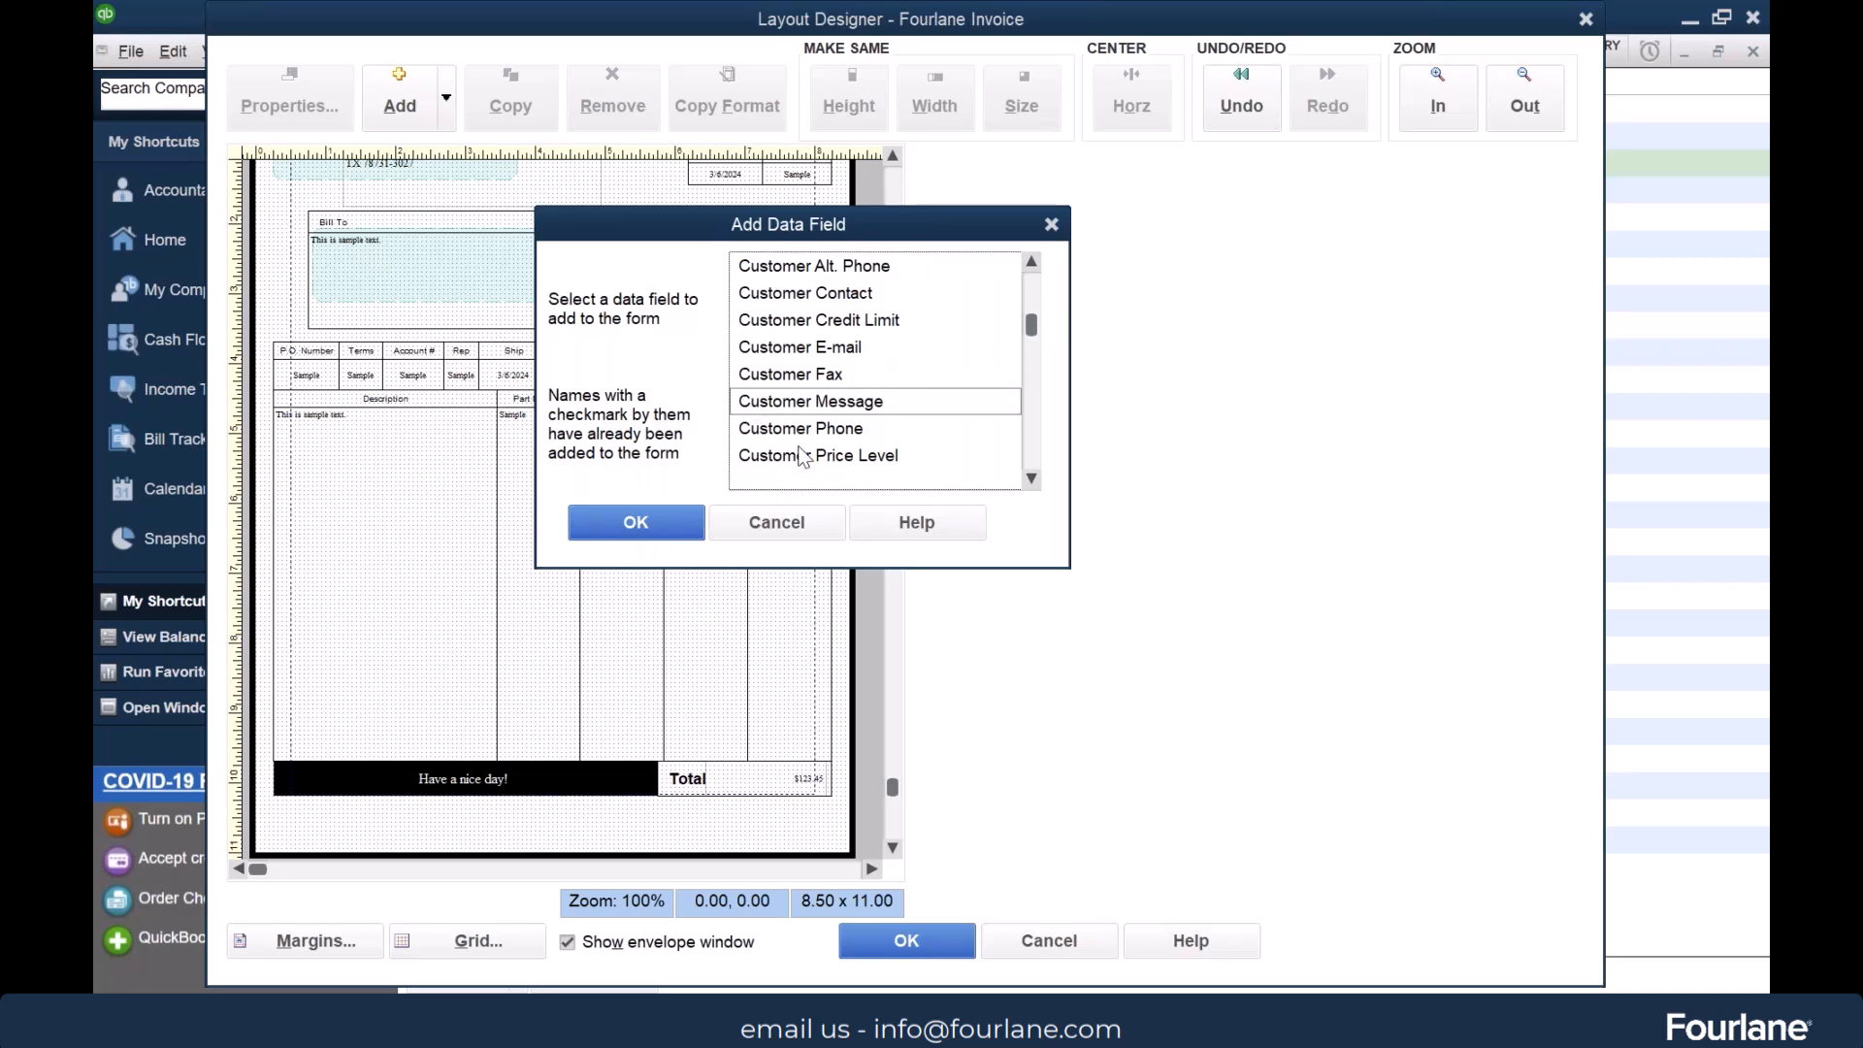
{"action": "double_click", "coordinate": [808, 407]}
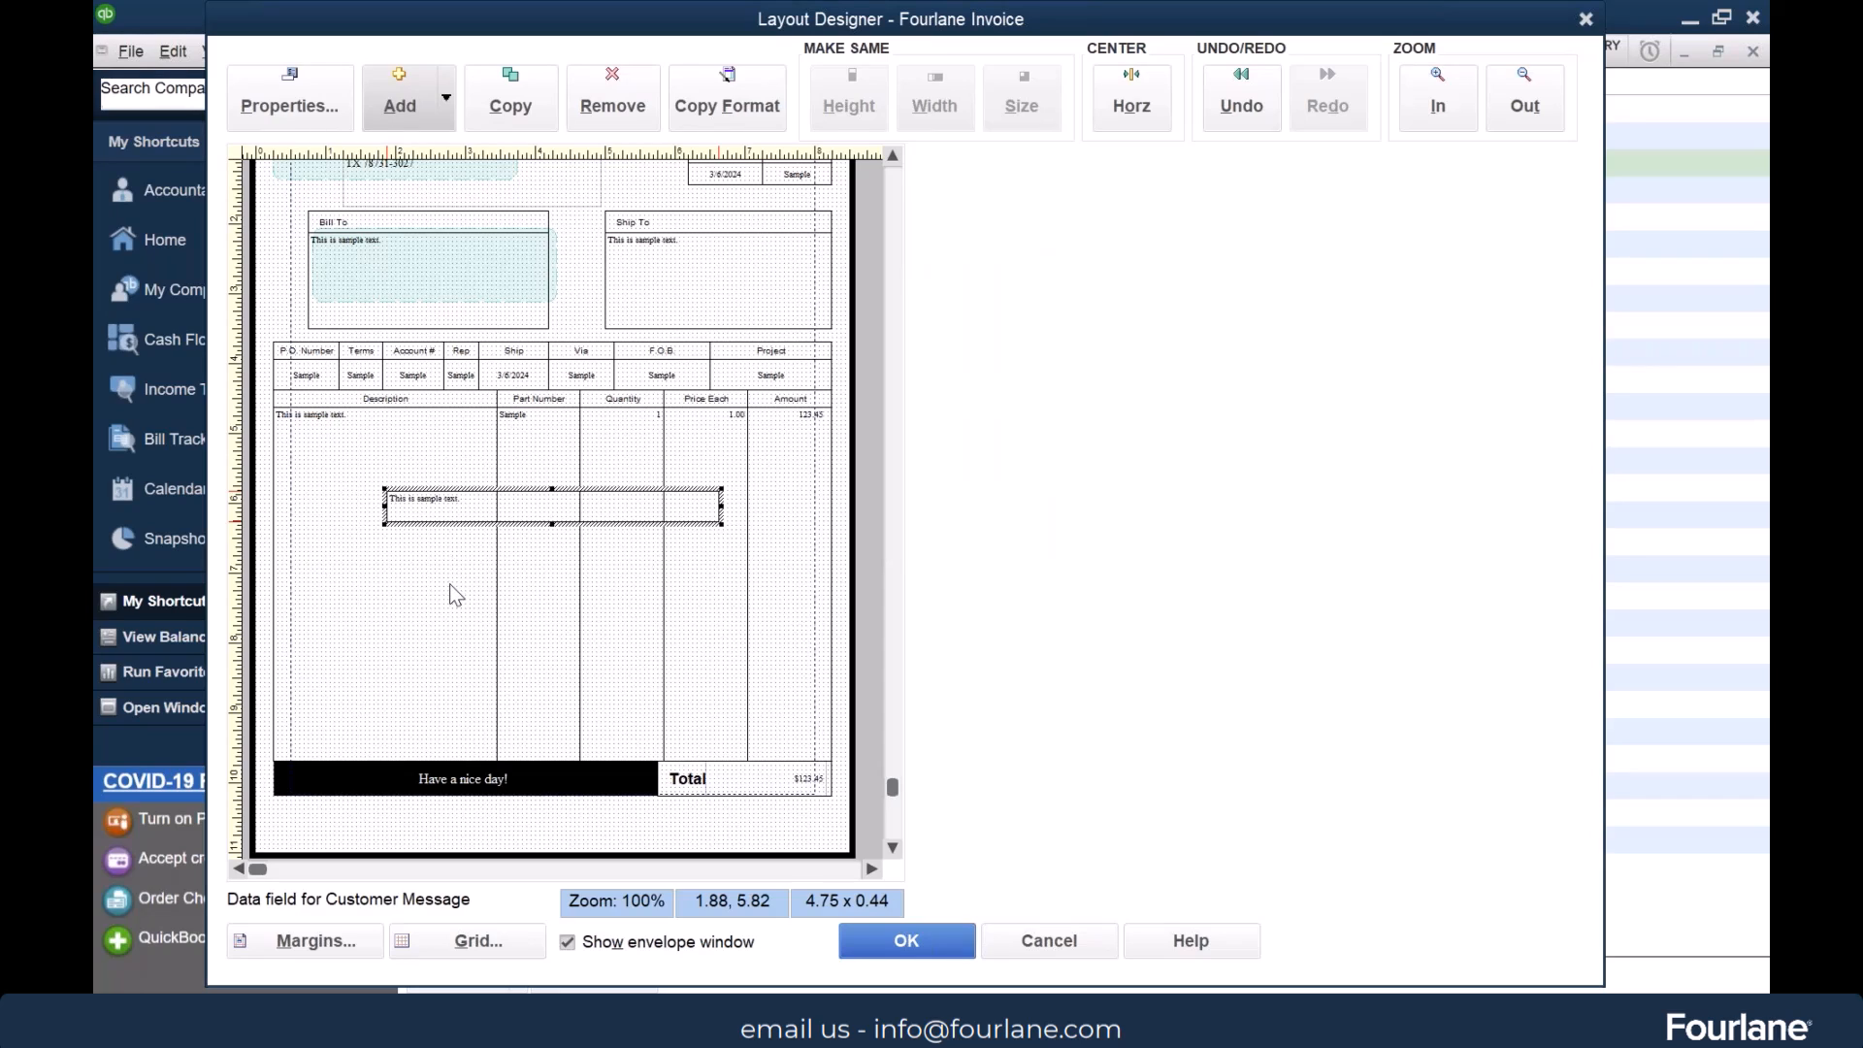
{"action": "left_click", "coordinate": [450, 96]}
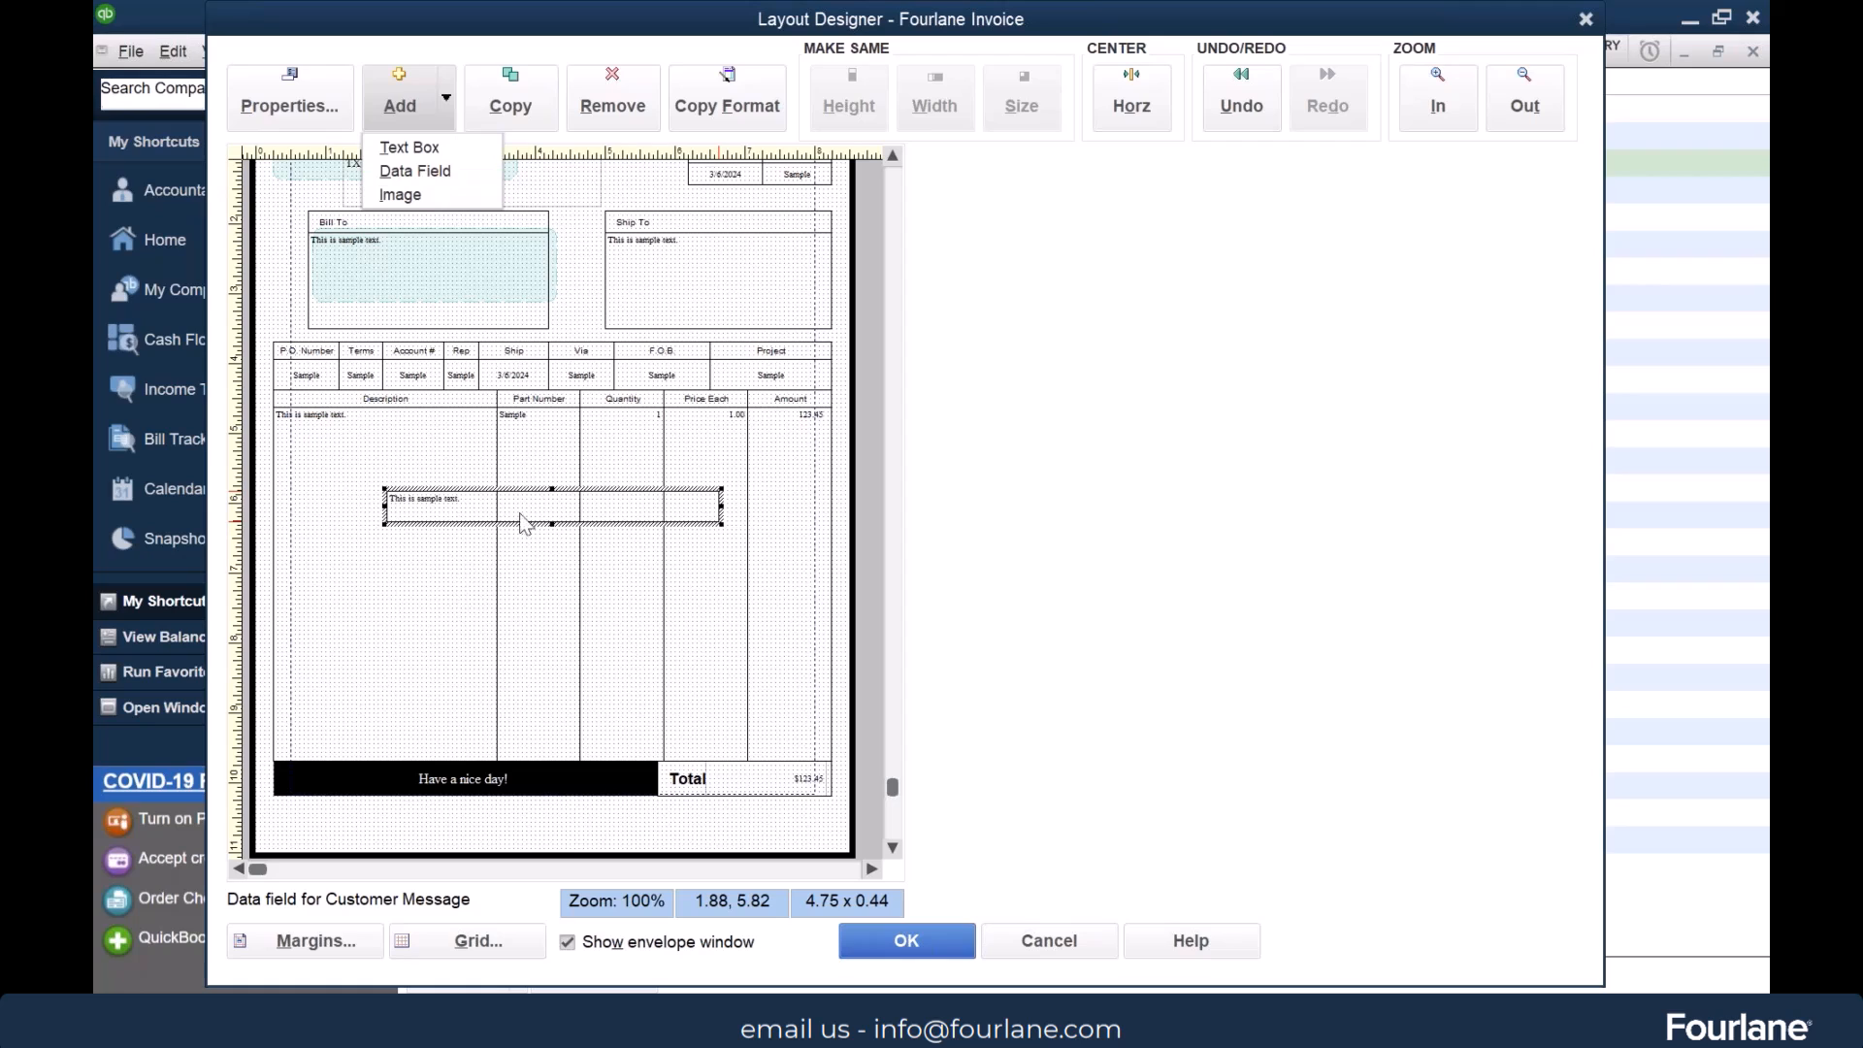
{"action": "left_click", "coordinate": [398, 462]}
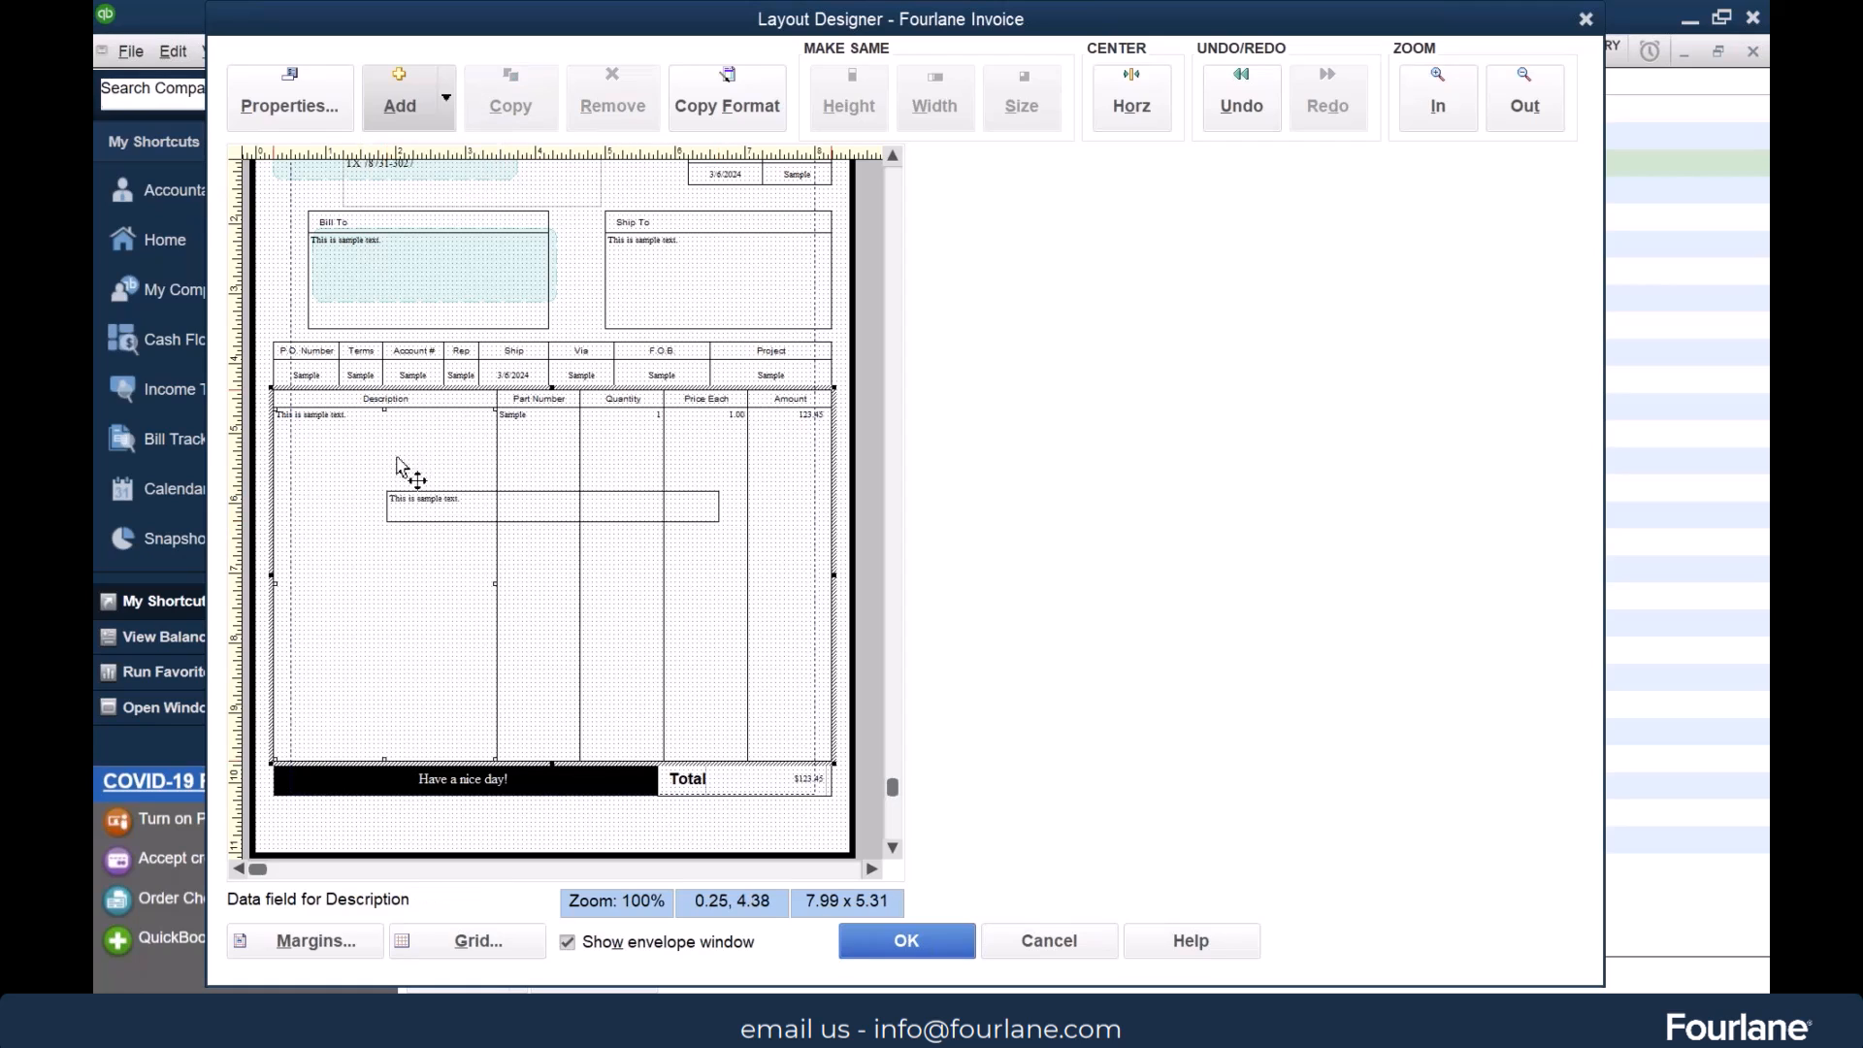
{"action": "left_click", "coordinate": [549, 508]}
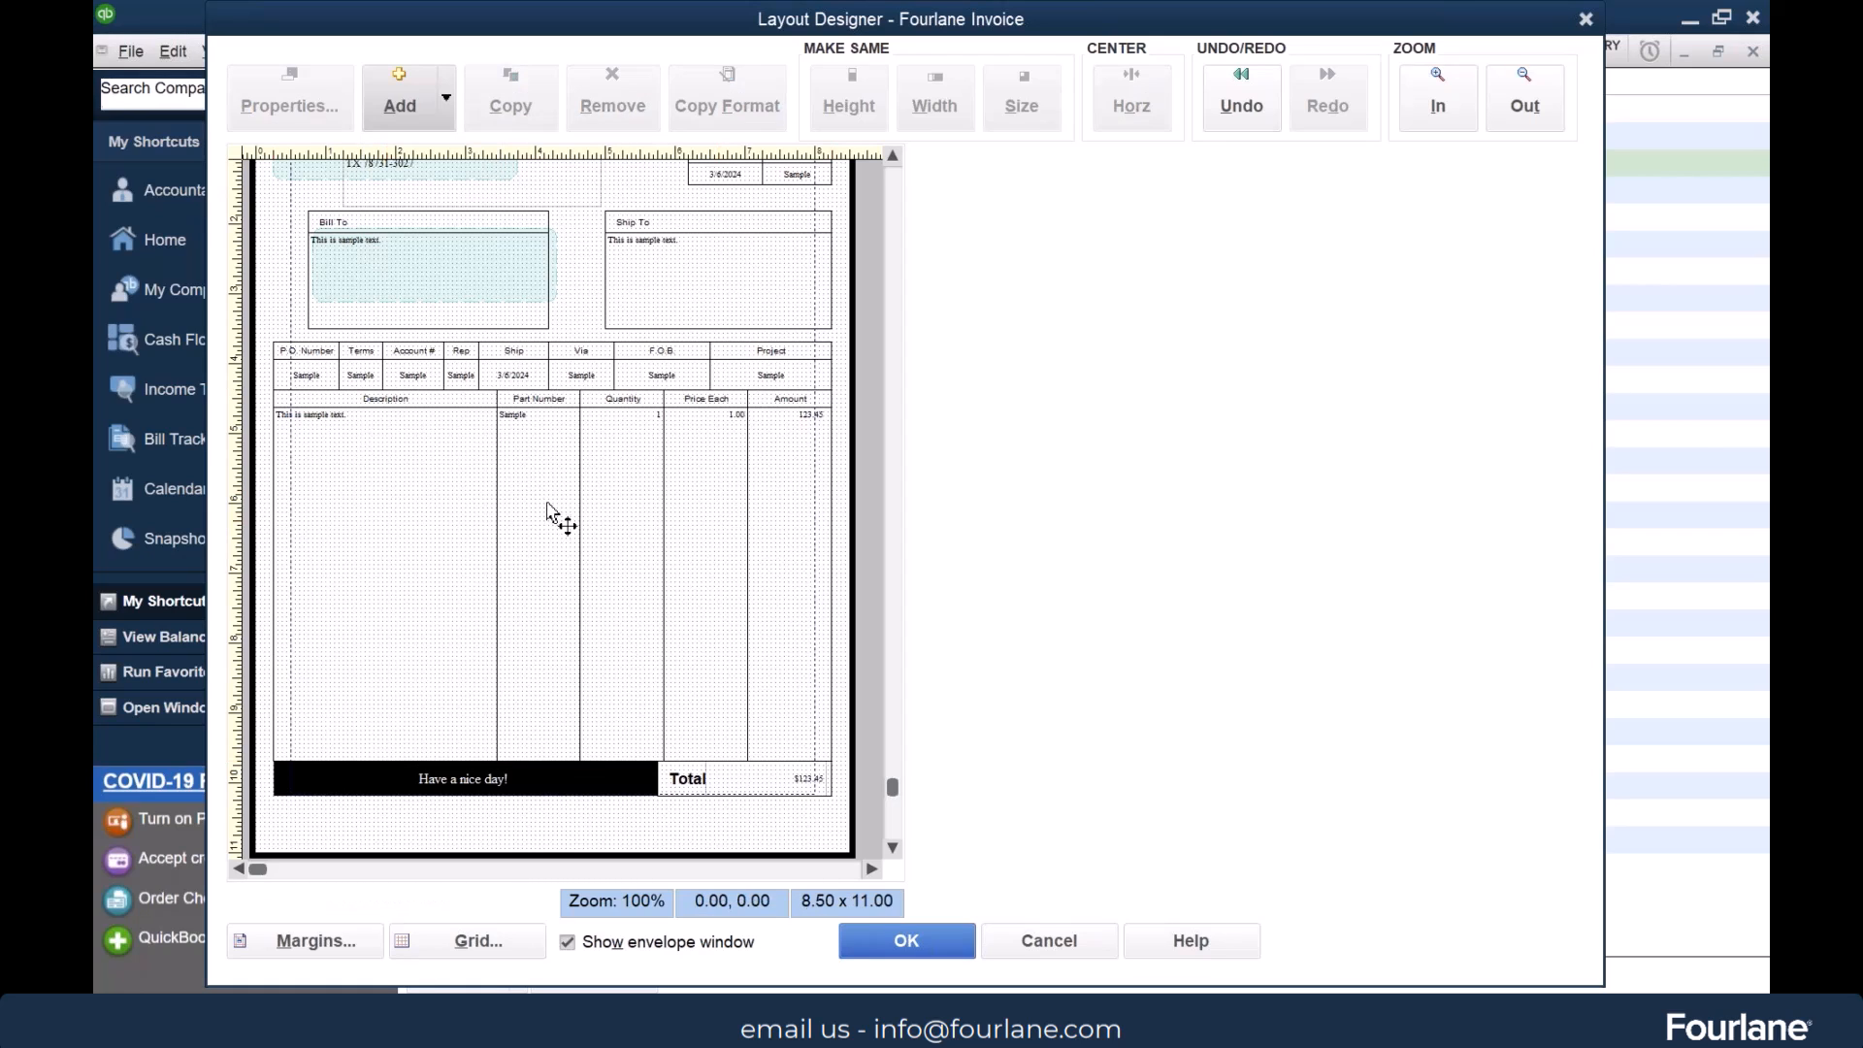
Accept the layout and additional customization changes, add the Fourlane Logo image as the template's logo, and save the template
{"action": "left_click", "coordinate": [919, 940]}
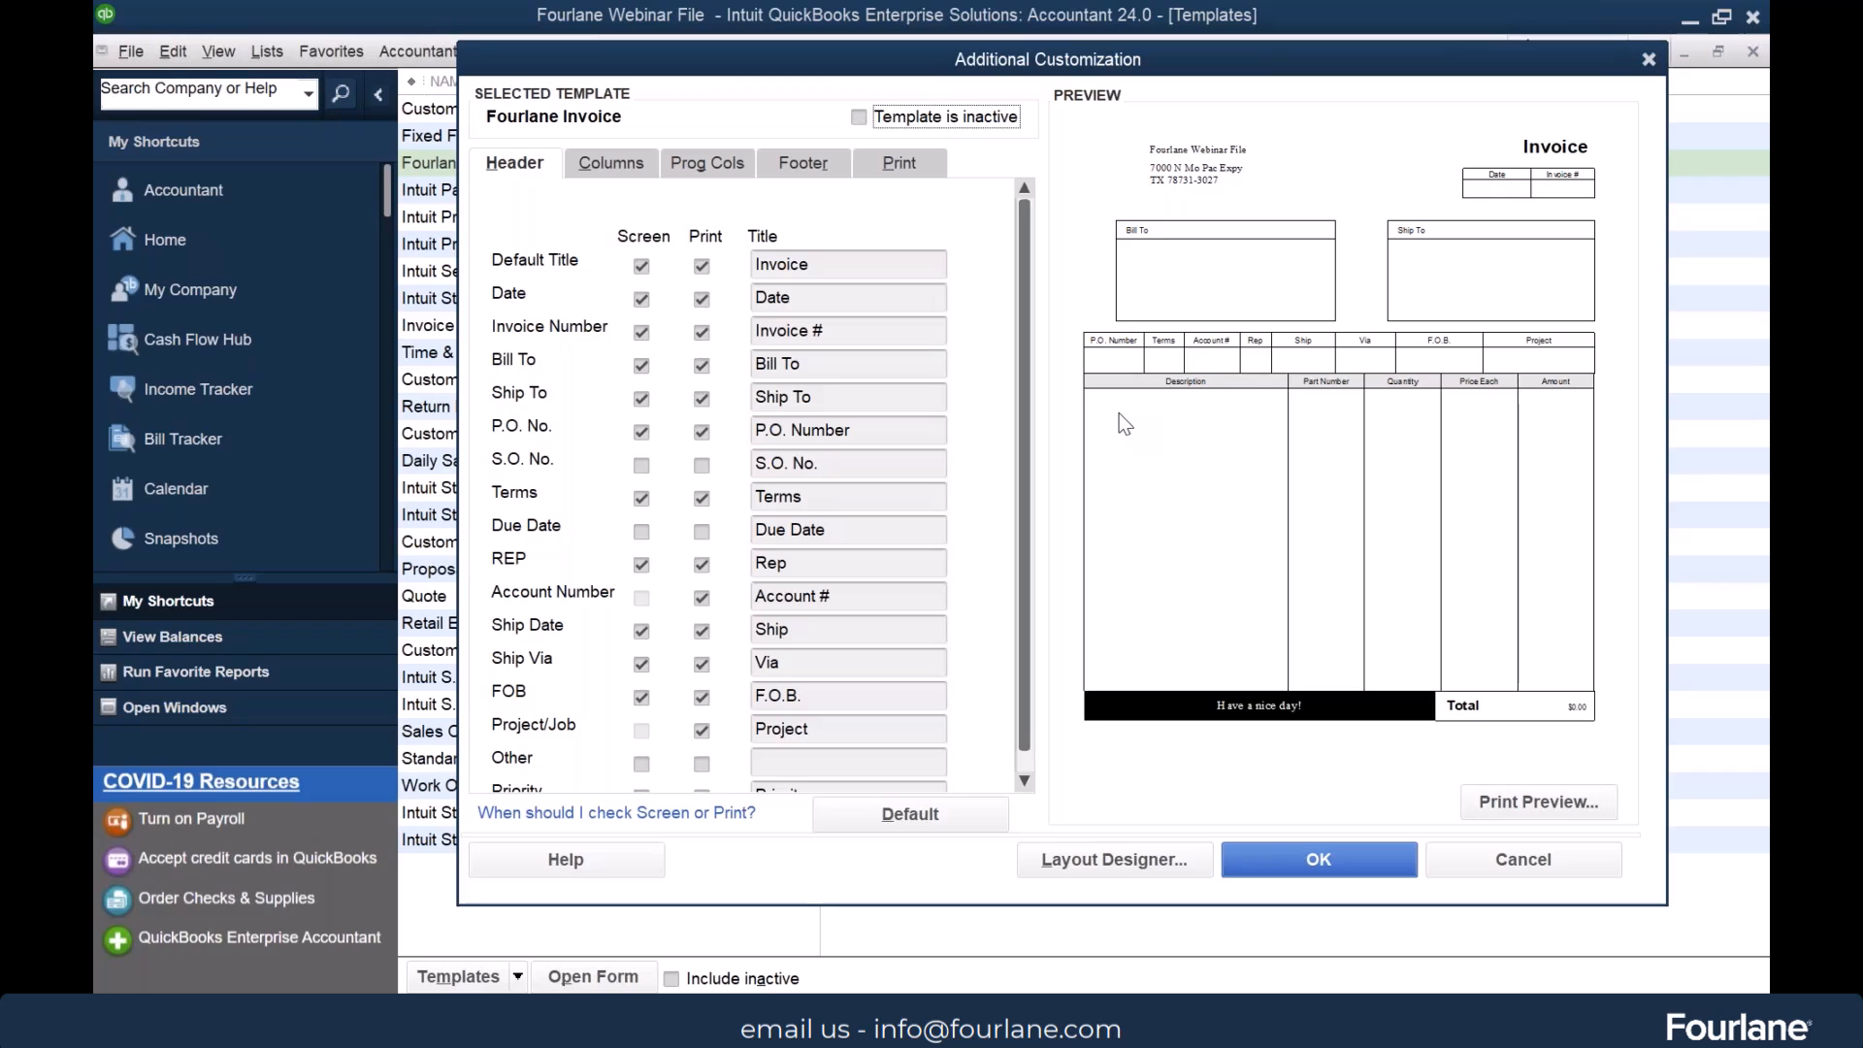
{"action": "left_click", "coordinate": [1332, 872]}
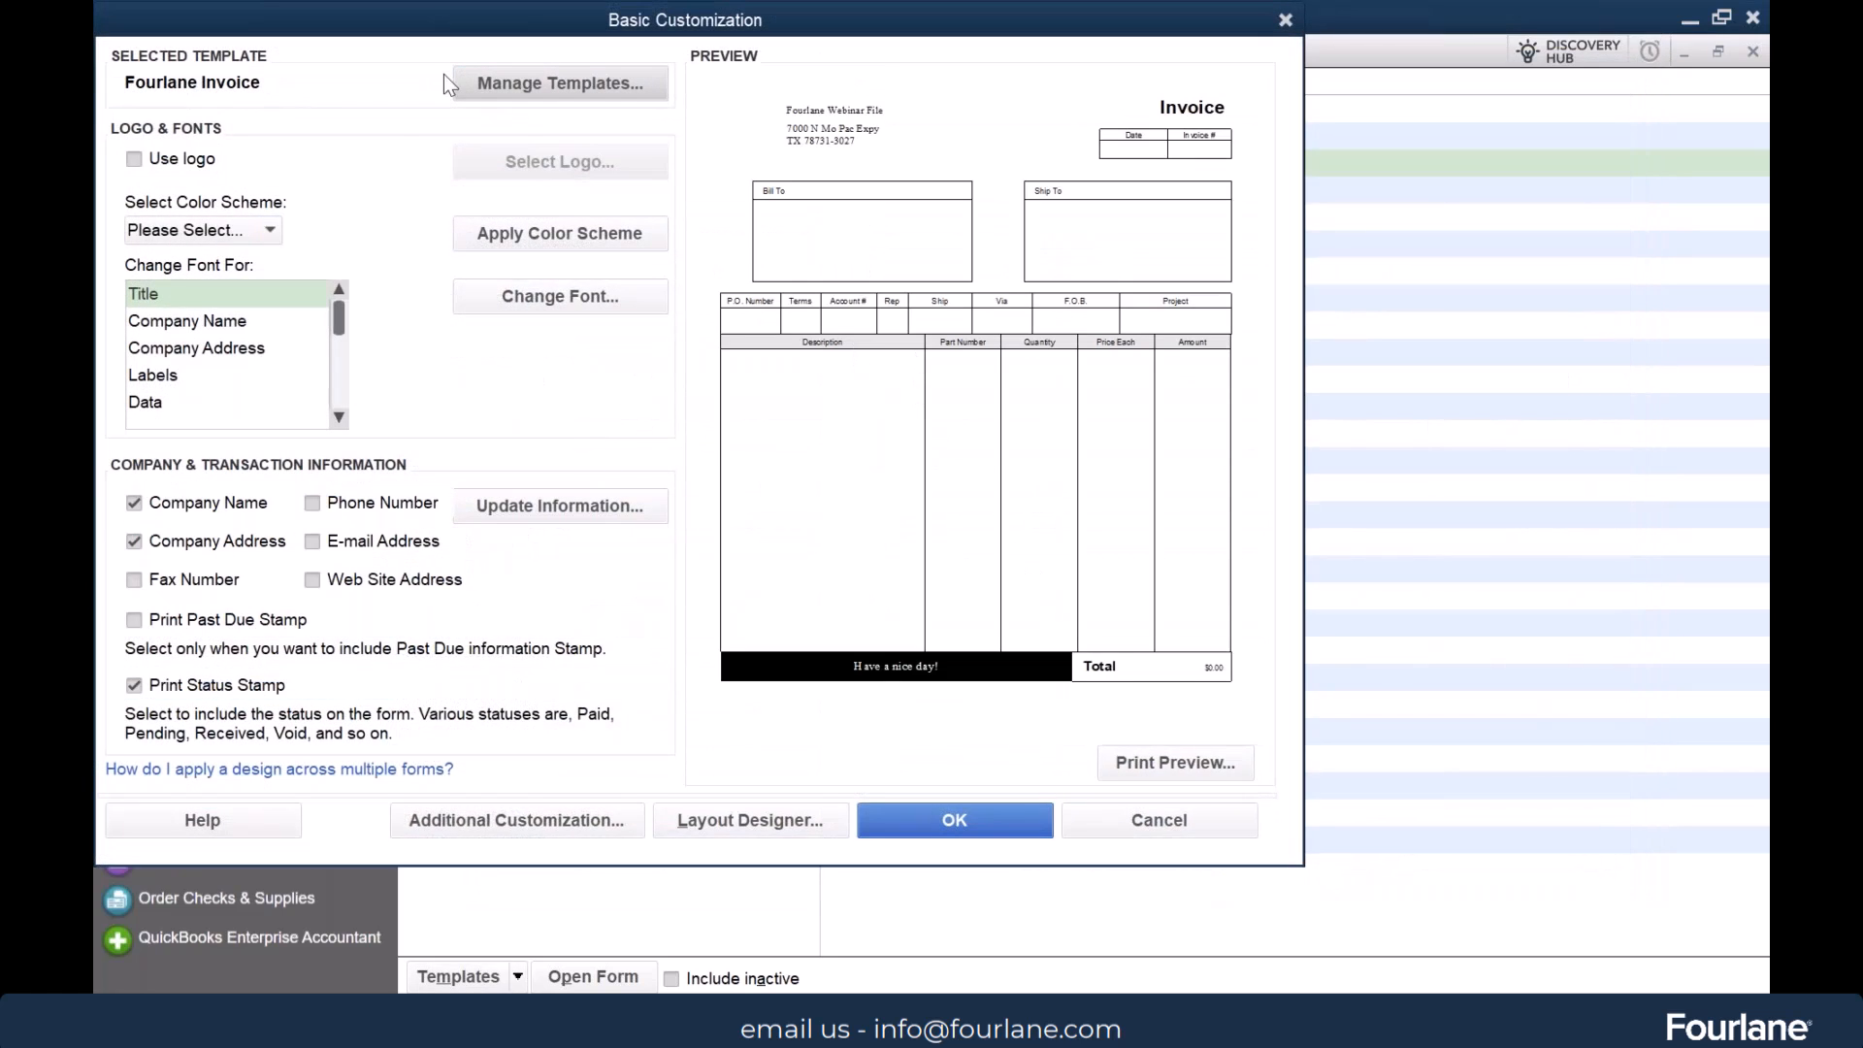
{"action": "left_click", "coordinate": [175, 160]}
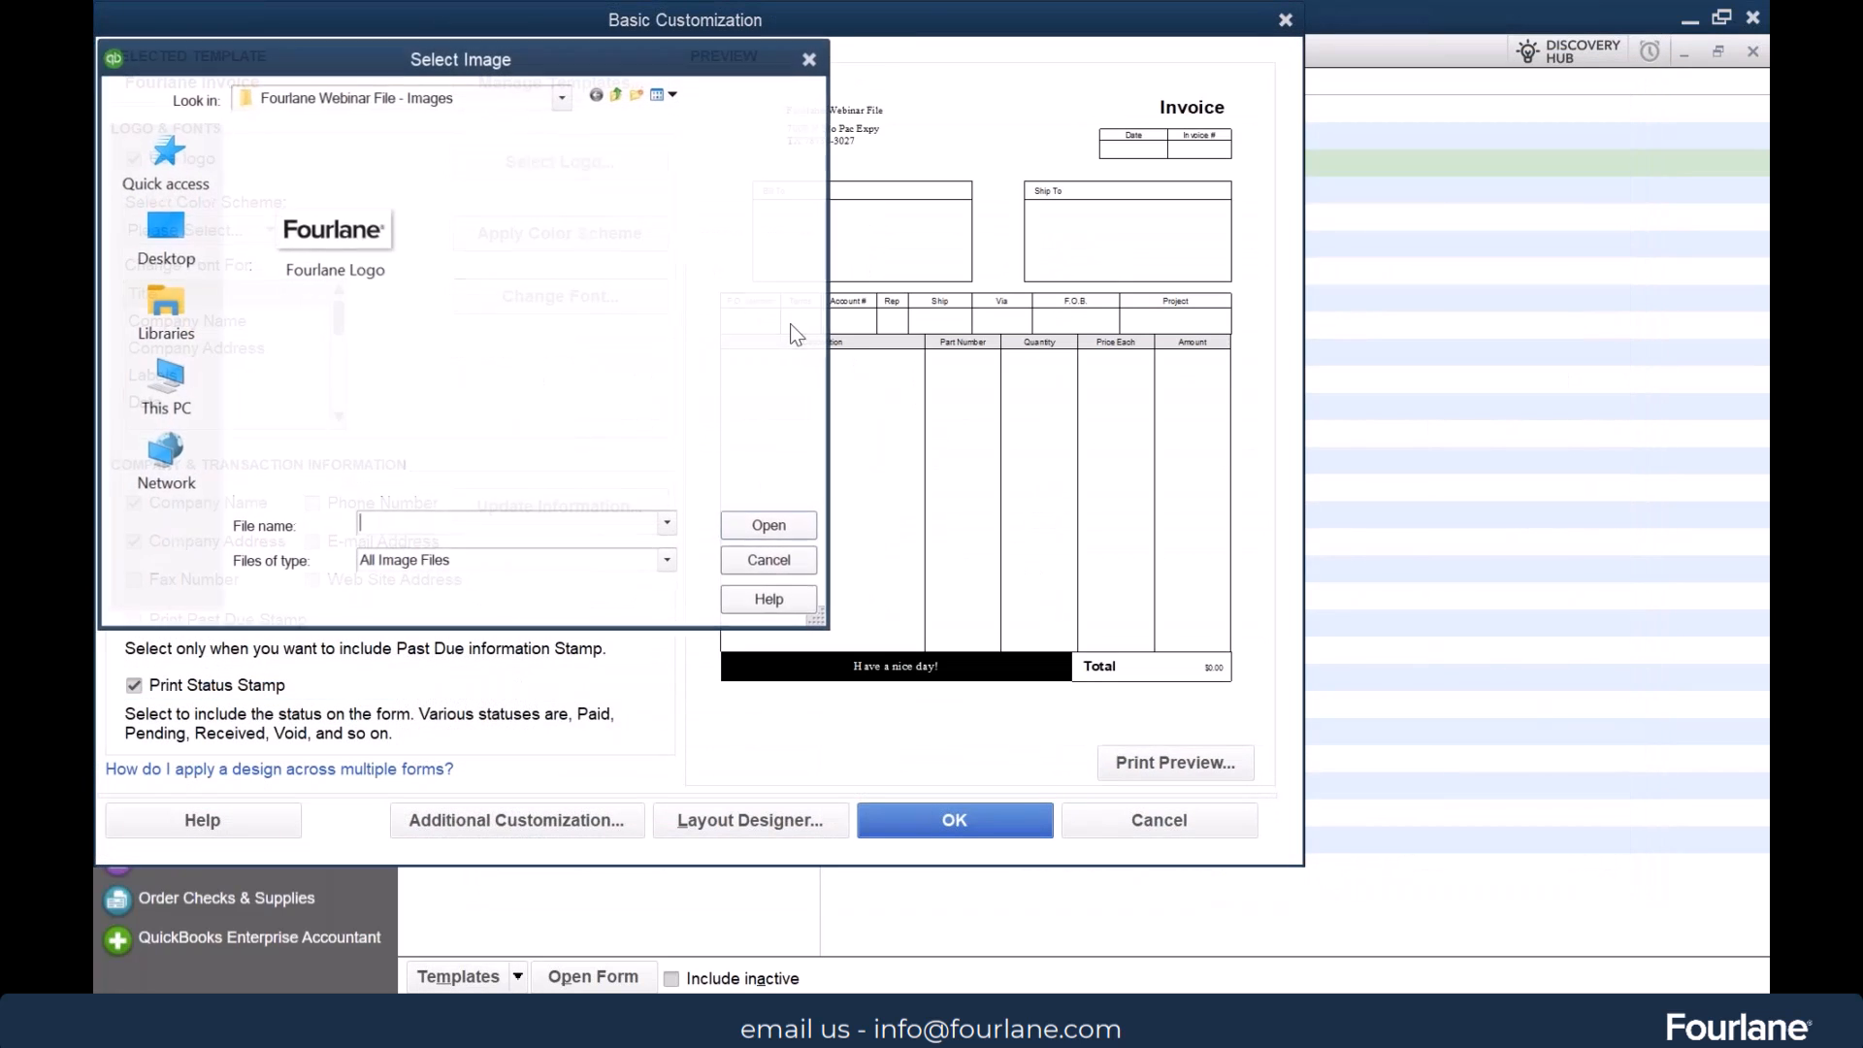
{"action": "double_click", "coordinate": [331, 238]}
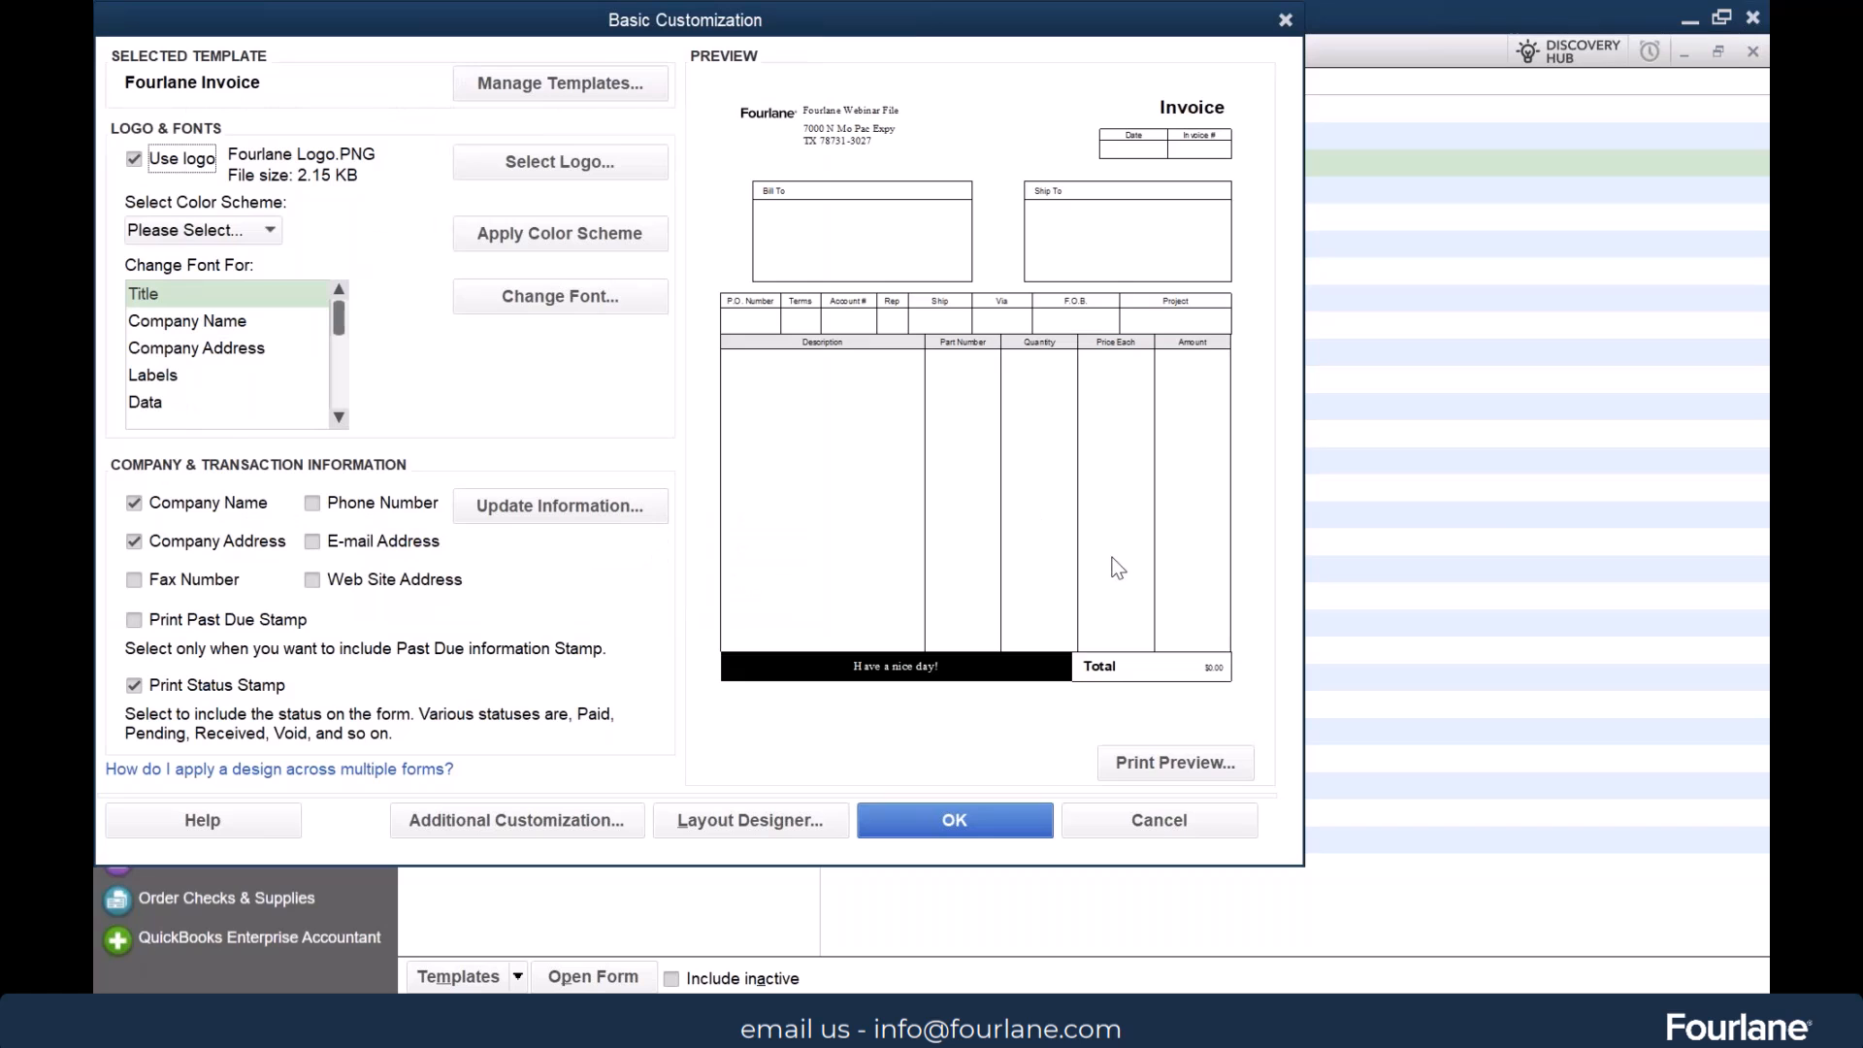
{"action": "left_click", "coordinate": [1002, 829]}
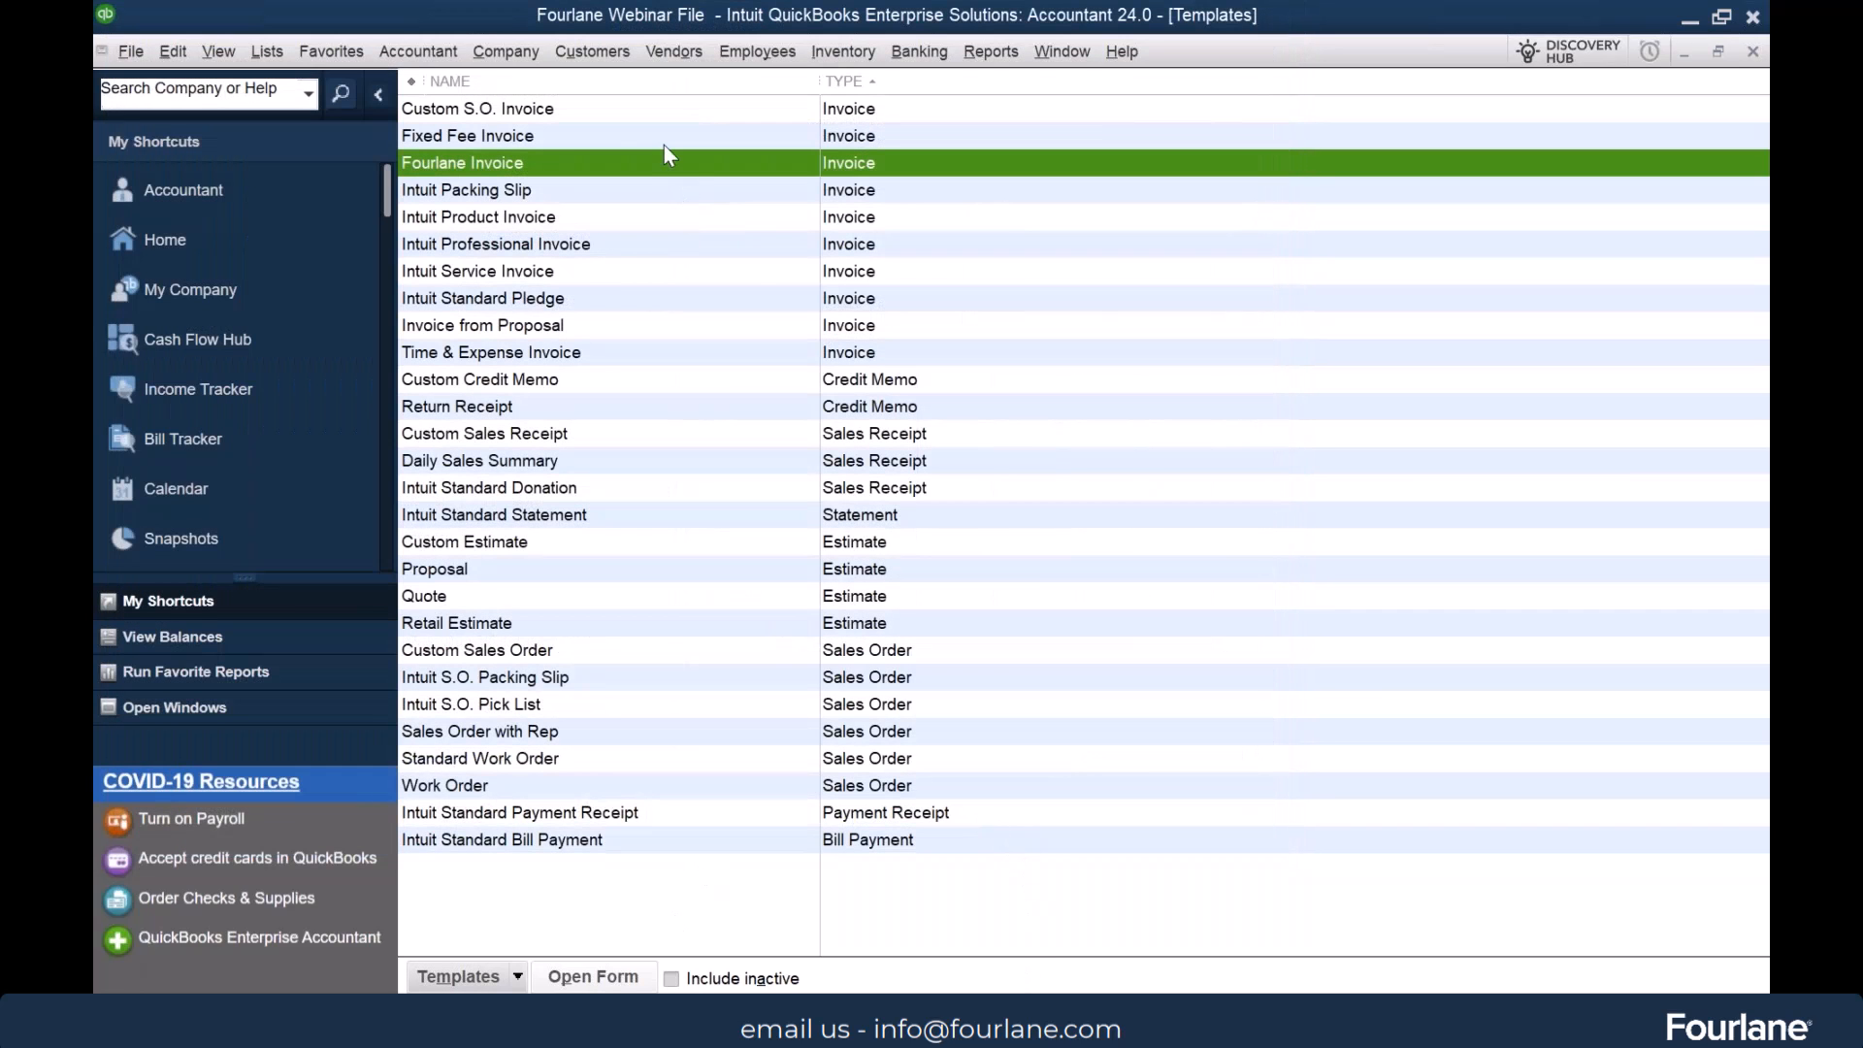
Open the Custom S.O. Invoice template to view its basic customization and close it without saving
{"action": "left_click", "coordinate": [557, 109]}
{"action": "left_click", "coordinate": [536, 160]}
{"action": "double_click", "coordinate": [493, 110]}
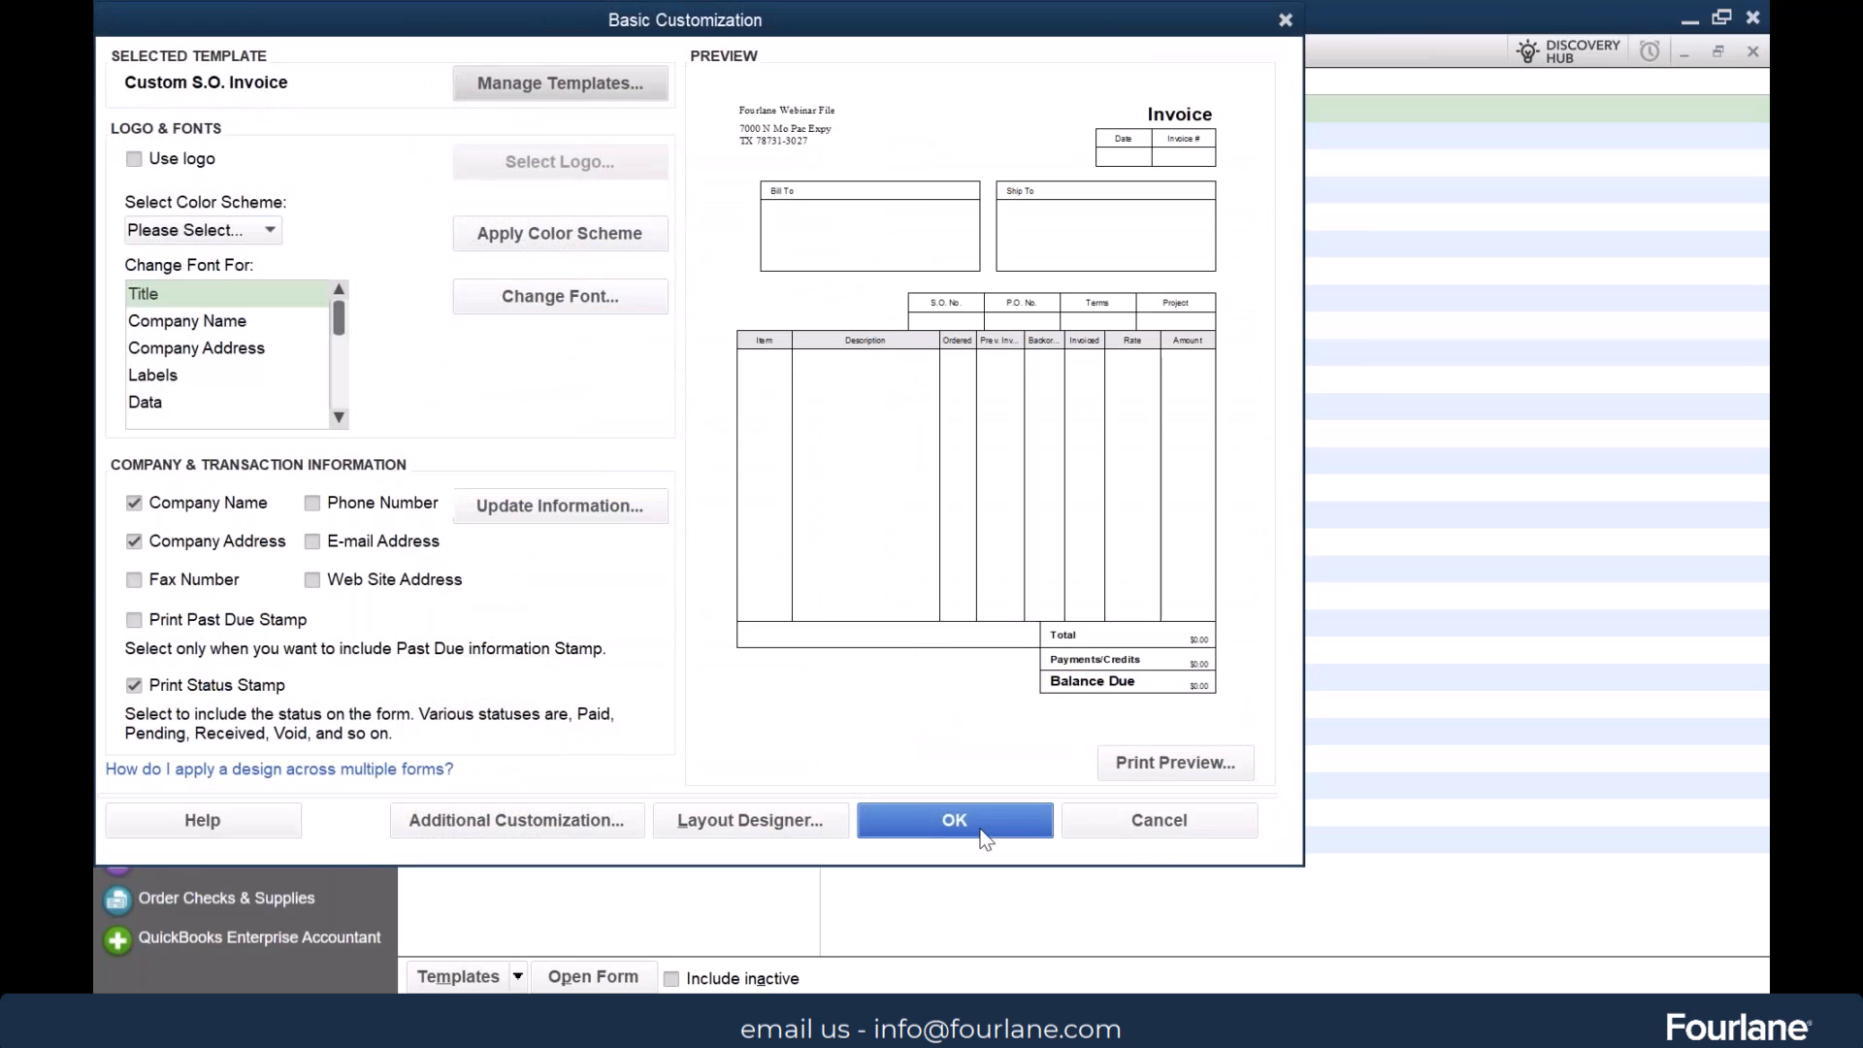
{"action": "left_click", "coordinate": [1158, 832]}
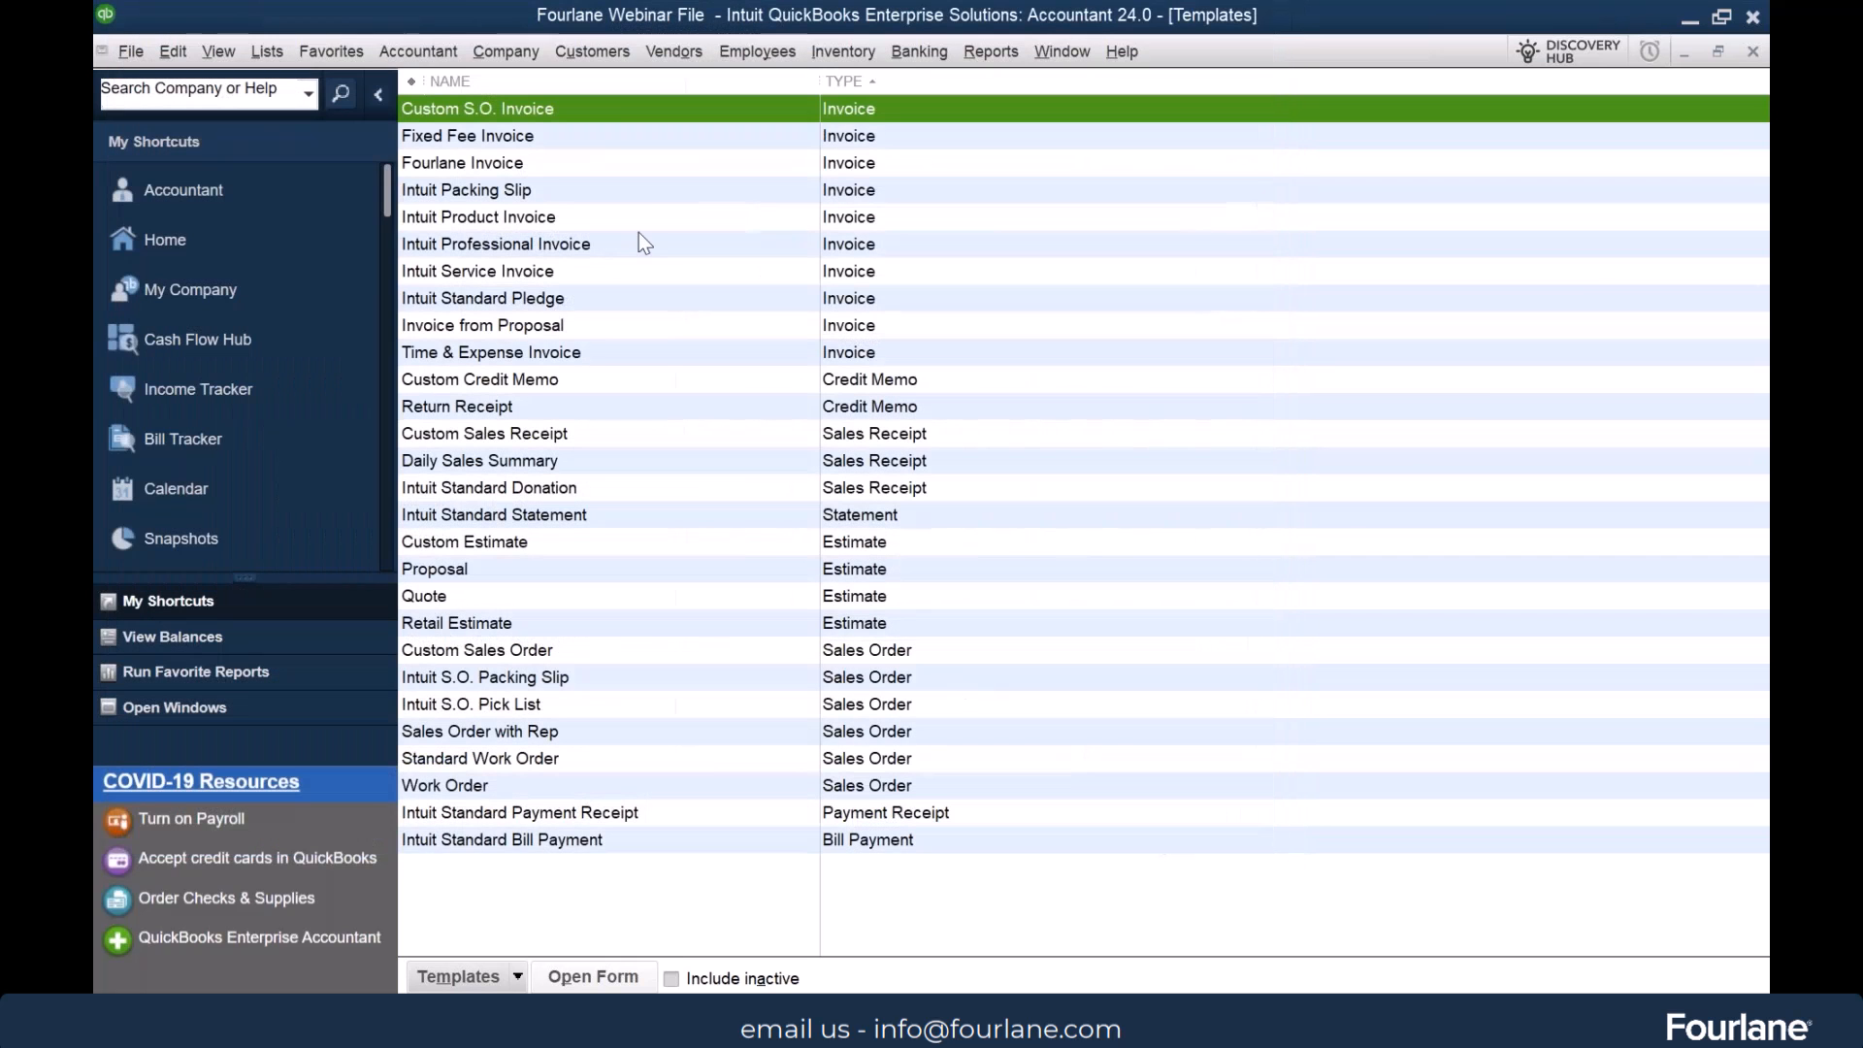
Make the Custom S.O. Invoice, Fixed Fee Invoice, Intuit Product Invoice and Intuit Professional Invoice templates inactive
{"action": "right_click", "coordinate": [591, 107]}
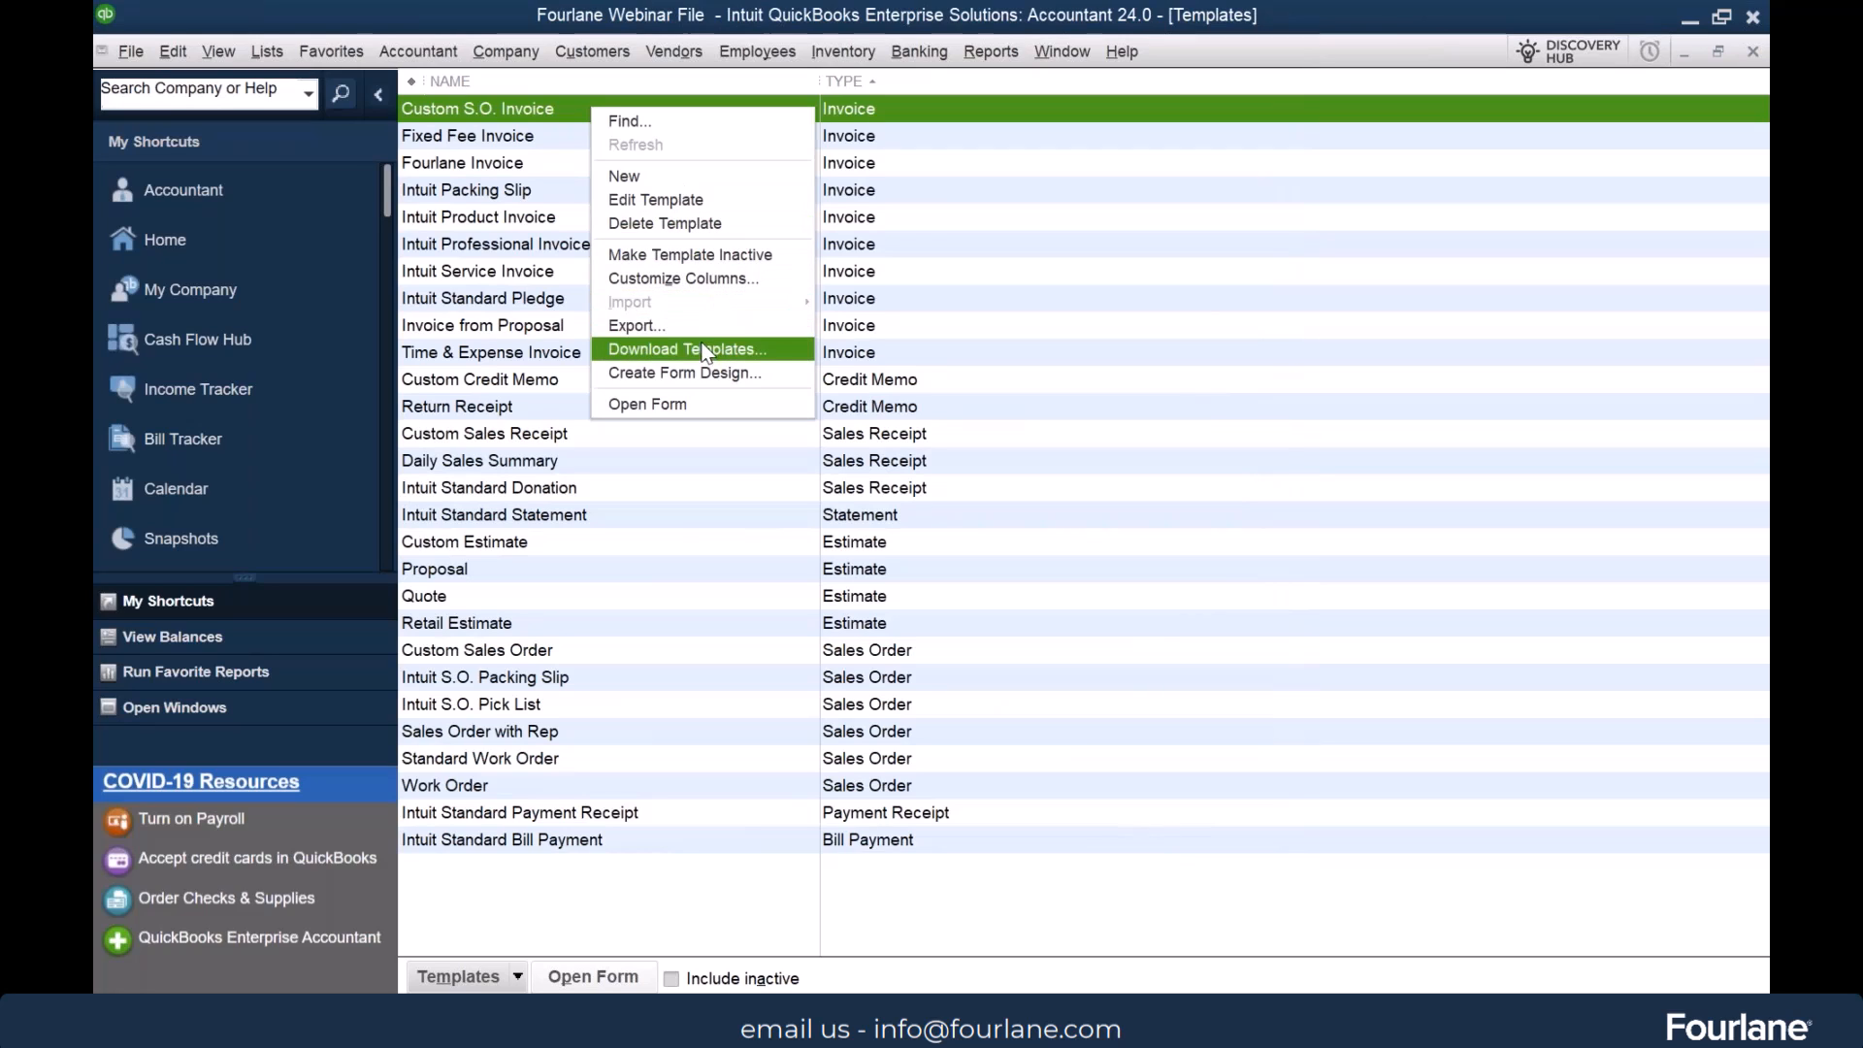
{"action": "left_click", "coordinate": [691, 254]}
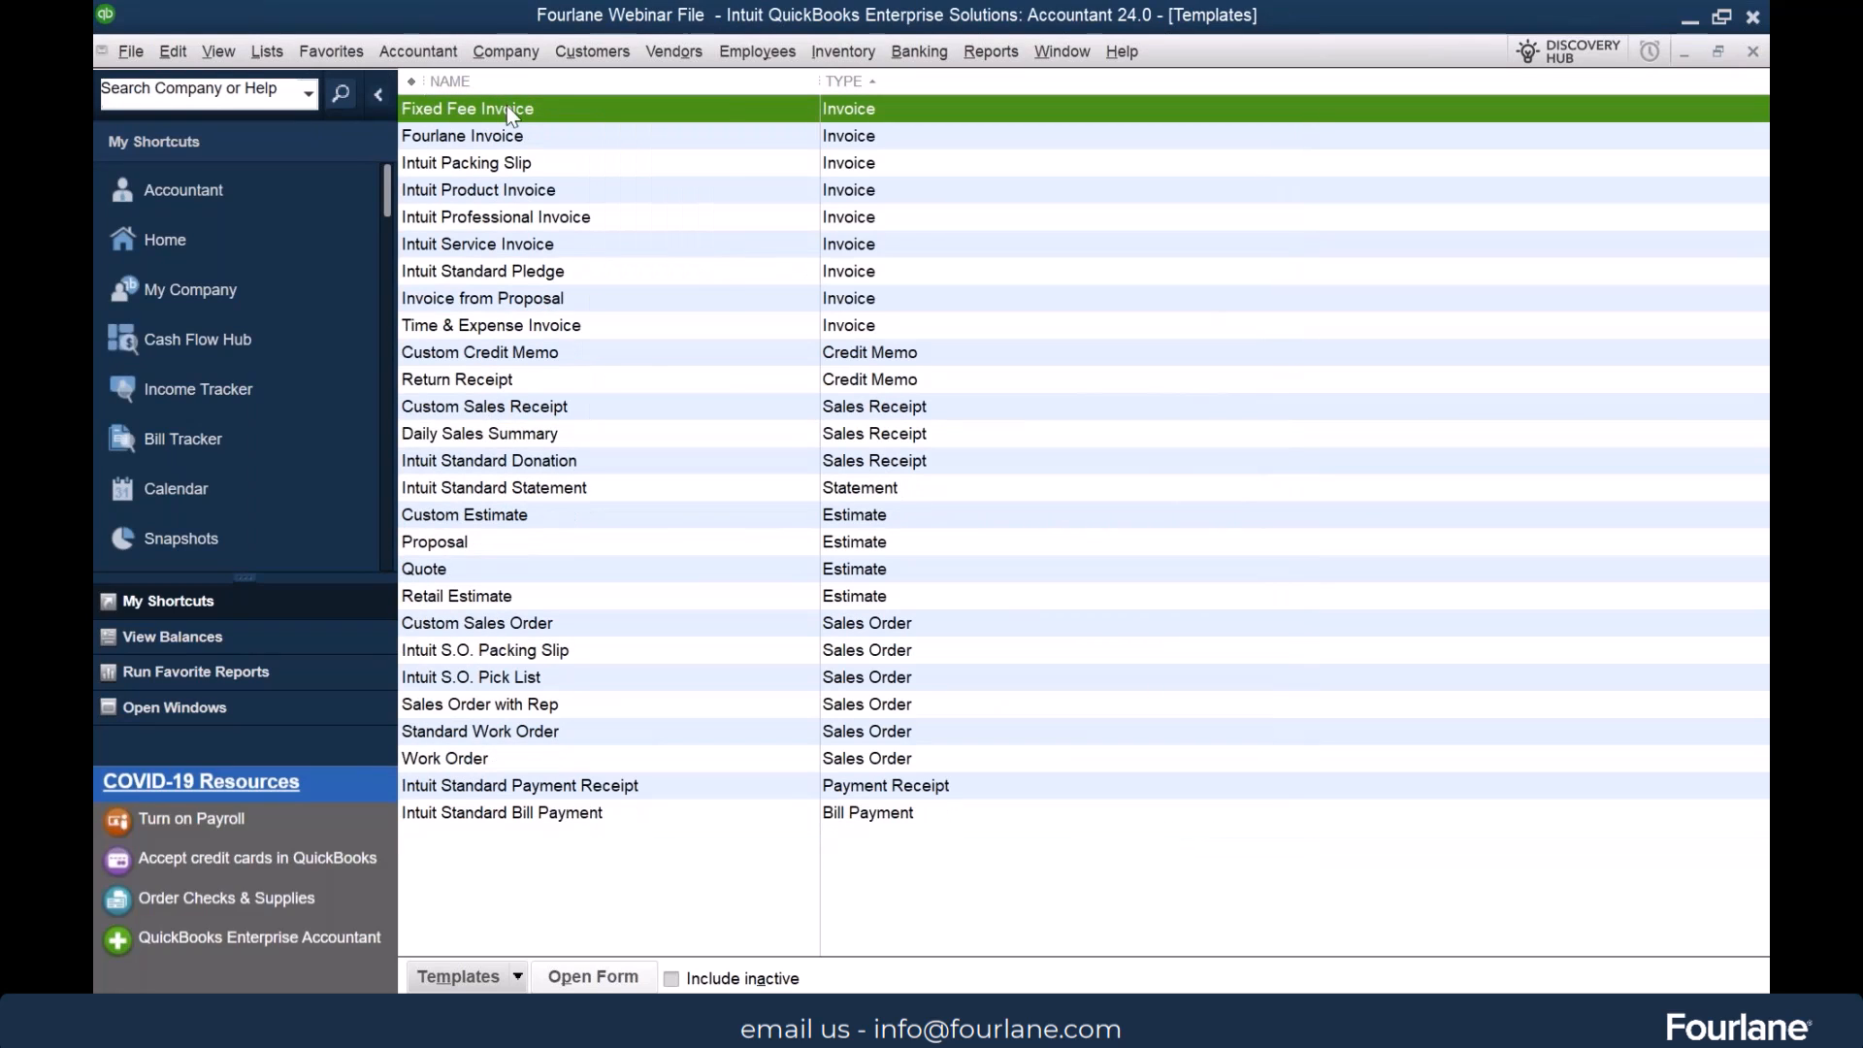
{"action": "right_click", "coordinate": [506, 105]}
{"action": "left_click", "coordinate": [662, 253]}
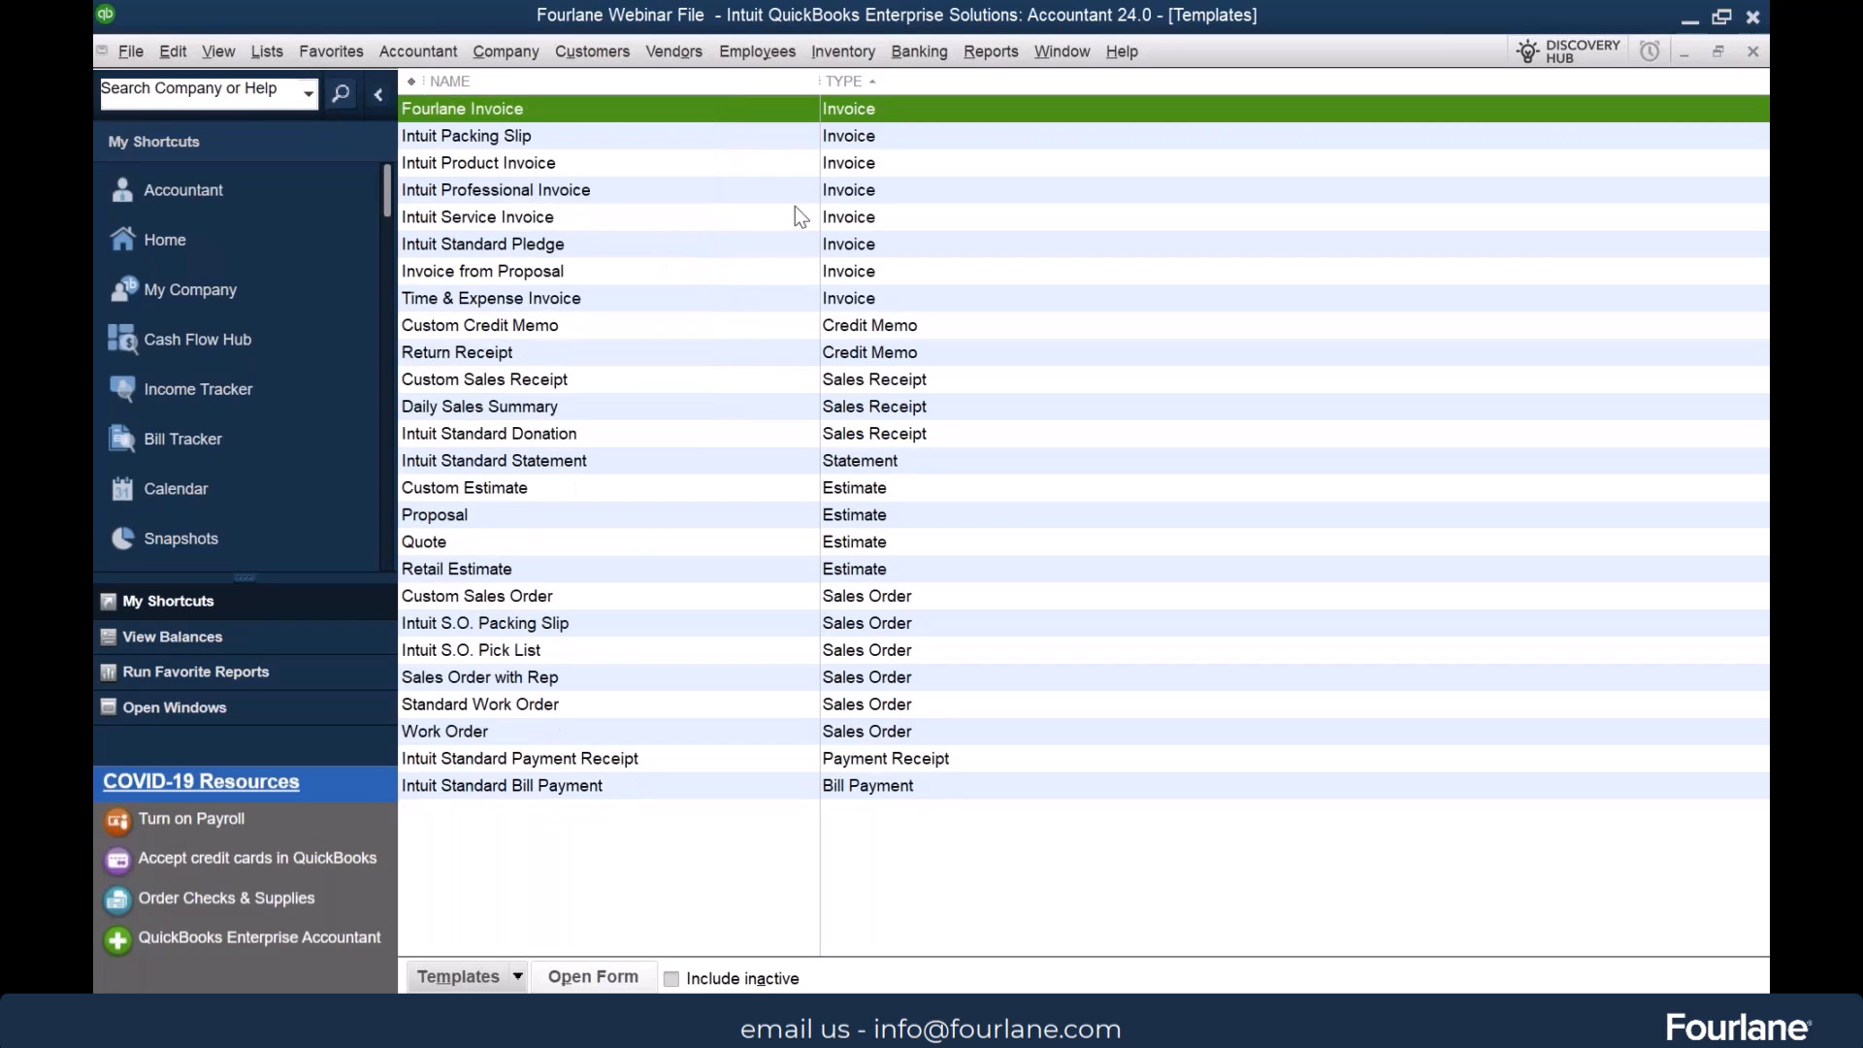
{"action": "right_click", "coordinate": [467, 161]}
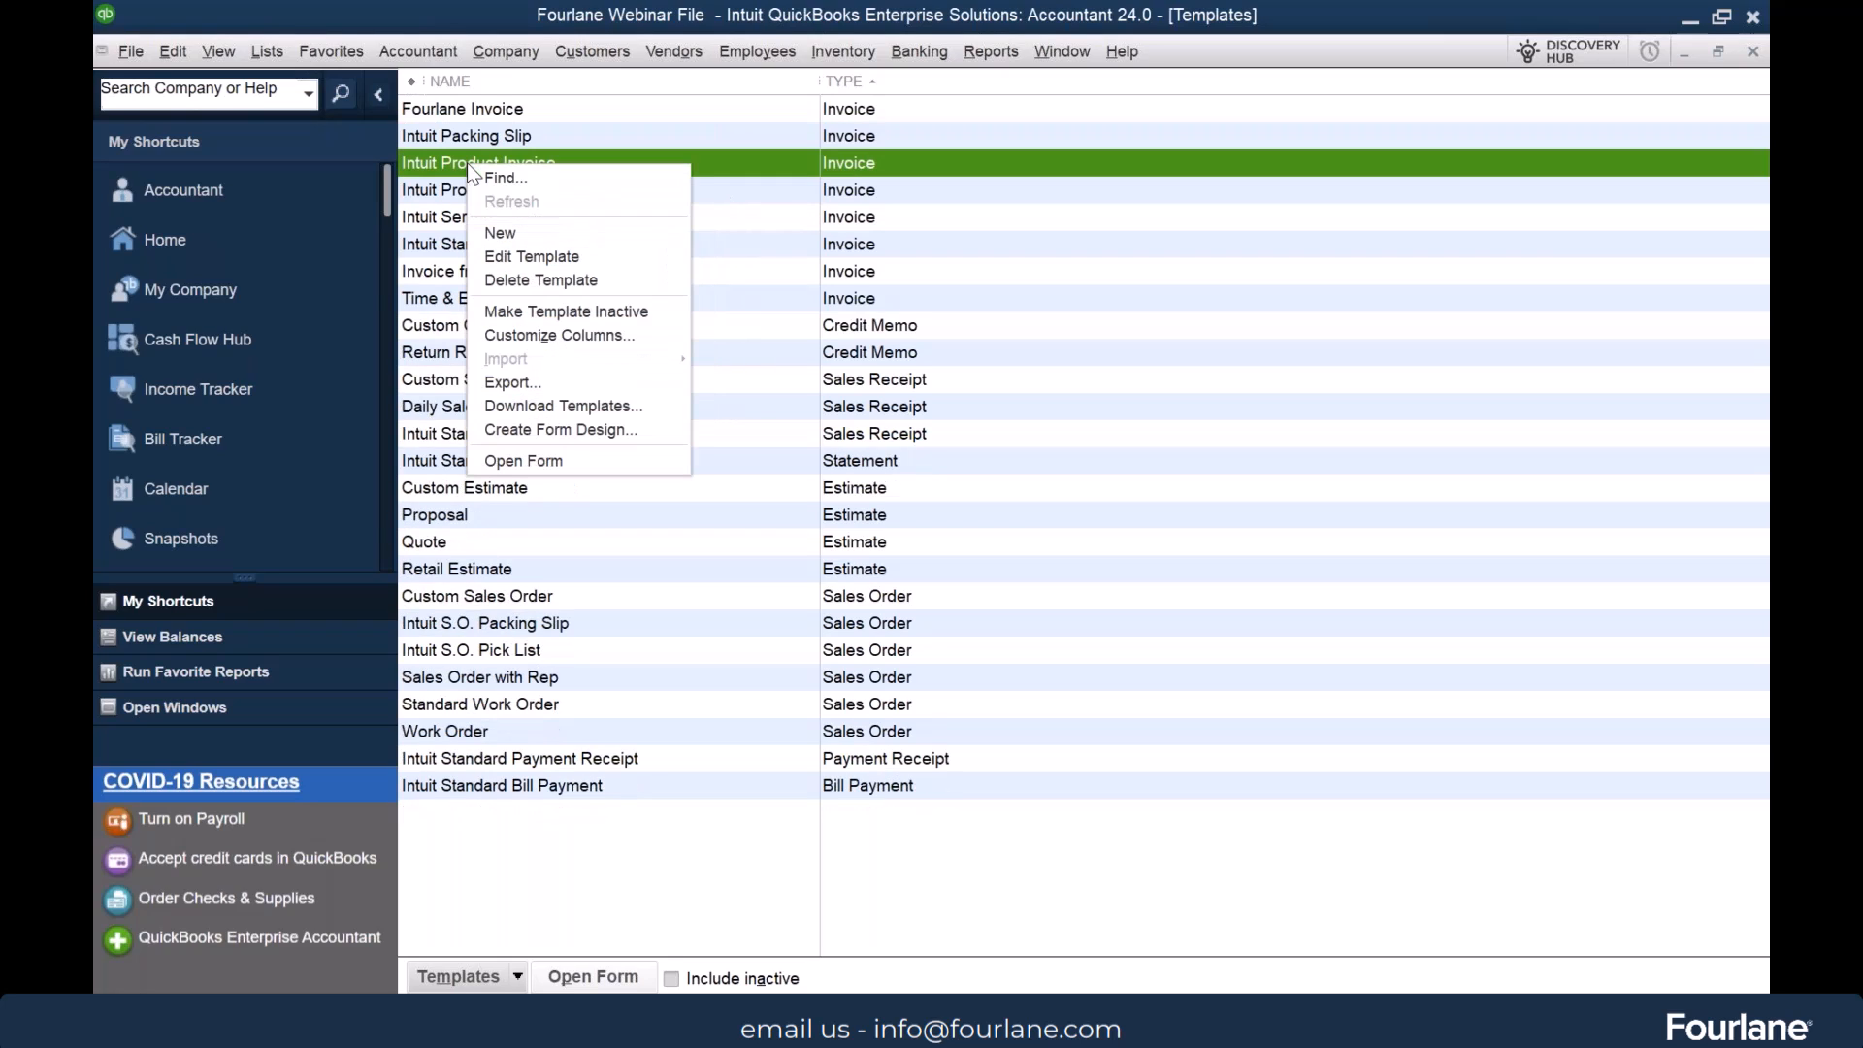
{"action": "left_click", "coordinate": [598, 311]}
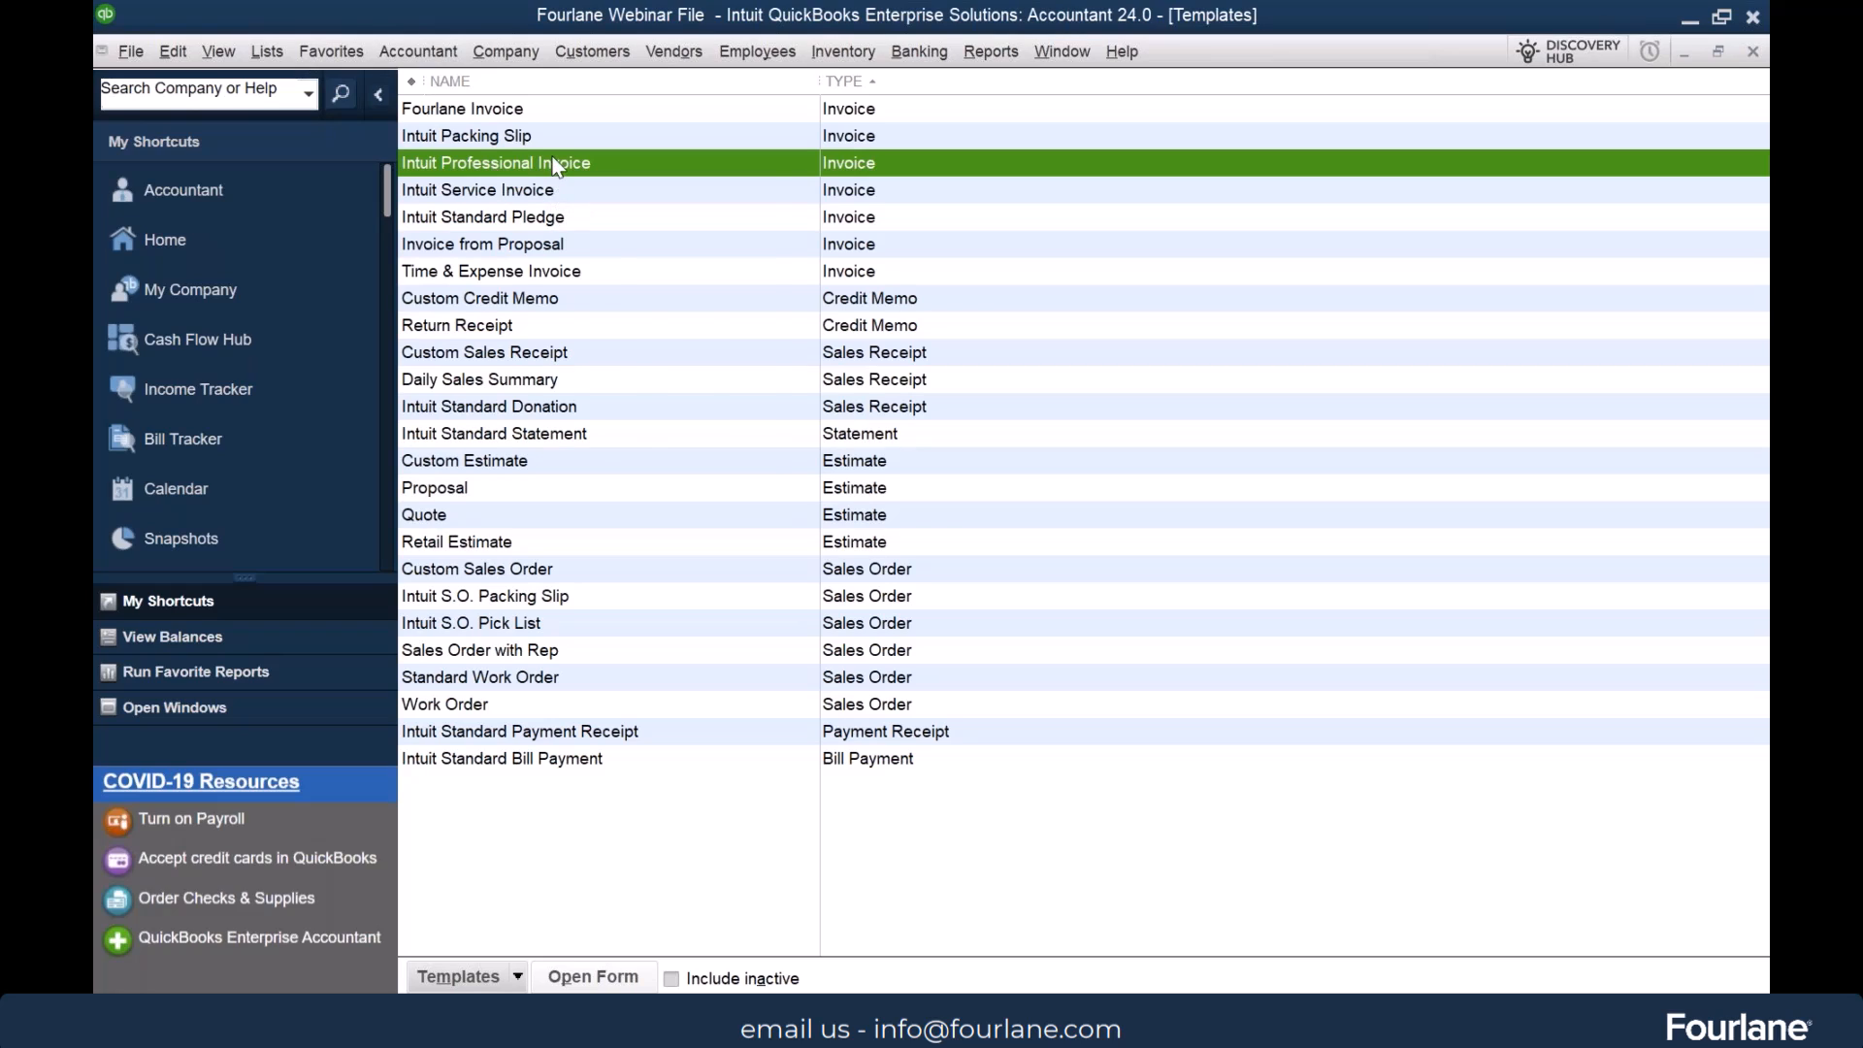
{"action": "right_click", "coordinate": [677, 161]}
{"action": "left_click", "coordinate": [685, 306]}
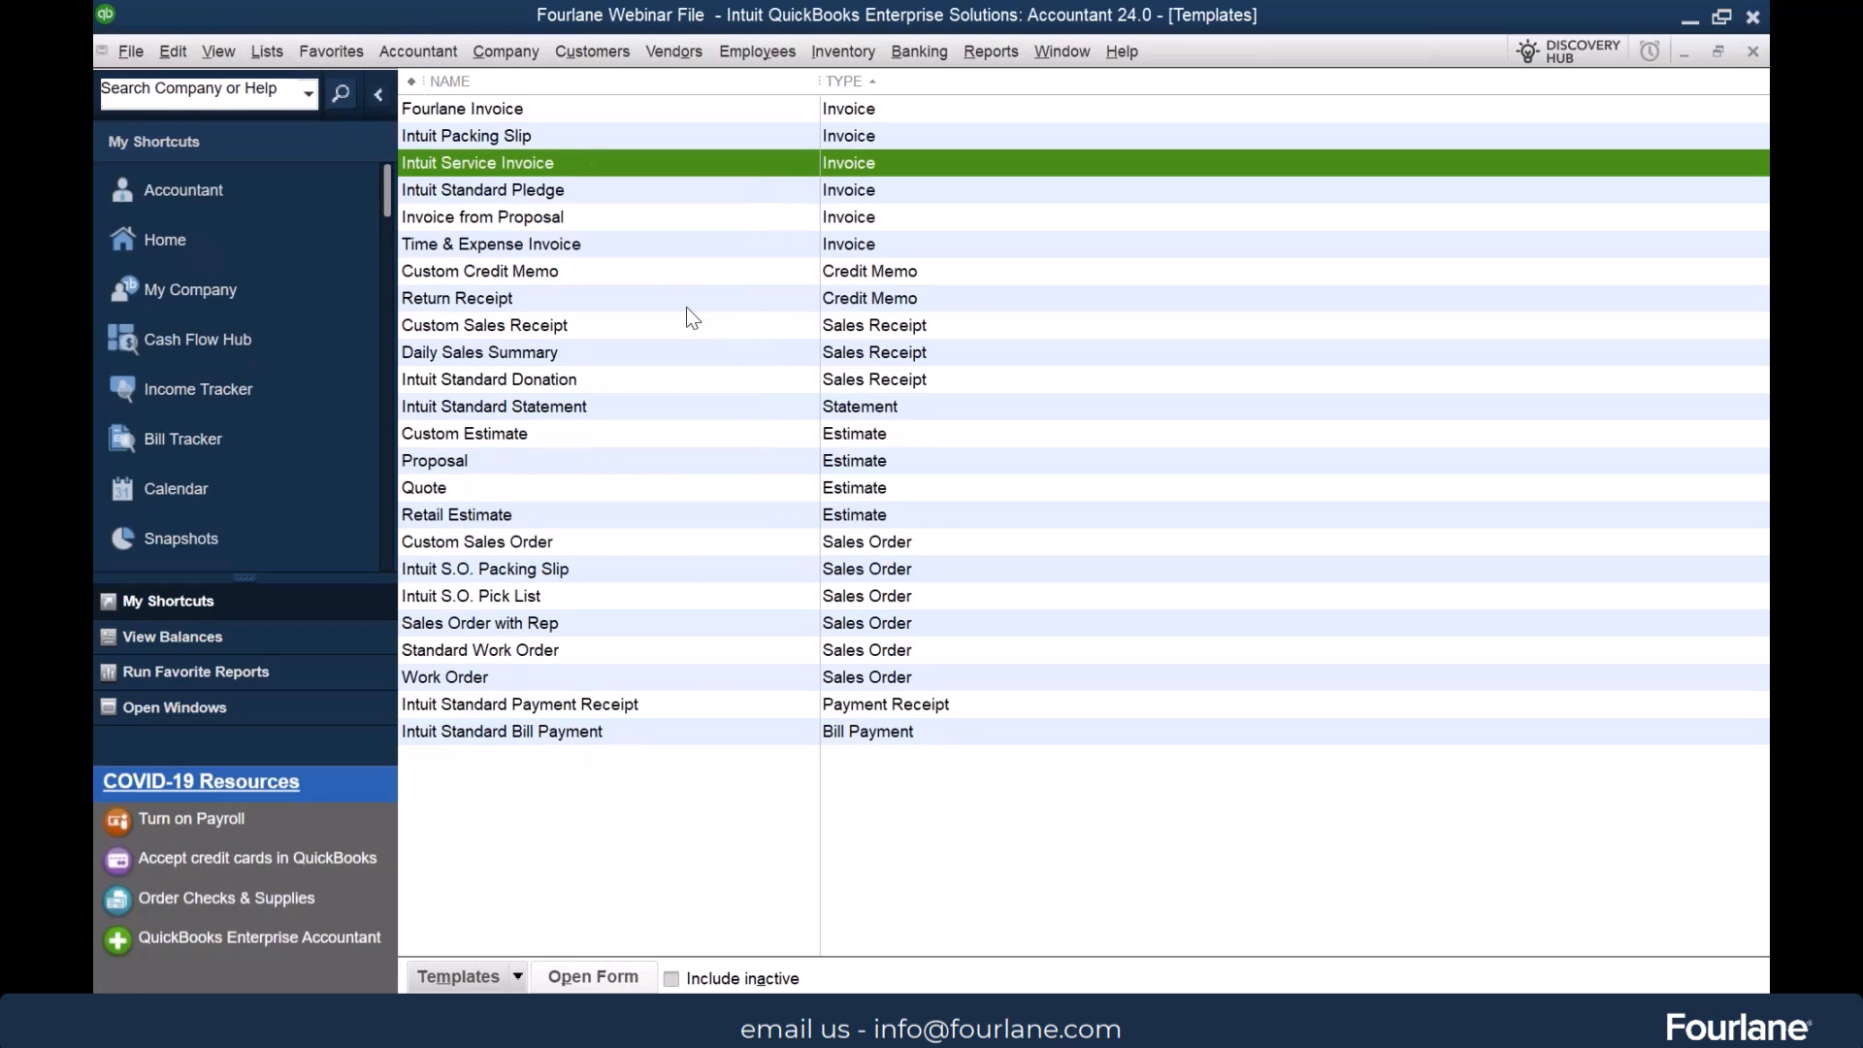
{"action": "left_click", "coordinate": [509, 114]}
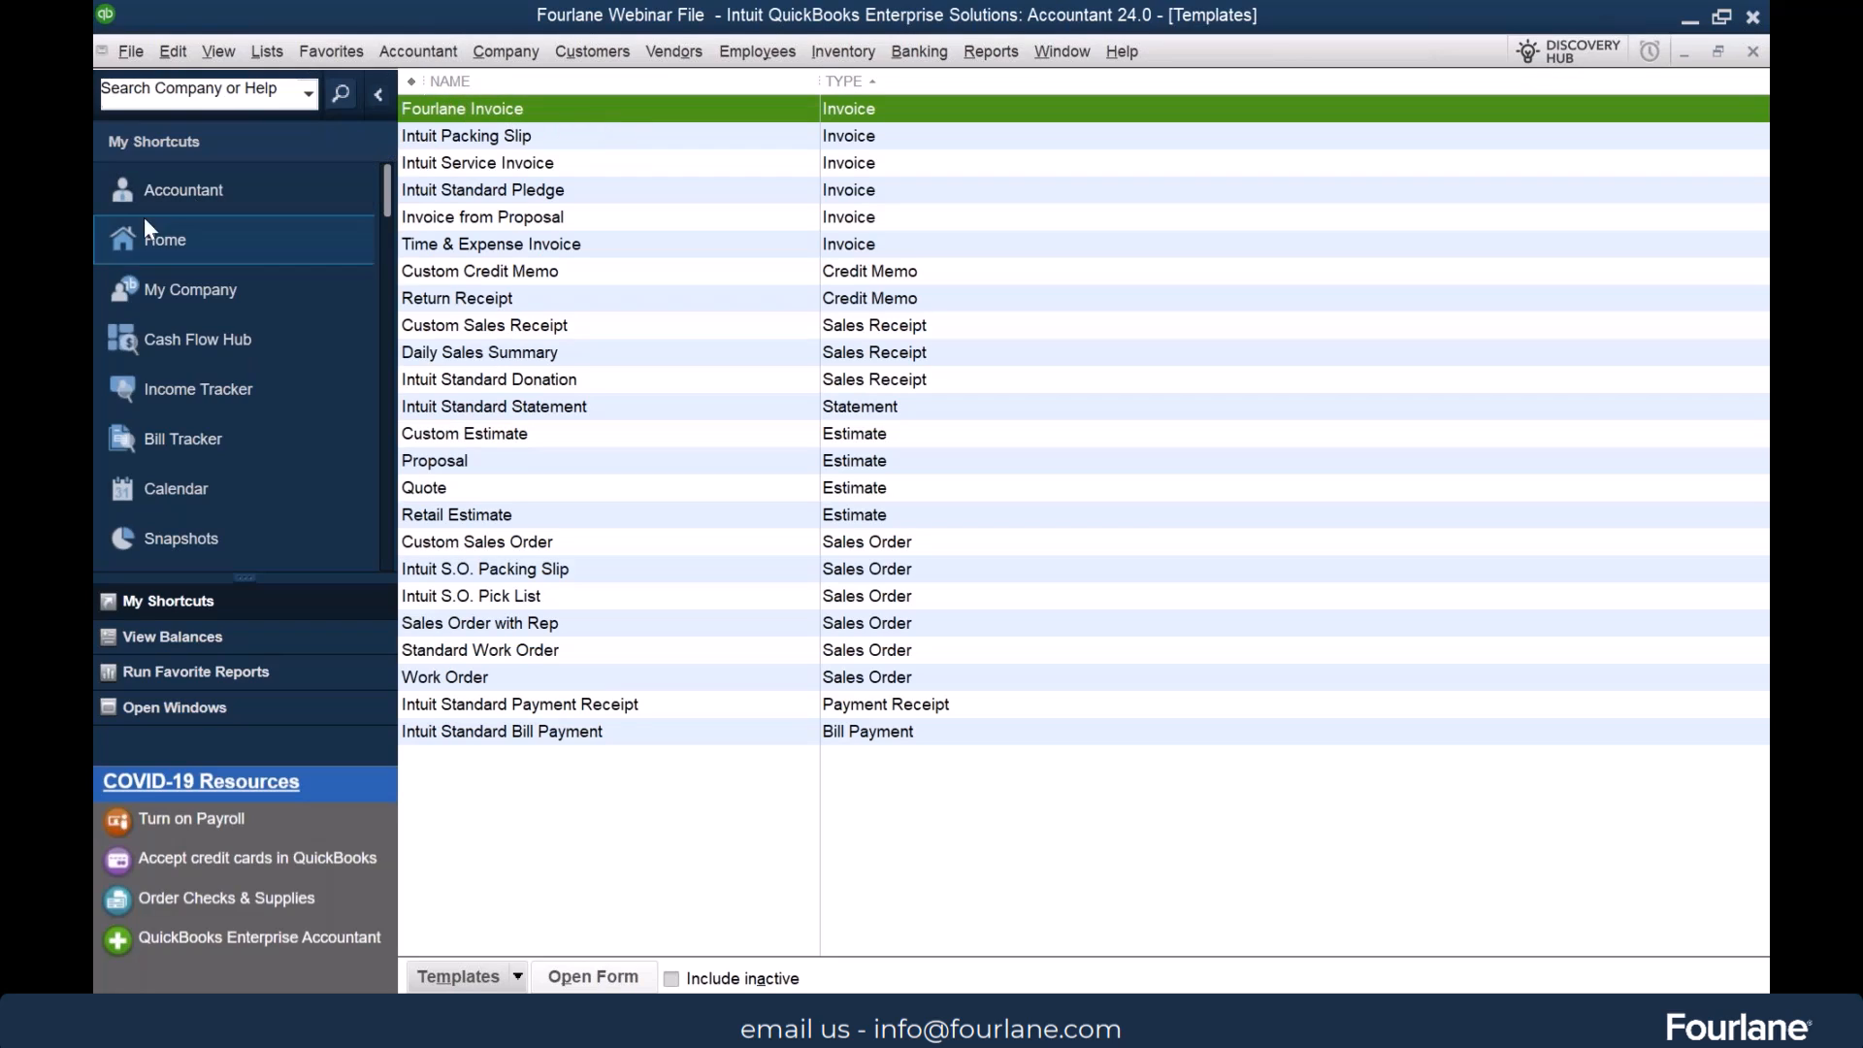
Start a new invoice on the Fourlane Invoice template with priority LOW and ABC Company as the customer
{"action": "left_click", "coordinate": [165, 239]}
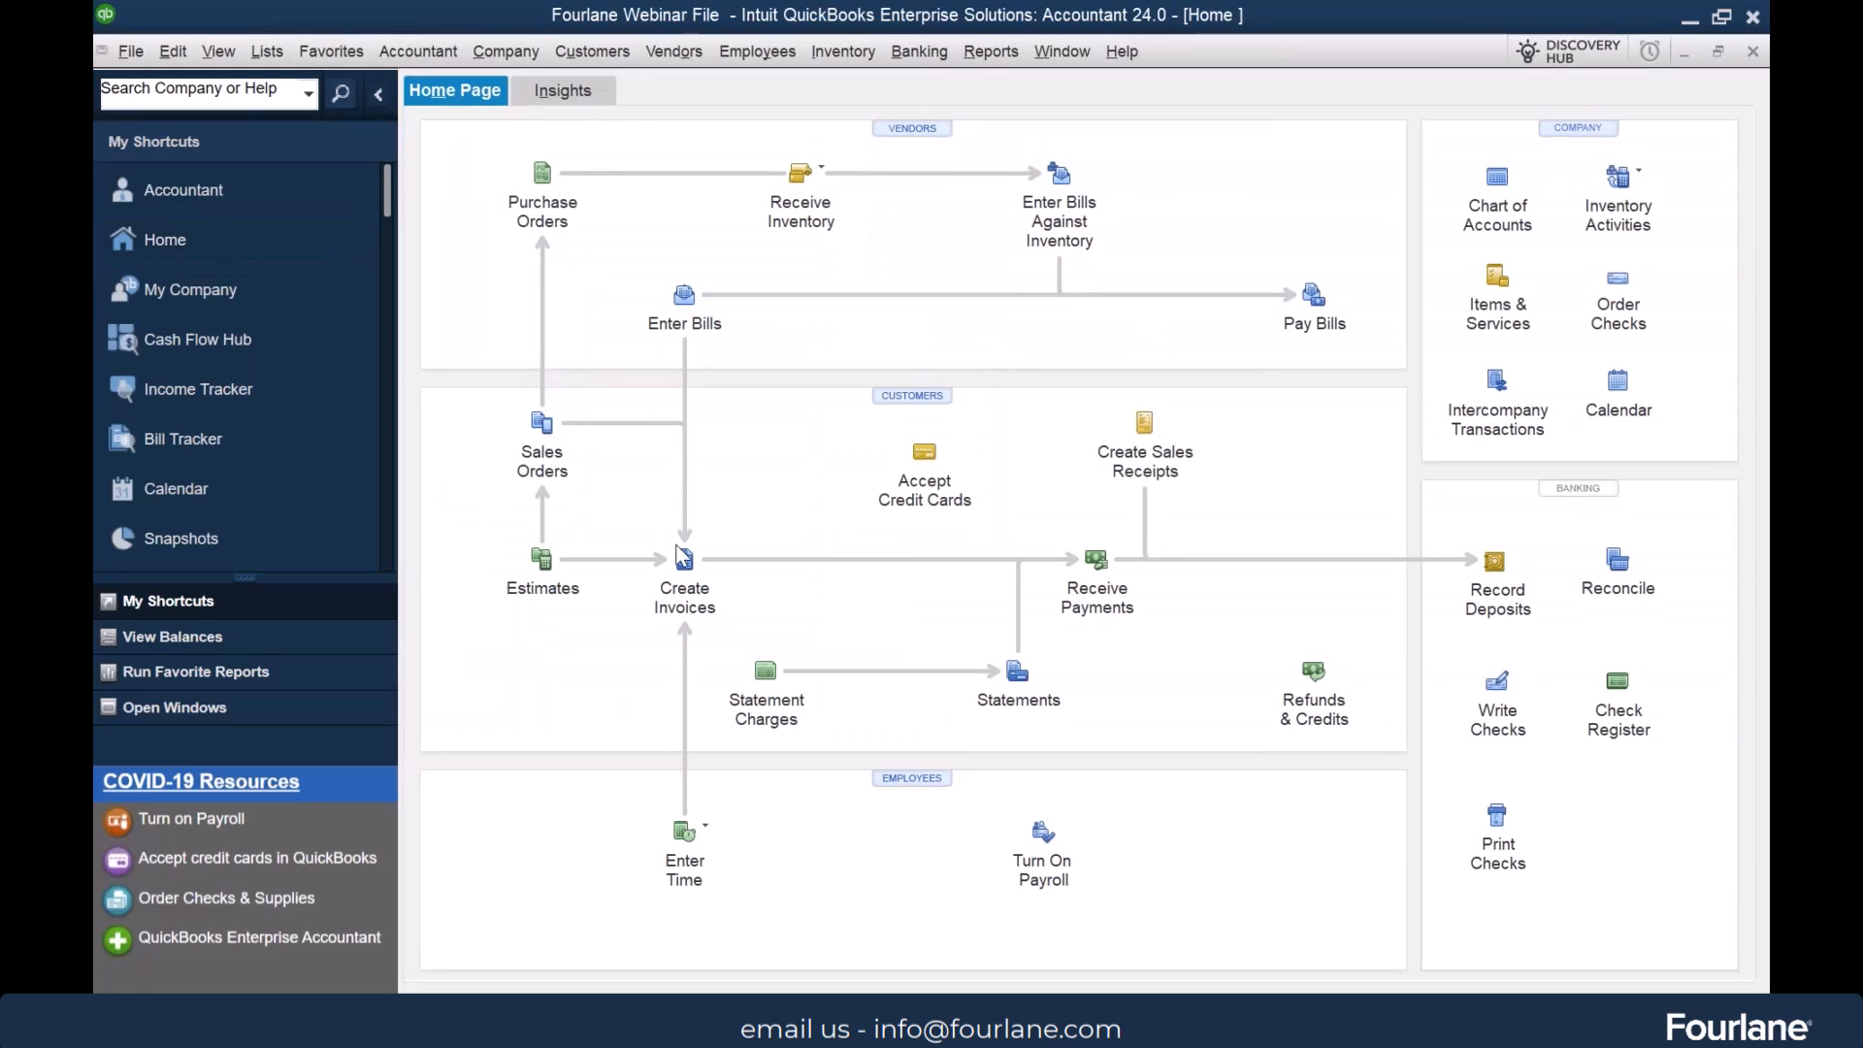
{"action": "left_click", "coordinate": [685, 561]}
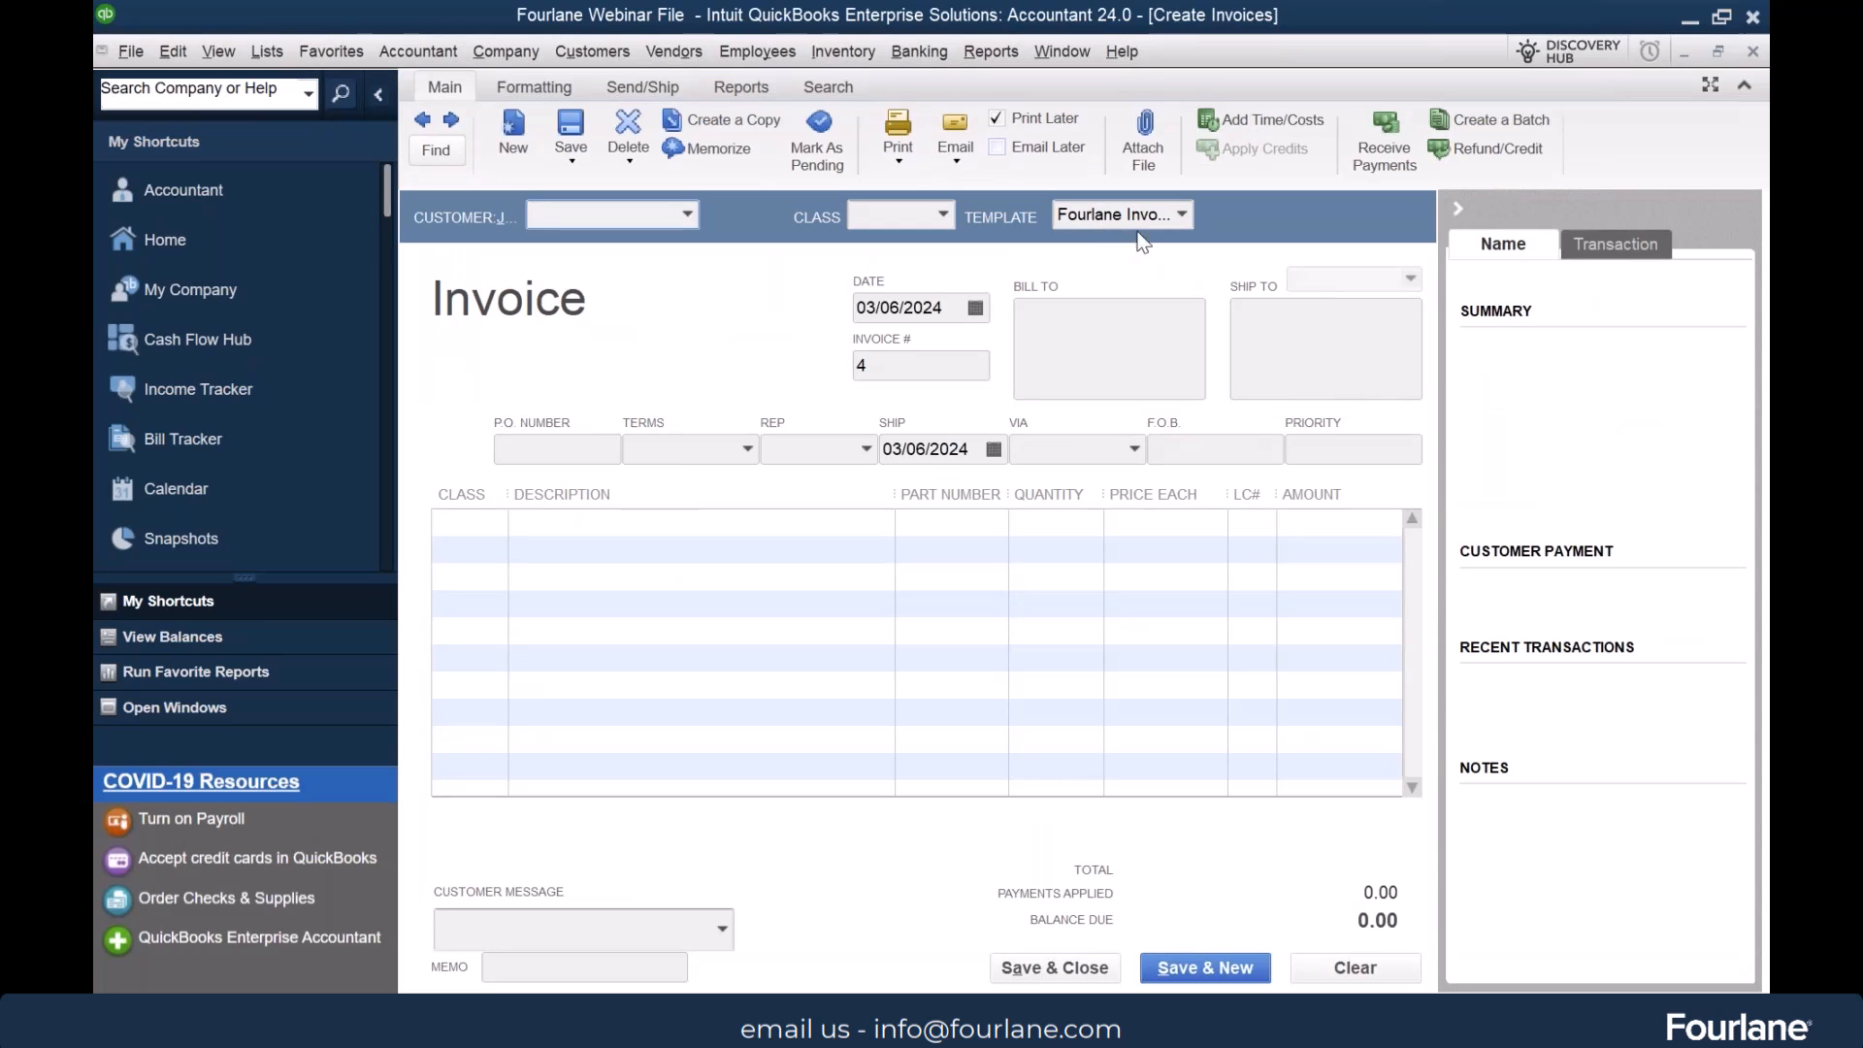
{"action": "left_click", "coordinate": [1336, 443]}
{"action": "type", "text": "LOW"}
{"action": "key", "text": "Tab"}
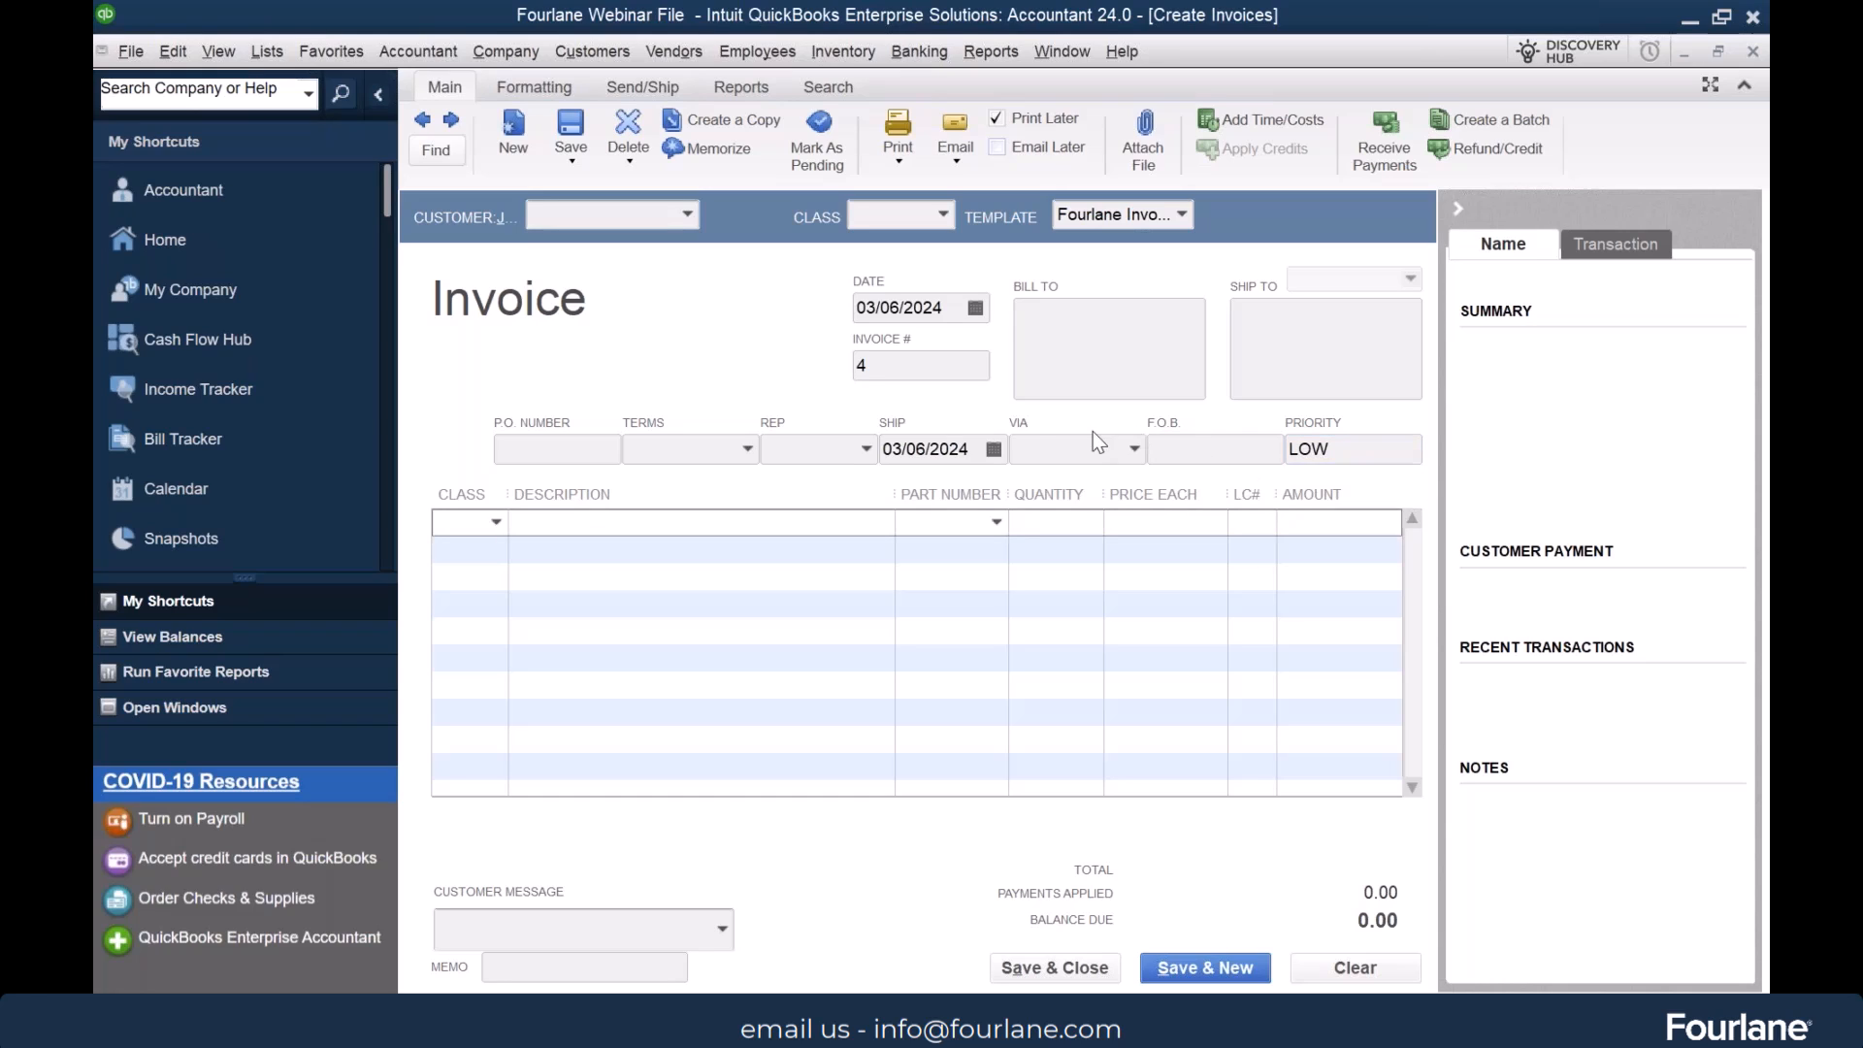
{"action": "left_click", "coordinate": [628, 216]}
{"action": "type", "text": "any"}
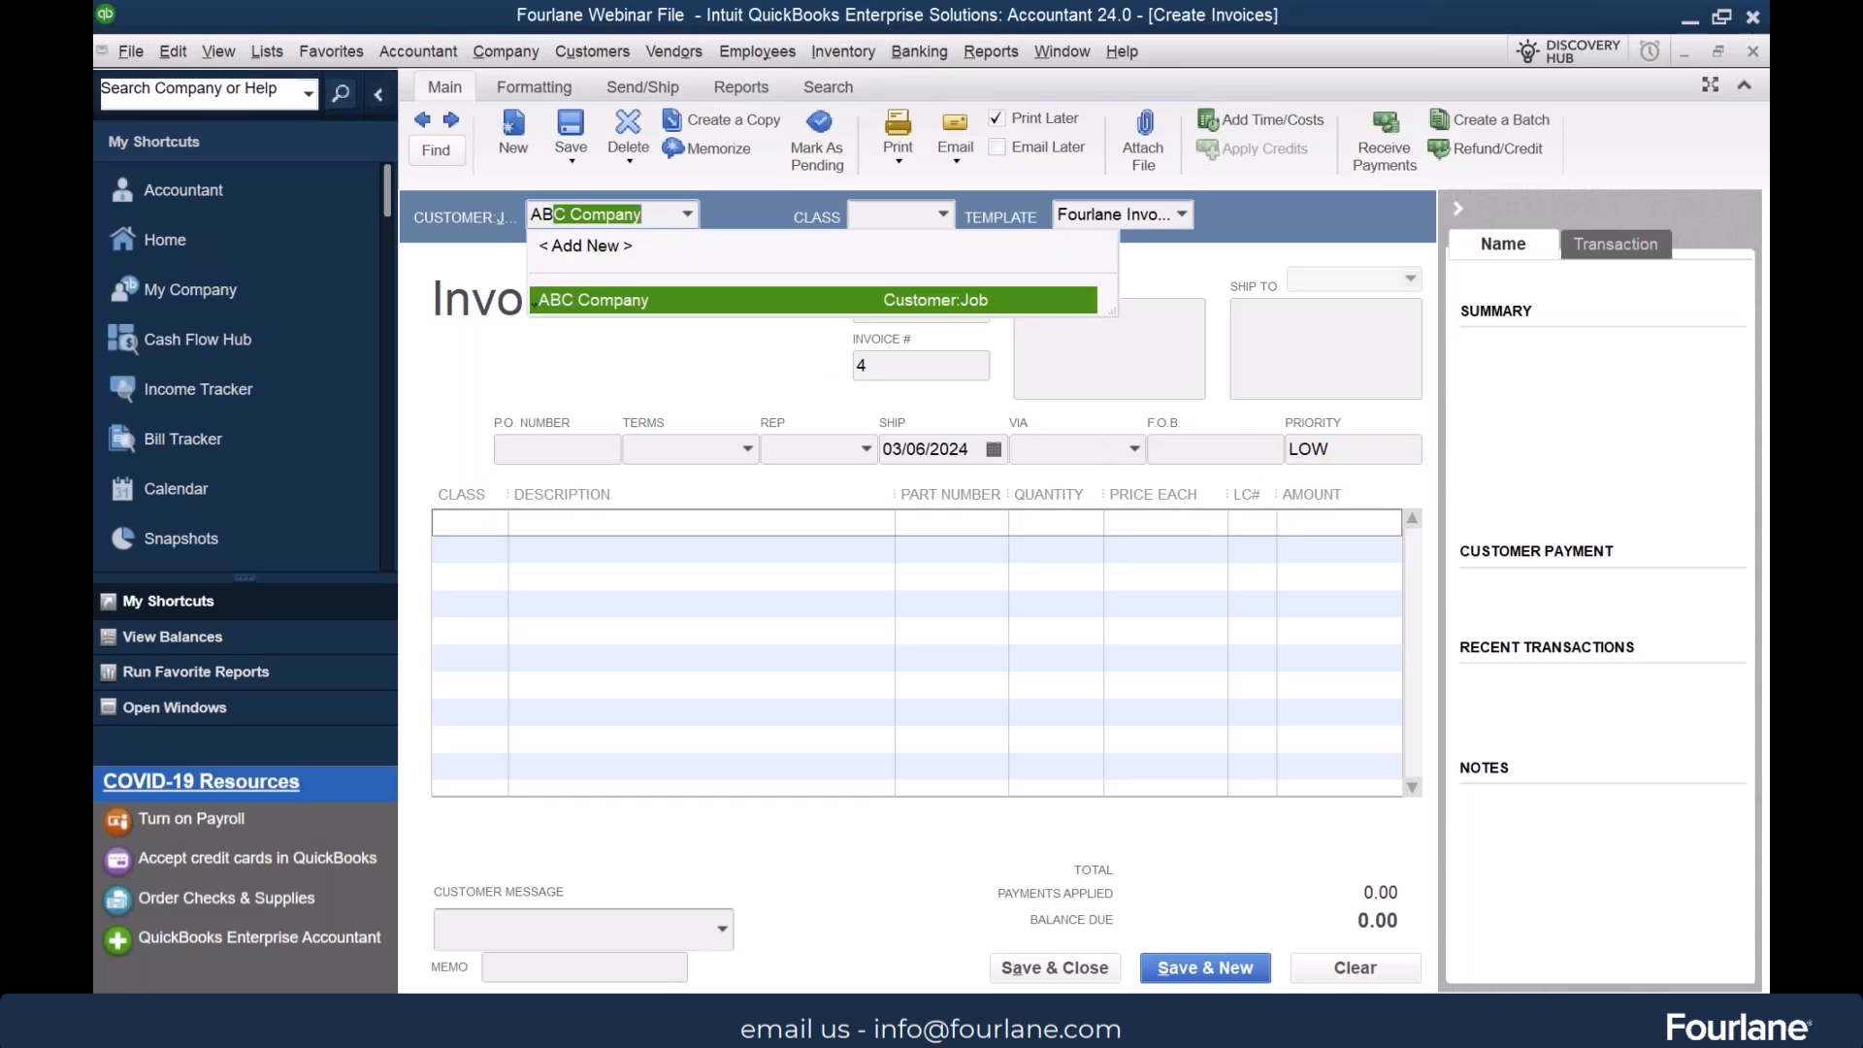
{"action": "key", "text": "Tab"}
Fill the first invoice line with the Commerical class and the Widget part number, accepting the negative quantities notice
{"action": "left_click", "coordinate": [476, 524]}
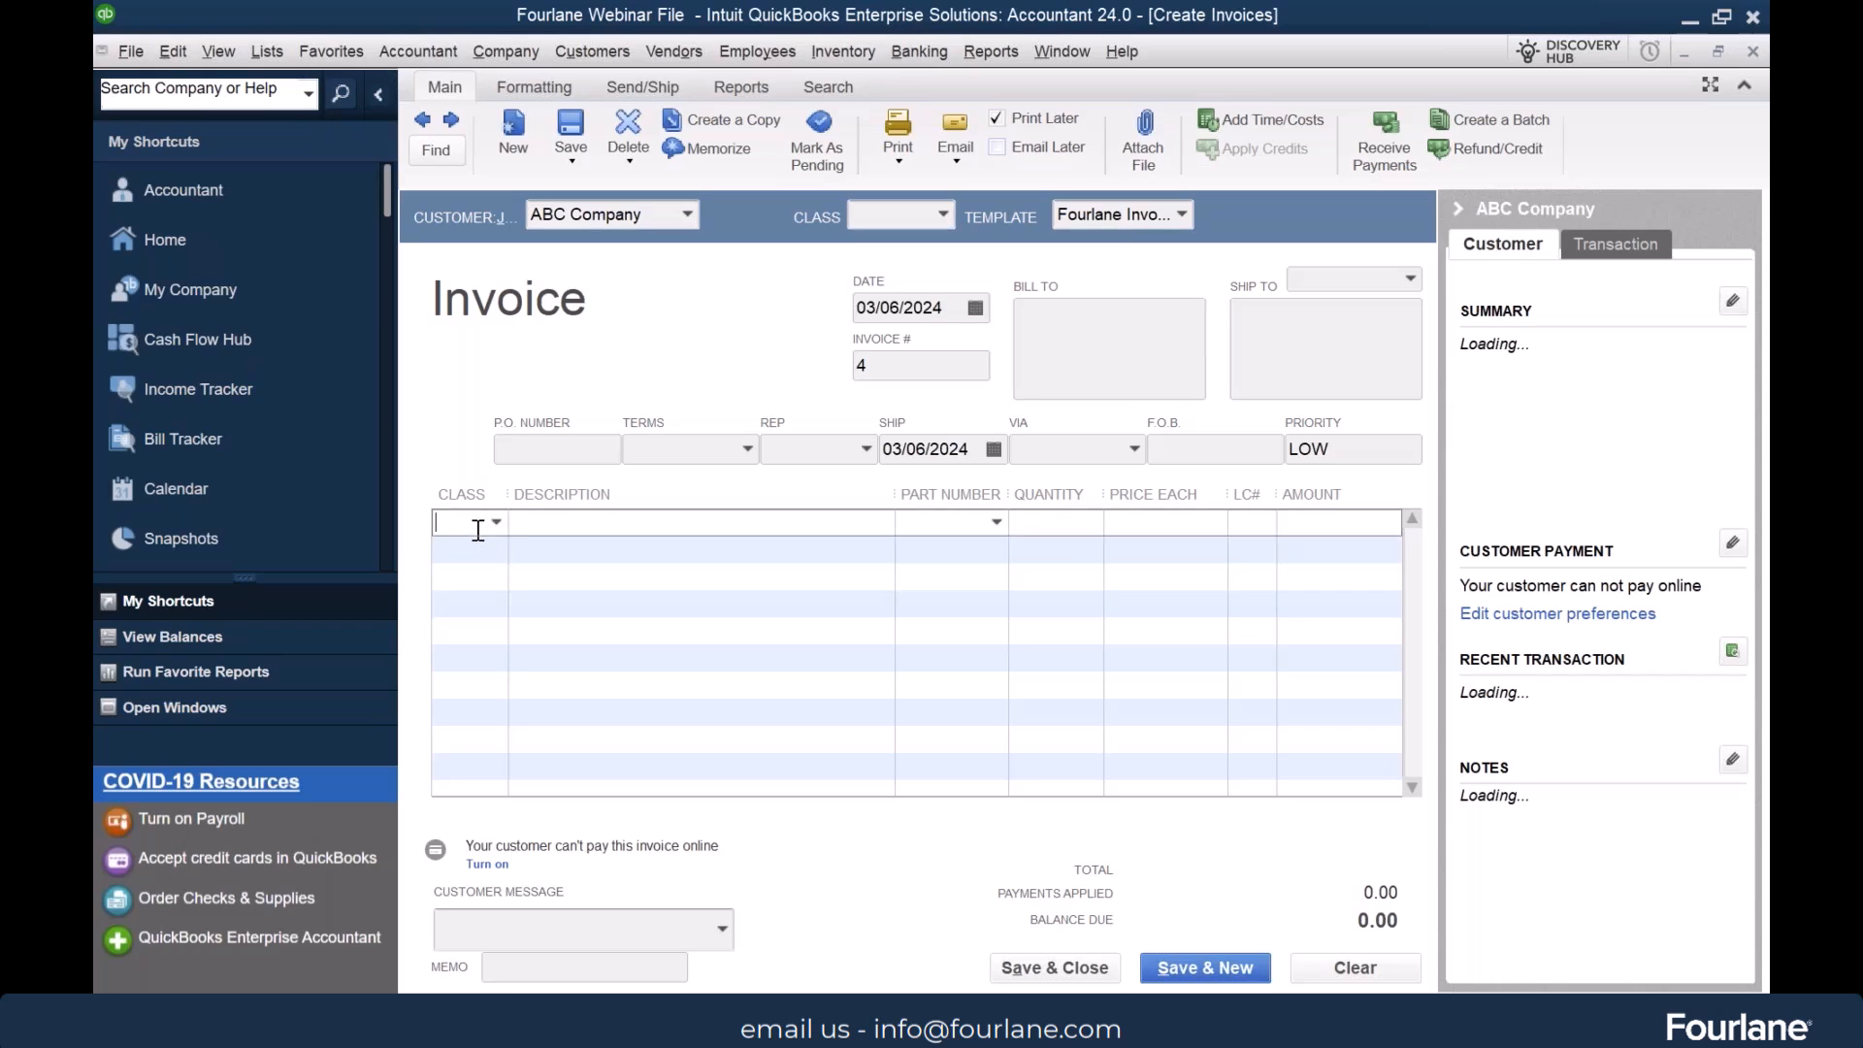
{"action": "left_click", "coordinate": [496, 522]}
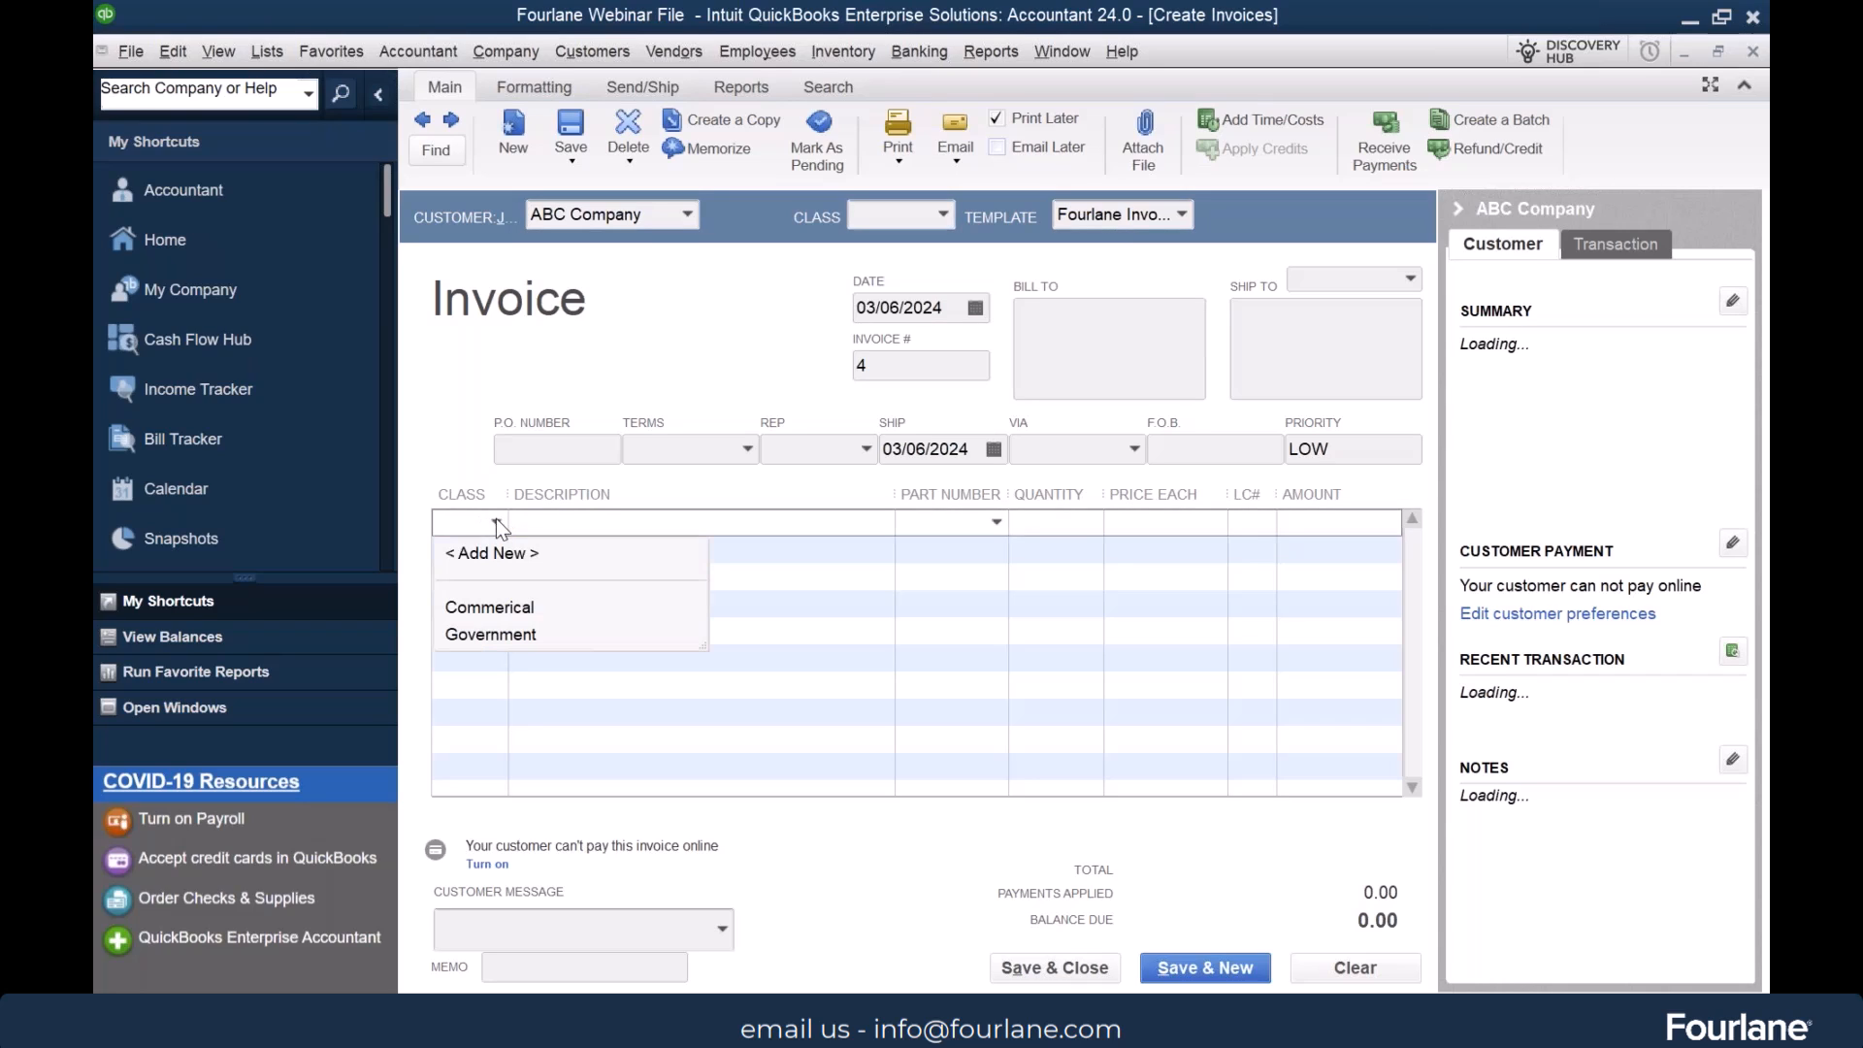
{"action": "left_click", "coordinate": [529, 610]}
{"action": "left_click", "coordinate": [948, 521]}
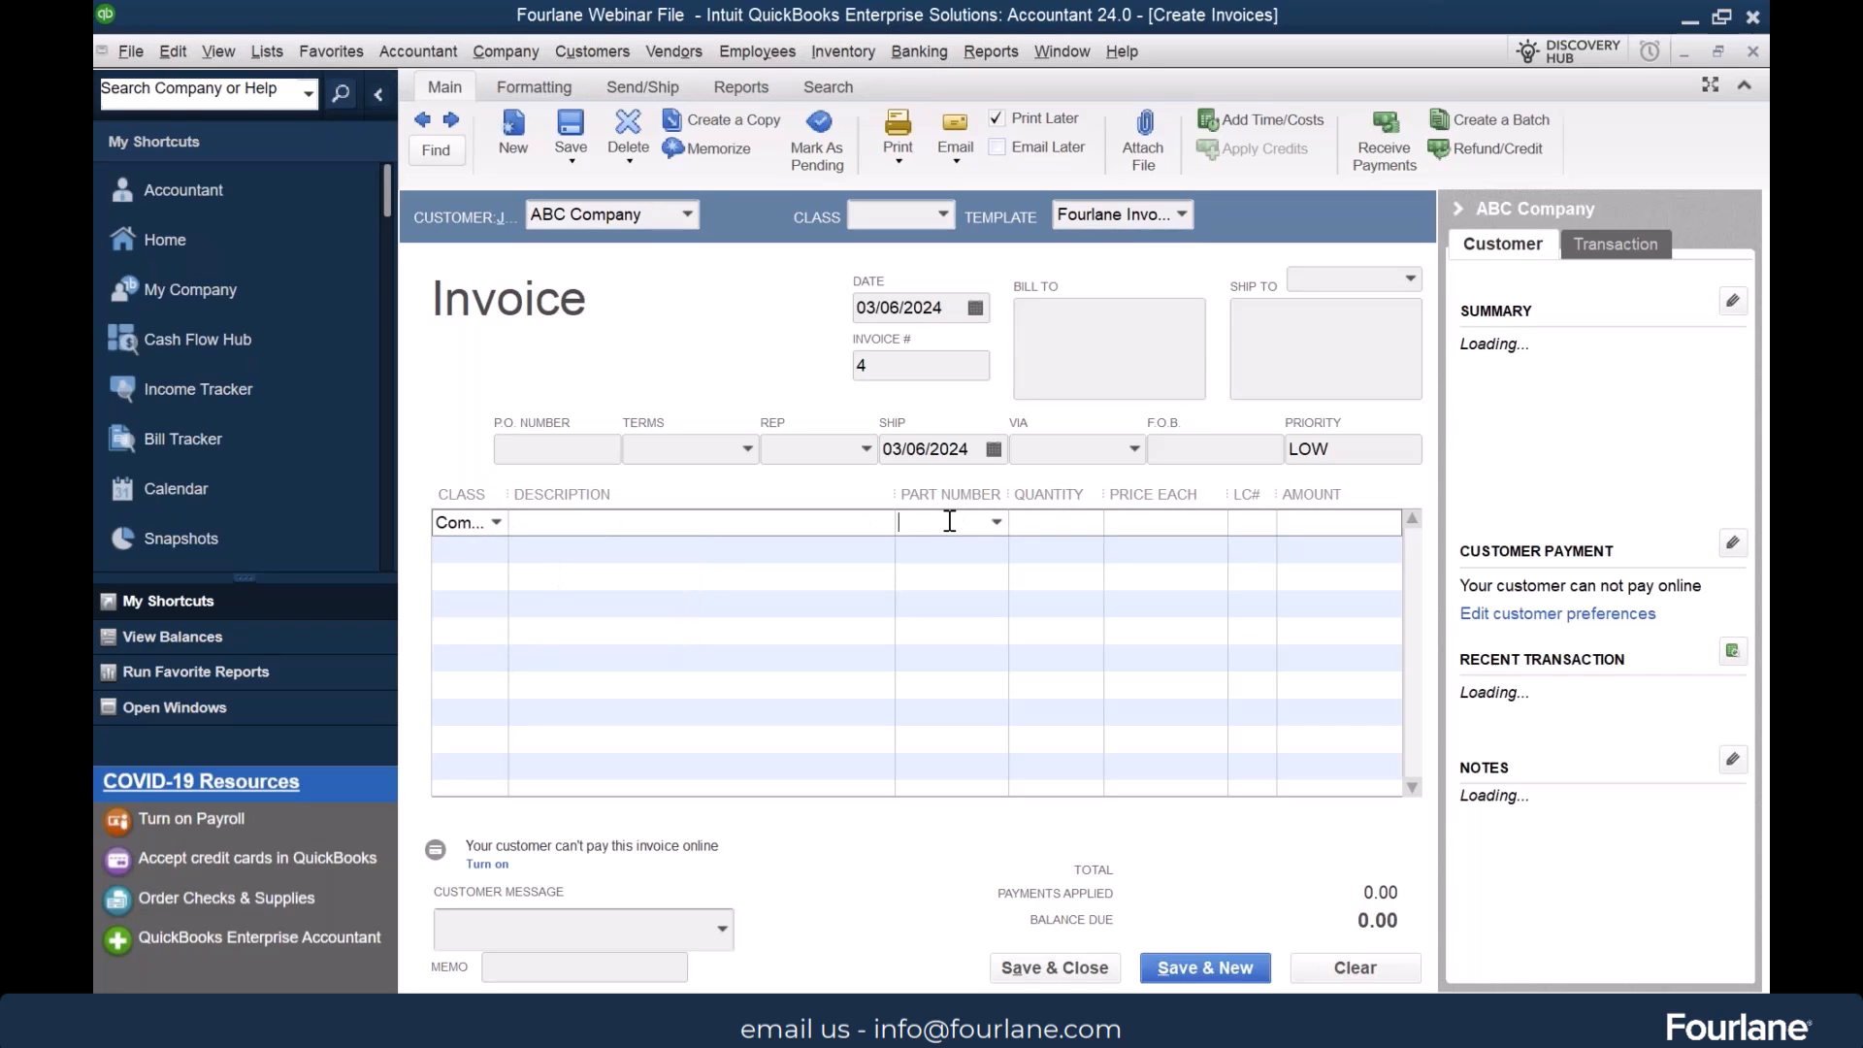
{"action": "left_click", "coordinate": [995, 523]}
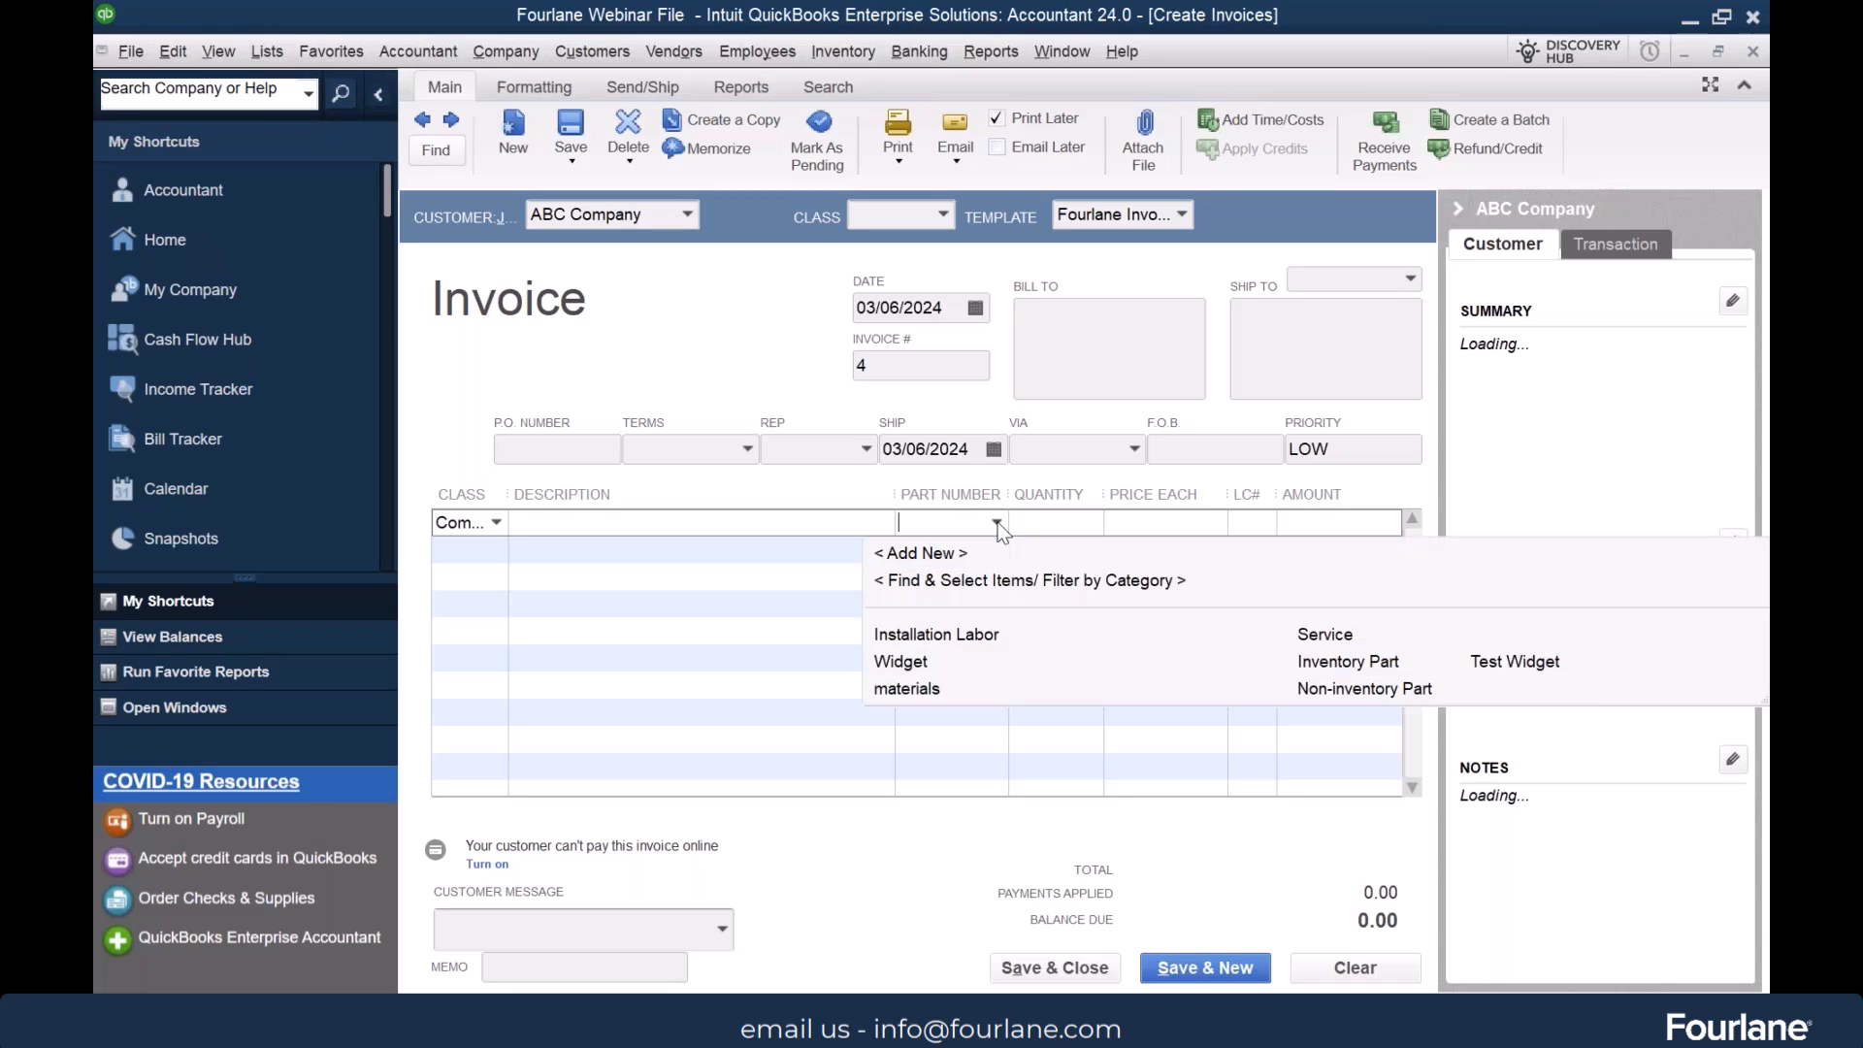
{"action": "left_click", "coordinate": [902, 662]}
{"action": "left_click", "coordinate": [776, 464]}
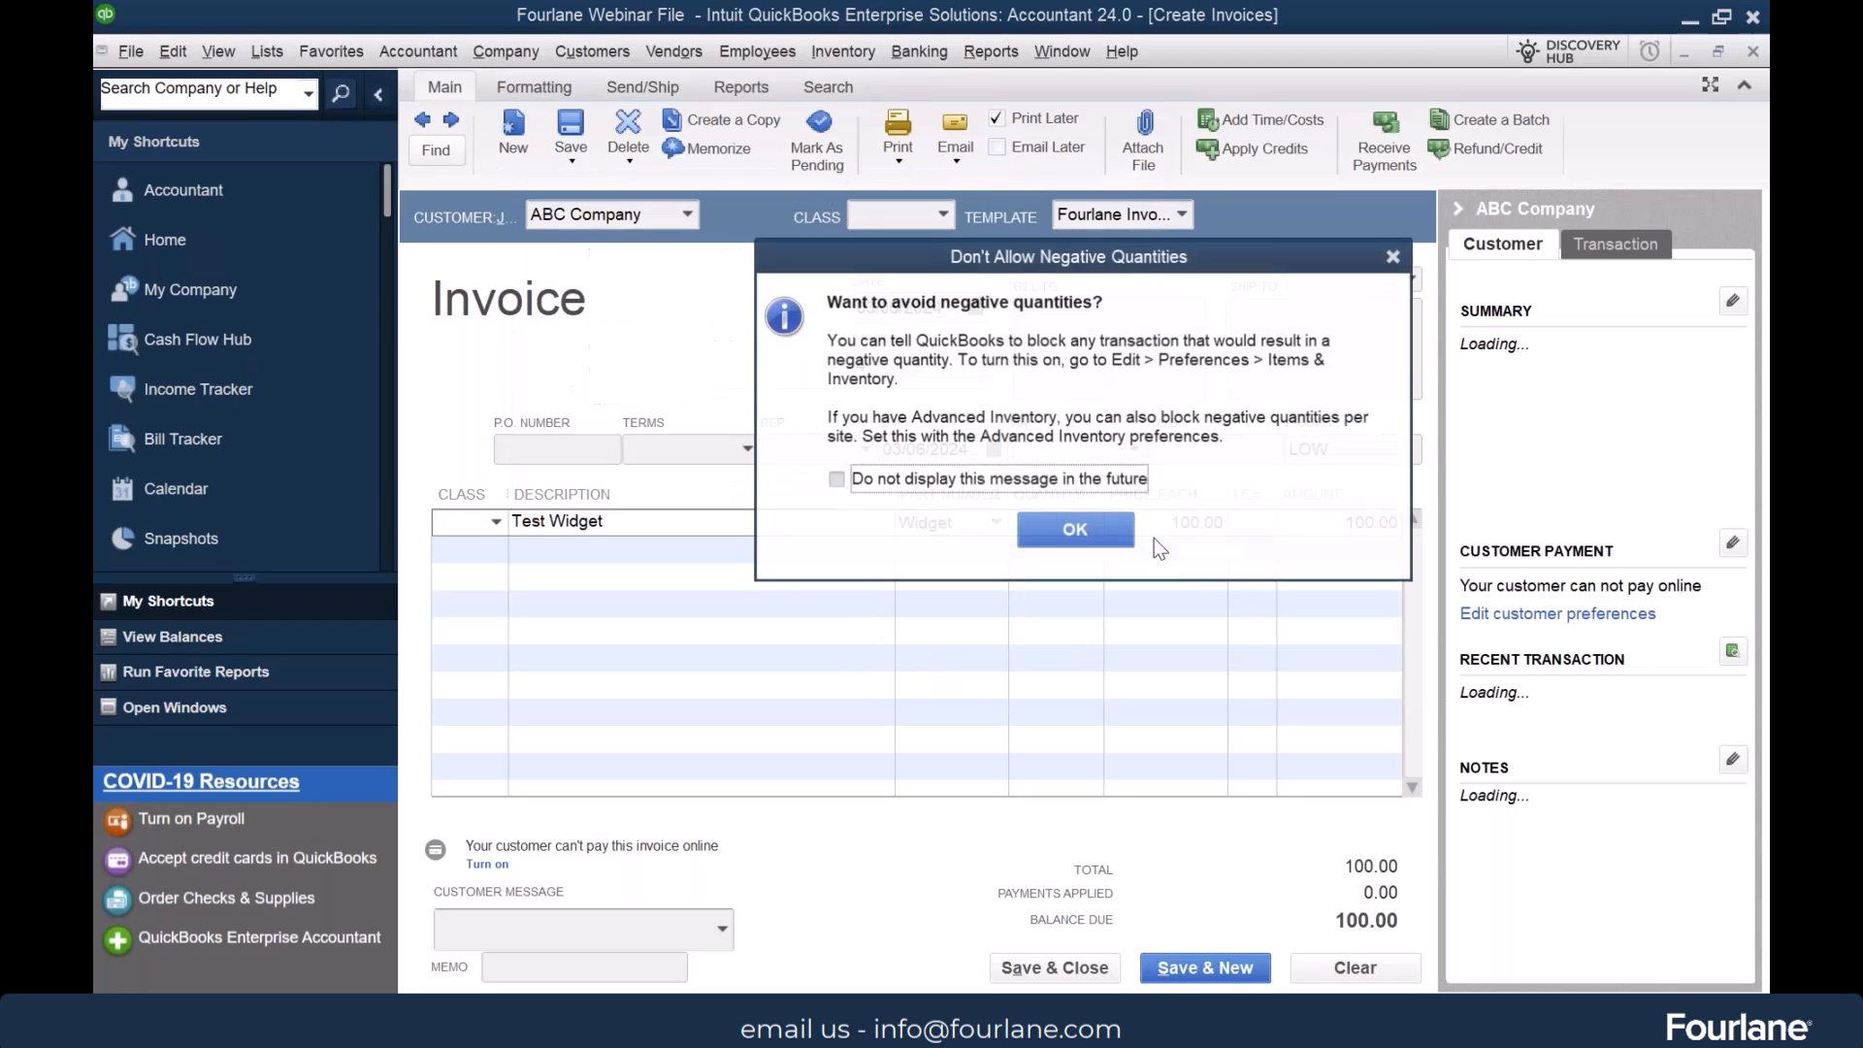
{"action": "left_click", "coordinate": [1074, 531]}
{"action": "left_click", "coordinate": [1073, 453]}
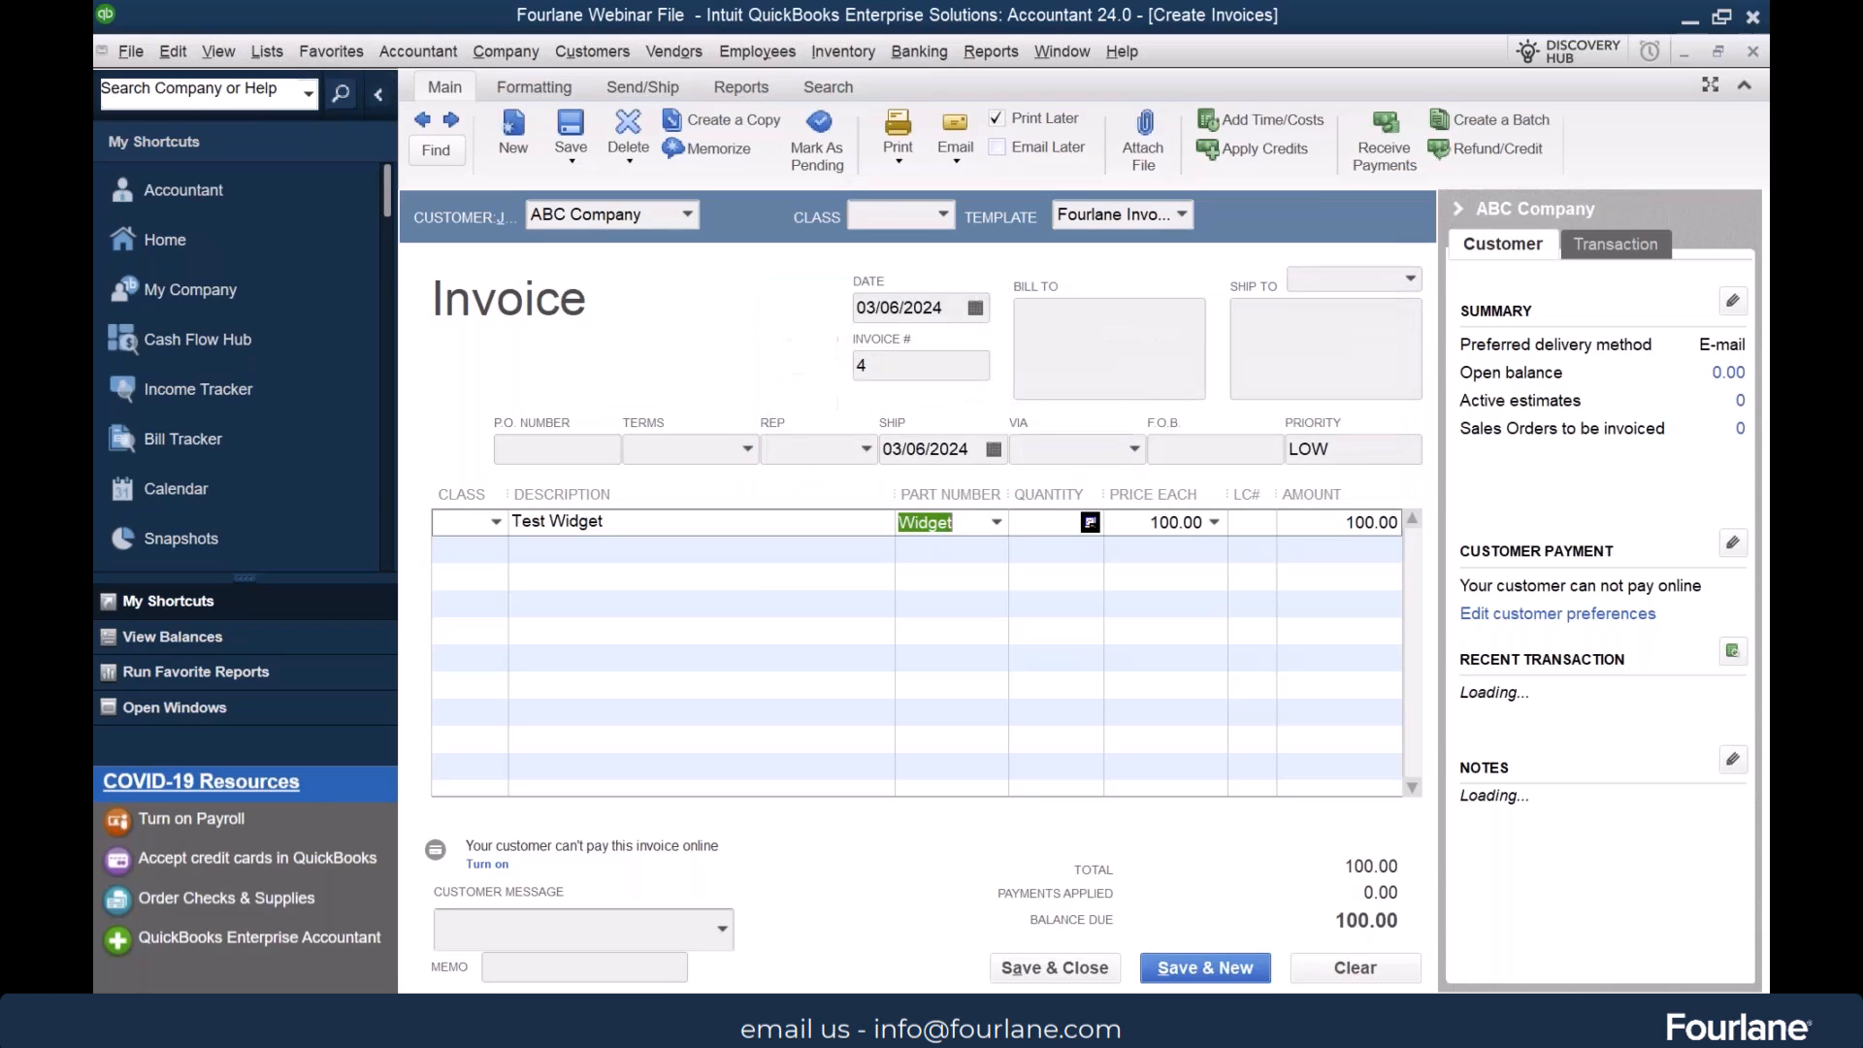
Save the invoice without an assigned class and view its print preview, dismissing the shipping labels notice
{"action": "left_click", "coordinate": [572, 126]}
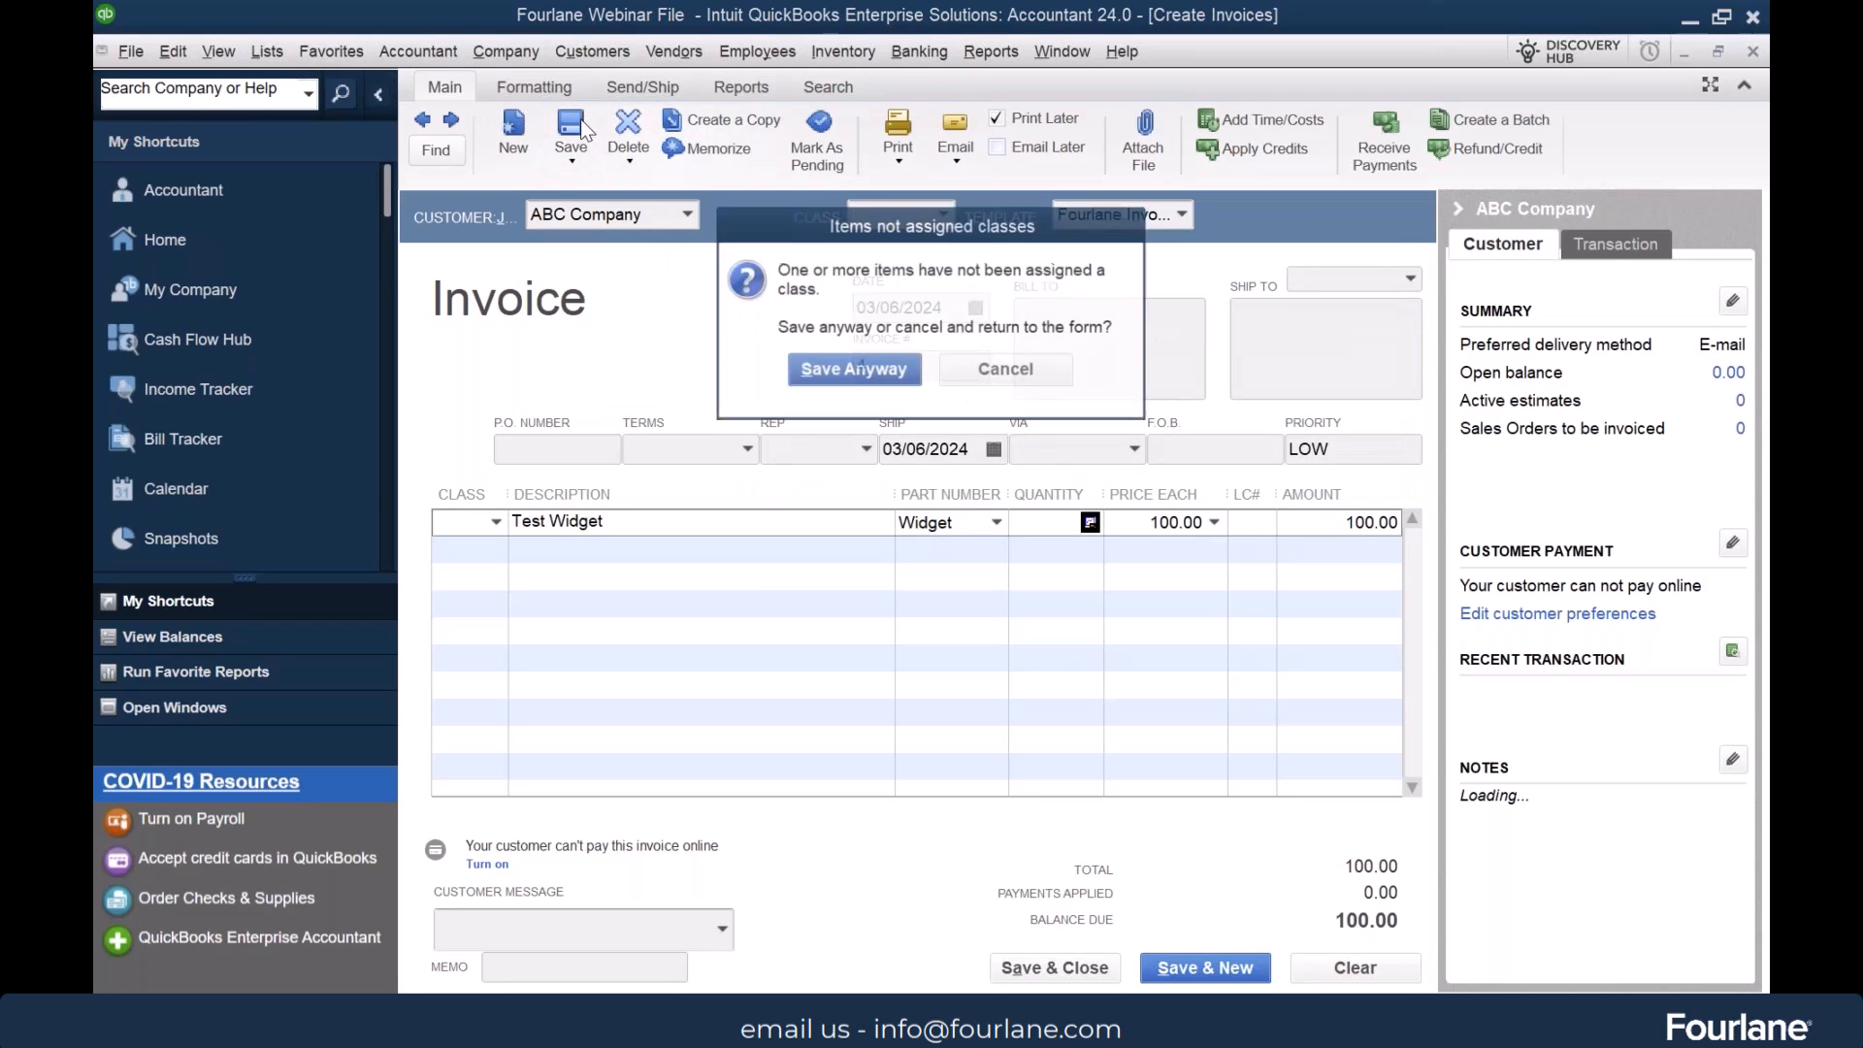
{"action": "left_click", "coordinate": [850, 374]}
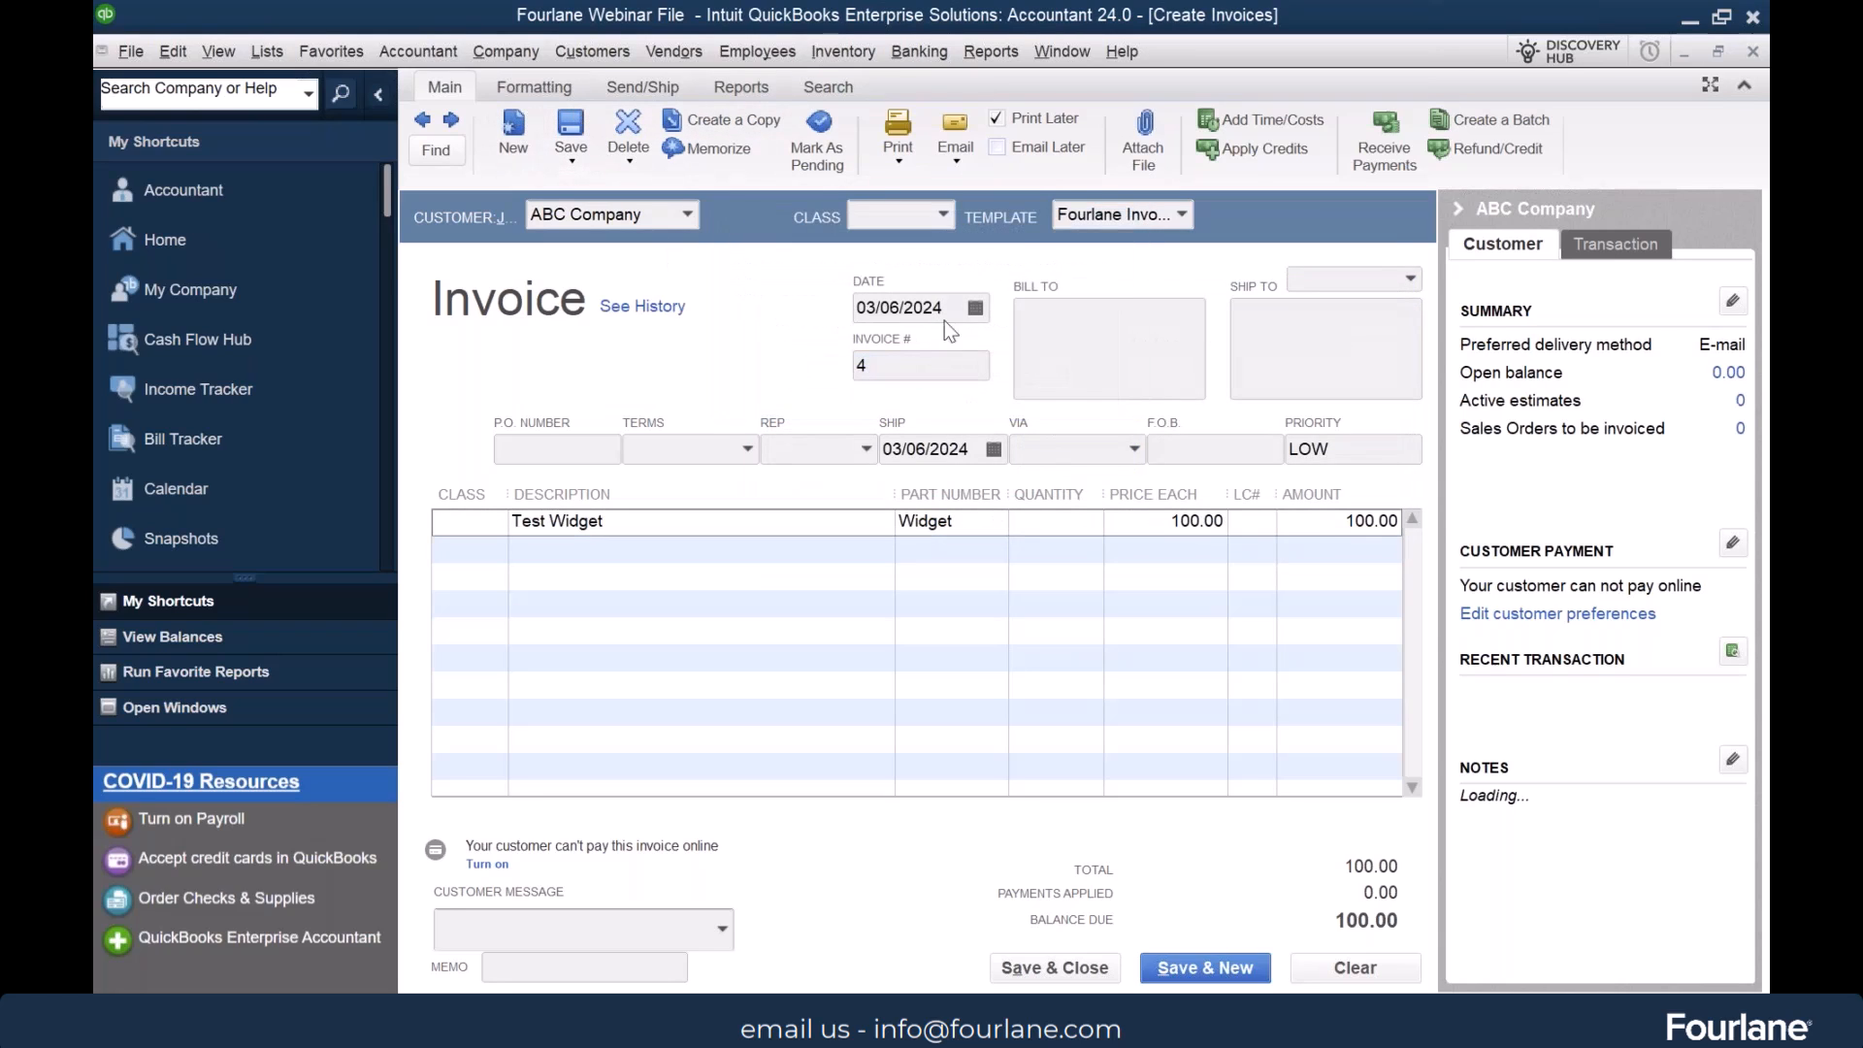
{"action": "left_click", "coordinate": [900, 155]}
{"action": "left_click", "coordinate": [849, 292]}
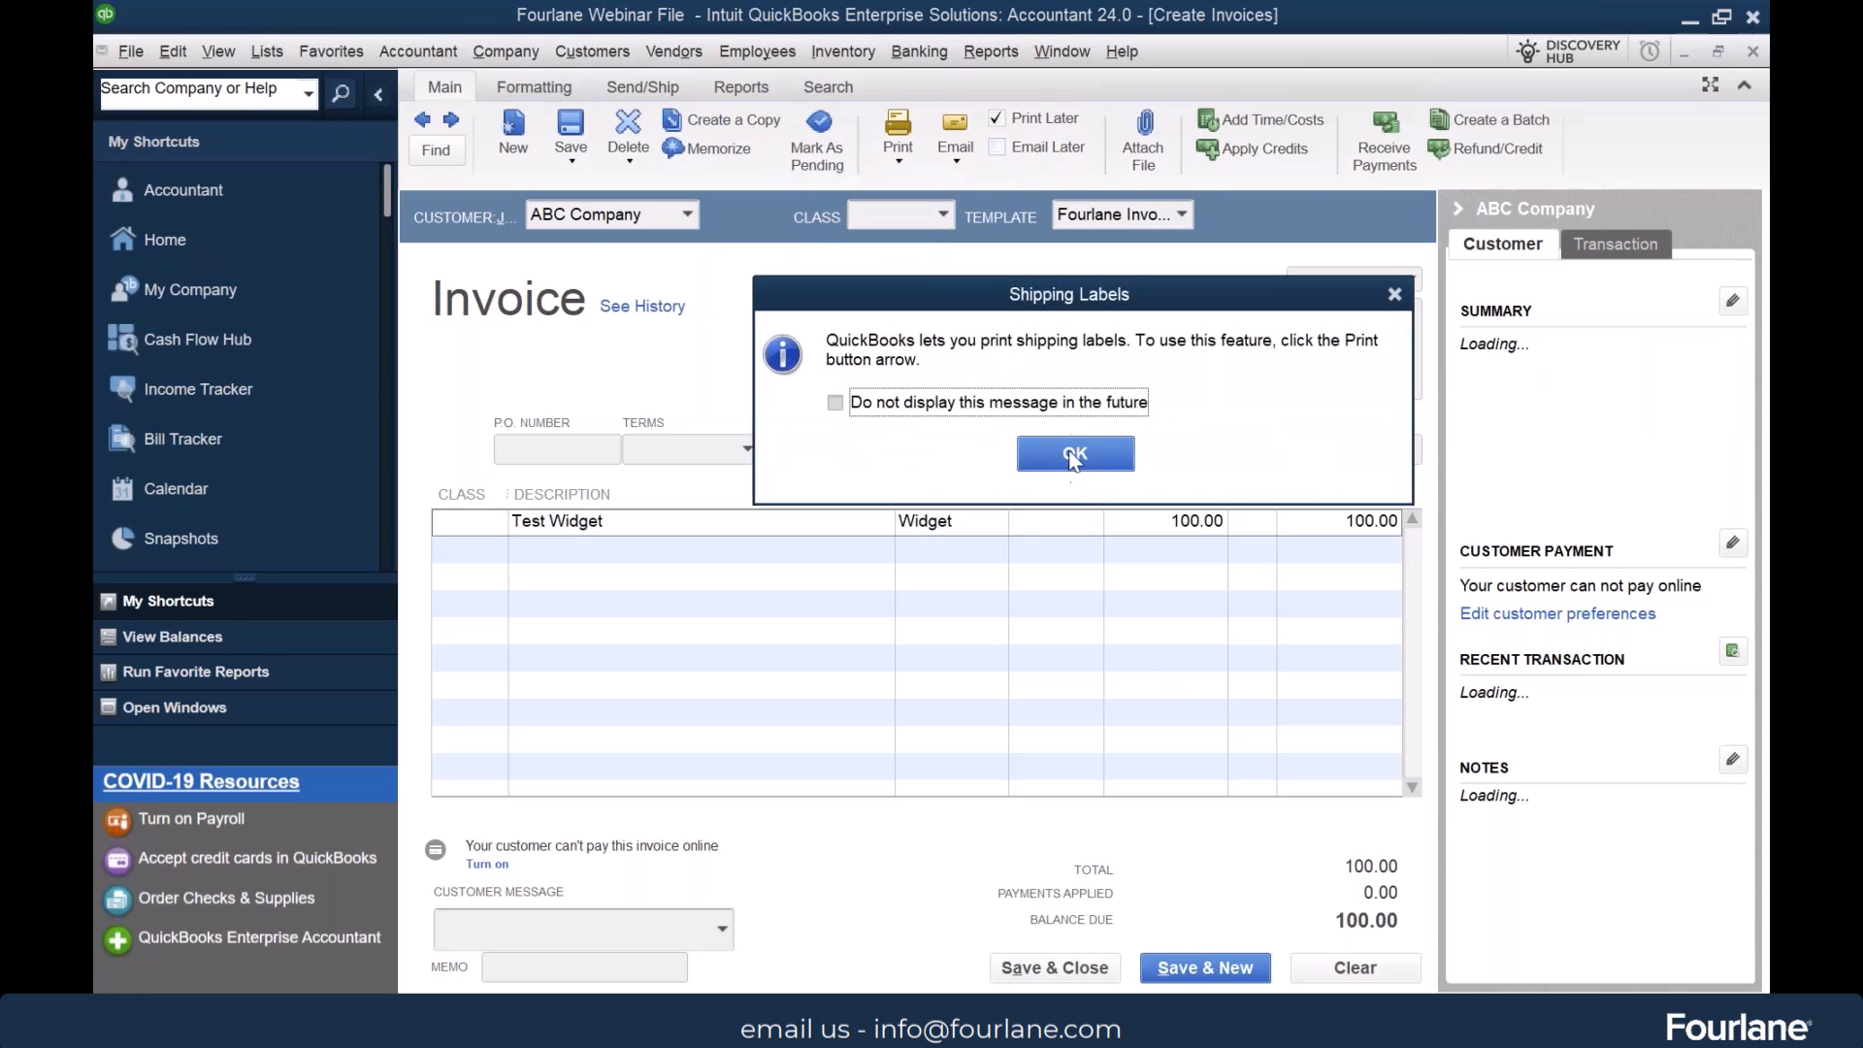
{"action": "left_click", "coordinate": [1070, 444]}
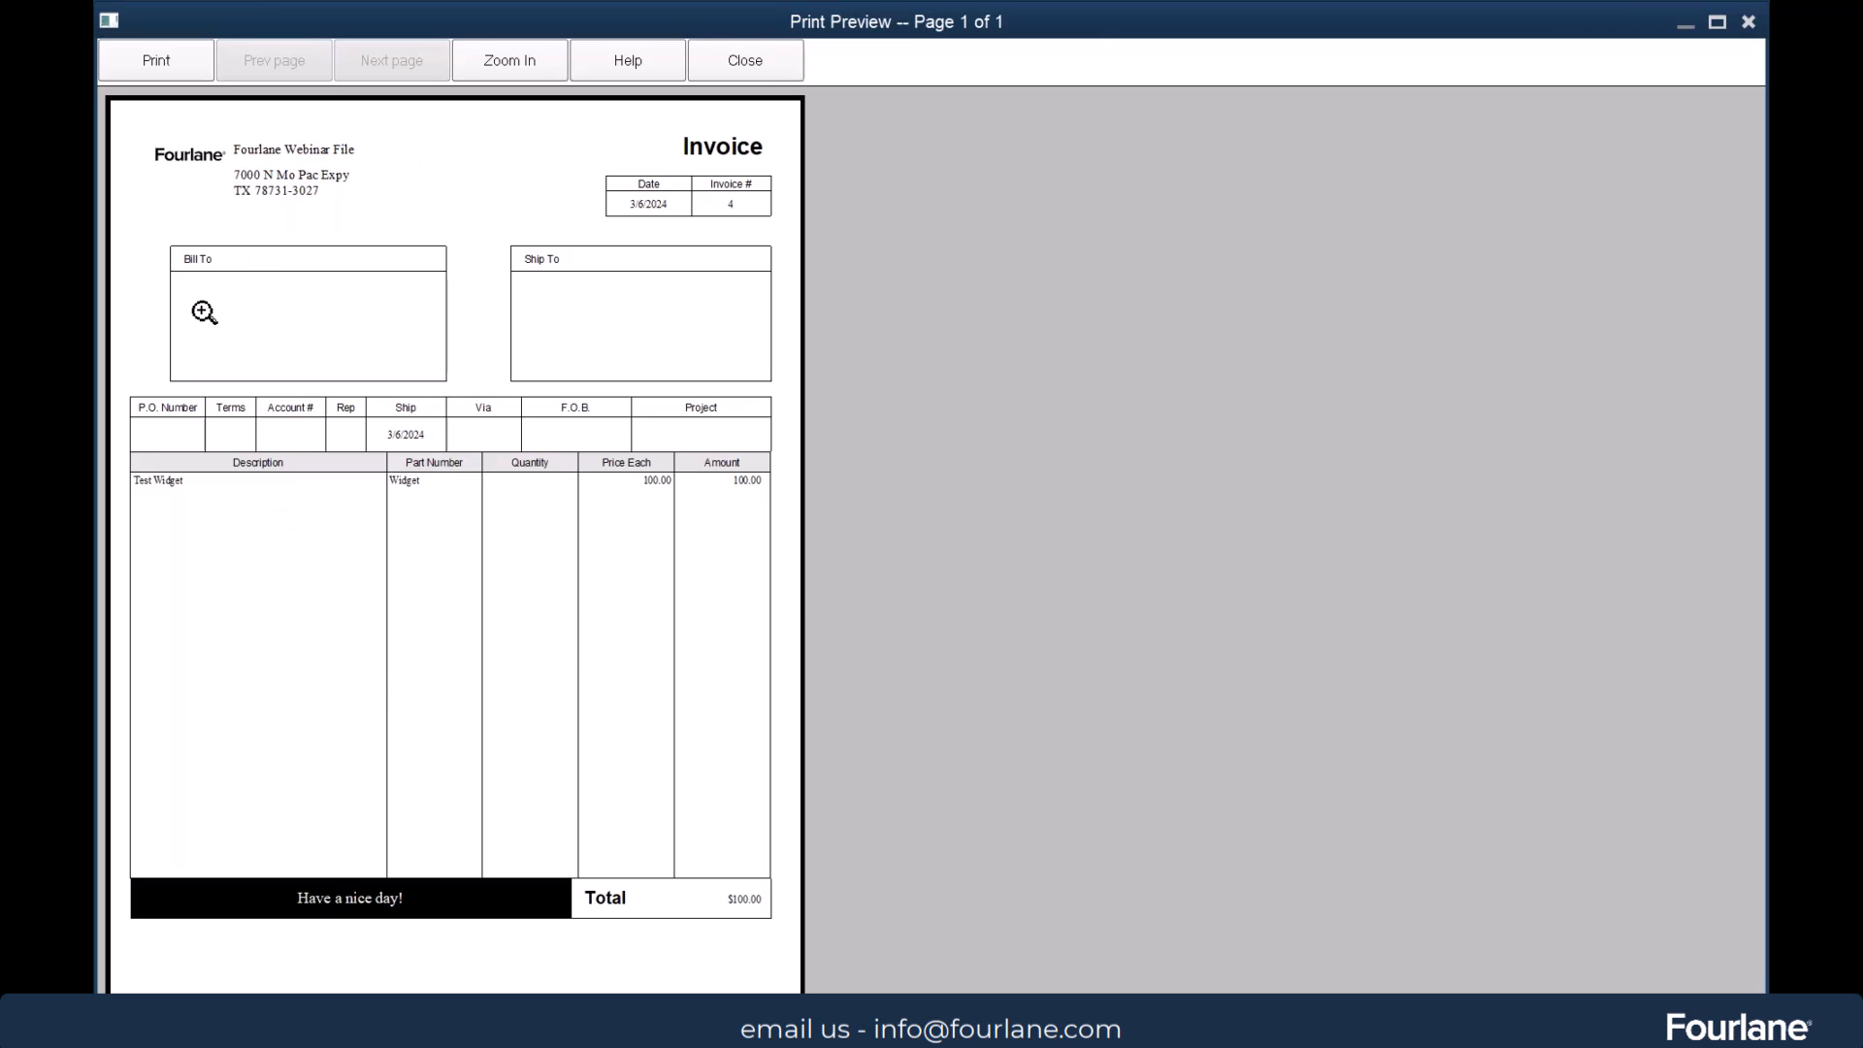
{"action": "left_click", "coordinate": [743, 60]}
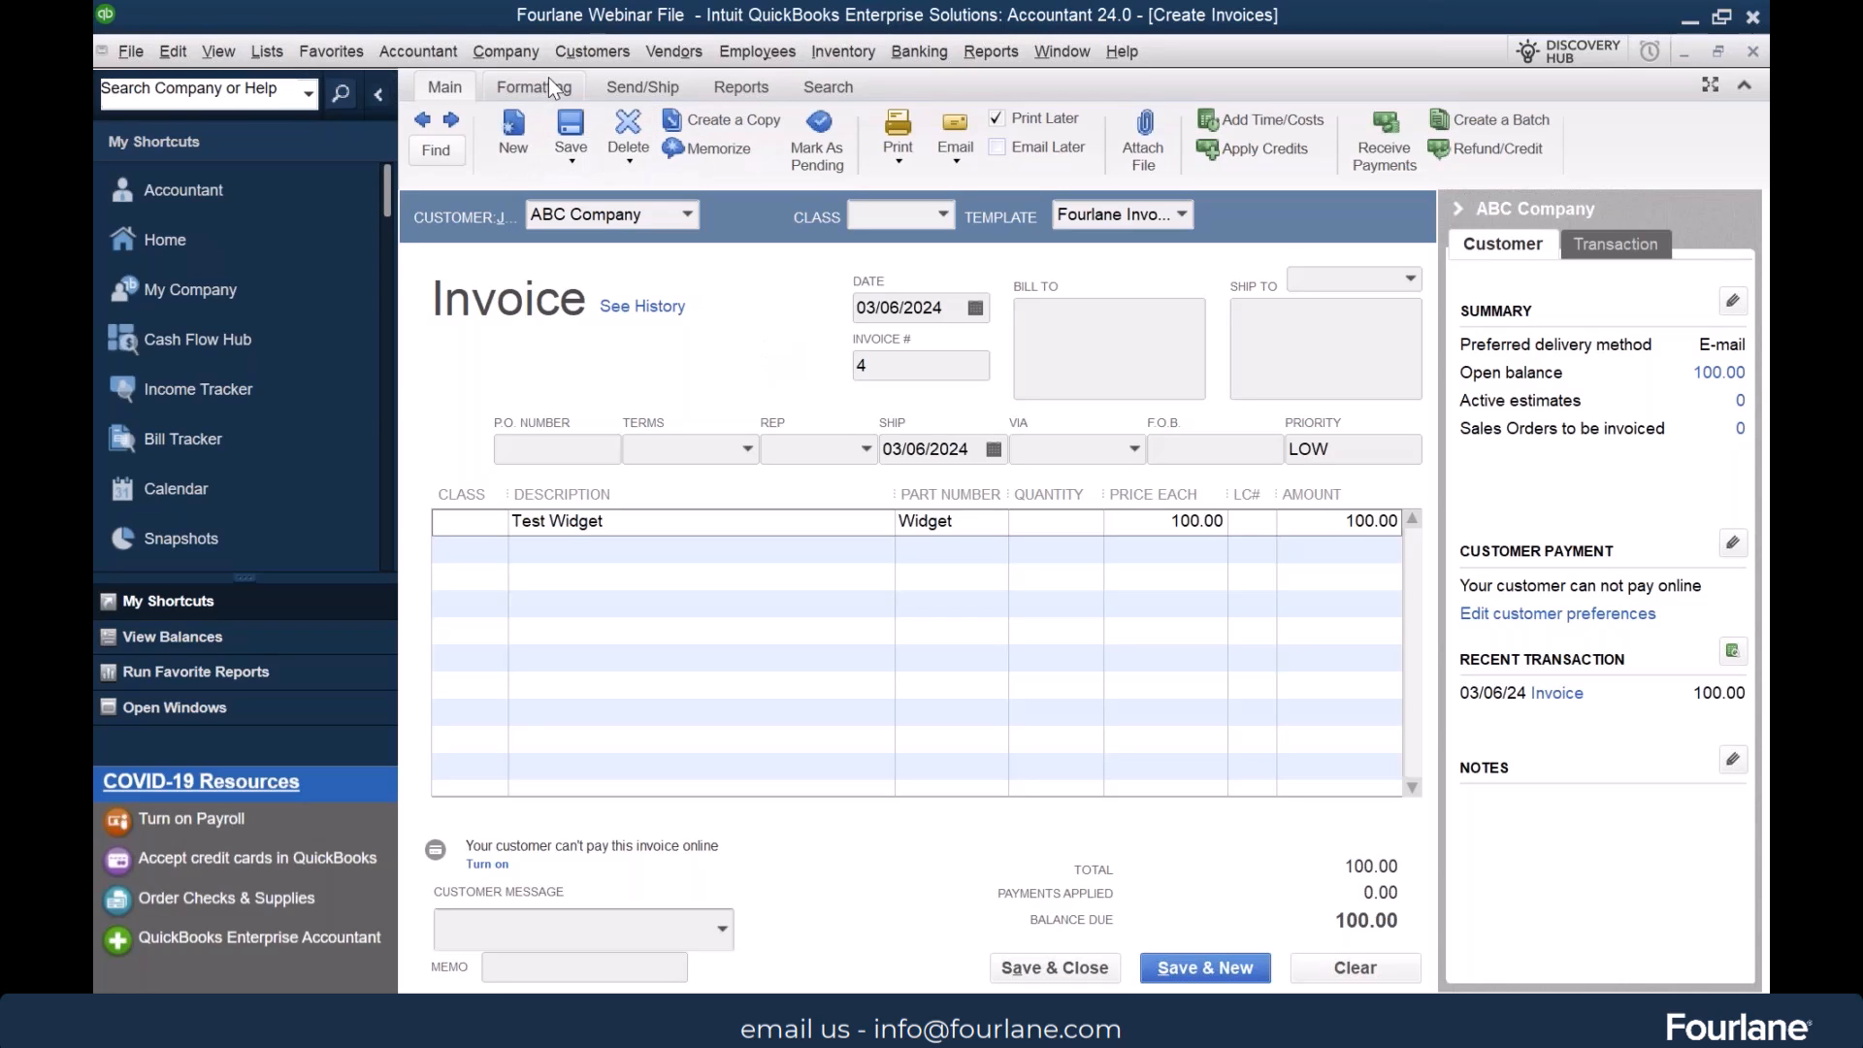
Return to the home page and view the company preferences for Send Forms
{"action": "left_click", "coordinate": [184, 247]}
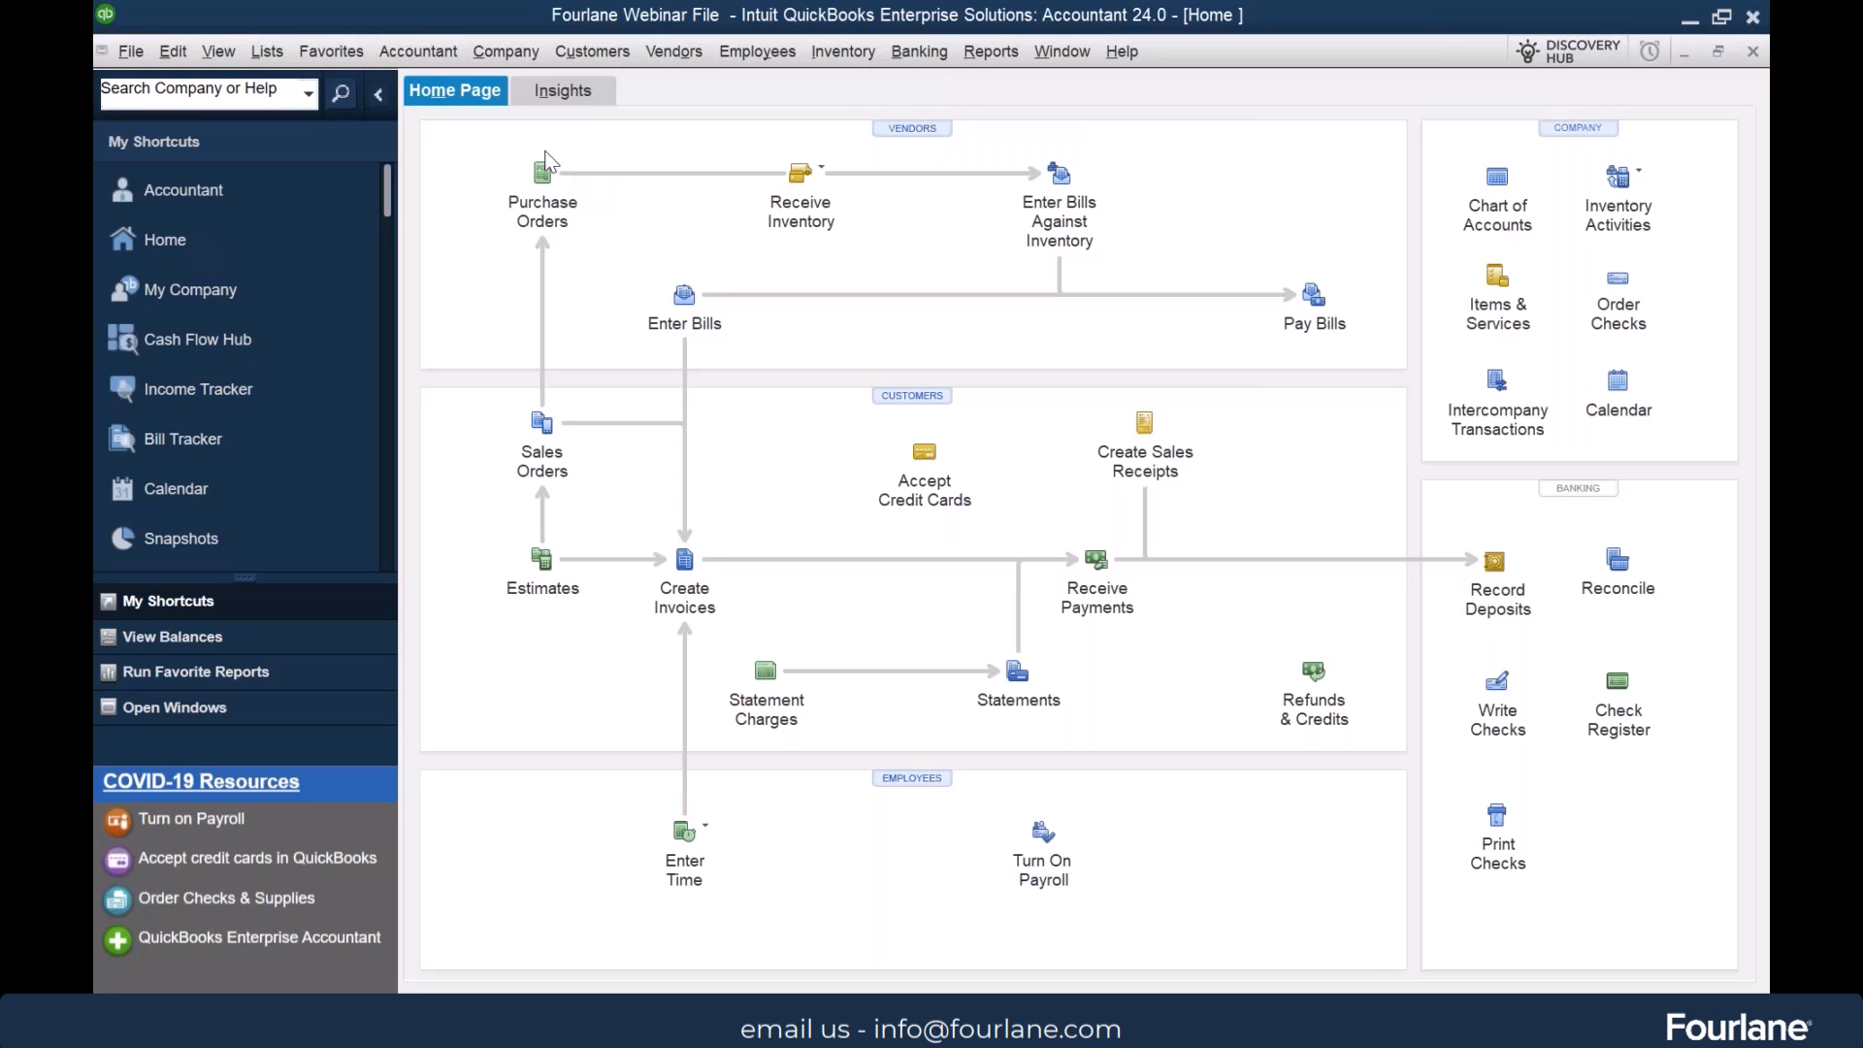
{"action": "left_click", "coordinate": [177, 52]}
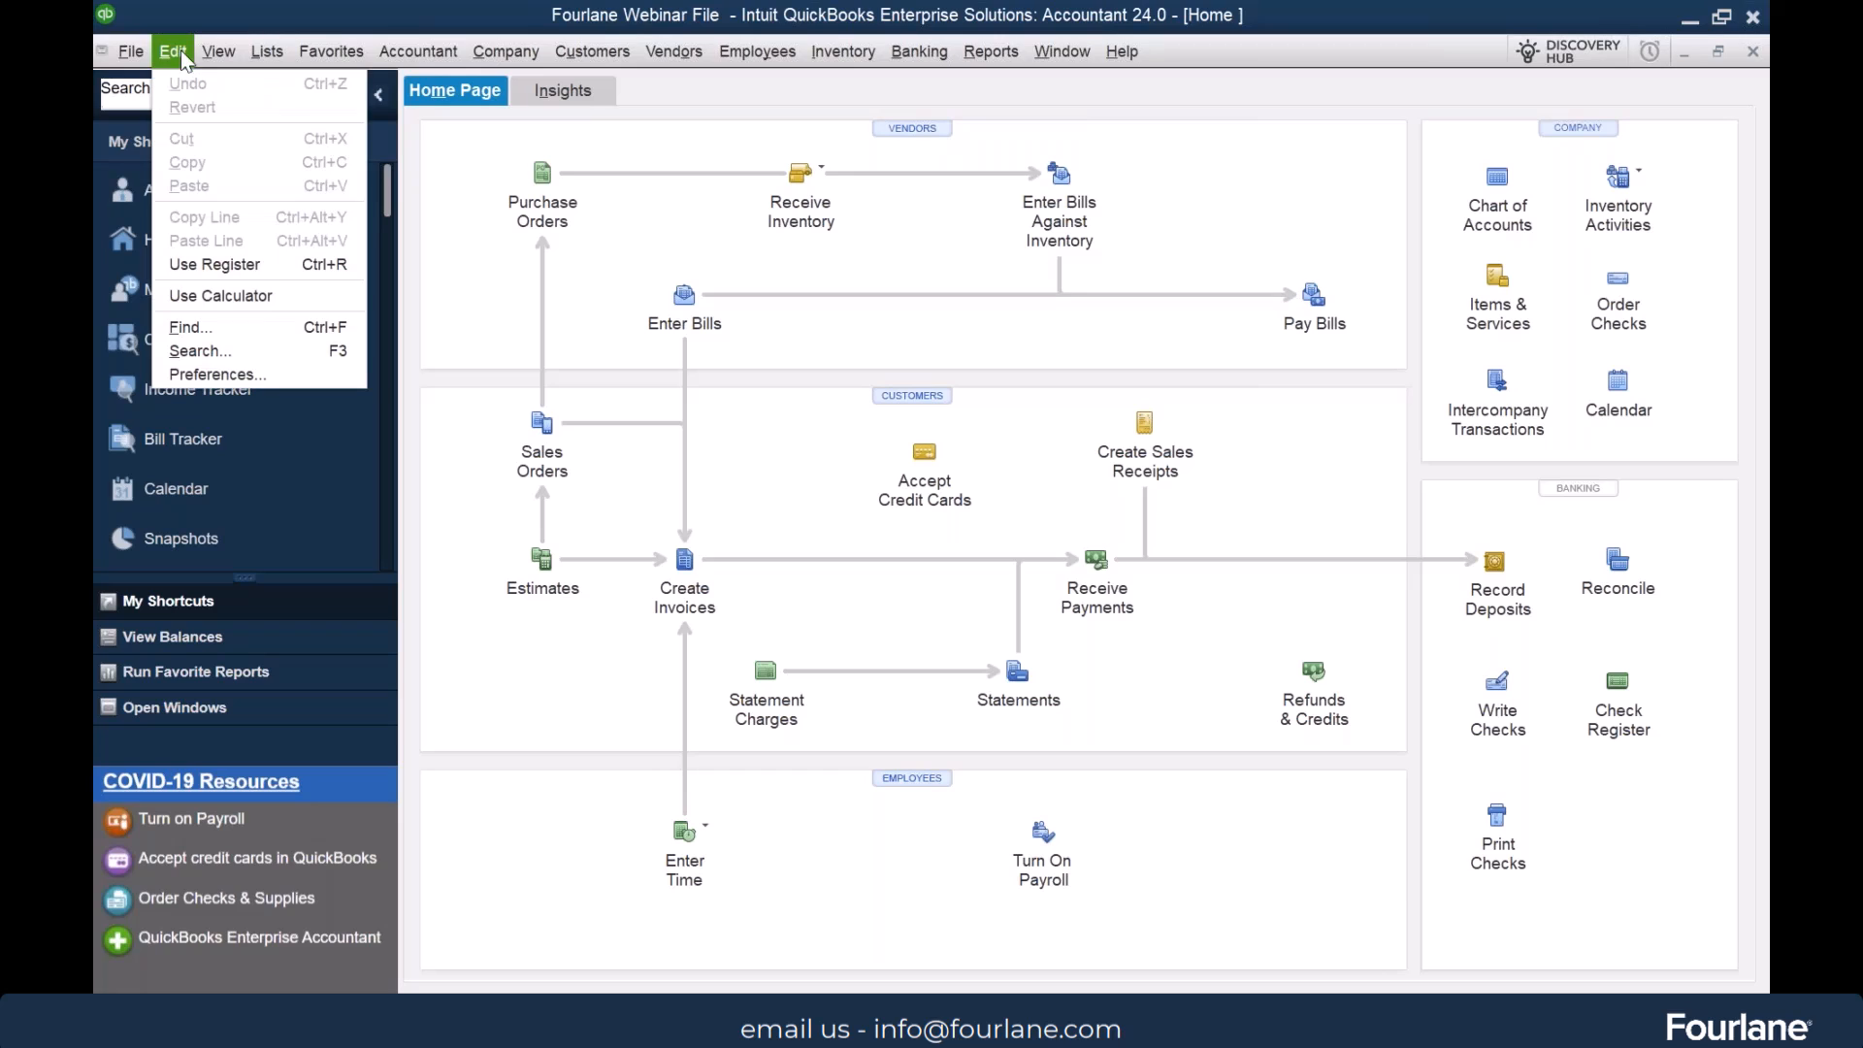
{"action": "left_click", "coordinate": [260, 372]}
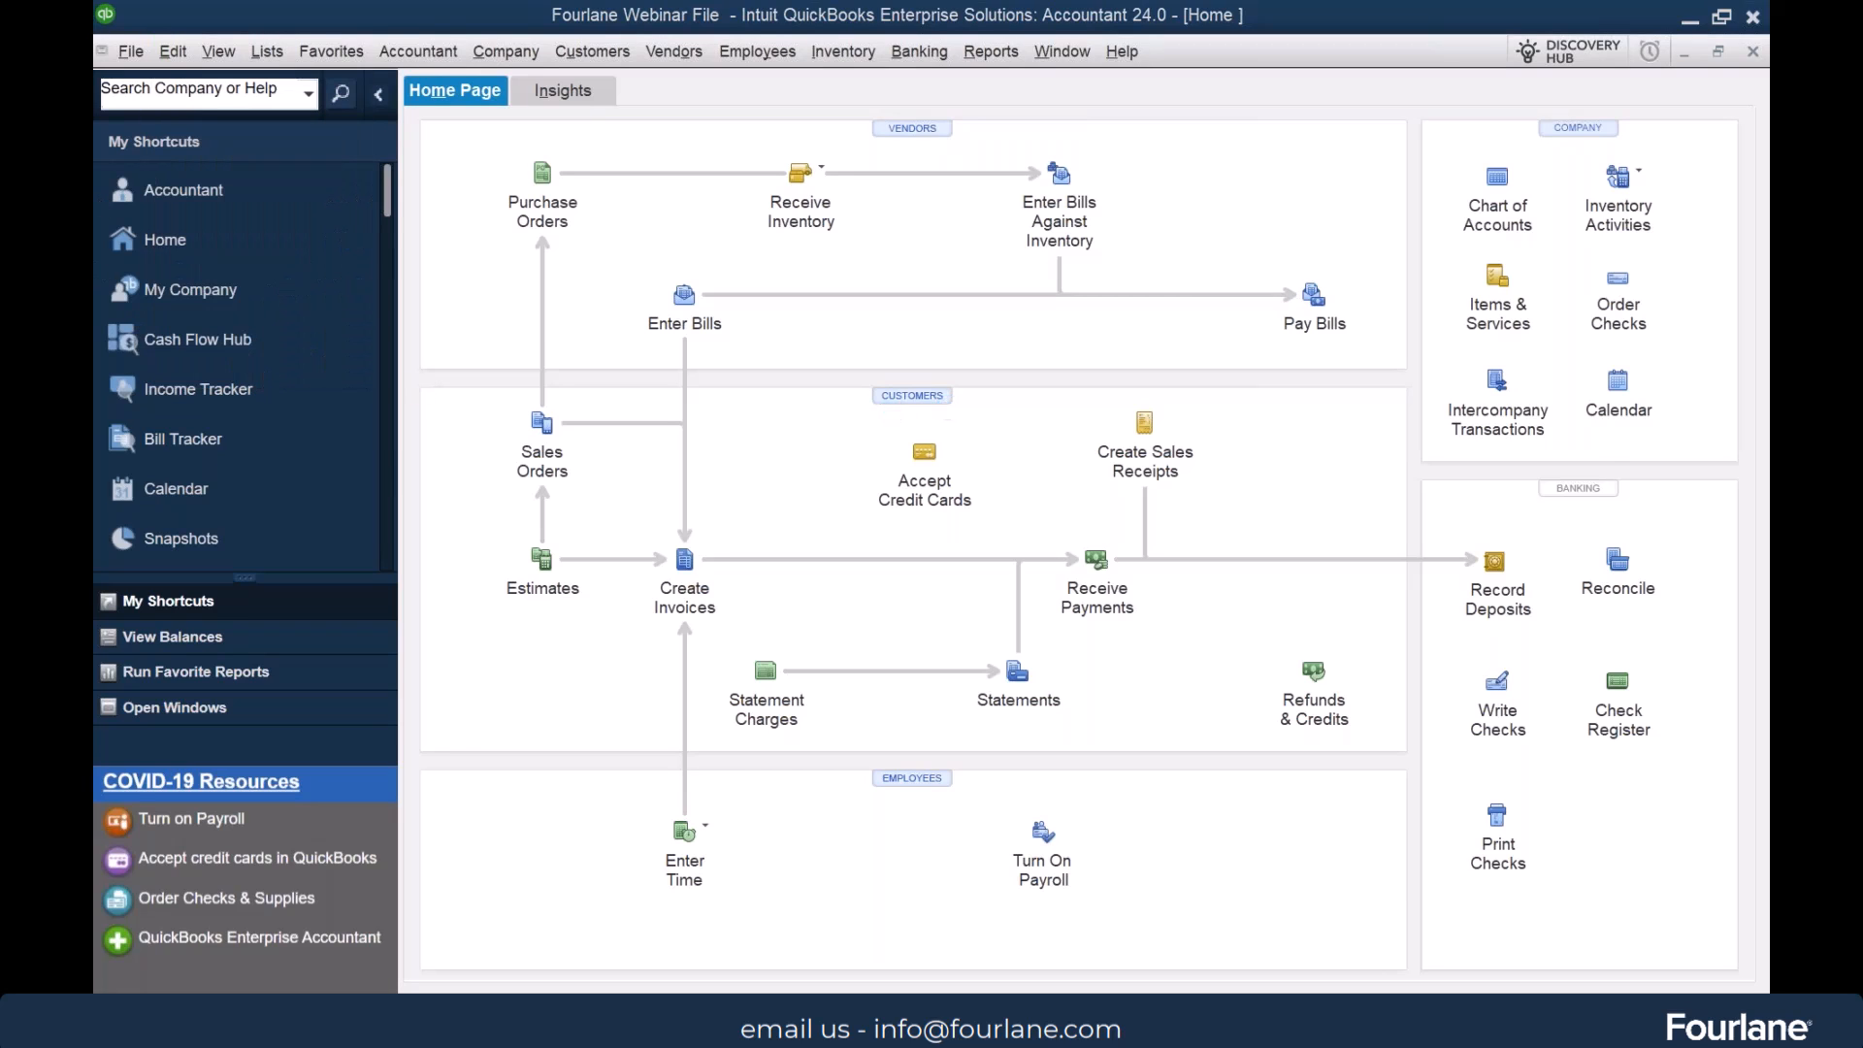
{"action": "left_click_drag", "start_coordinate": [736, 179], "coordinate": [737, 266]}
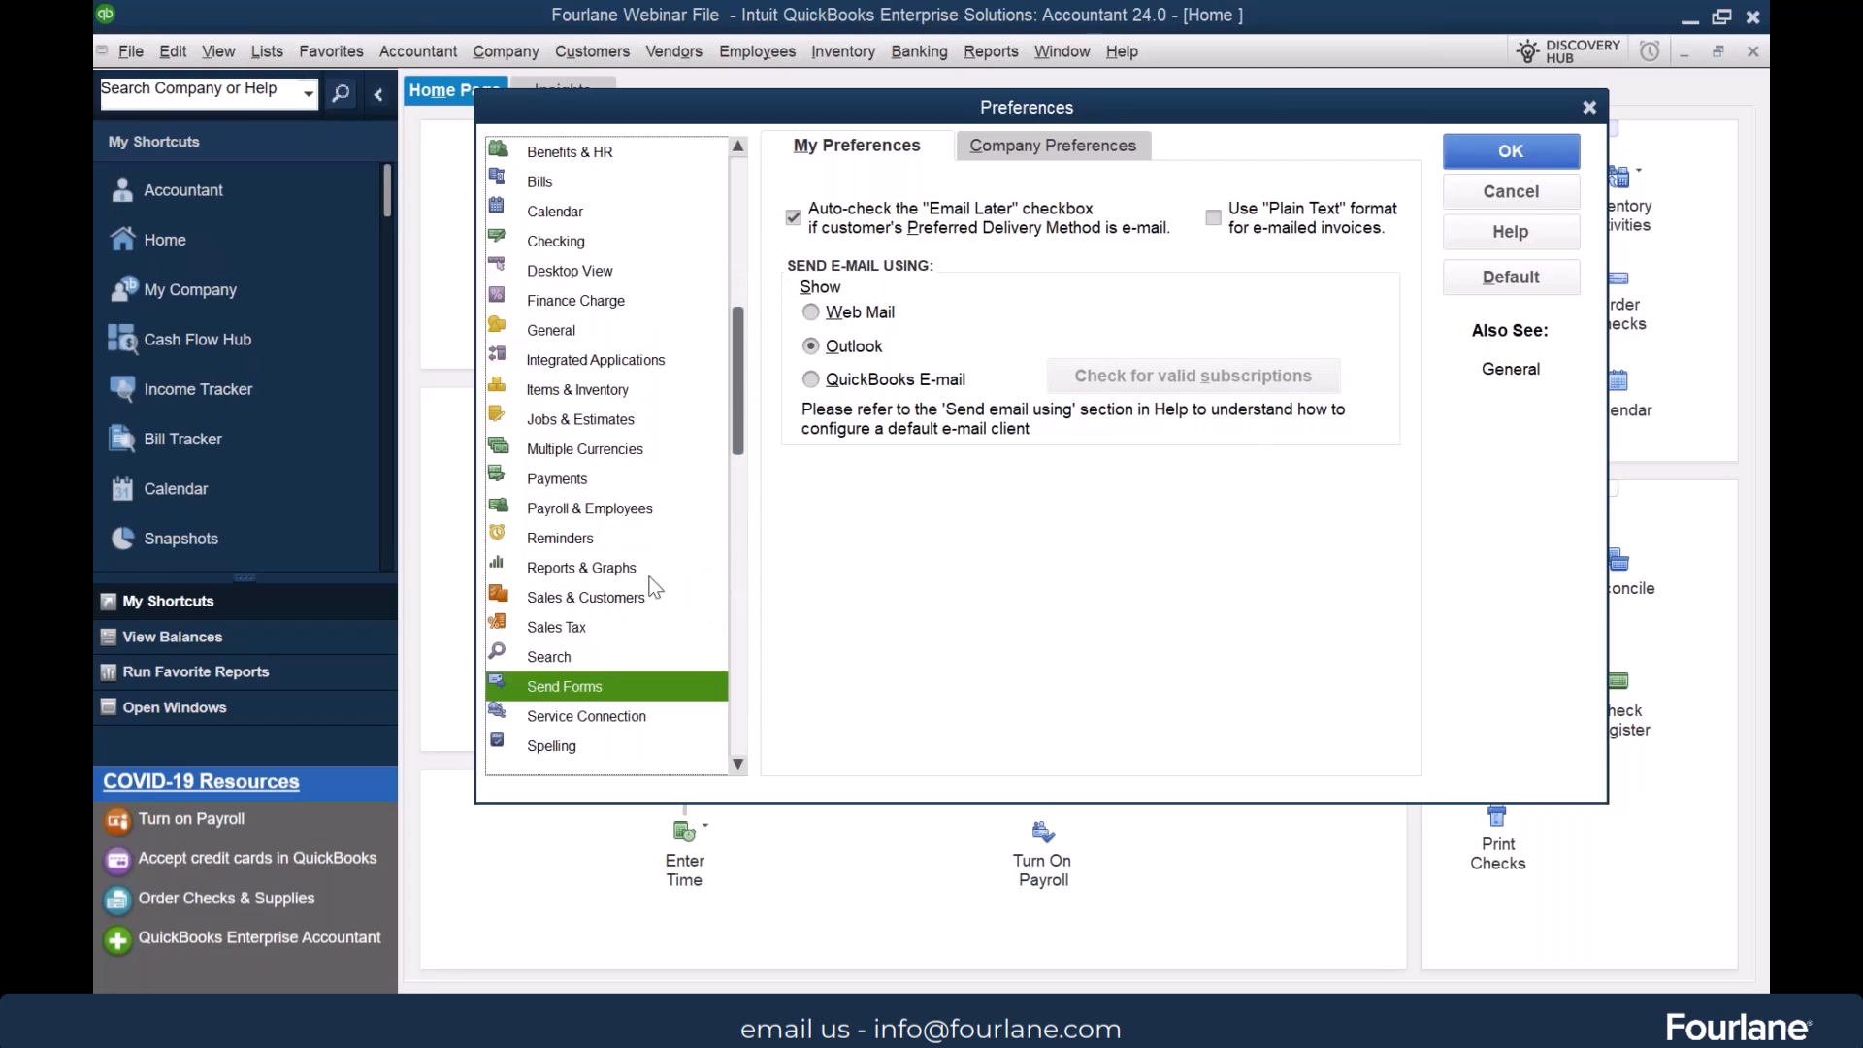
{"action": "left_click", "coordinate": [1012, 152]}
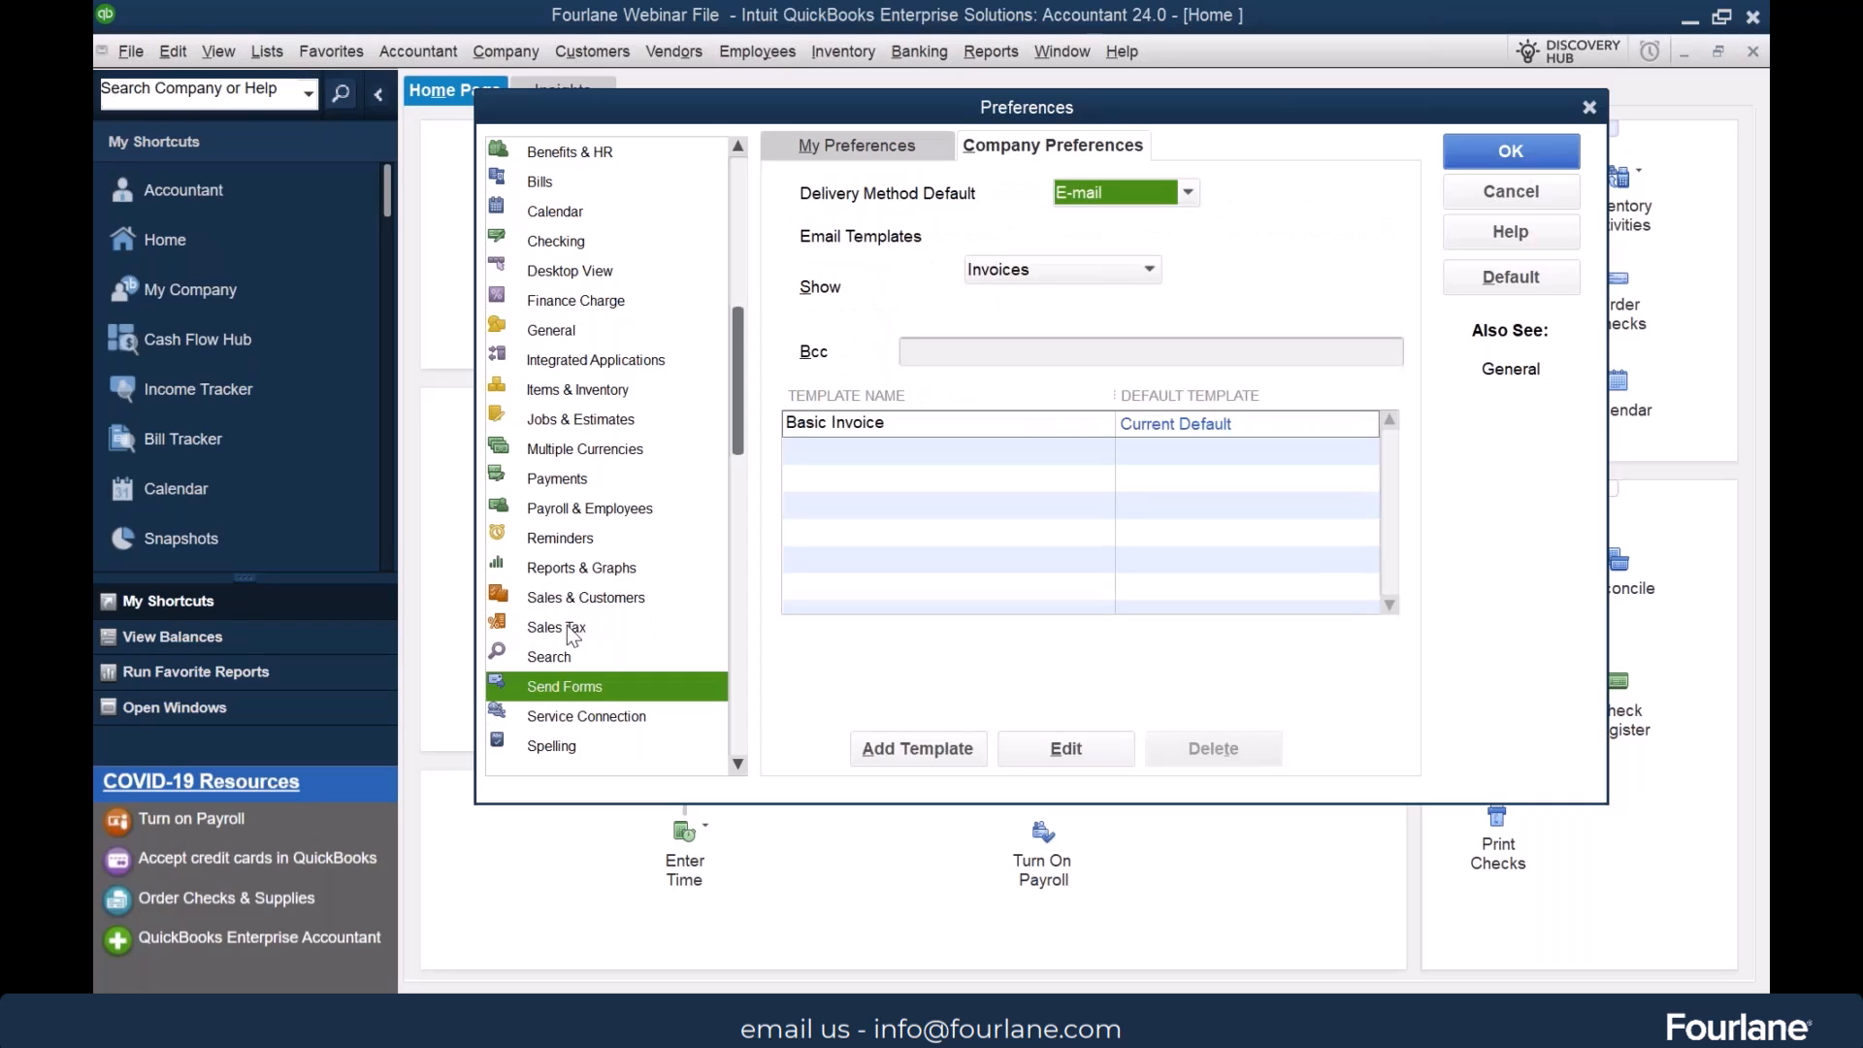
Examine the packing slip and pick list template choices in the Sales & Customers company preferences, then cancel the preferences
{"action": "left_click", "coordinate": [556, 595]}
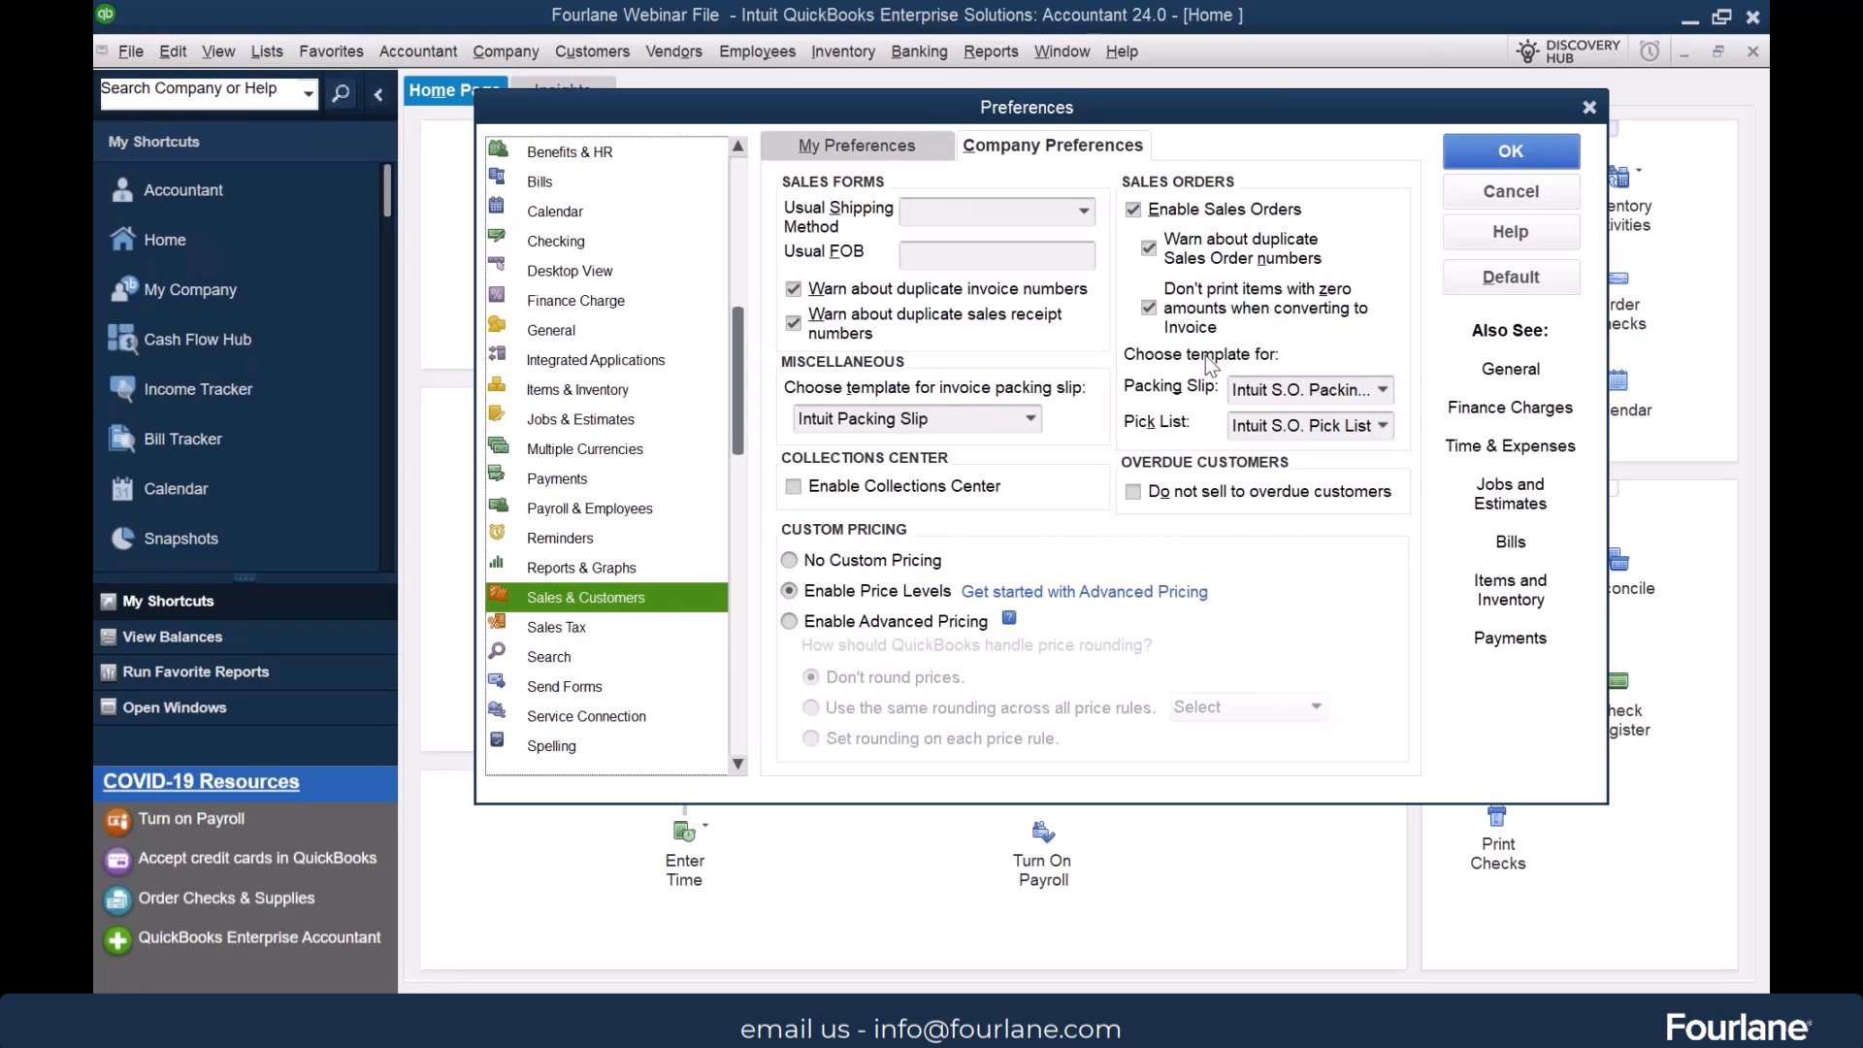
{"action": "left_click", "coordinate": [1383, 390]}
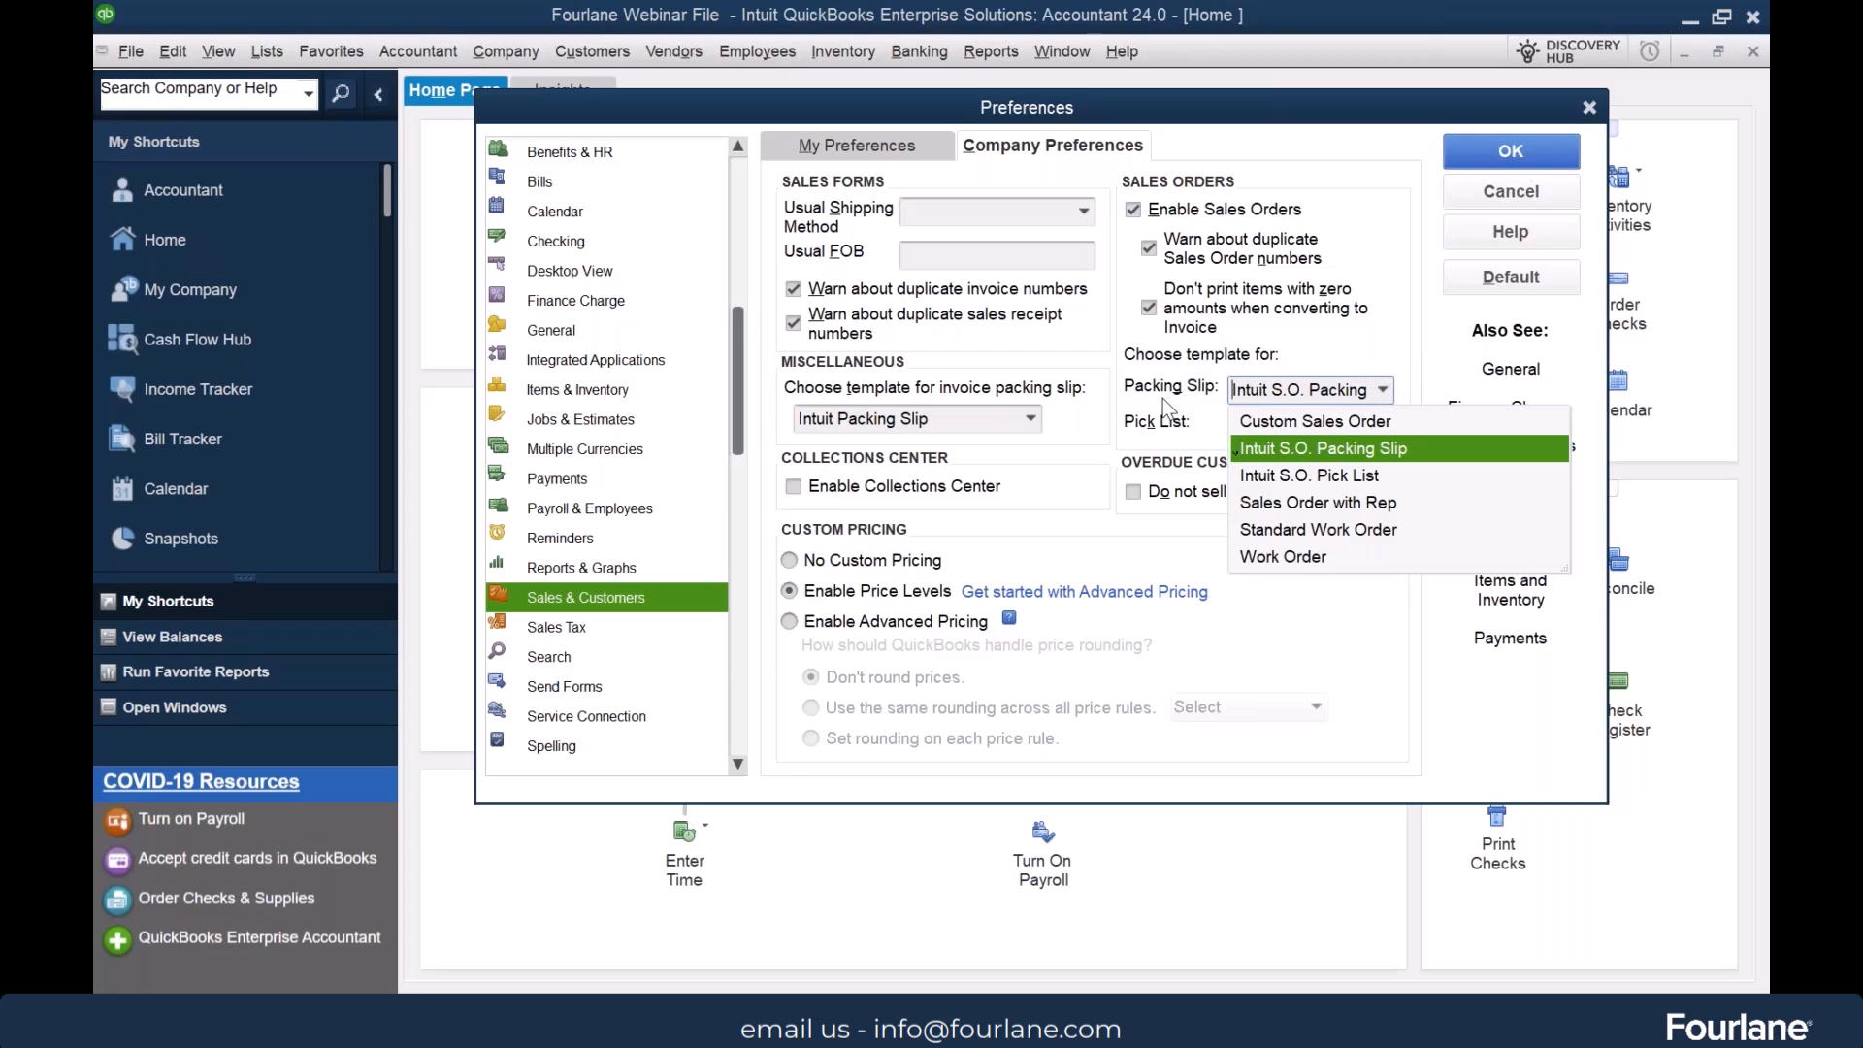
{"action": "left_click", "coordinate": [1208, 422]}
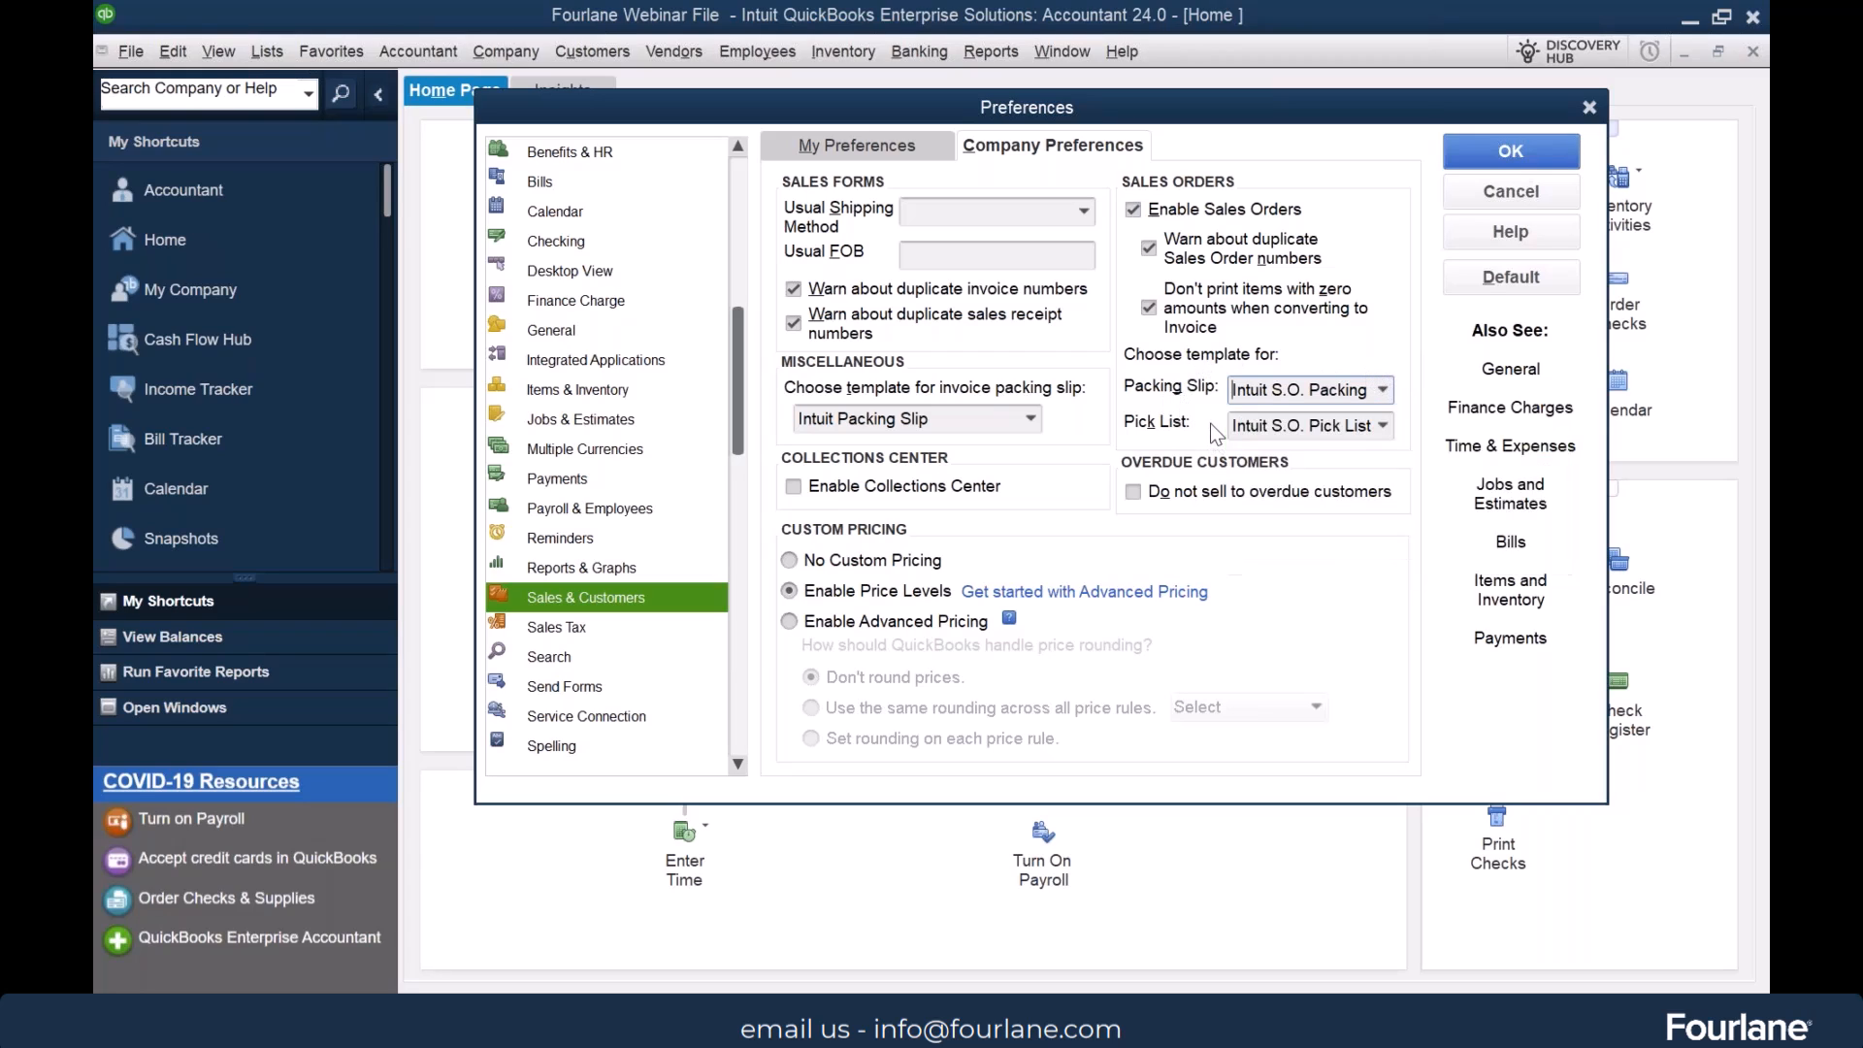
{"action": "left_click", "coordinate": [1382, 427]}
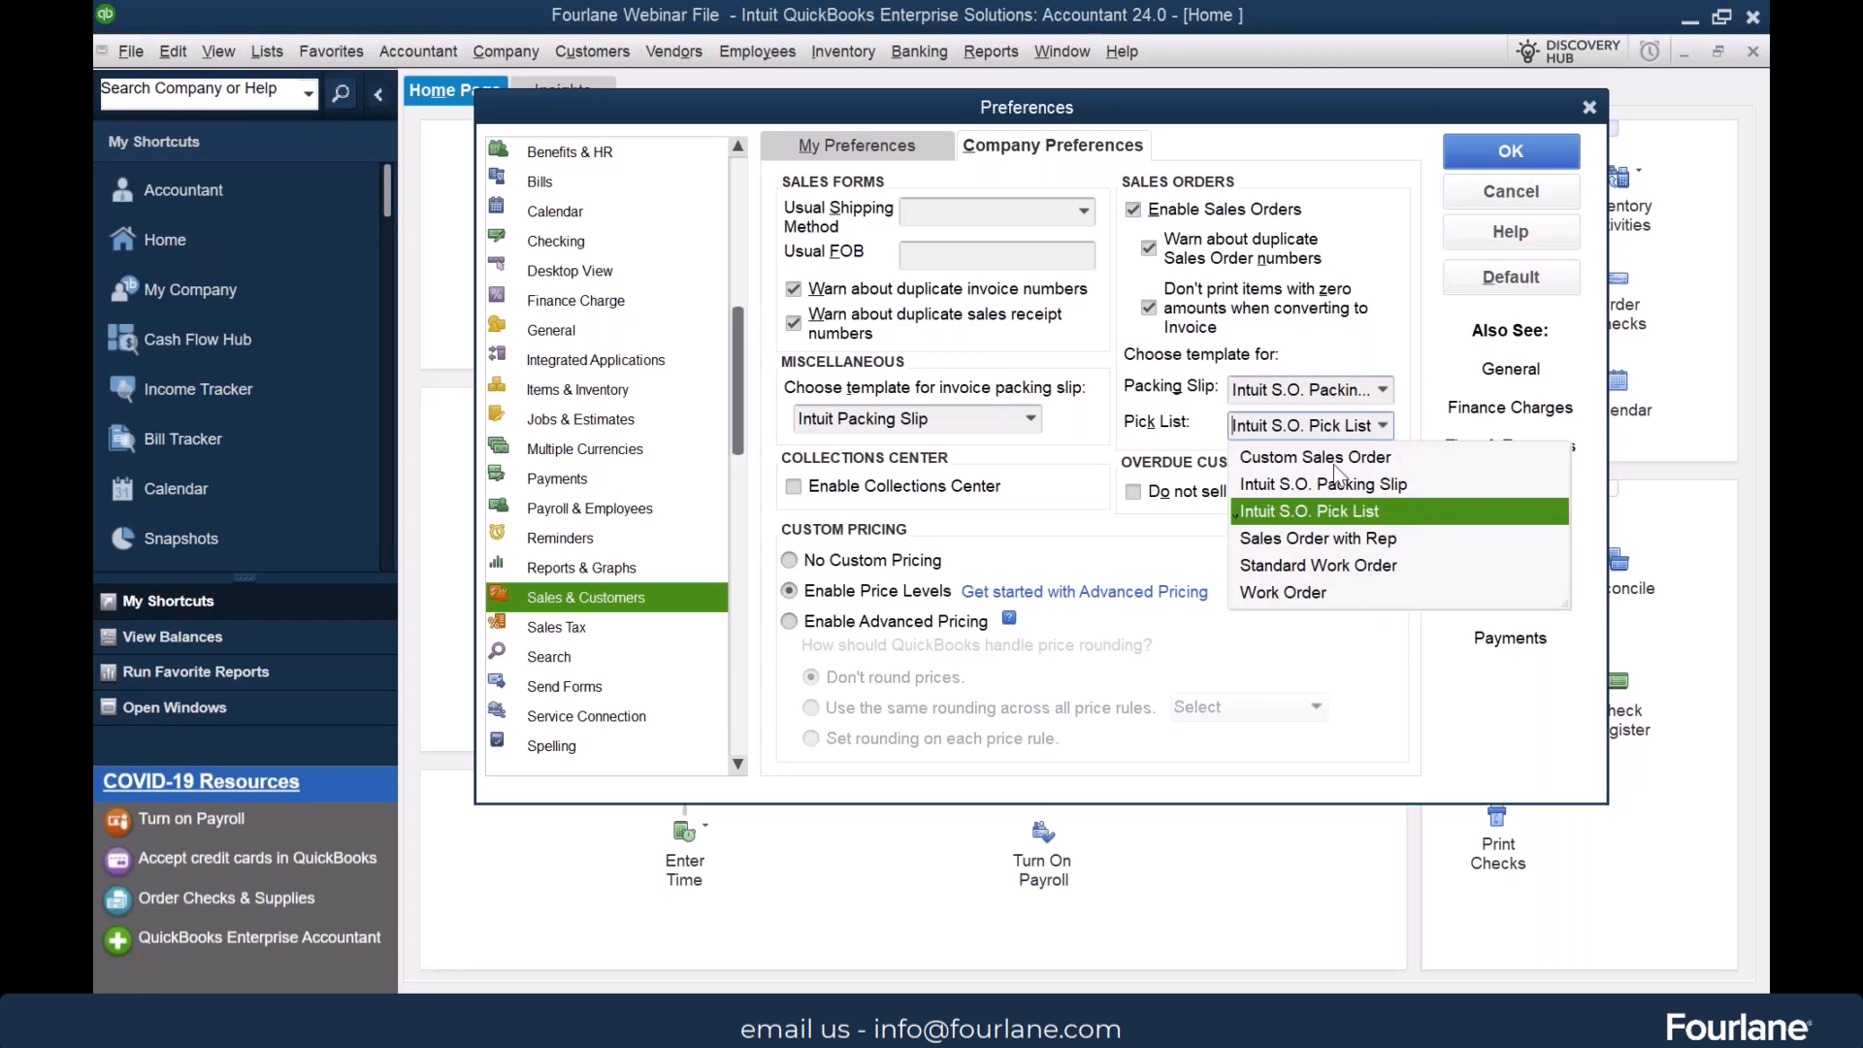
{"action": "left_click", "coordinate": [1169, 420]}
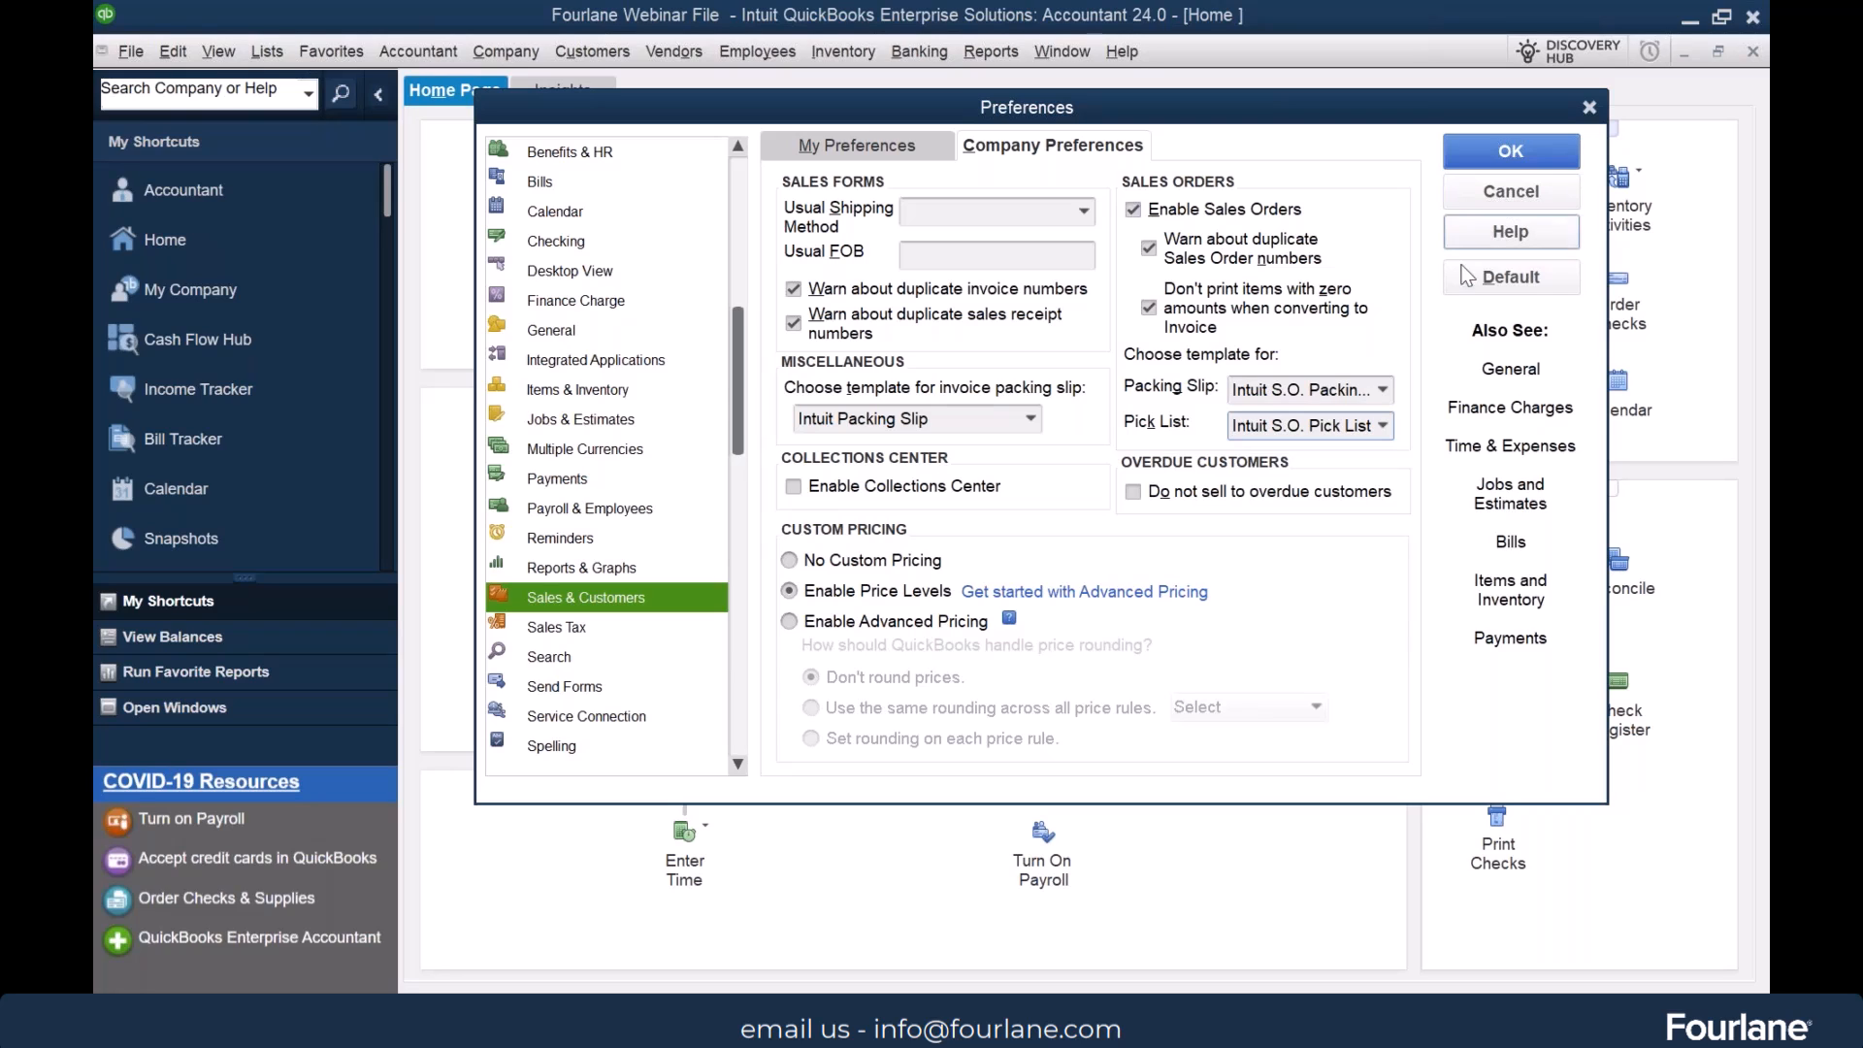
{"action": "left_click", "coordinate": [1524, 197]}
Open a new sales order and preview its pick list printout, accepting the Custom Sales Order template's additional customization as is
{"action": "left_click", "coordinate": [541, 436]}
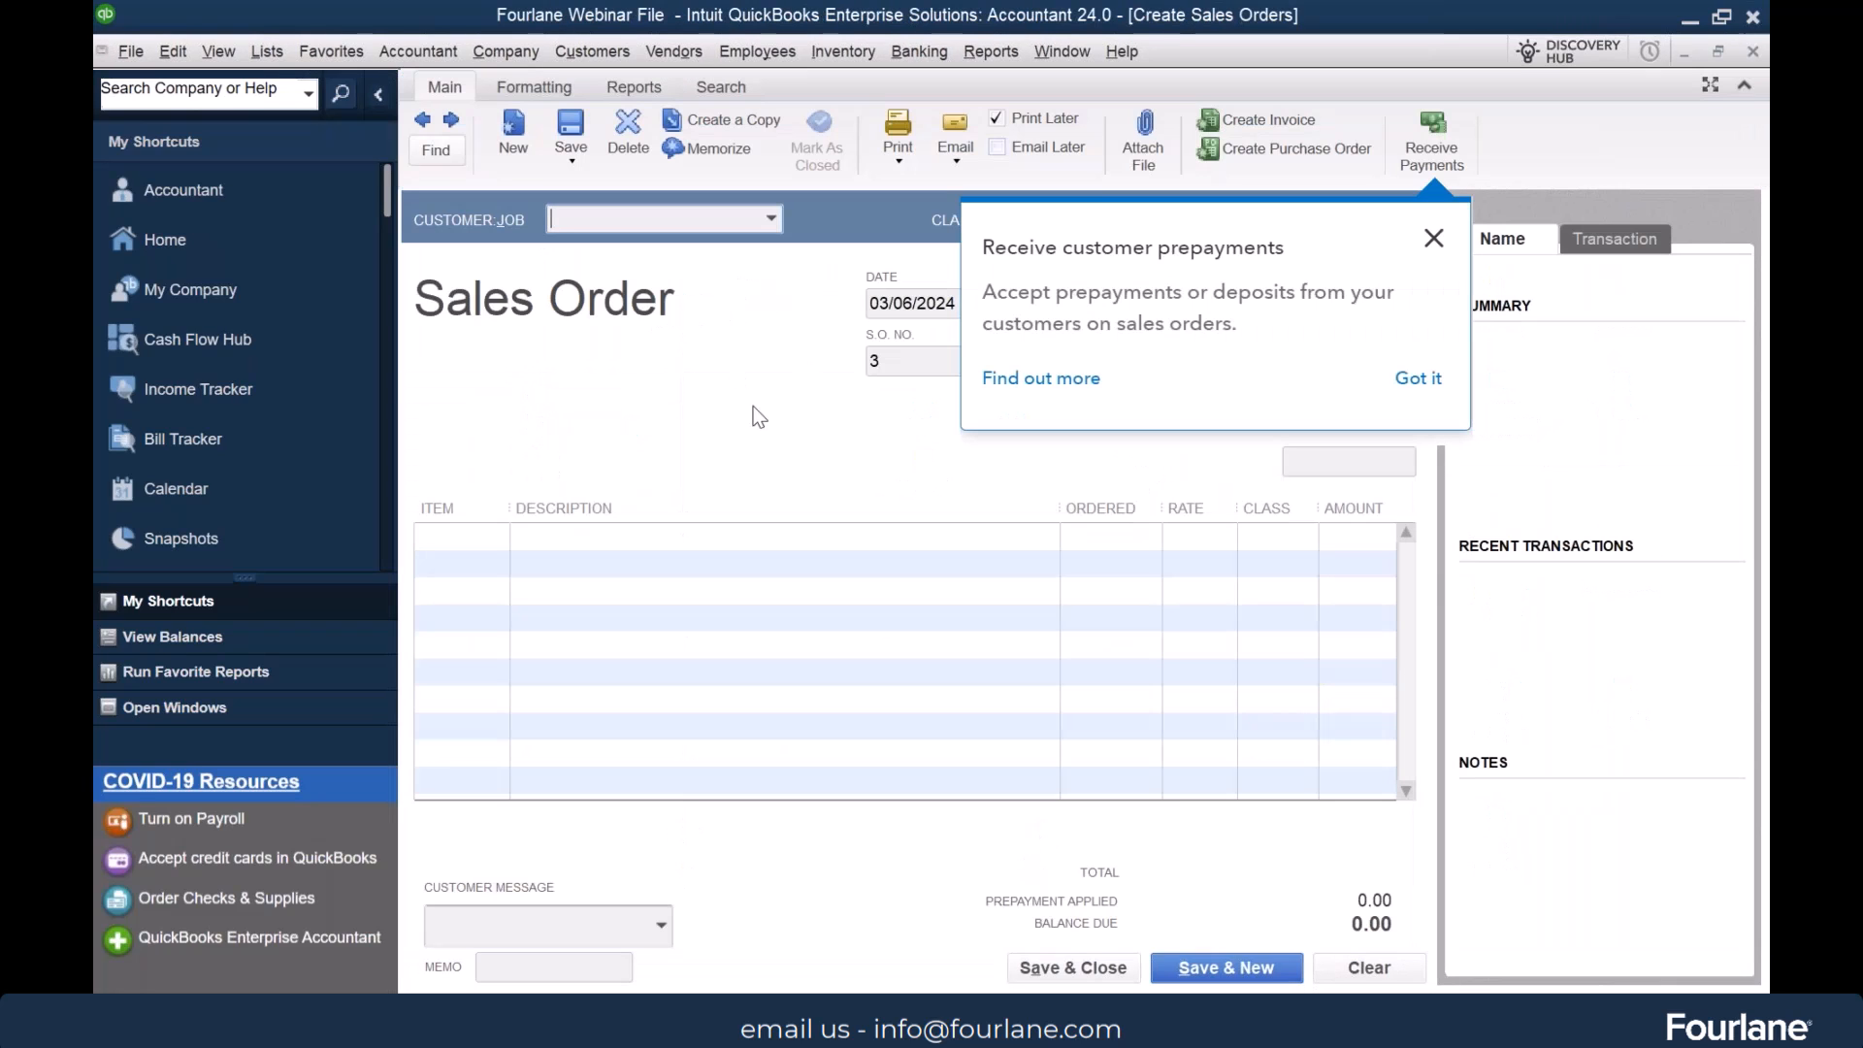
{"action": "left_click", "coordinate": [899, 156]}
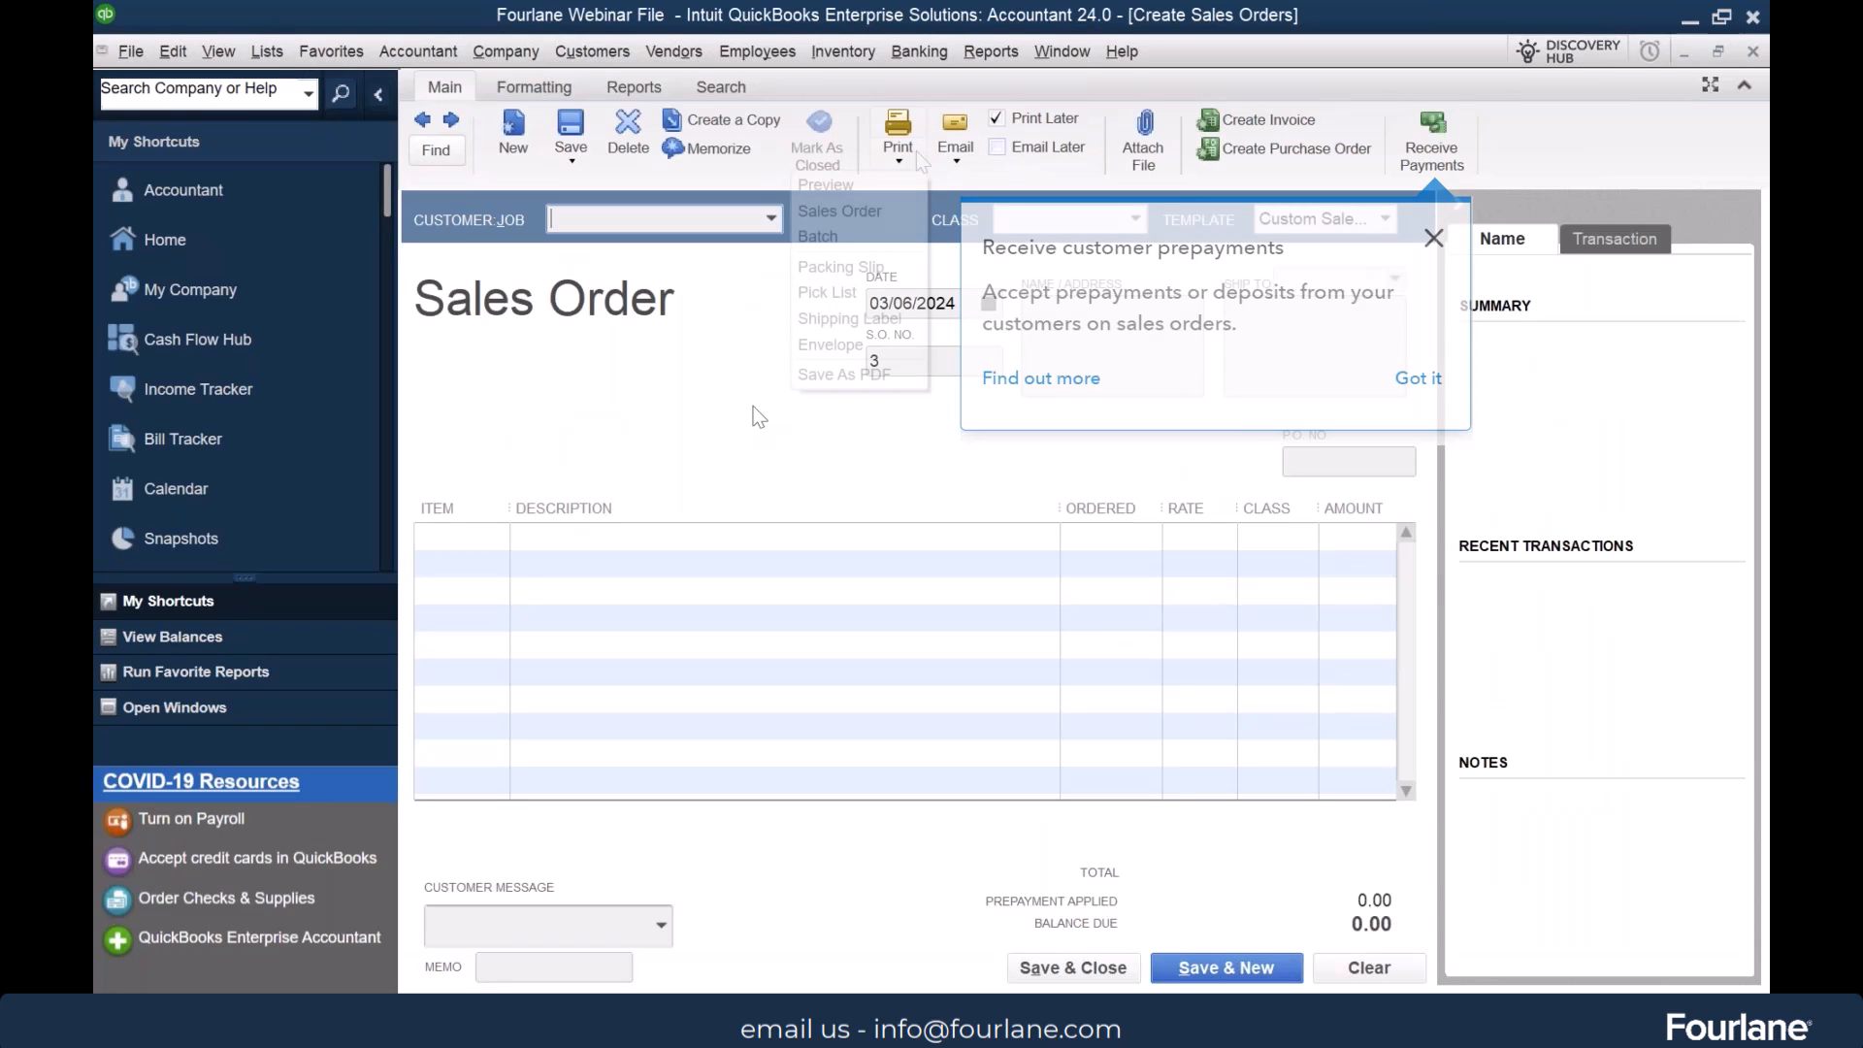
{"action": "left_click", "coordinate": [860, 295]}
{"action": "left_click", "coordinate": [997, 462]}
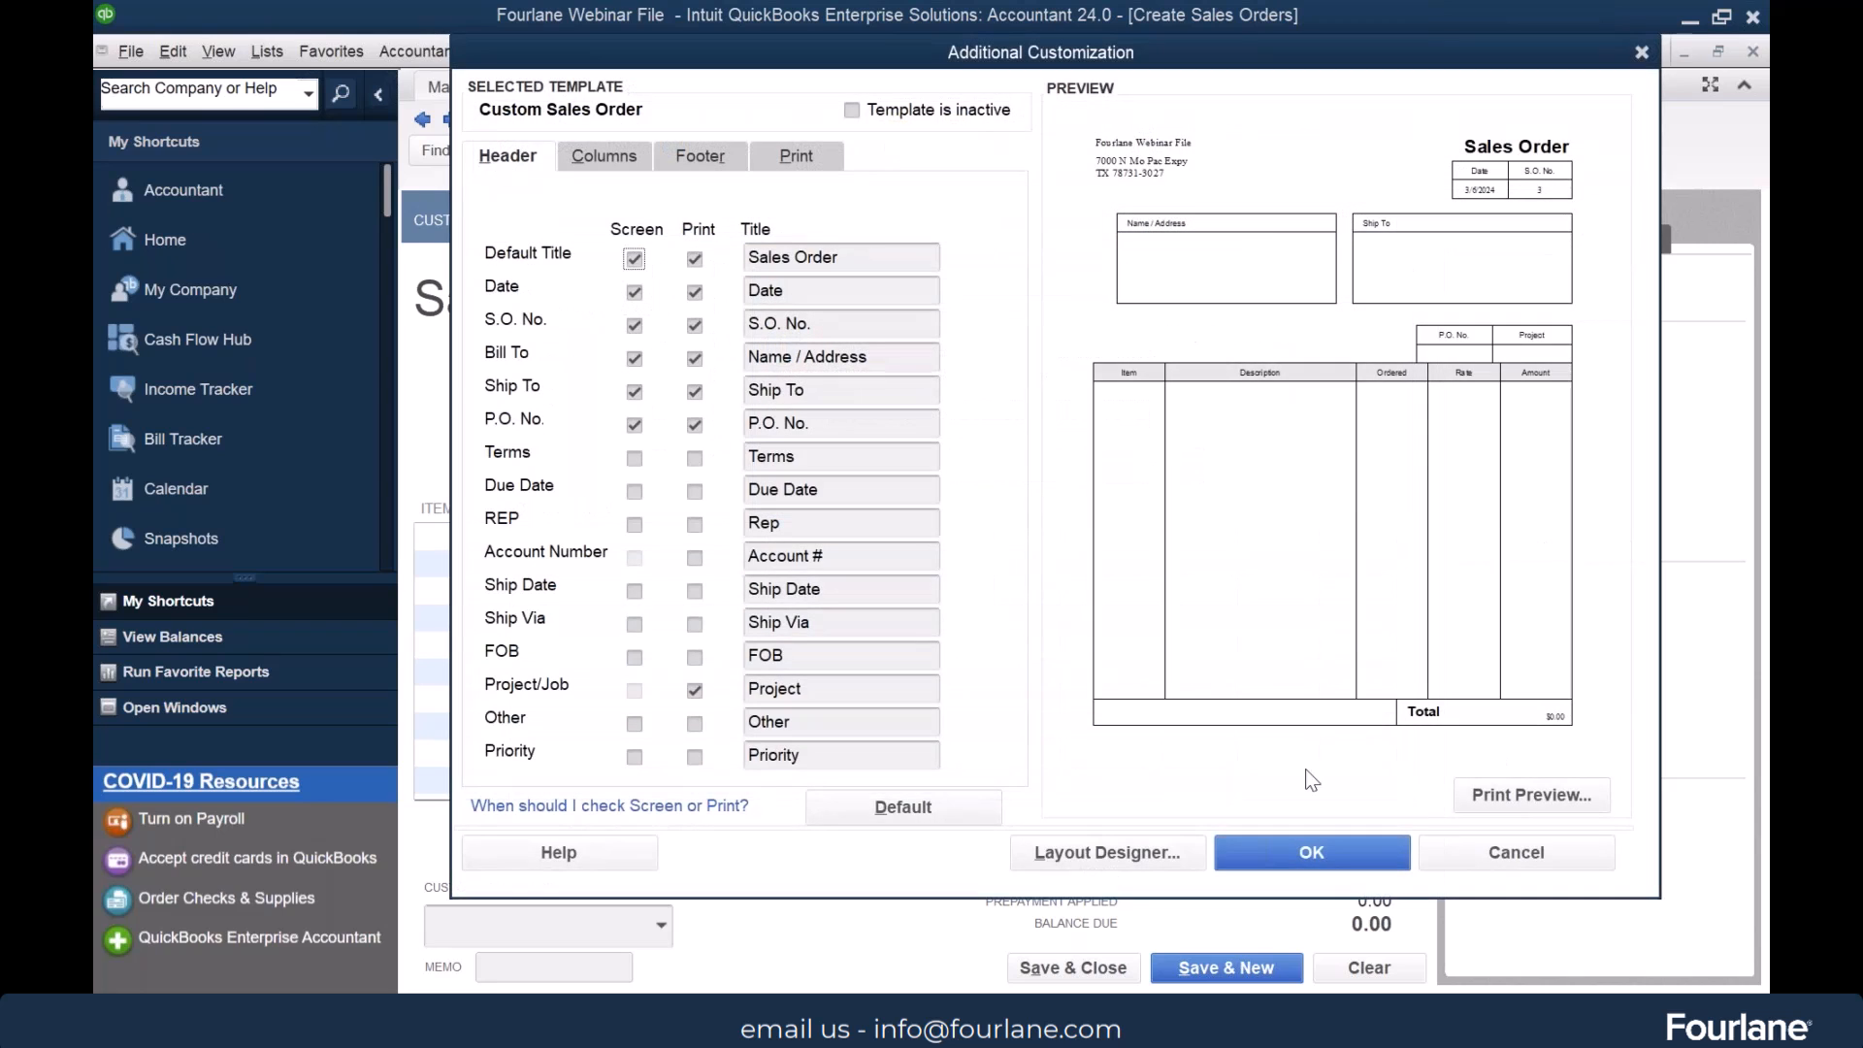
{"action": "left_click", "coordinate": [1356, 859]}
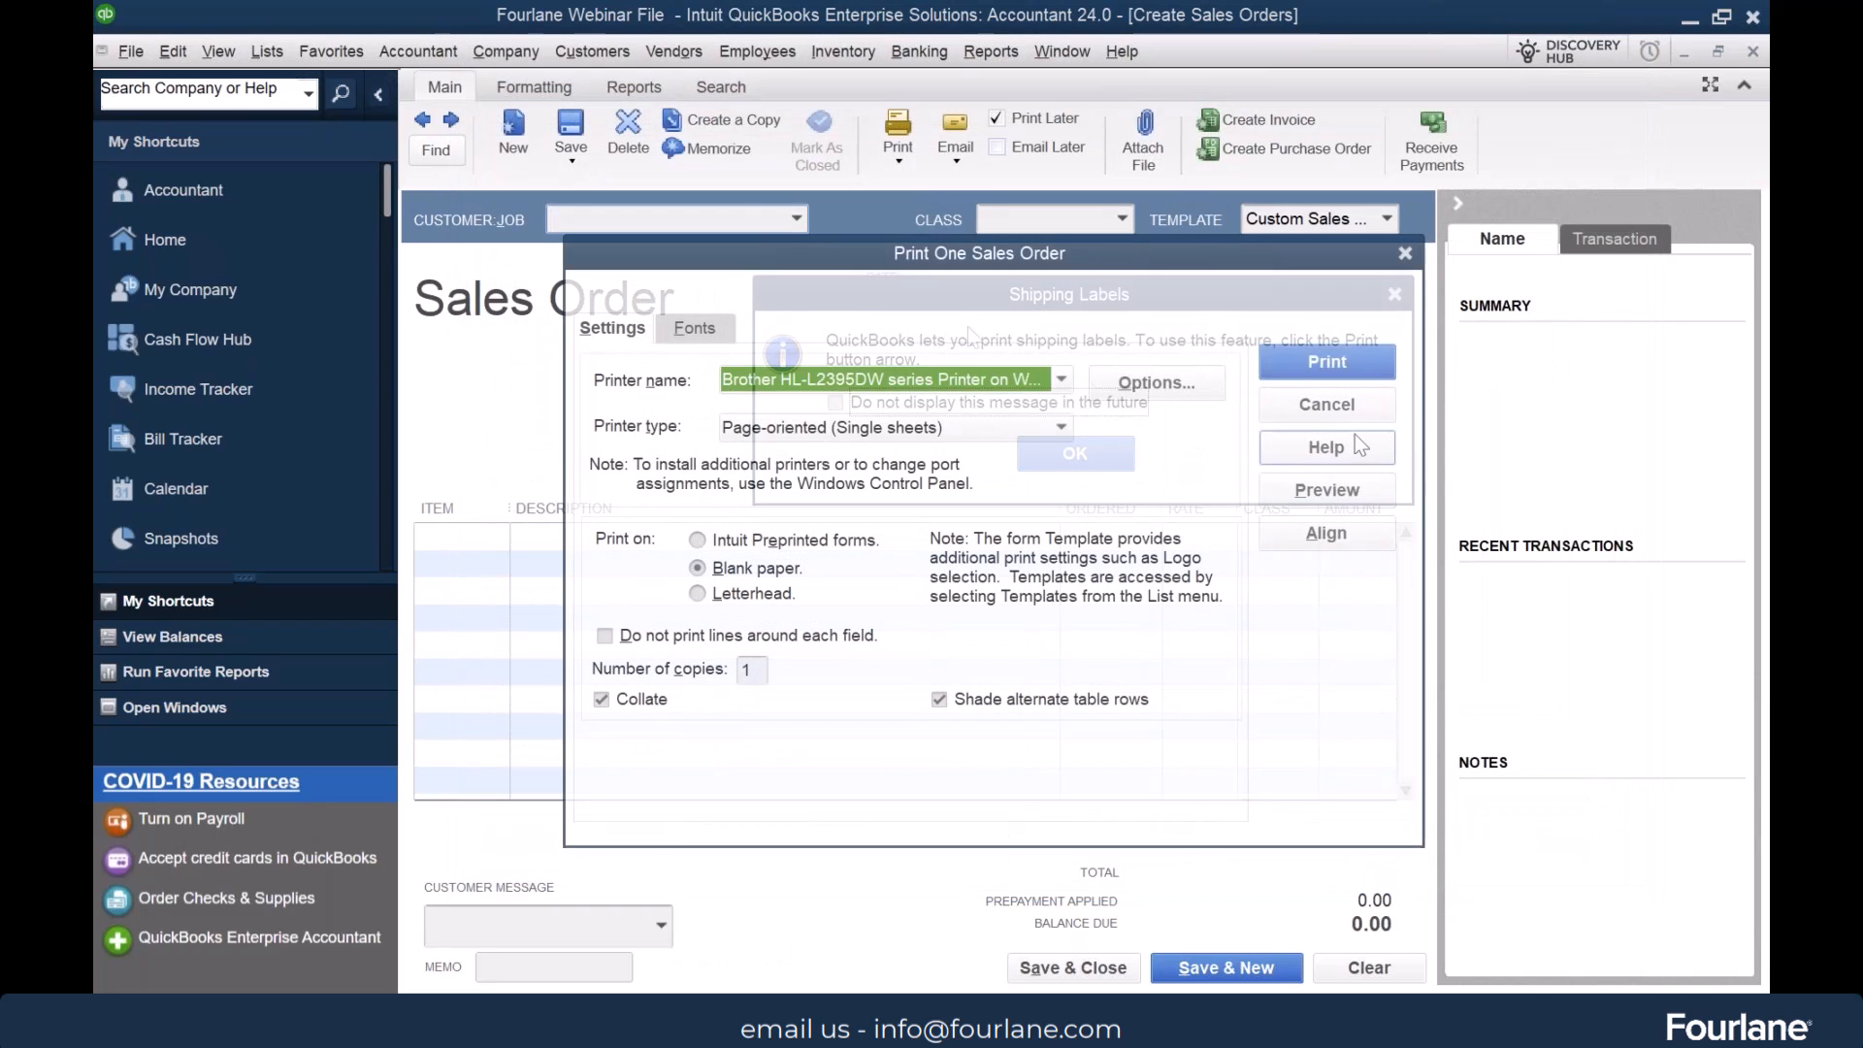
{"action": "left_click", "coordinate": [1337, 487]}
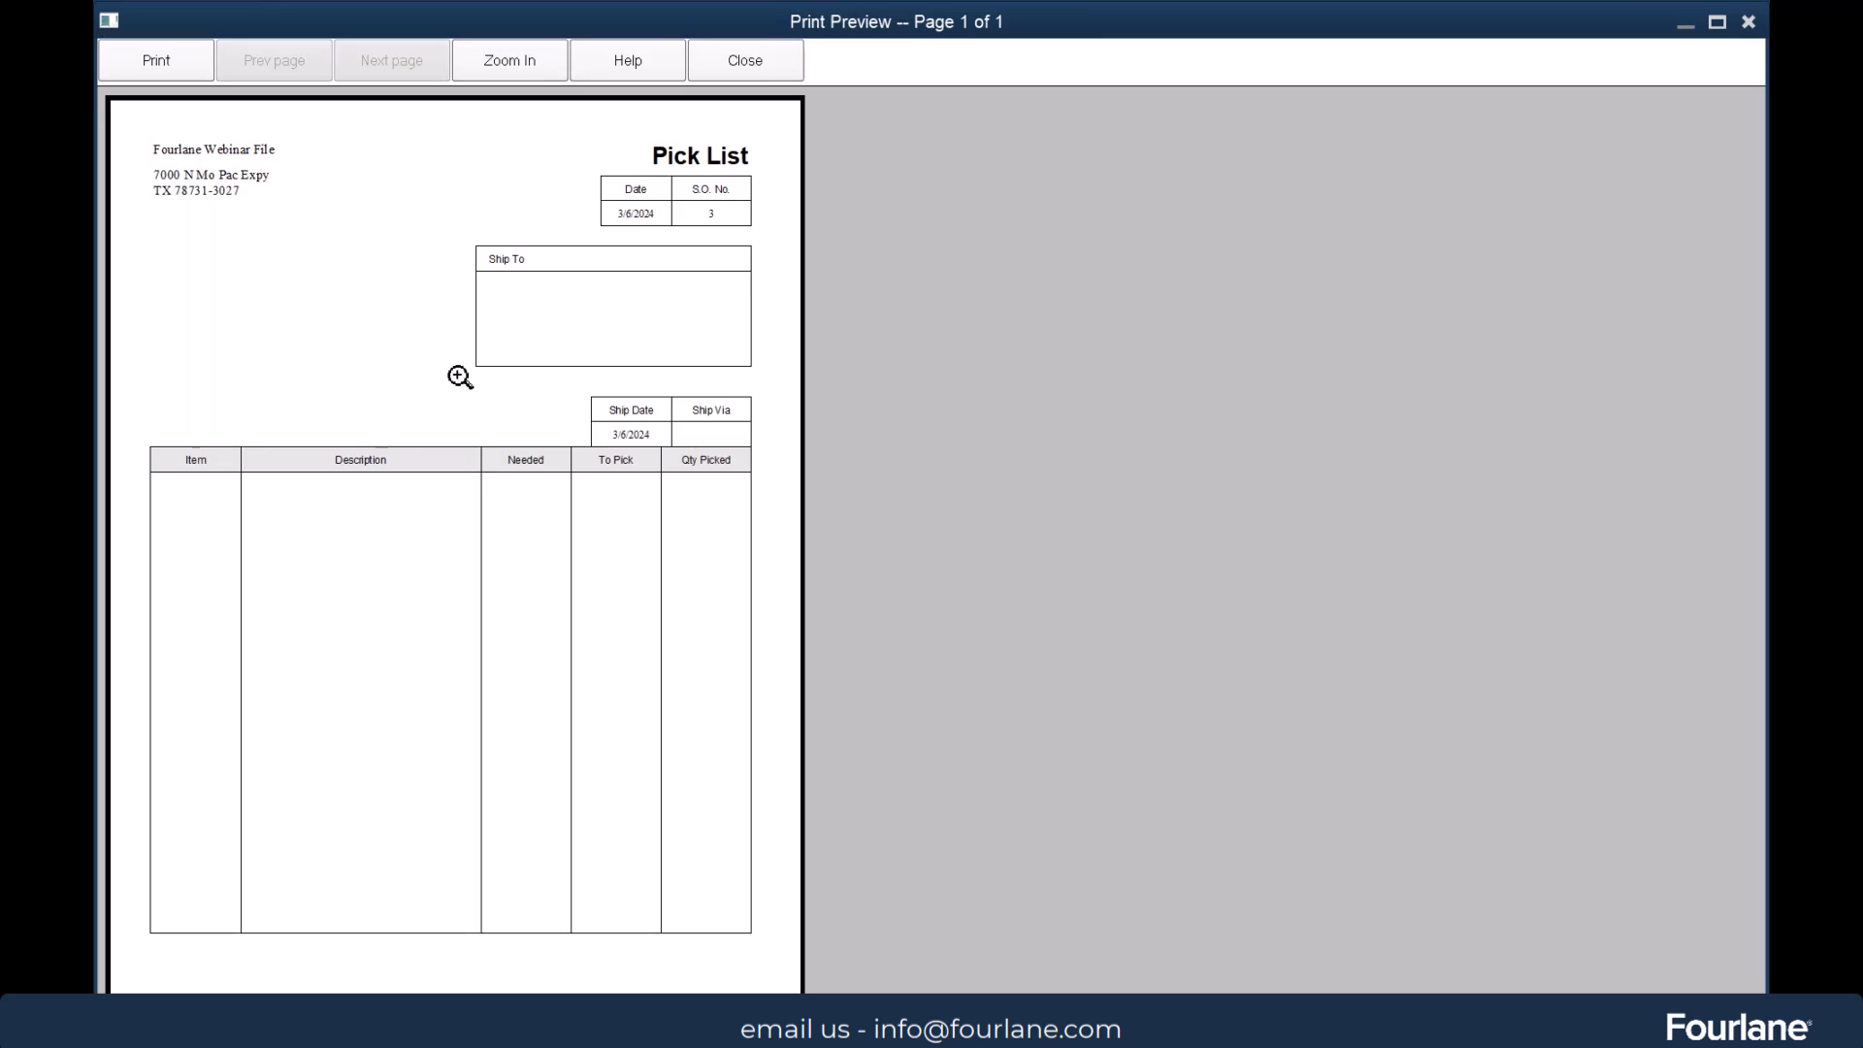
Close the pick list preview, cancel printing, and review the sales order's print choices without selecting one
{"action": "left_click", "coordinate": [743, 59]}
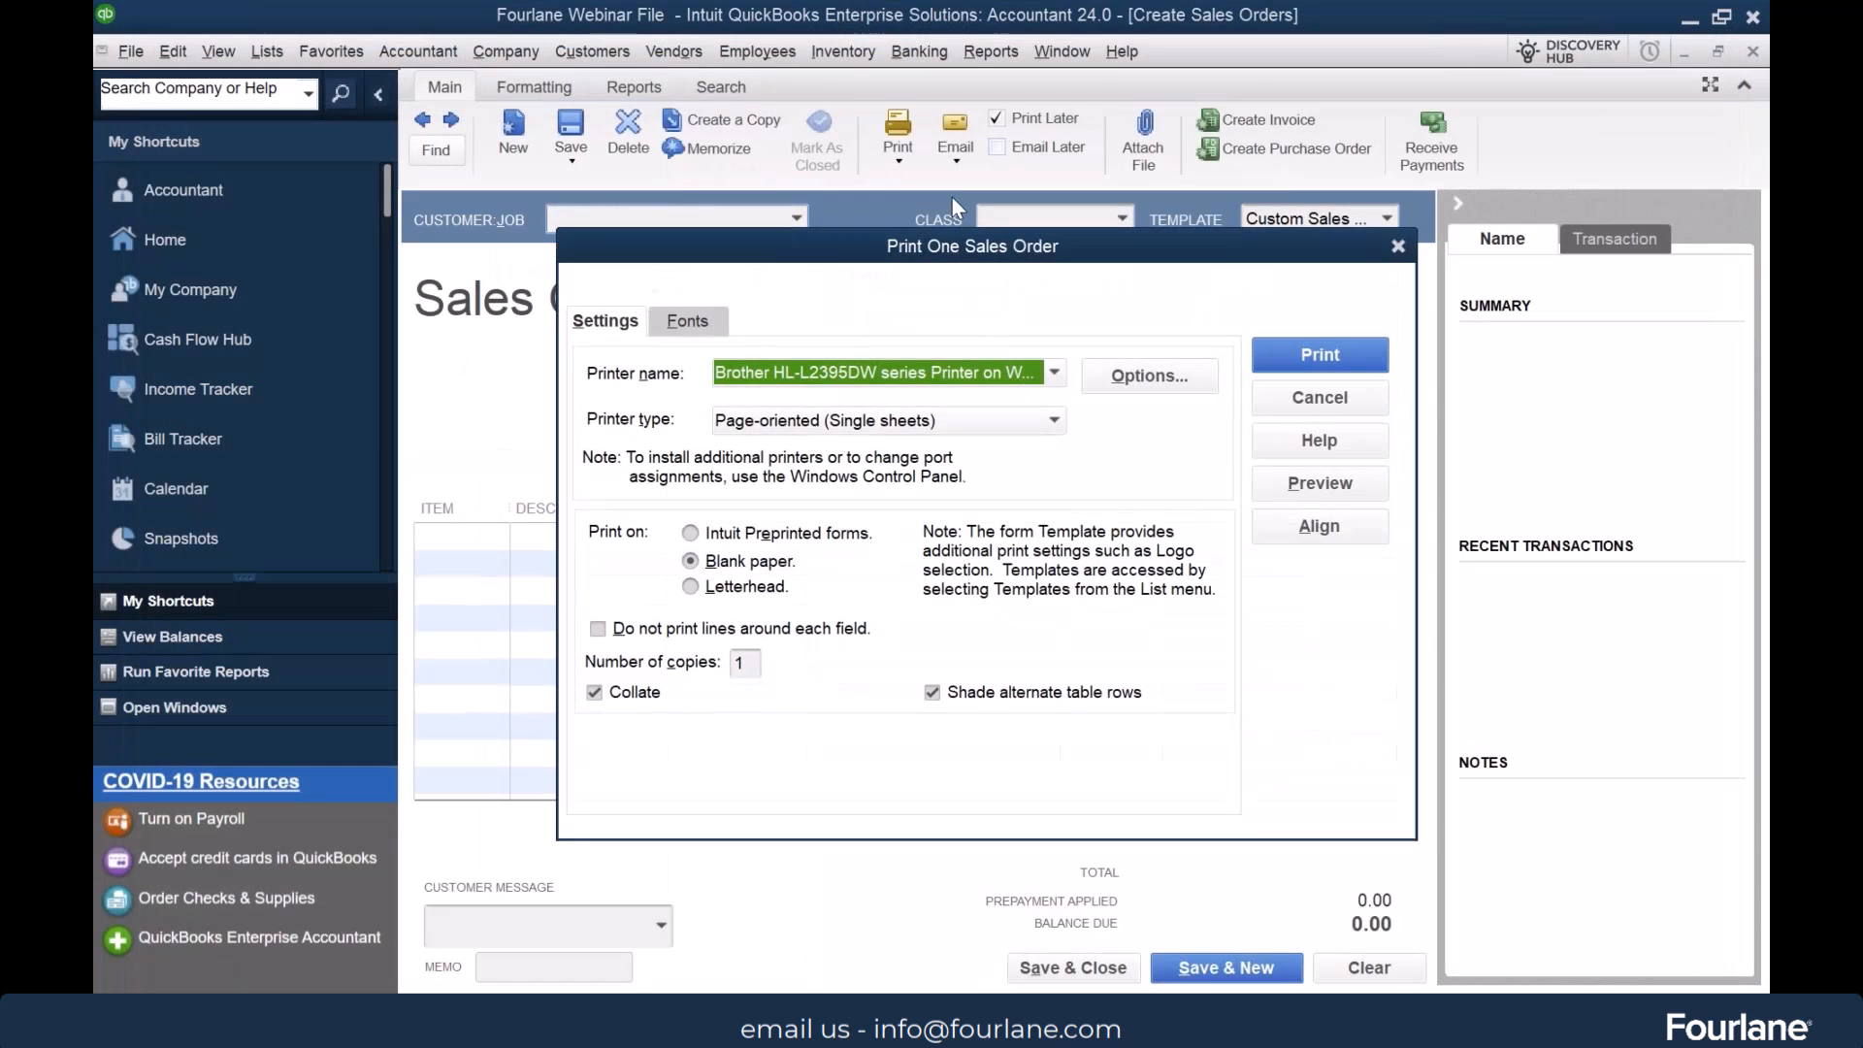
{"action": "left_click", "coordinate": [1359, 398]}
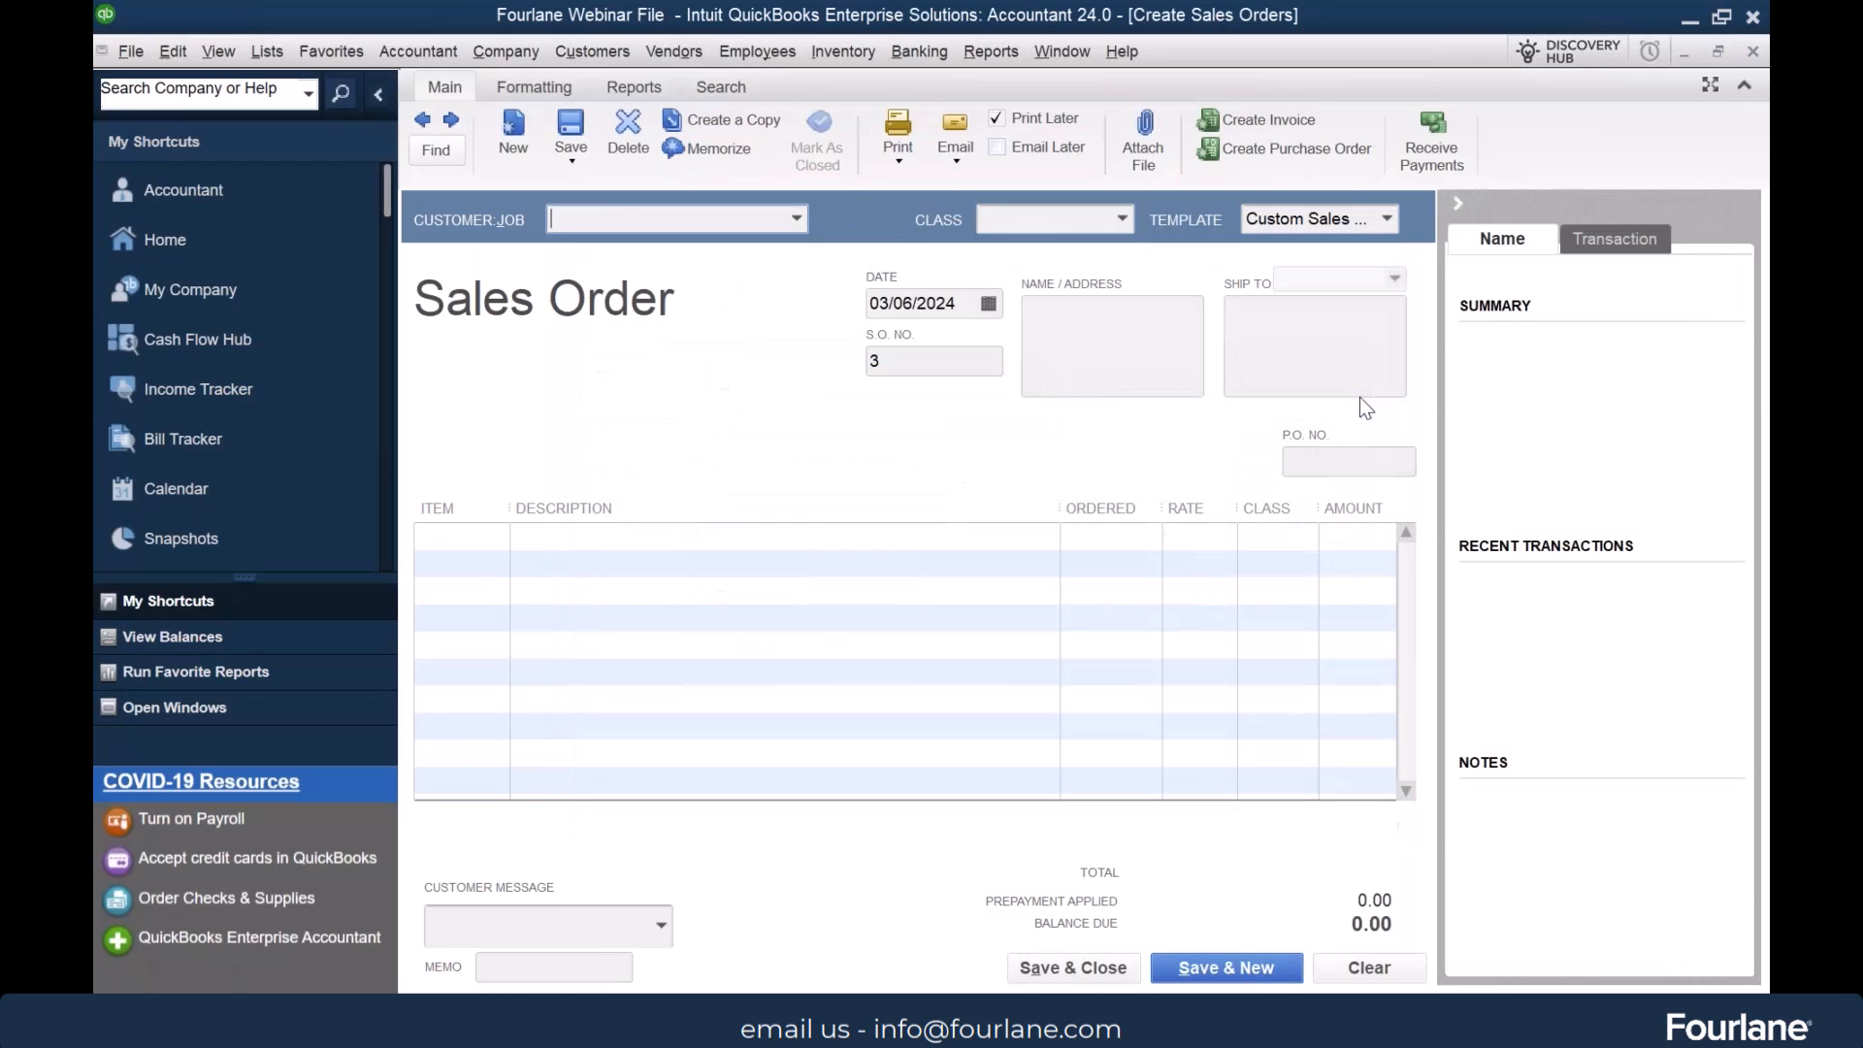
{"action": "left_click", "coordinate": [899, 161]}
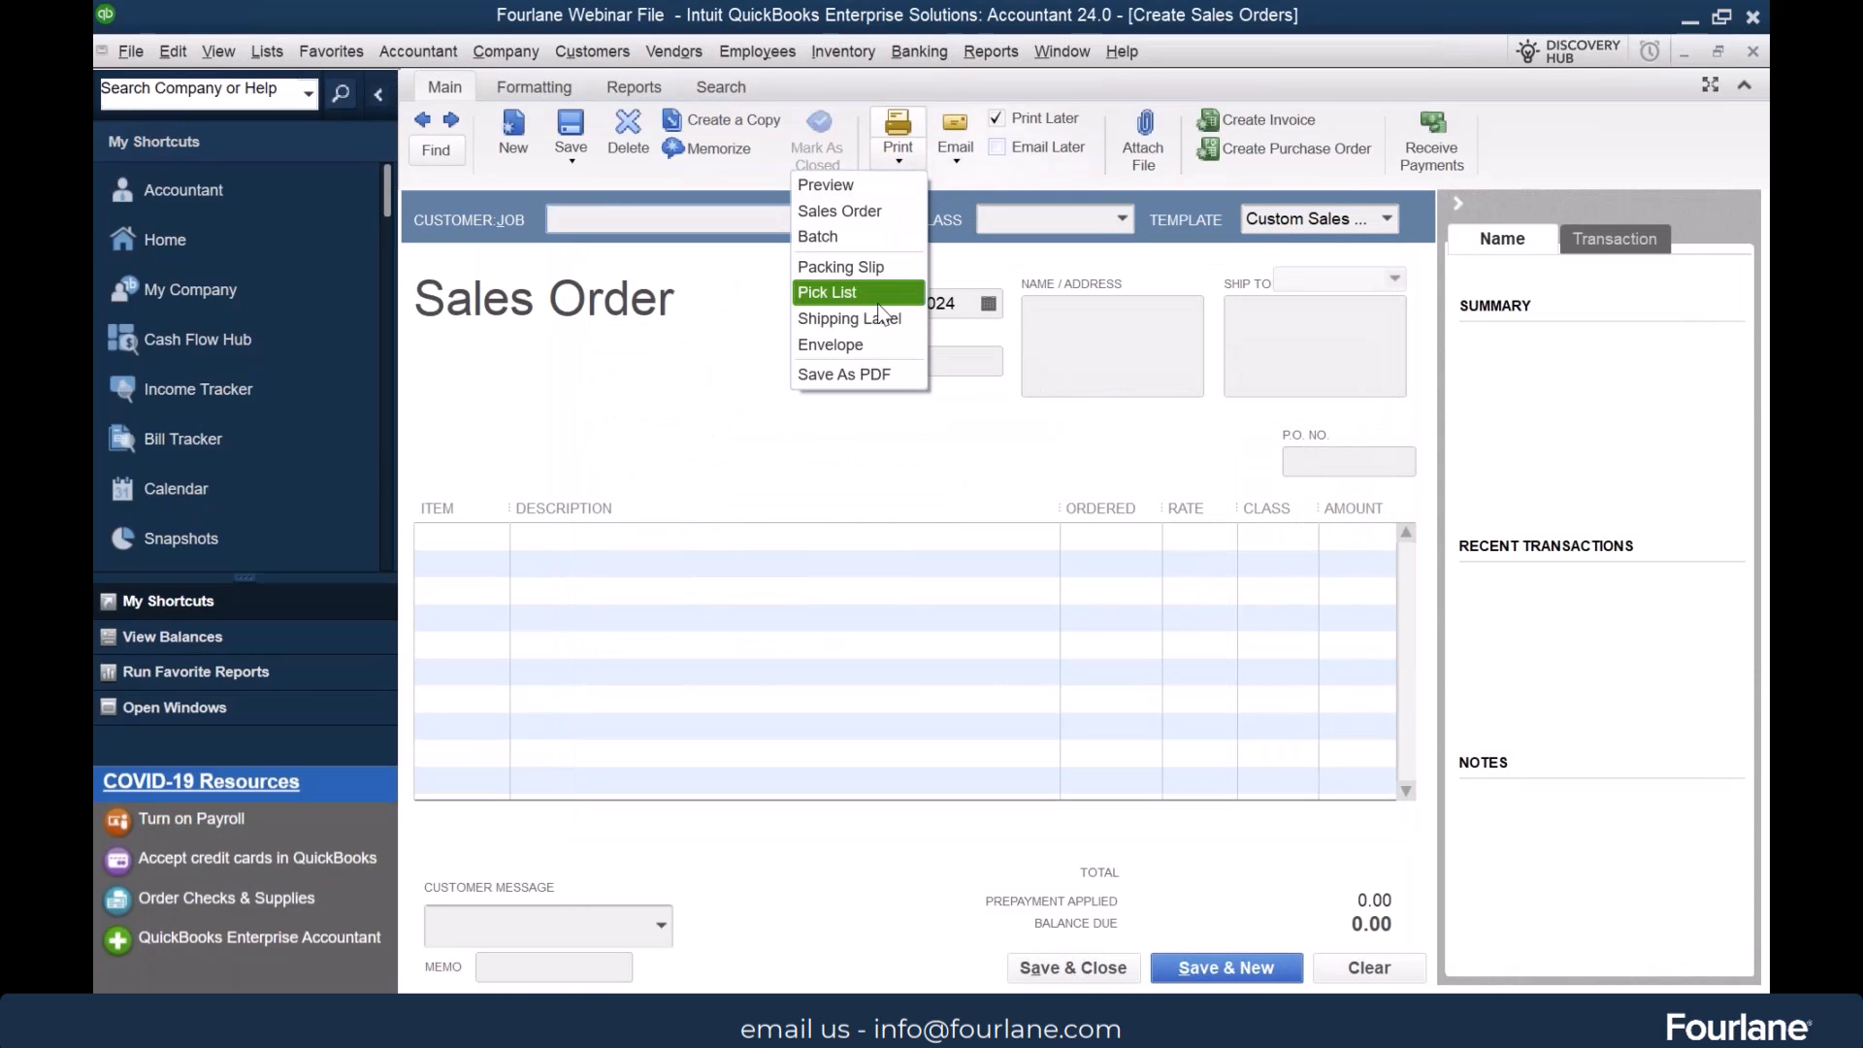
{"action": "left_click", "coordinate": [699, 357]}
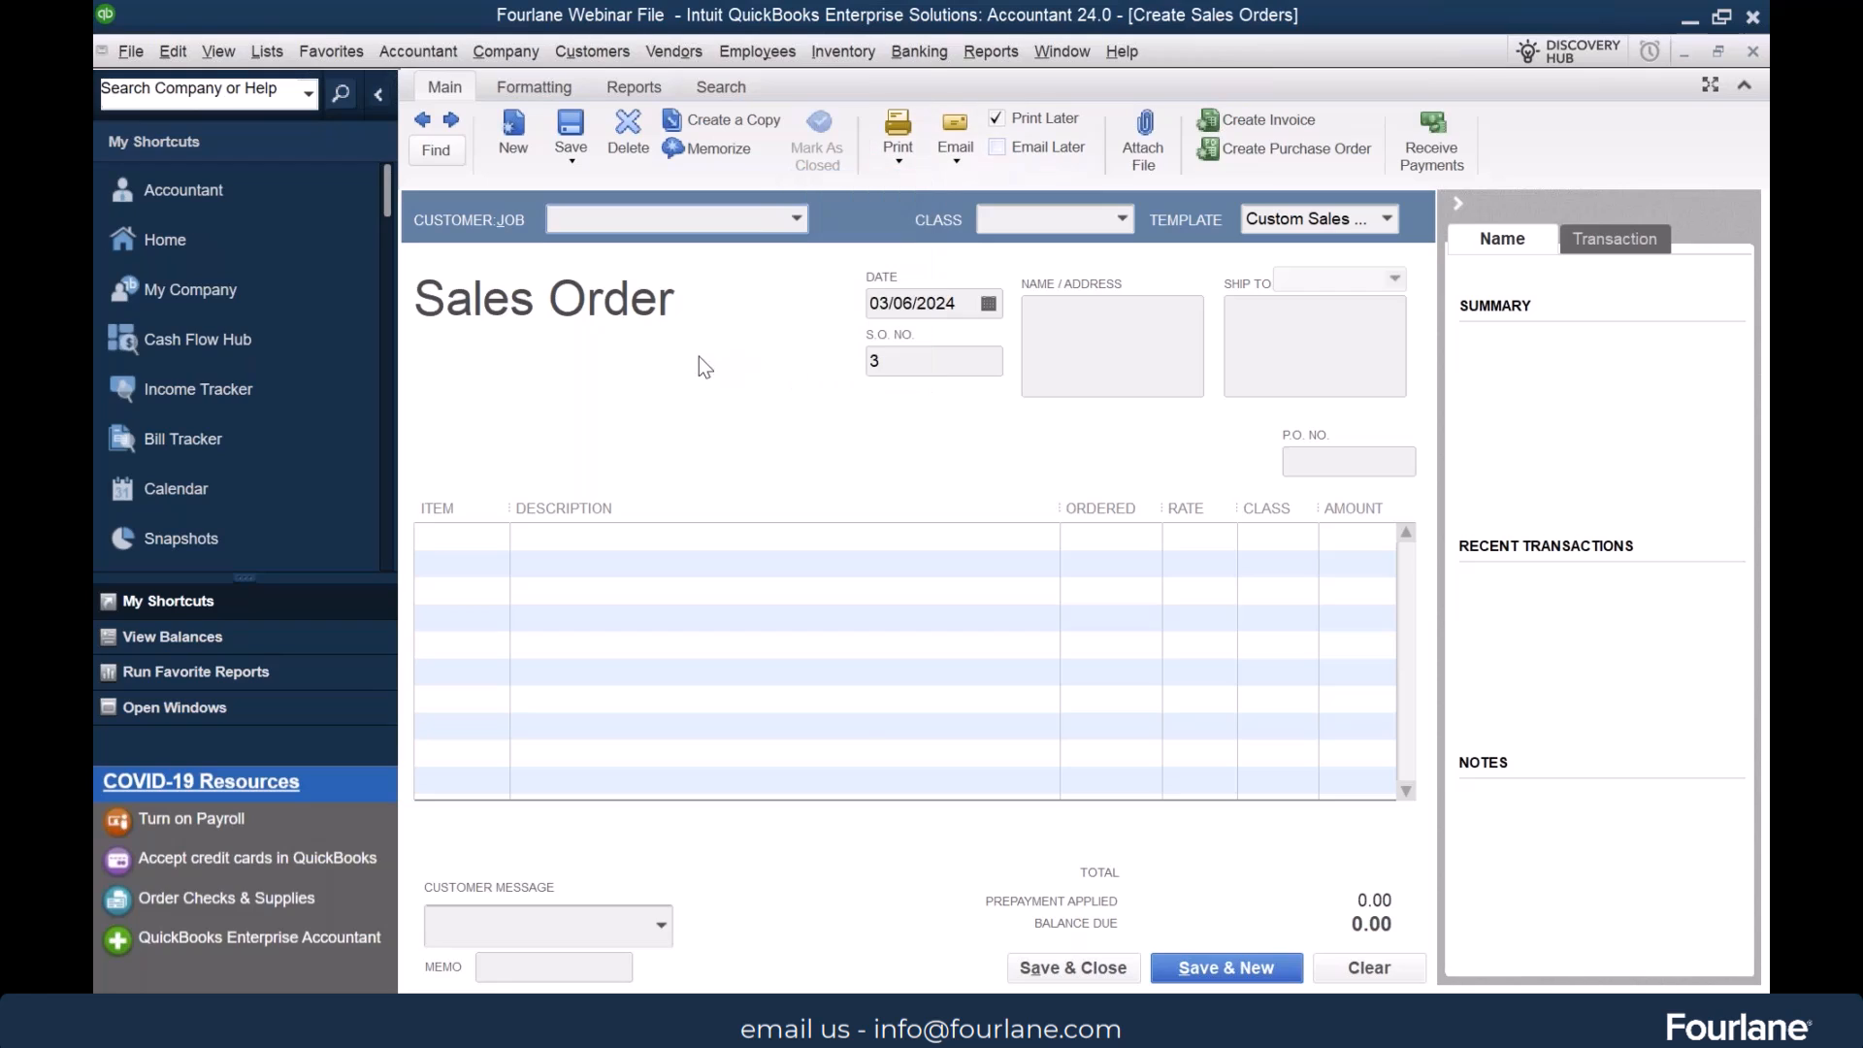